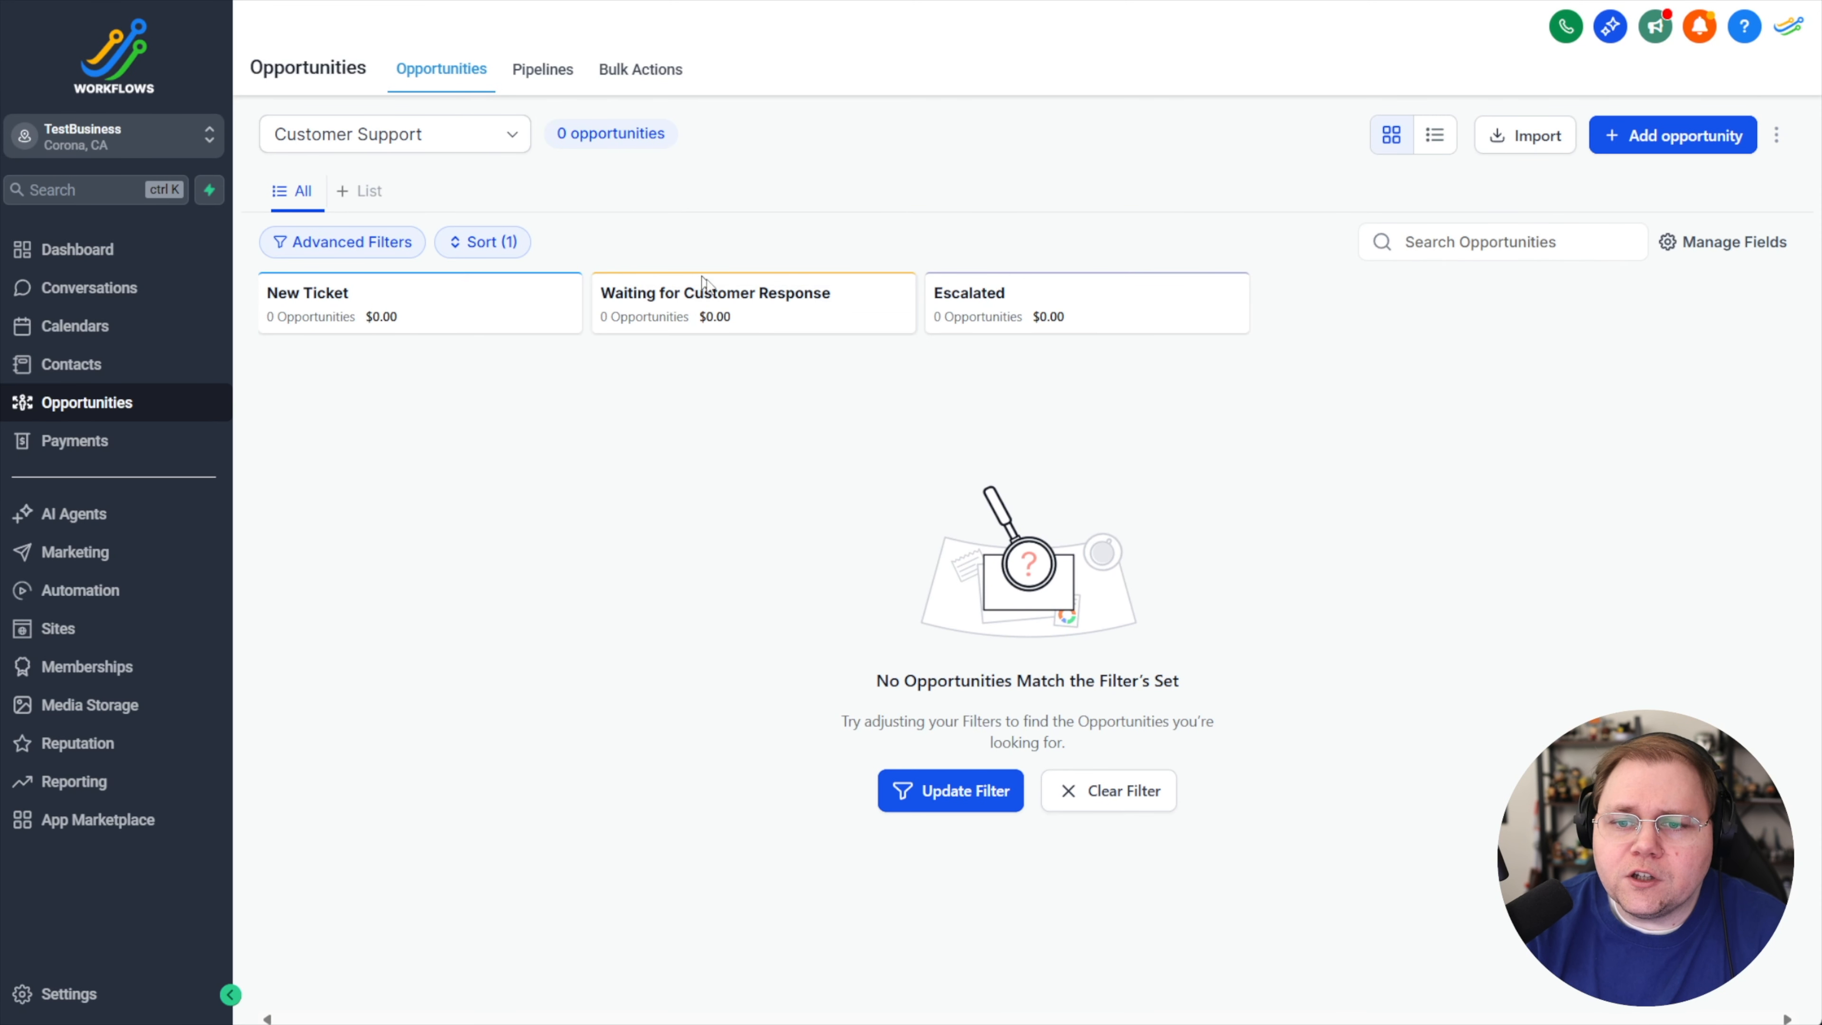
Open the Customer Support pipeline to review its stages, then return to the opportunities board
{"action": "left_click", "coordinate": [547, 76]}
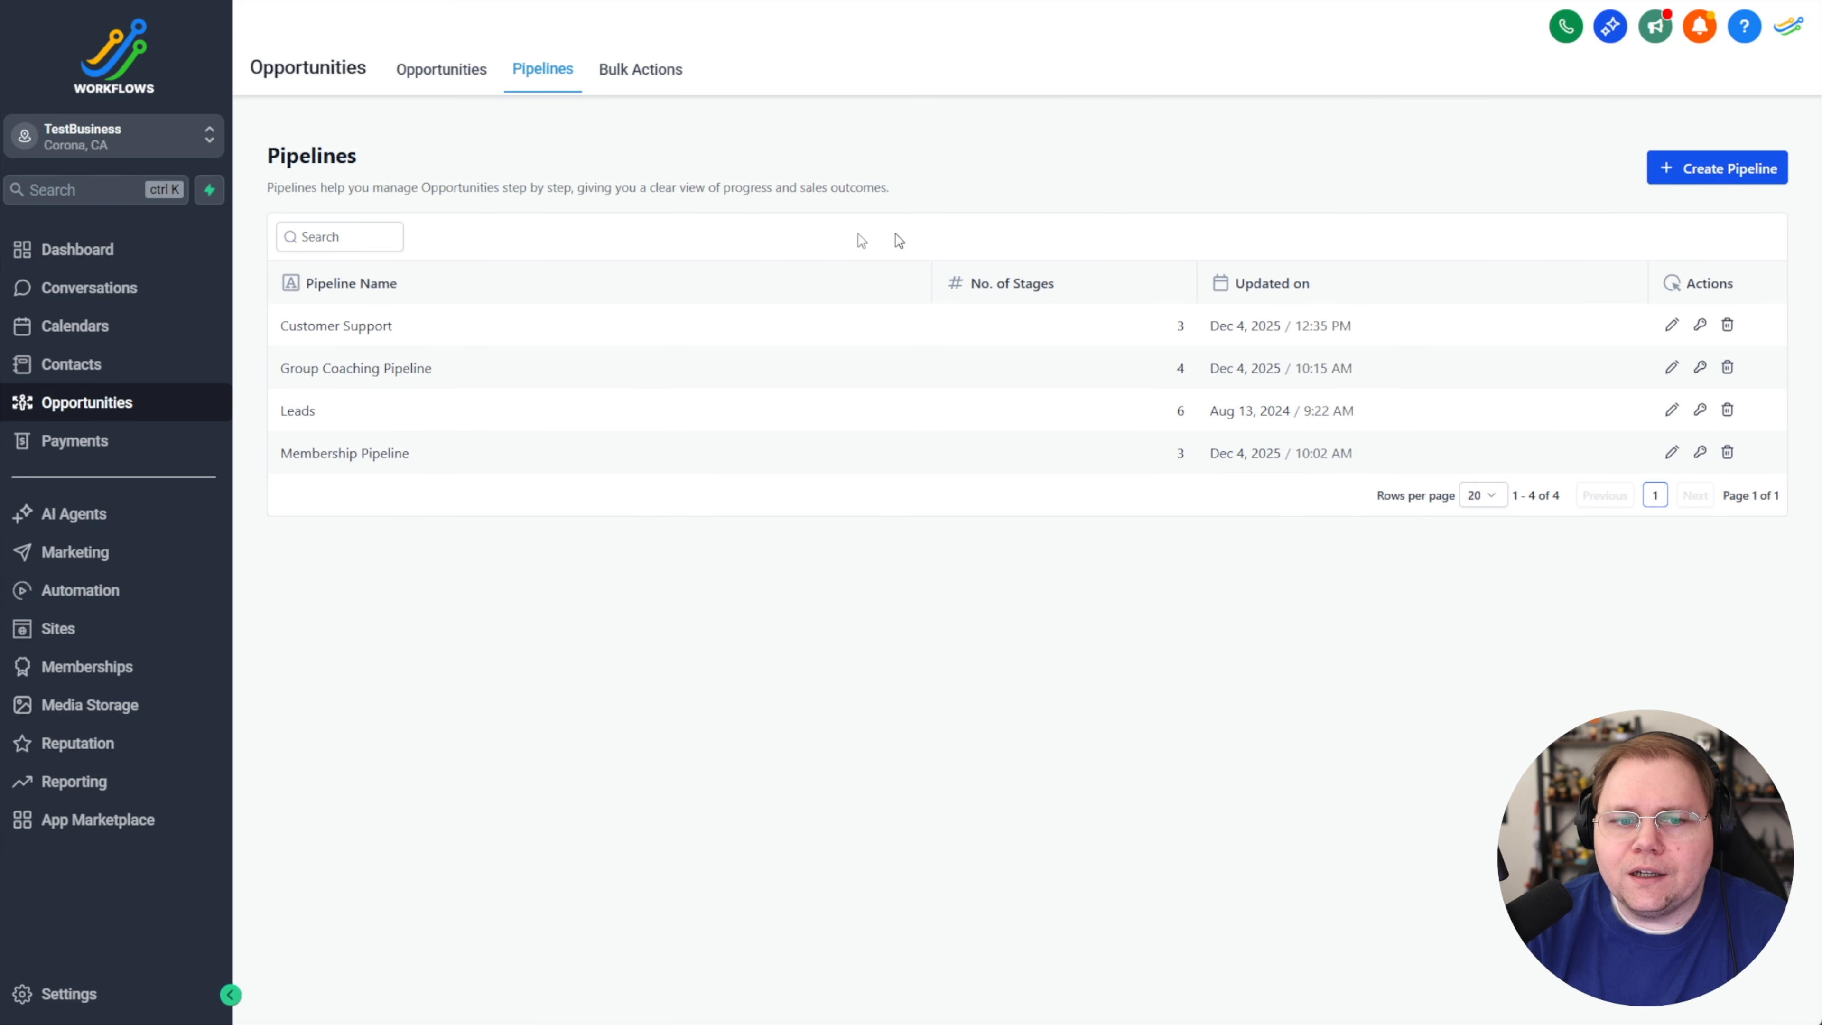
{"action": "left_click", "coordinate": [1672, 325]}
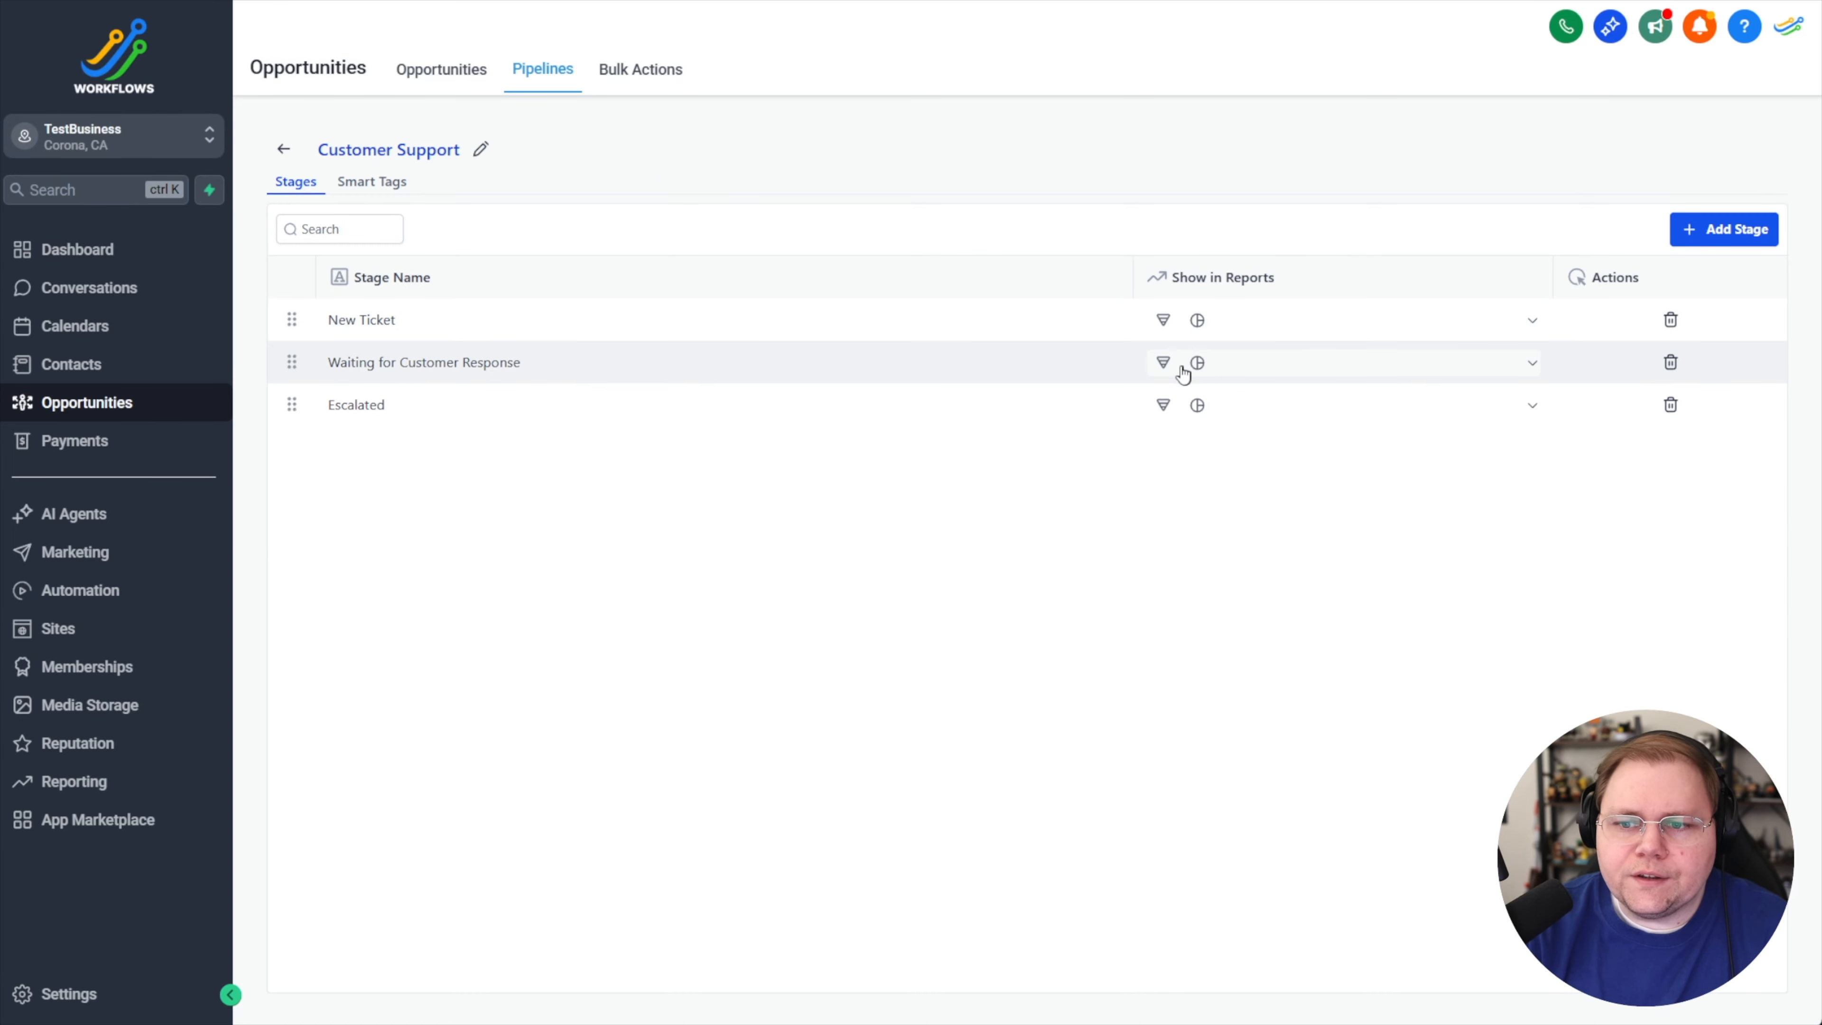
{"action": "left_click", "coordinate": [463, 84]}
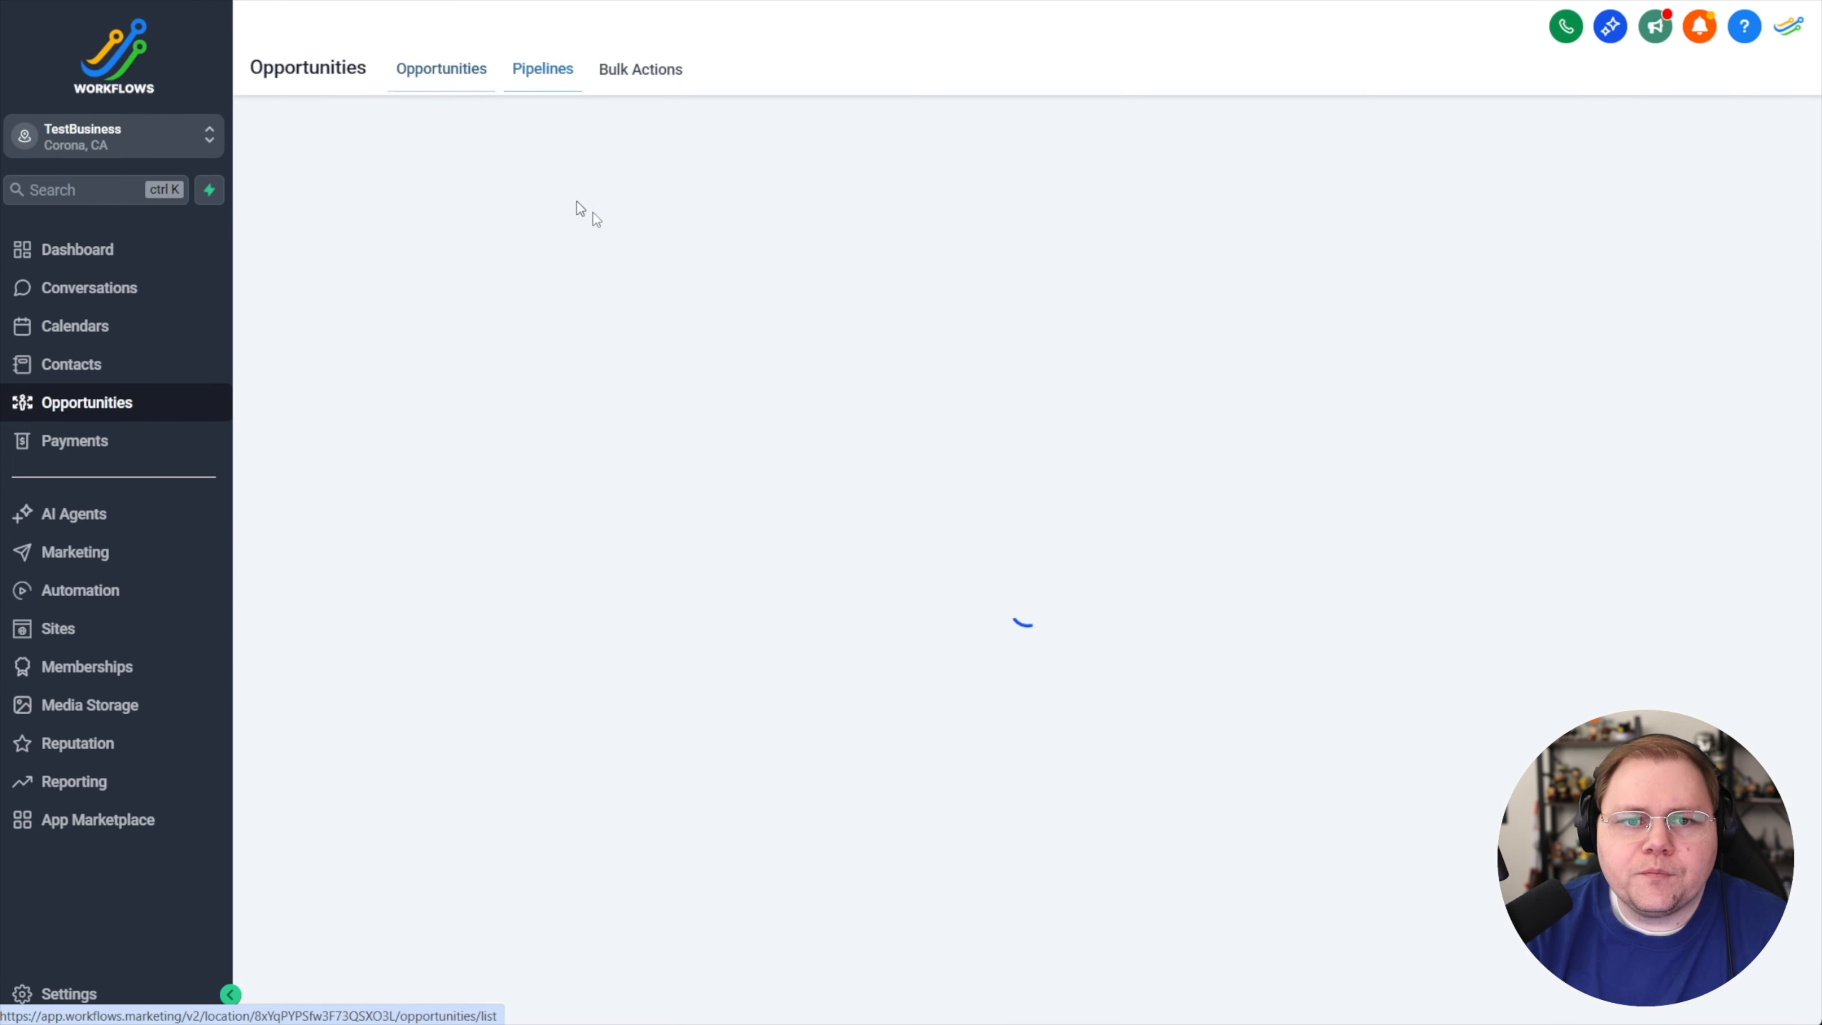
Create a new form from scratch in the Sites forms section
{"action": "left_click", "coordinate": [72, 631]}
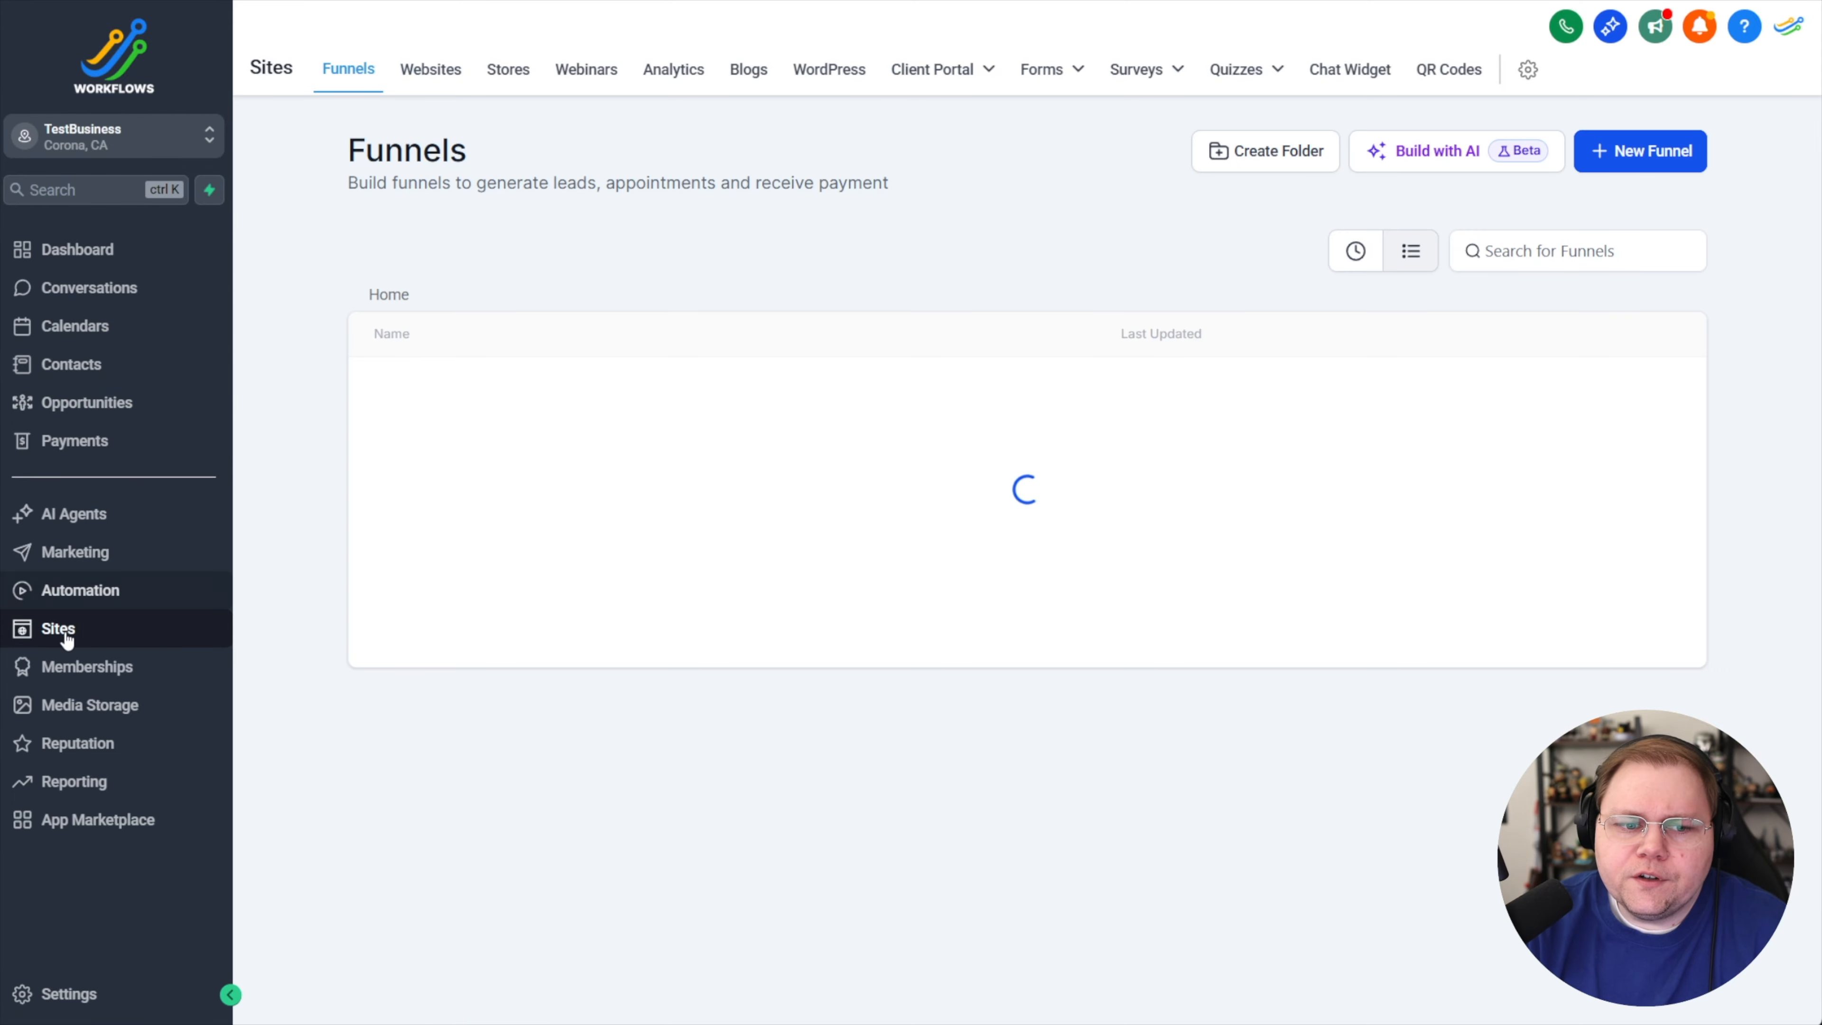
{"action": "mouse_move", "coordinate": [1049, 88]}
{"action": "left_click", "coordinate": [1007, 116]}
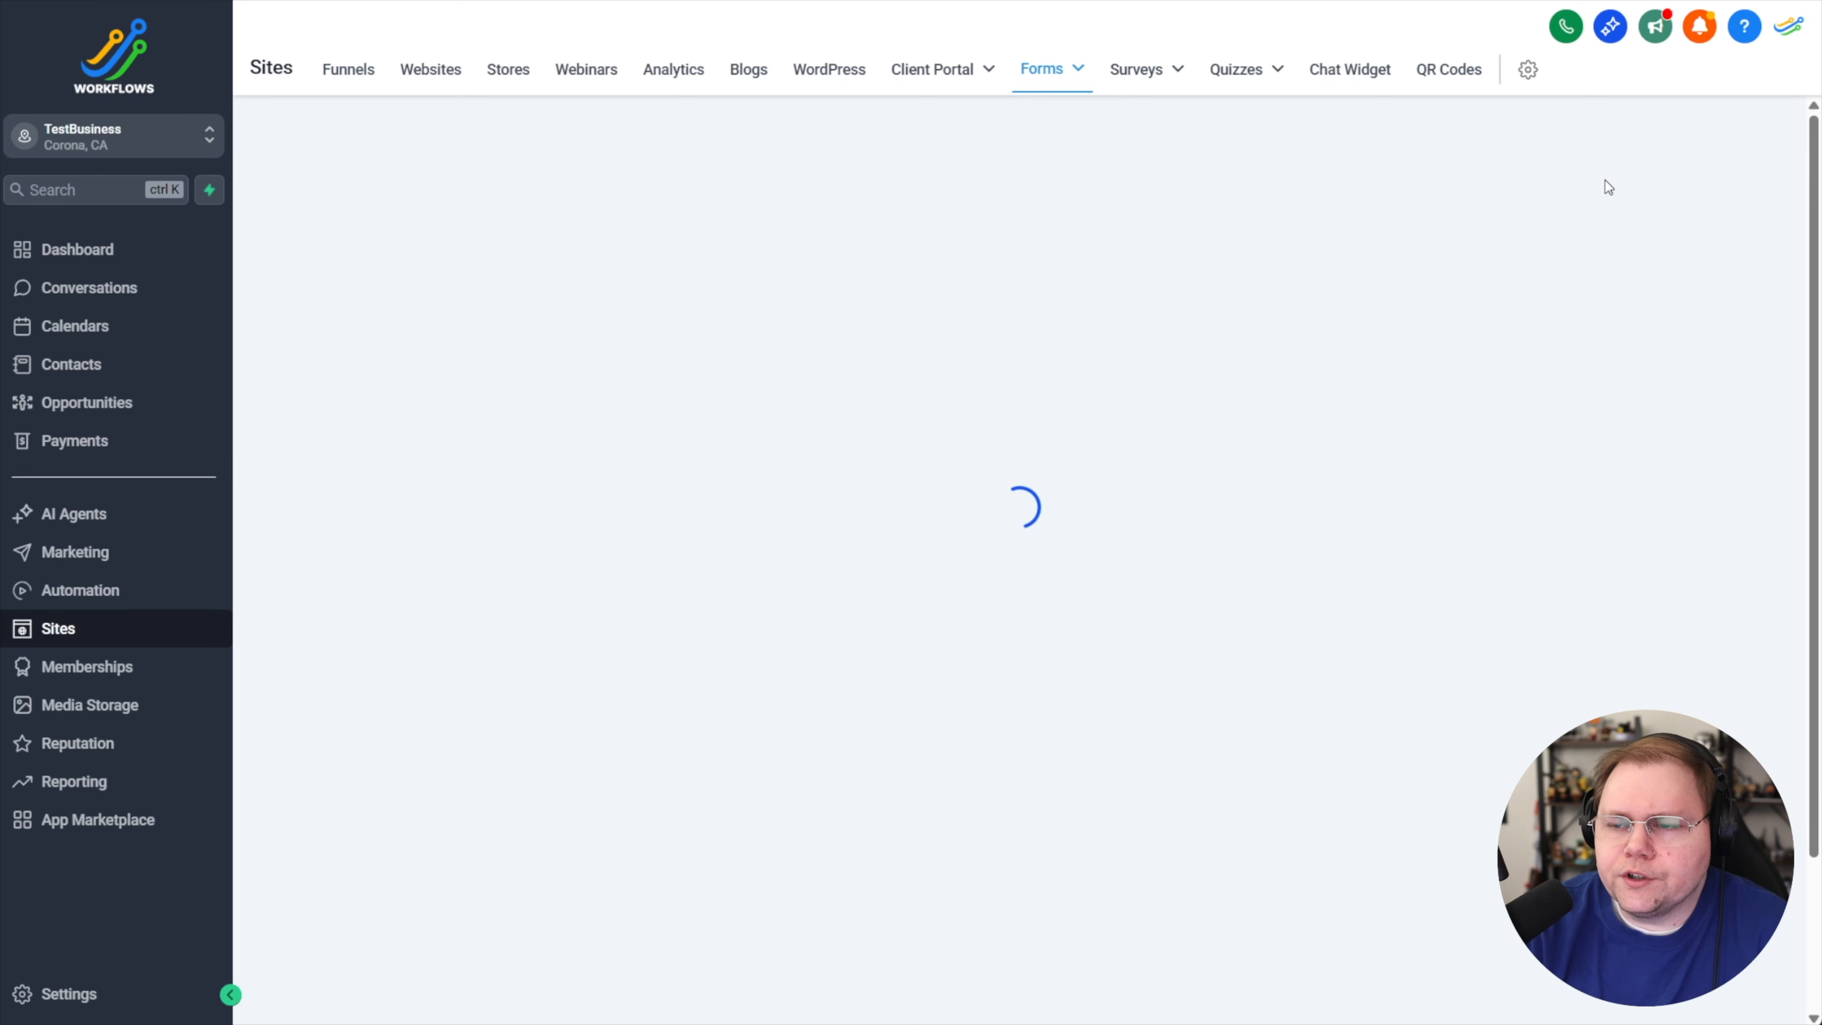
{"action": "left_click", "coordinate": [1637, 158]}
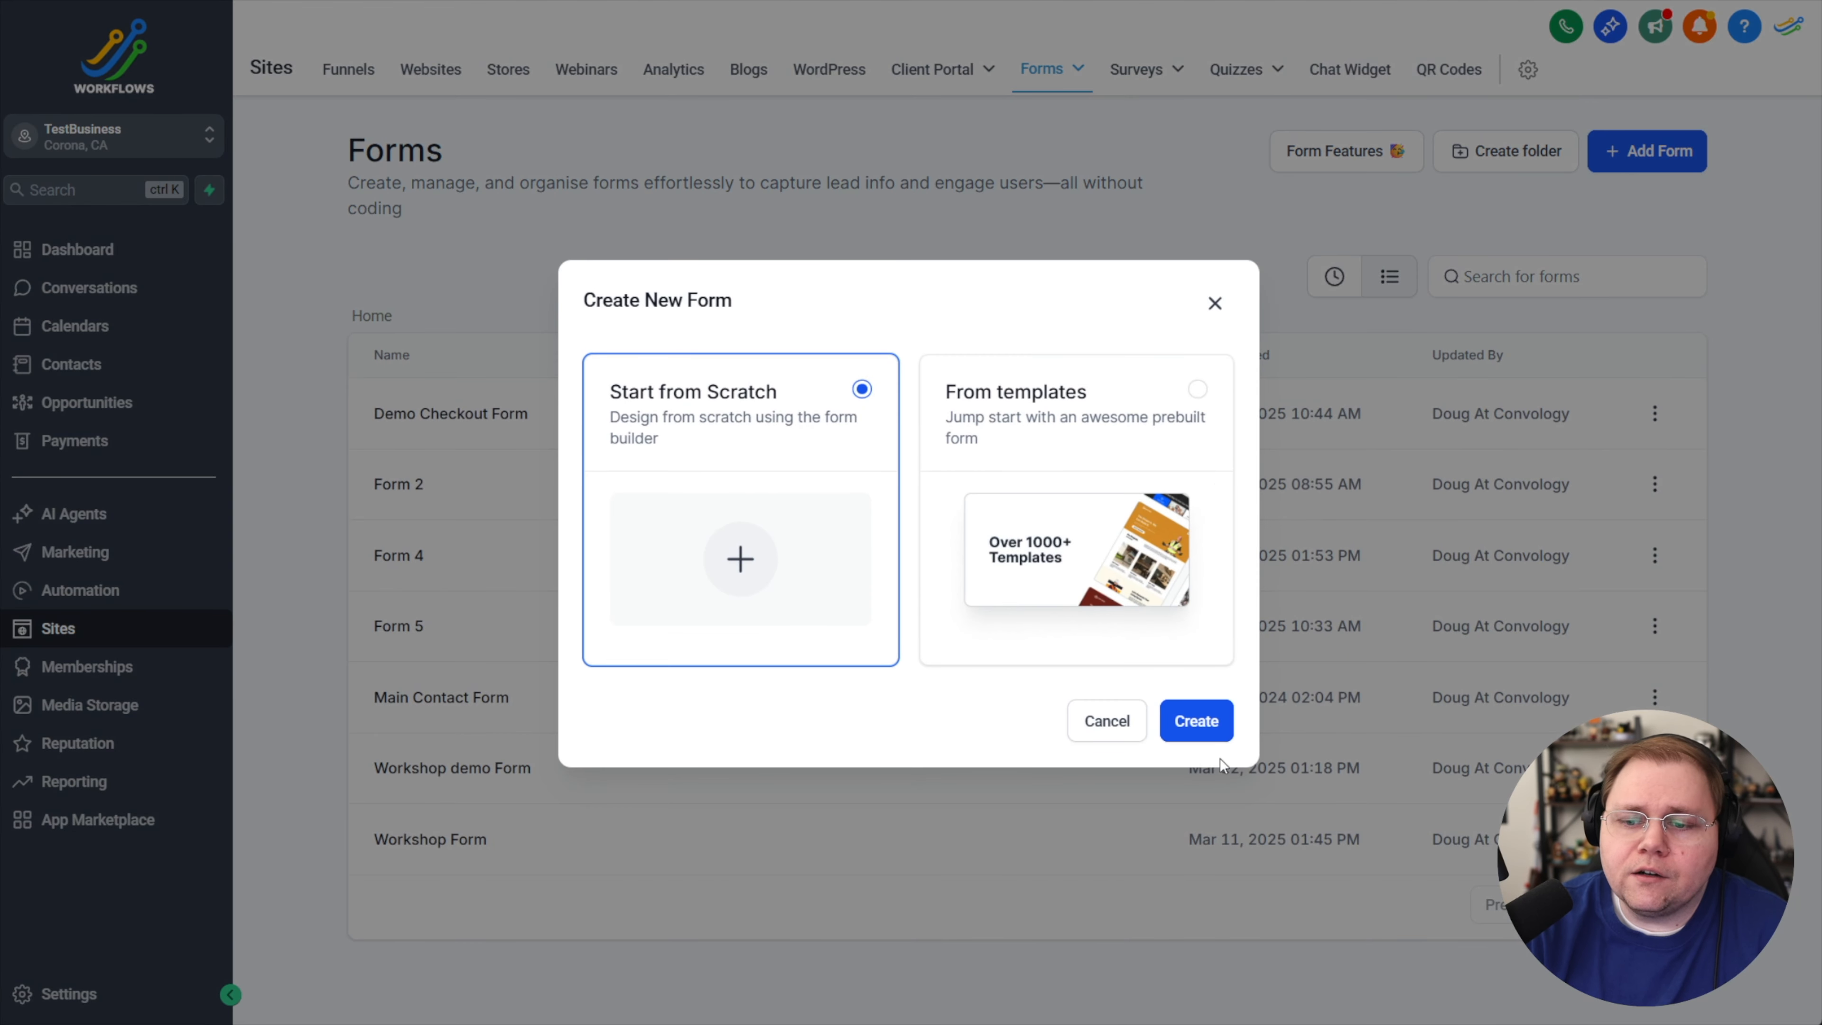
{"action": "left_click", "coordinate": [1220, 728]}
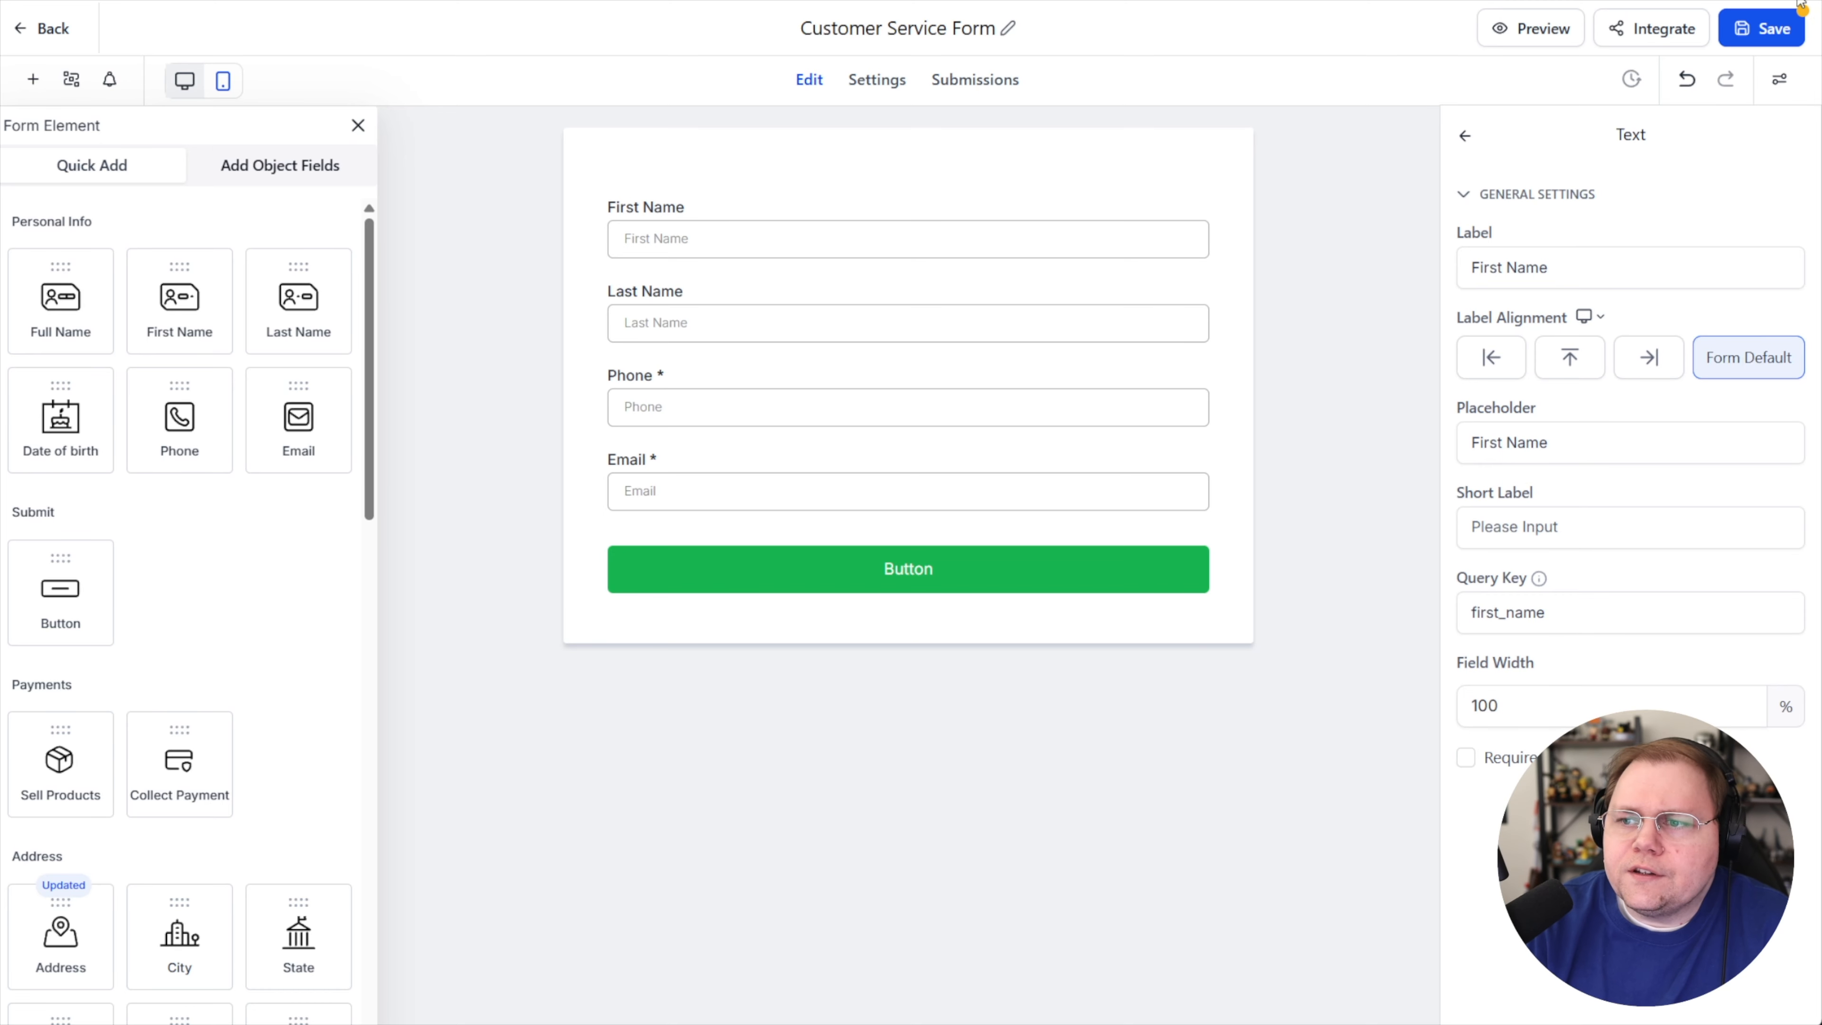
Switch the form's layout style to Two Column
{"action": "left_click", "coordinate": [1779, 78]}
{"action": "left_click", "coordinate": [1605, 166]}
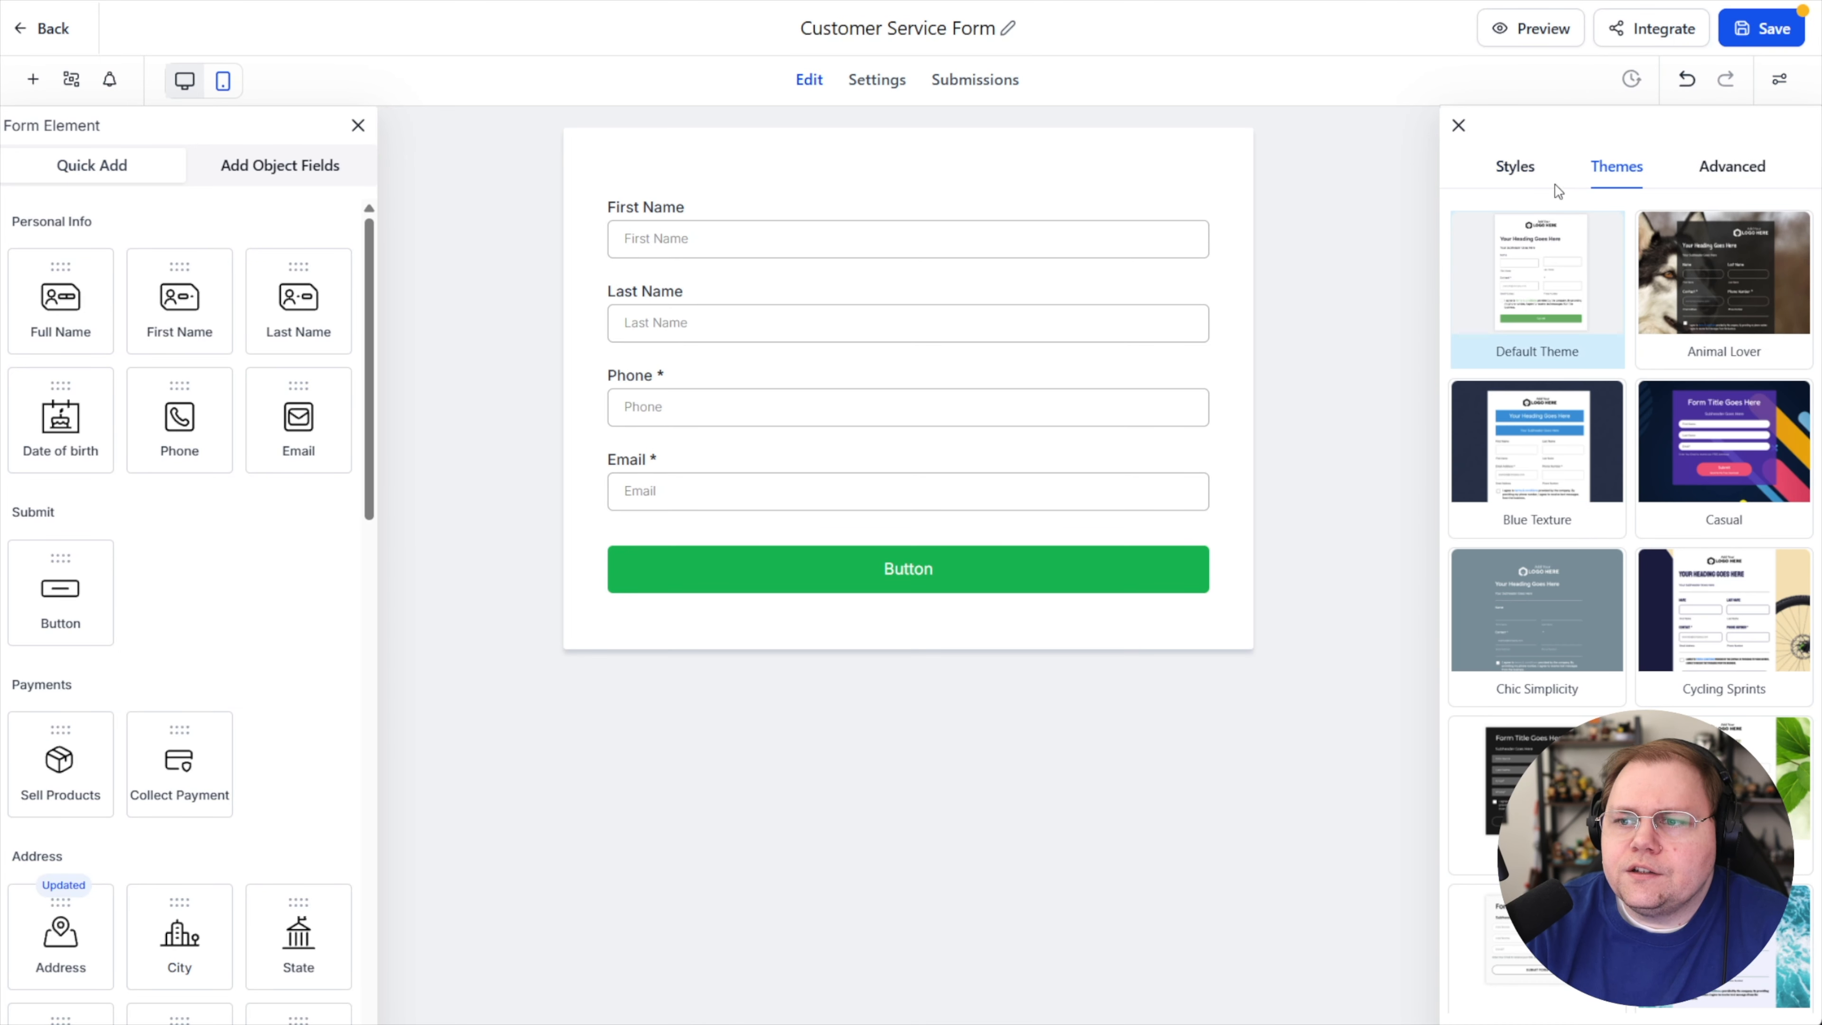
{"action": "left_click", "coordinate": [1515, 166]}
{"action": "left_click", "coordinate": [1637, 344]}
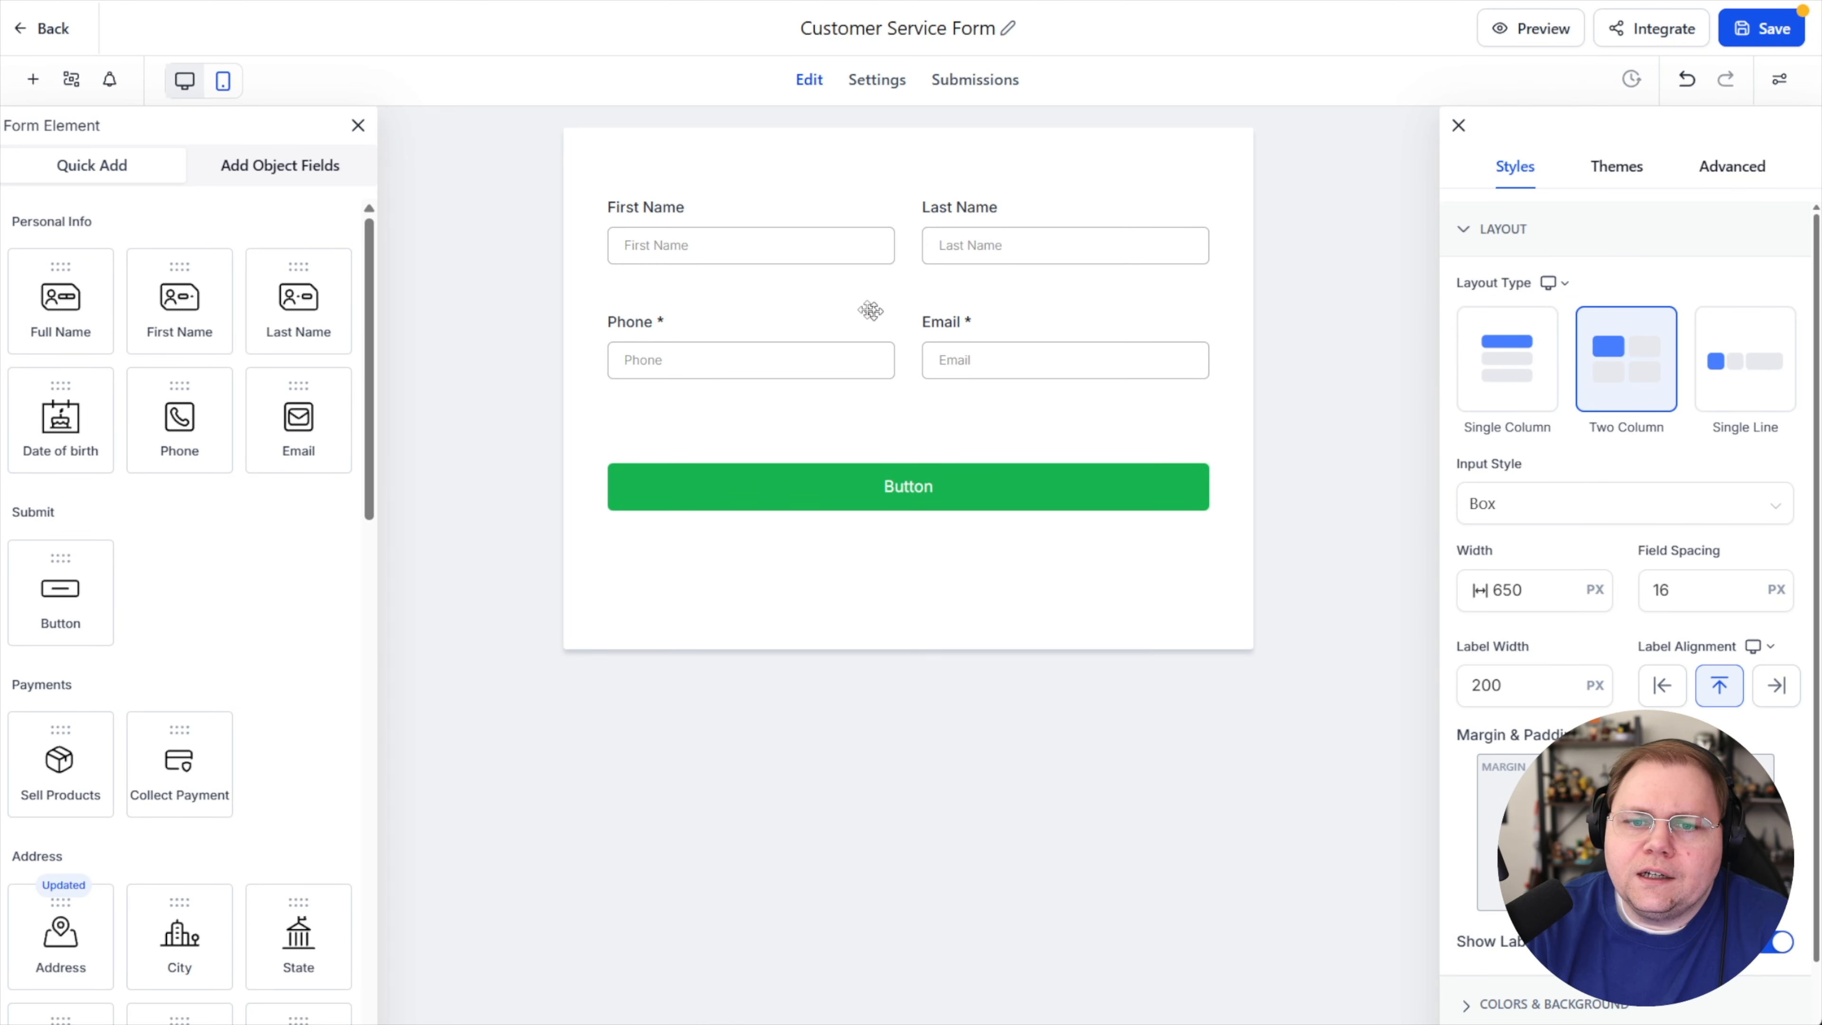
{"action": "left_click", "coordinate": [1459, 126]}
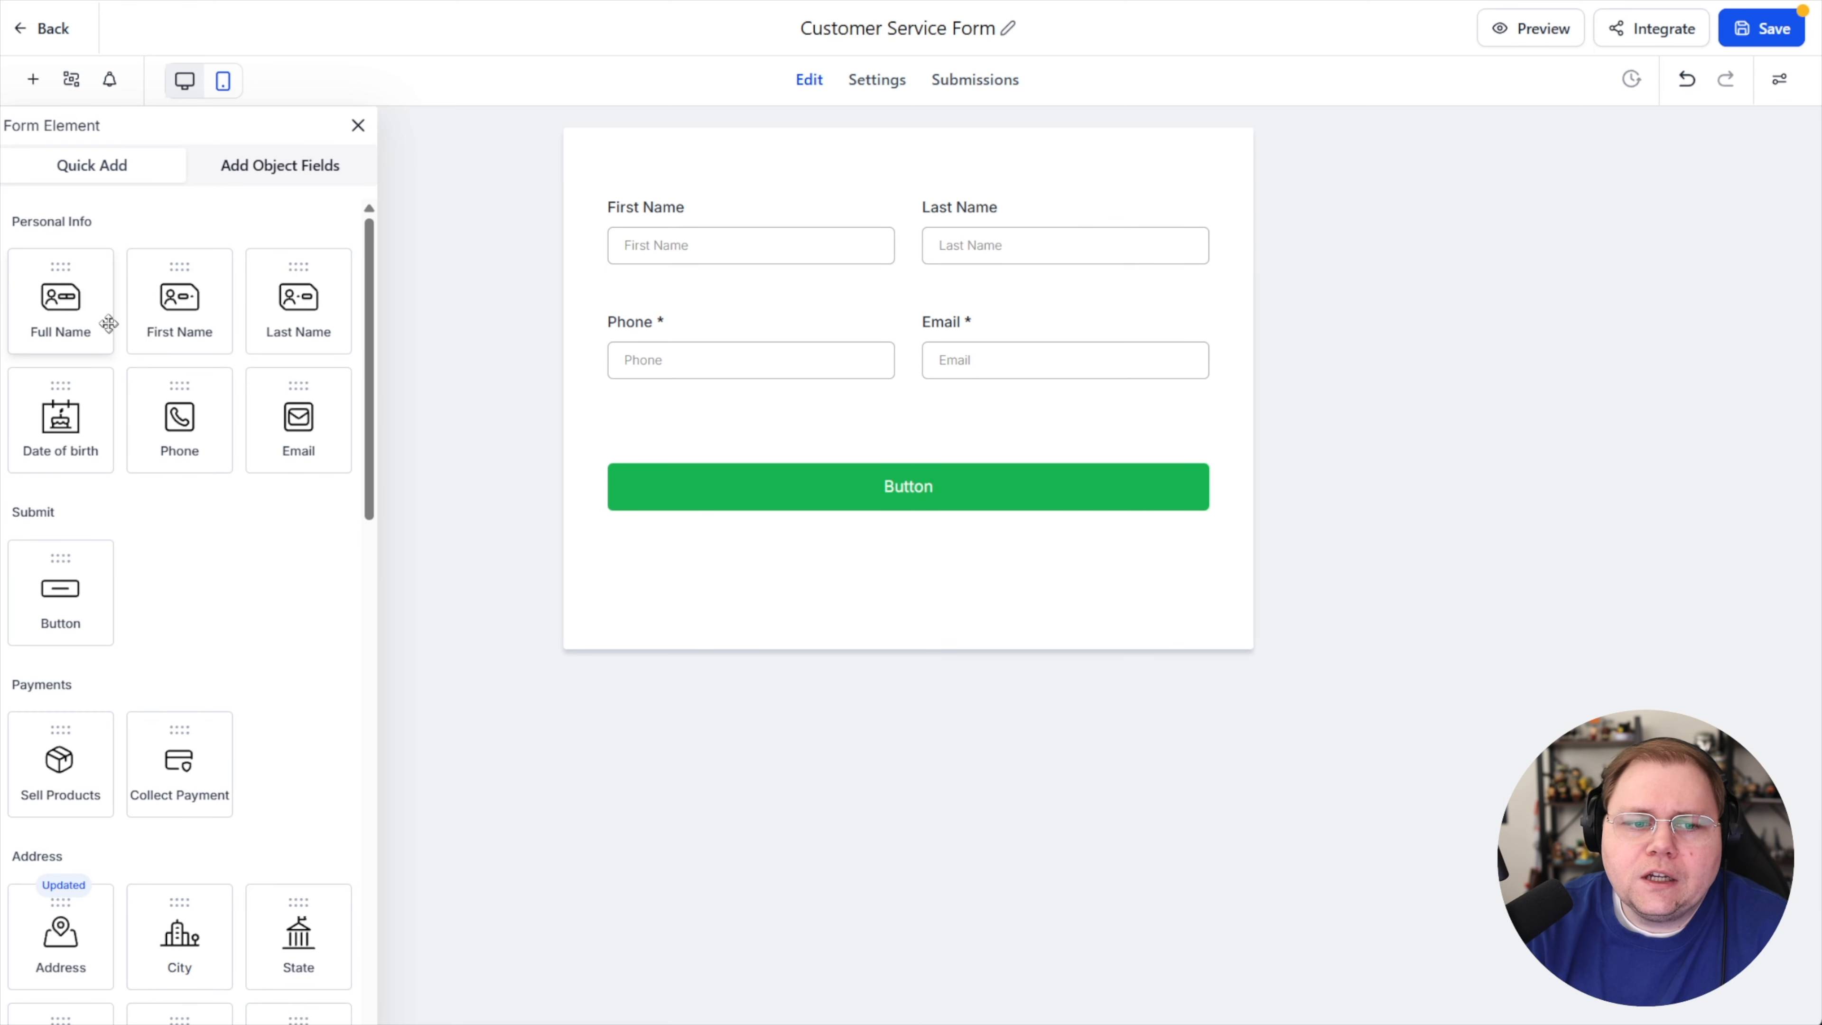
Add a Multi Line field above the button and label it "Eplanation of Support Request"
{"action": "scroll", "coordinate": [154, 362], "scroll_direction": "down", "scroll_amount": 5}
{"action": "scroll", "coordinate": [170, 424], "scroll_direction": "down", "scroll_amount": 3}
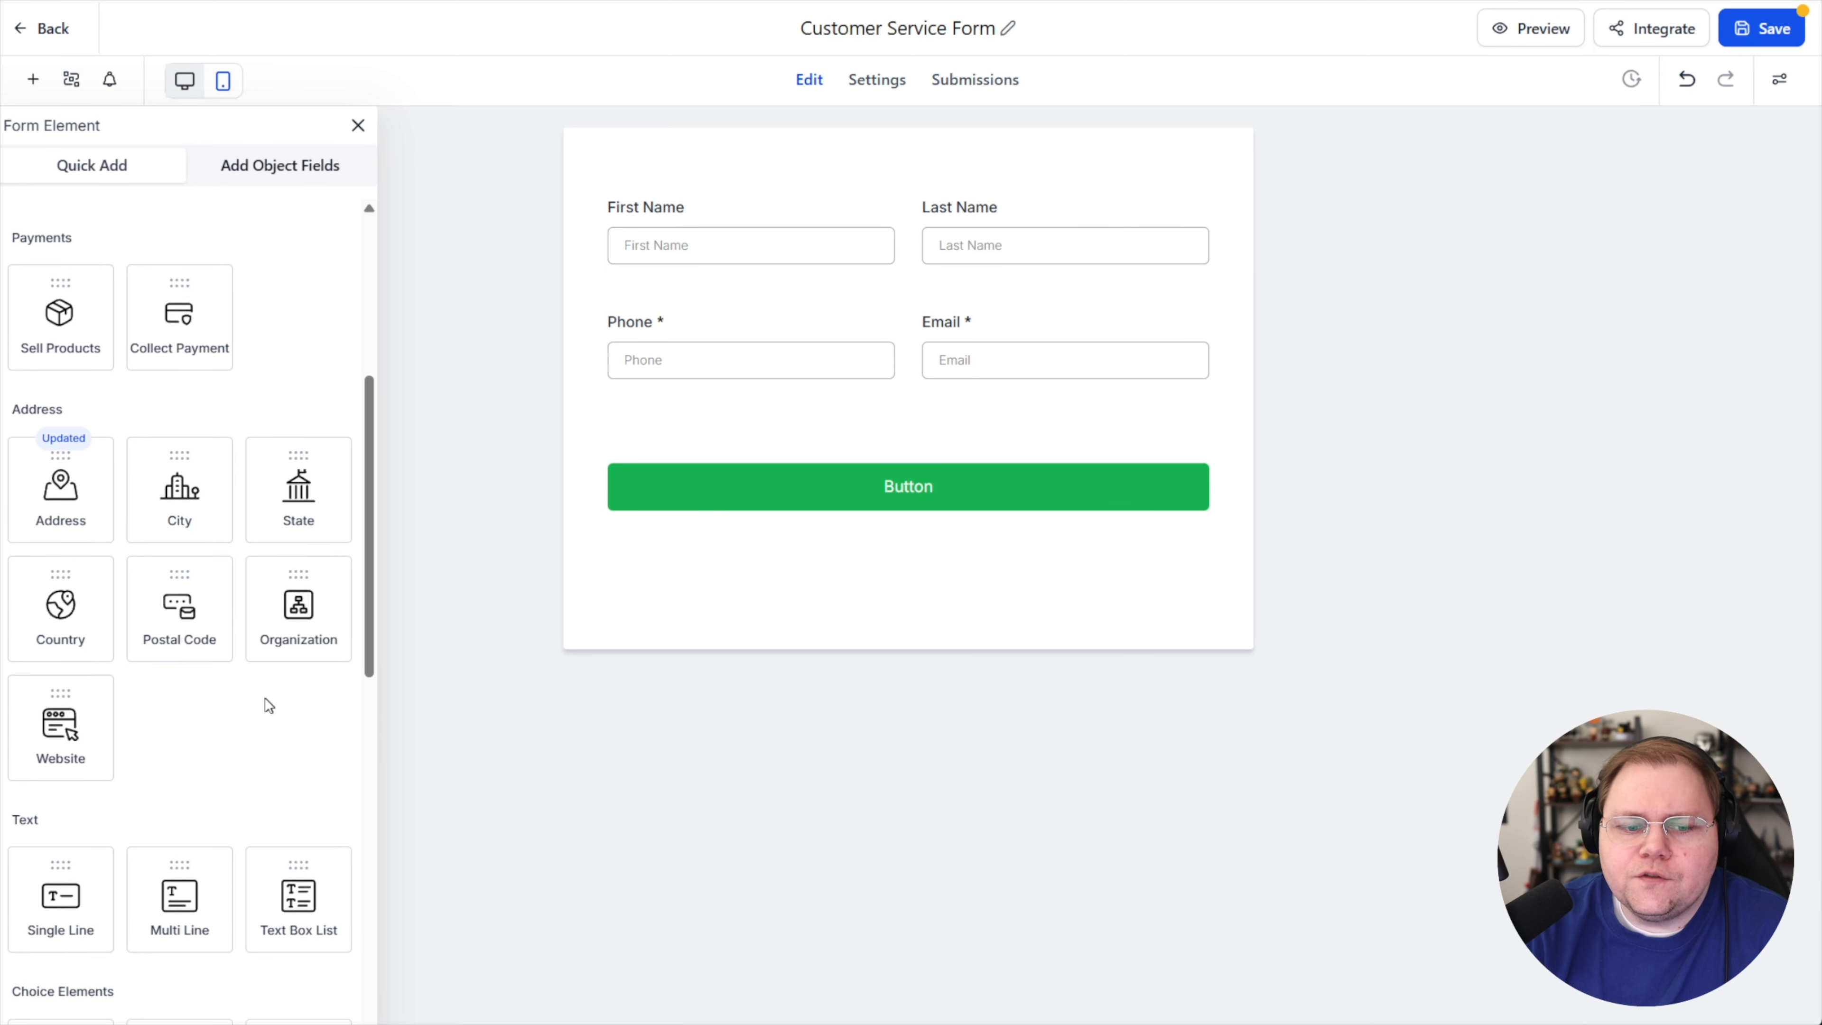
{"action": "left_click_drag", "start_coordinate": [180, 707], "coordinate": [801, 440]}
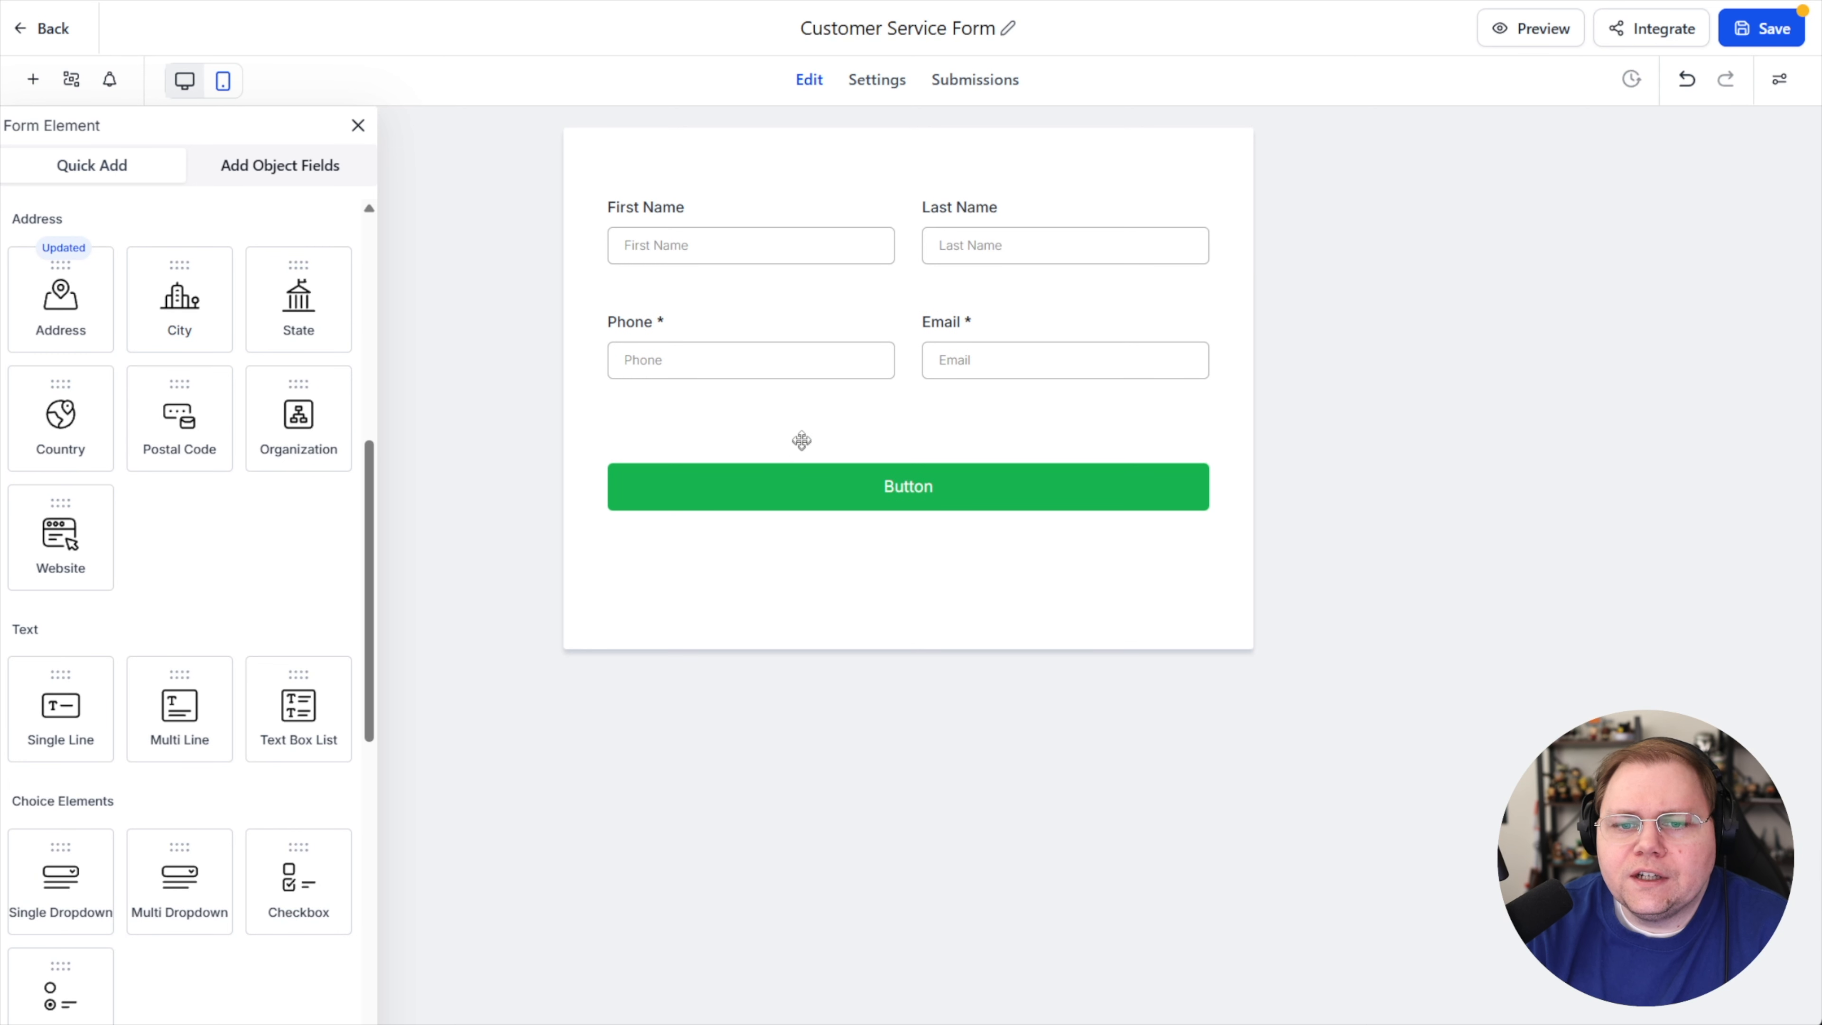
{"action": "left_click", "coordinate": [714, 399]}
{"action": "left_click", "coordinate": [715, 391]}
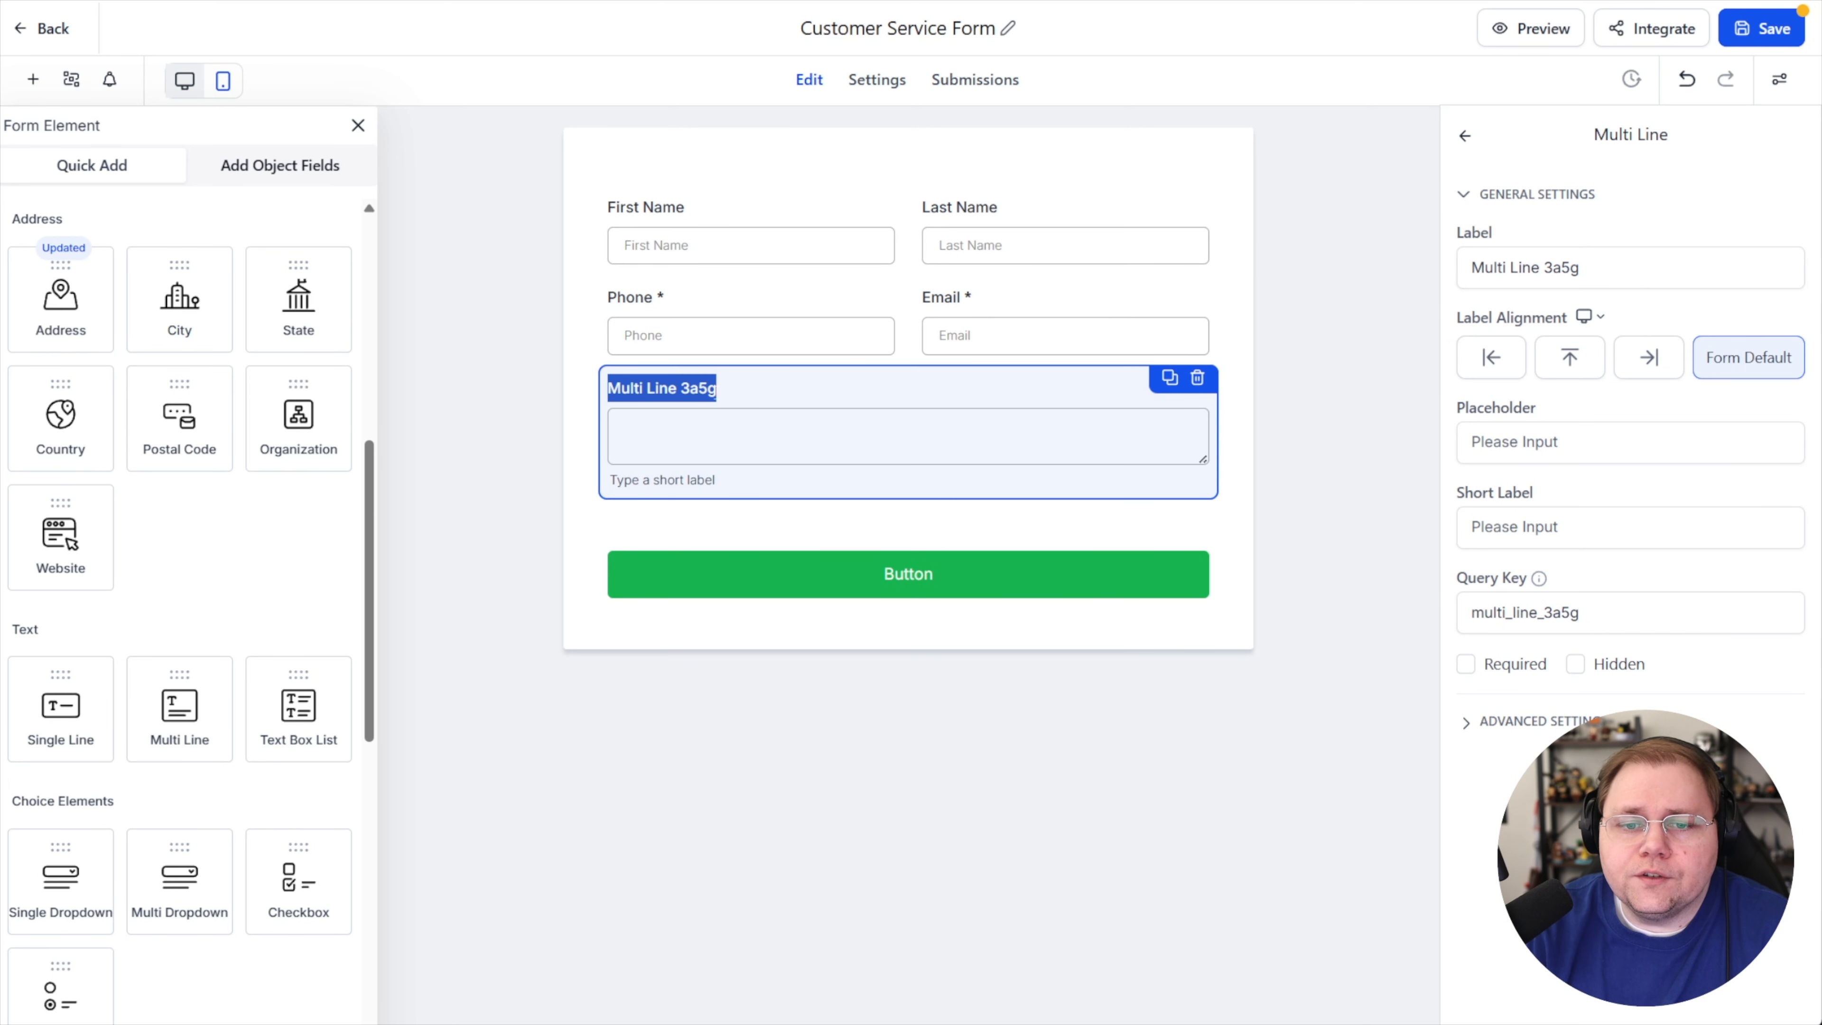
{"action": "type", "text": "Eplanation of Support Request"}
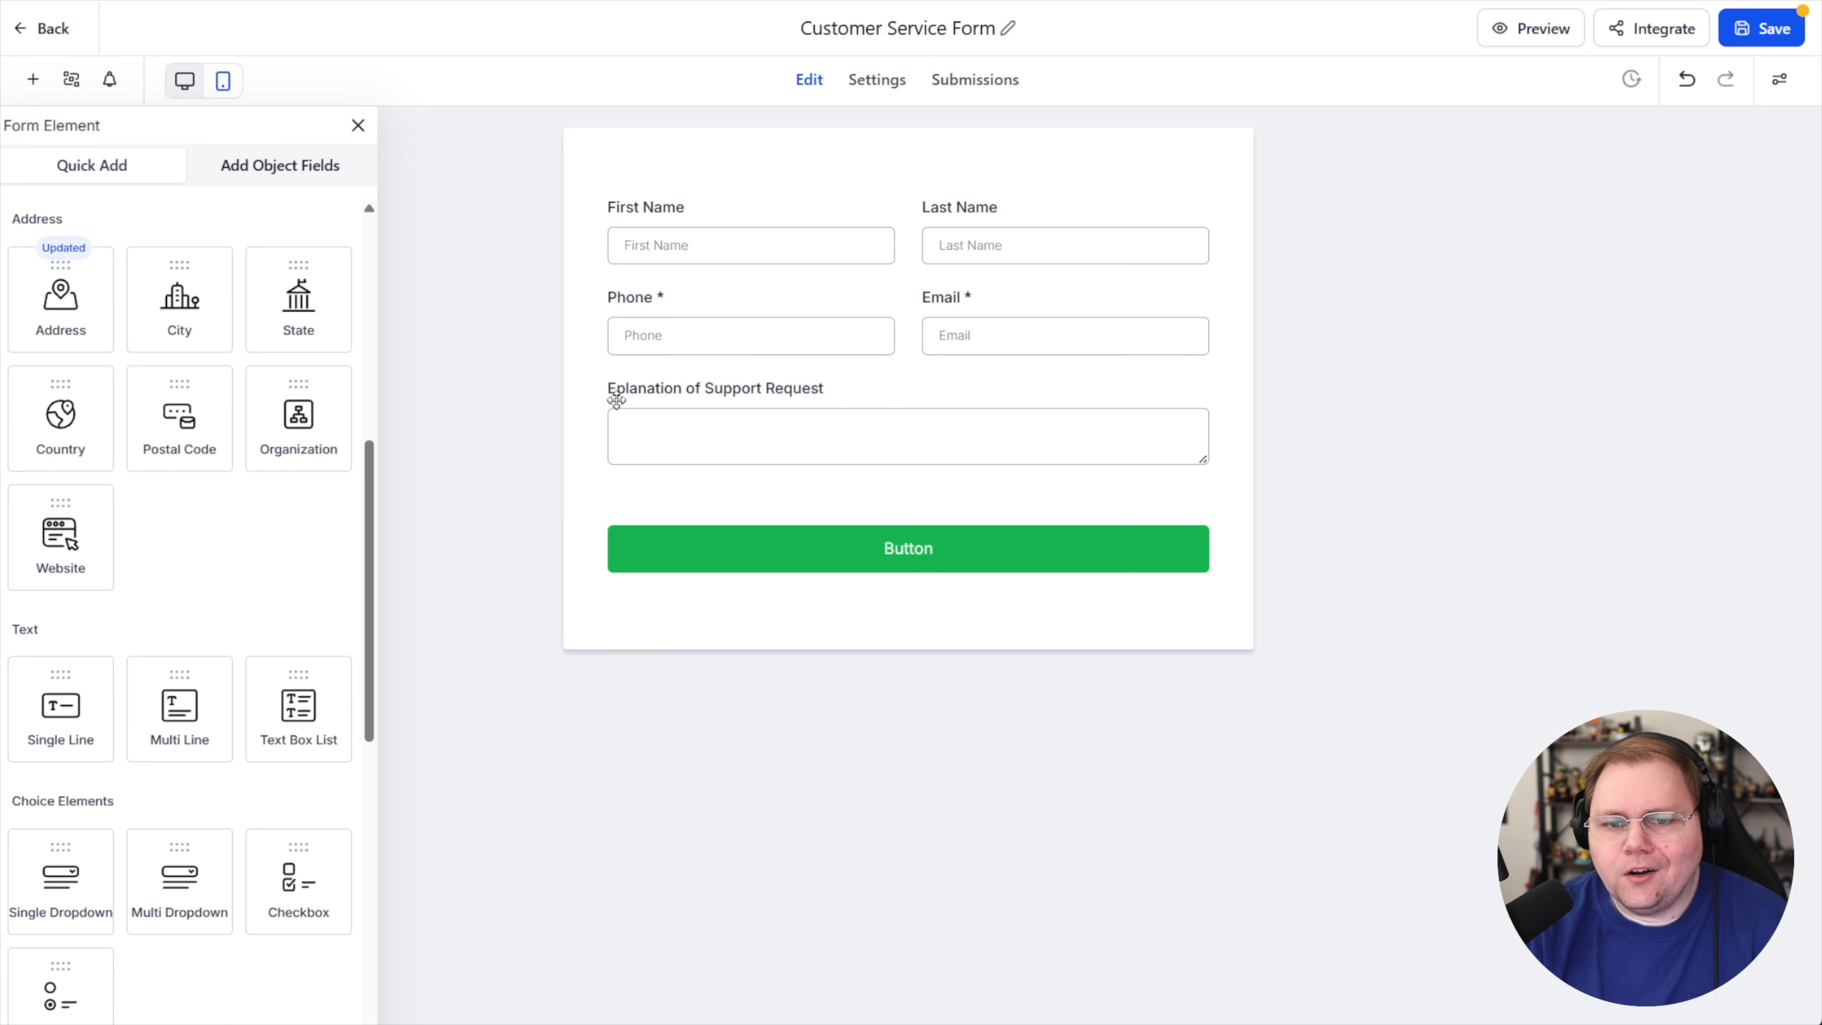
Correct the multi-line field's label to "Explanation of Support Request"
{"action": "left_click", "coordinate": [1620, 263]}
{"action": "key", "text": "Home"}
{"action": "key", "text": "Right"}
{"action": "type", "text": "x"}
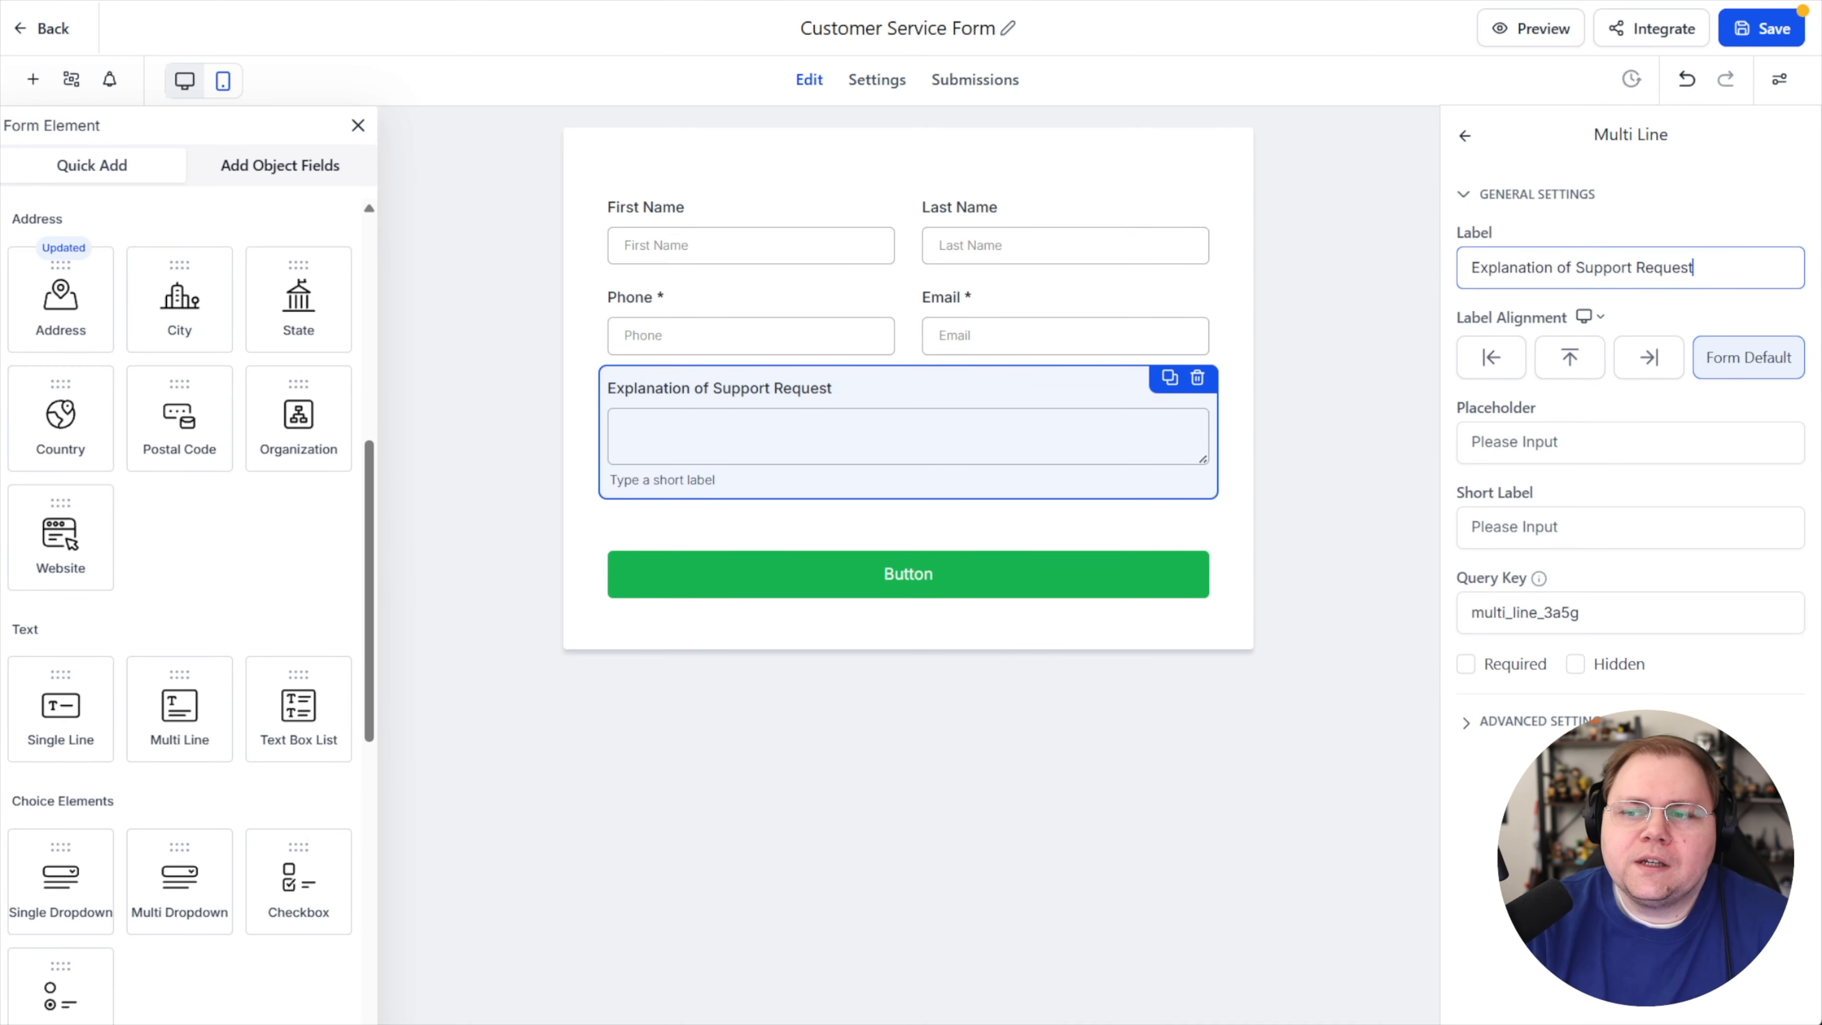
{"action": "left_click", "coordinate": [1677, 226]}
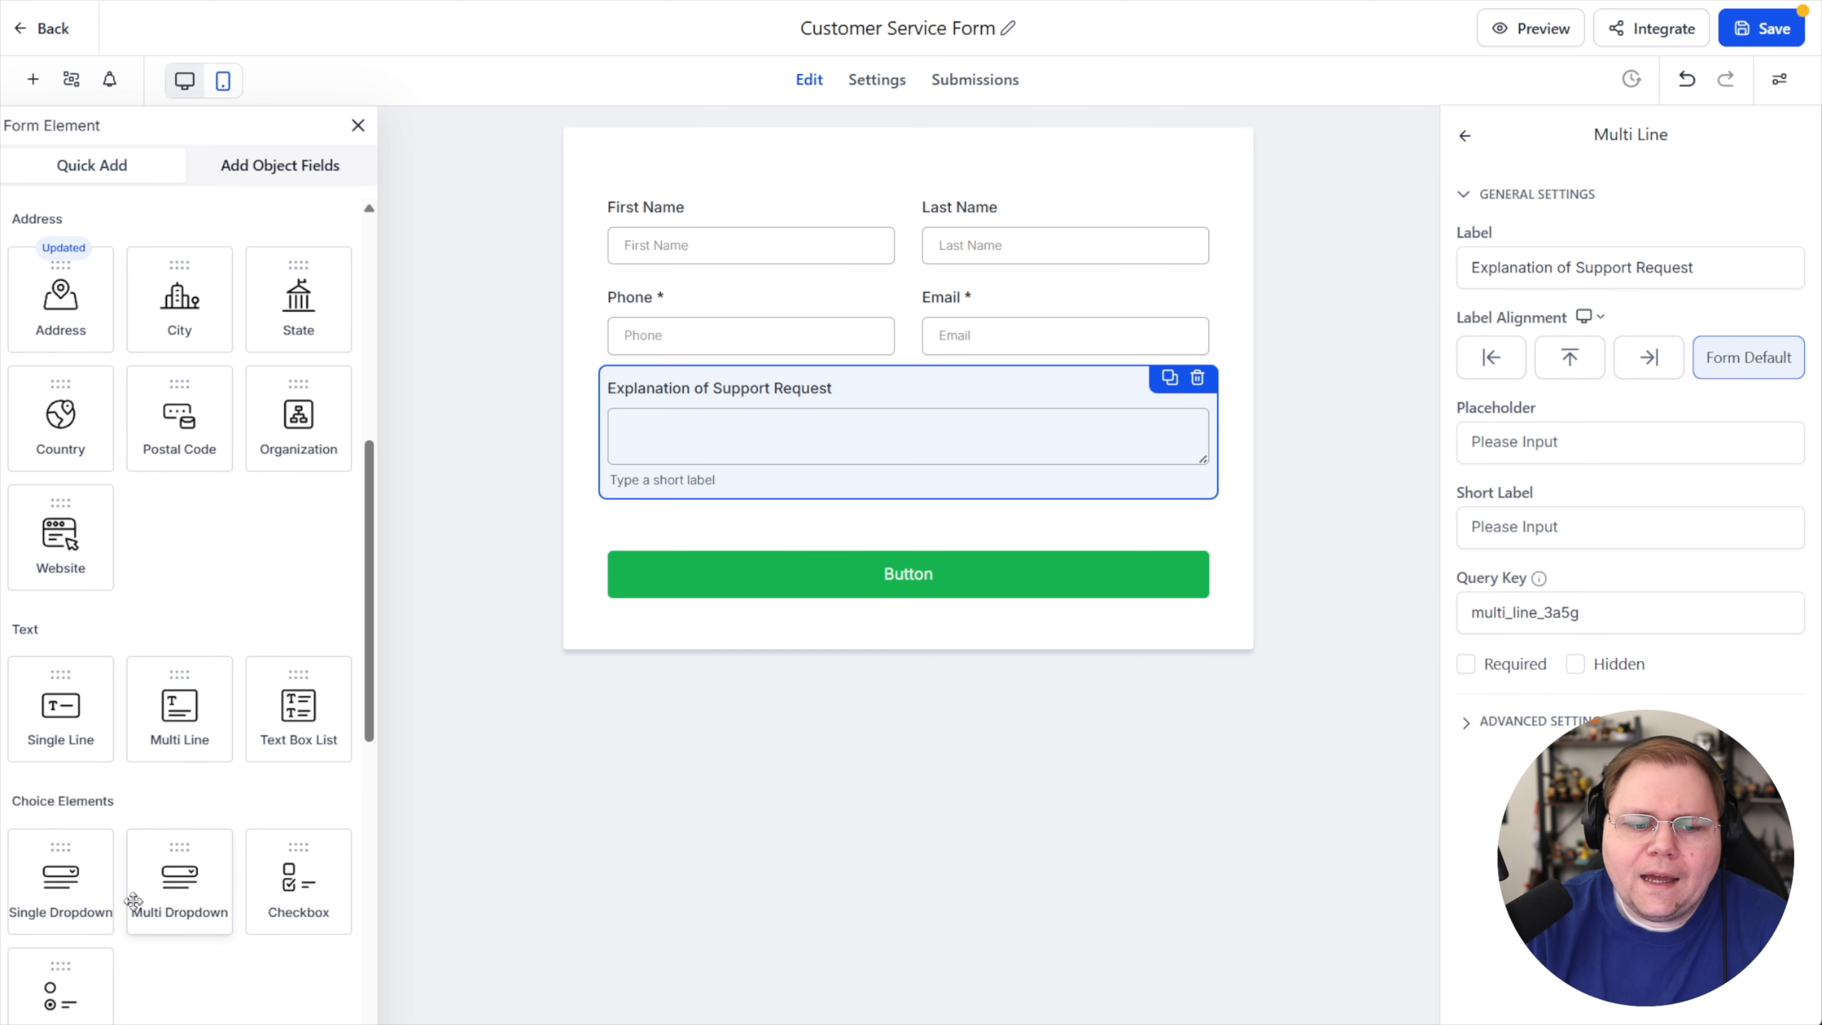
Add a Single Dropdown field above the explanation field labeled "Reason for support request"
{"action": "left_click_drag", "start_coordinate": [64, 879], "coordinate": [775, 434]}
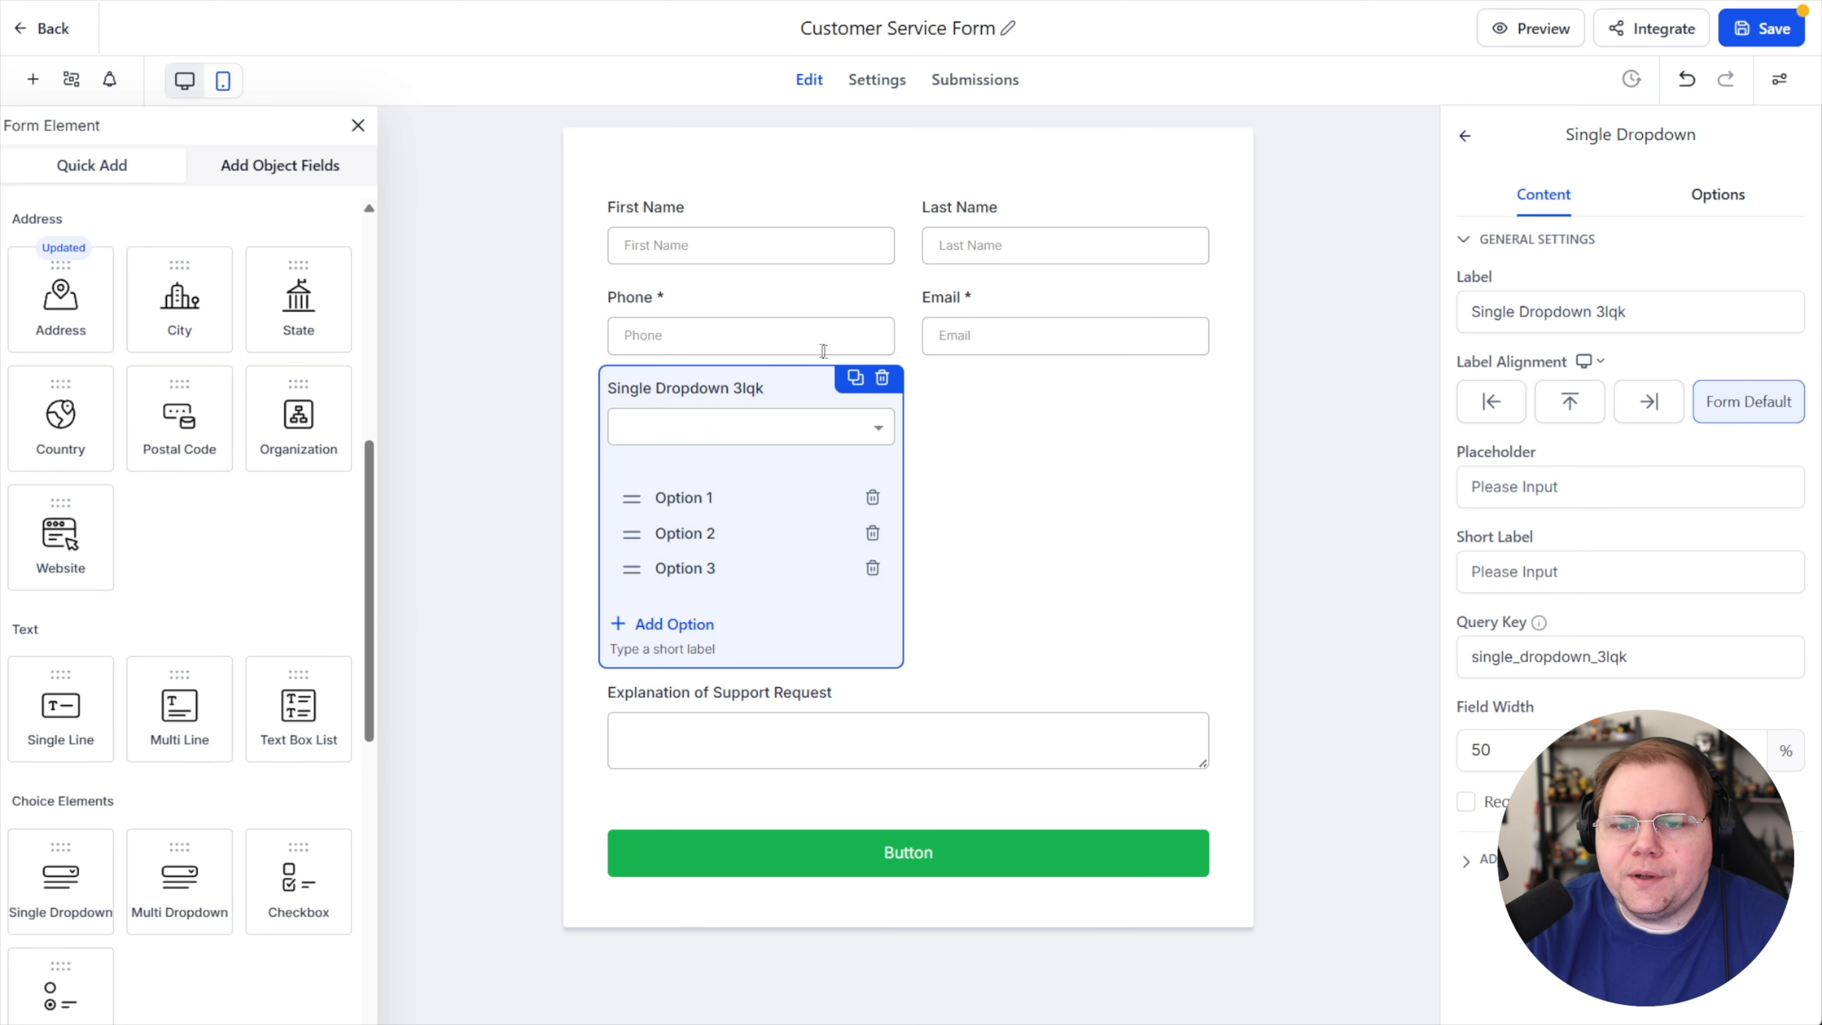
{"action": "triple_click", "coordinate": [1626, 311]}
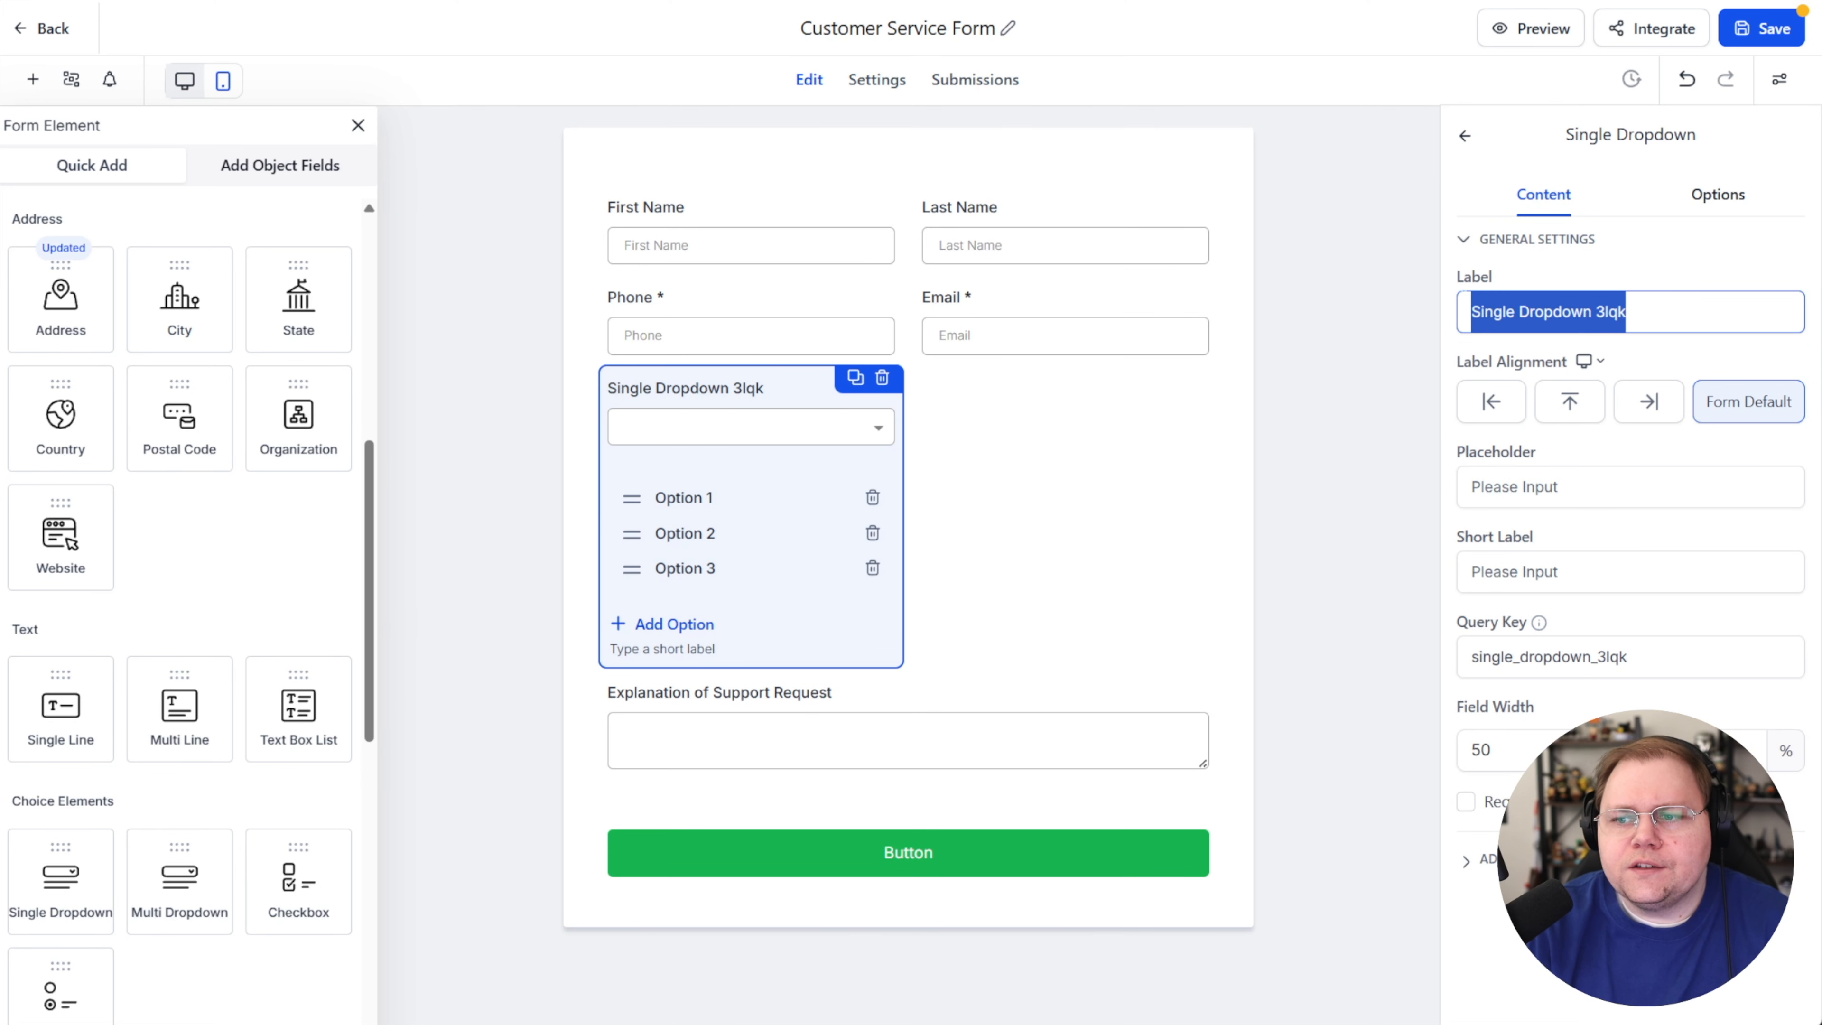
{"action": "type", "text": "Reason for"}
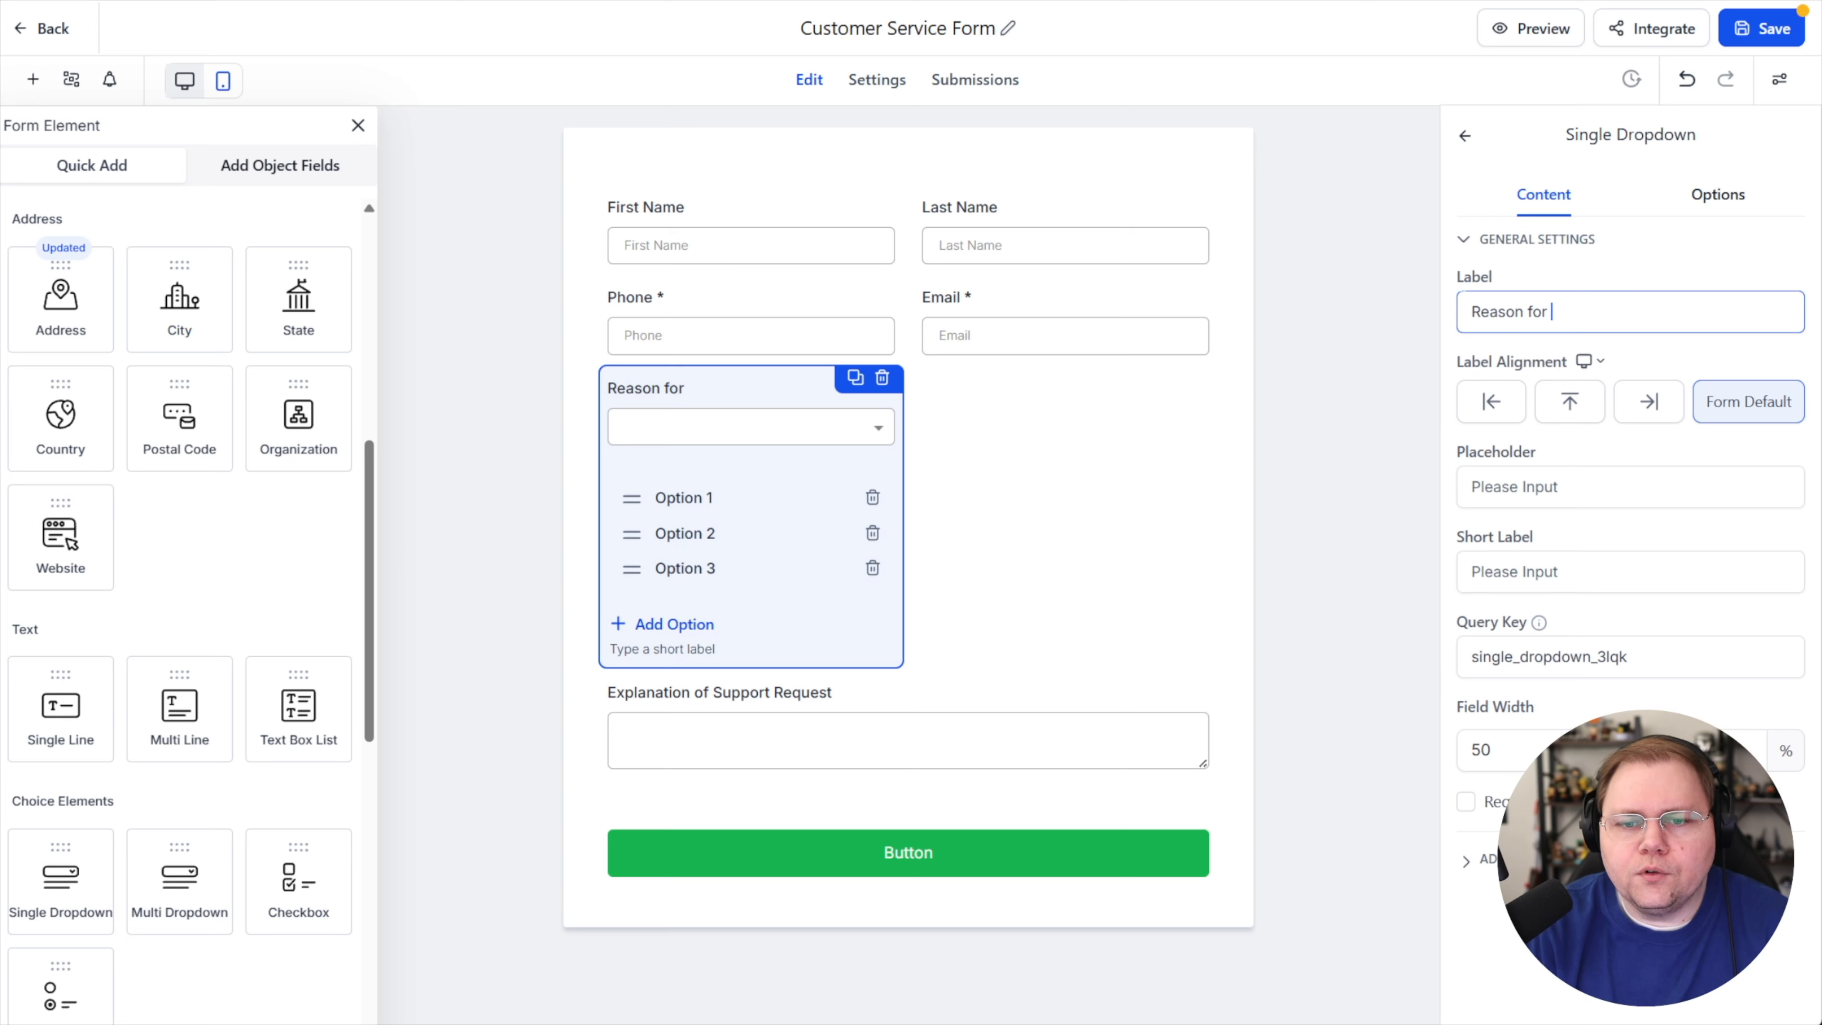
{"action": "type", "text": " support request"}
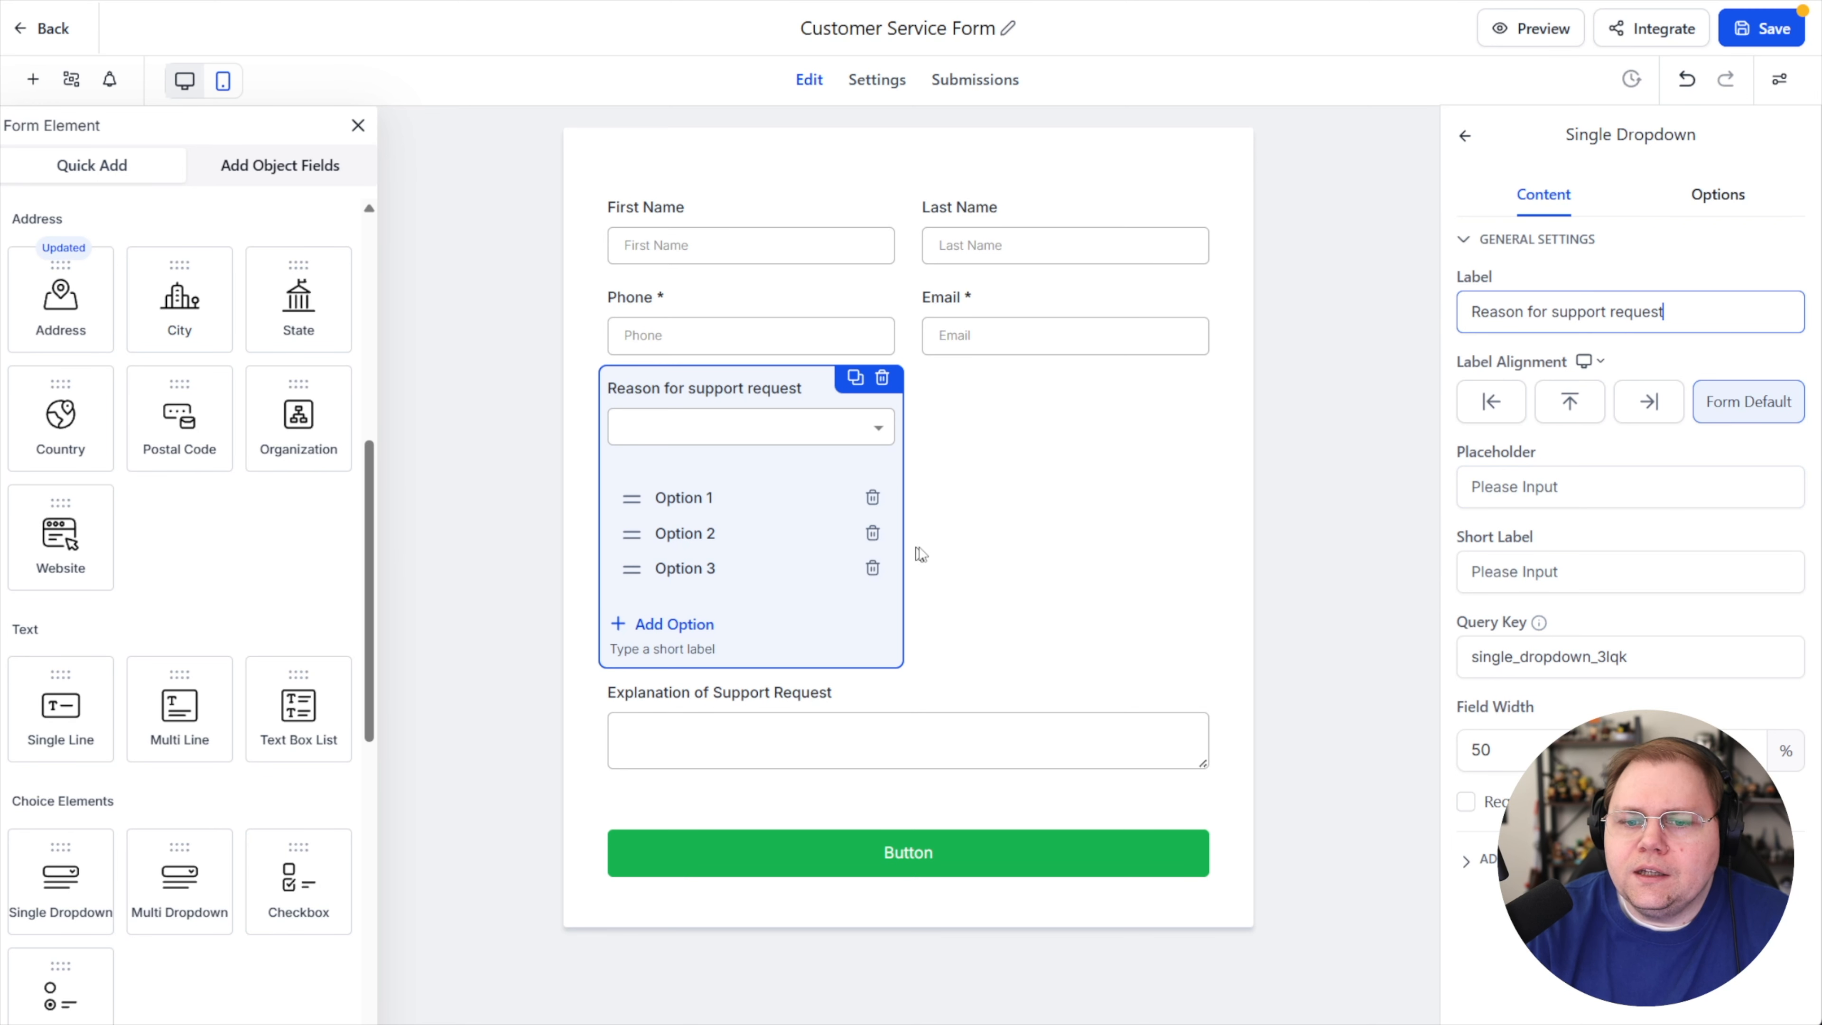
Set the dropdown options to "I need to reset my password", "Billing / cancellation" and "Technical help"
{"action": "left_click", "coordinate": [1696, 209]}
{"action": "left_click_drag", "start_coordinate": [1558, 292], "coordinate": [1495, 293]}
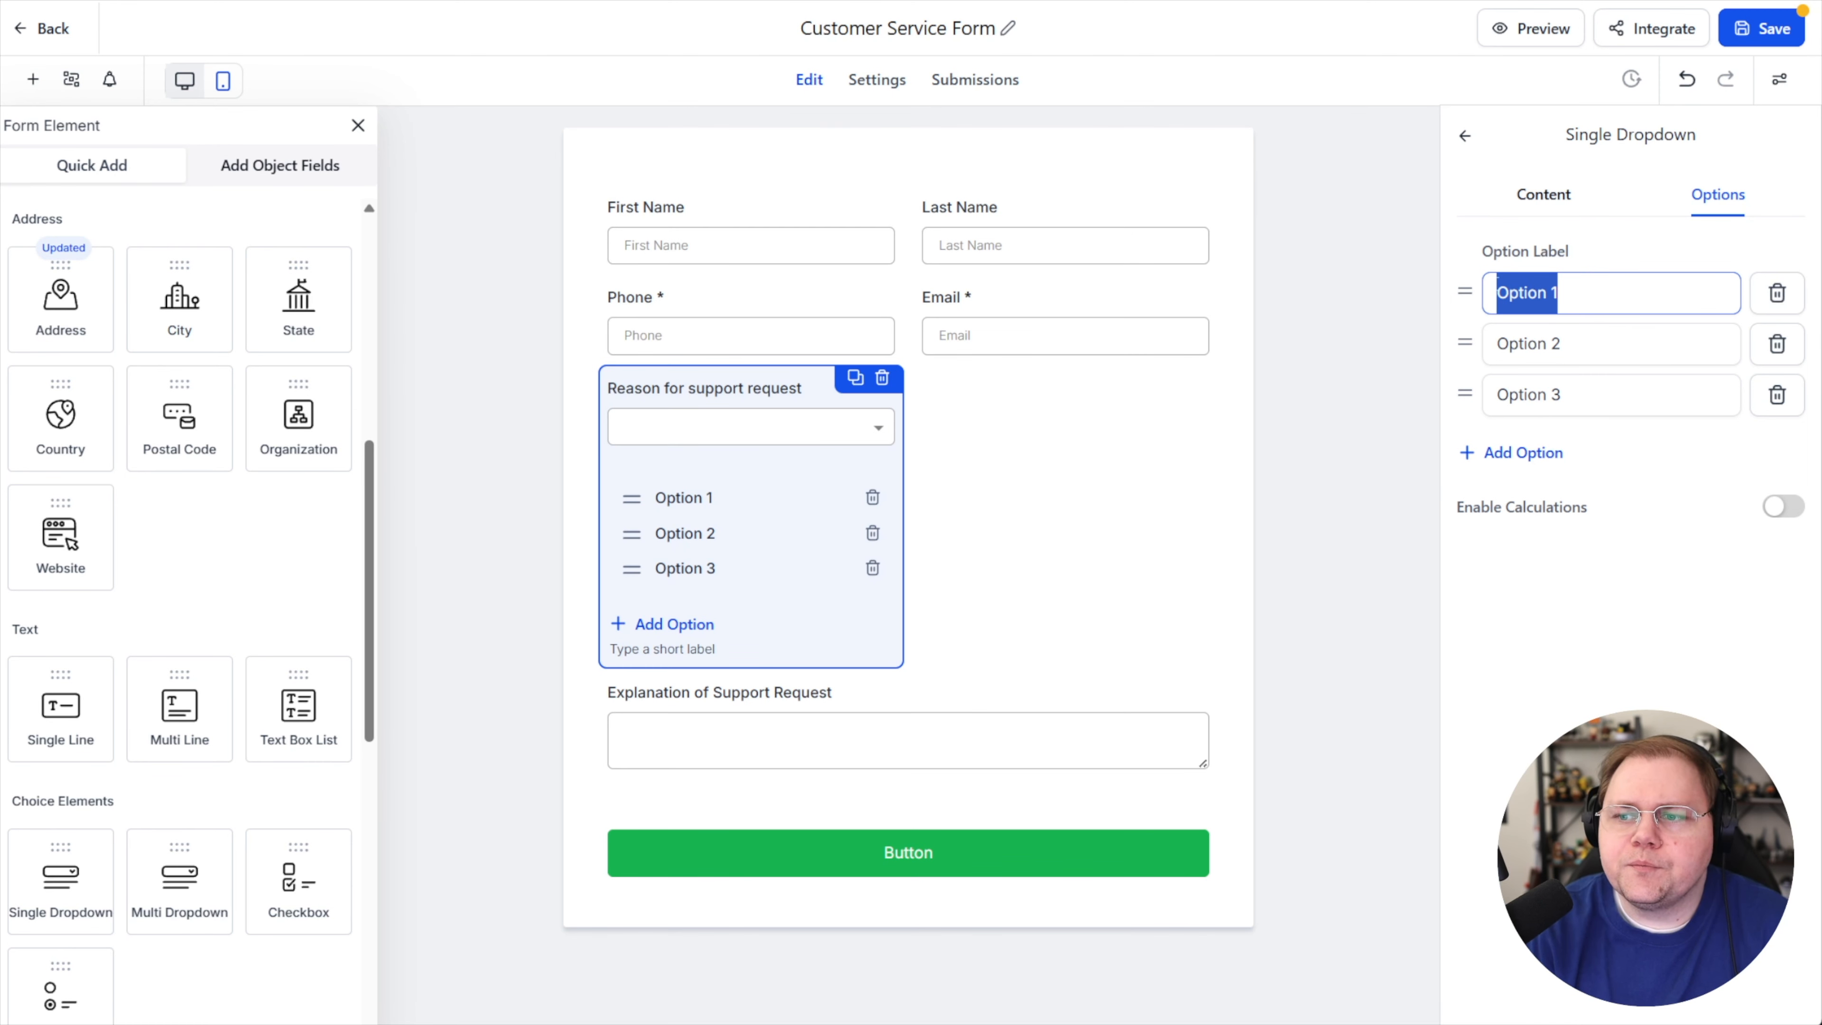
{"action": "type", "text": "I need to reset my password"}
{"action": "key", "text": "Tab"}
{"action": "type", "text": "Billing / cancellation"}
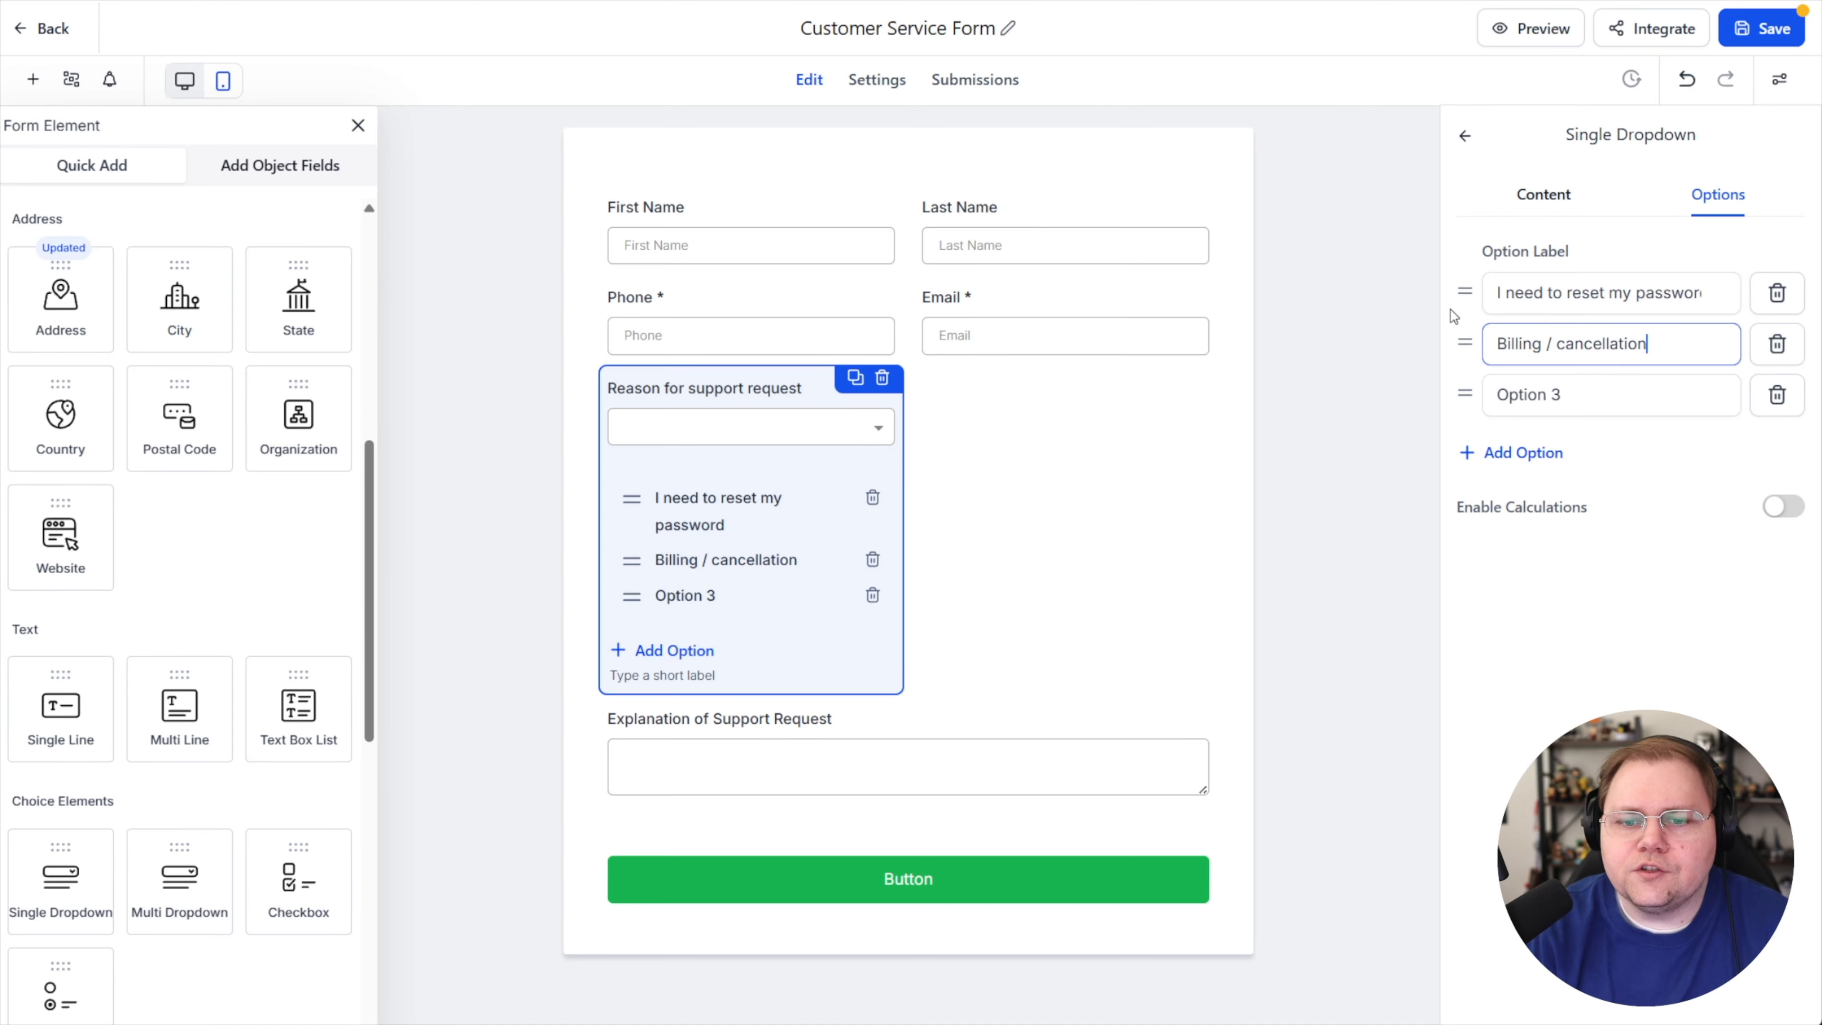
{"action": "left_click_drag", "start_coordinate": [1623, 399], "coordinate": [1498, 394]}
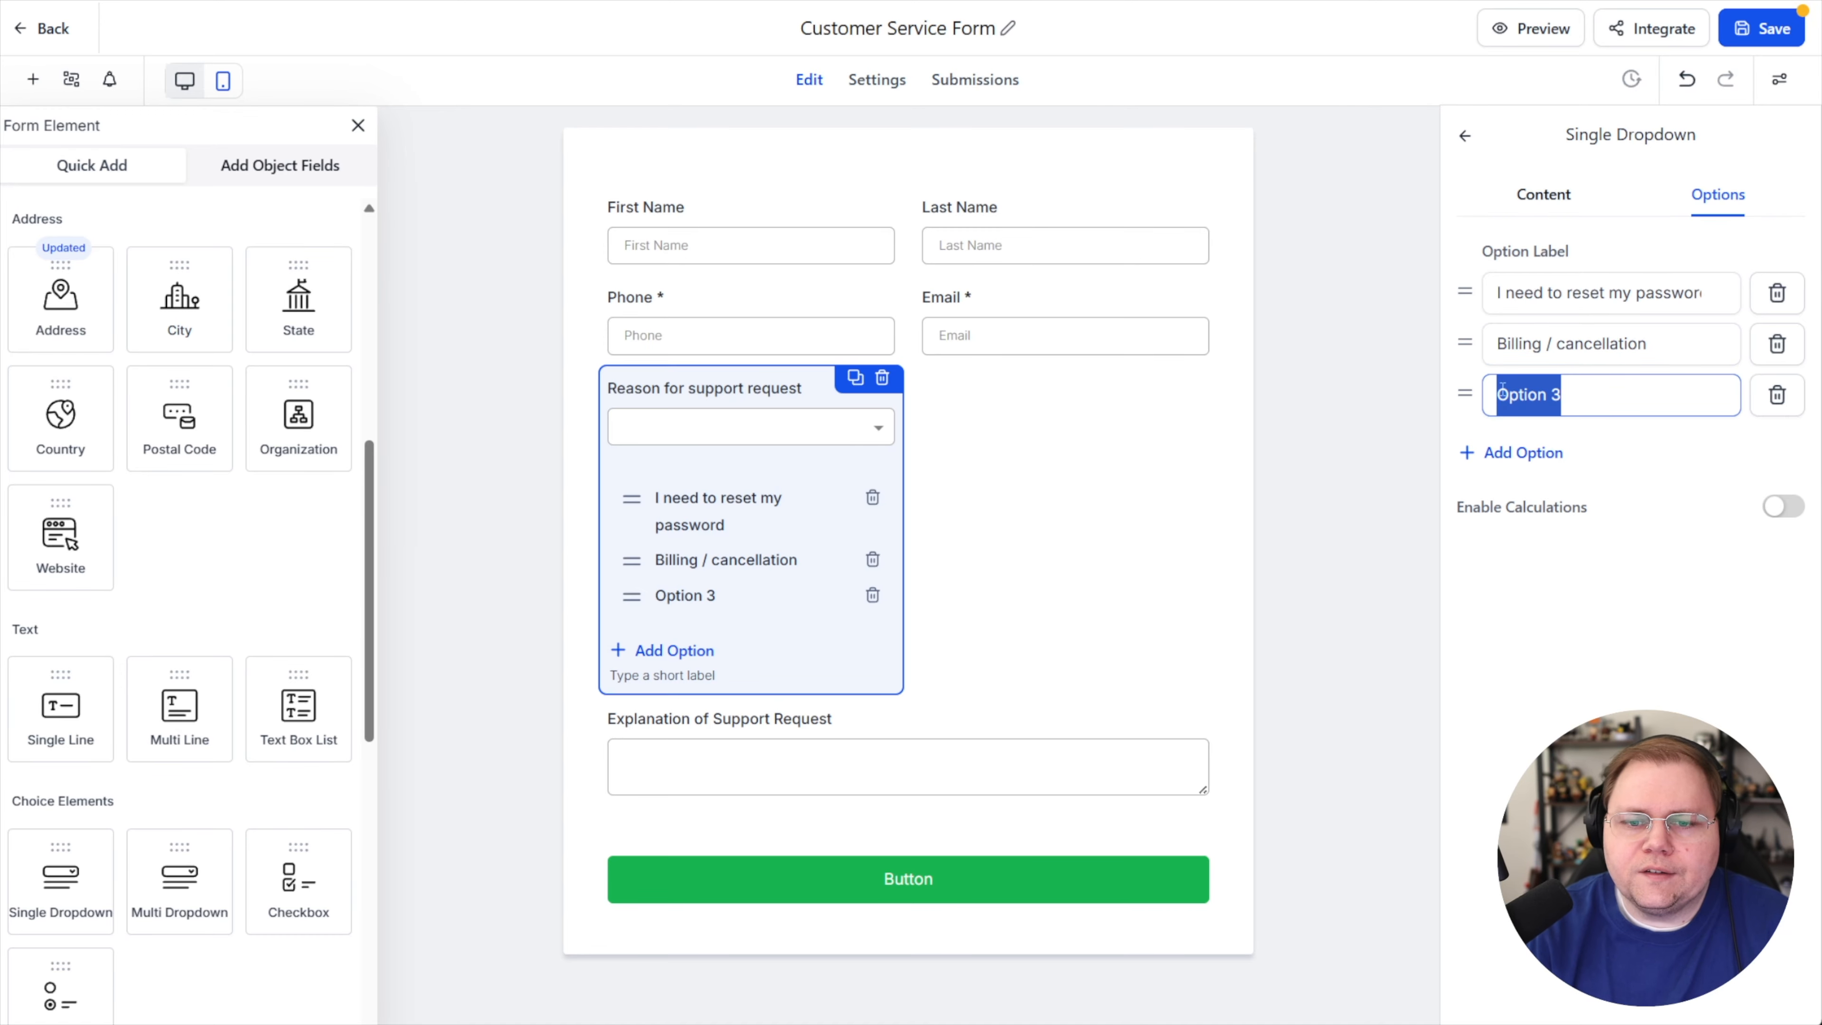
{"action": "type", "text": "Technical help"}
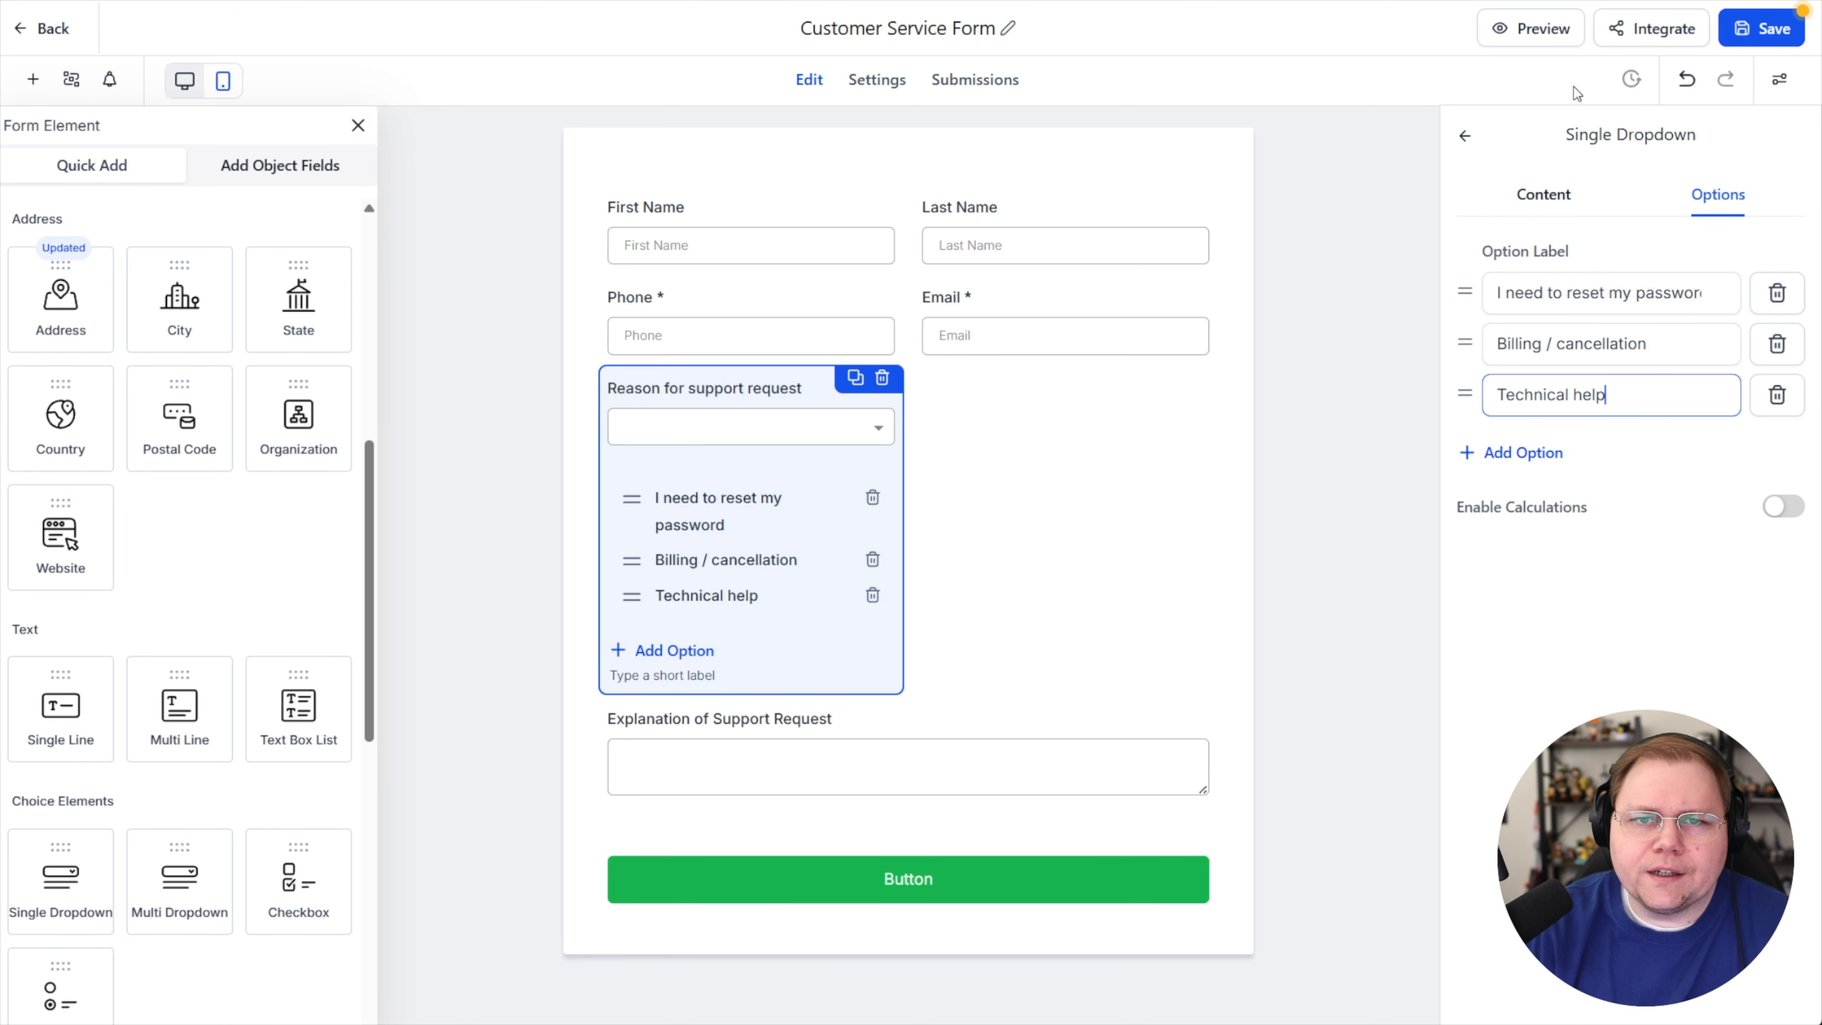
Save the form and return to the forms list
{"action": "left_click", "coordinate": [1772, 29]}
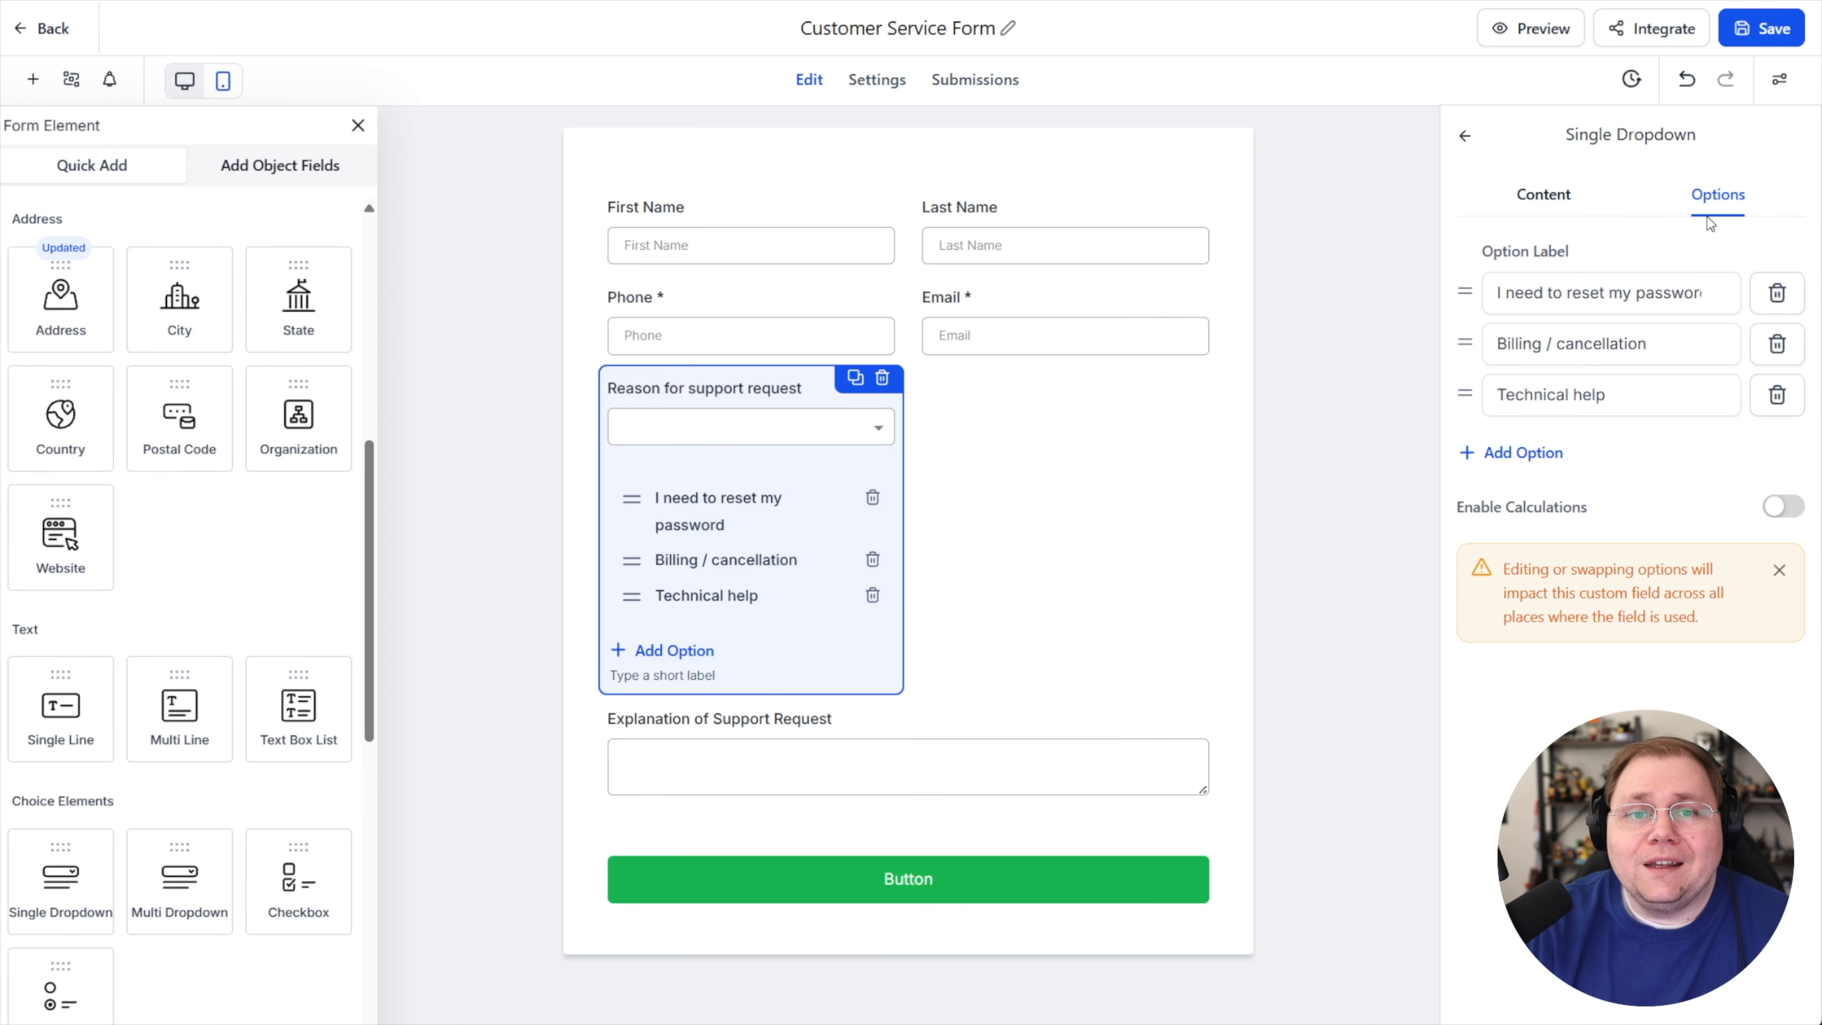
{"action": "left_click", "coordinate": [1766, 36]}
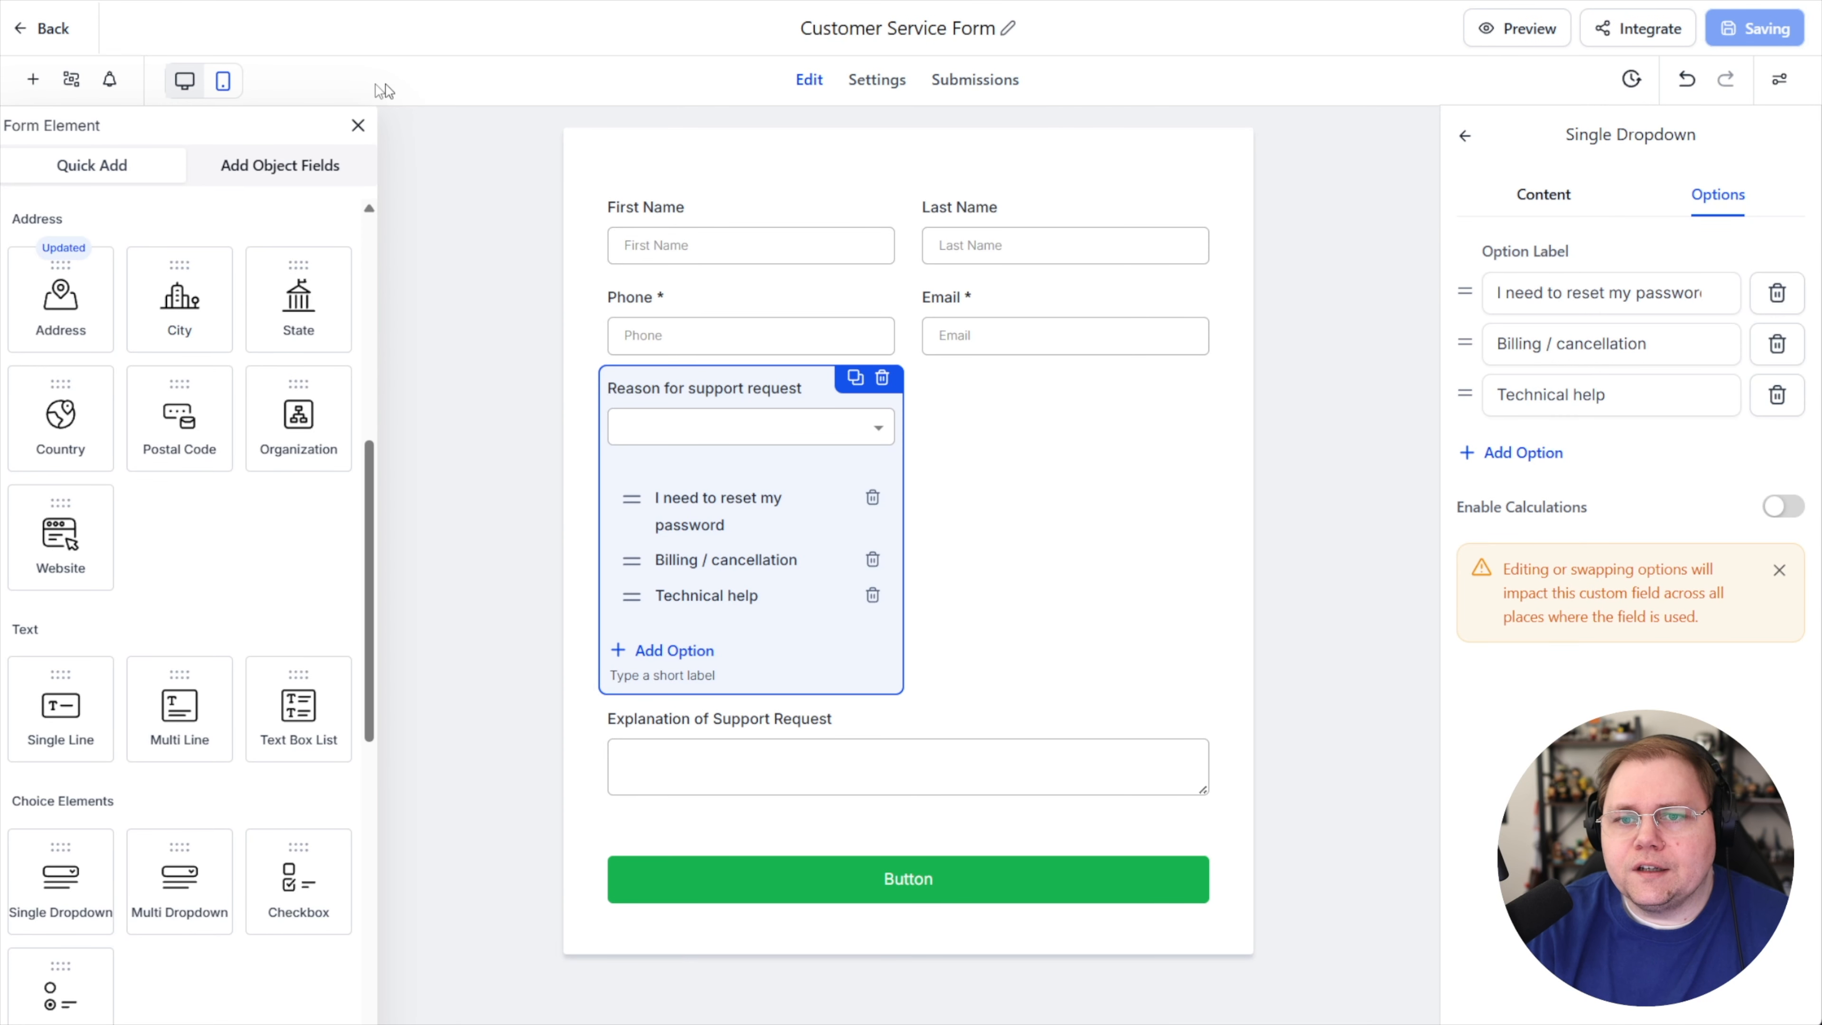
{"action": "left_click", "coordinate": [55, 29]}
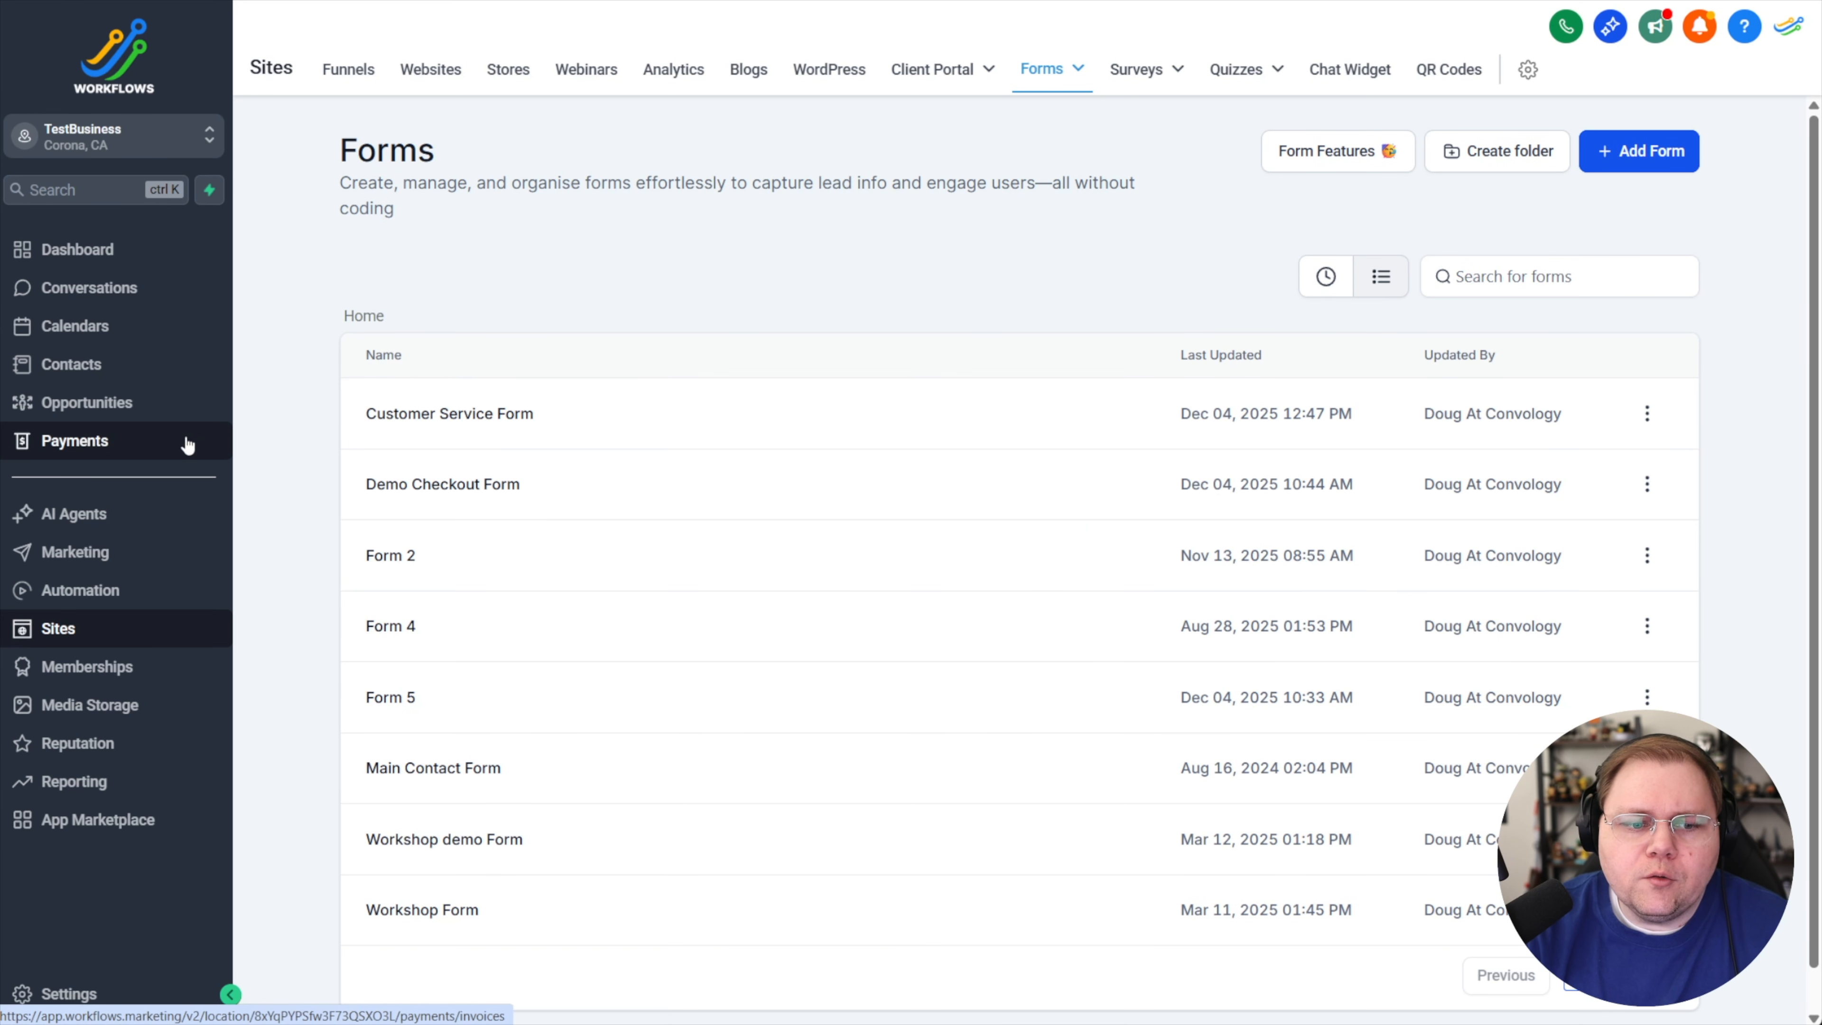
Create a new automation workflow from scratch
{"action": "left_click", "coordinate": [106, 603]}
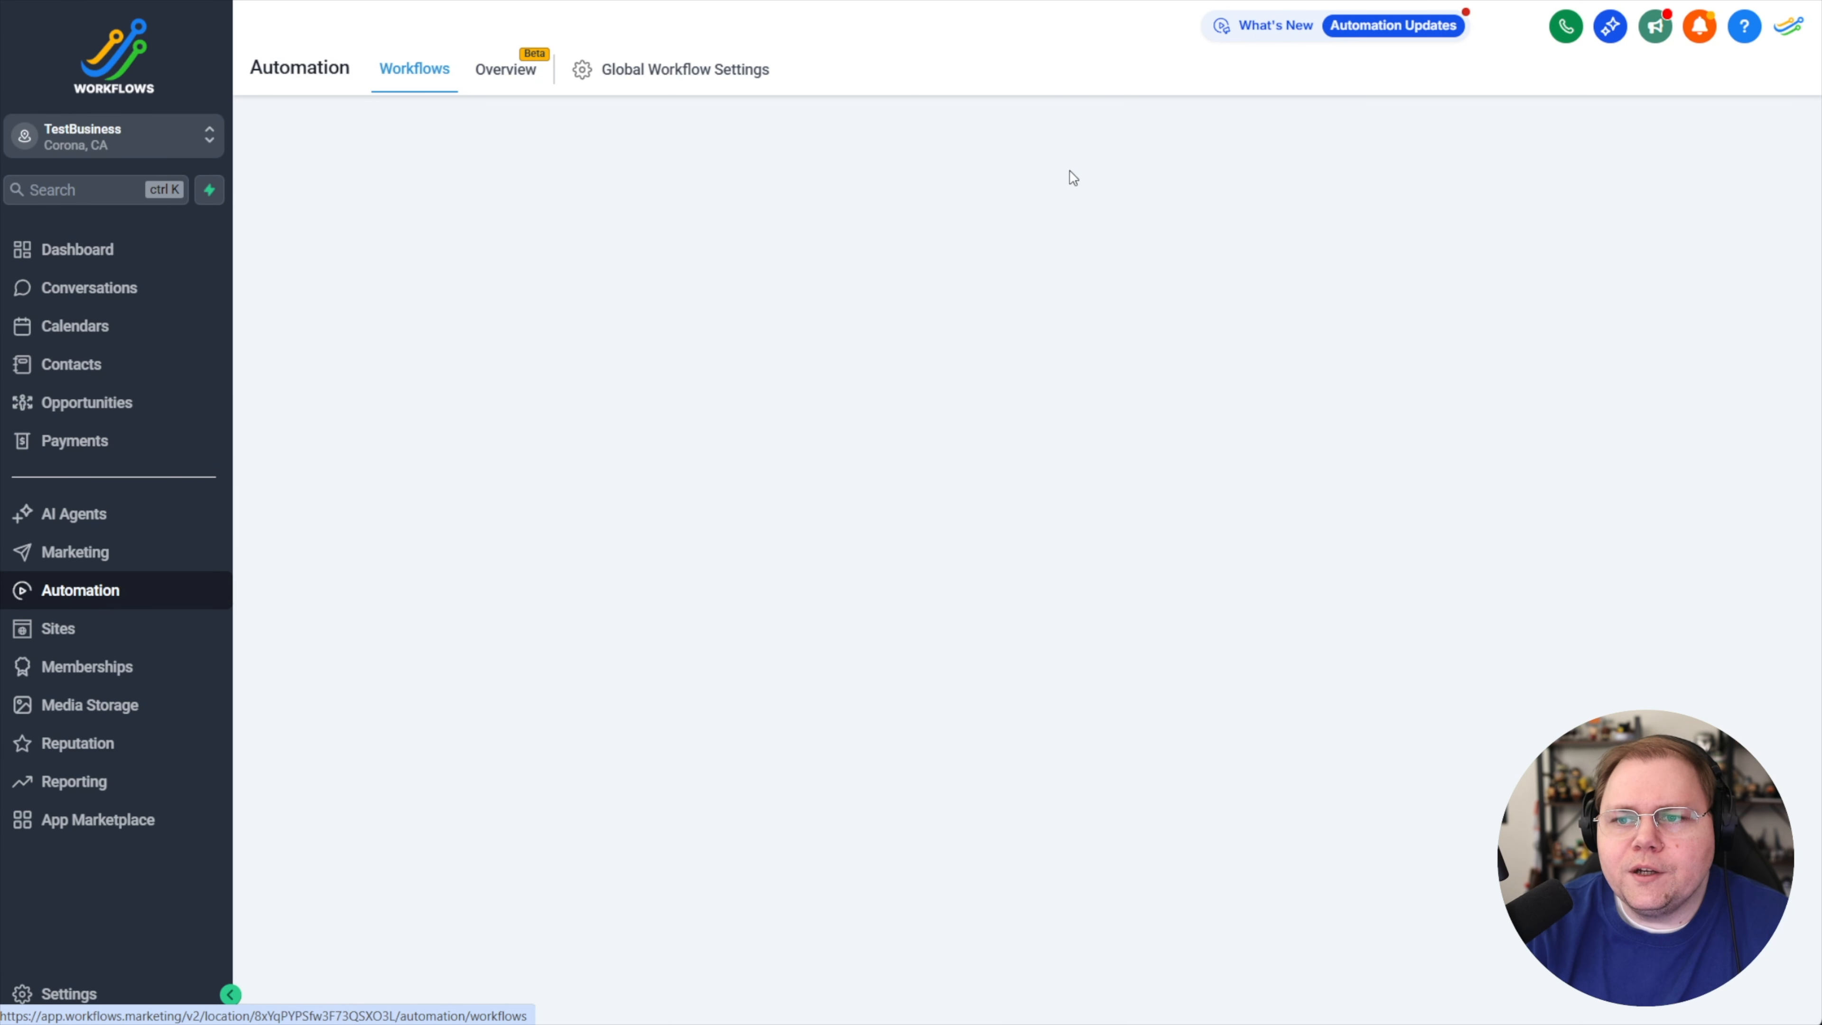
{"action": "left_click", "coordinate": [1682, 167]}
{"action": "left_click", "coordinate": [1614, 203]}
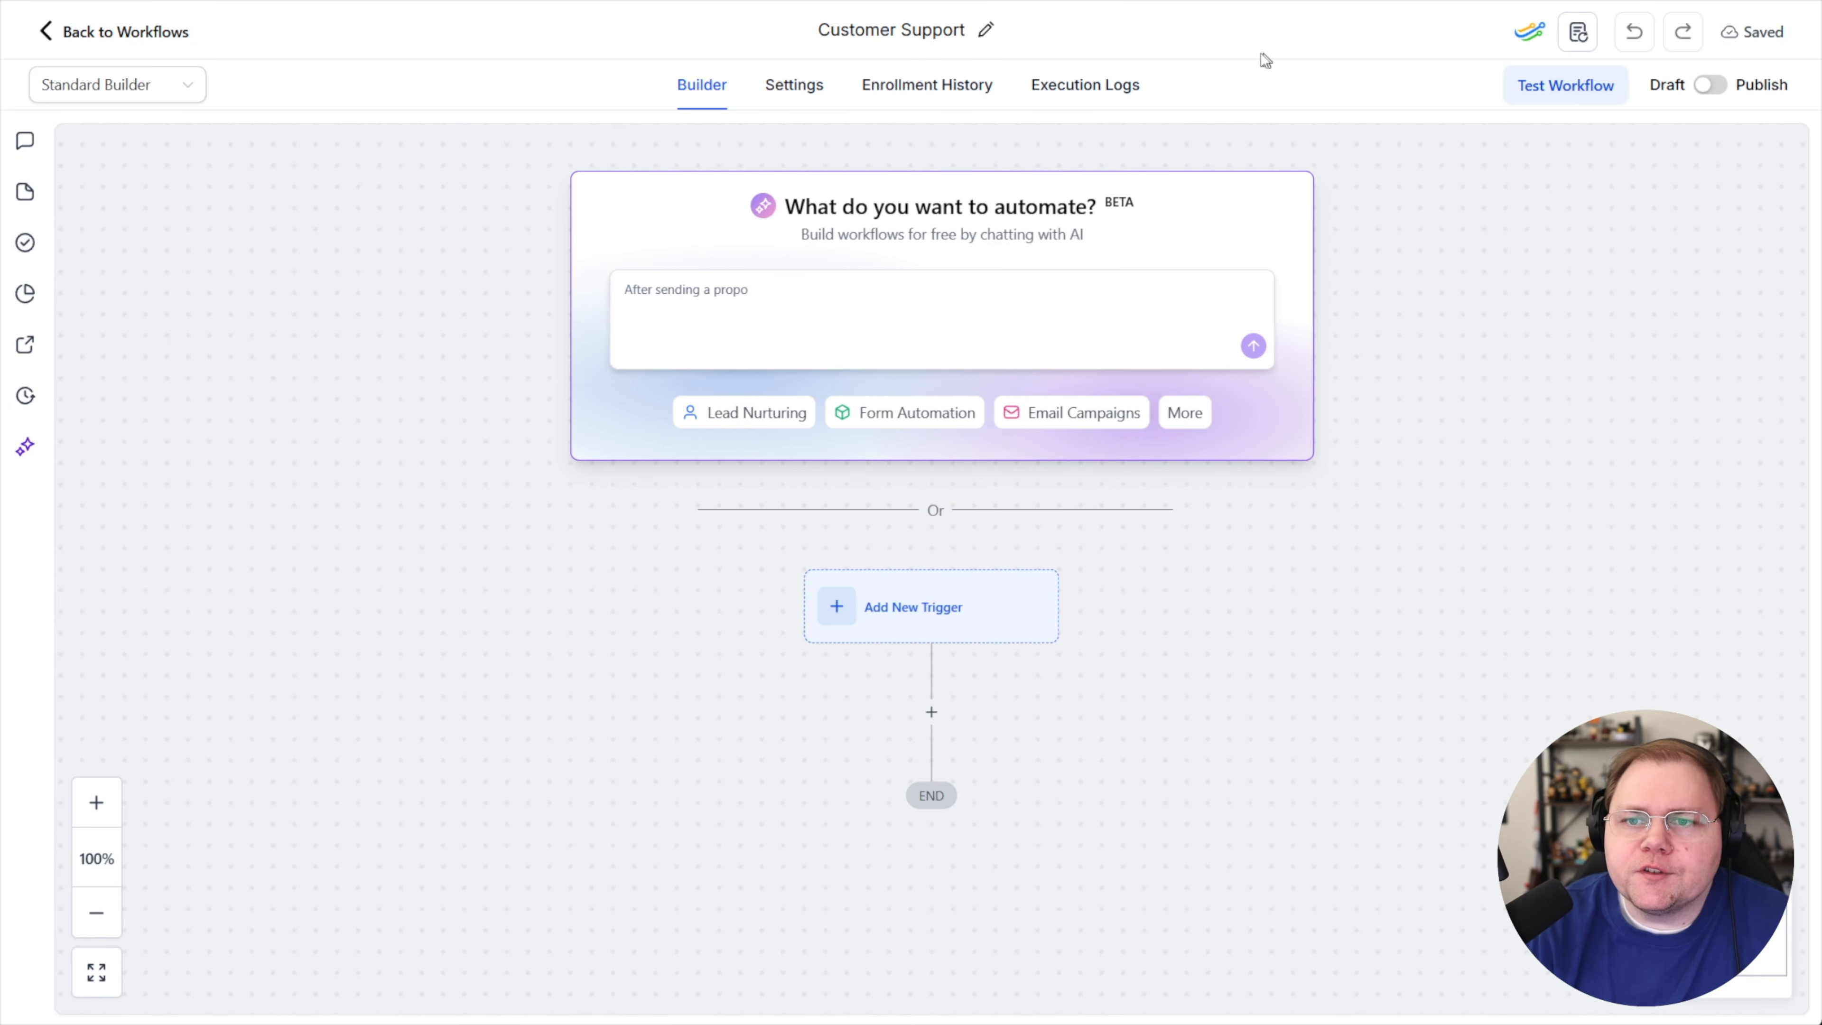
Add a Form Submitted trigger filtered so the form is Customer Service Form
{"action": "left_click", "coordinate": [925, 623]}
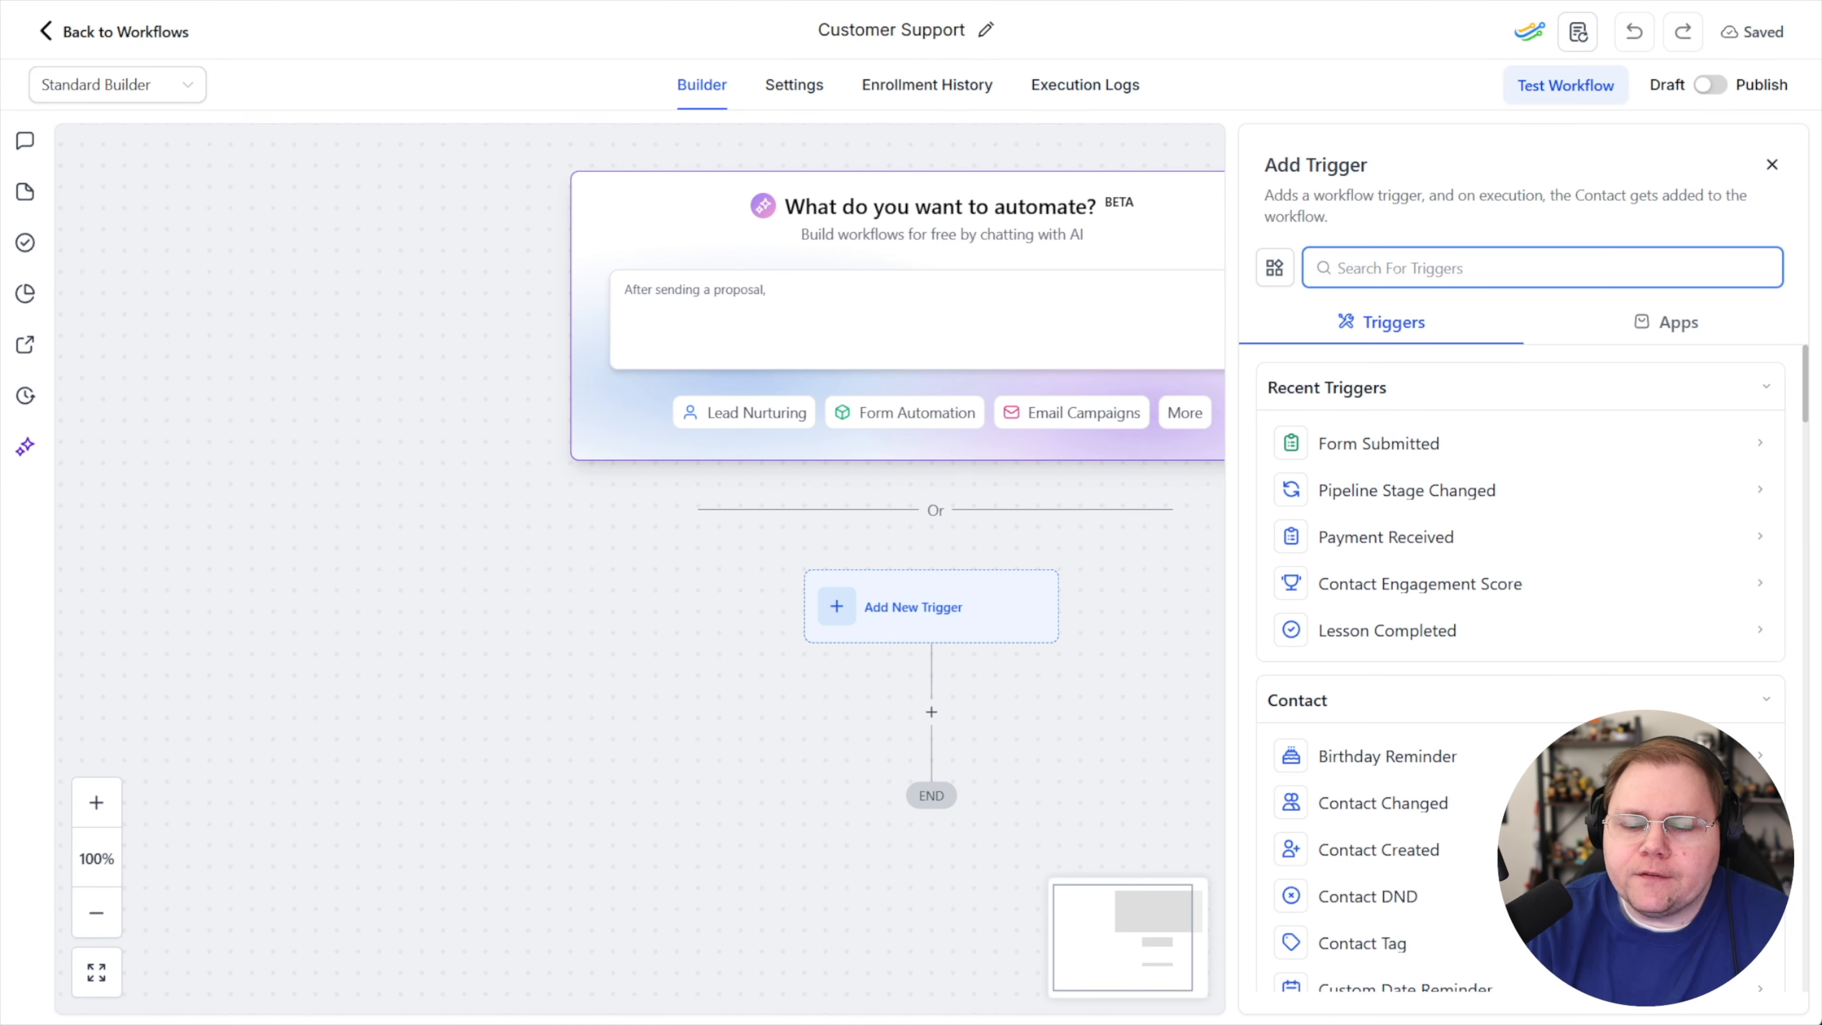
{"action": "type", "text": "form"}
{"action": "left_click", "coordinate": [1377, 440]}
{"action": "left_click", "coordinate": [943, 502]}
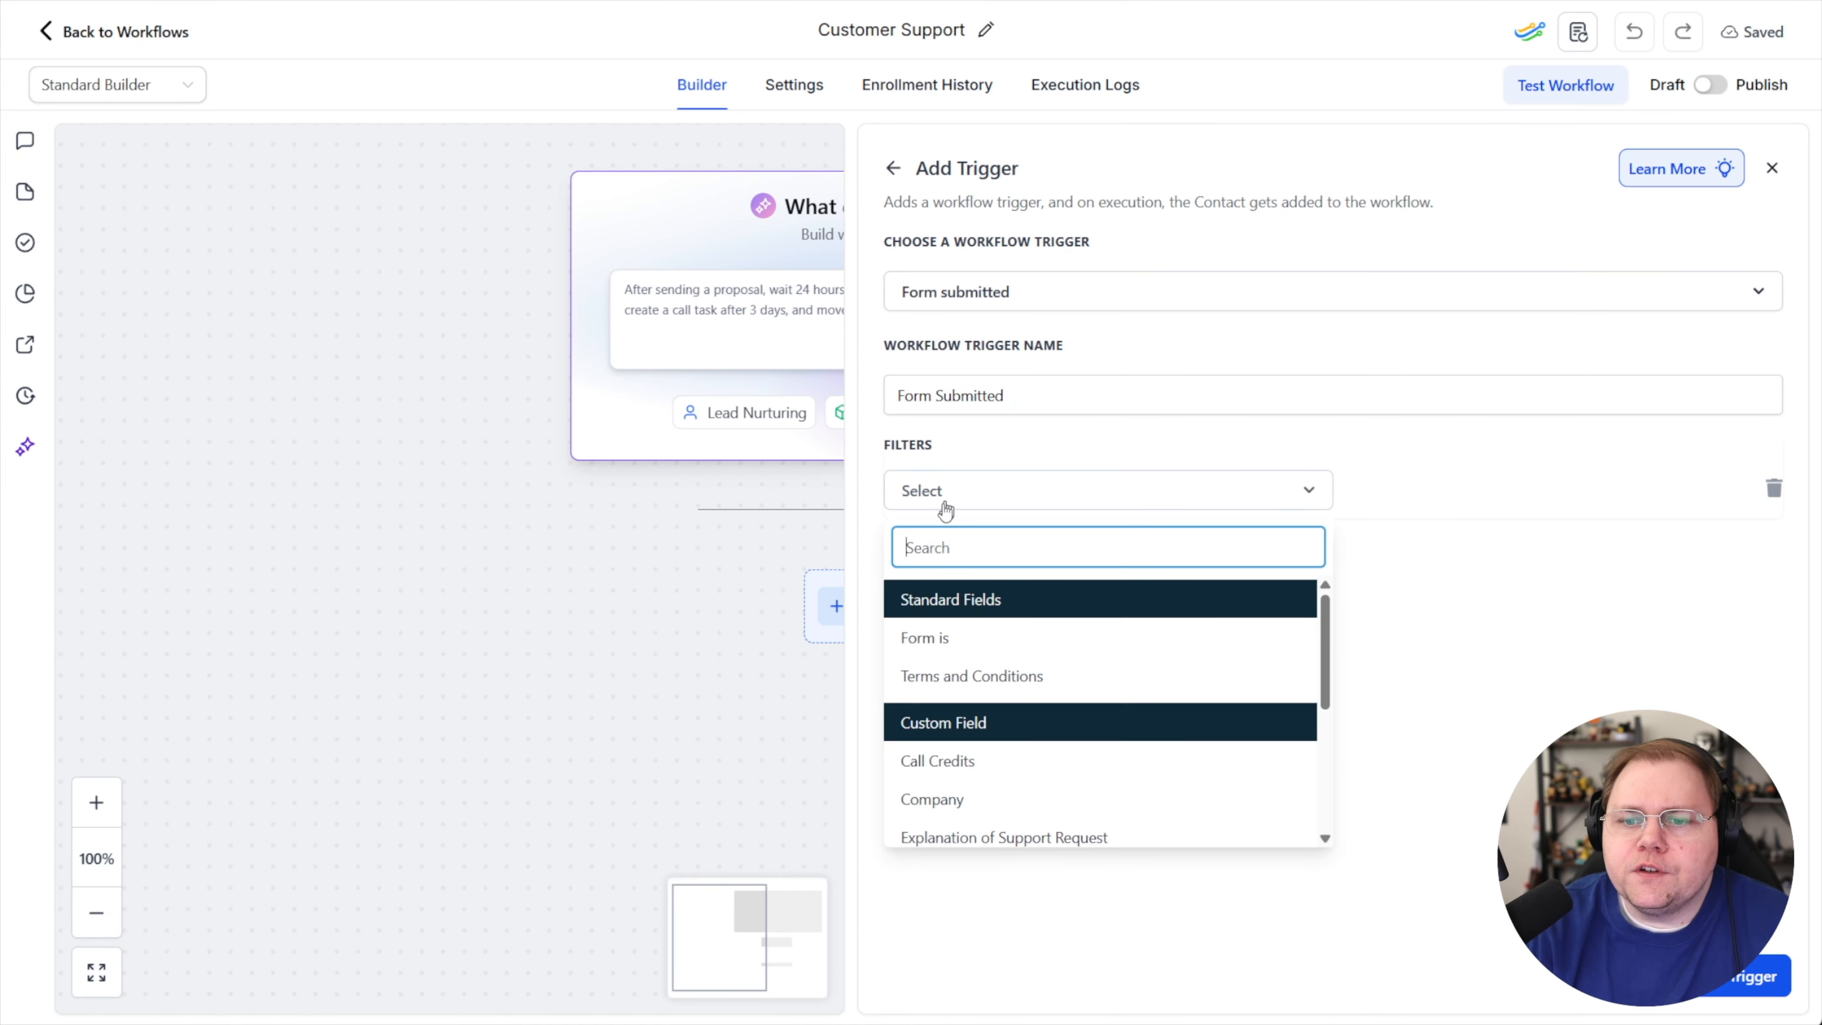
{"action": "left_click", "coordinate": [919, 638]}
{"action": "left_click", "coordinate": [1396, 510]}
{"action": "left_click", "coordinate": [1399, 540]}
{"action": "left_click", "coordinate": [1216, 631]}
{"action": "left_click", "coordinate": [1751, 976]}
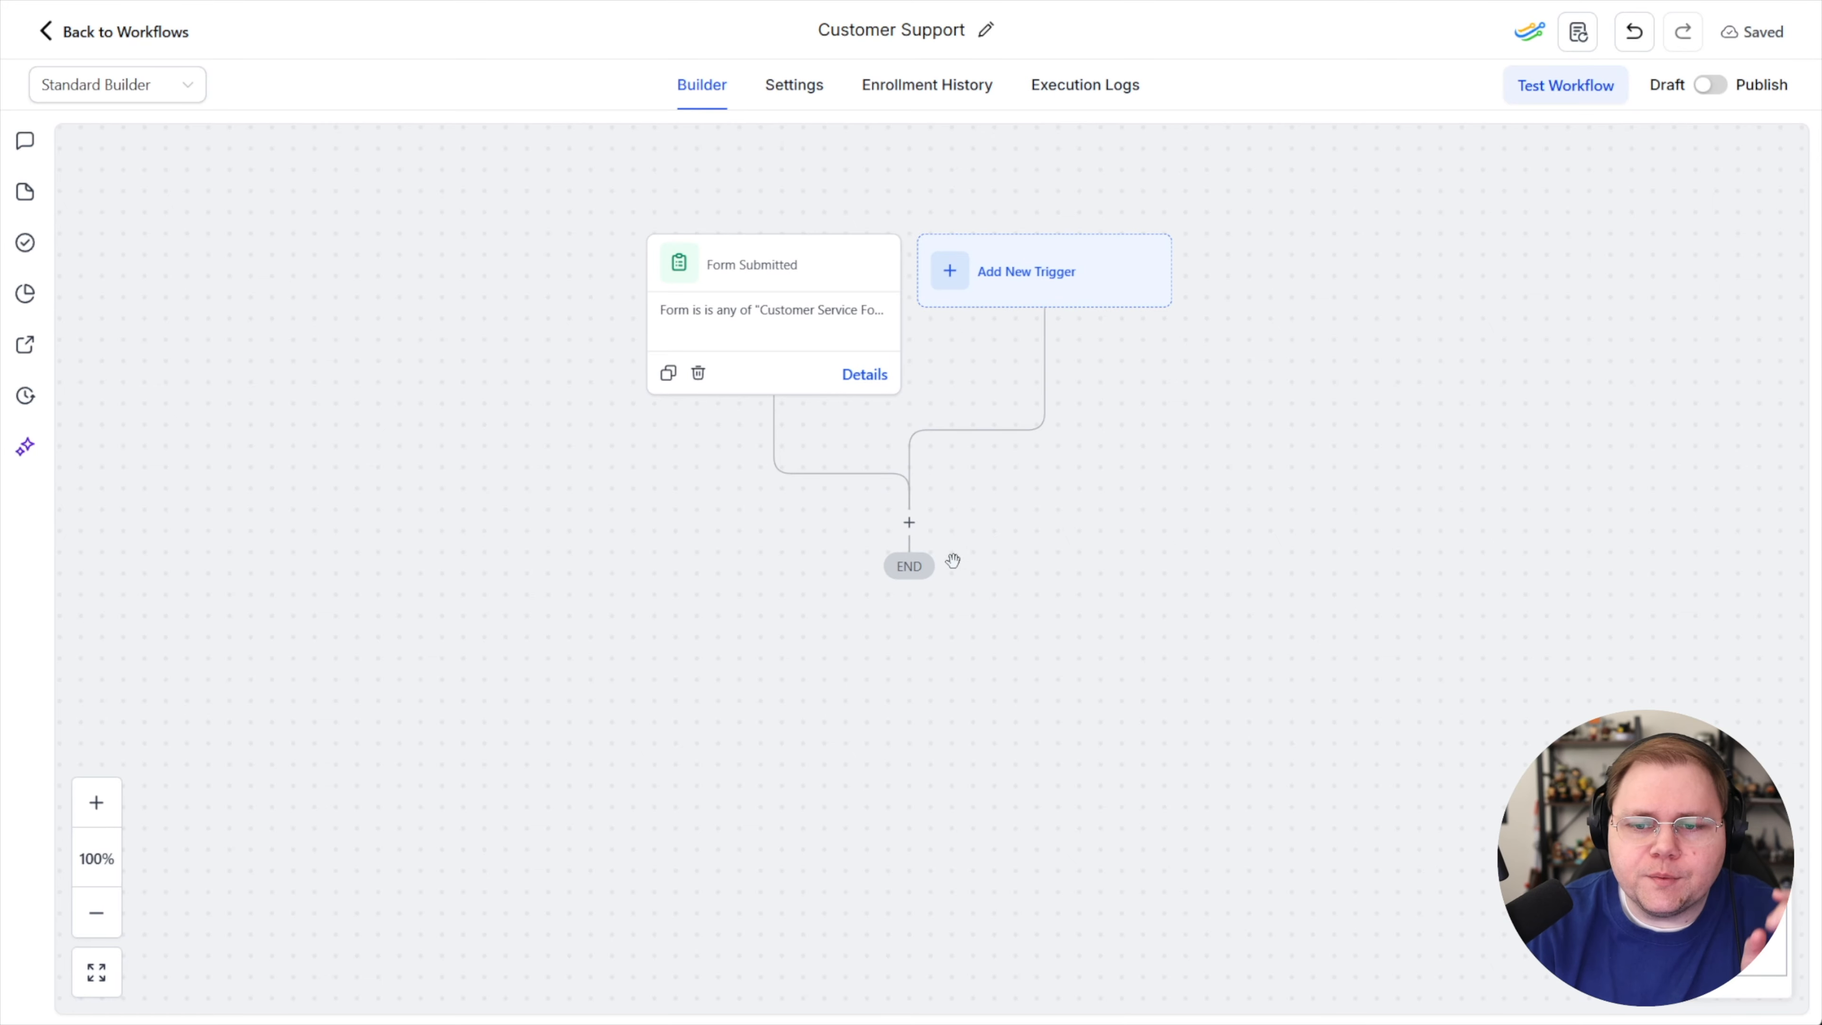
Add an If / Else condition action after the trigger
{"action": "left_click", "coordinate": [909, 523]}
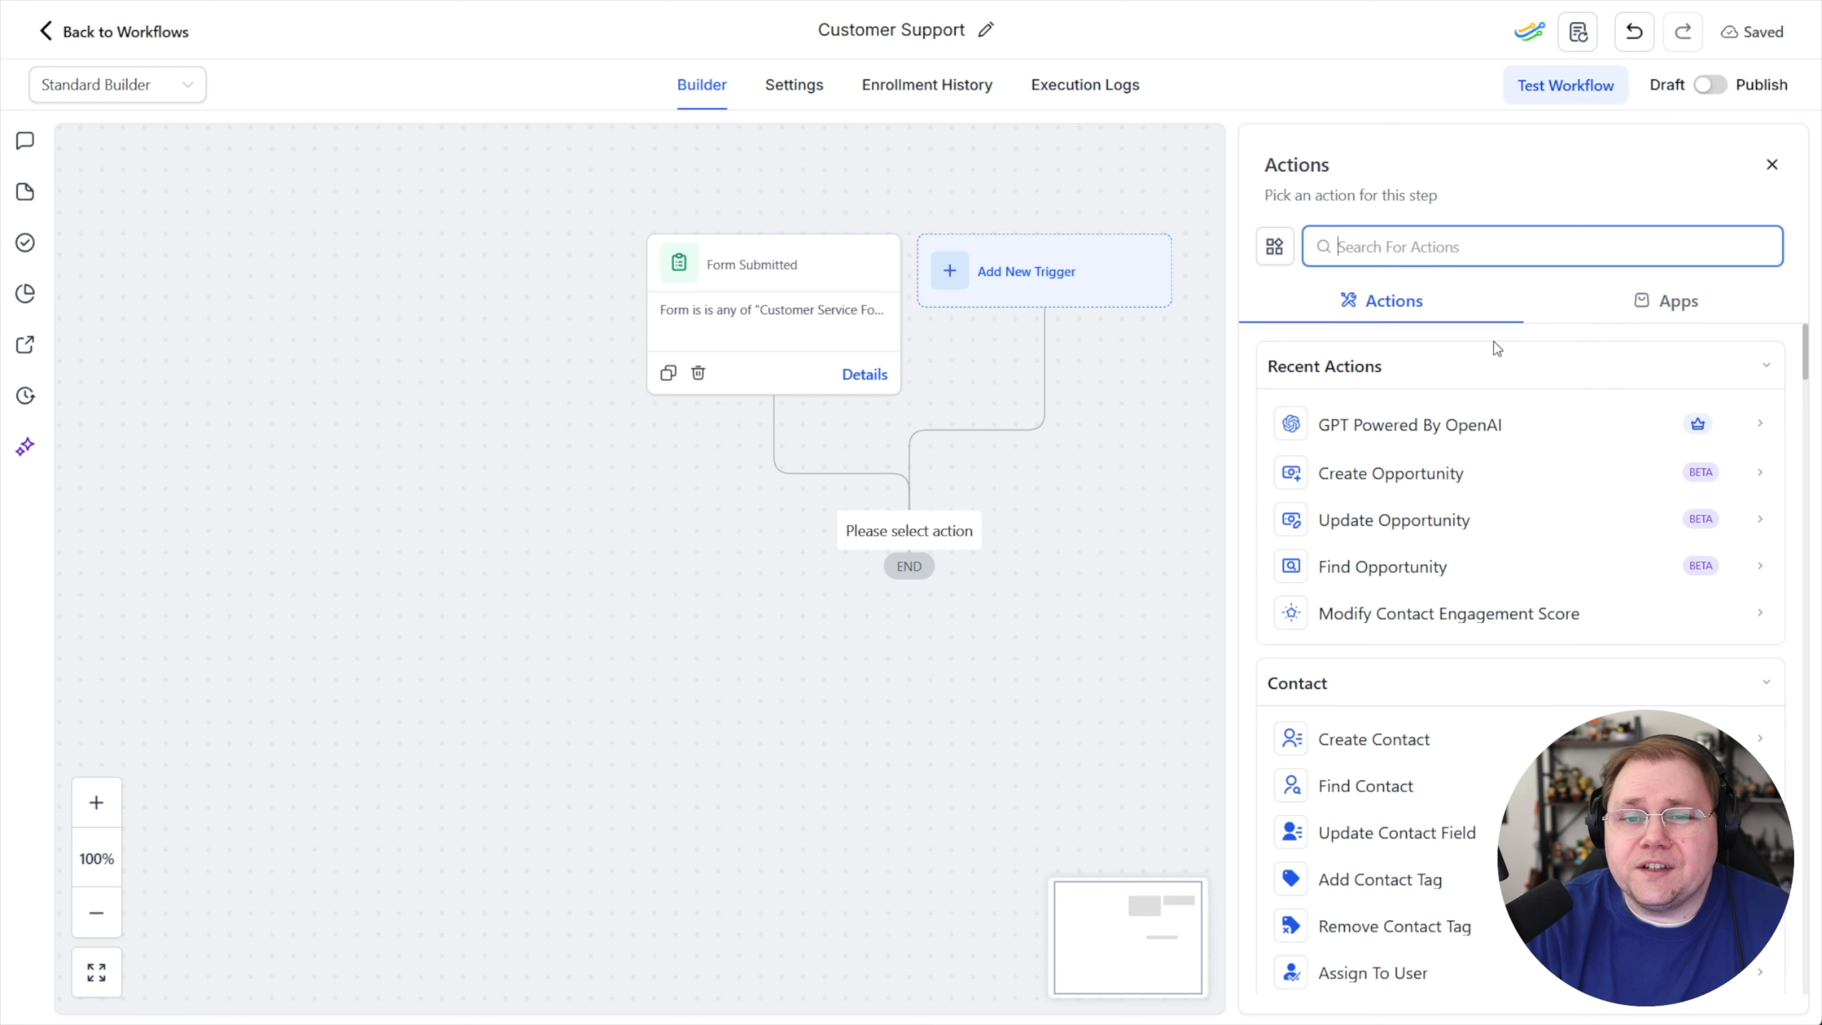
{"action": "type", "text": "if"}
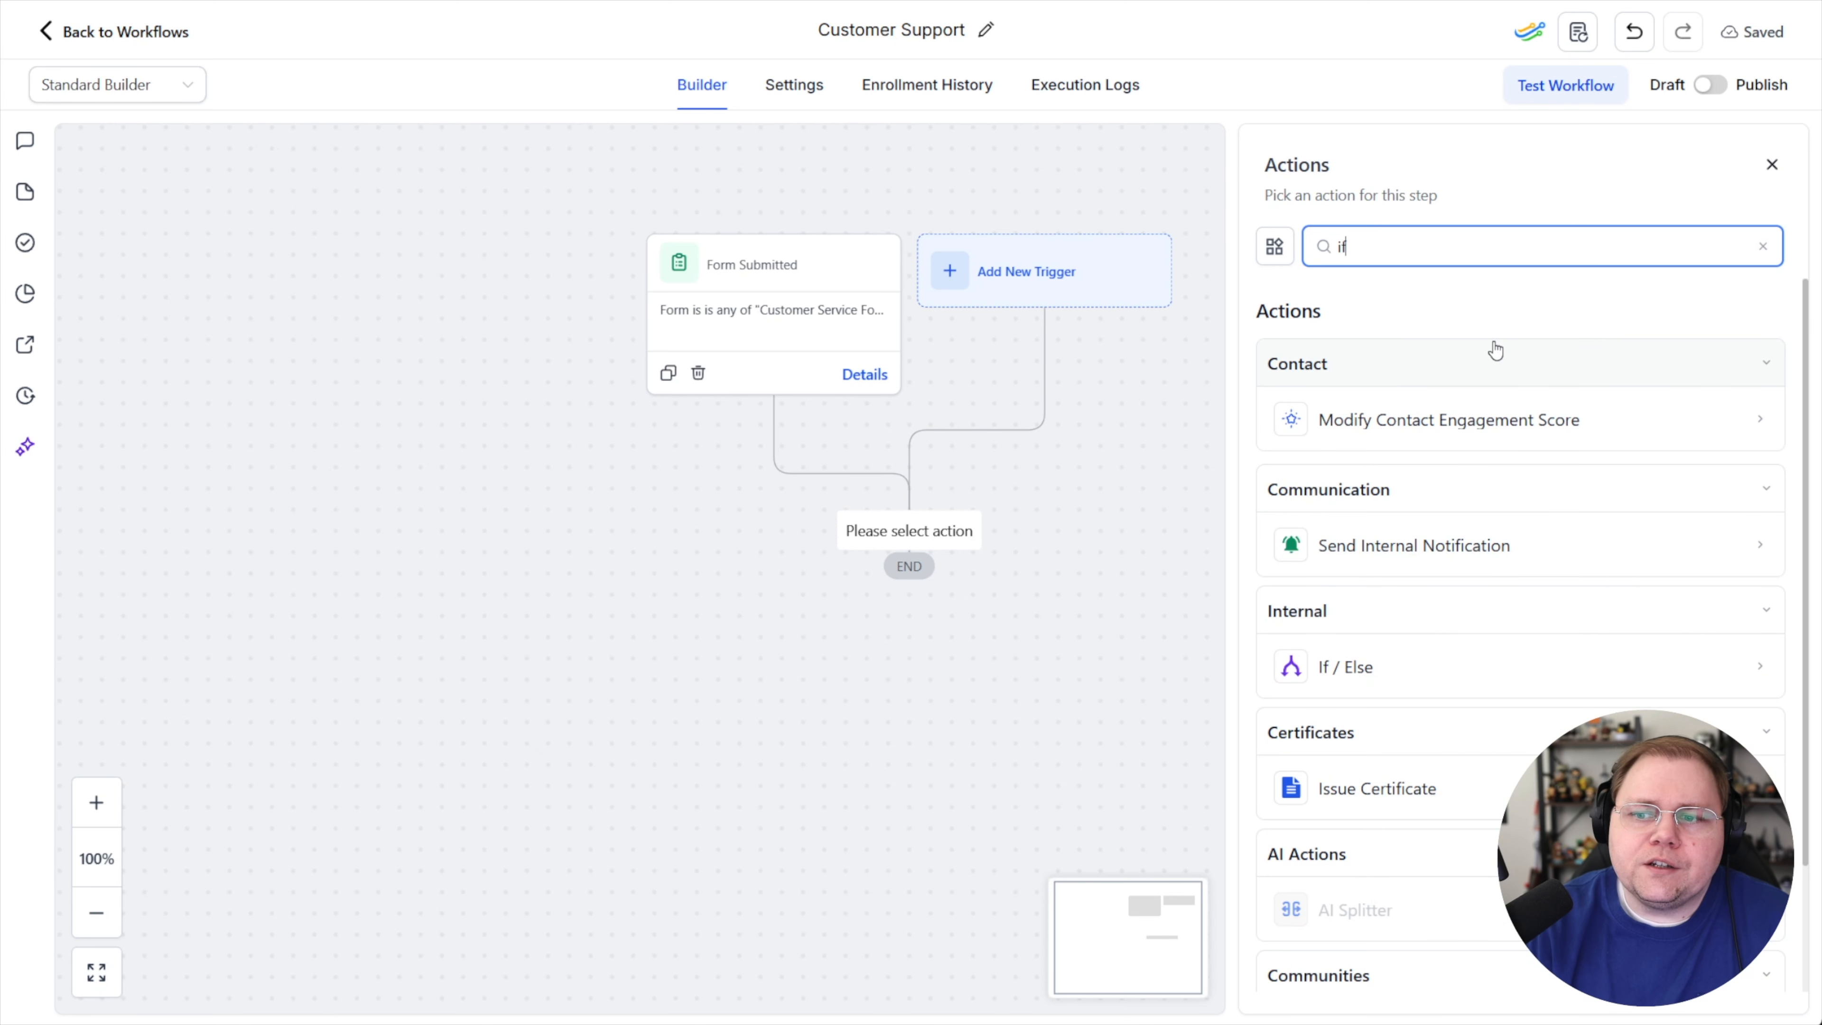
{"action": "left_click", "coordinate": [1407, 659]}
Name the first condition branch "Password issues"
{"action": "left_click", "coordinate": [1012, 562]}
{"action": "key", "text": "ctrl+a"}
{"action": "type", "text": "Pas"}
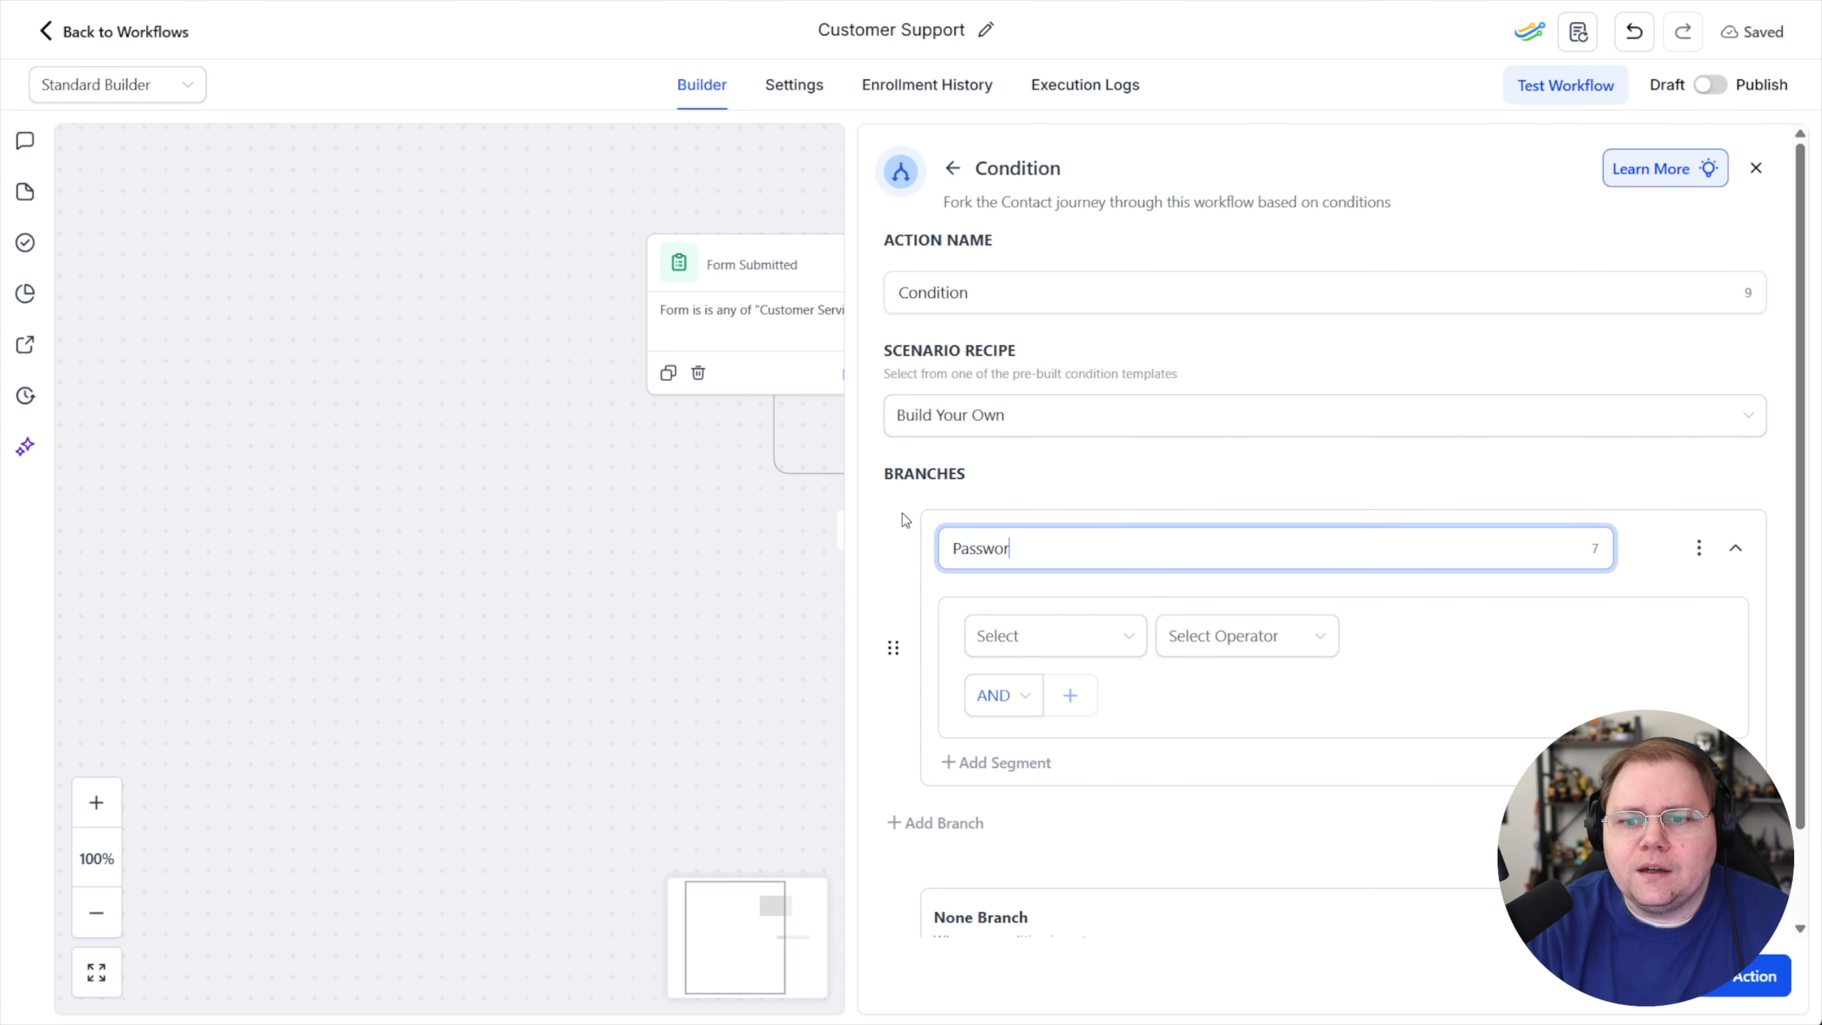
{"action": "type", "text": "sword isuee"}
{"action": "type", "text": "s"}
Set the Password issues branch condition to Reason for support request is "I need to reset my password"
{"action": "left_click", "coordinate": [1052, 637]}
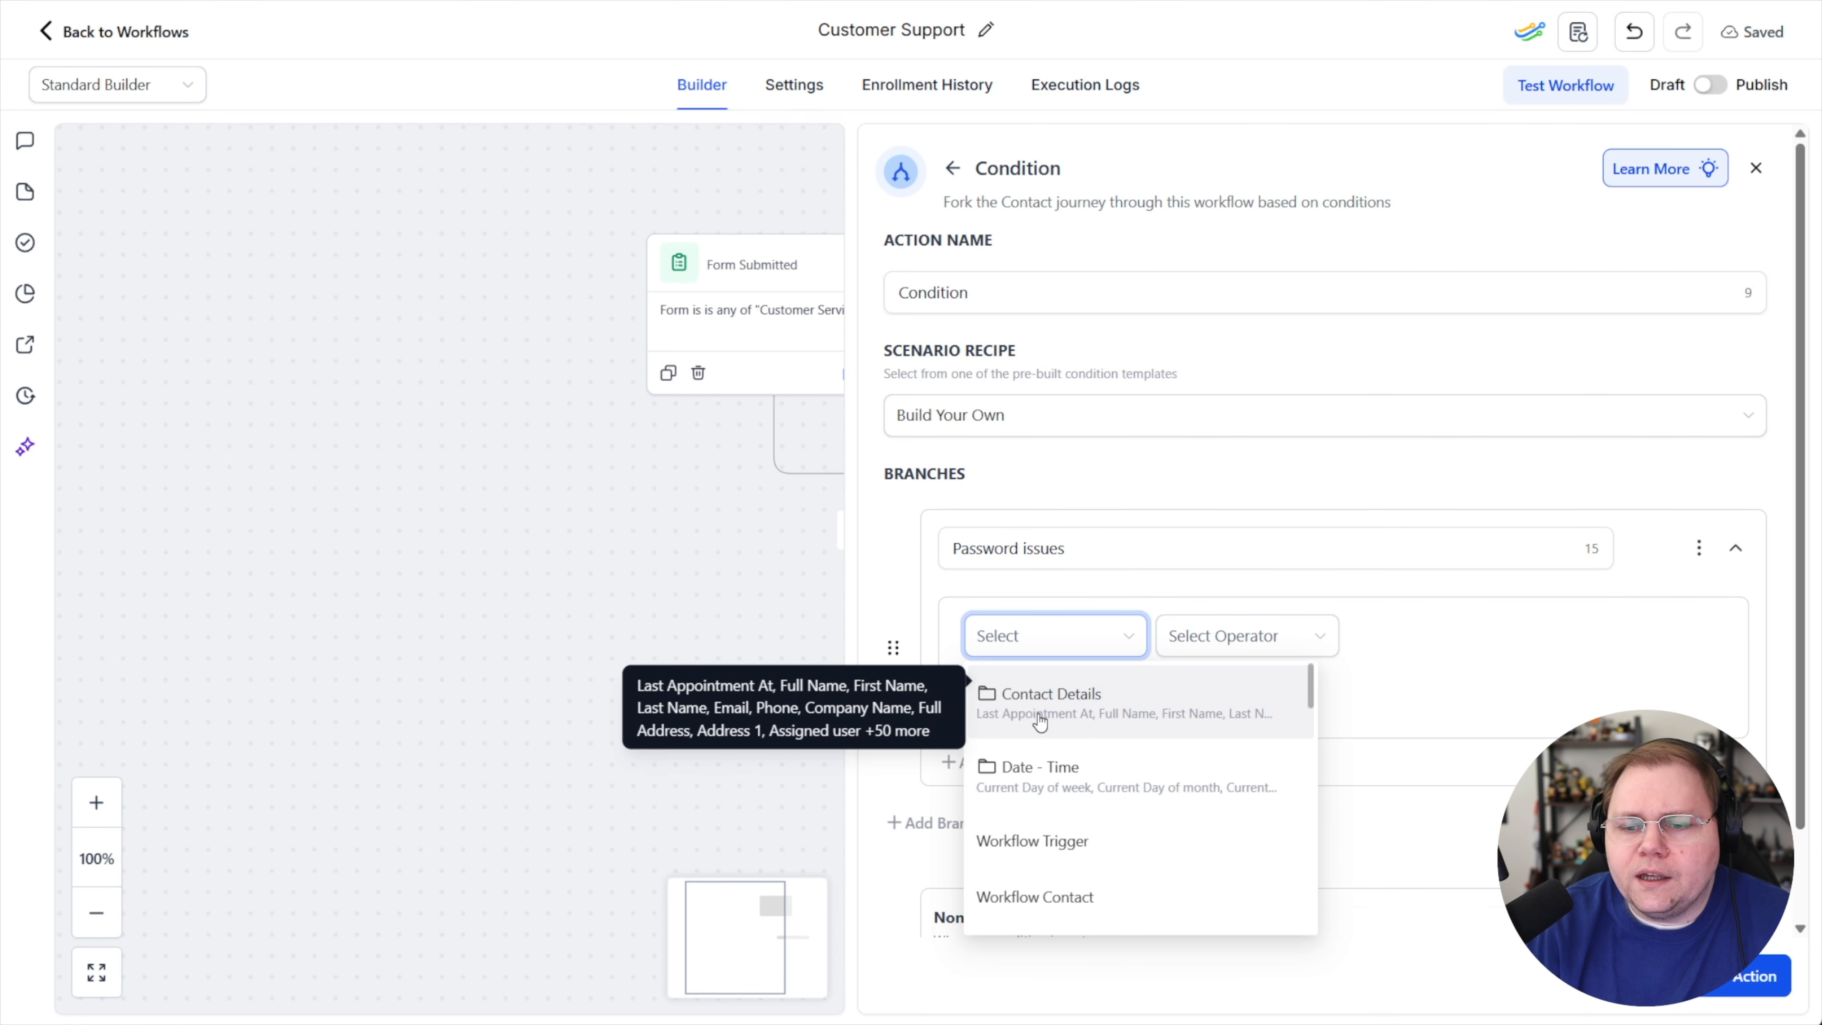
{"action": "left_click", "coordinate": [1245, 603]}
{"action": "left_click", "coordinate": [1083, 637]}
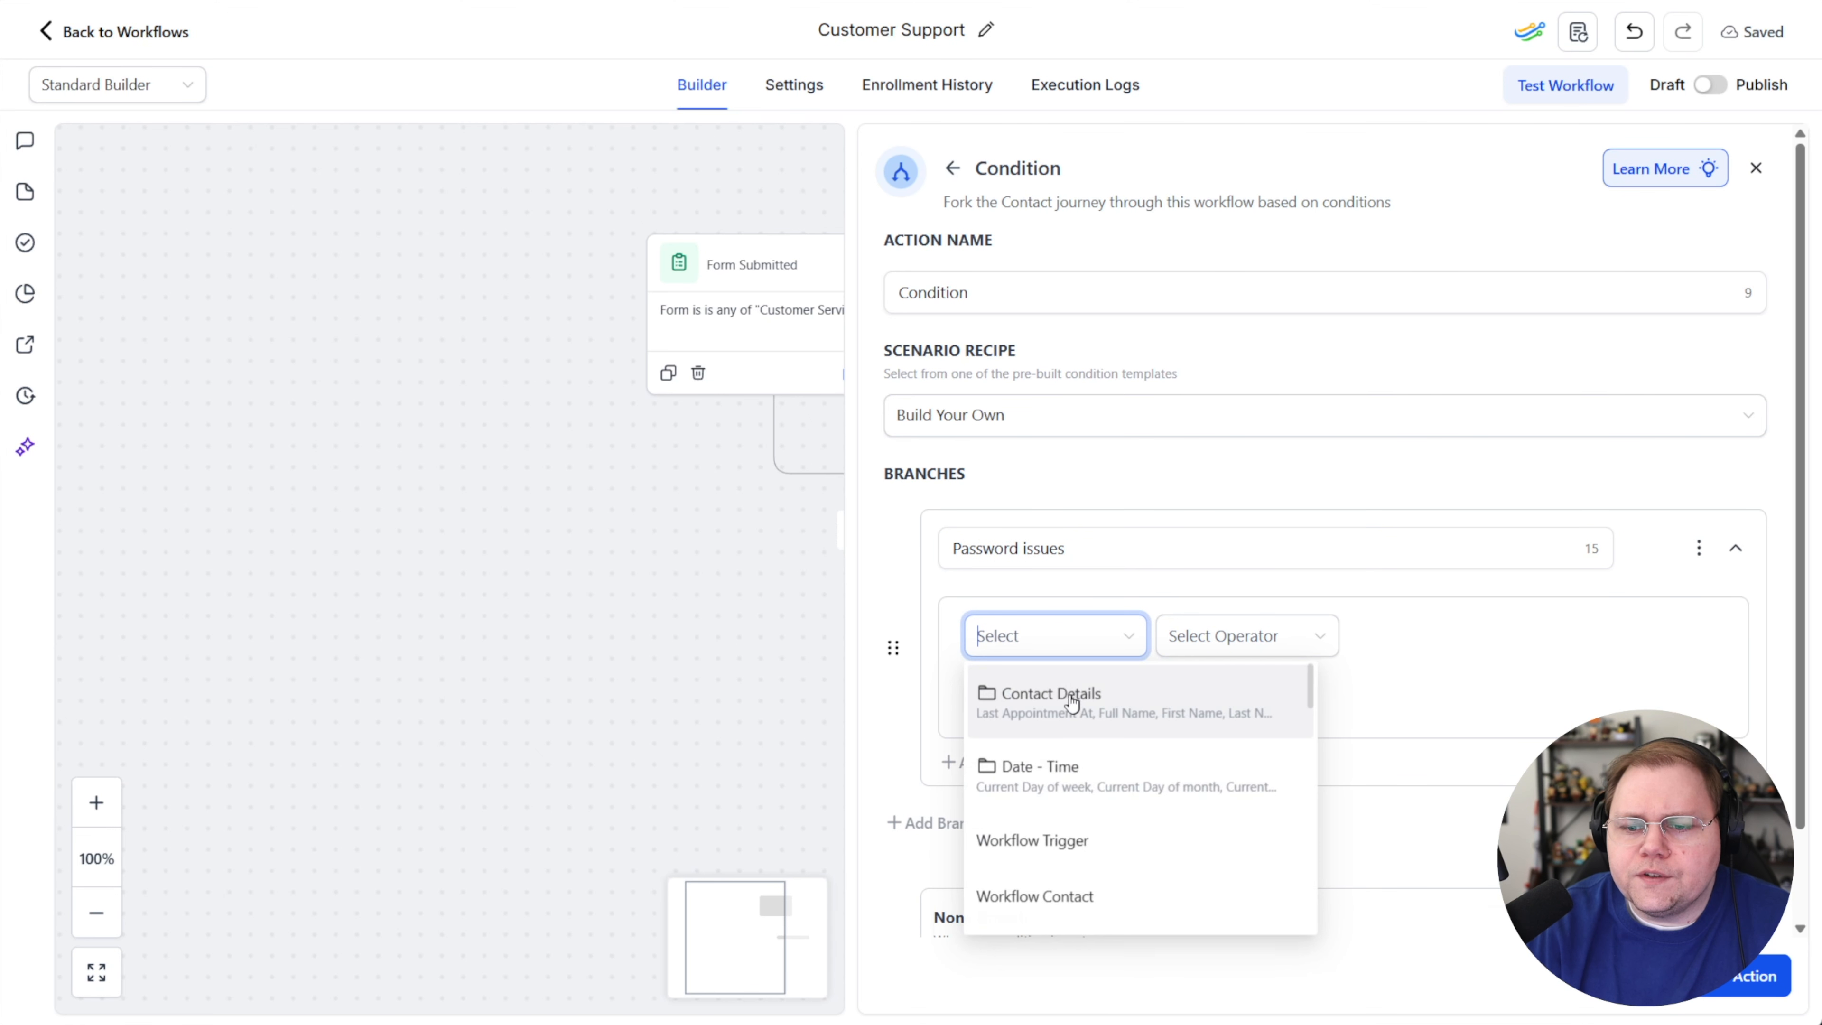
{"action": "left_click", "coordinate": [1048, 693]}
{"action": "scroll", "coordinate": [1078, 813], "scroll_direction": "down", "scroll_amount": 15}
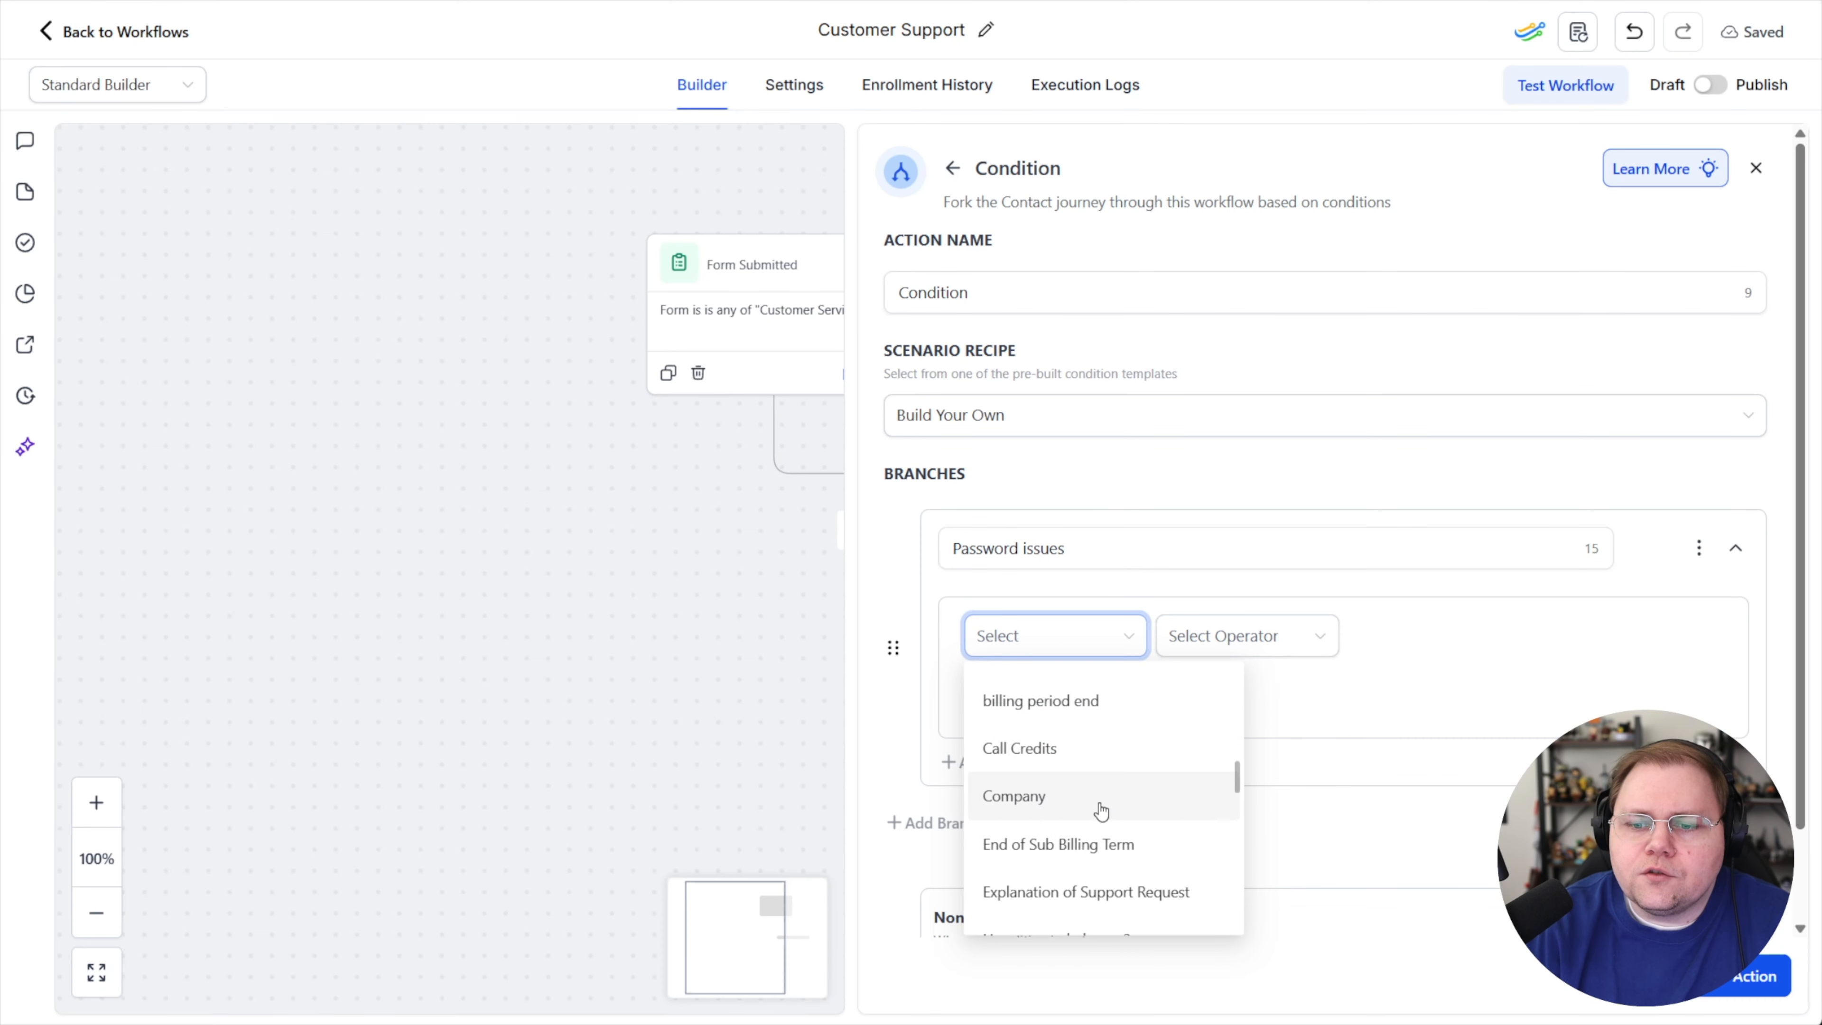
{"action": "scroll", "coordinate": [1100, 810], "scroll_direction": "down", "scroll_amount": 10}
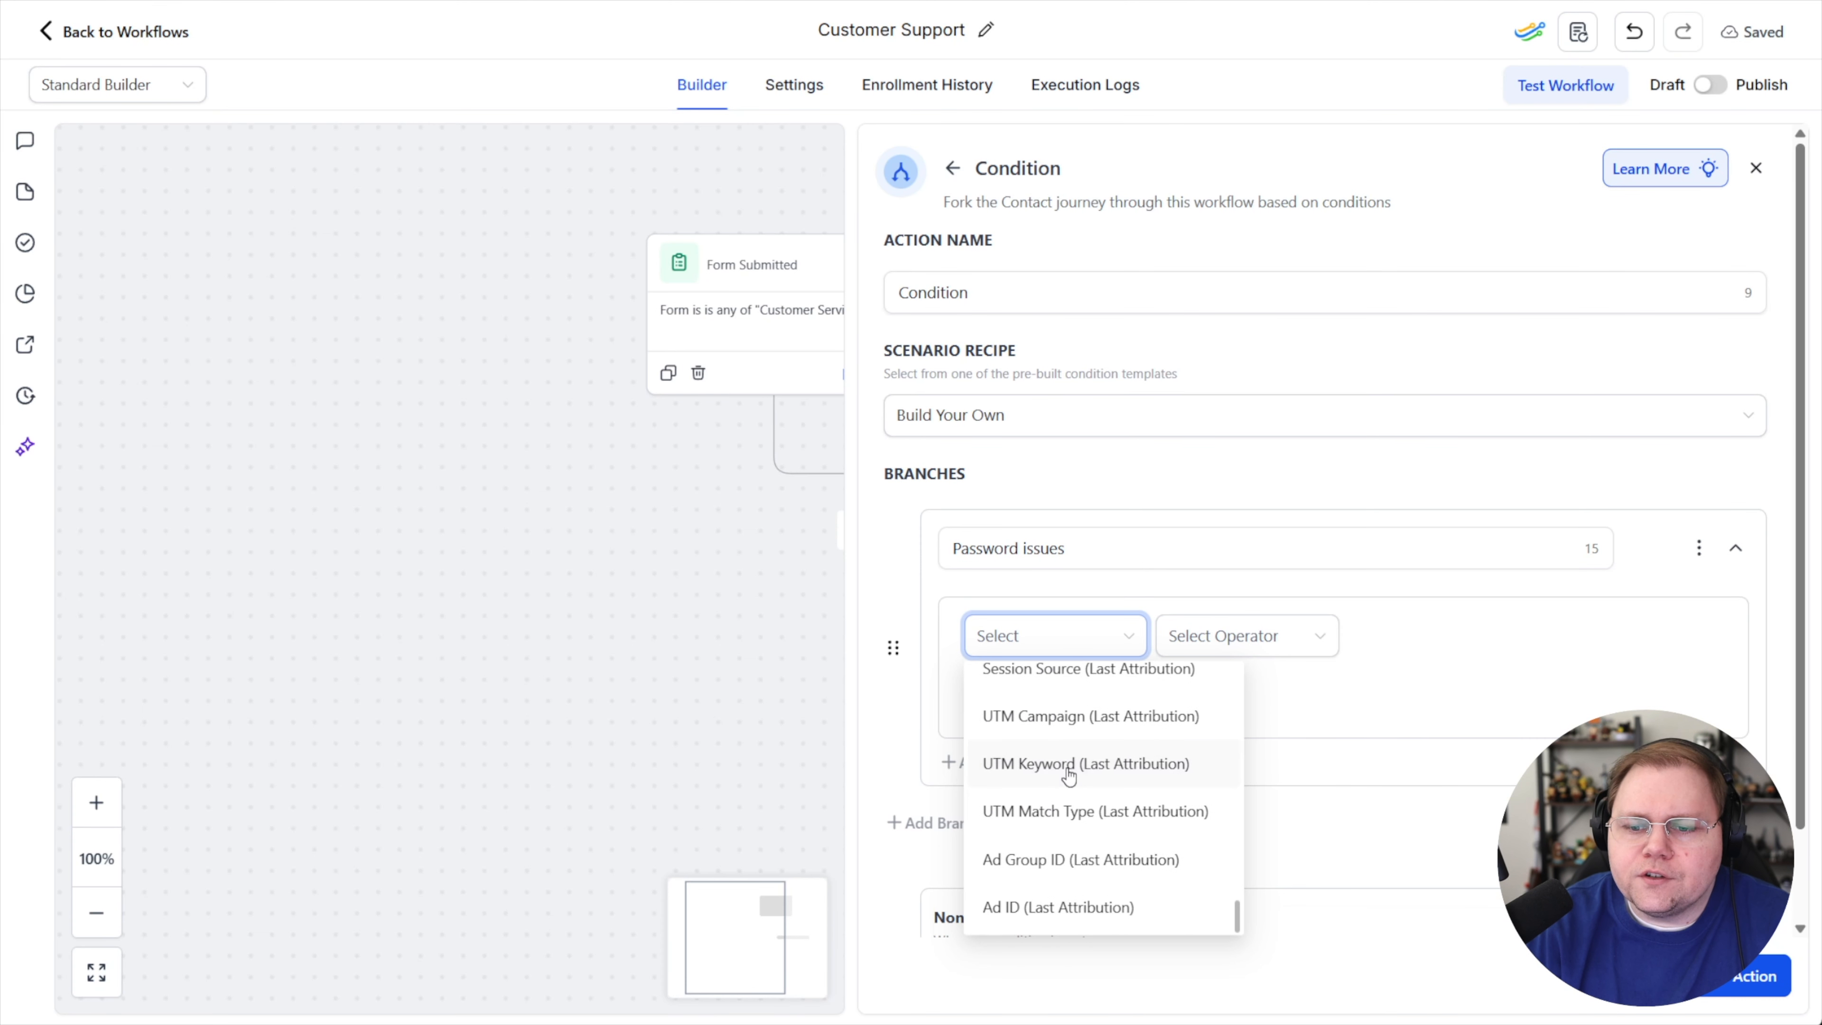
{"action": "scroll", "coordinate": [1070, 782], "scroll_direction": "up", "scroll_amount": 15}
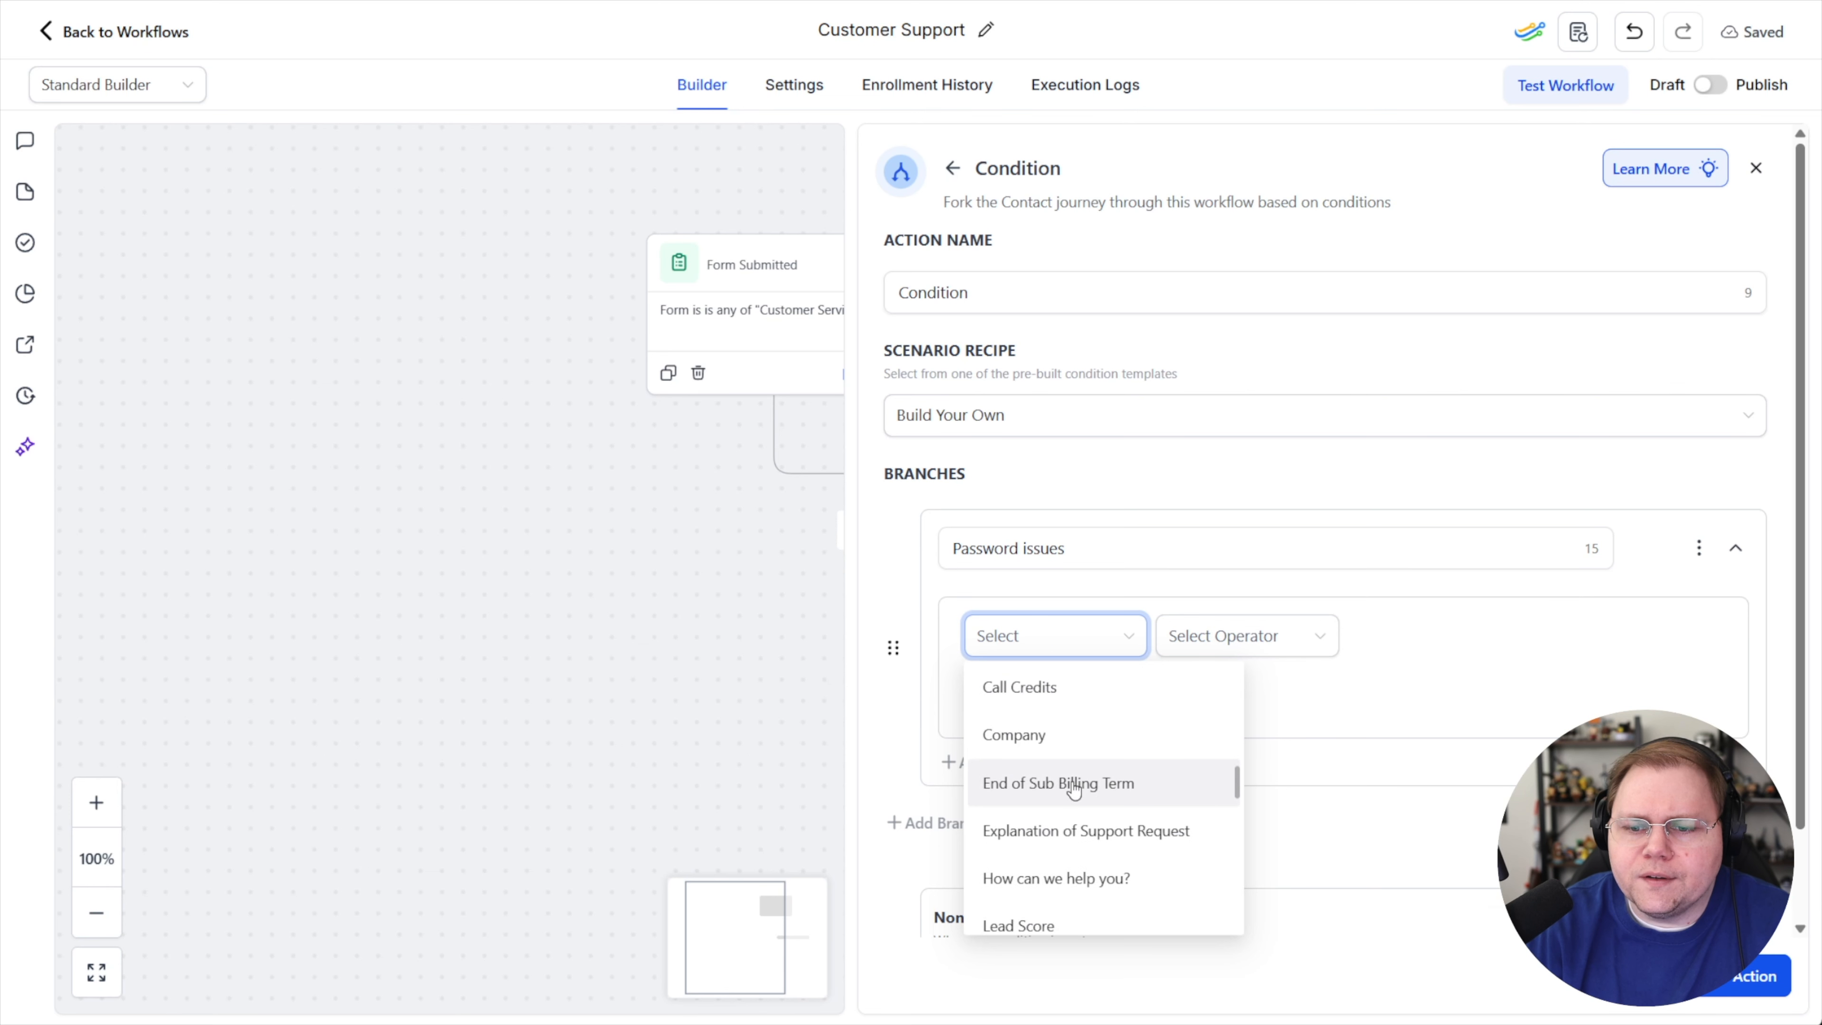
{"action": "scroll", "coordinate": [1073, 789], "scroll_direction": "down", "scroll_amount": 3}
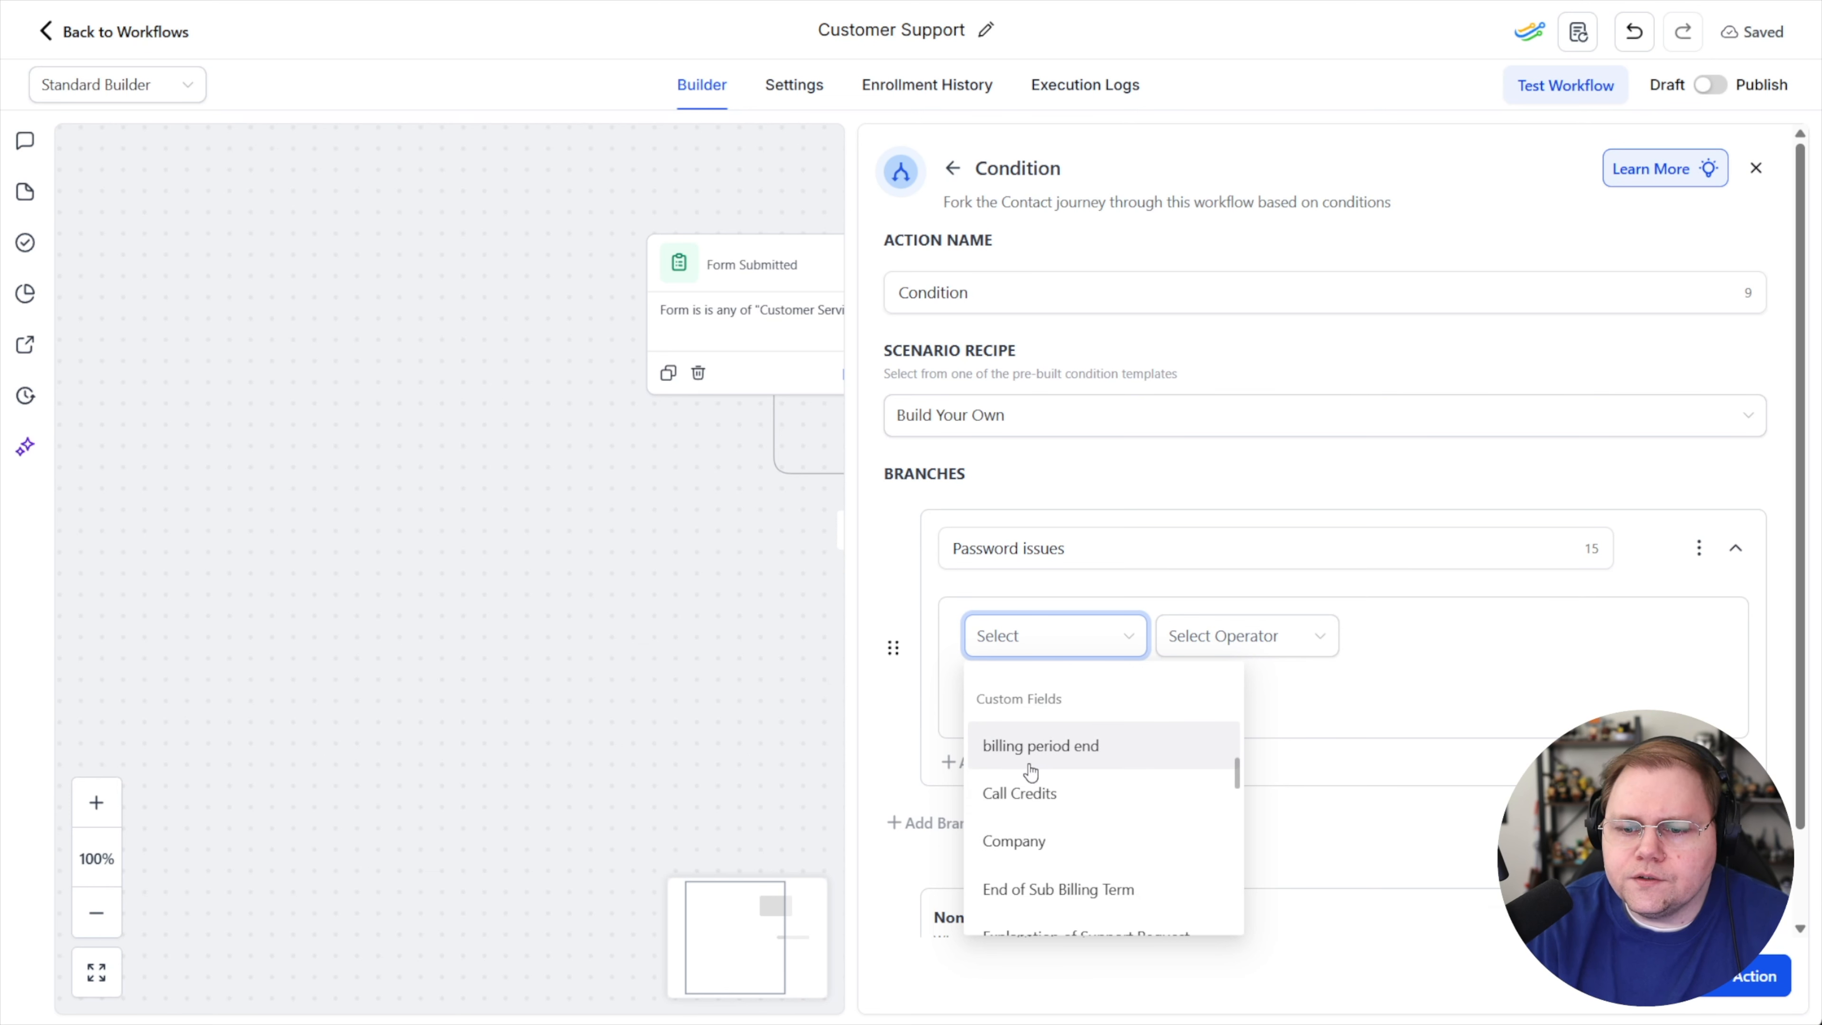
{"action": "scroll", "coordinate": [1037, 764], "scroll_direction": "down", "scroll_amount": 3}
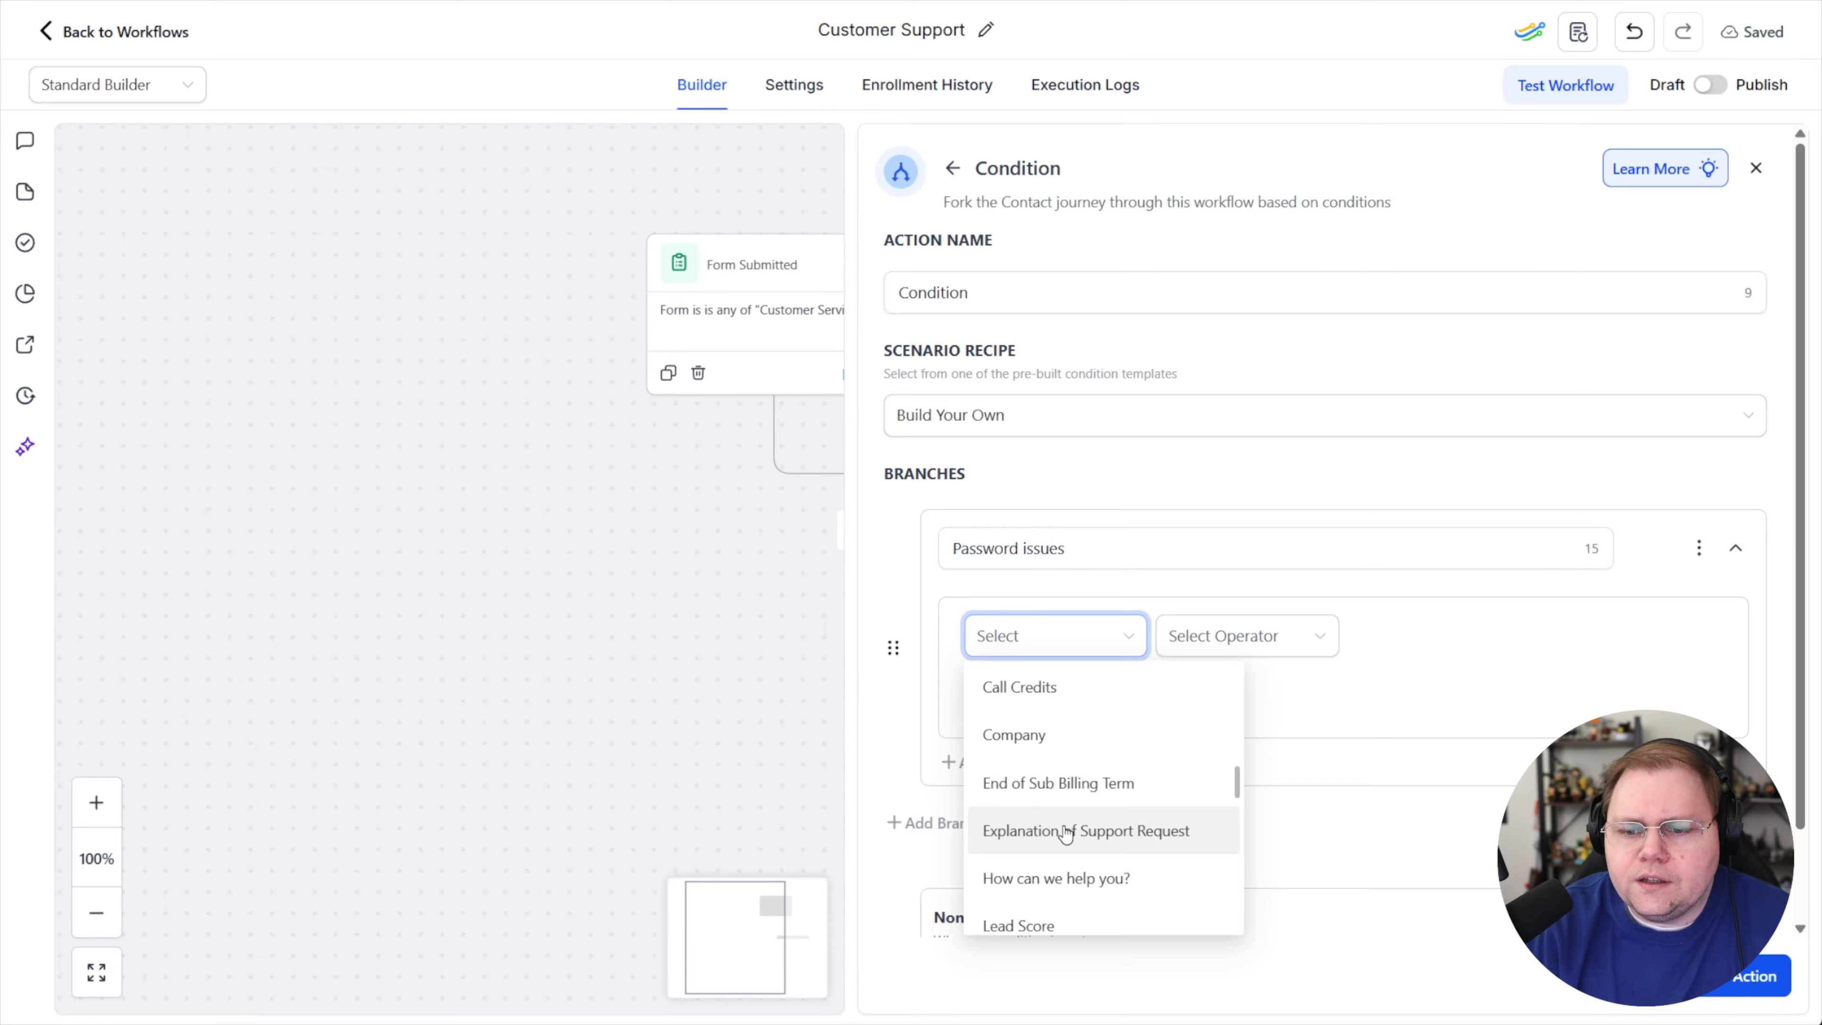
{"action": "scroll", "coordinate": [1050, 797], "scroll_direction": "up", "scroll_amount": 2}
{"action": "scroll", "coordinate": [1048, 793], "scroll_direction": "down", "scroll_amount": 1}
{"action": "scroll", "coordinate": [1049, 793], "scroll_direction": "down", "scroll_amount": 4}
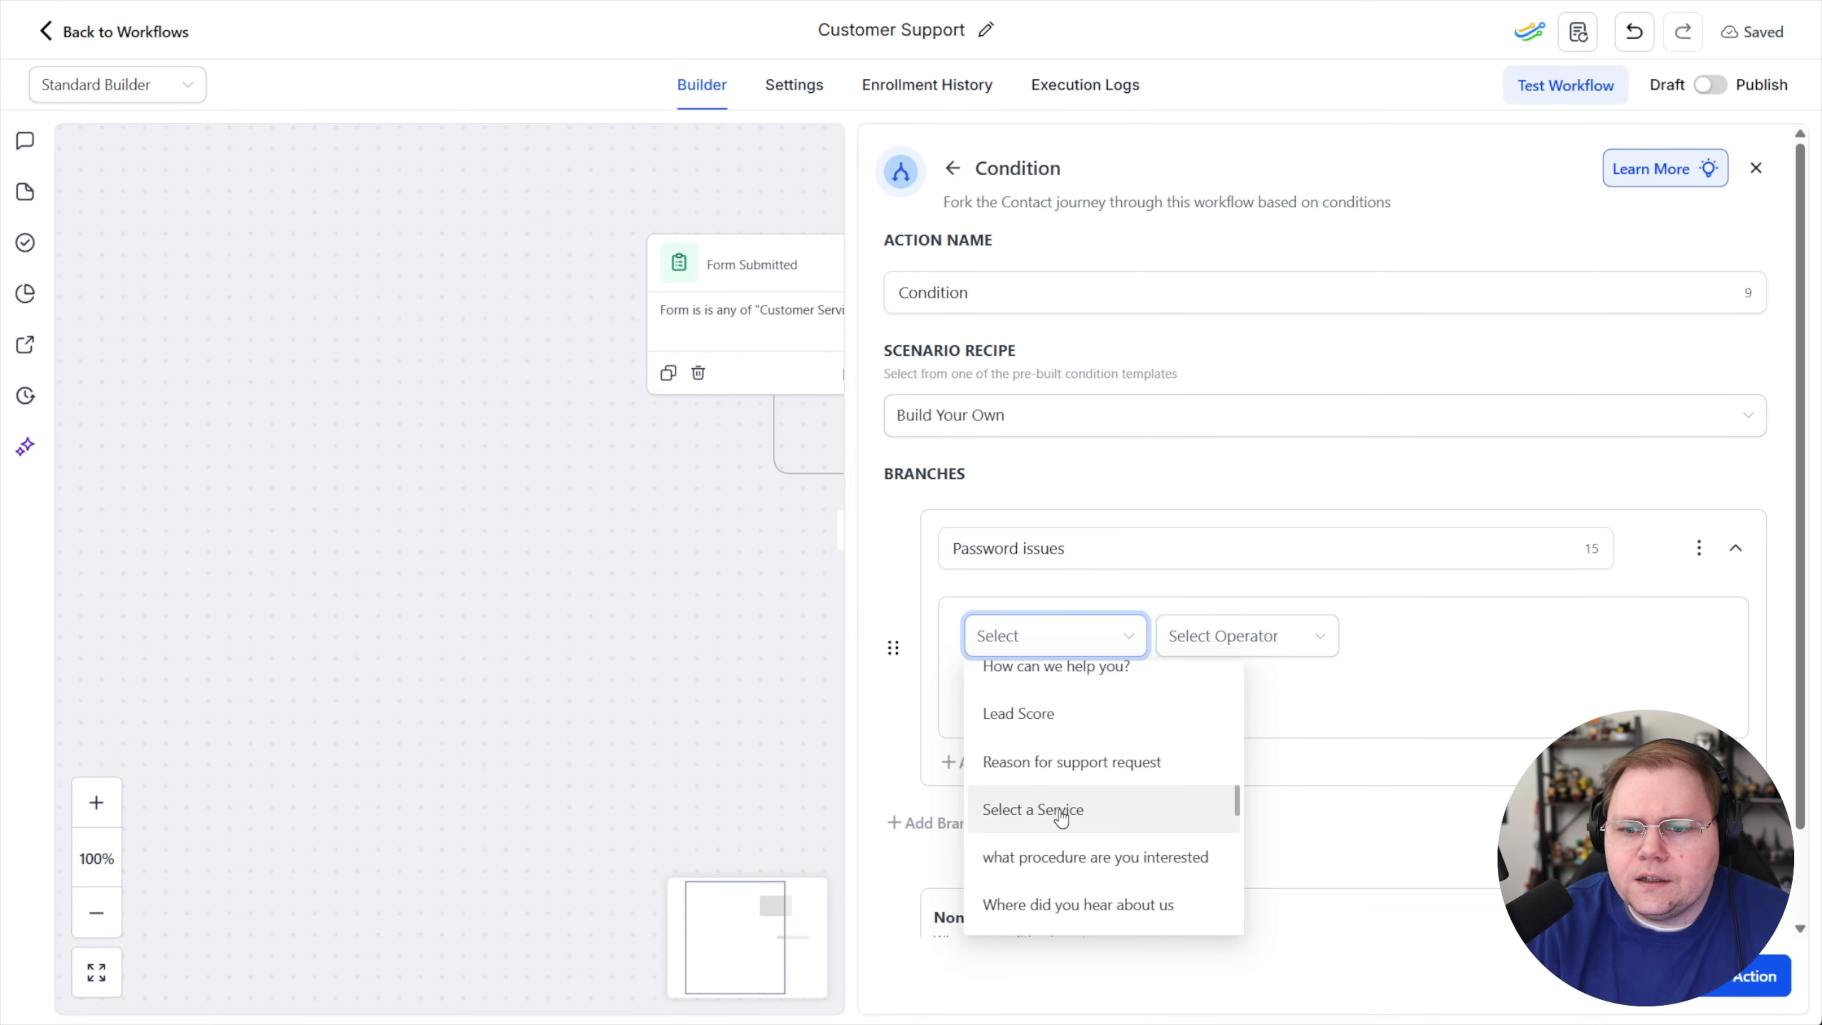
{"action": "left_click", "coordinate": [1054, 762]}
{"action": "left_click", "coordinate": [1220, 642]}
{"action": "left_click", "coordinate": [1212, 682]}
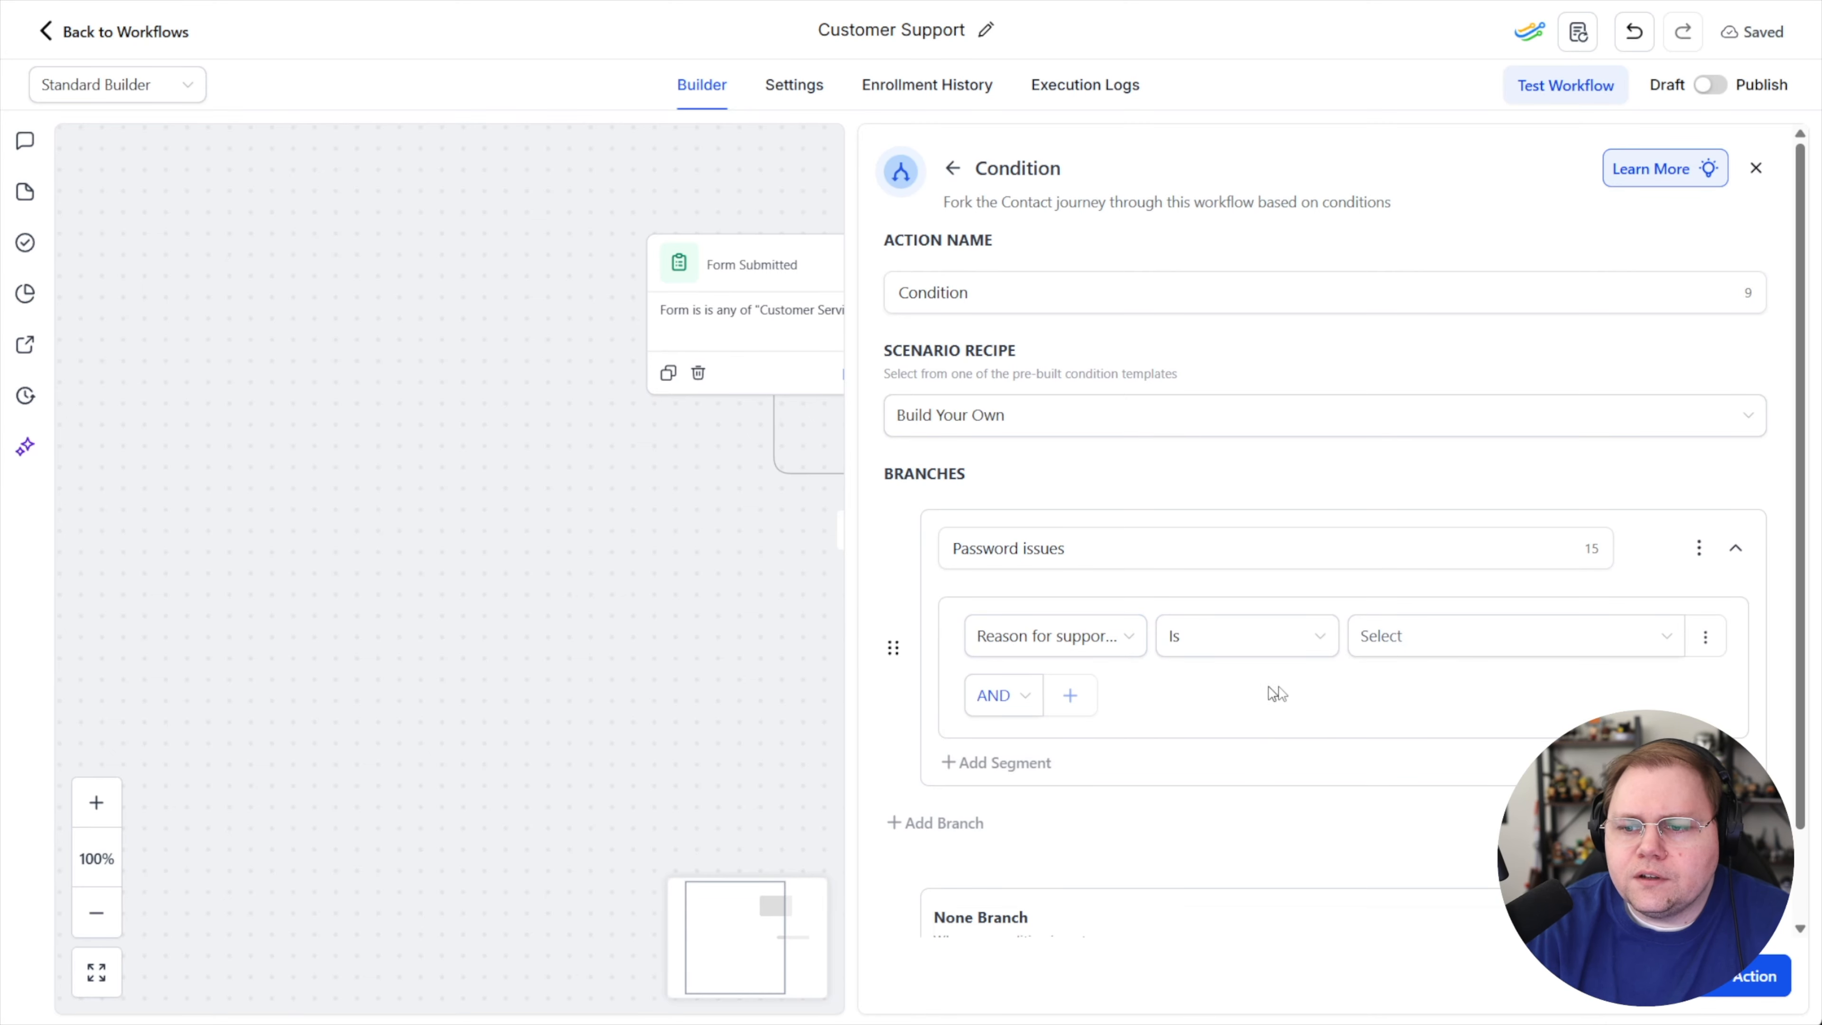
{"action": "left_click", "coordinate": [1392, 642]}
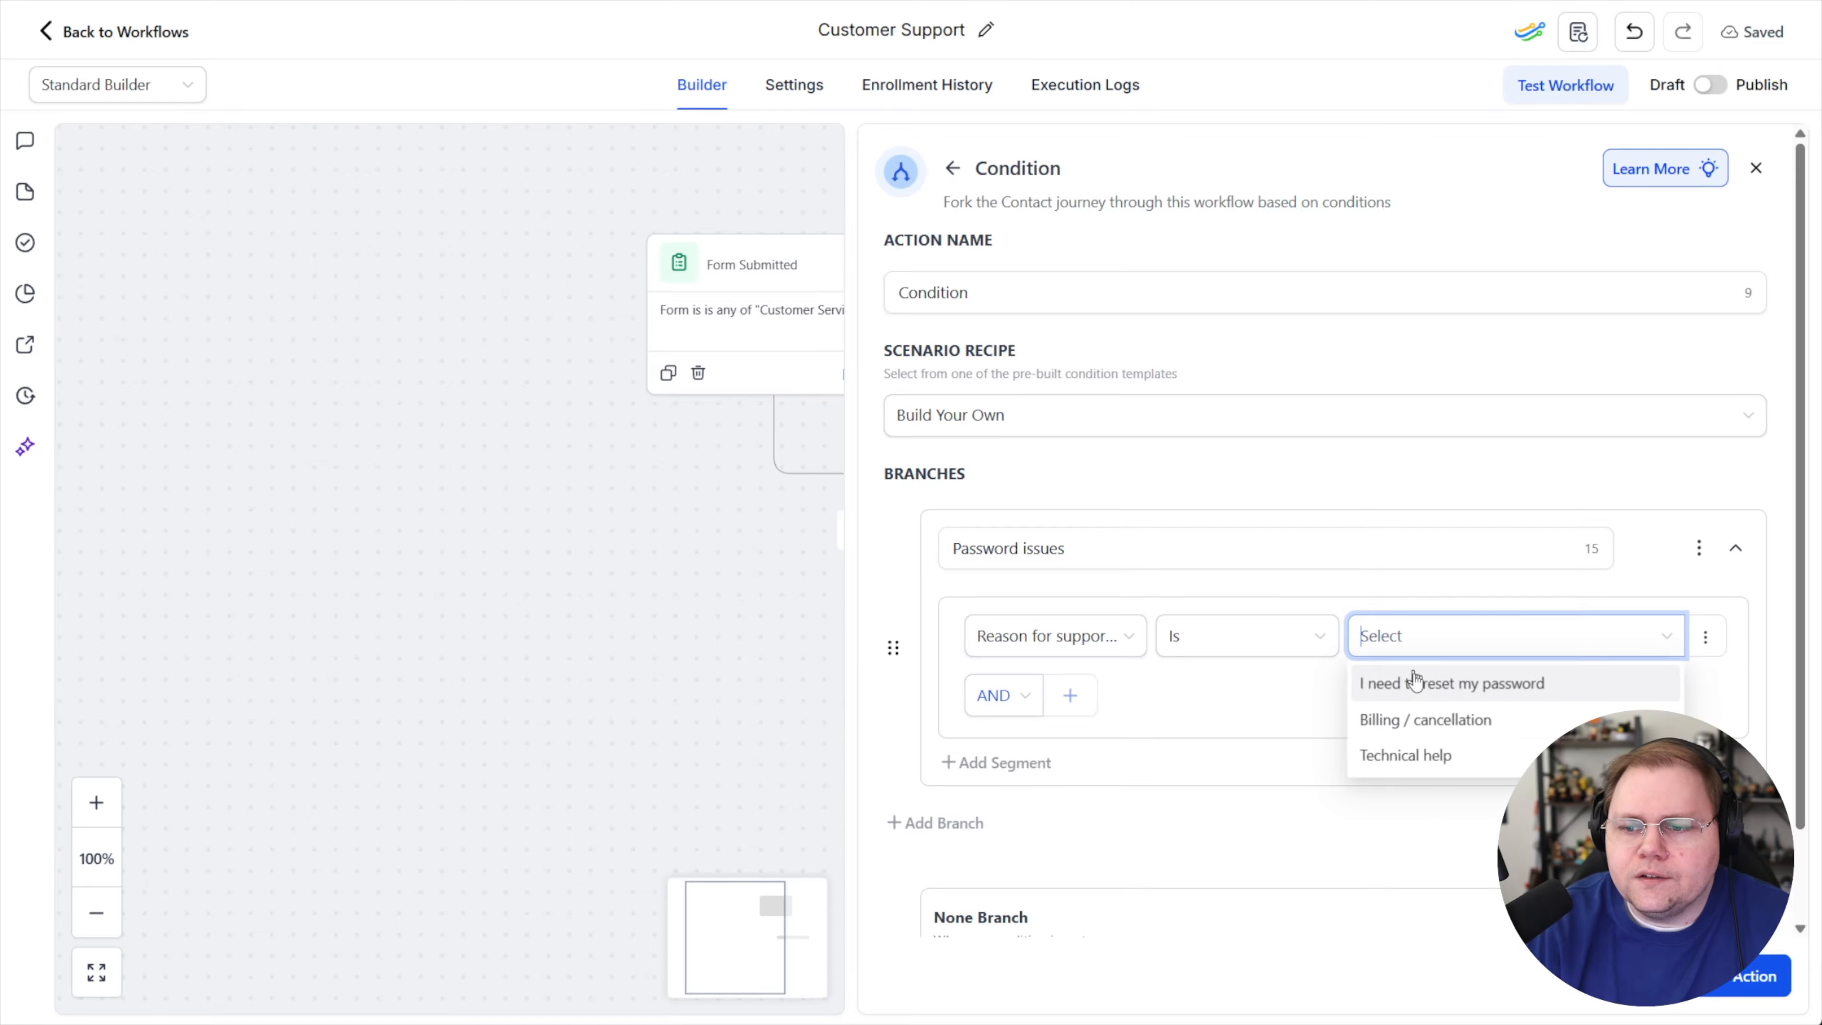
{"action": "left_click", "coordinate": [1436, 687]}
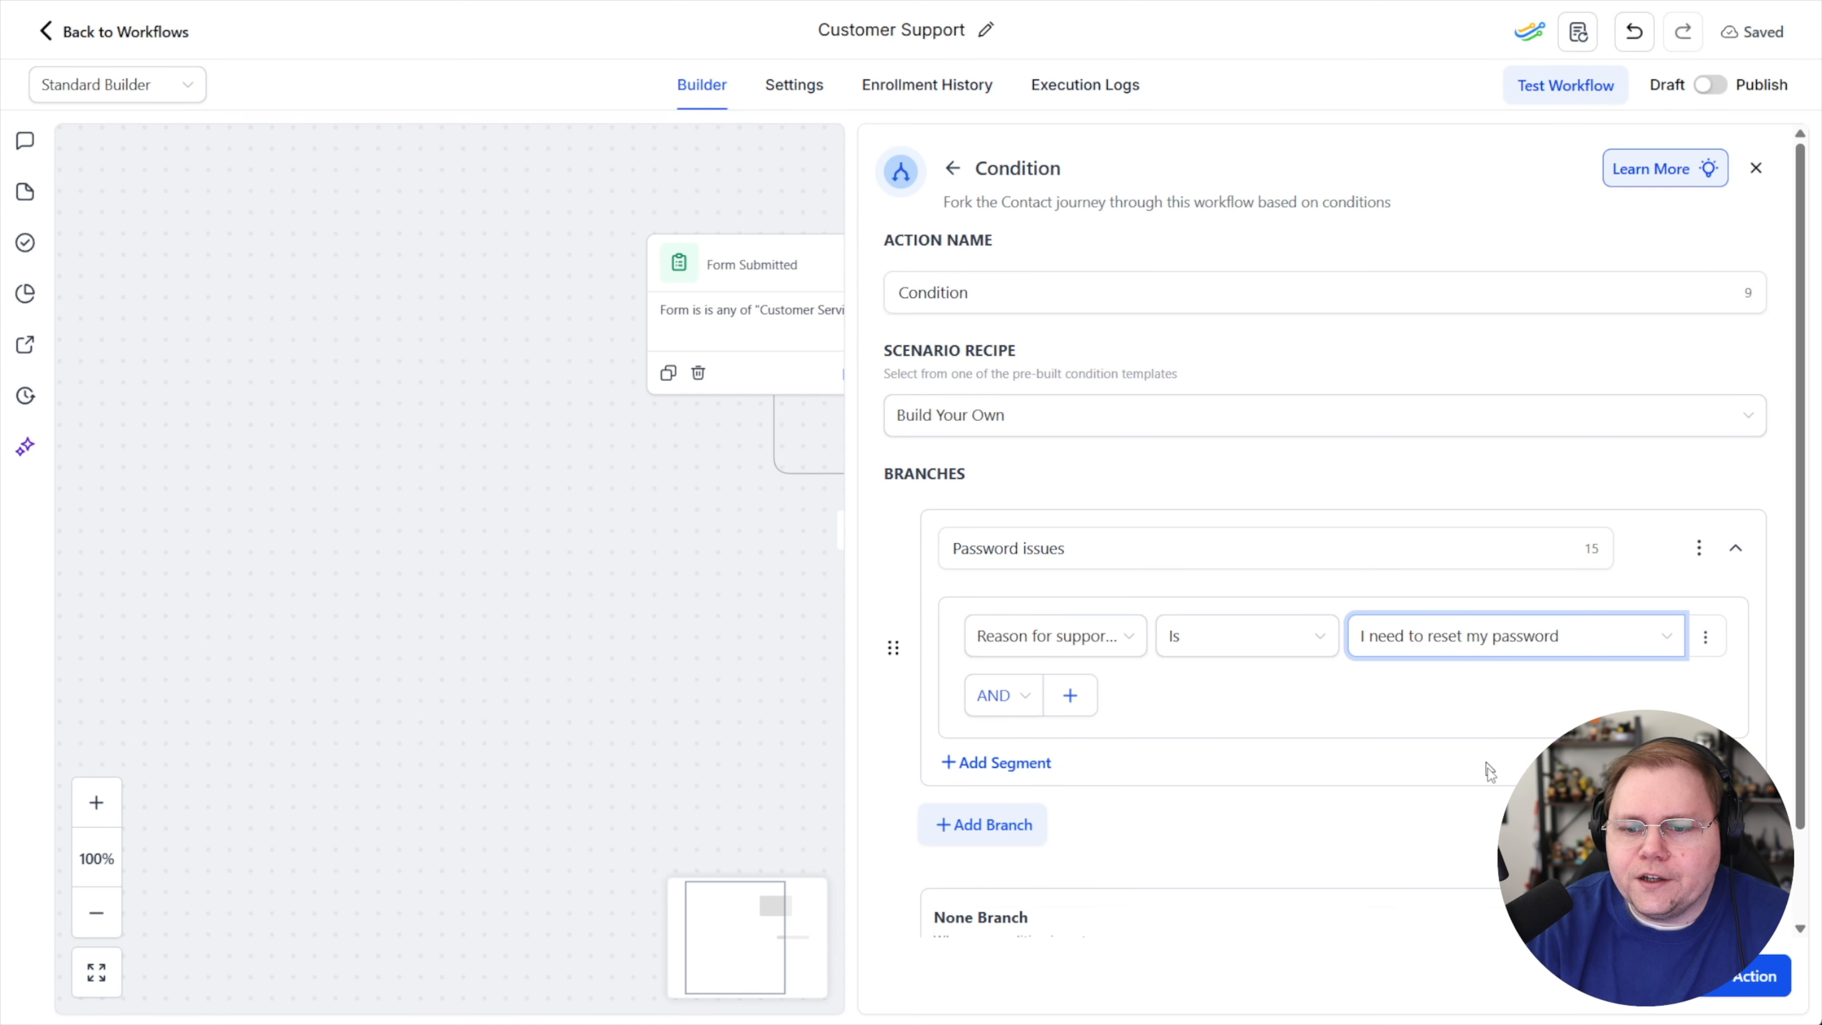
Add a second branch named "billing issues"
{"action": "scroll", "coordinate": [1253, 716], "scroll_direction": "down", "scroll_amount": 1}
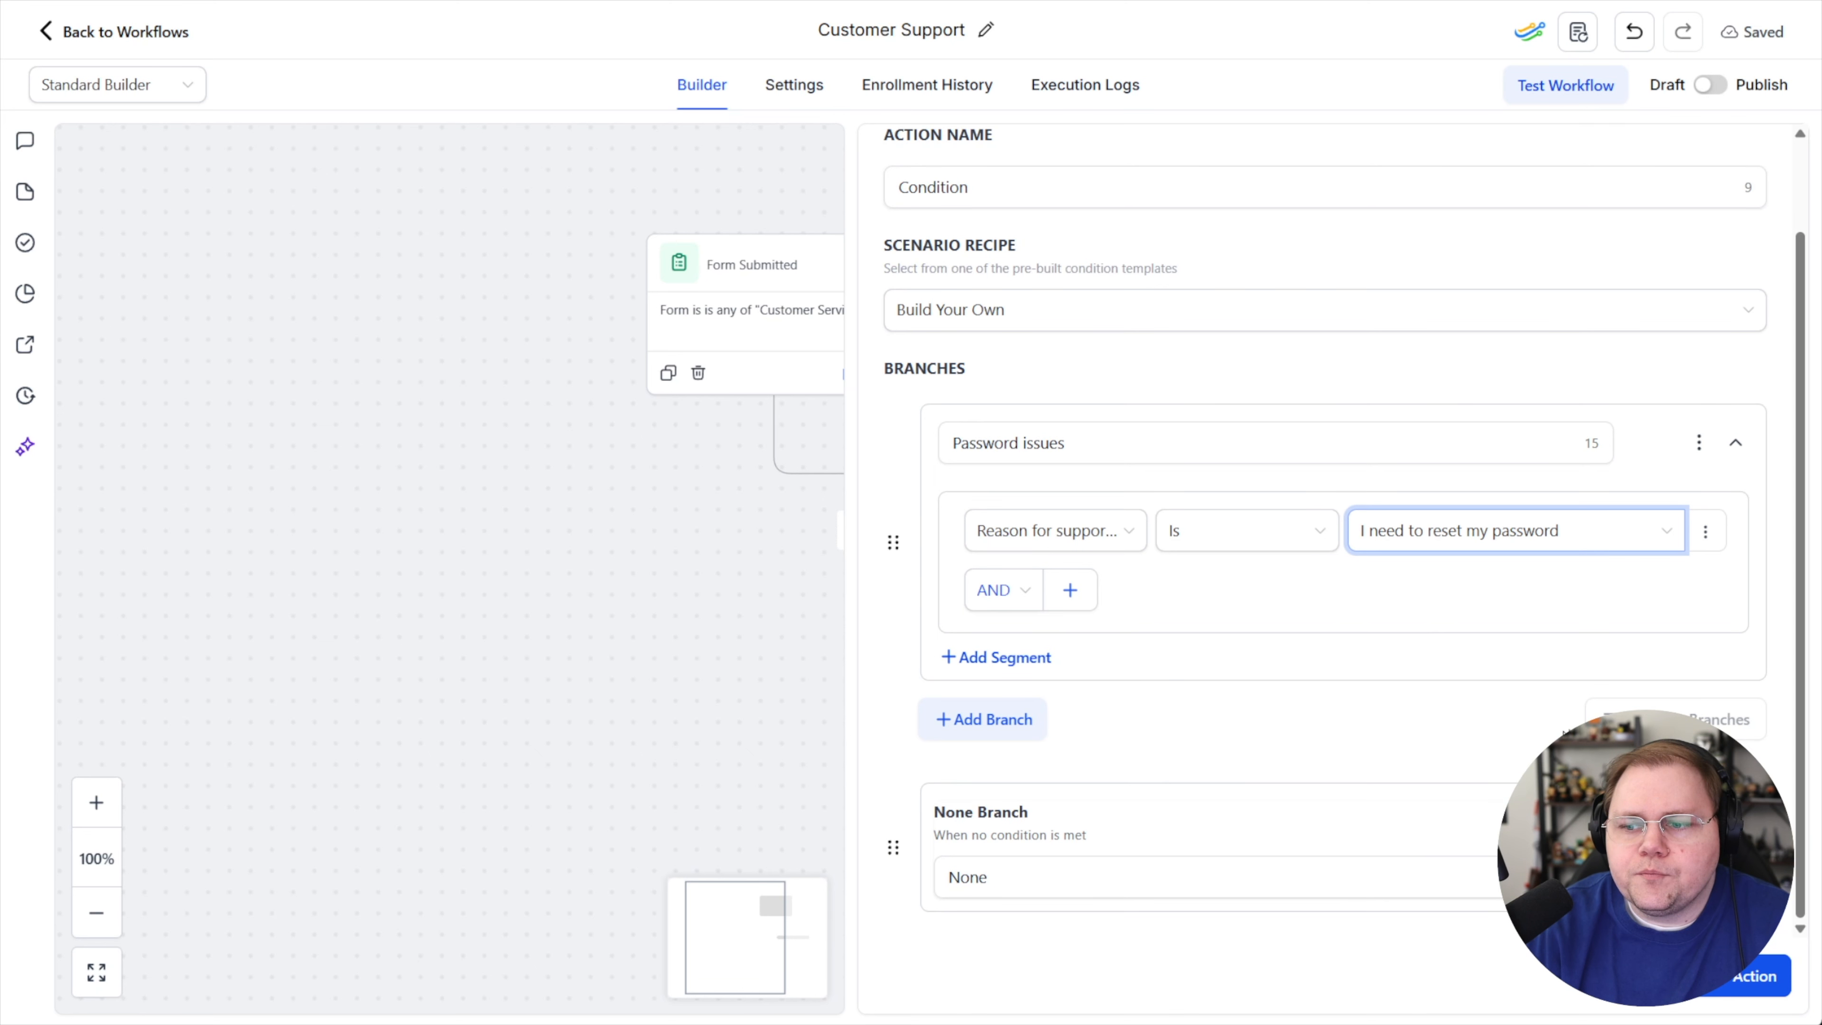
{"action": "left_click", "coordinate": [967, 722]}
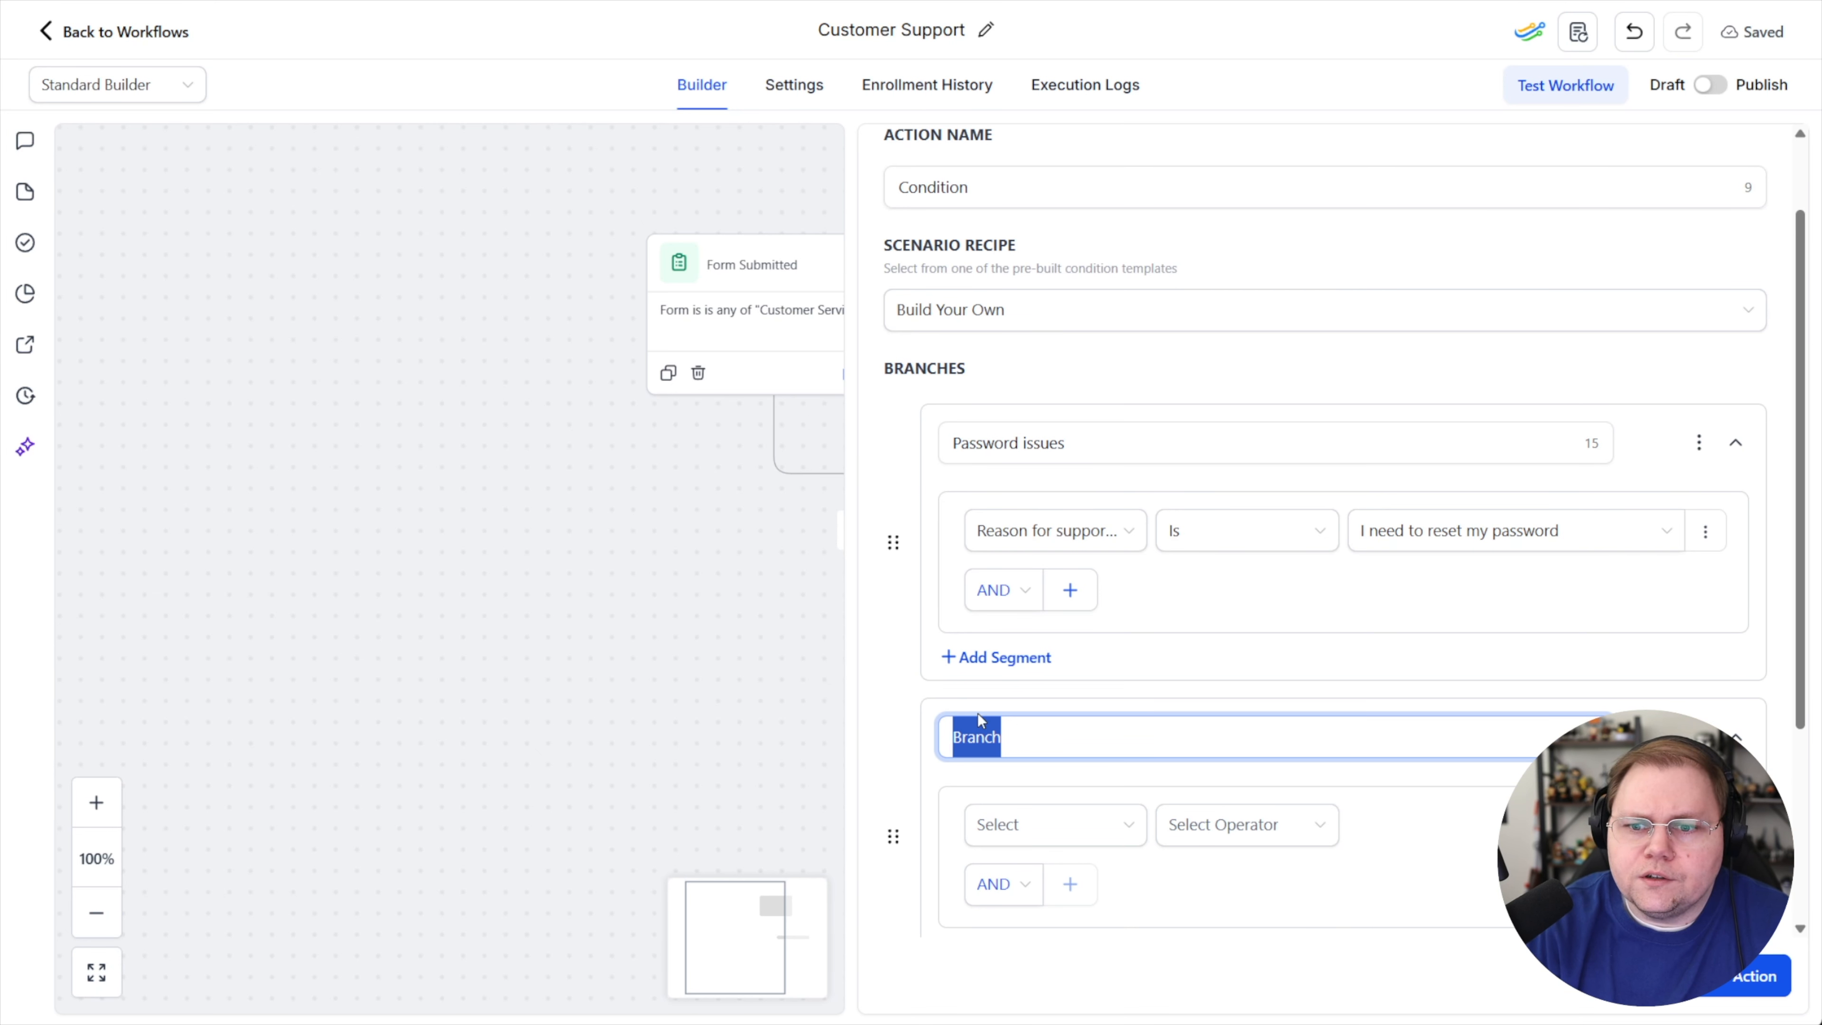
{"action": "type", "text": "biling"}
{"action": "key", "text": "BackSpace"}
{"action": "key", "text": "BackSpace"}
{"action": "key", "text": "BackSpace"}
{"action": "type", "text": "ling issues"}
Set the billing issues condition to Reason for support request is "Billing / cancellation" and save the condition action
{"action": "left_click", "coordinate": [1143, 827]}
{"action": "left_click", "coordinate": [1094, 592]}
{"action": "scroll", "coordinate": [1098, 688], "scroll_direction": "down", "scroll_amount": 5}
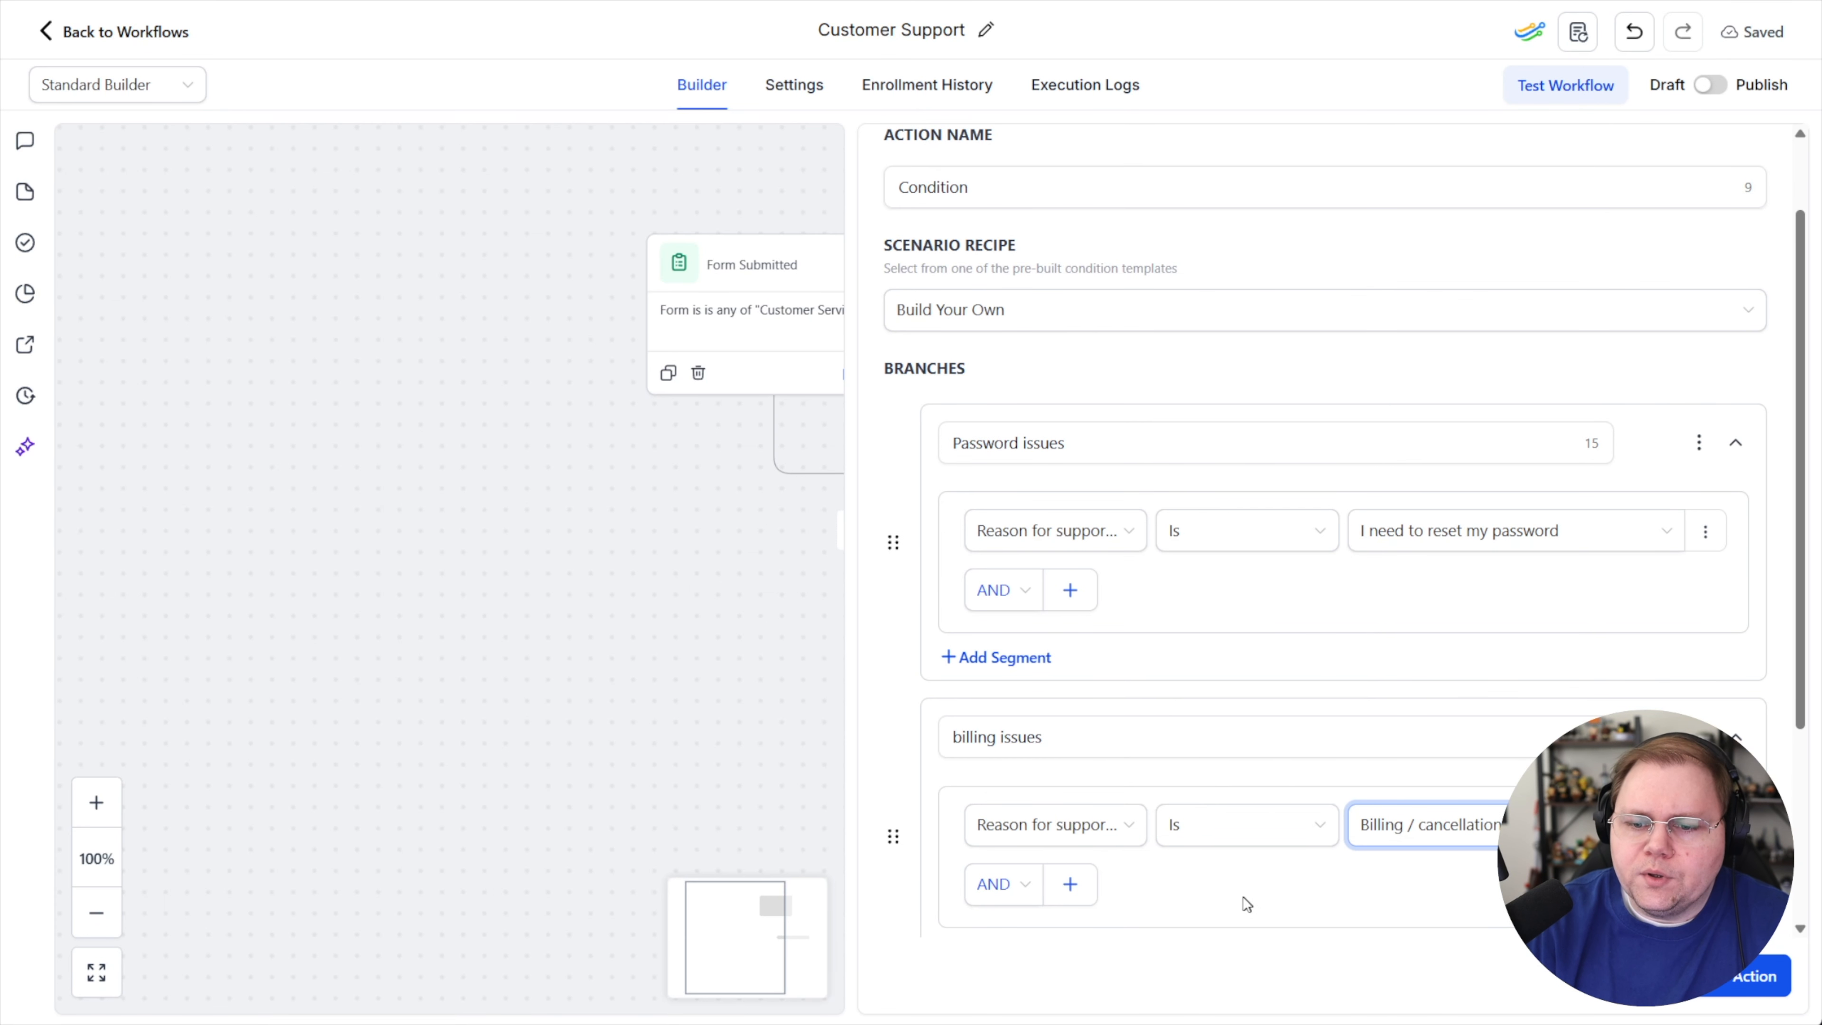
{"action": "scroll", "coordinate": [1245, 904], "scroll_direction": "down", "scroll_amount": 4}
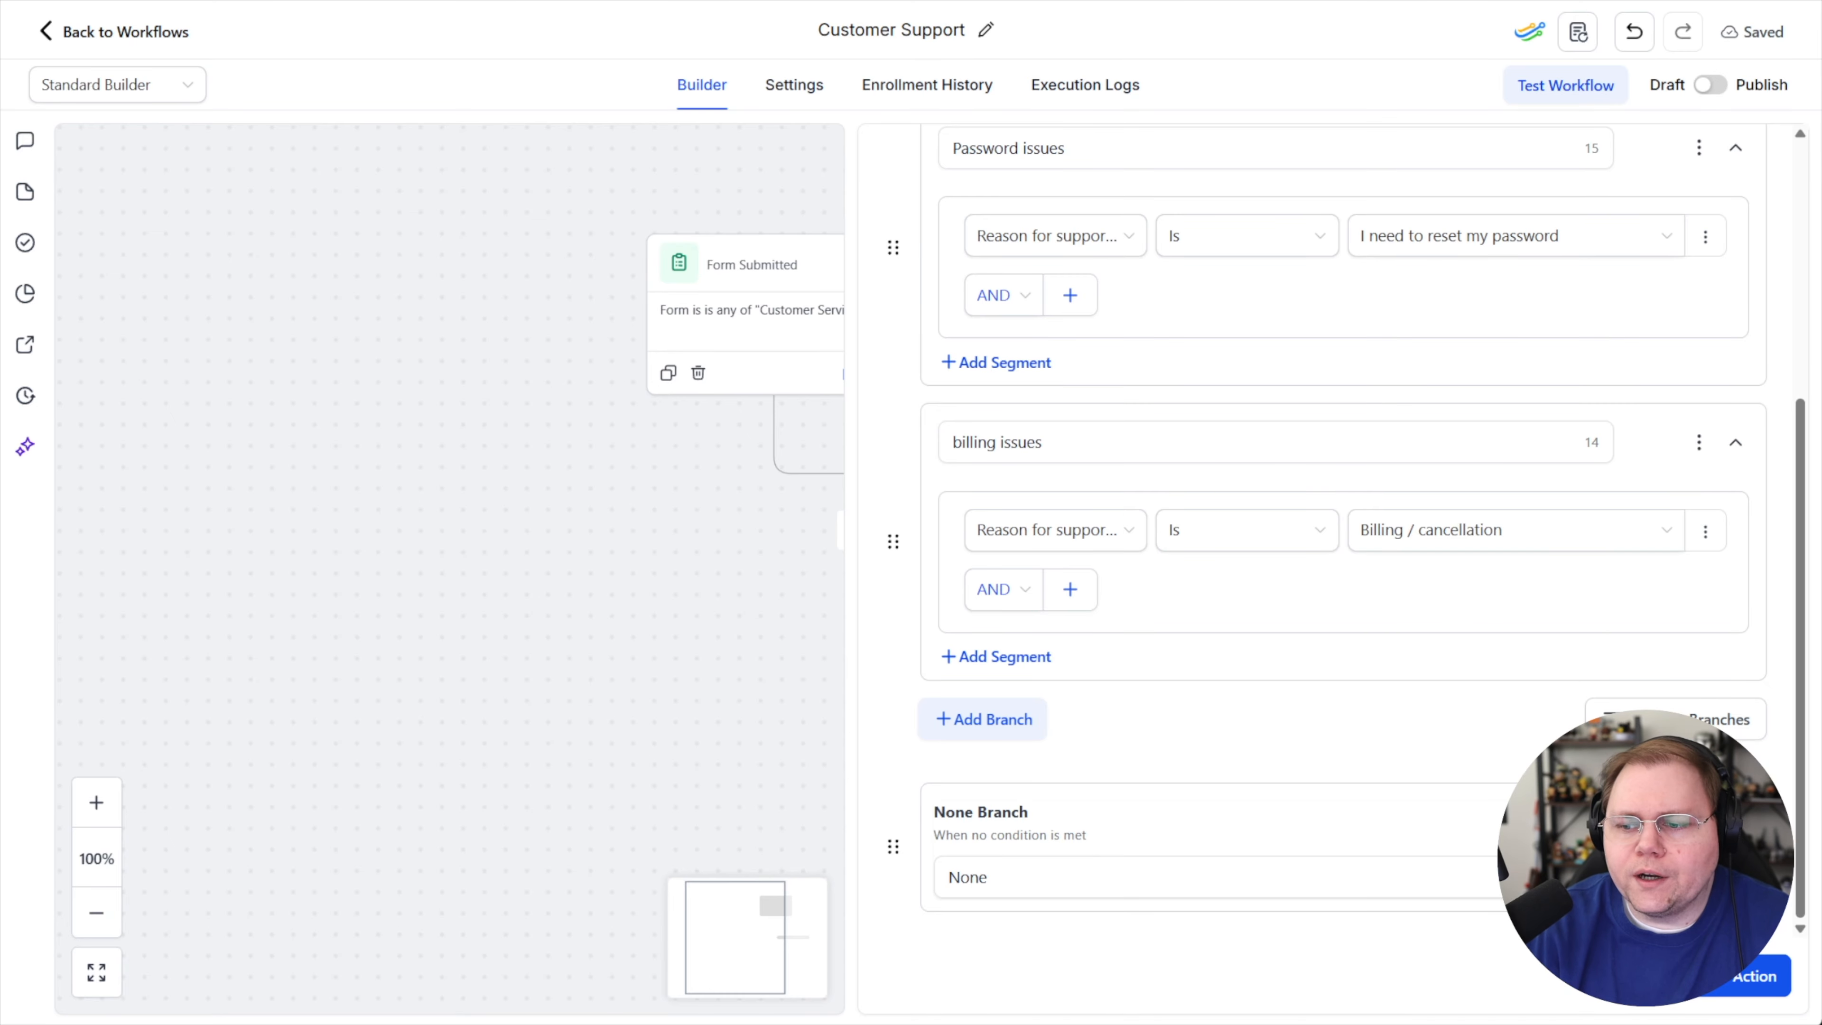
{"action": "left_click", "coordinate": [1743, 976]}
Add a Send Email action under the Password issues branch
{"action": "left_click_drag", "start_coordinate": [545, 449], "coordinate": [1273, 587]}
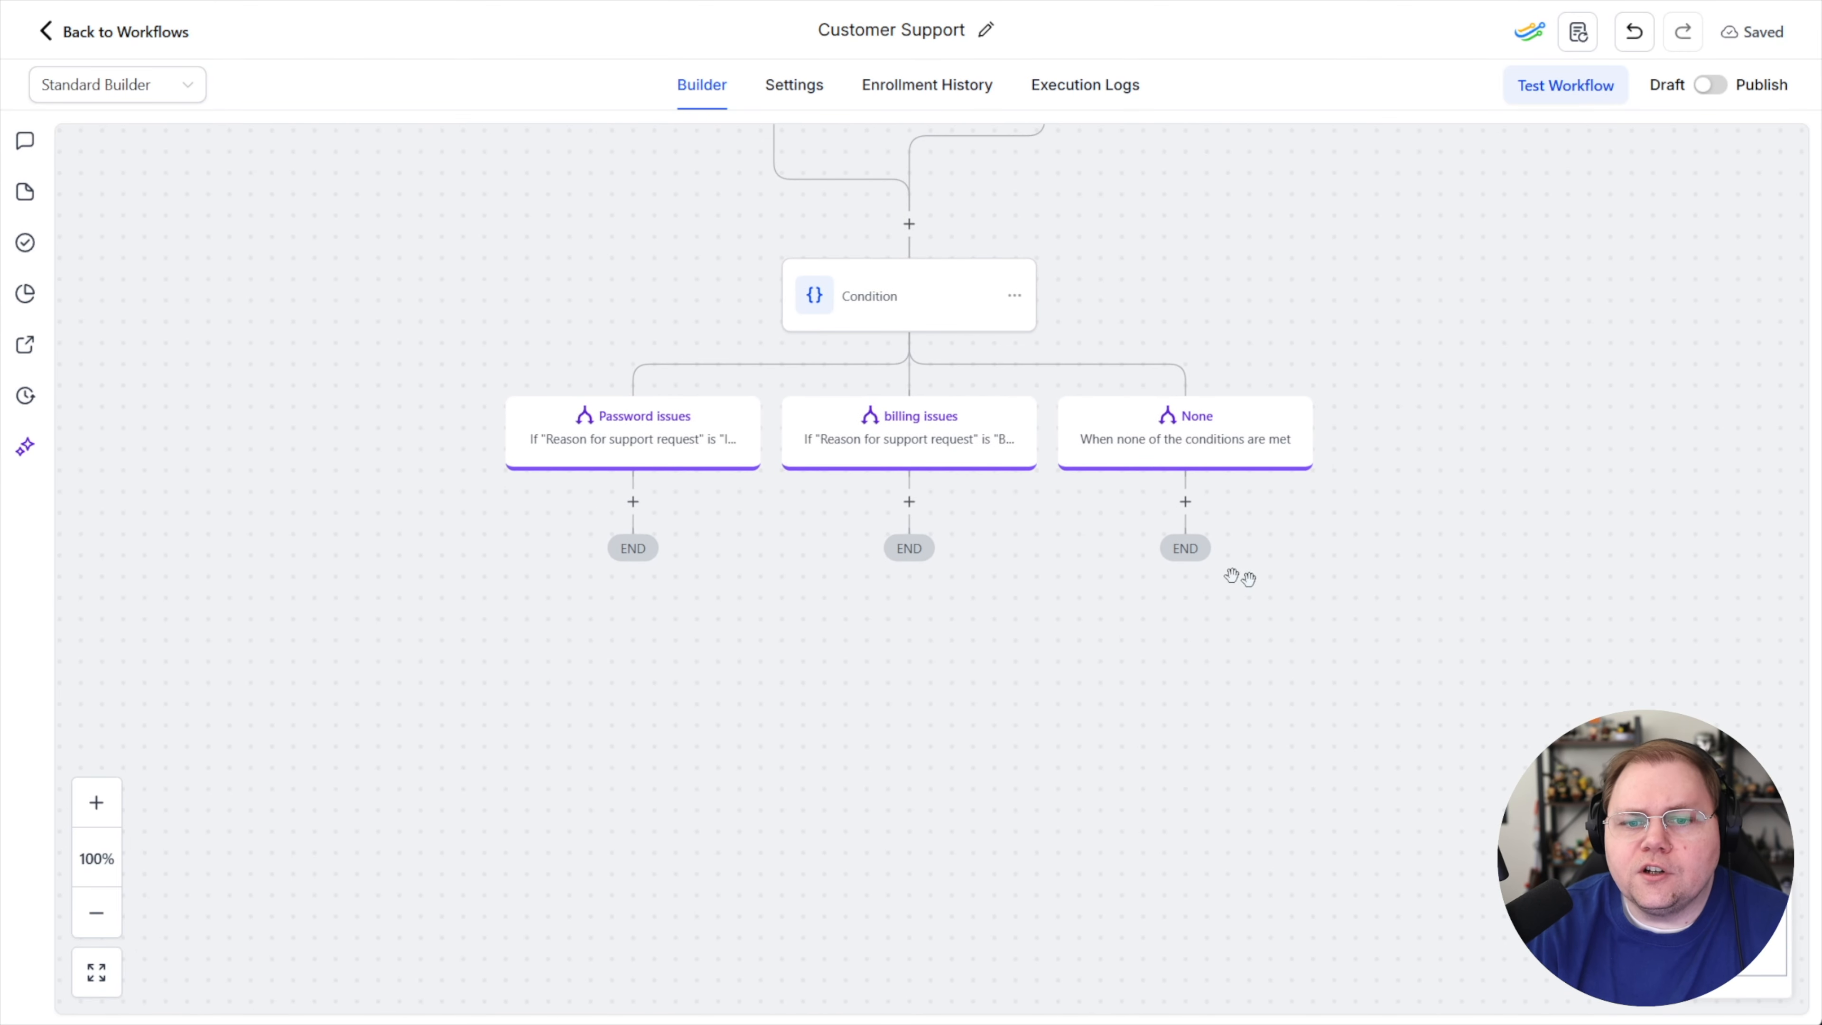
{"action": "left_click", "coordinate": [634, 502]}
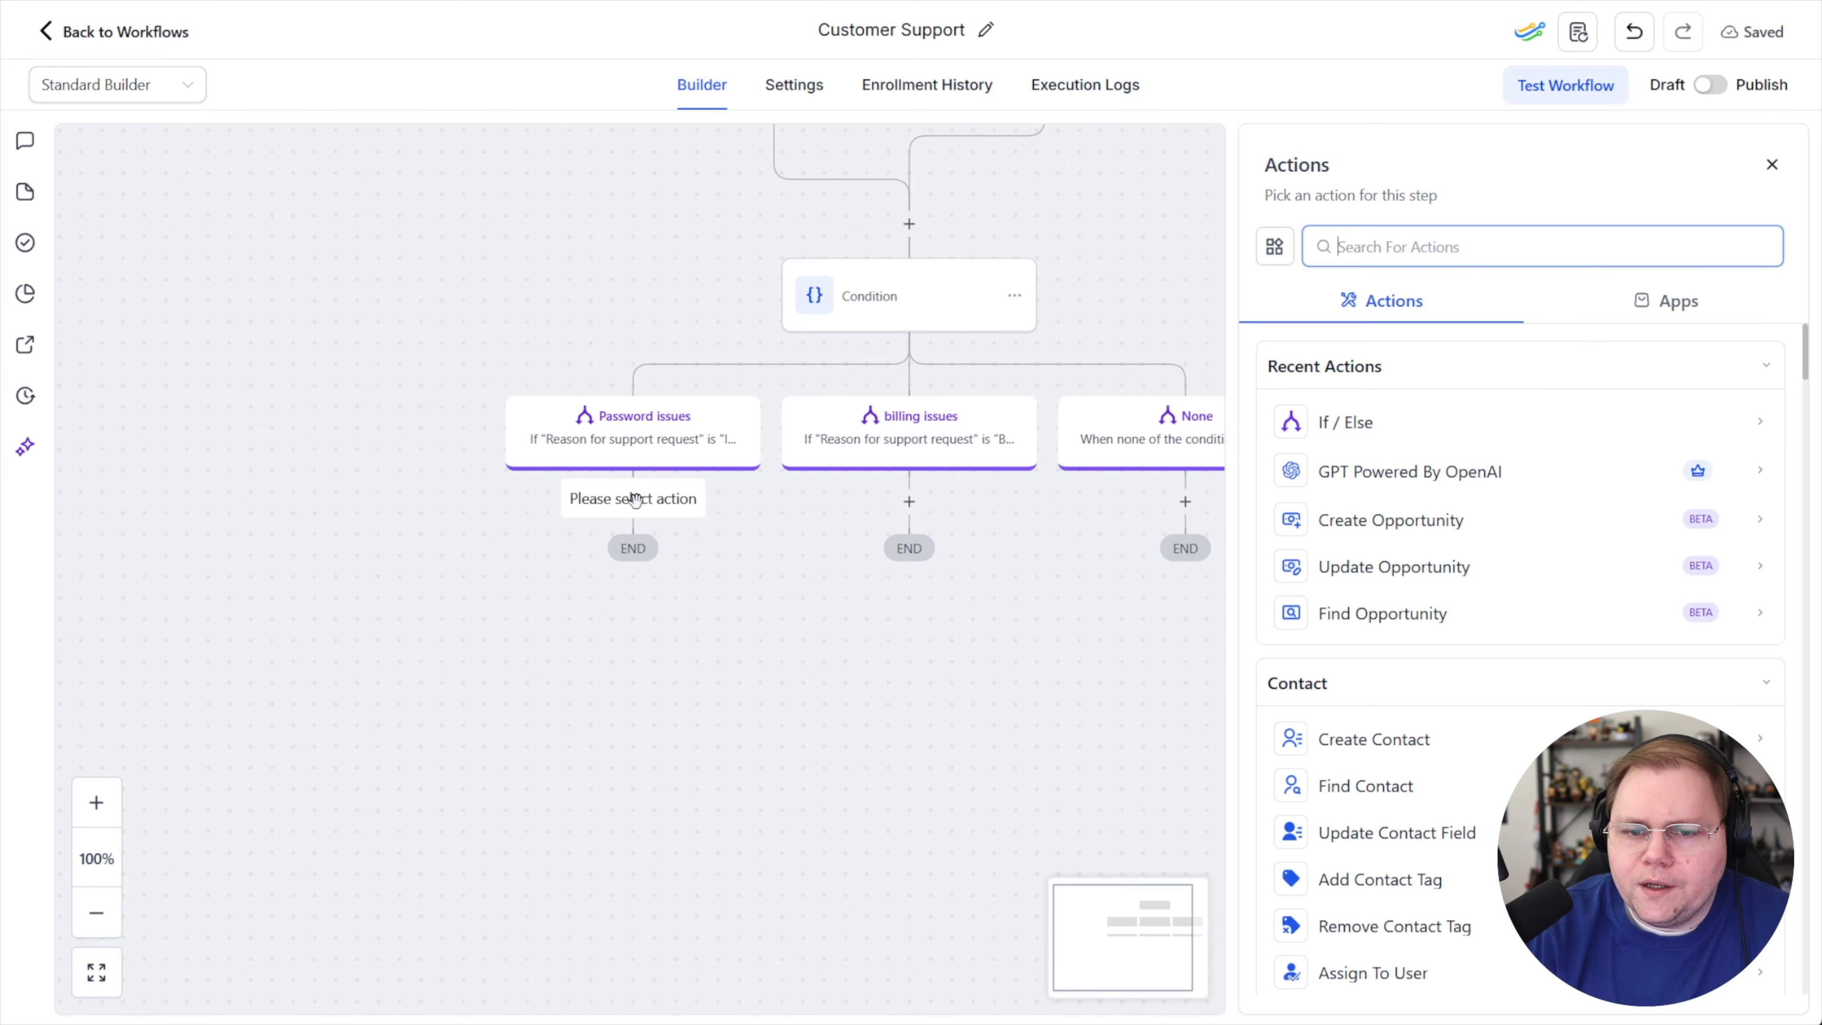
{"action": "type", "text": "send"}
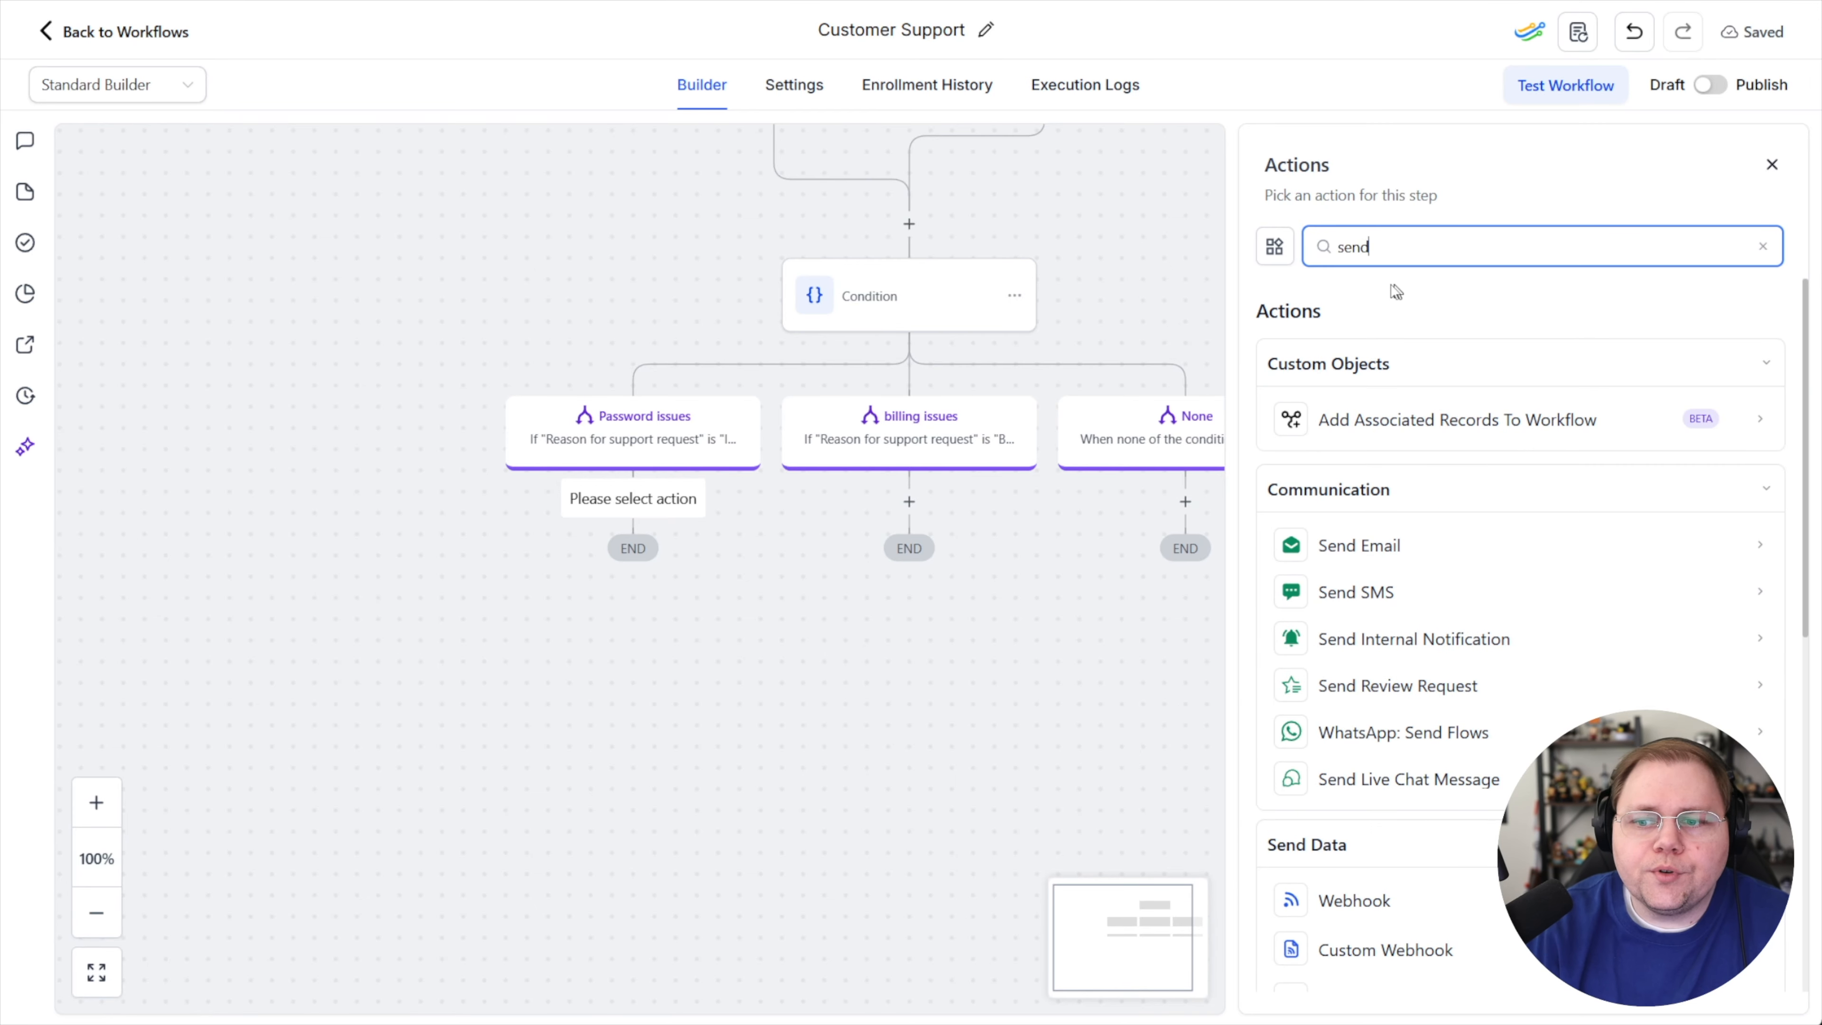
{"action": "left_click", "coordinate": [1381, 547]}
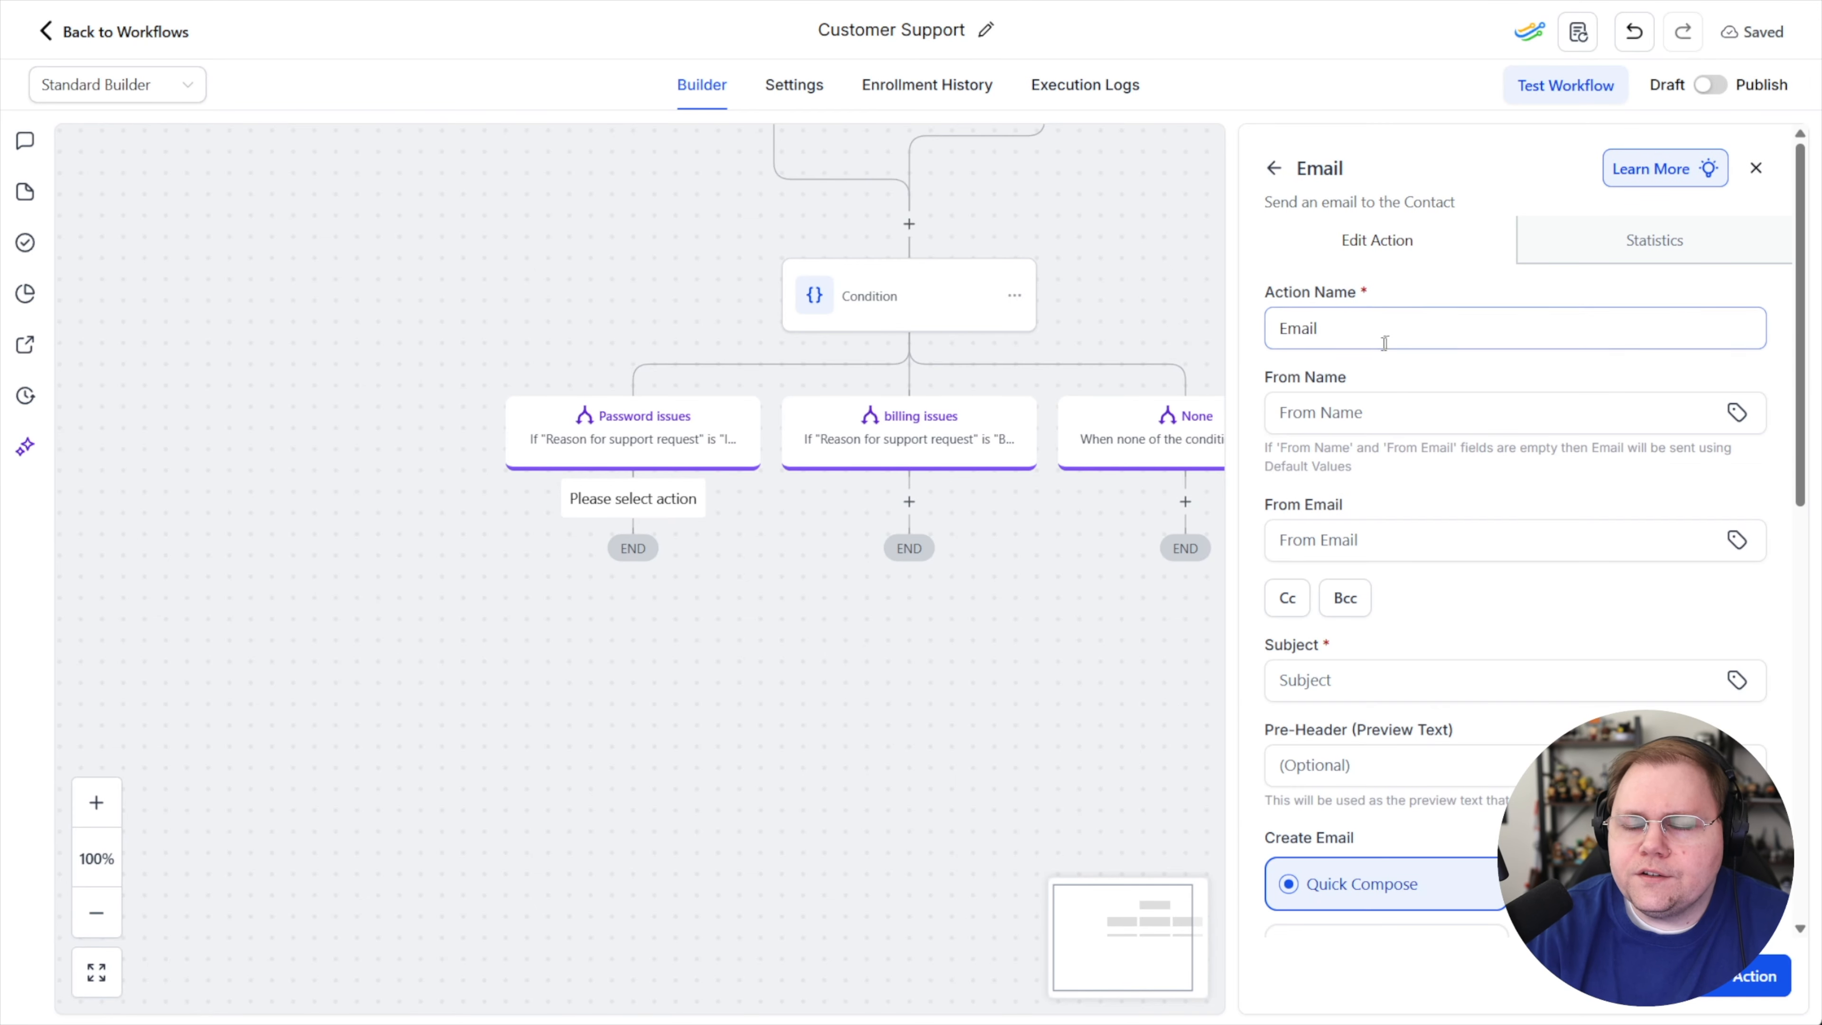
Rename the email action to "Password issues email"
{"action": "left_click_drag", "start_coordinate": [1324, 329], "coordinate": [1293, 332]}
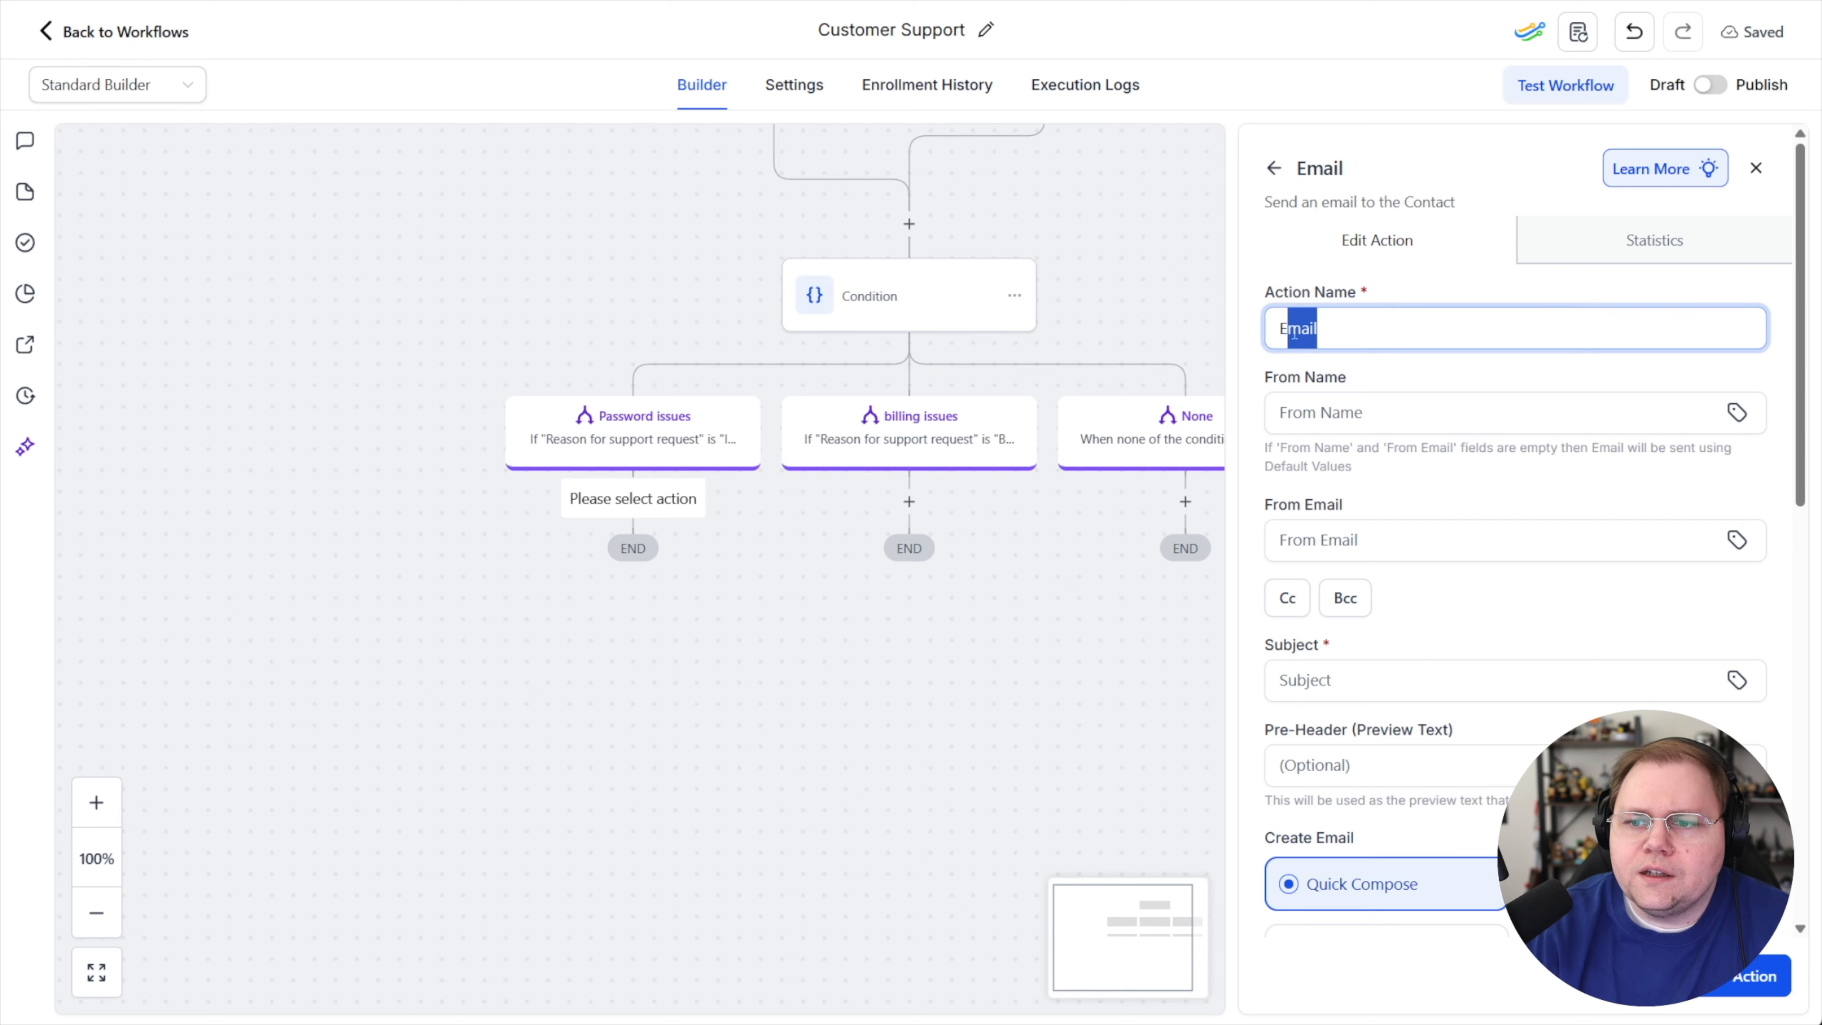
{"action": "key", "text": "BackSpace"}
{"action": "key", "text": "BackSpace"}
{"action": "type", "text": "P"}
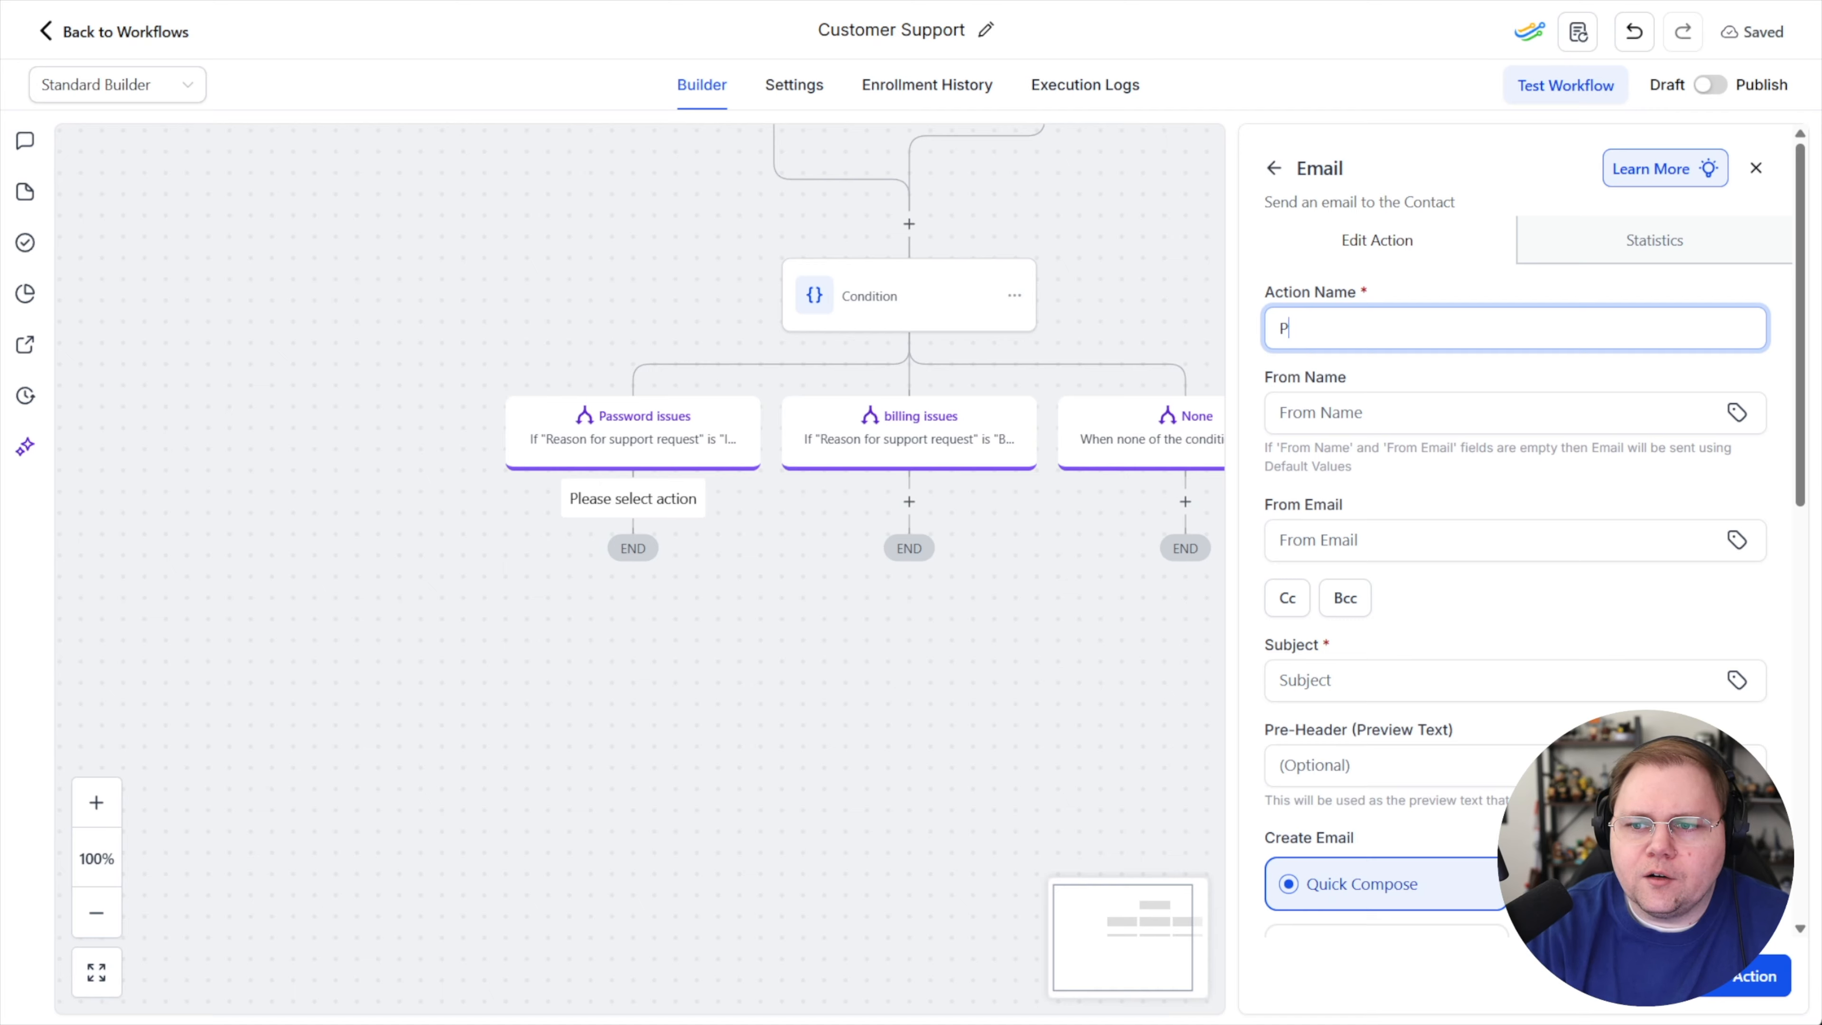
{"action": "type", "text": "assword issues email"}
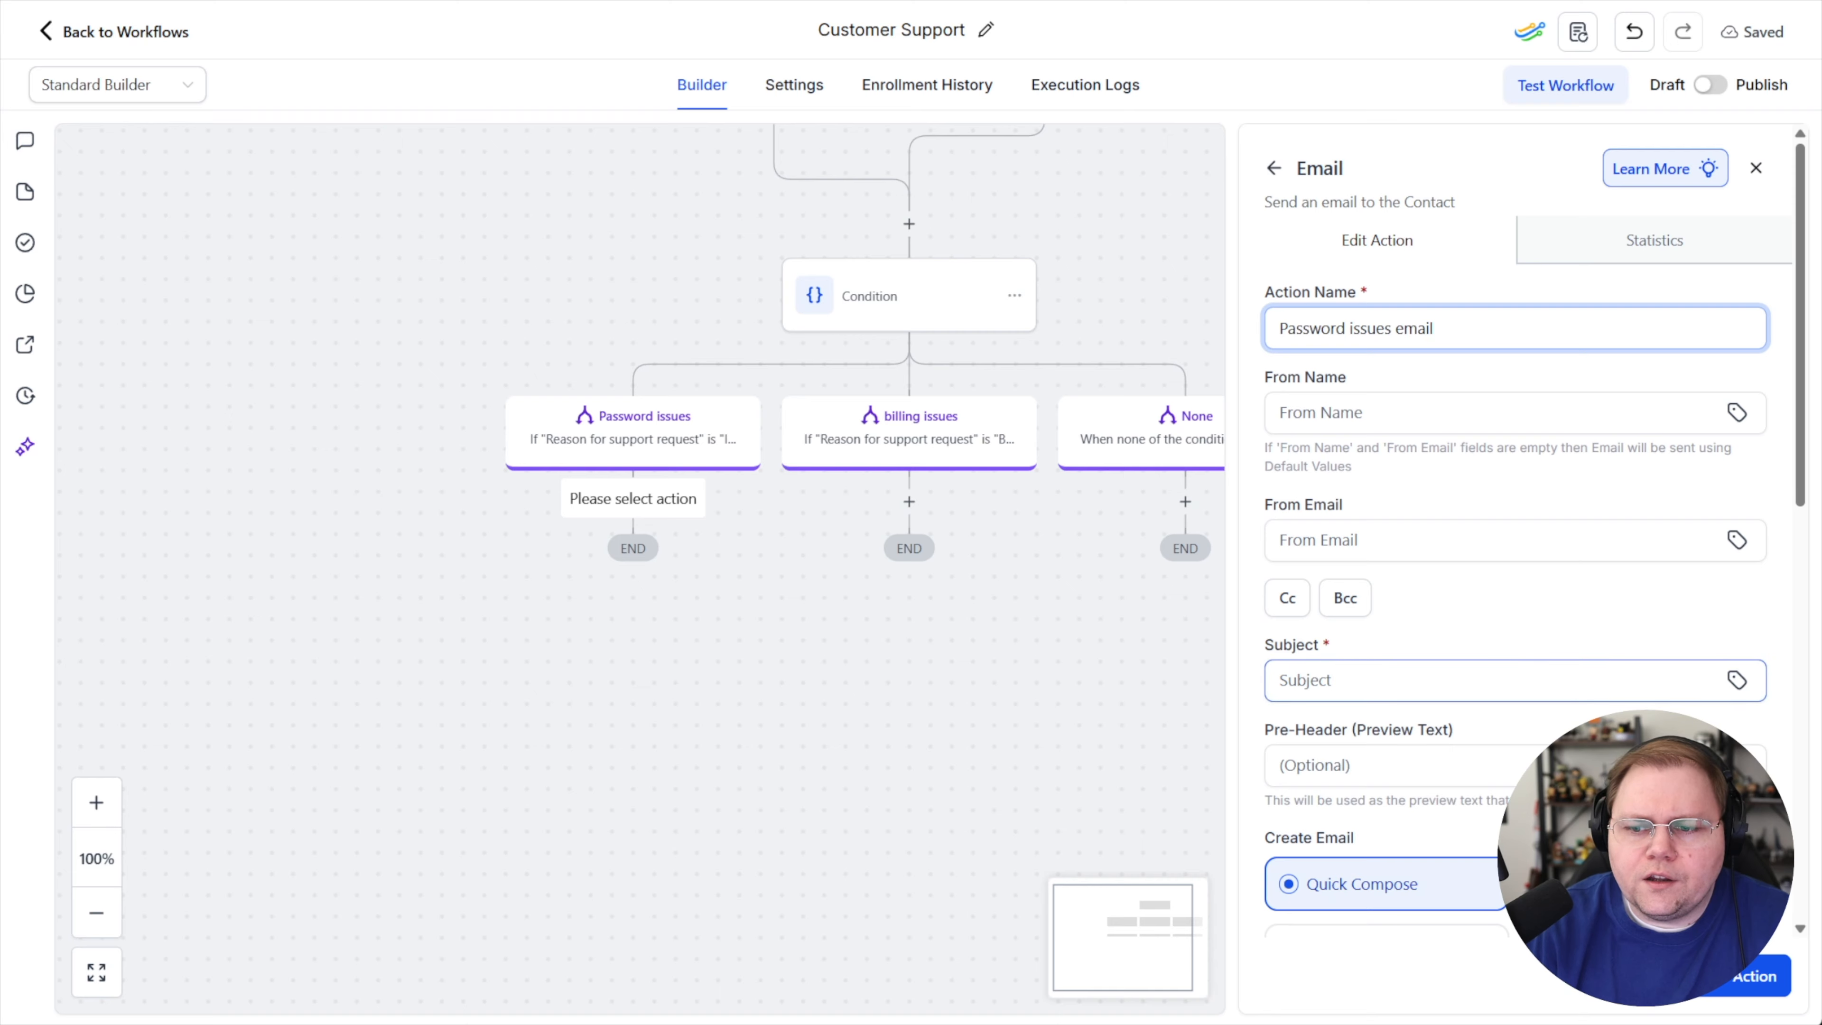
Set the email subject to "Password issues"
{"action": "left_click", "coordinate": [1341, 678]}
{"action": "type", "text": "Password issues"}
Write the message "Click here to log in. This link will automatically log you in, and you can change your password from there."
{"action": "scroll", "coordinate": [1407, 643], "scroll_direction": "down", "scroll_amount": 4}
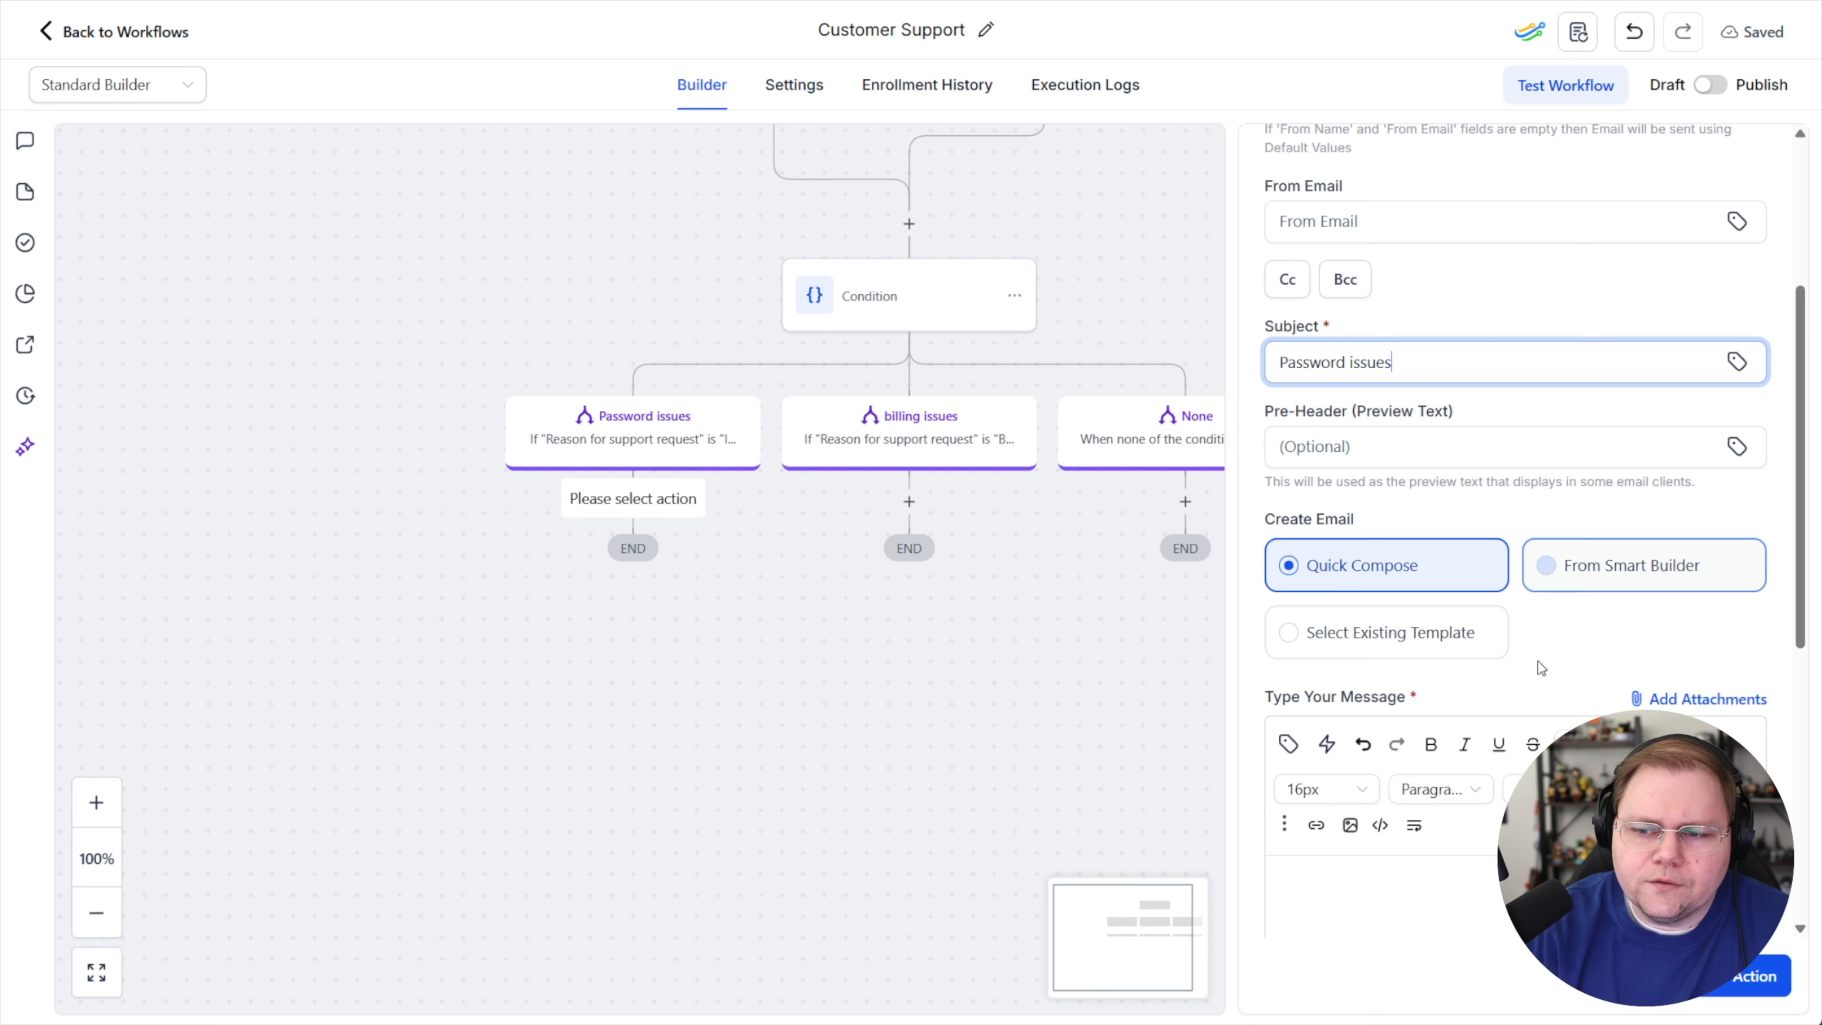
{"action": "scroll", "coordinate": [1537, 663], "scroll_direction": "down", "scroll_amount": 3}
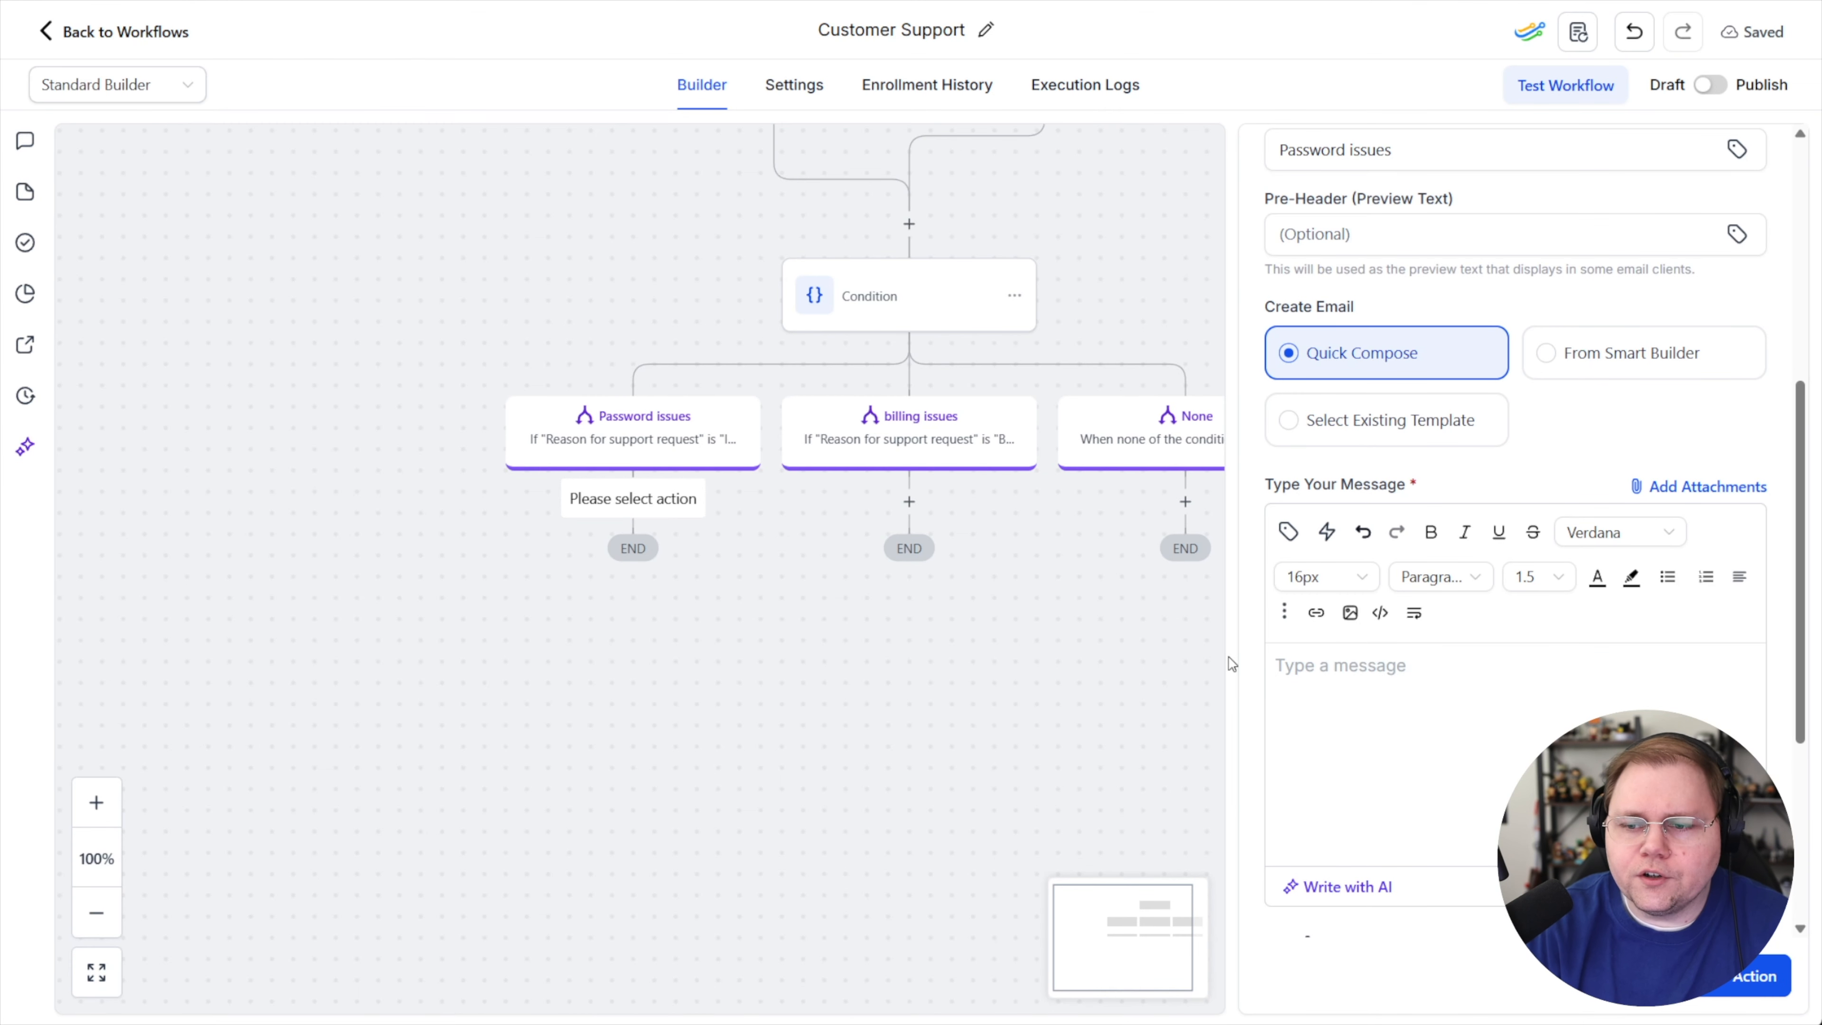
{"action": "type", "text": "Click here t"}
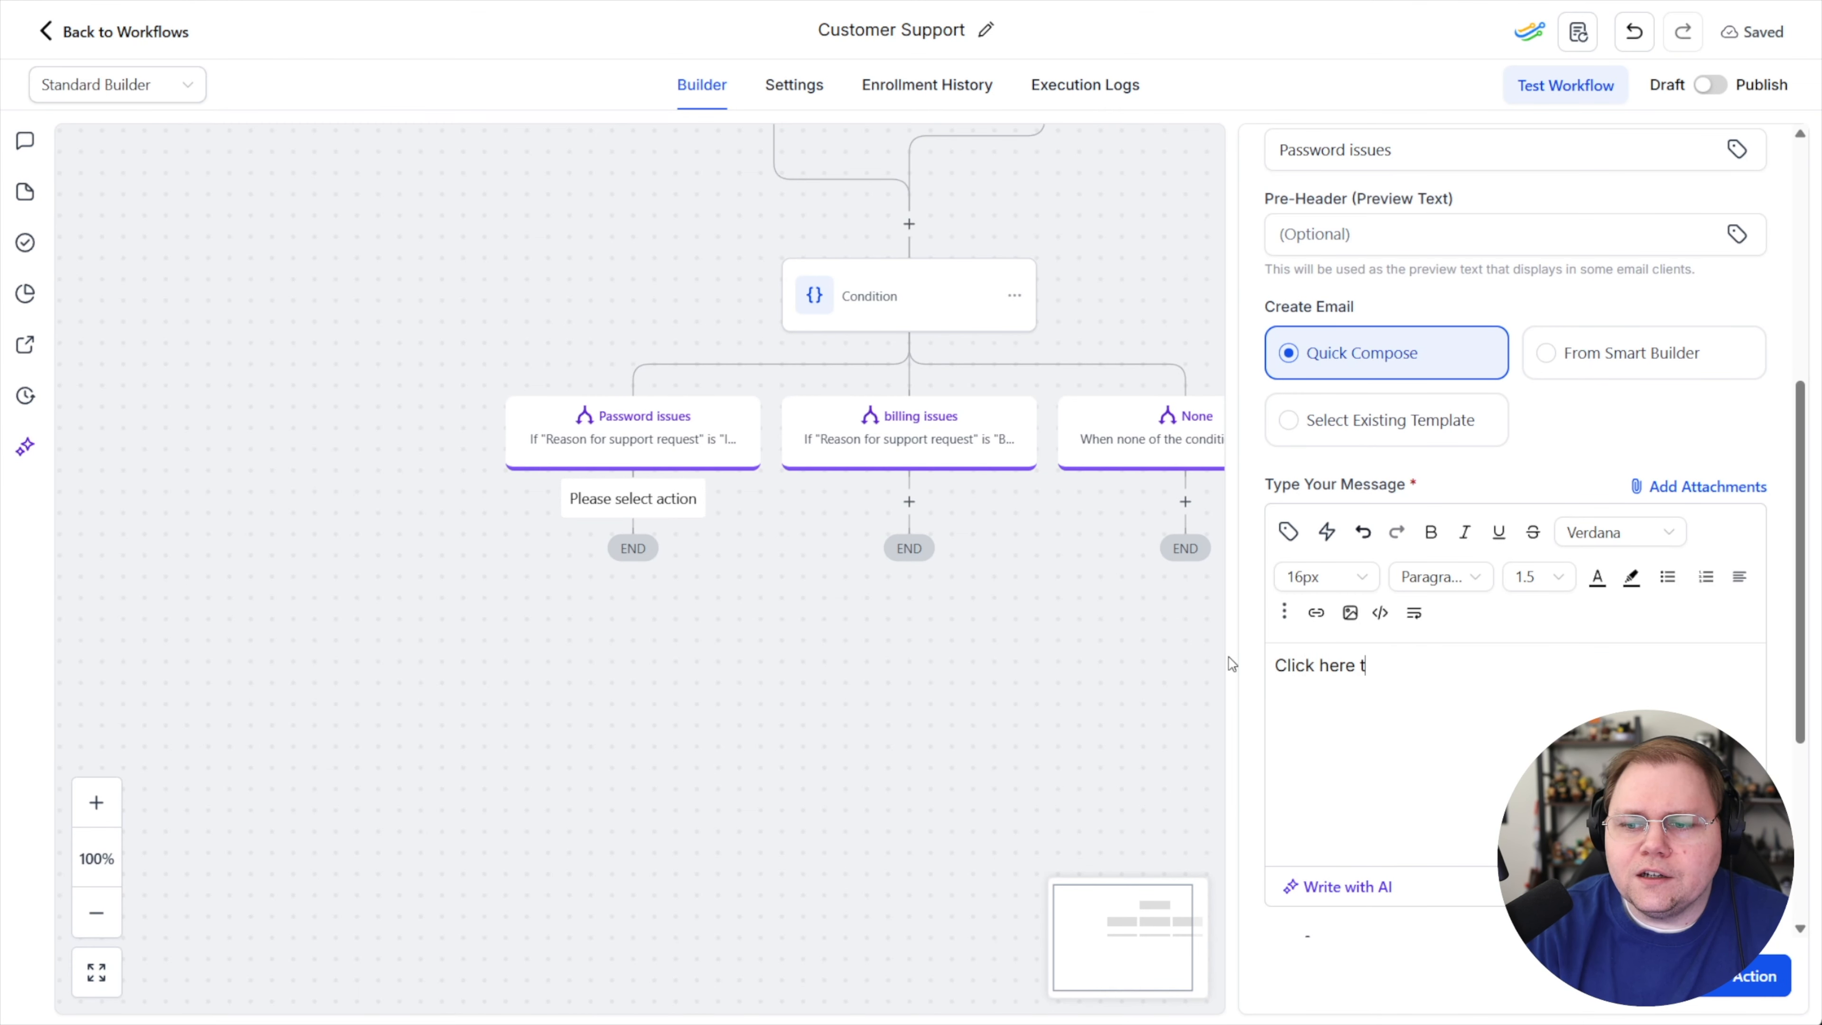
{"action": "type", "text": "o log in. This link wil"}
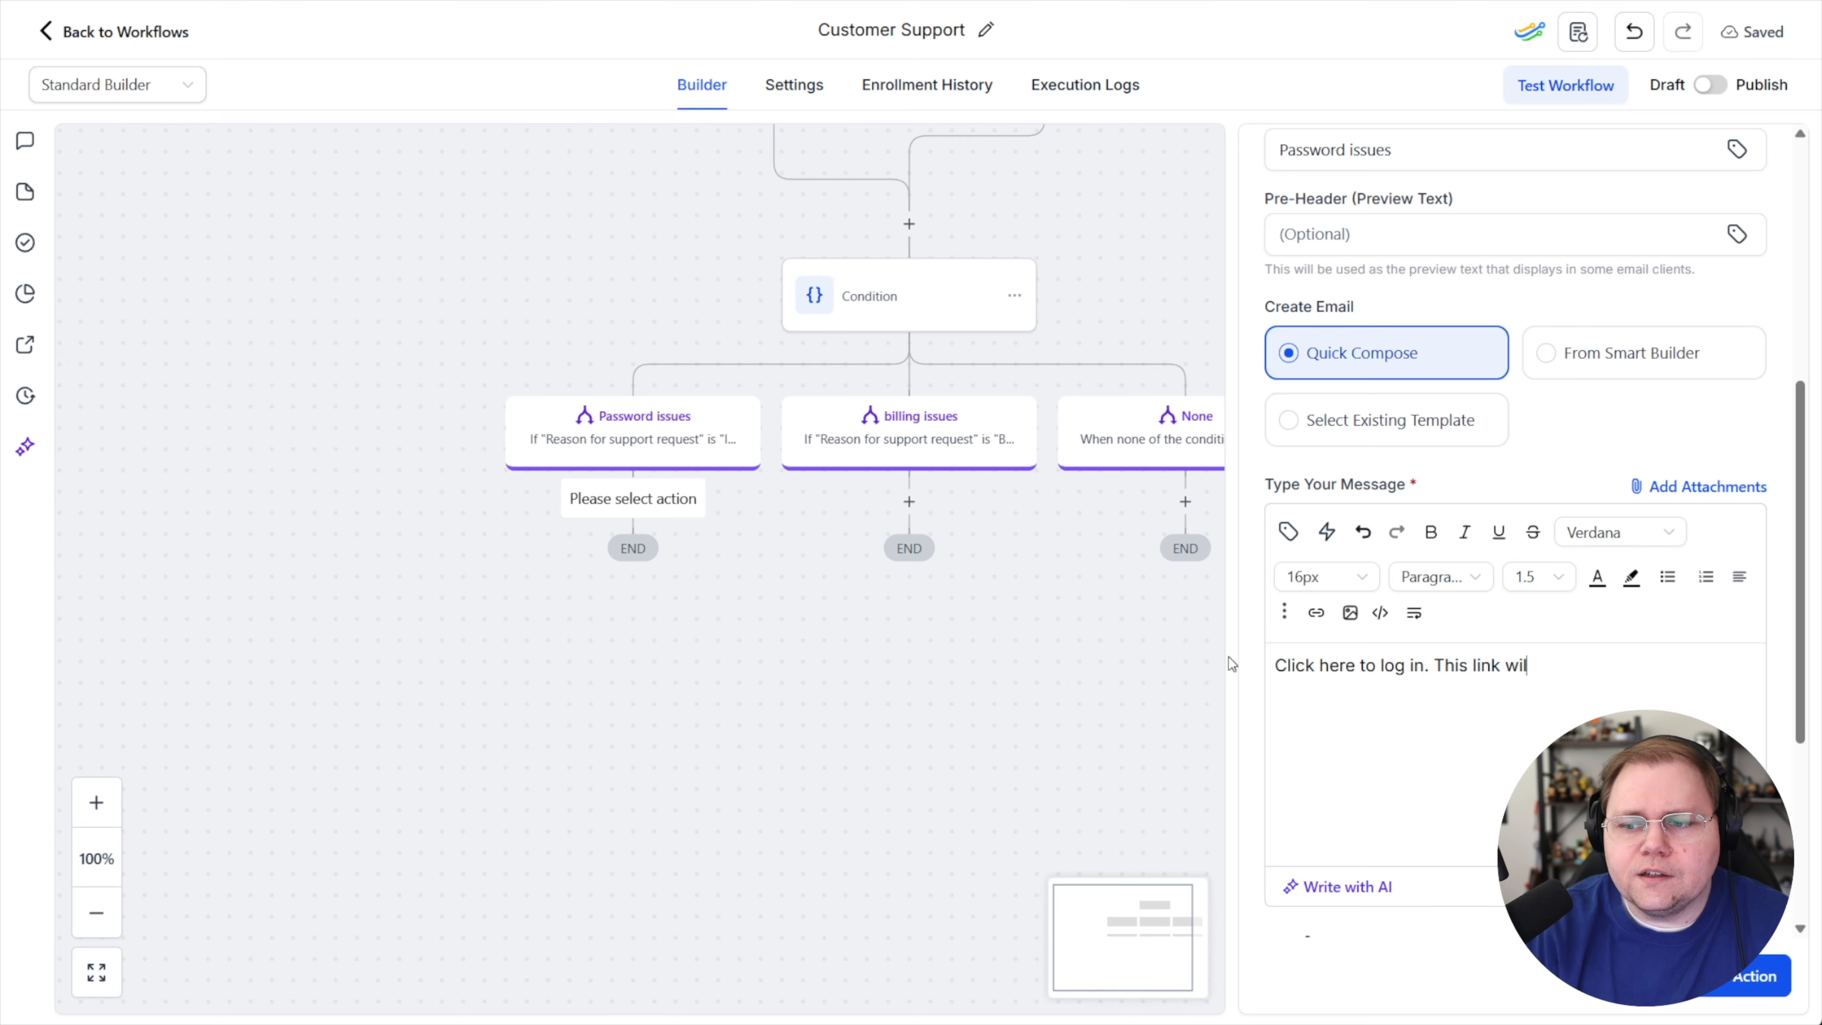
{"action": "type", "text": "l automatically log you"}
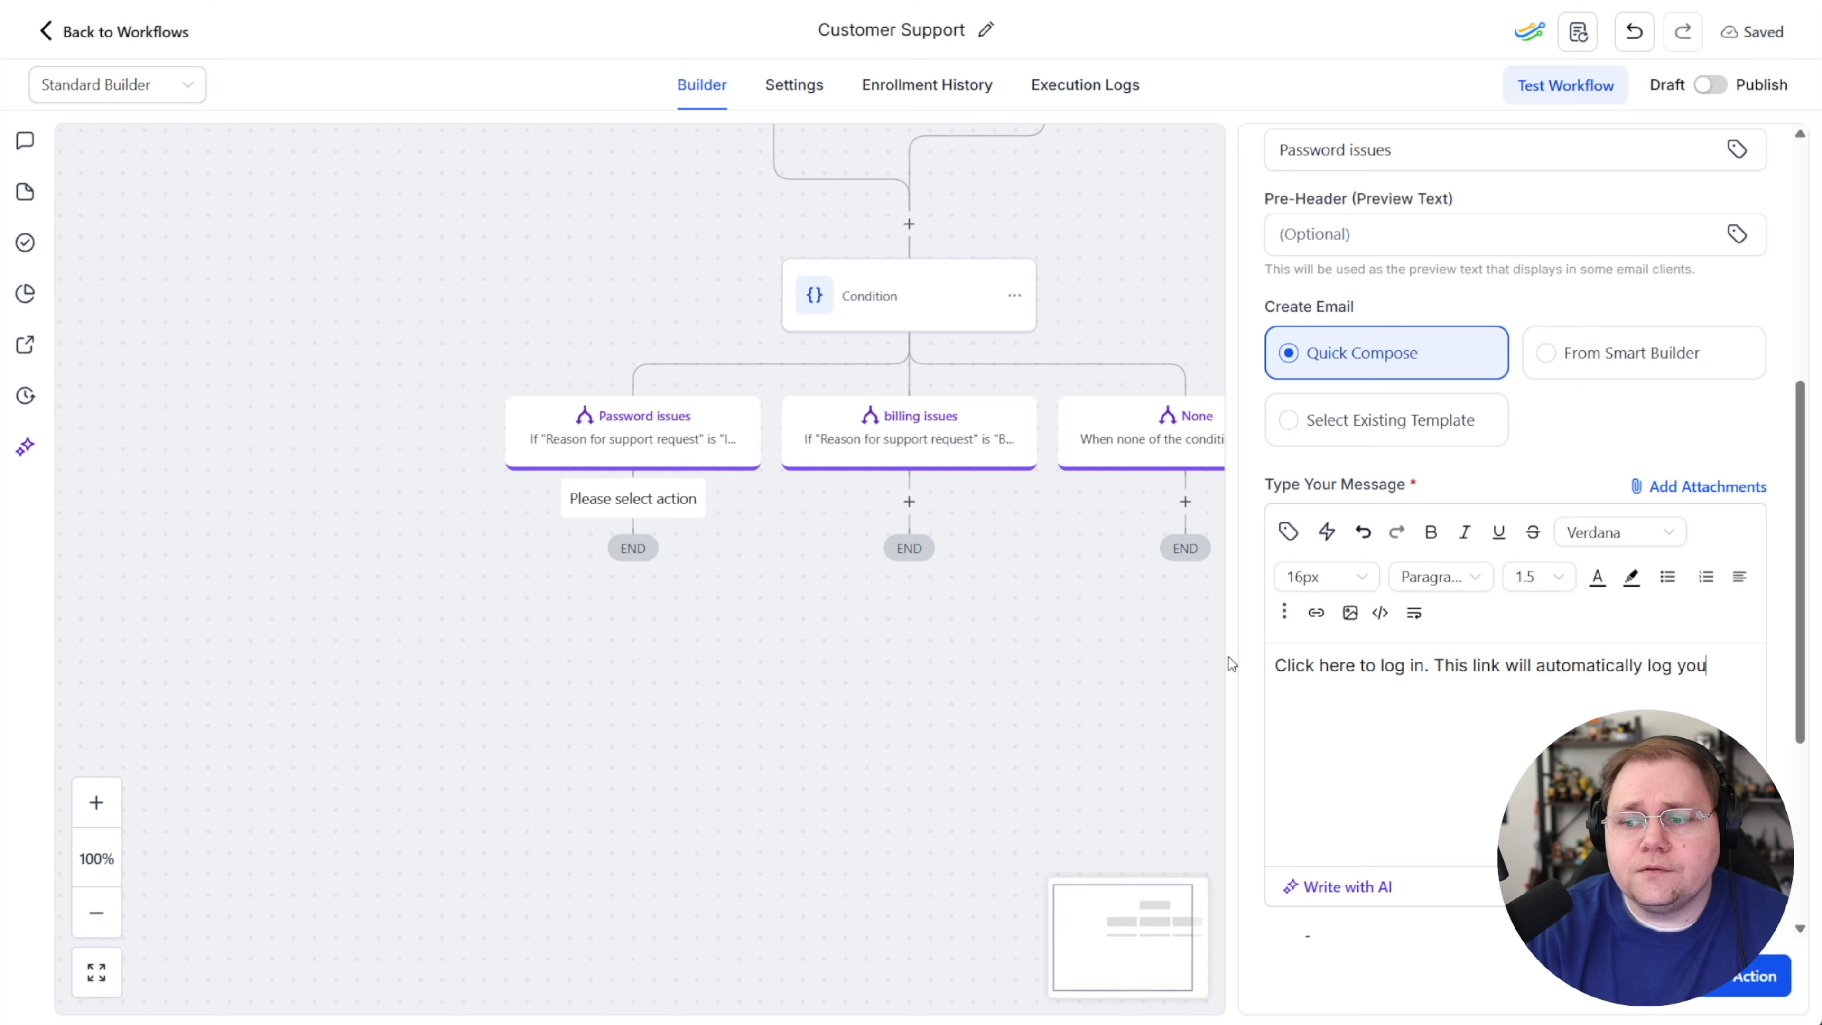
{"action": "type", "text": " in, and you can c"}
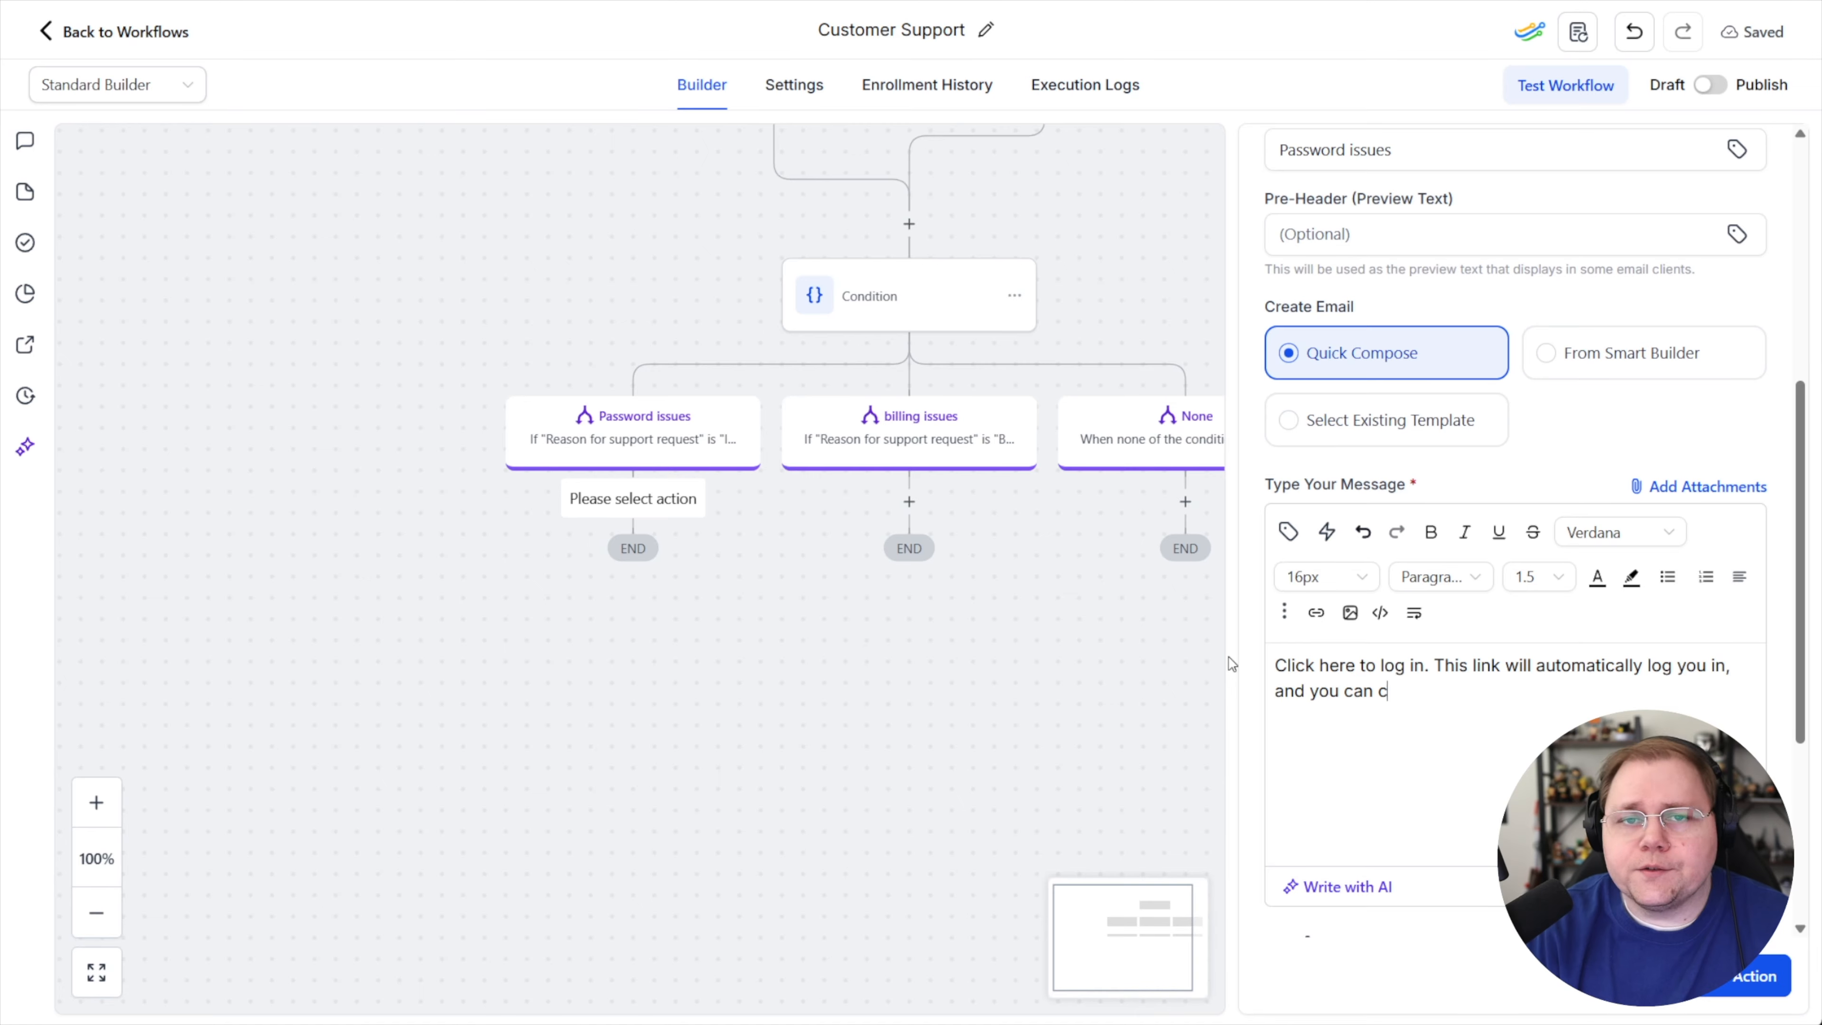
{"action": "type", "text": "hange your password from there."}
Insert the Client Portal Contact Login URL (Magic Link) value into the message and remove it again
{"action": "left_click_drag", "start_coordinate": [1275, 666], "coordinate": [1428, 666]}
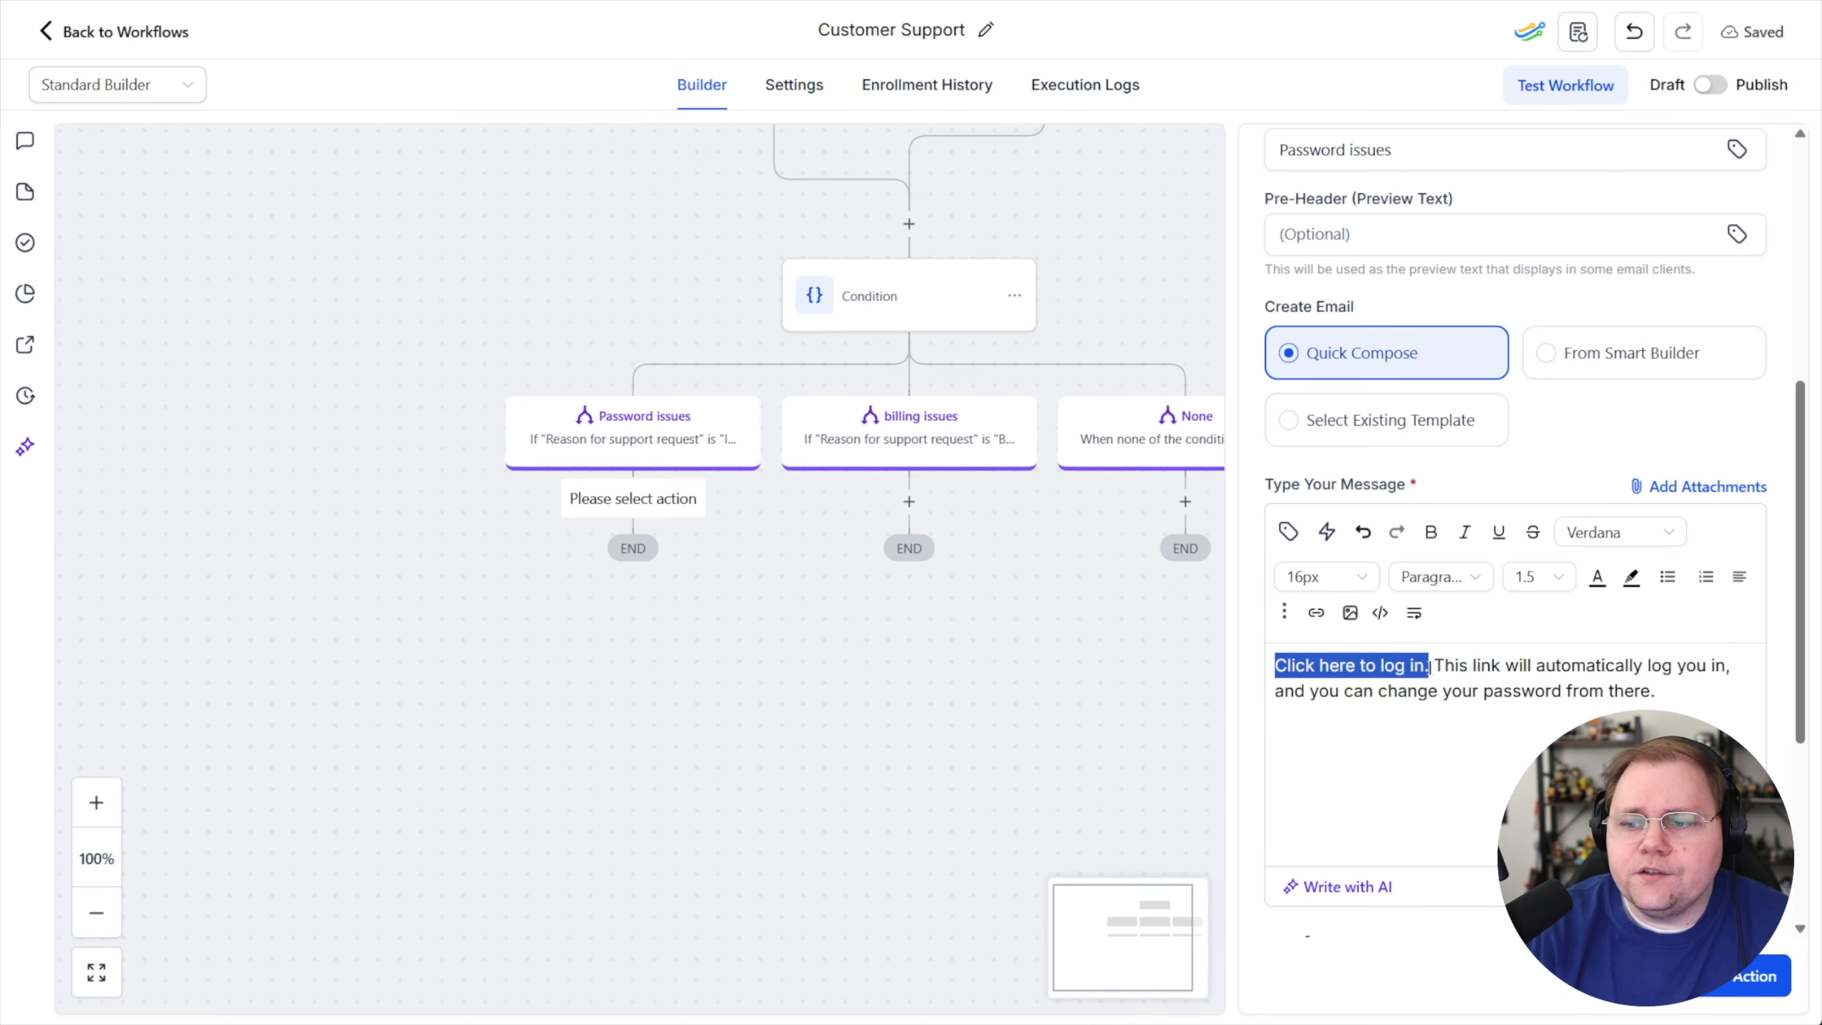
{"action": "left_click", "coordinate": [1288, 532]}
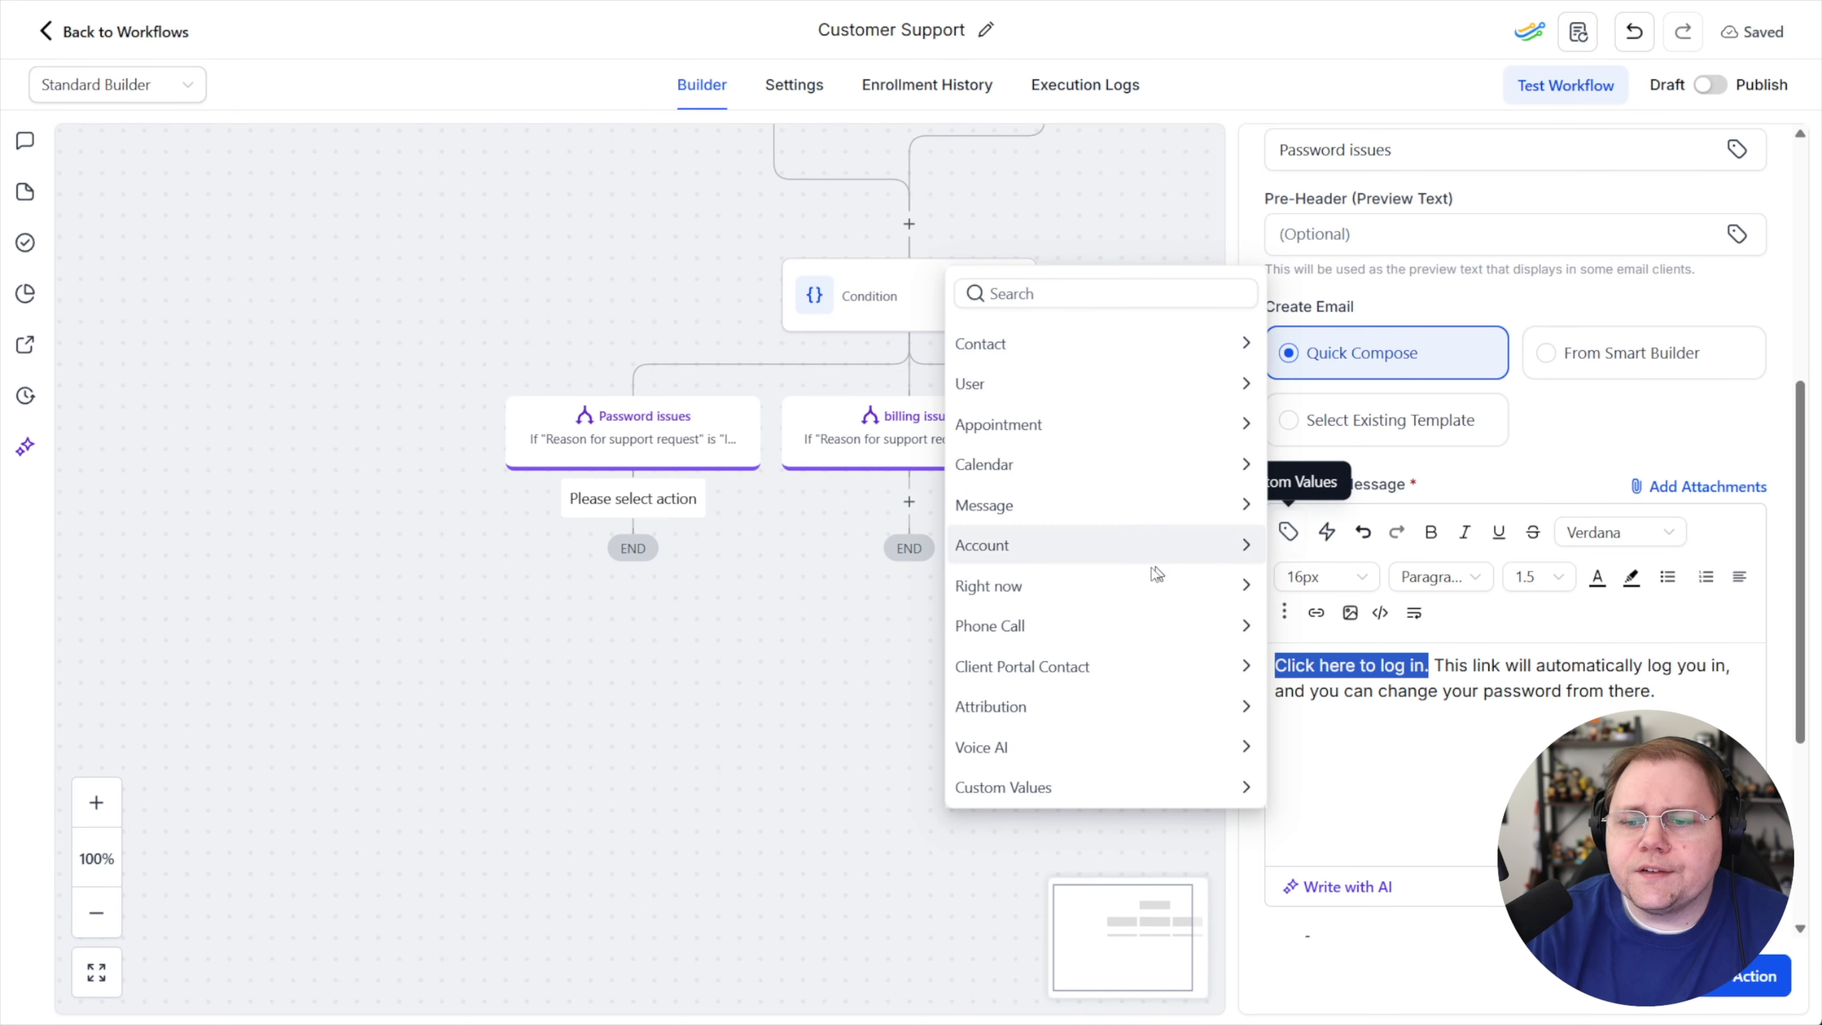
{"action": "left_click", "coordinate": [1420, 666]}
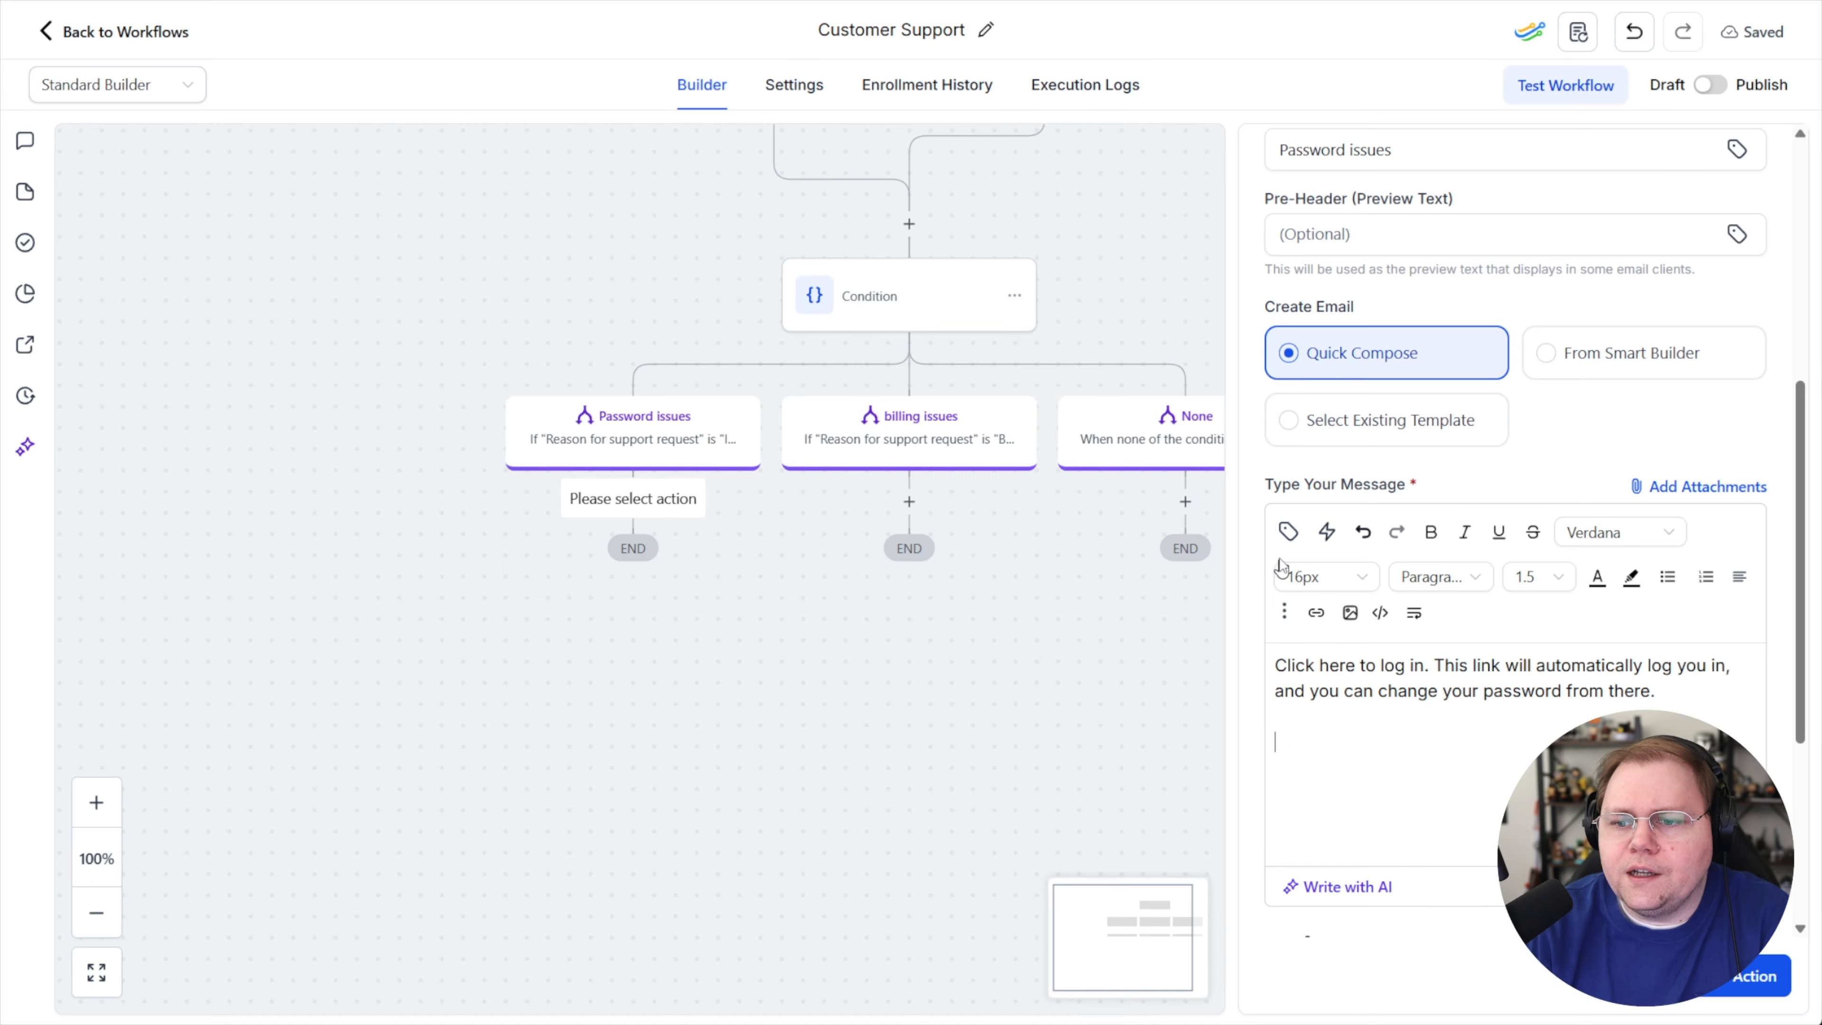
{"action": "left_click", "coordinate": [1288, 534]}
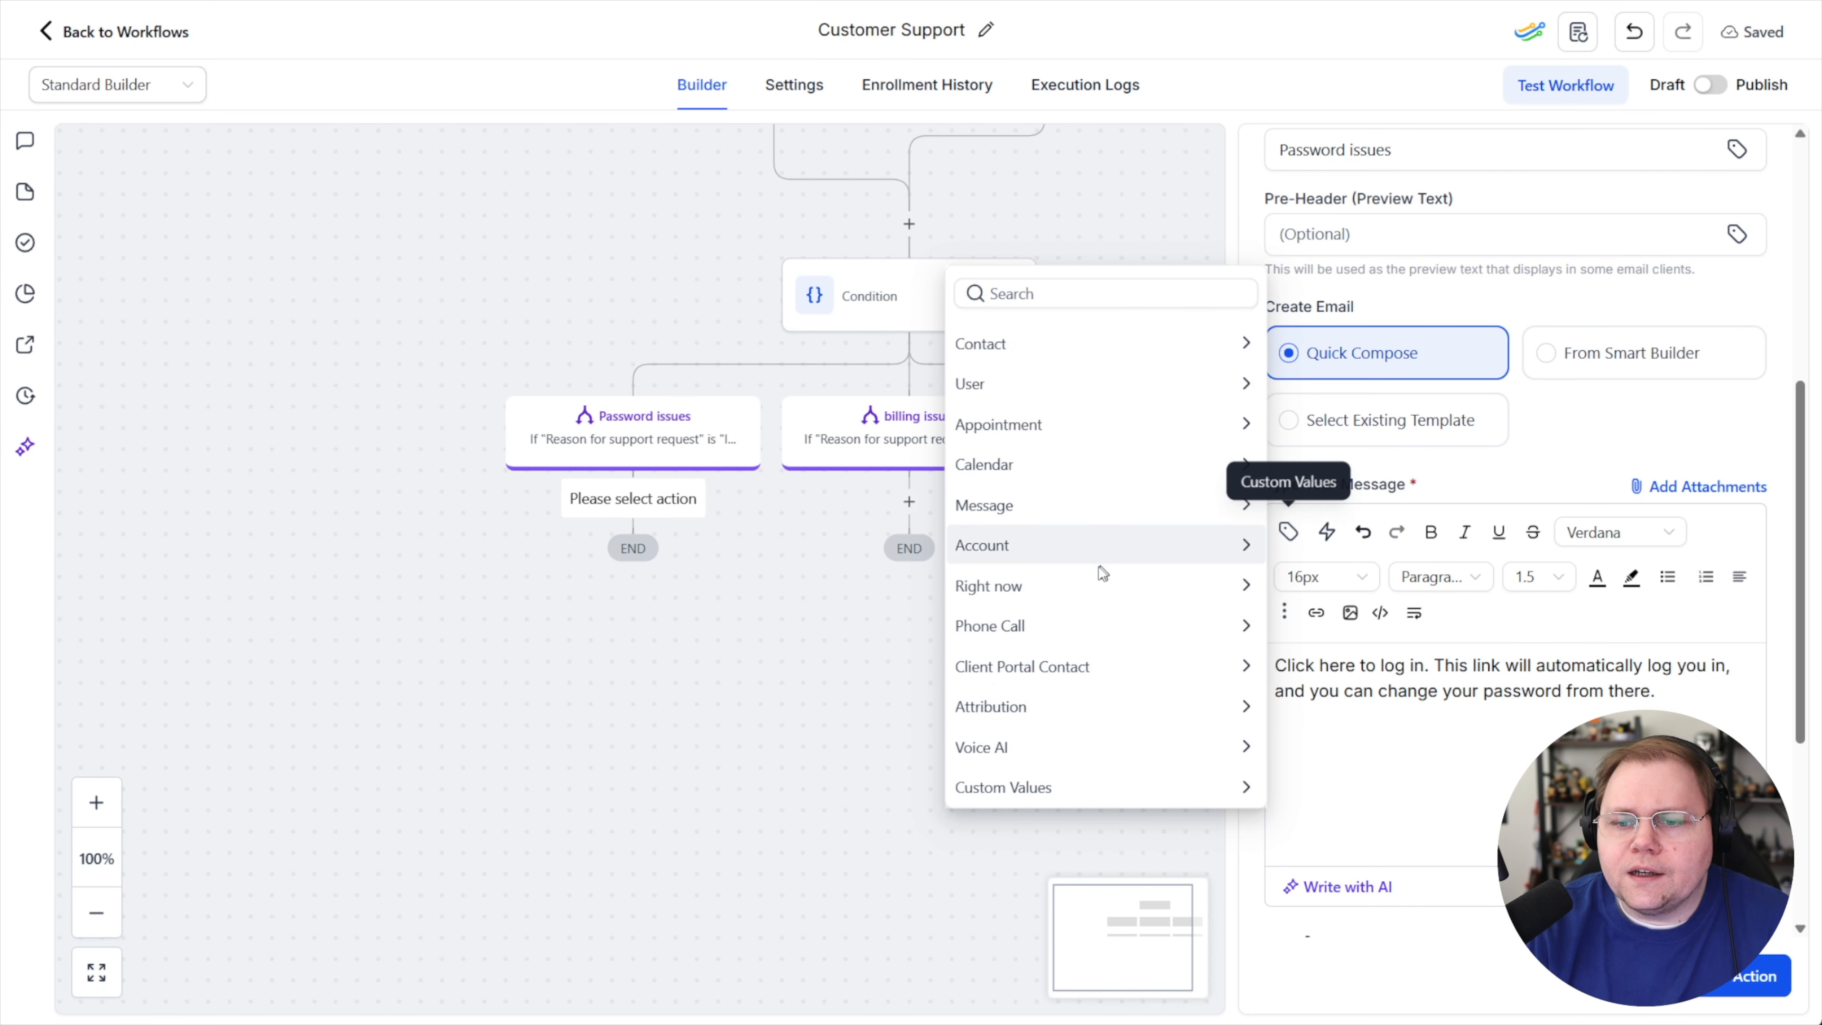
{"action": "left_click", "coordinate": [1097, 671]}
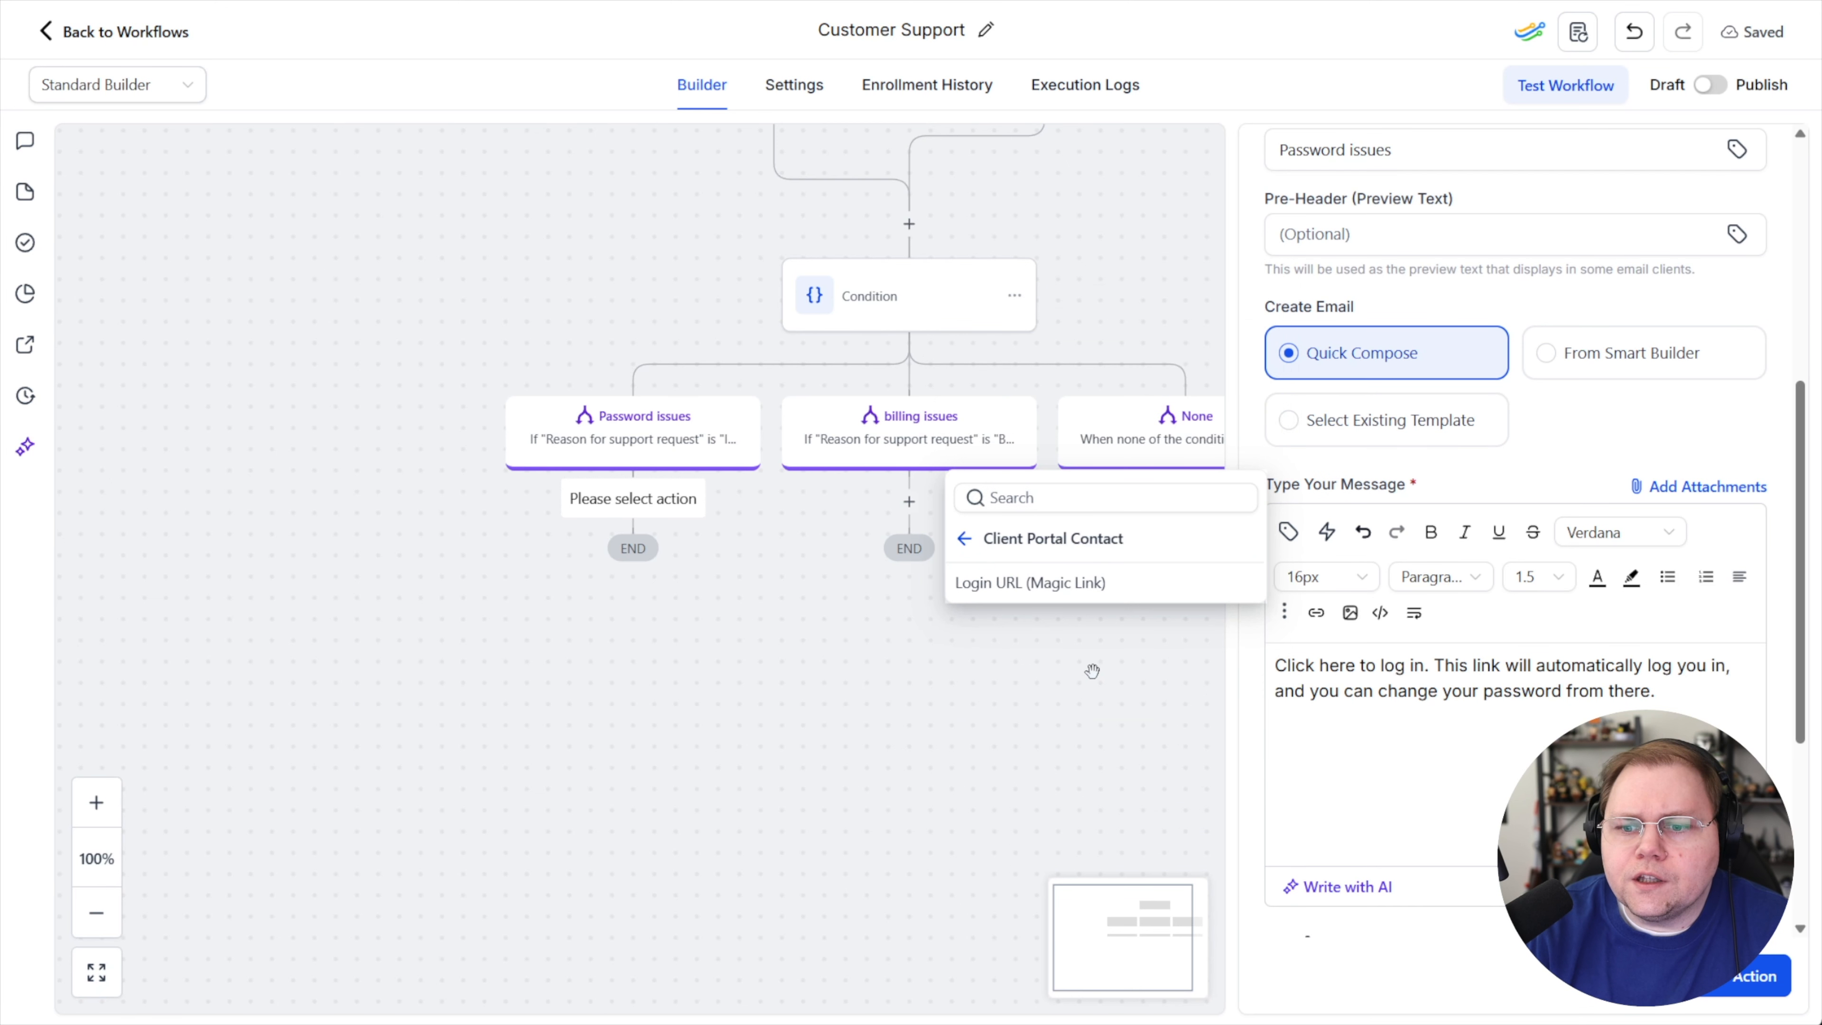
{"action": "left_click", "coordinate": [1040, 582]}
{"action": "left_click_drag", "start_coordinate": [1542, 743], "coordinate": [1270, 741]}
{"action": "key", "text": "ctrl+c"}
{"action": "key", "text": "BackSpace"}
Link the text "Click here to log in." to {{membership_contact.login_url}} opening in a new window, and save the email action
{"action": "left_click_drag", "start_coordinate": [1429, 668], "coordinate": [1274, 668]}
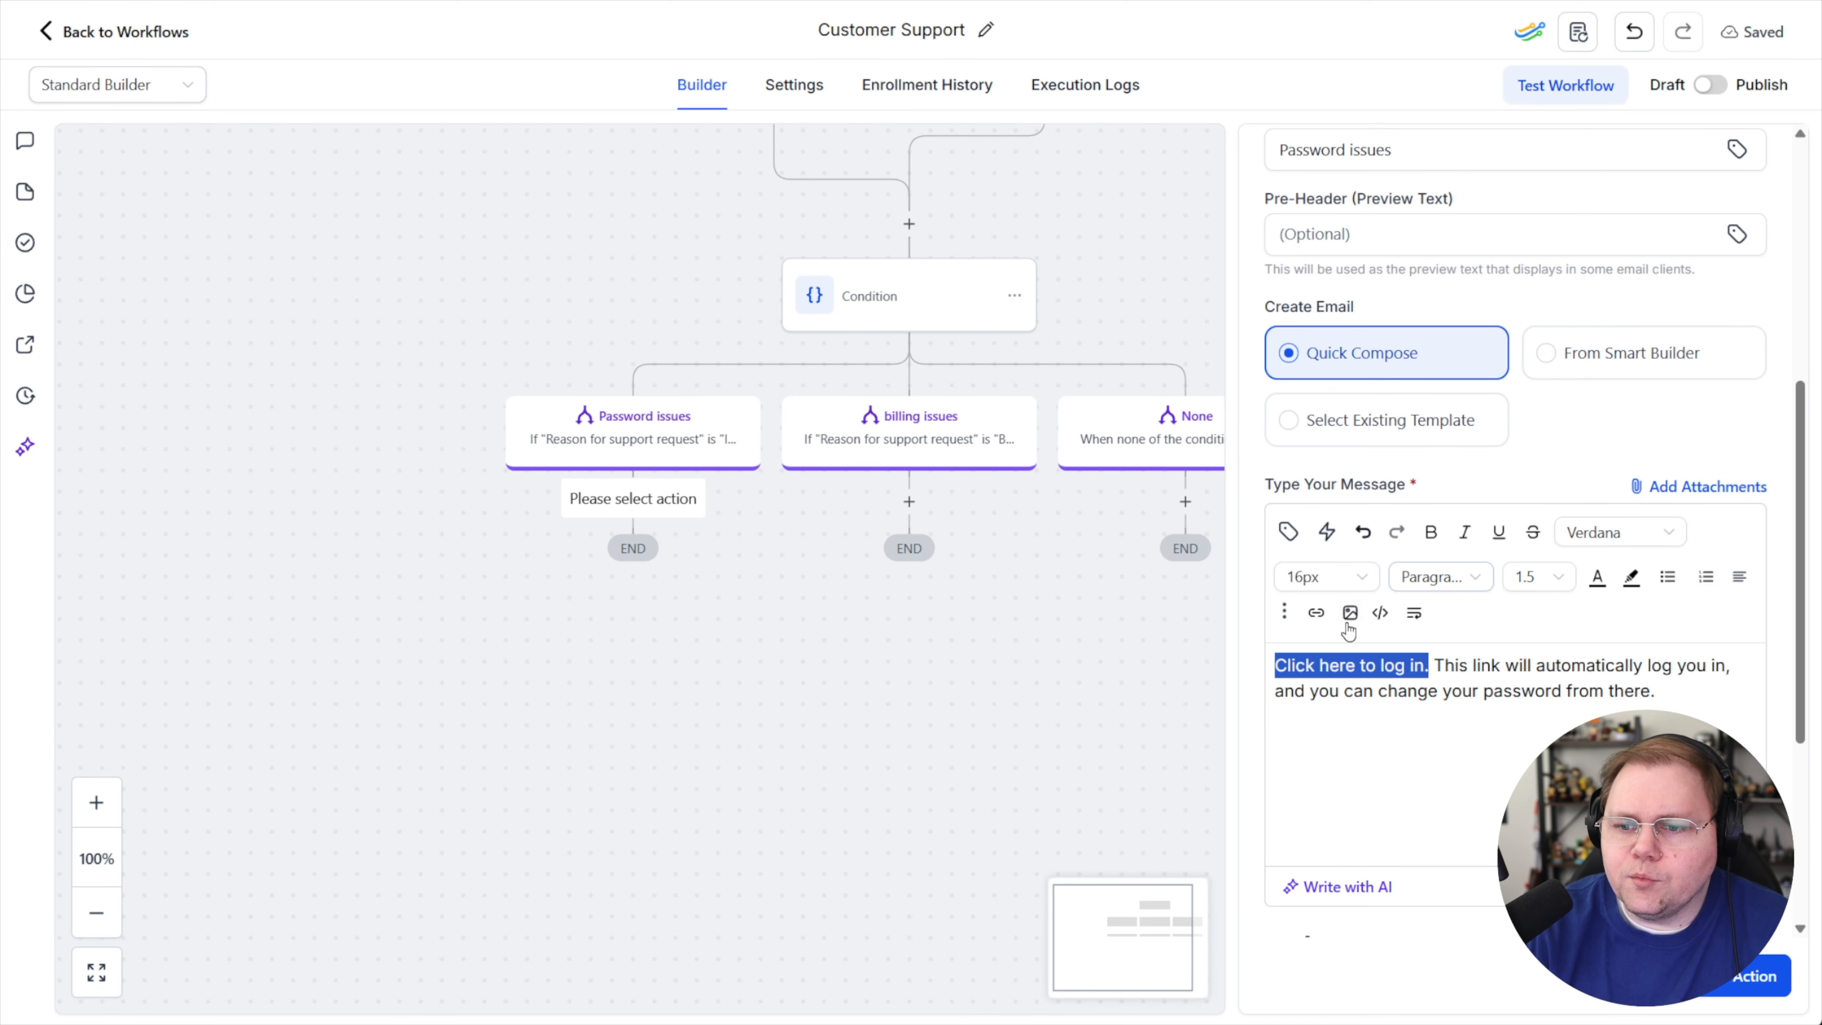
{"action": "left_click", "coordinate": [1316, 612]}
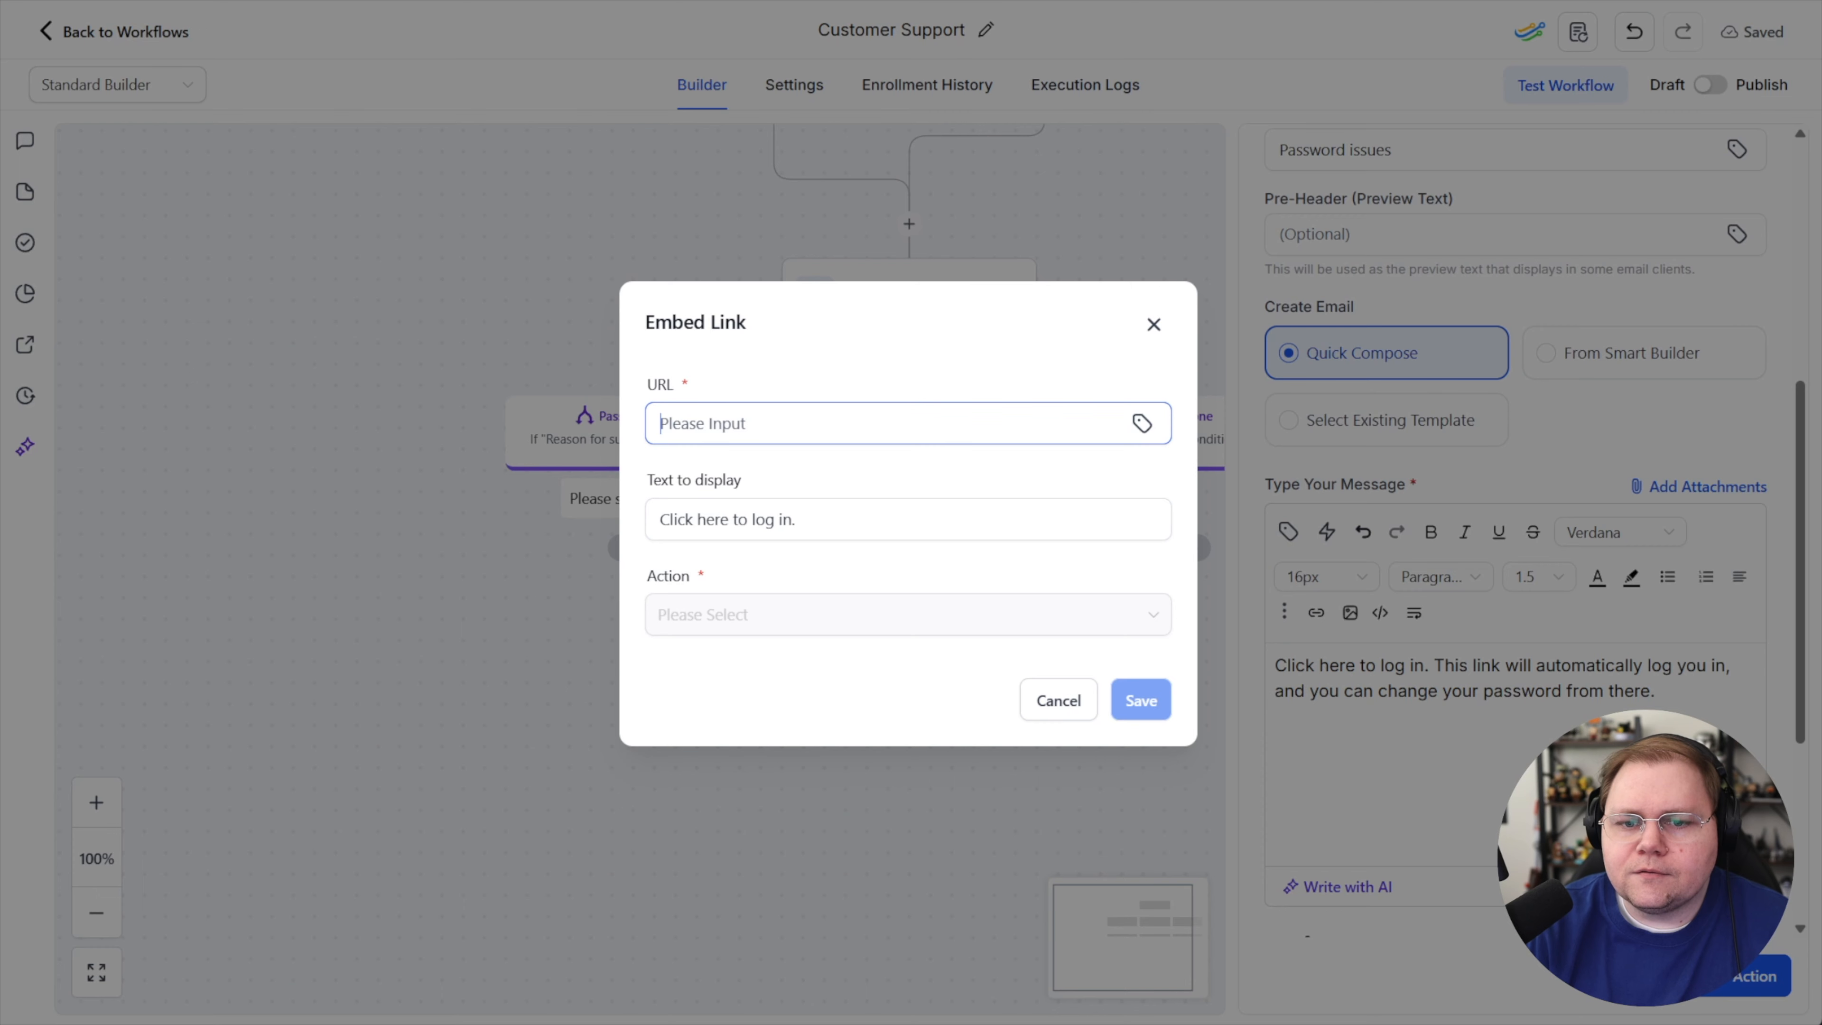
{"action": "key", "text": "ctrl+v"}
{"action": "left_click", "coordinate": [1148, 704]}
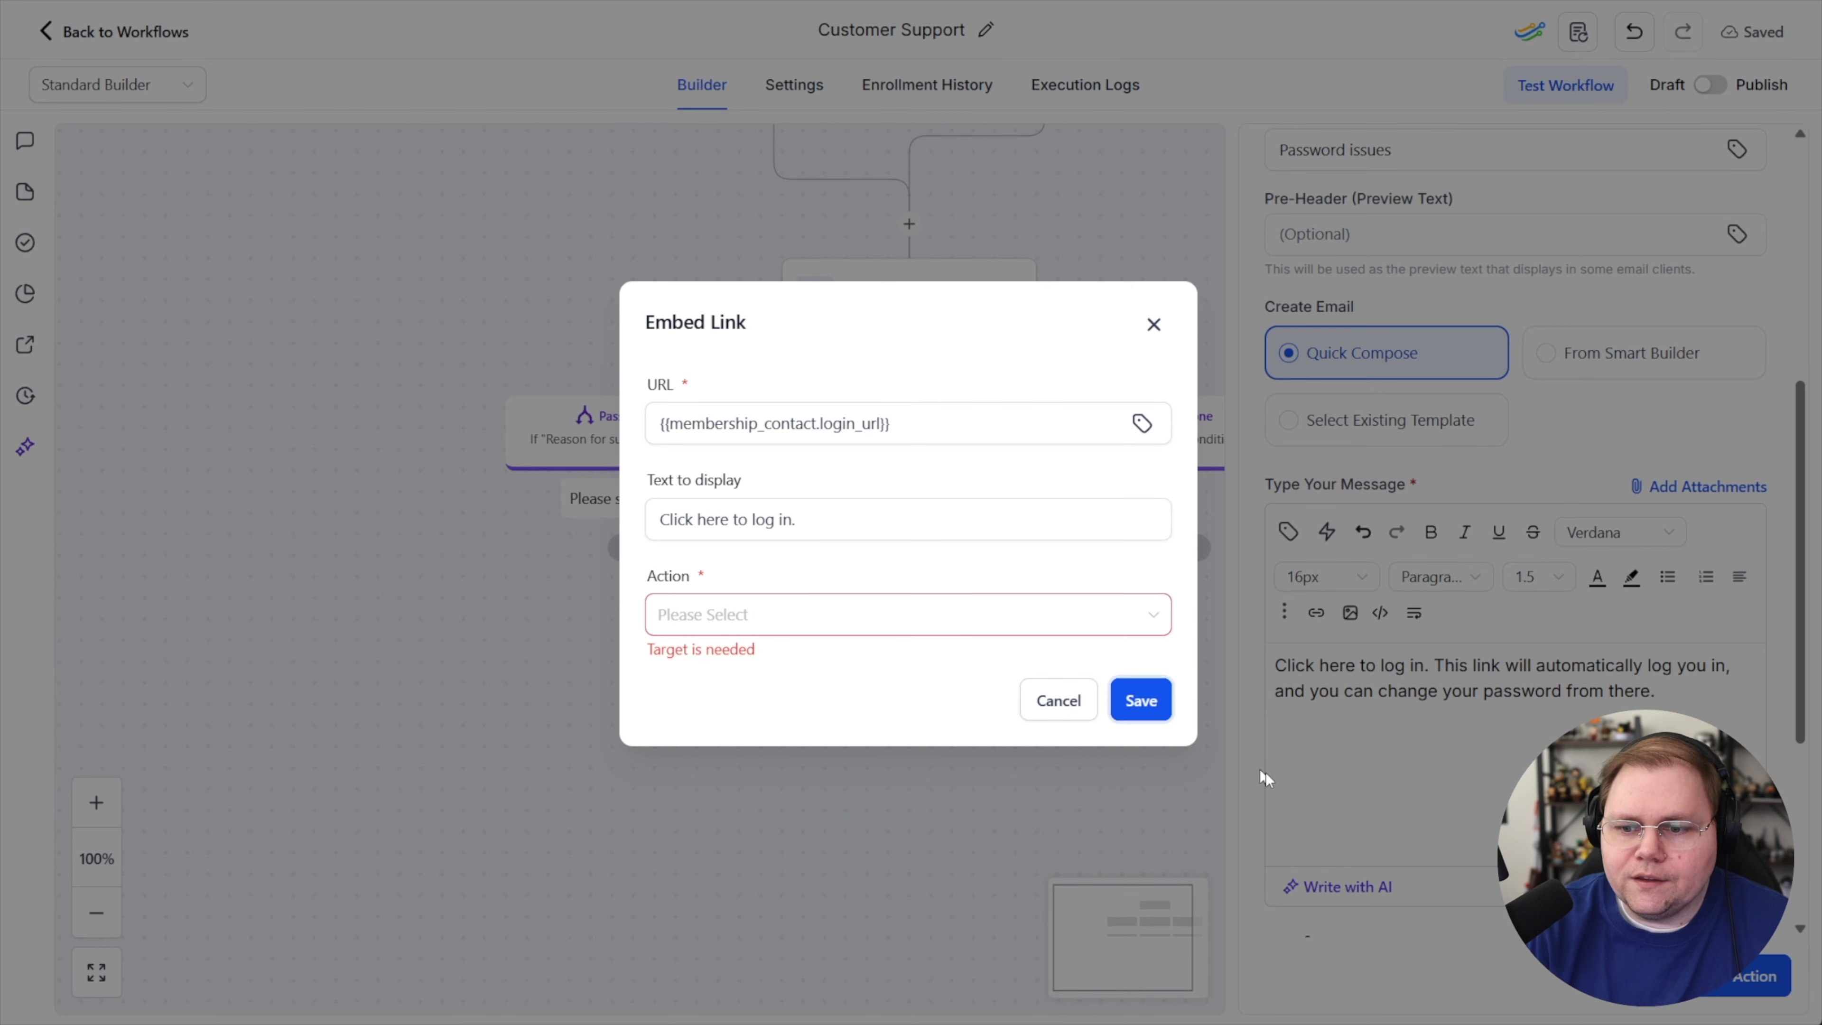
{"action": "left_click", "coordinate": [859, 625]}
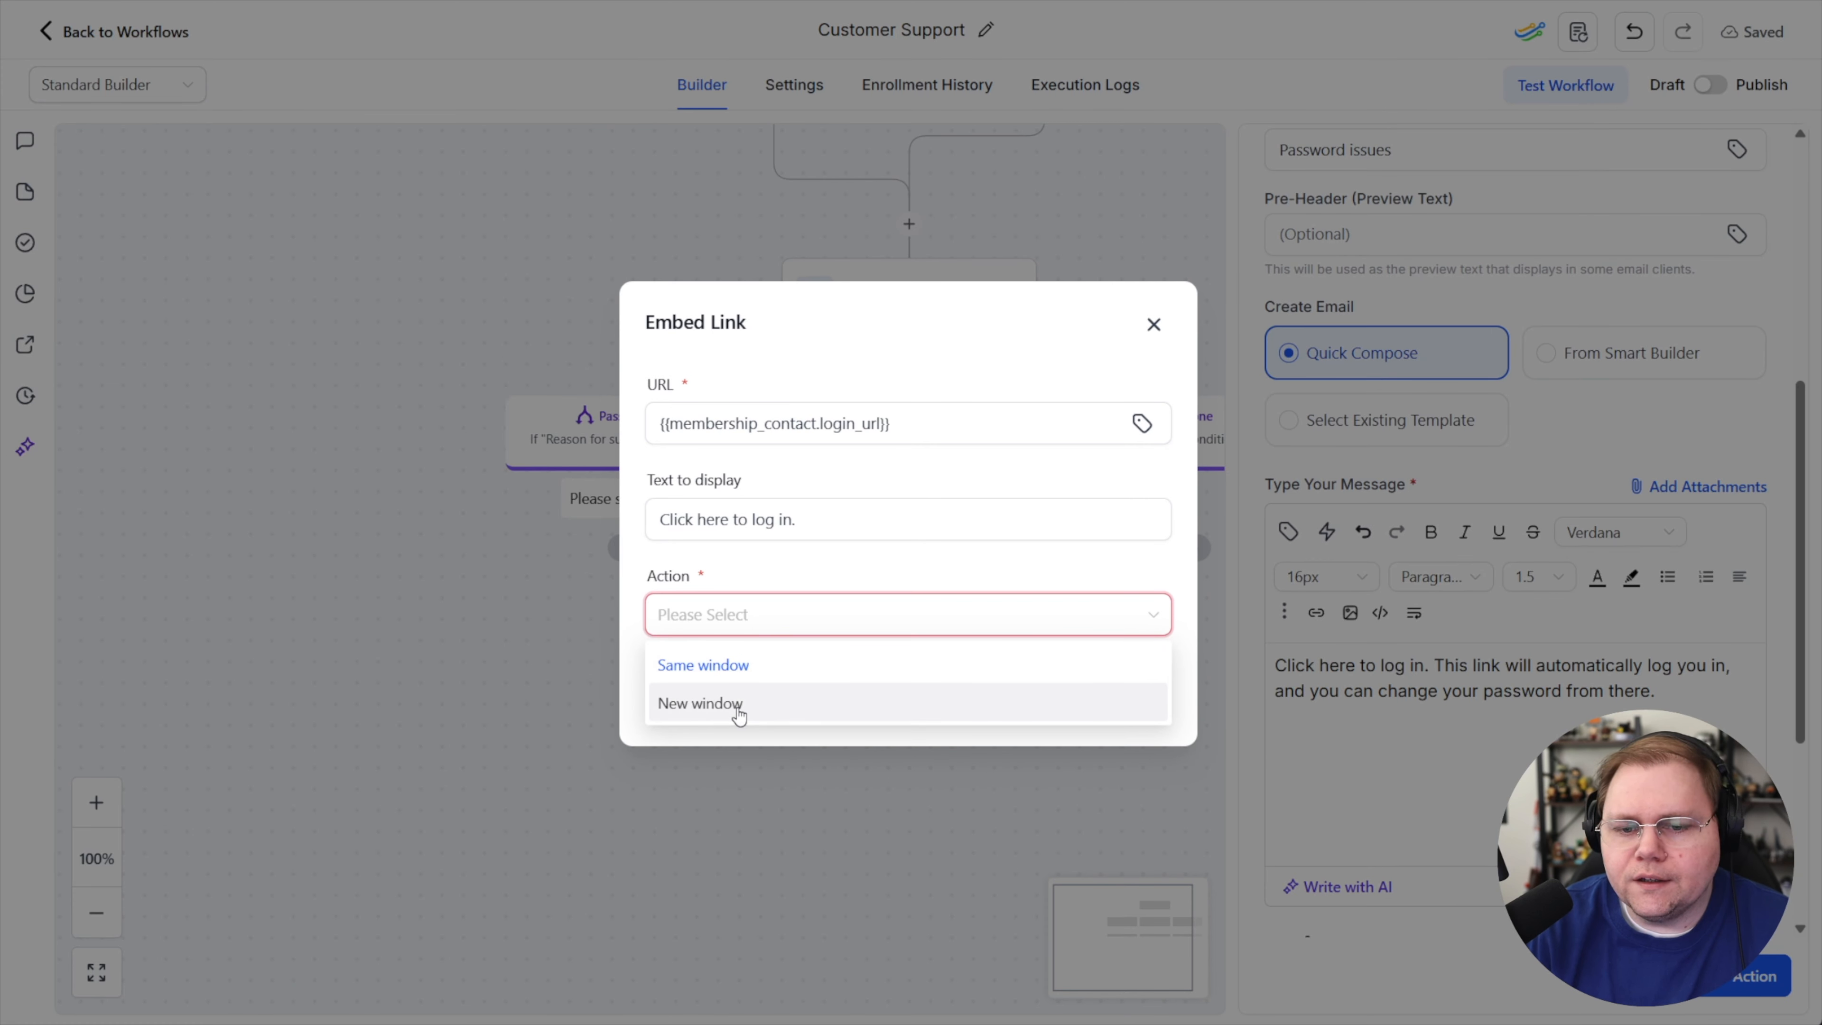
{"action": "left_click", "coordinate": [948, 702]}
{"action": "left_click", "coordinate": [1144, 701]}
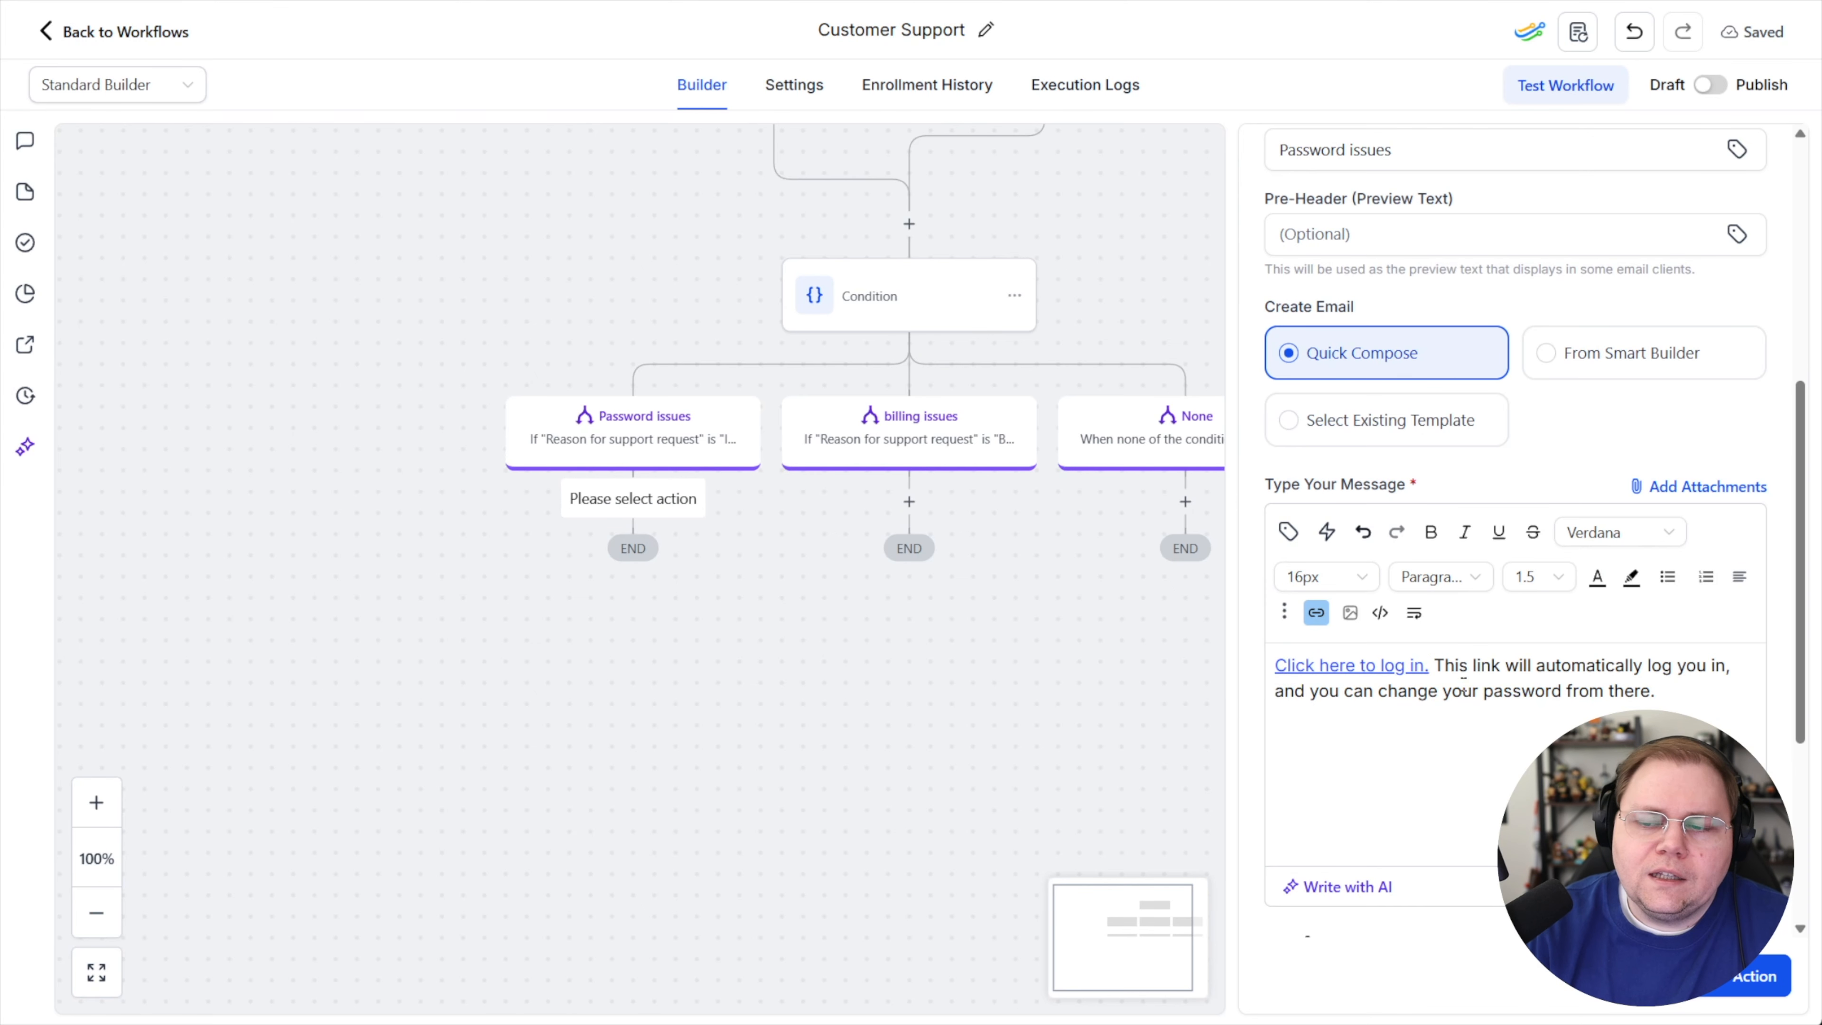
{"action": "left_click", "coordinate": [1725, 994]}
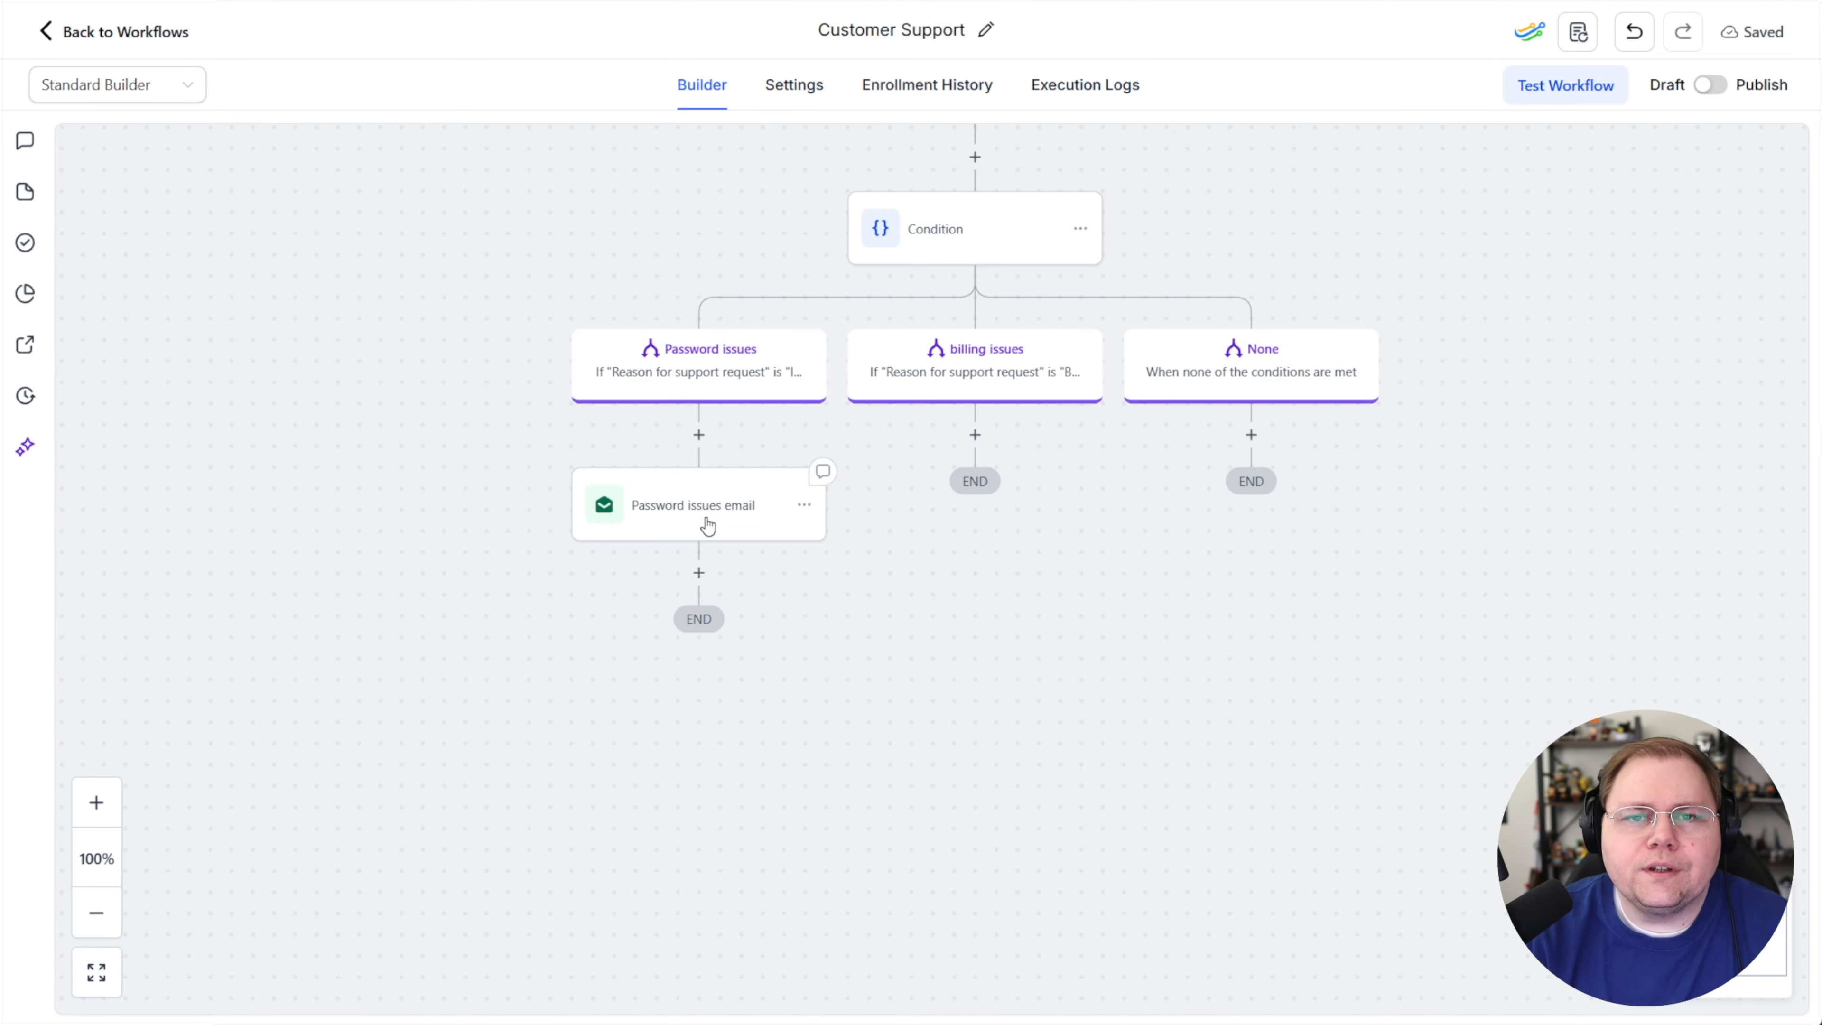
Add a Wait step after the password email that waits for a contact reply to the Password issues email
{"action": "left_click", "coordinate": [699, 572]}
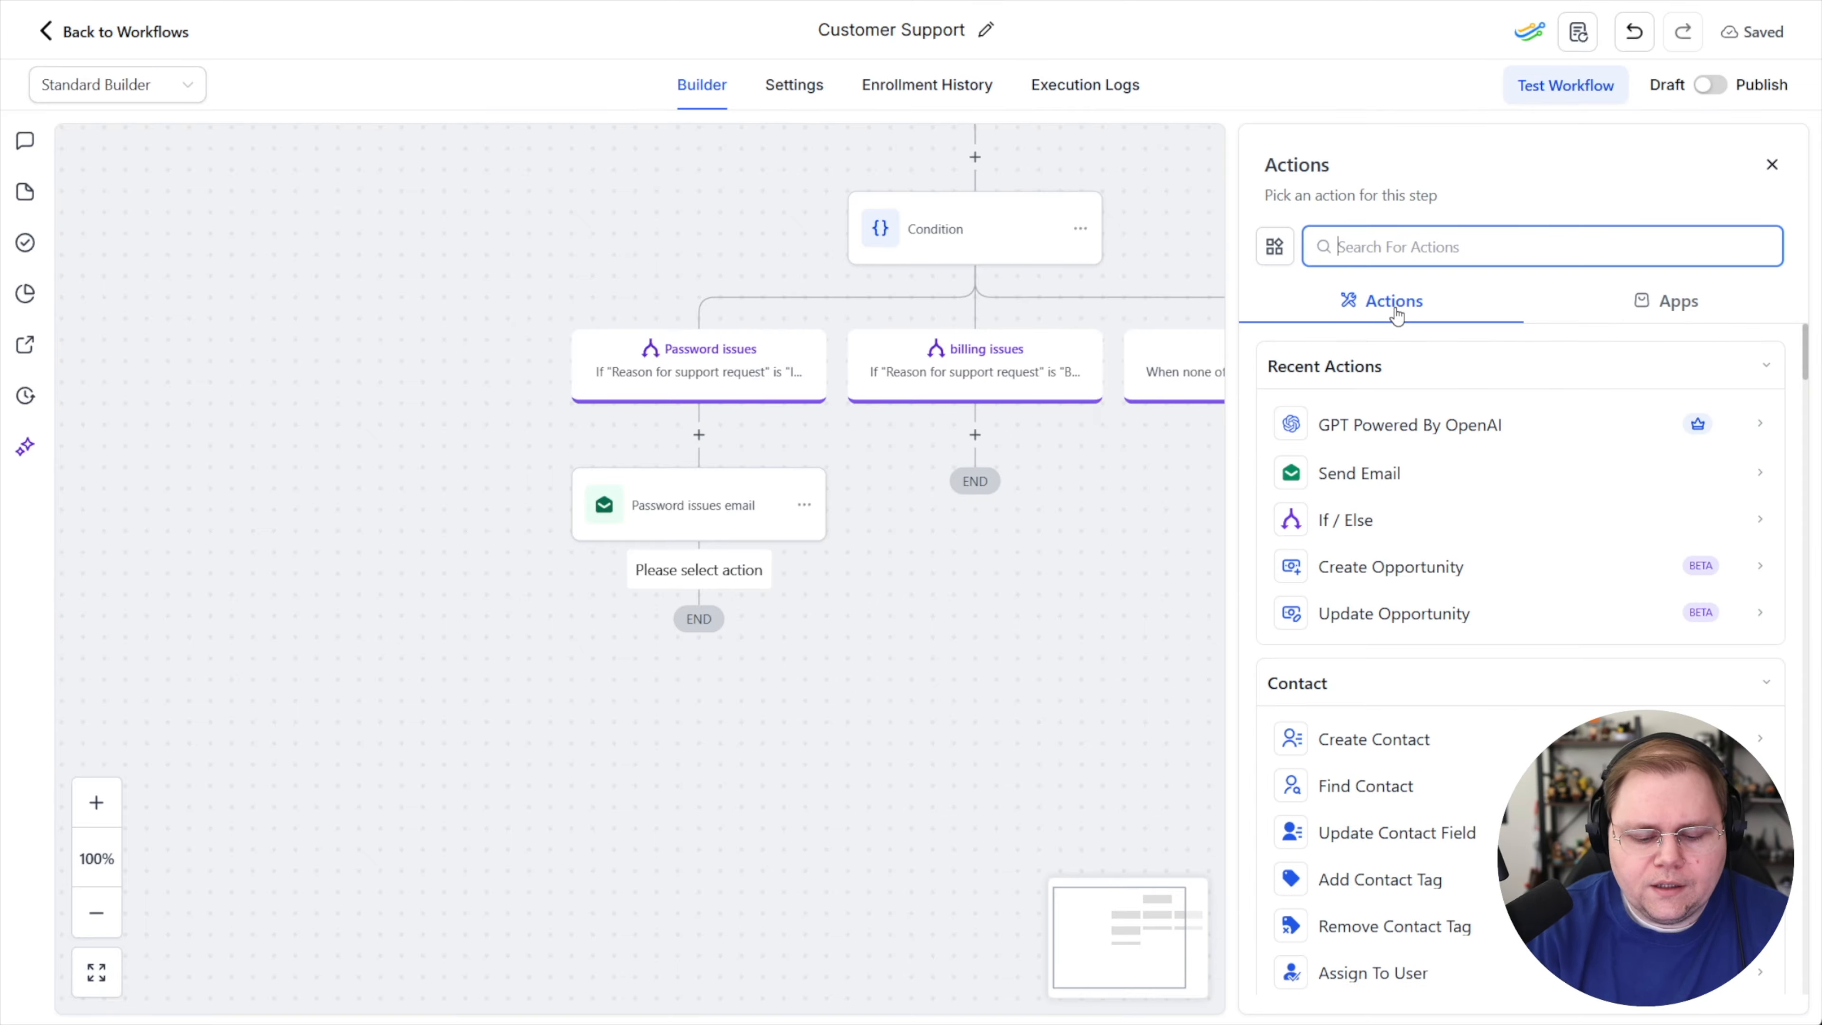
{"action": "type", "text": "wait"}
{"action": "left_click", "coordinate": [1336, 422]}
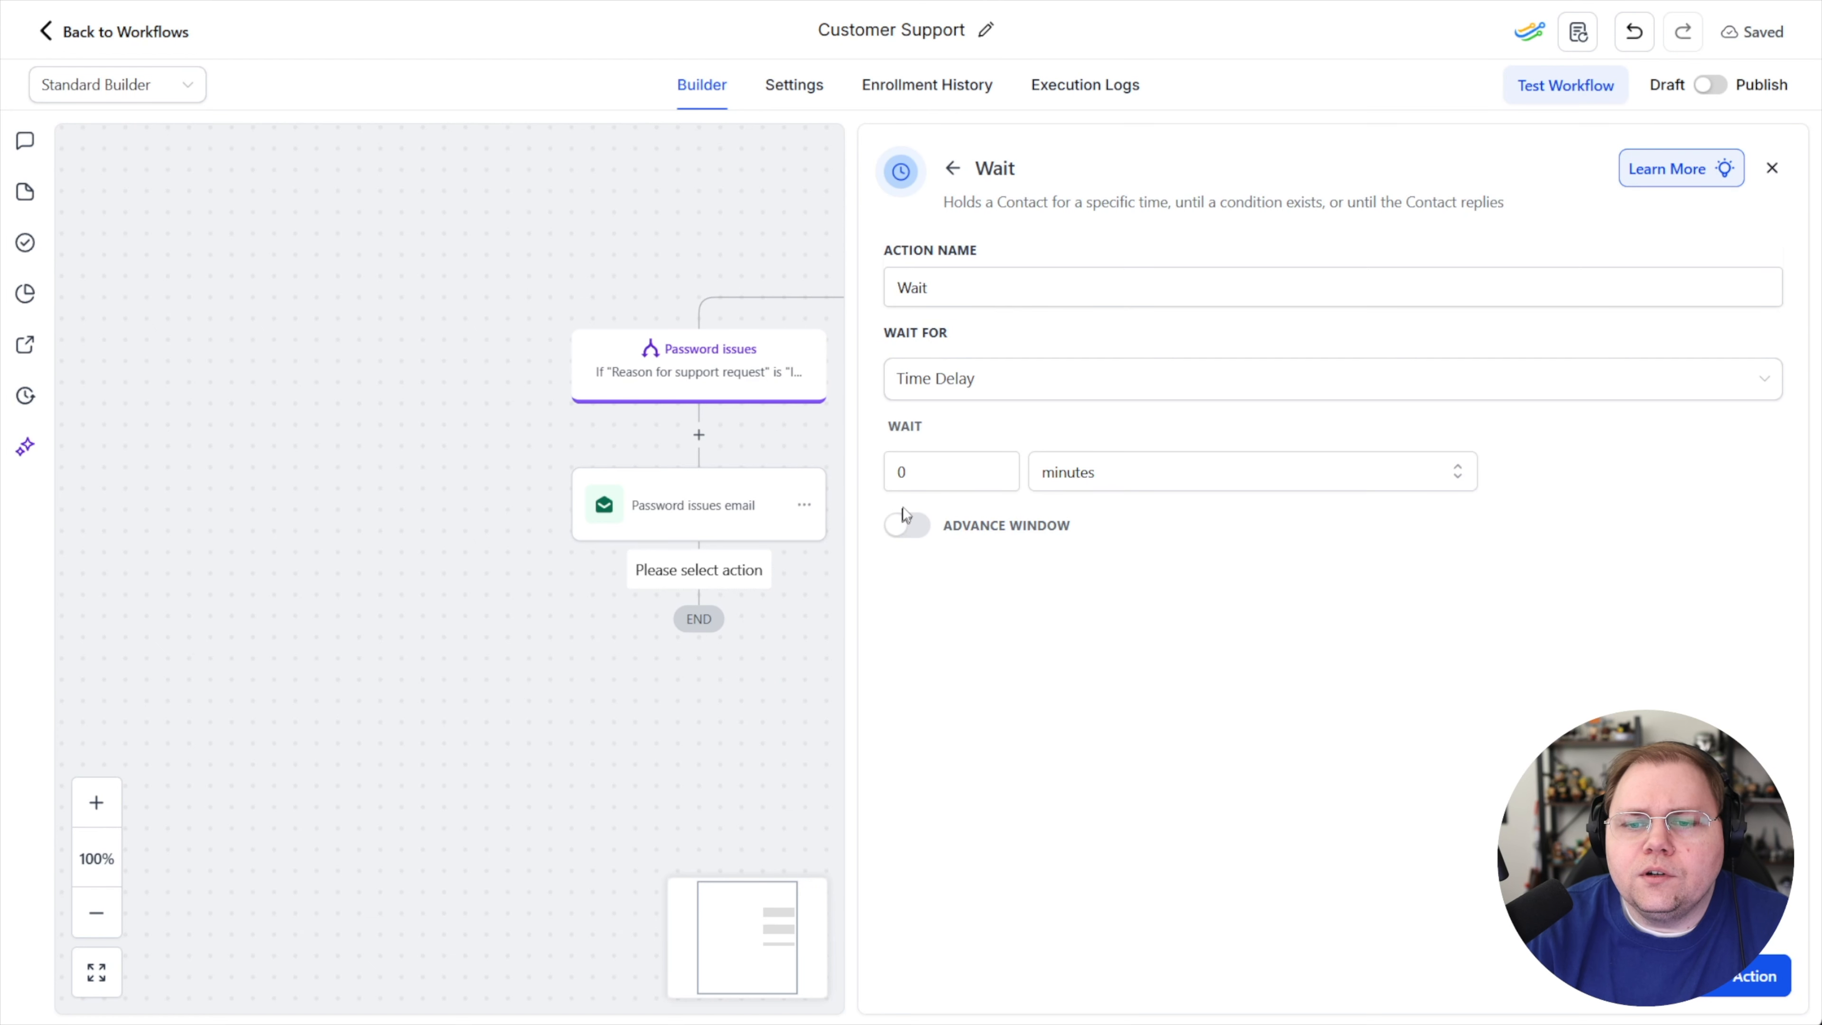
{"action": "left_click", "coordinate": [1104, 479]}
{"action": "left_click", "coordinate": [984, 379]}
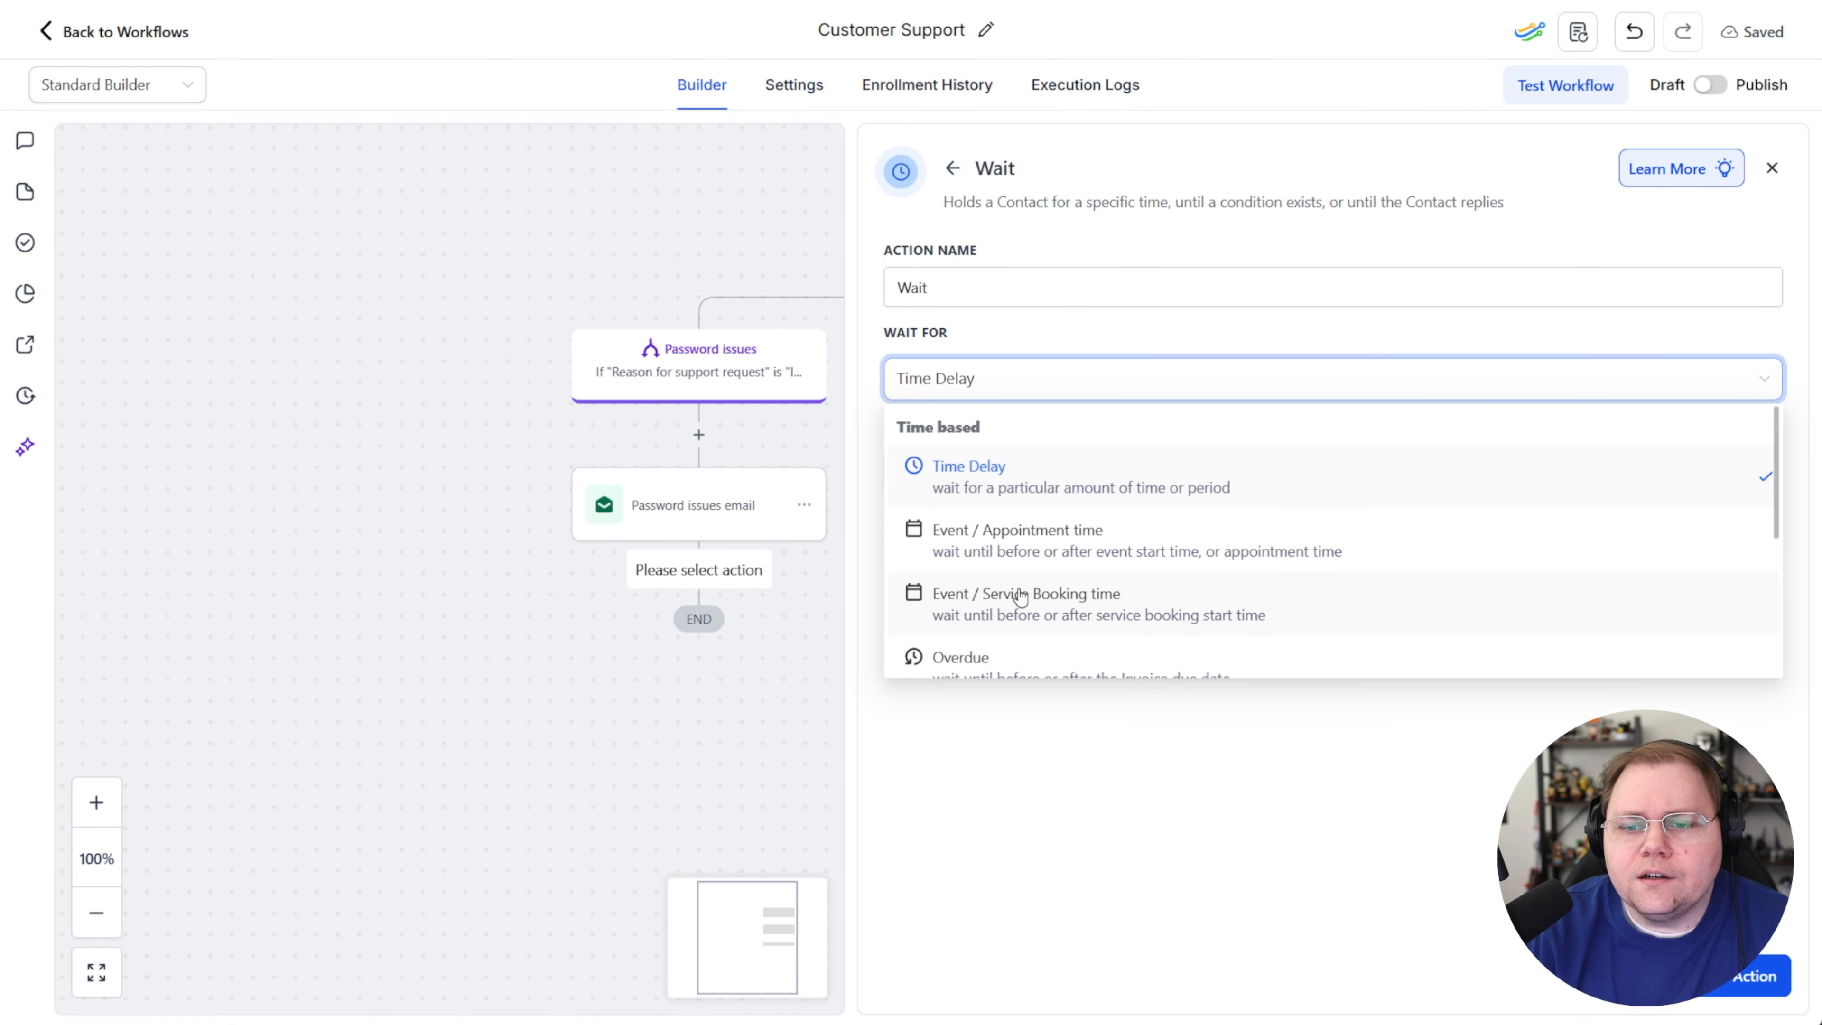
{"action": "scroll", "coordinate": [1012, 596], "scroll_direction": "down", "scroll_amount": 4}
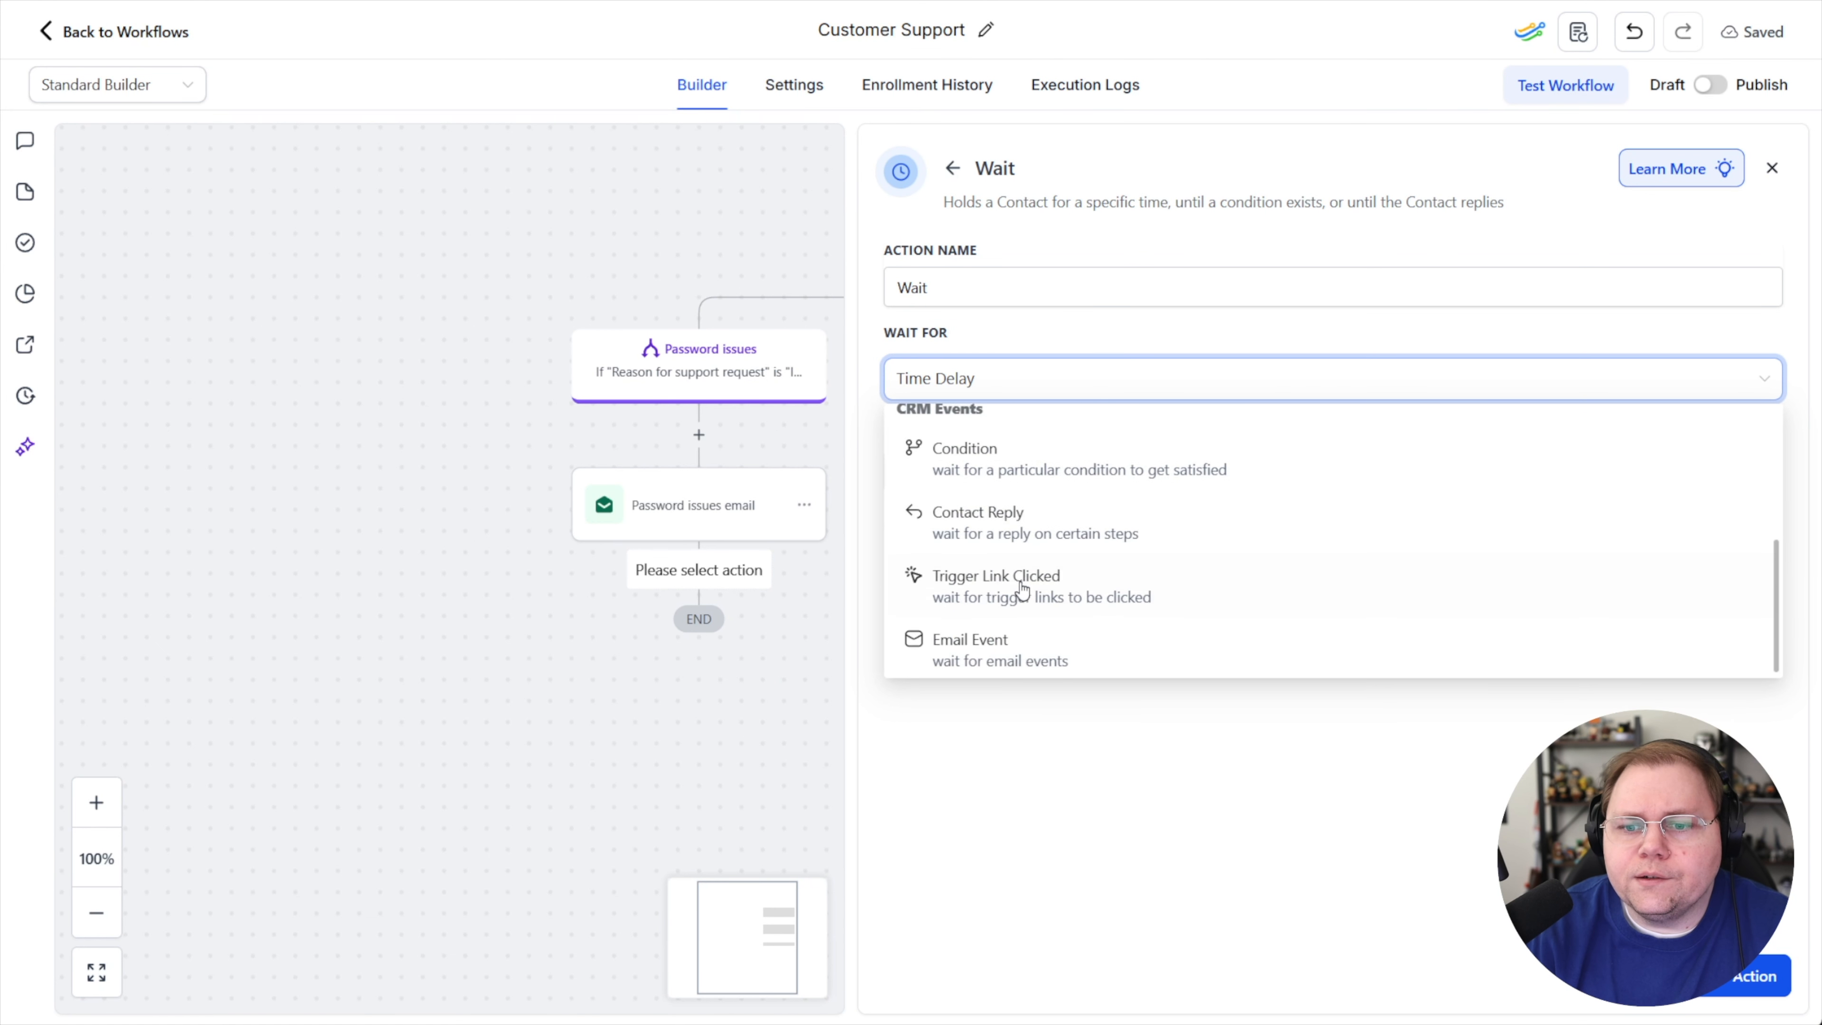
{"action": "left_click", "coordinate": [977, 528]}
{"action": "left_click", "coordinate": [960, 485]}
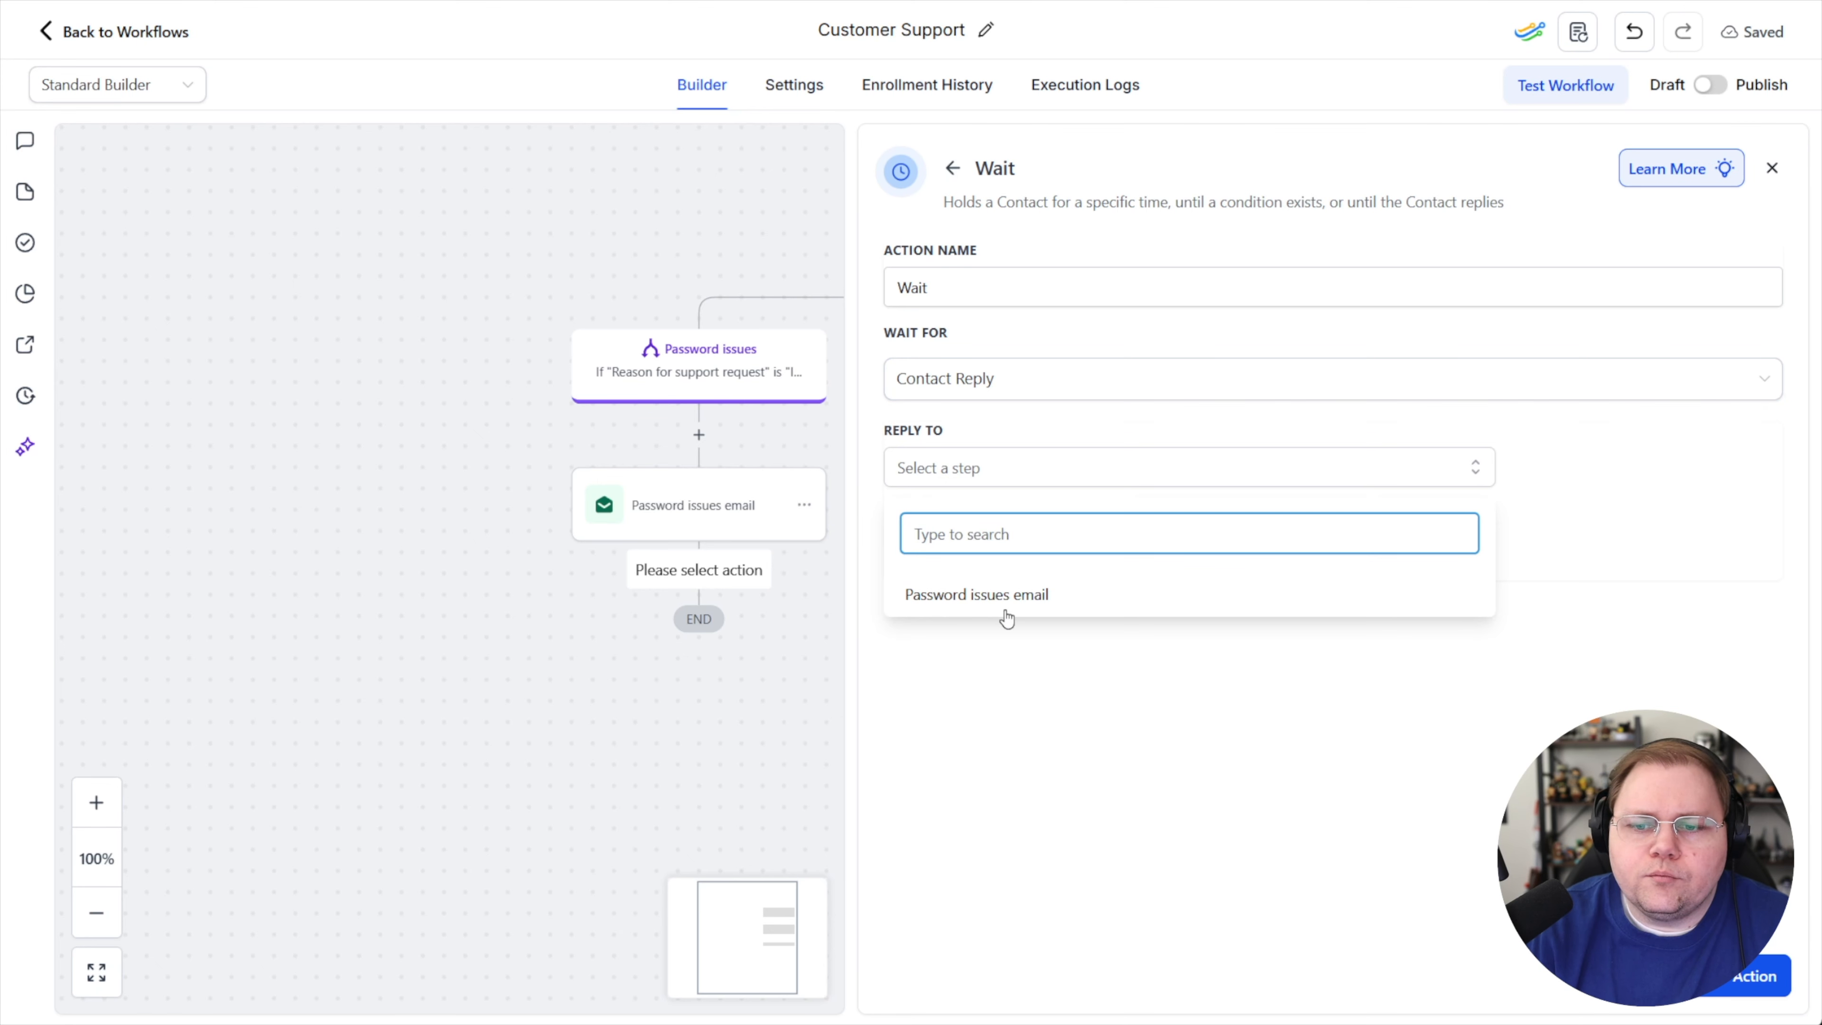
{"action": "left_click", "coordinate": [1040, 601]}
{"action": "left_click", "coordinate": [1130, 688]}
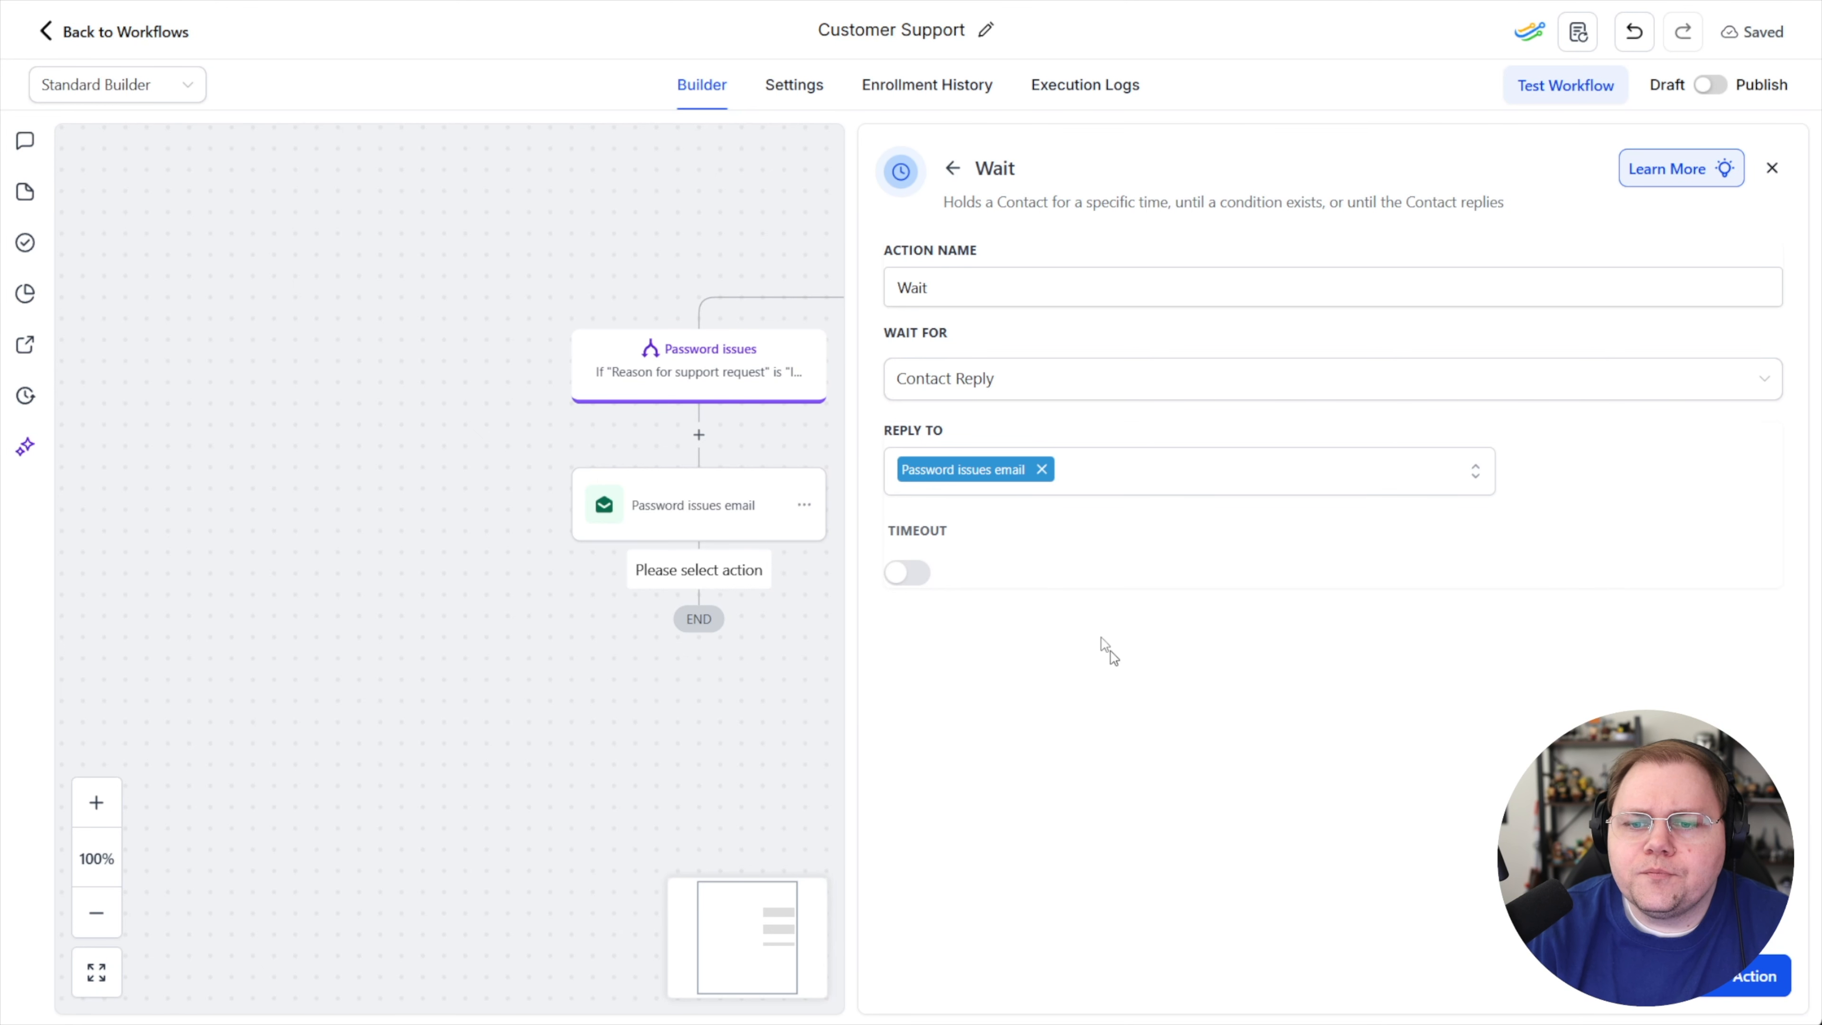
Enable a 14-day timeout on the Wait step and save it
{"action": "left_click", "coordinate": [906, 573]}
{"action": "left_click", "coordinate": [1034, 623]}
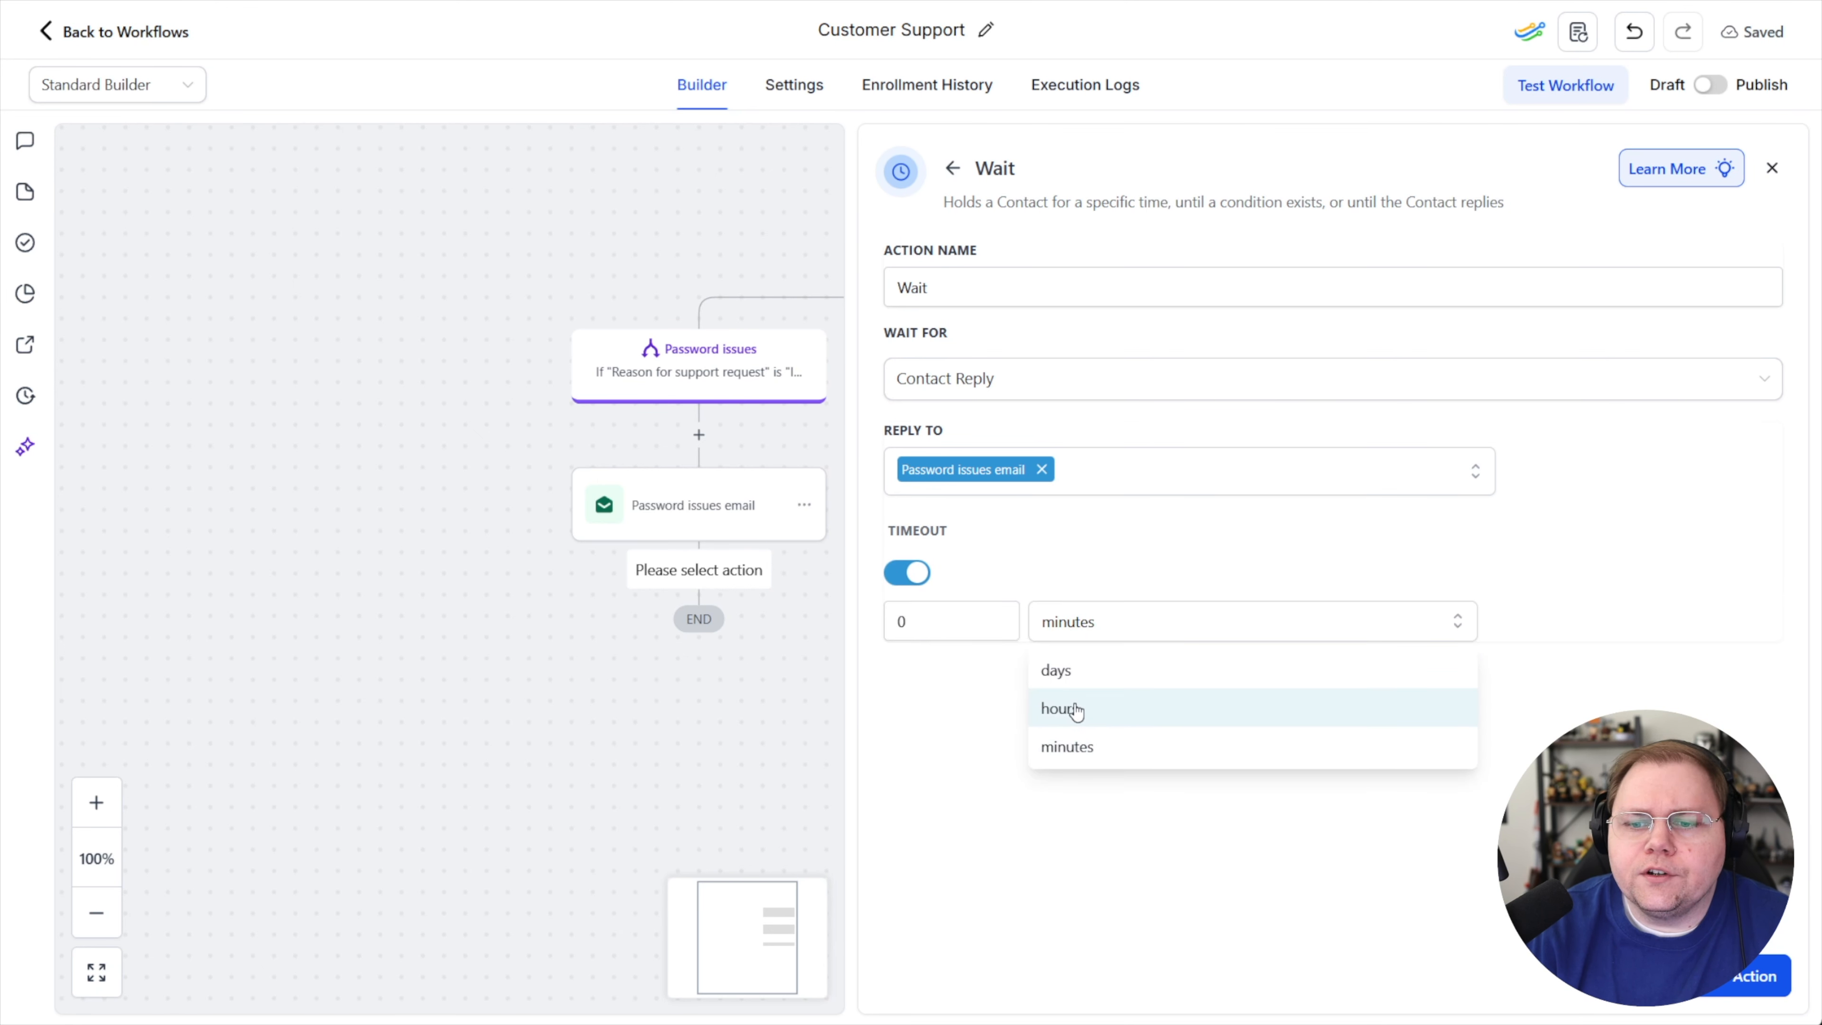
{"action": "left_click", "coordinate": [1057, 684]}
{"action": "double_click", "coordinate": [893, 619]}
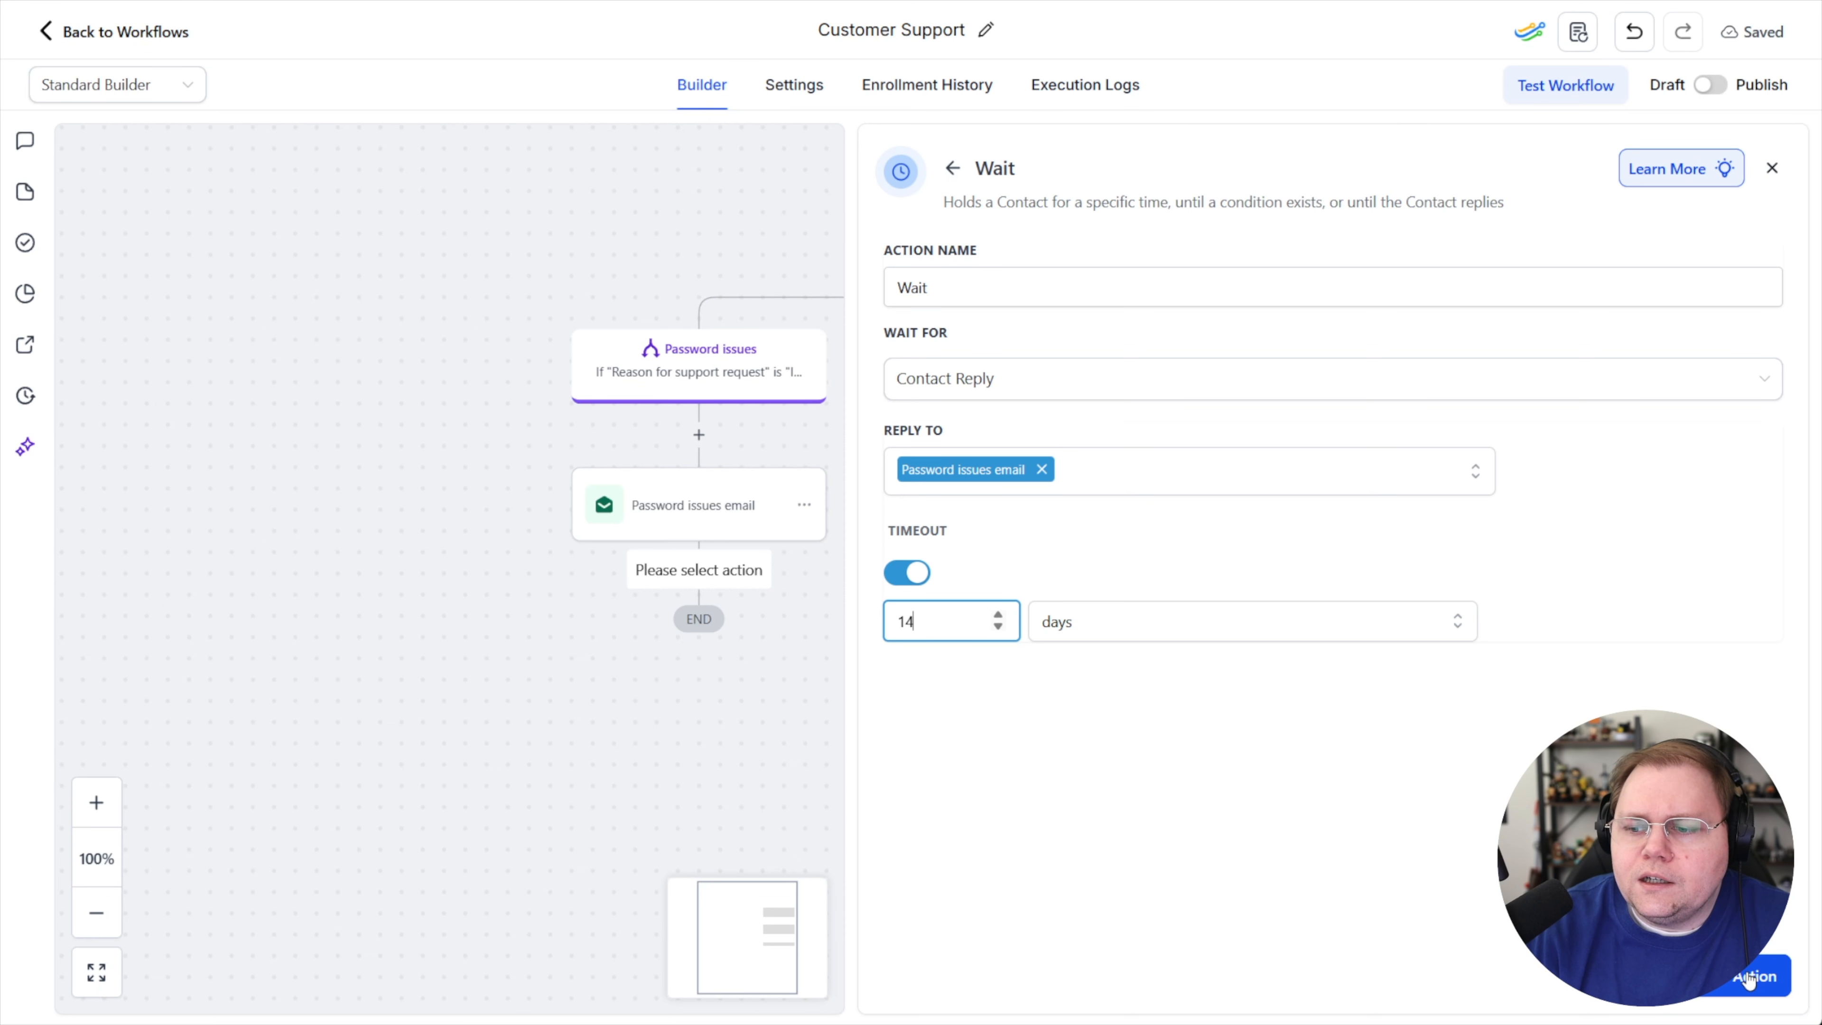
{"action": "left_click", "coordinate": [1727, 983]}
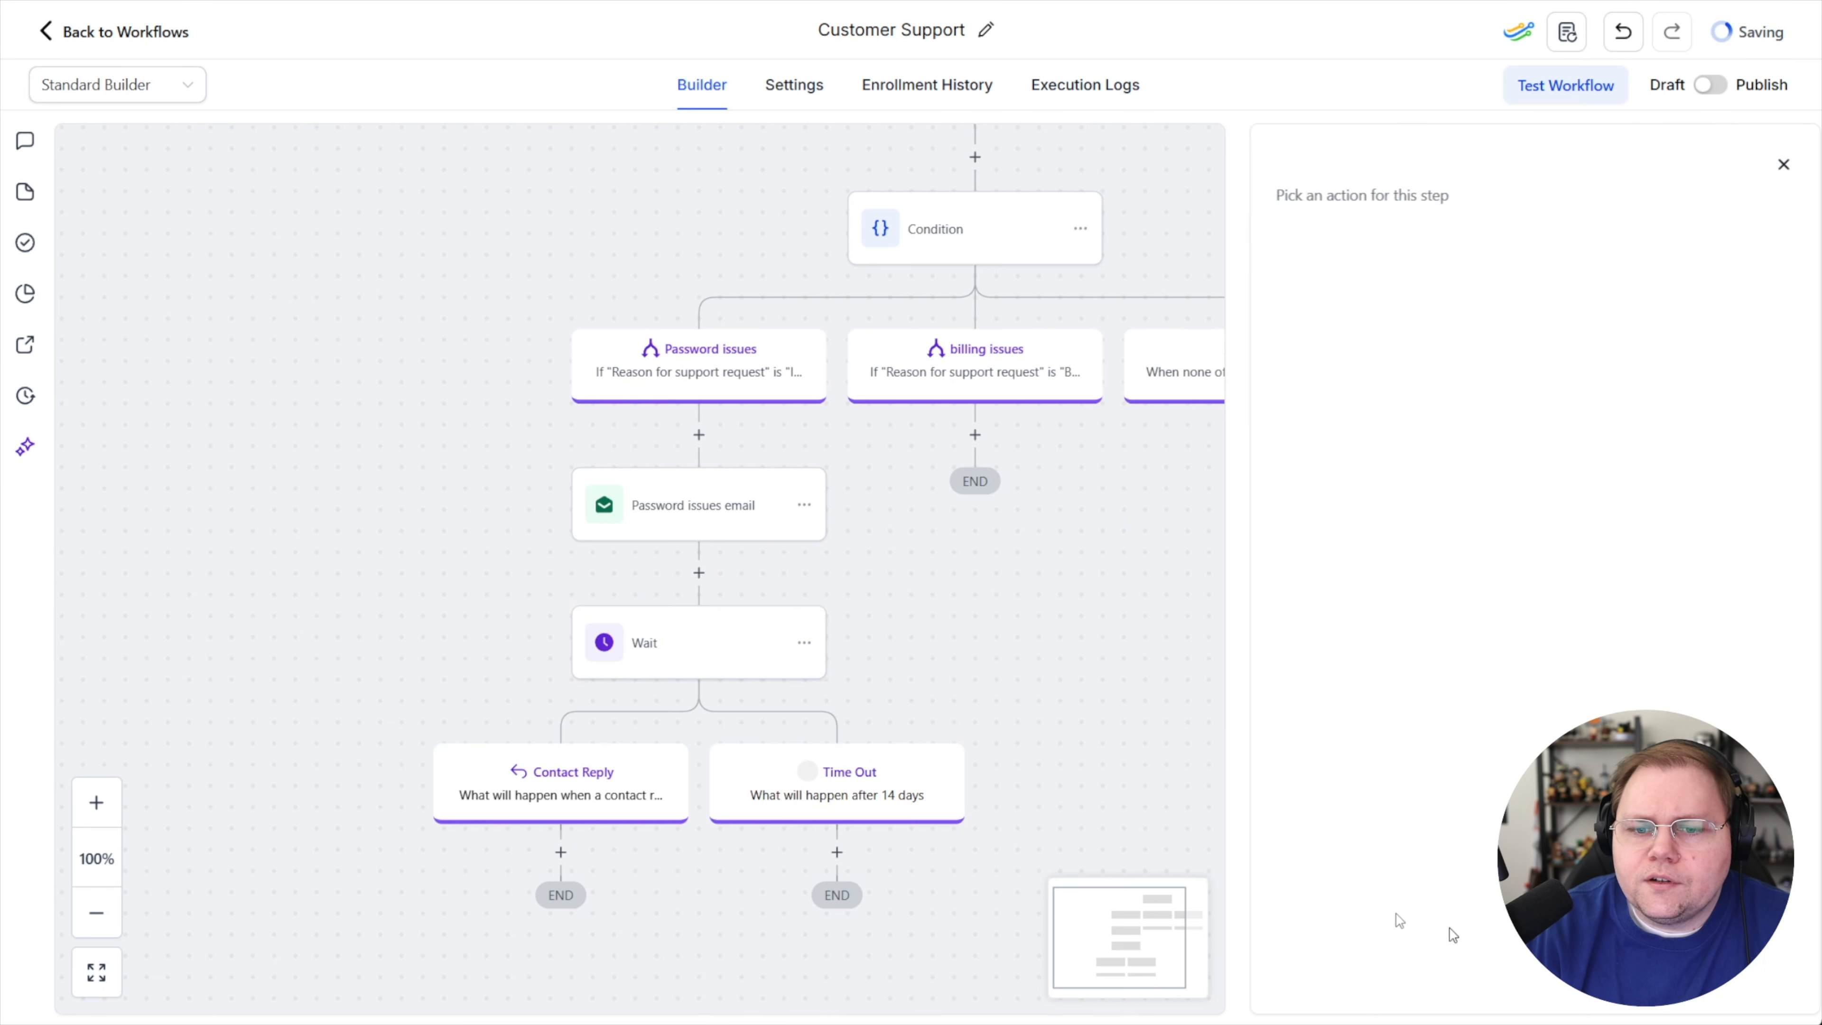
Add a Workflow AI - Decision Maker action under the Contact Reply branch
{"action": "scroll", "coordinate": [799, 718], "scroll_direction": "down", "scroll_amount": 3}
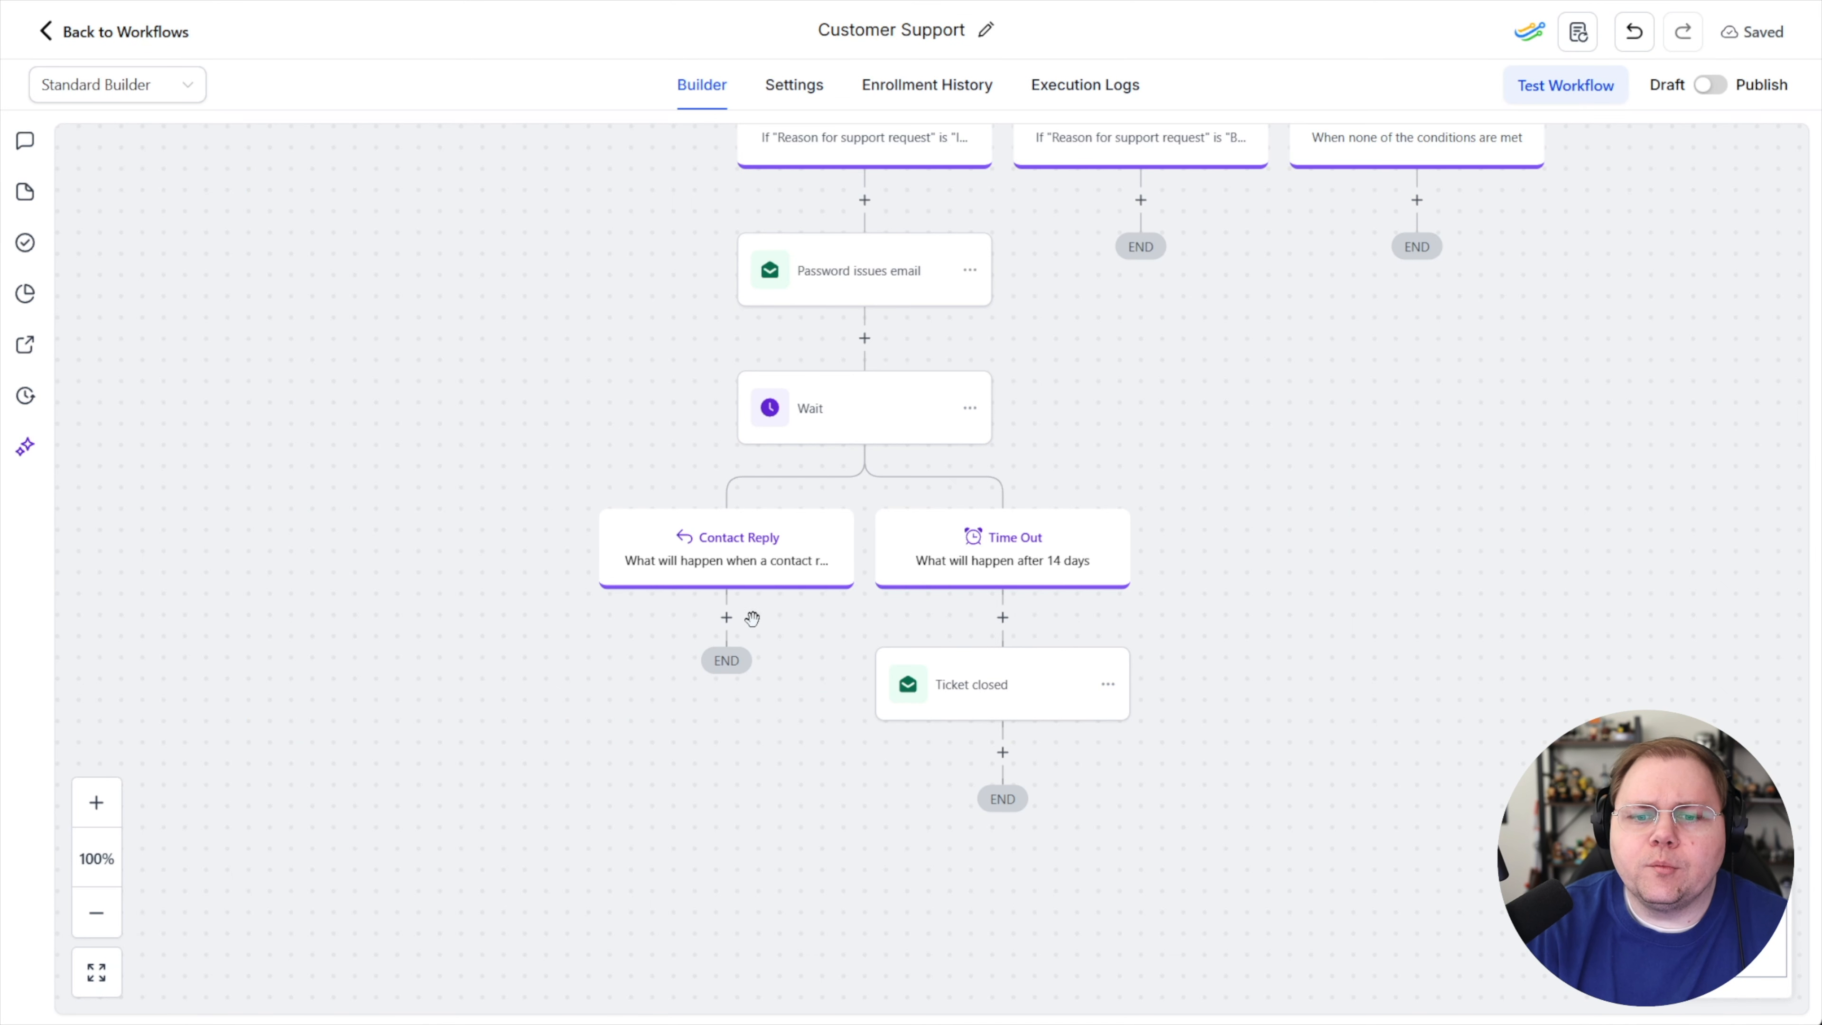
{"action": "left_click", "coordinate": [726, 618]}
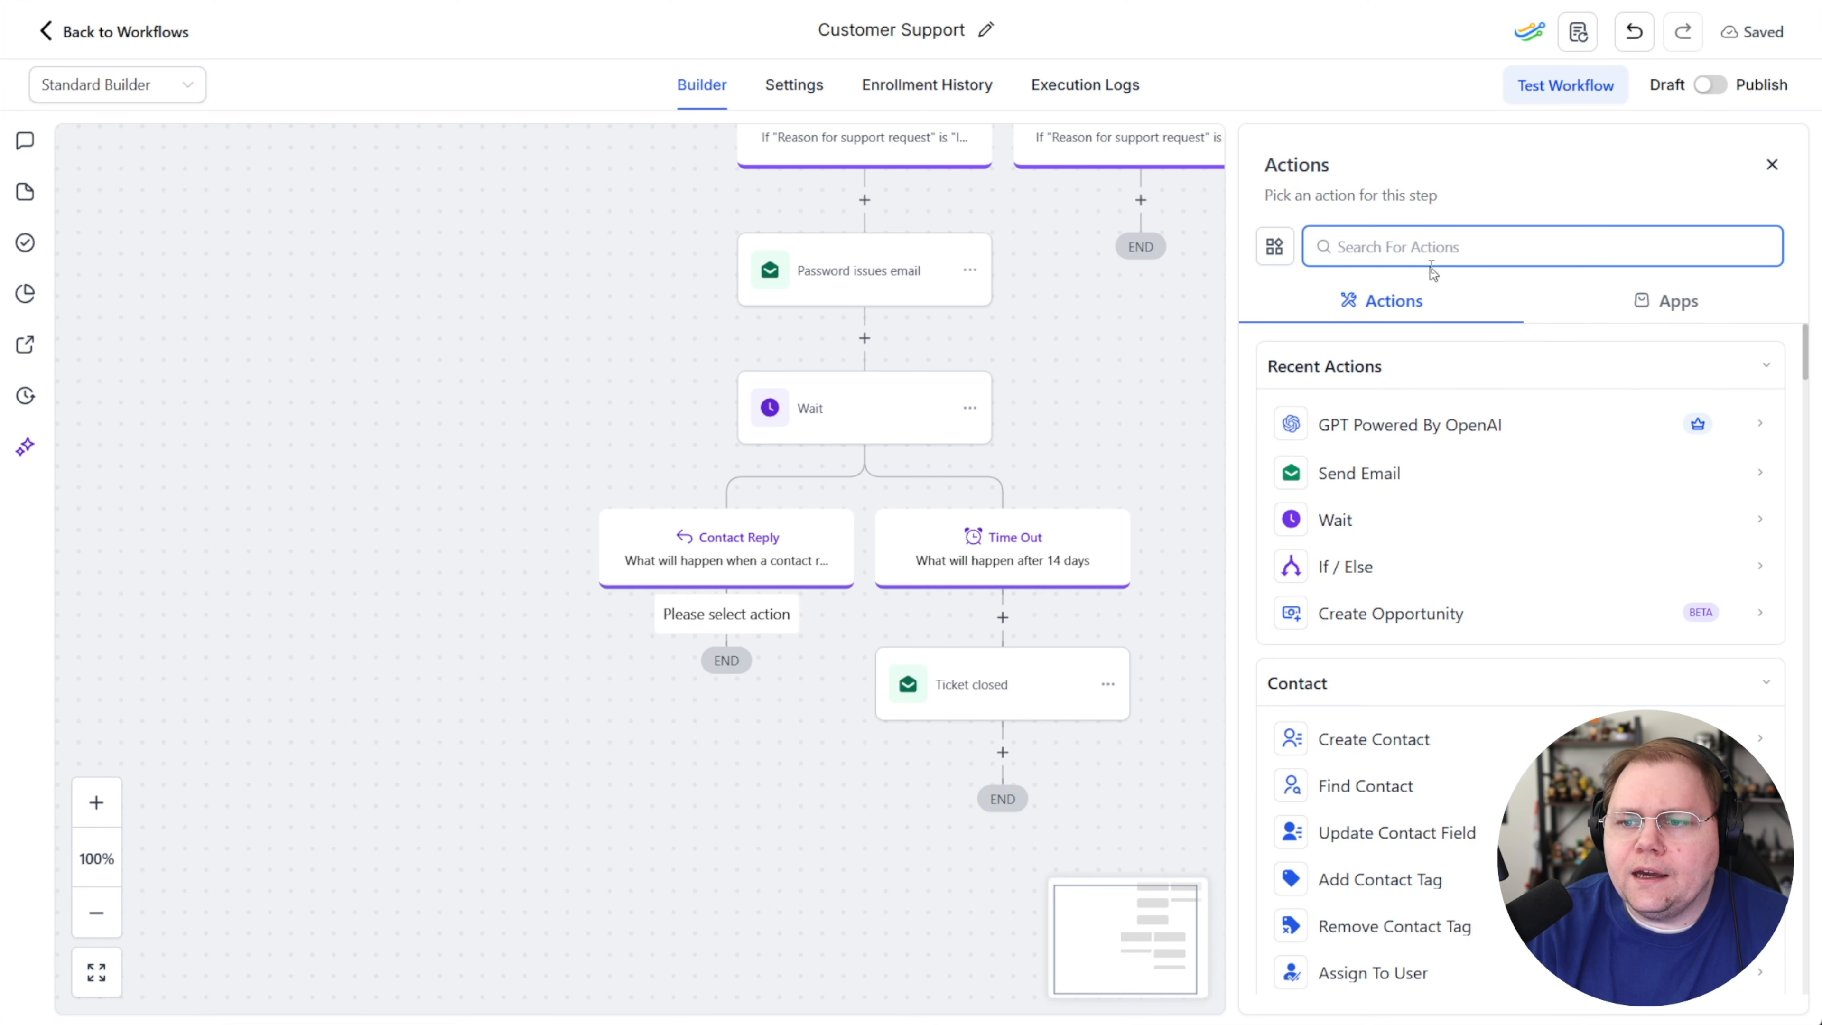
{"action": "type", "text": "ai"}
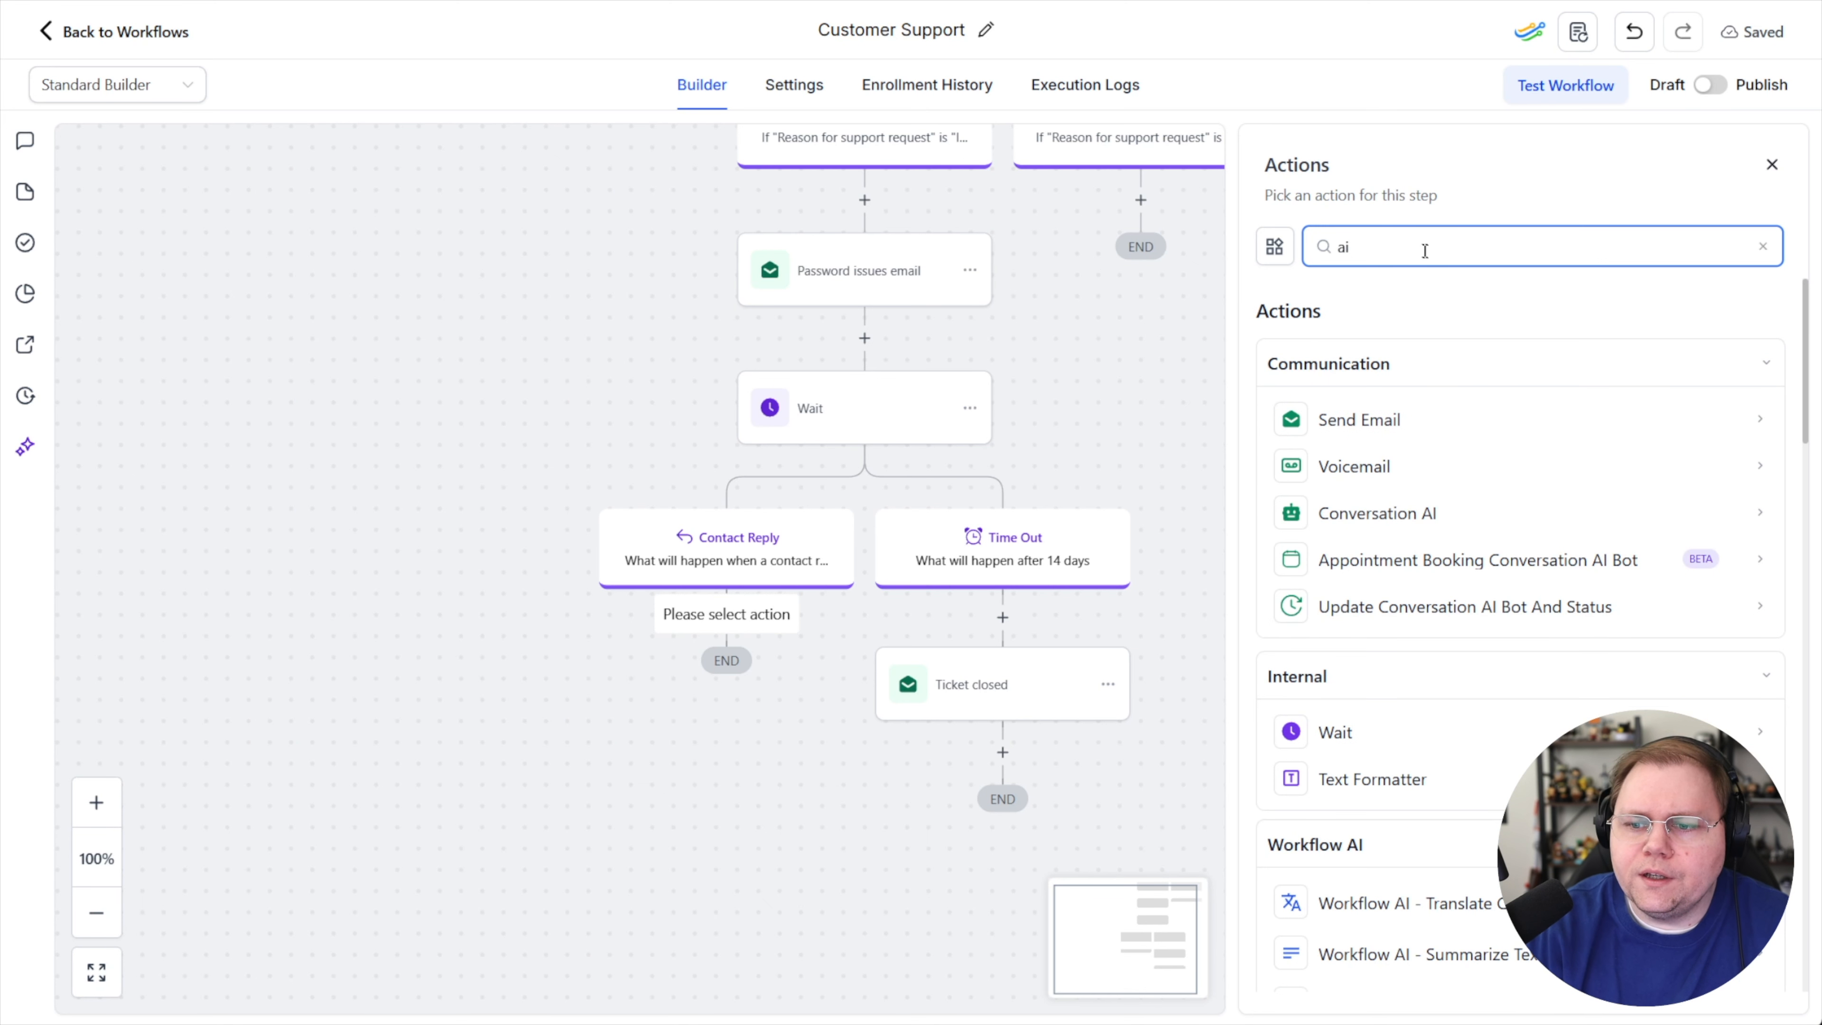
{"action": "scroll", "coordinate": [1399, 358], "scroll_direction": "down", "scroll_amount": 5}
{"action": "left_click", "coordinate": [1438, 736]}
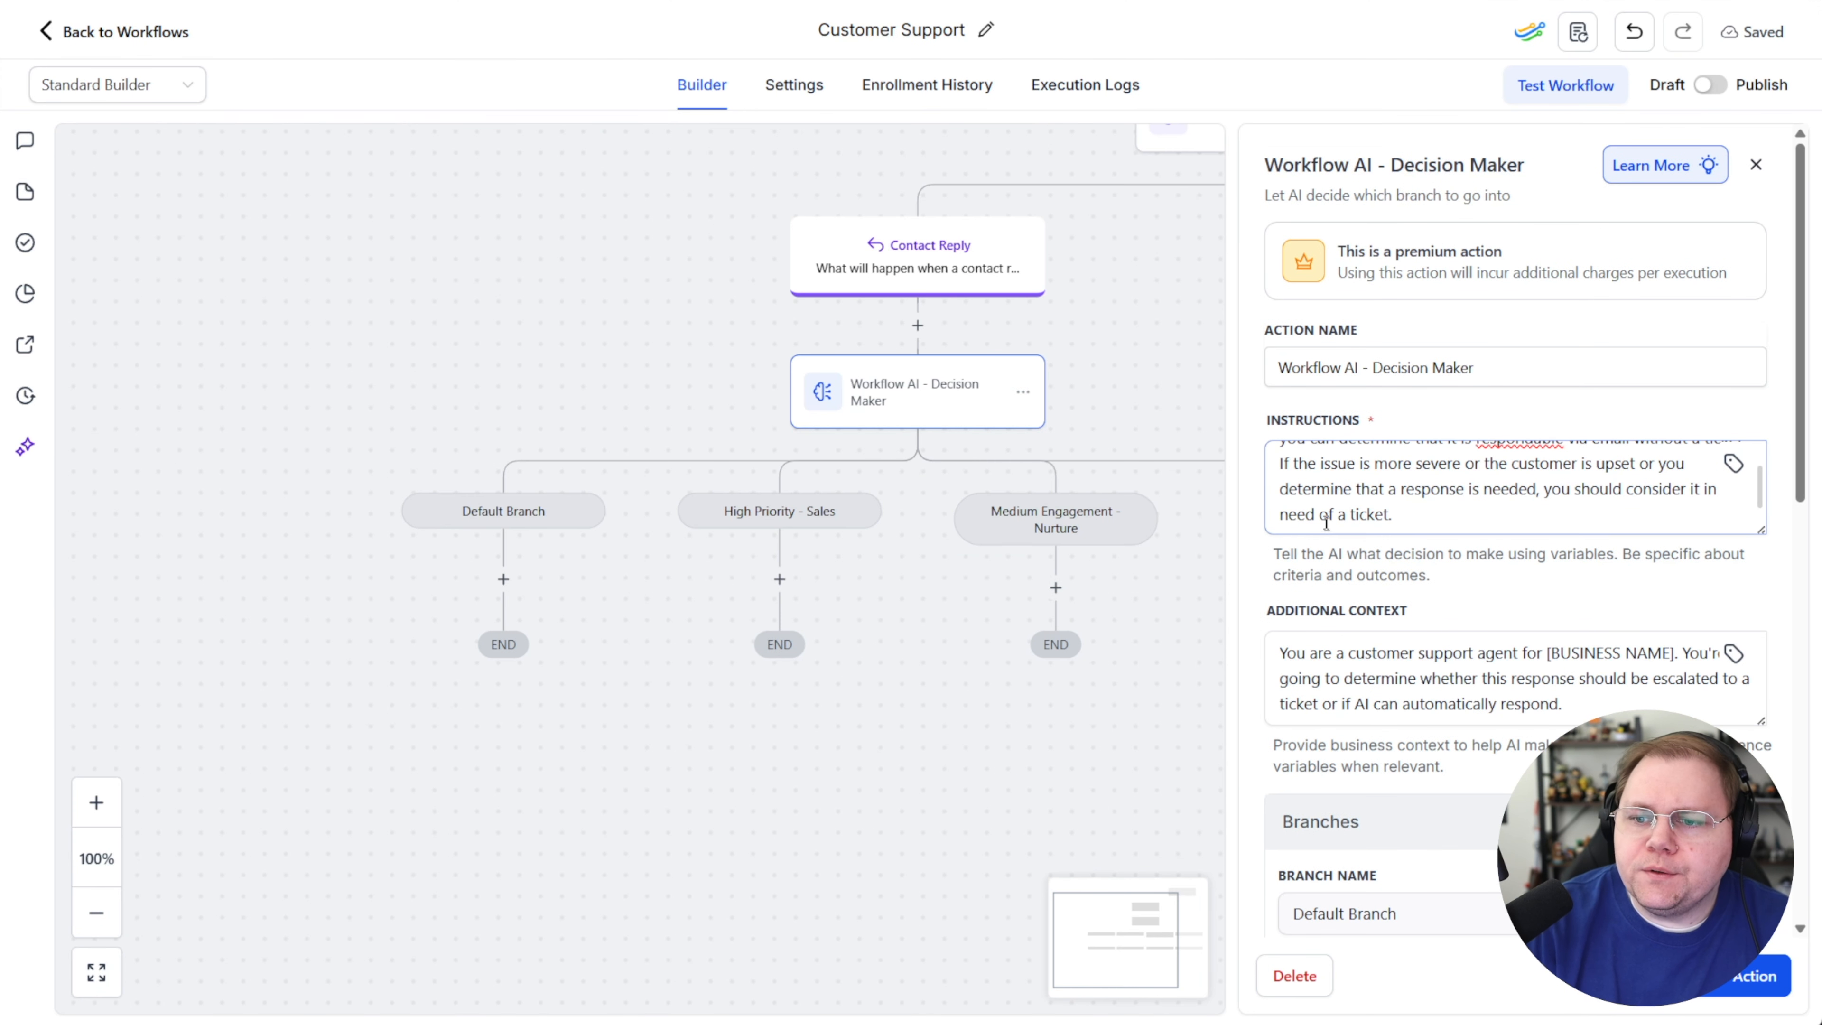
{"action": "scroll", "coordinate": [1291, 396], "scroll_direction": "down", "scroll_amount": 3}
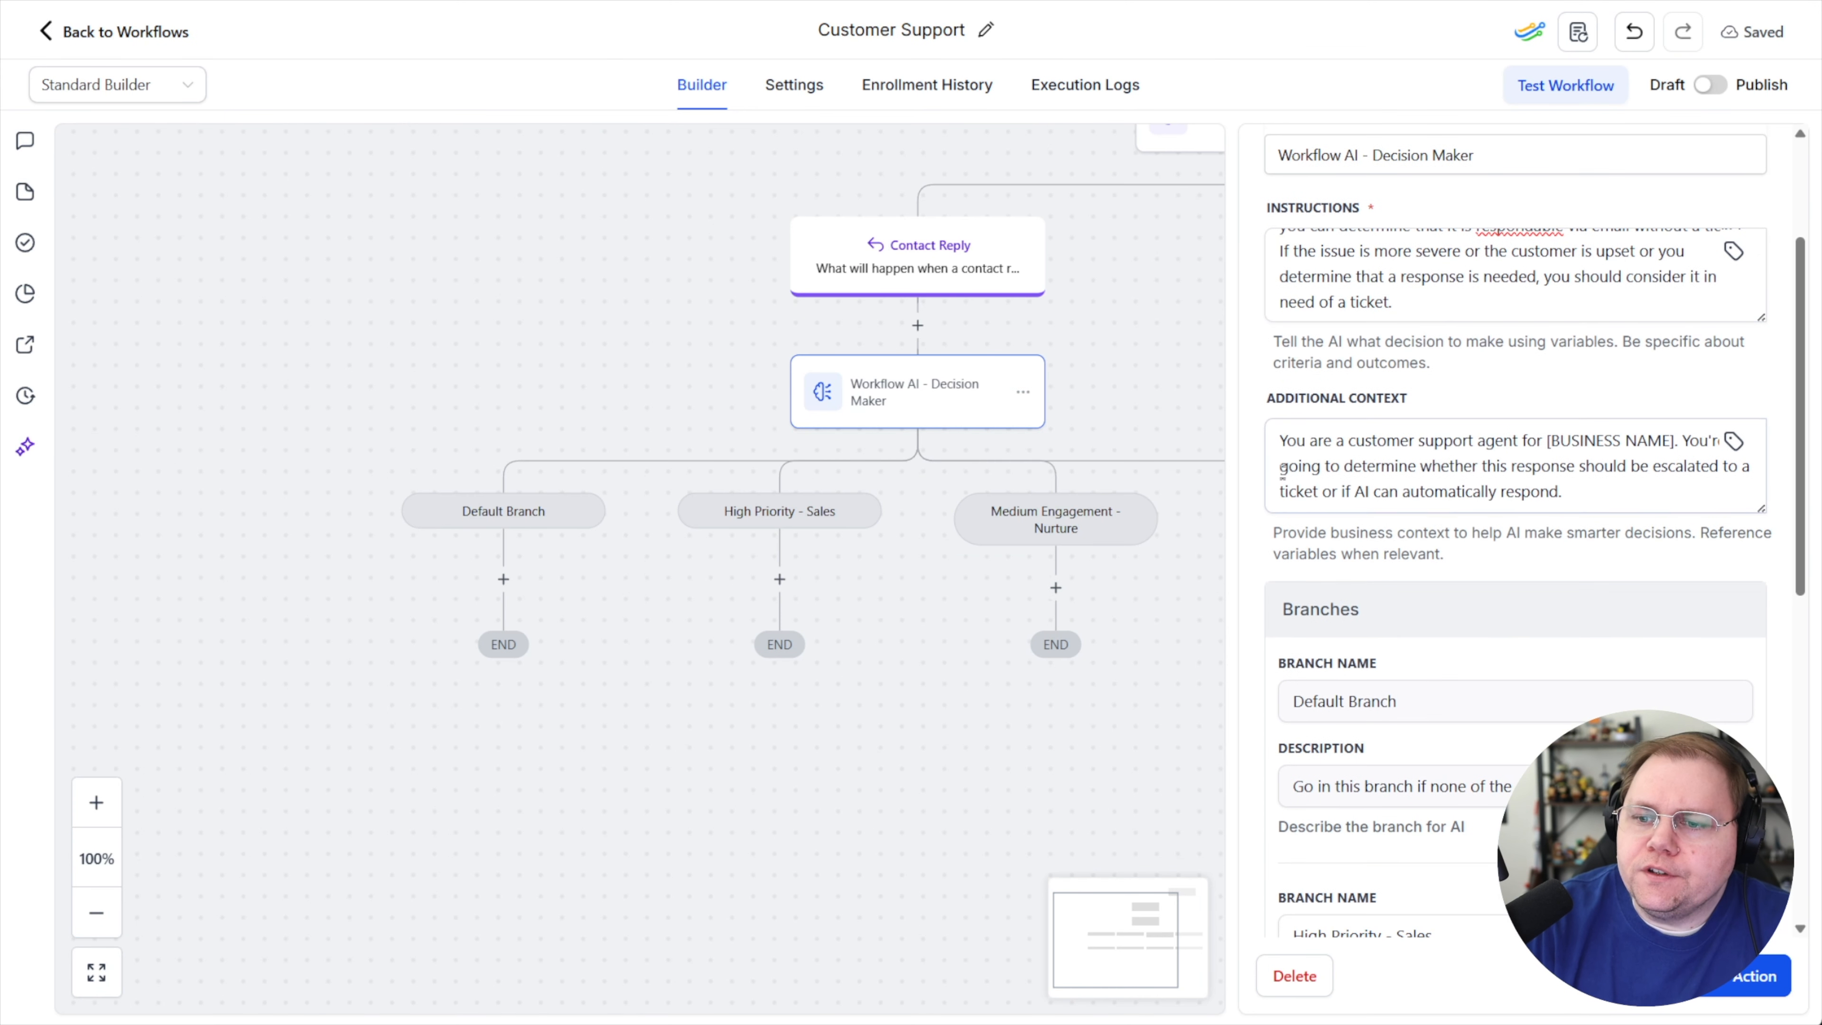
Insert the Message Body value between the quotes in the AI instructions and enlarge the instructions box
{"action": "left_click_drag", "start_coordinate": [1274, 401], "coordinate": [1450, 413]}
{"action": "left_click", "coordinate": [1439, 424]}
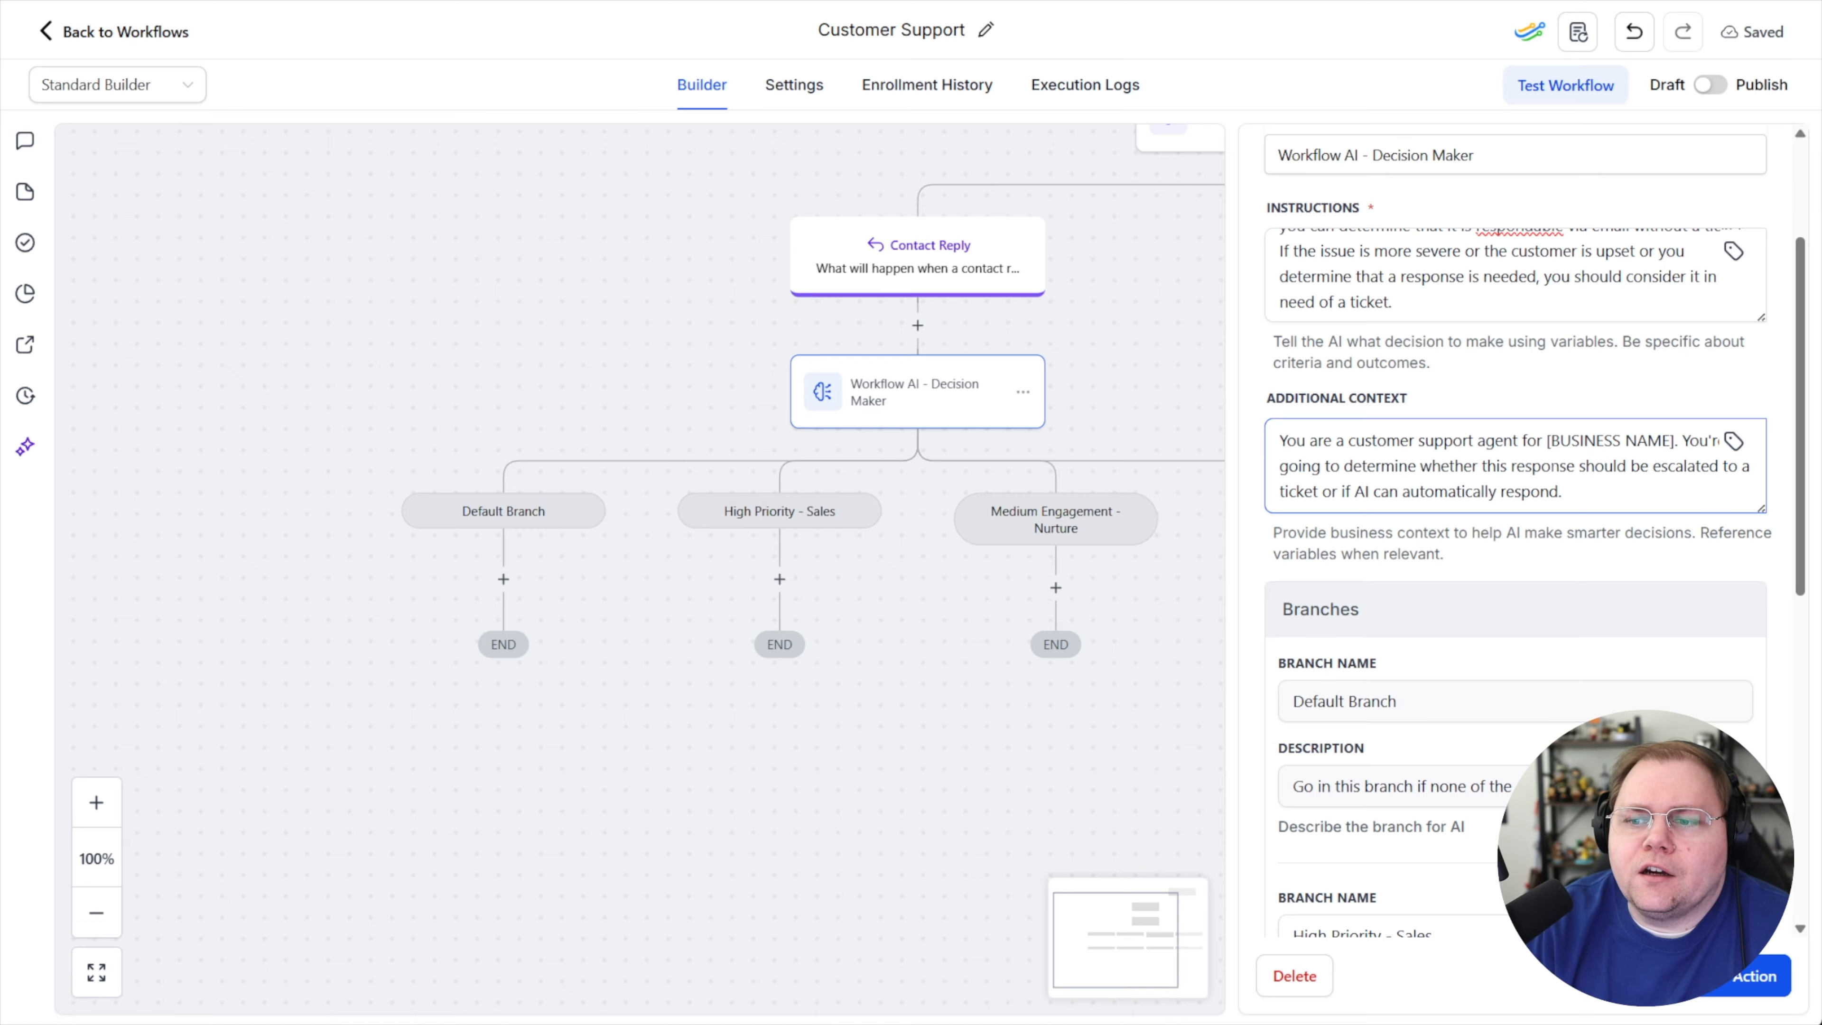
{"action": "scroll", "coordinate": [1509, 470], "scroll_direction": "up", "scroll_amount": 2}
{"action": "left_click", "coordinate": [1508, 485]}
{"action": "scroll", "coordinate": [1508, 485], "scroll_direction": "up", "scroll_amount": 1}
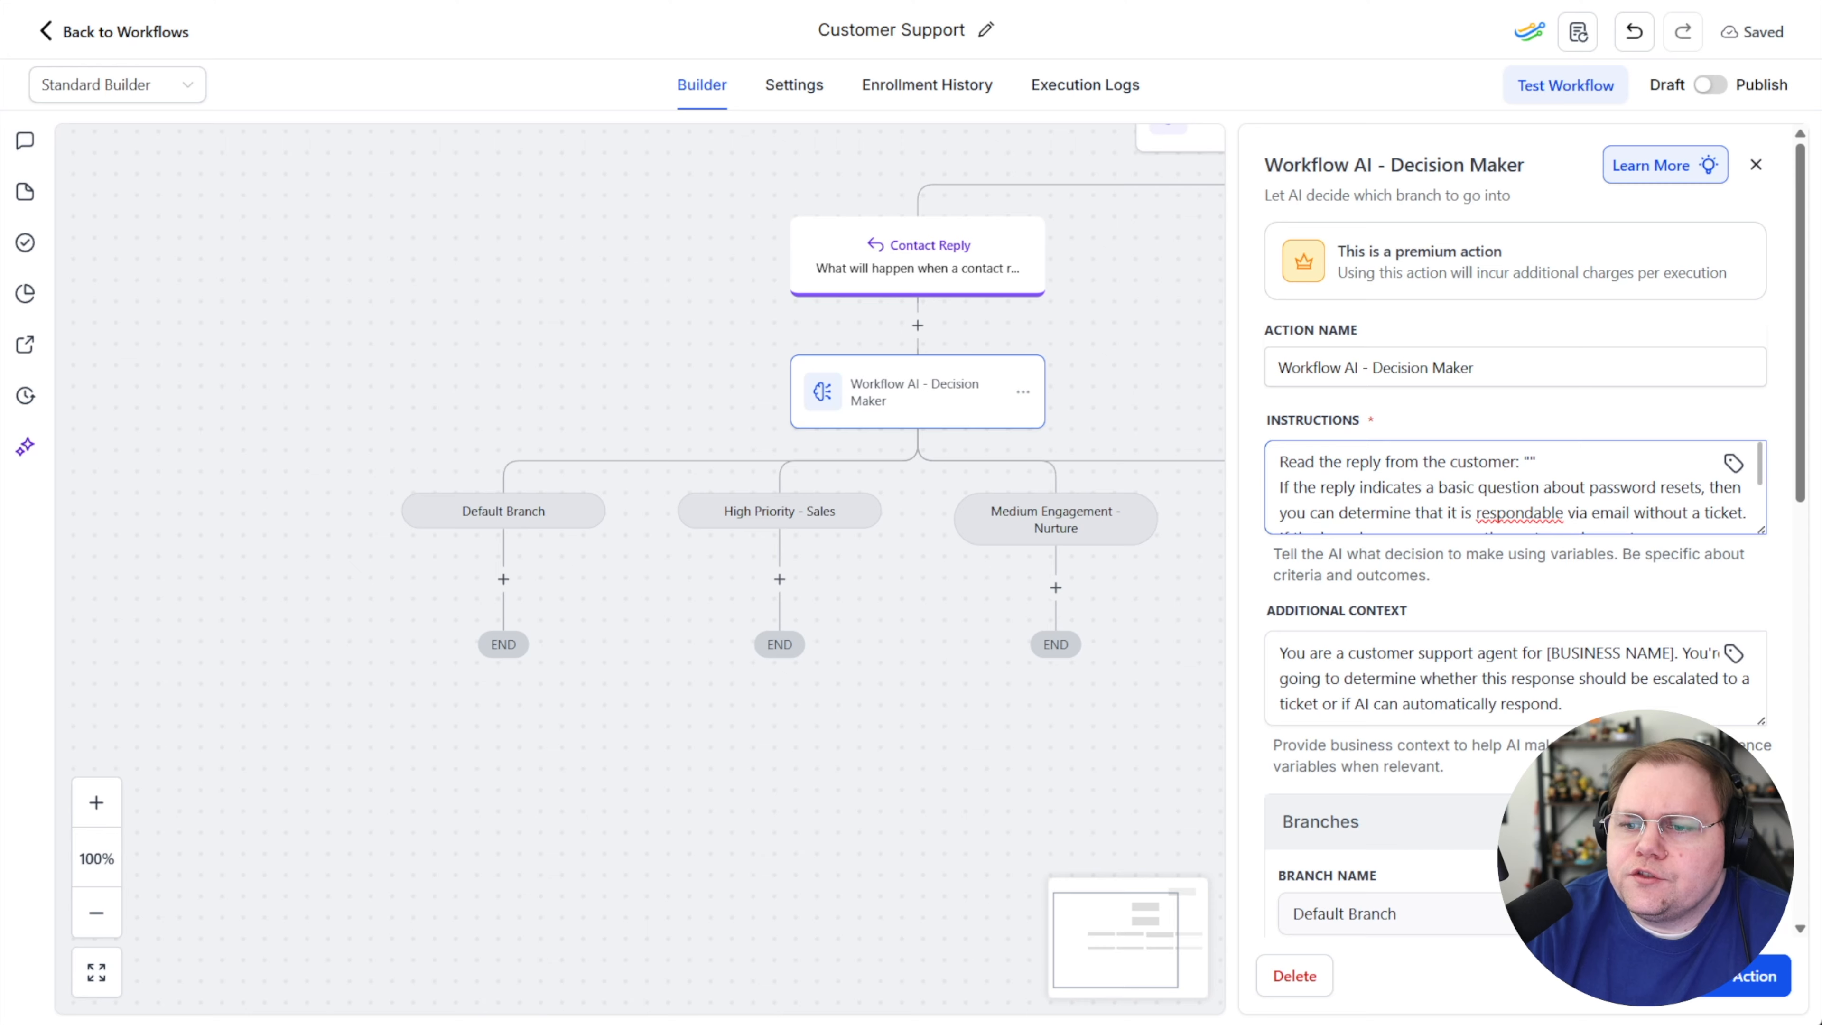
{"action": "left_click", "coordinate": [1530, 461]}
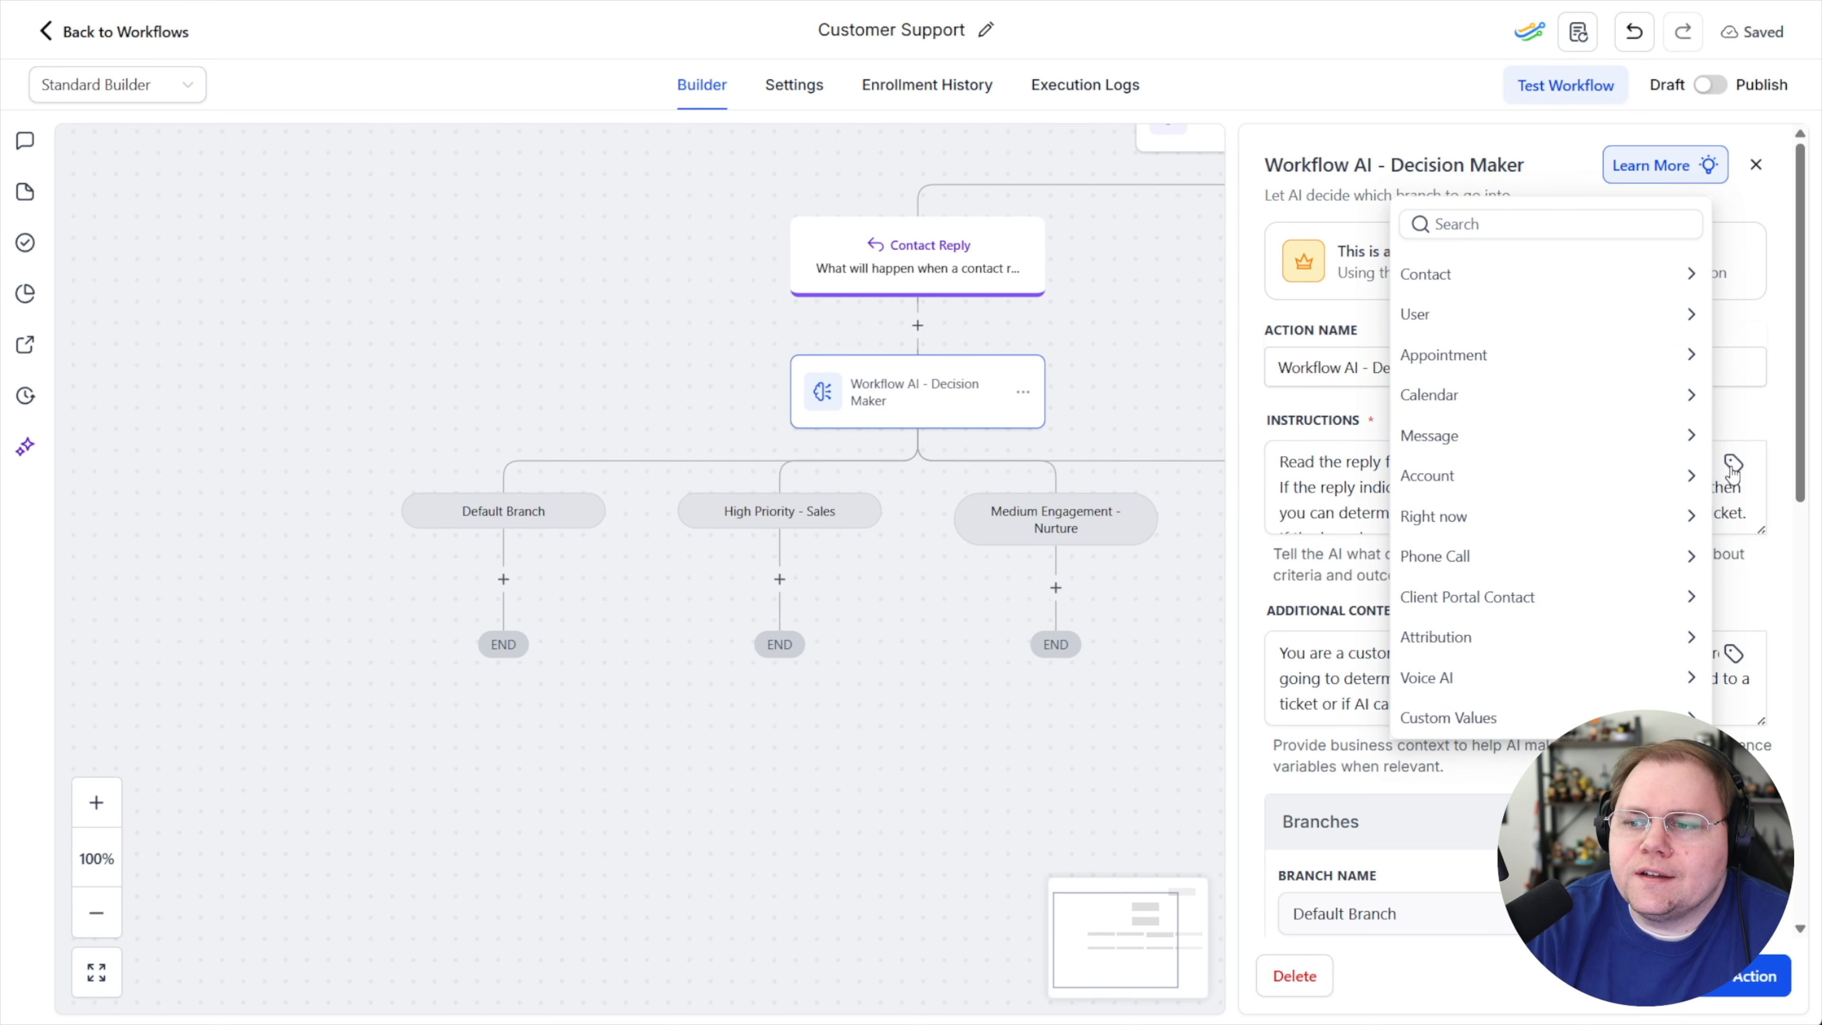
{"action": "left_click", "coordinate": [1456, 436]}
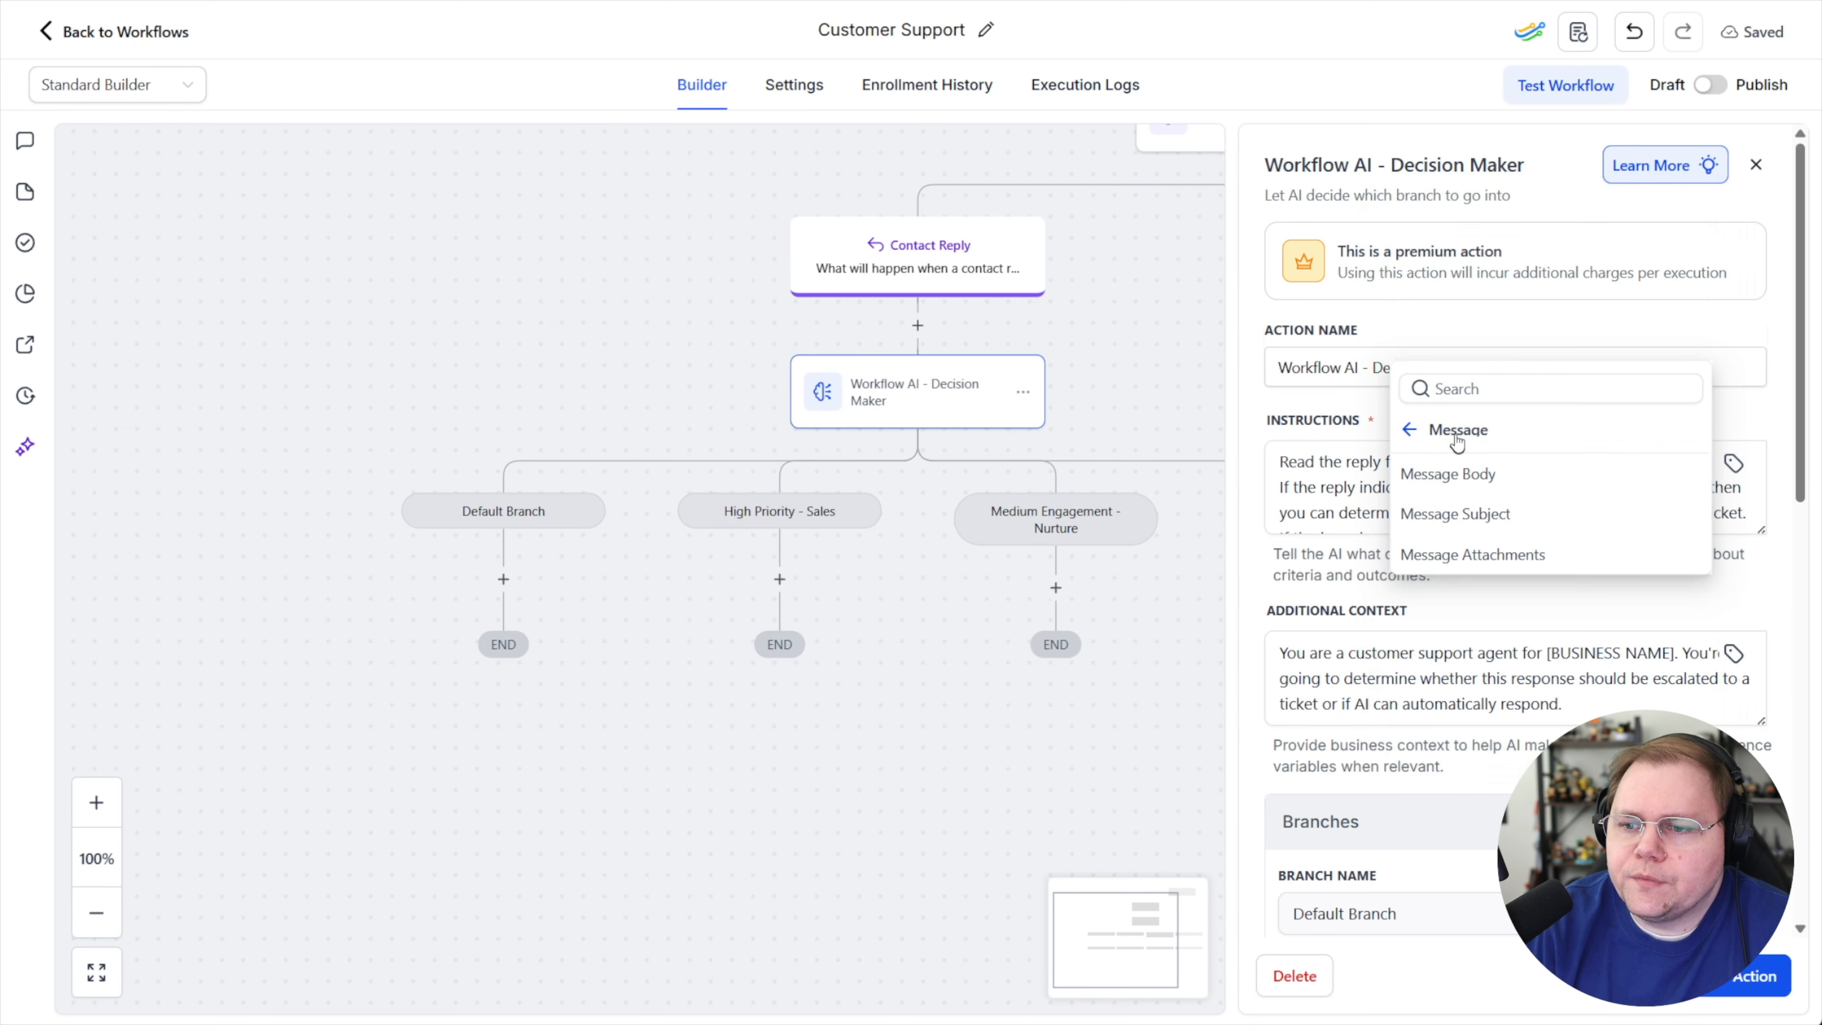
{"action": "left_click", "coordinate": [1477, 487]}
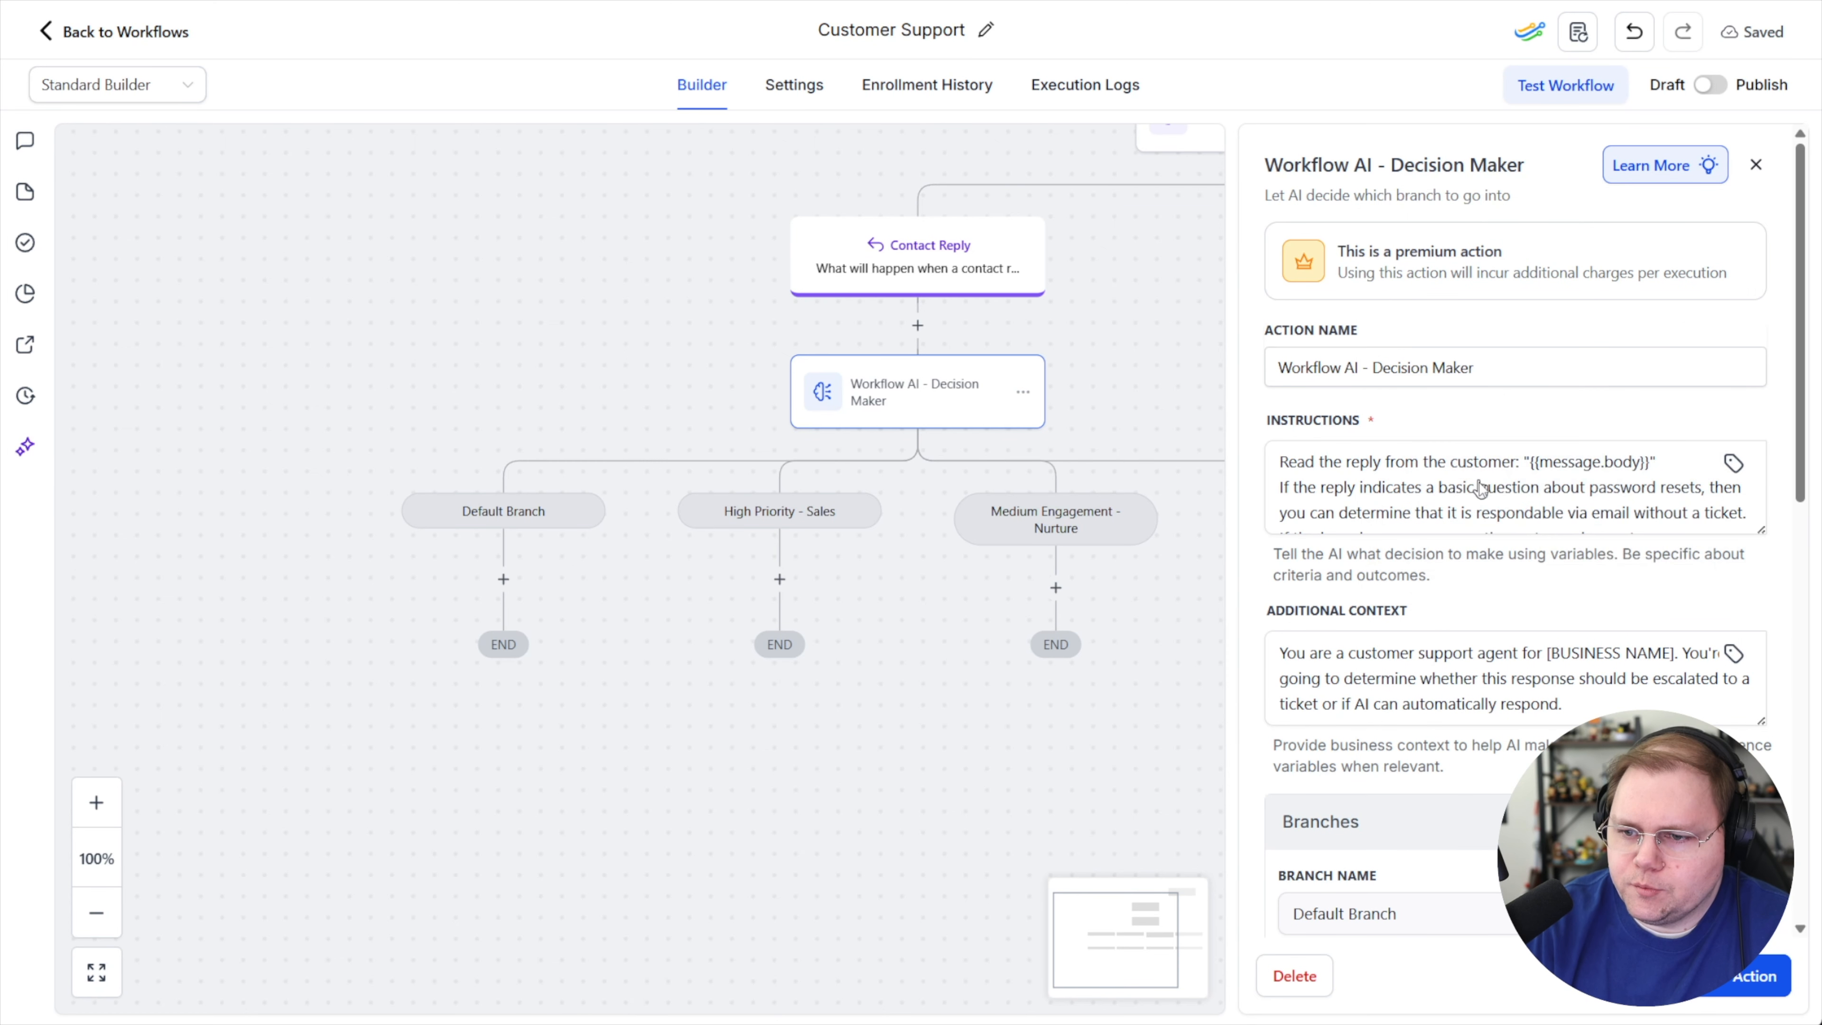
{"action": "left_click_drag", "start_coordinate": [1761, 531], "coordinate": [1763, 707]}
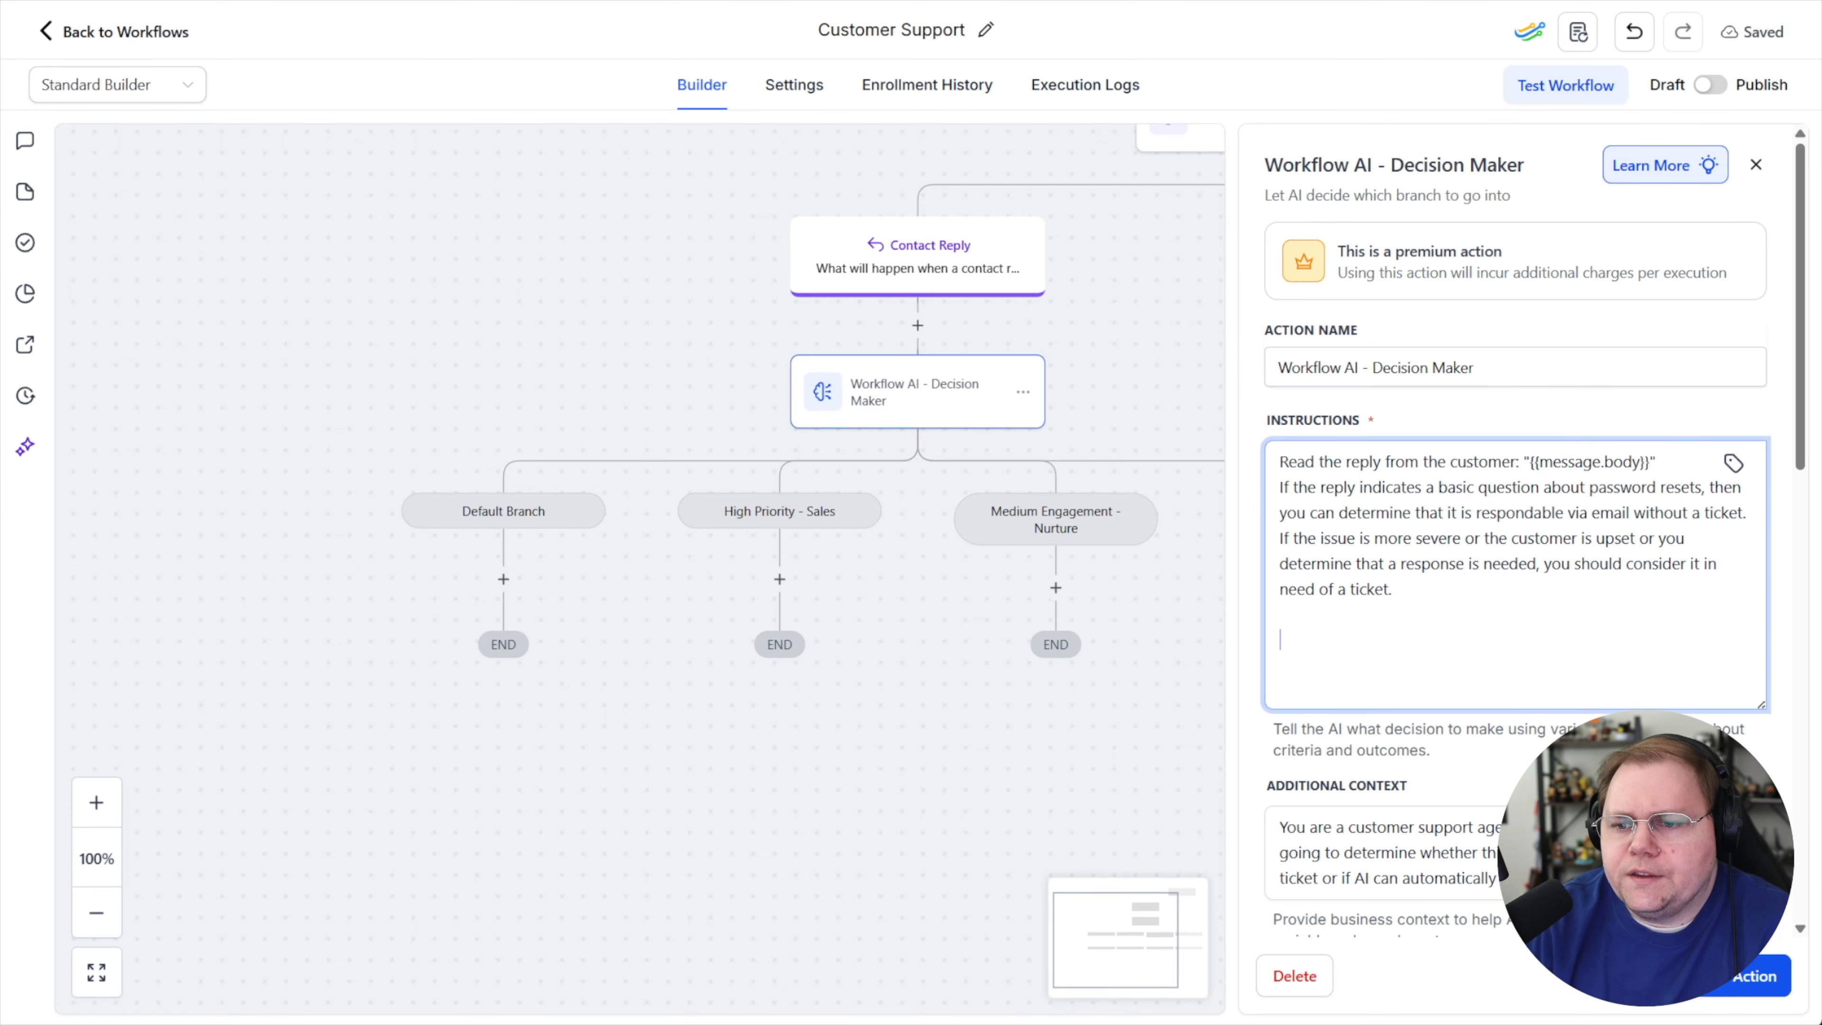
Clear the second branch's name and set its description to 'When "{{message.body}}" indicates a basic password reset question.'
{"action": "scroll", "coordinate": [1641, 654], "scroll_direction": "down", "scroll_amount": 7}
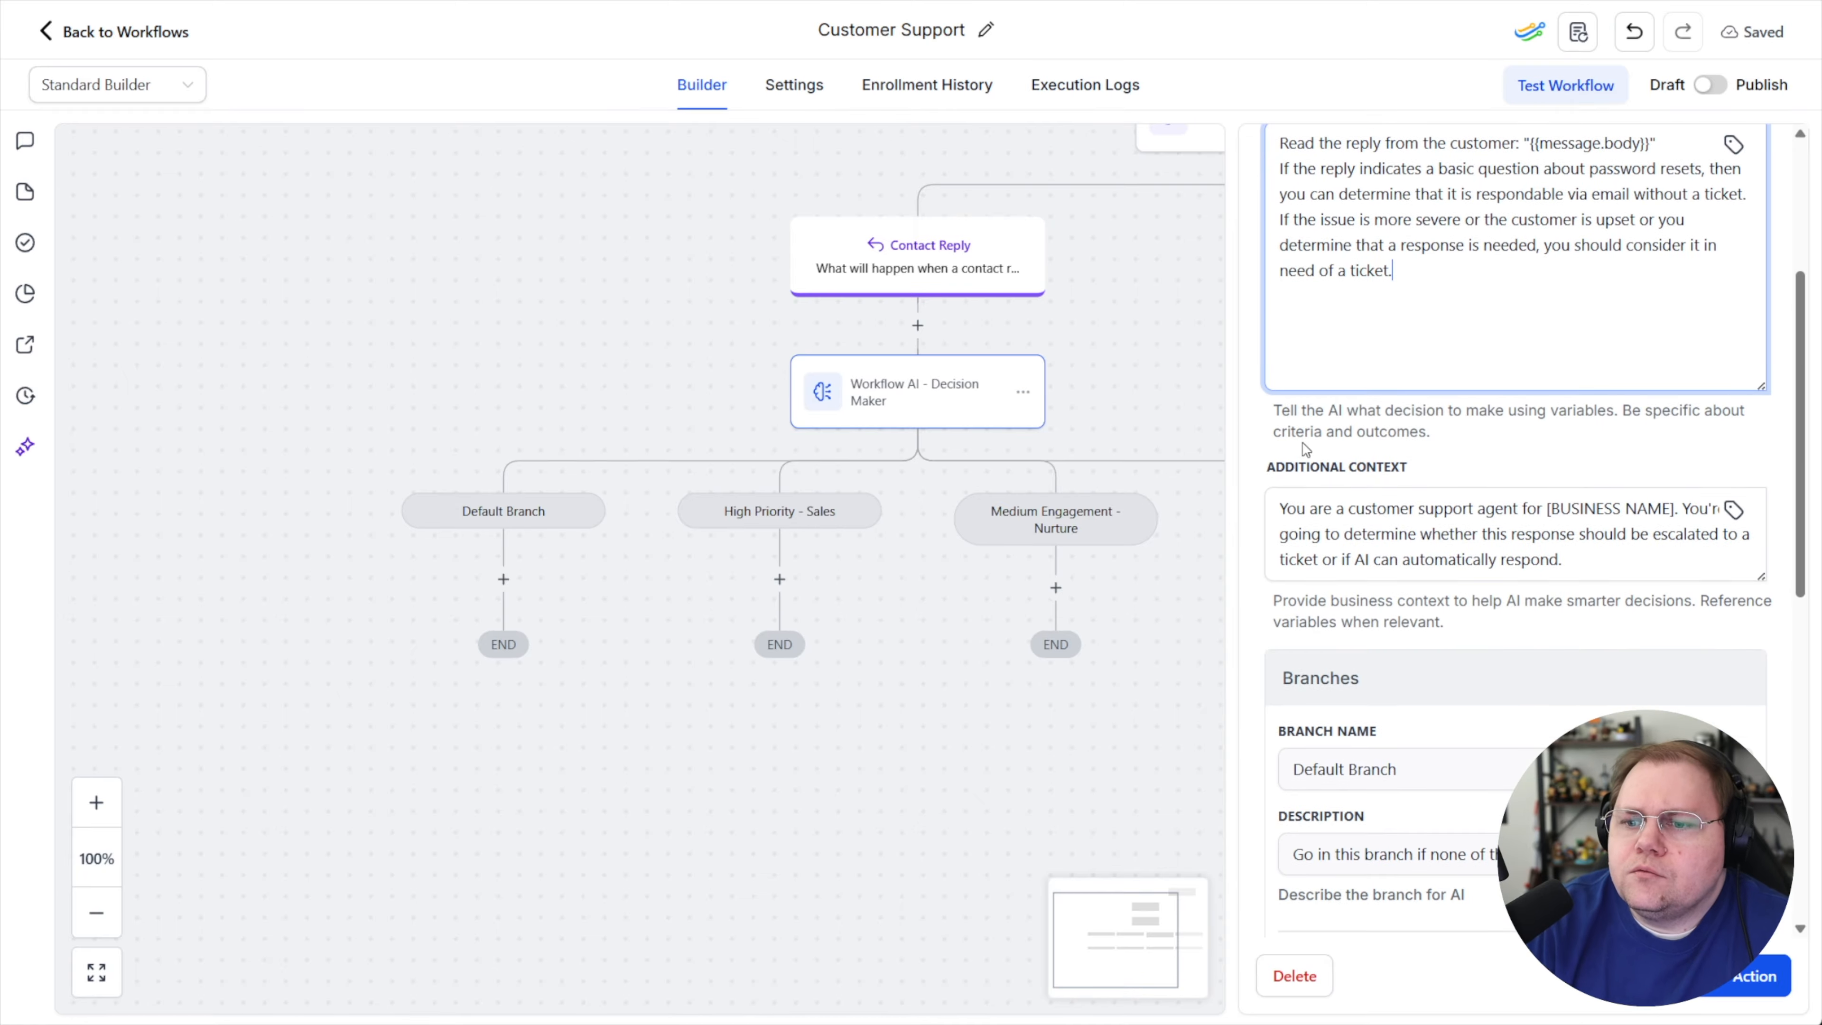
{"action": "scroll", "coordinate": [1403, 618], "scroll_direction": "down", "scroll_amount": 2}
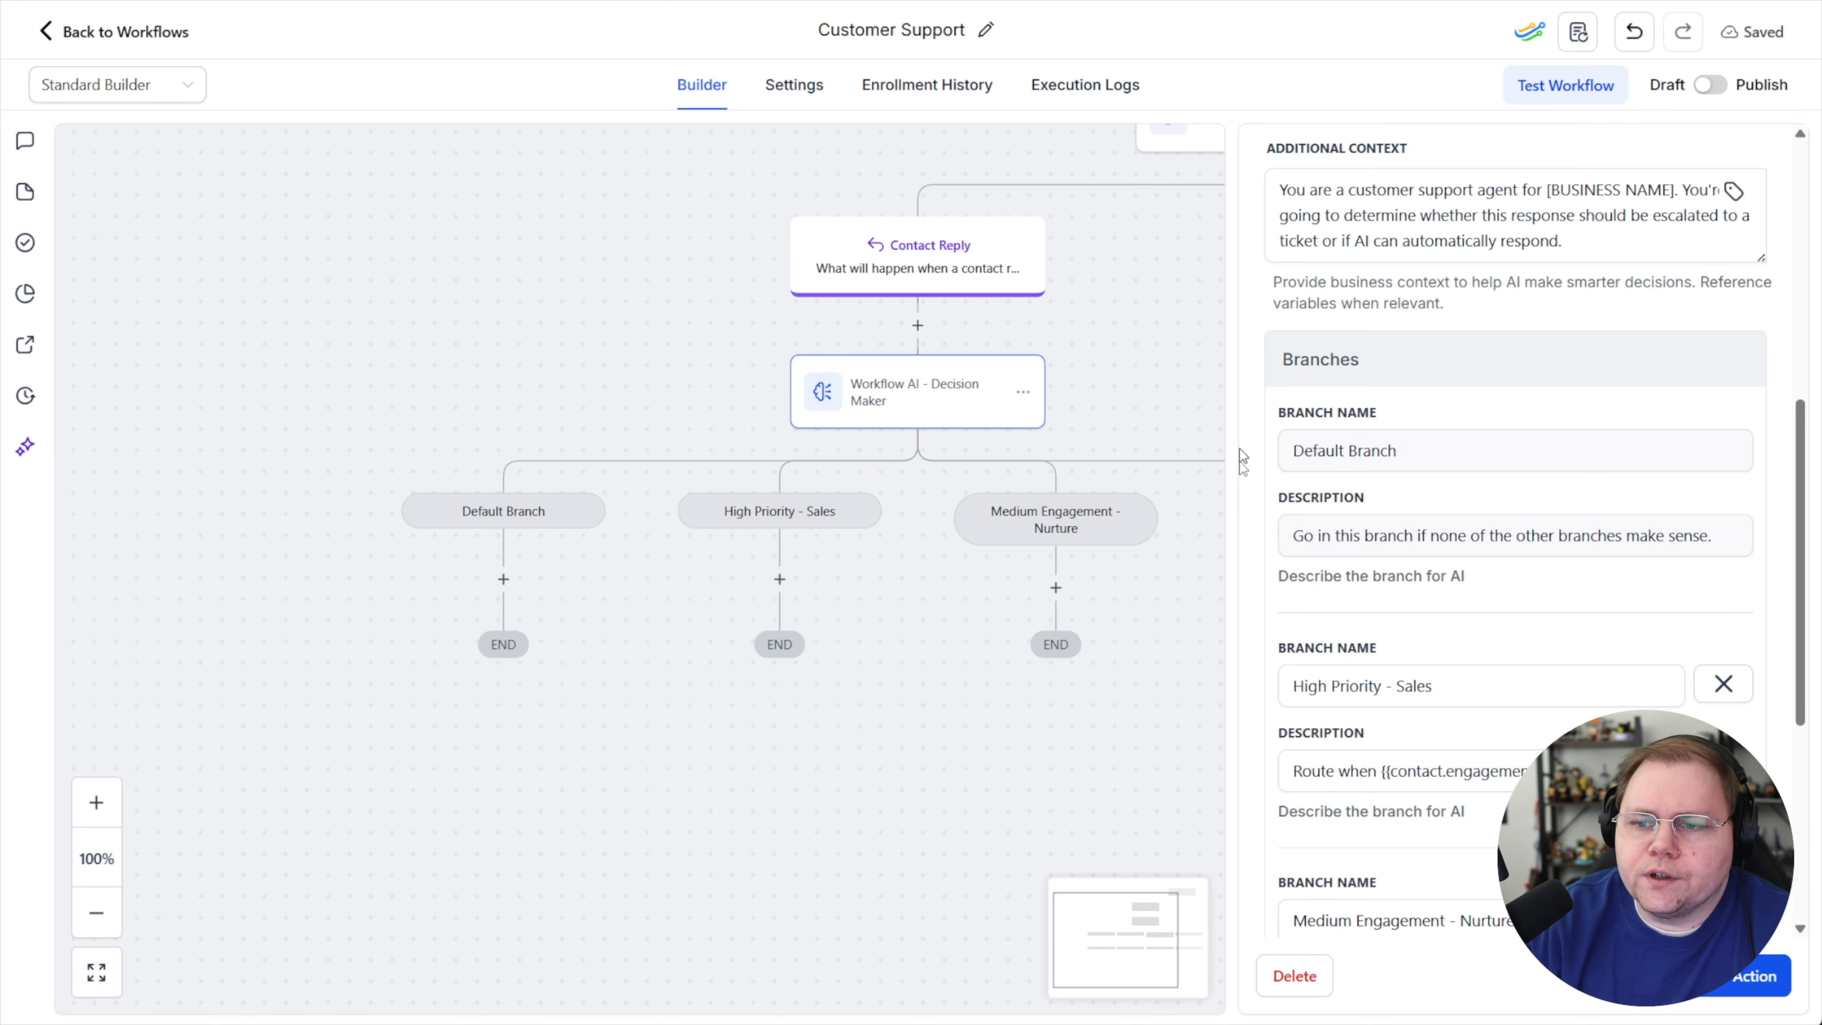
{"action": "scroll", "coordinate": [1415, 643], "scroll_direction": "down", "scroll_amount": 3}
{"action": "left_click", "coordinate": [1465, 467]}
{"action": "left_click_drag", "start_coordinate": [1465, 467], "coordinate": [1289, 479]}
{"action": "key", "text": "BackSpace"}
{"action": "left_click", "coordinate": [1358, 556]}
{"action": "key", "text": "ctrl+a"}
{"action": "key", "text": "BackSpace"}
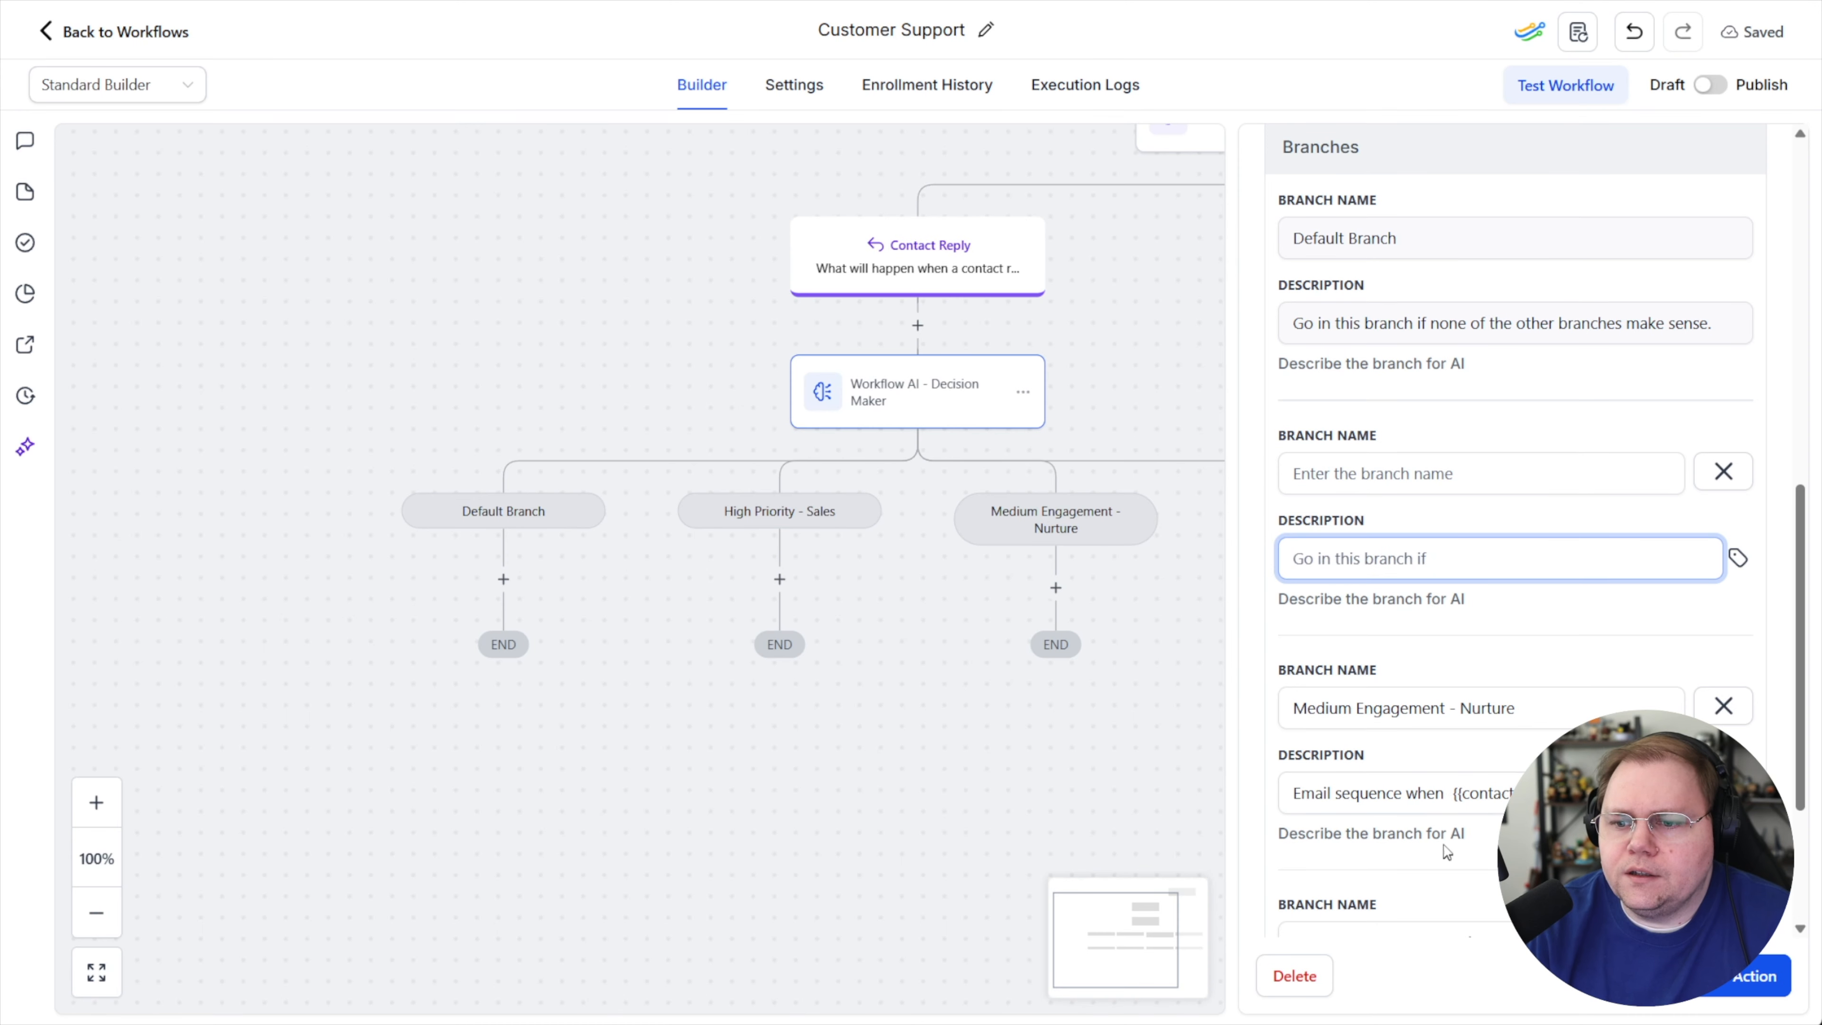
{"action": "type", "text": "When \"{{message.body}}\""}
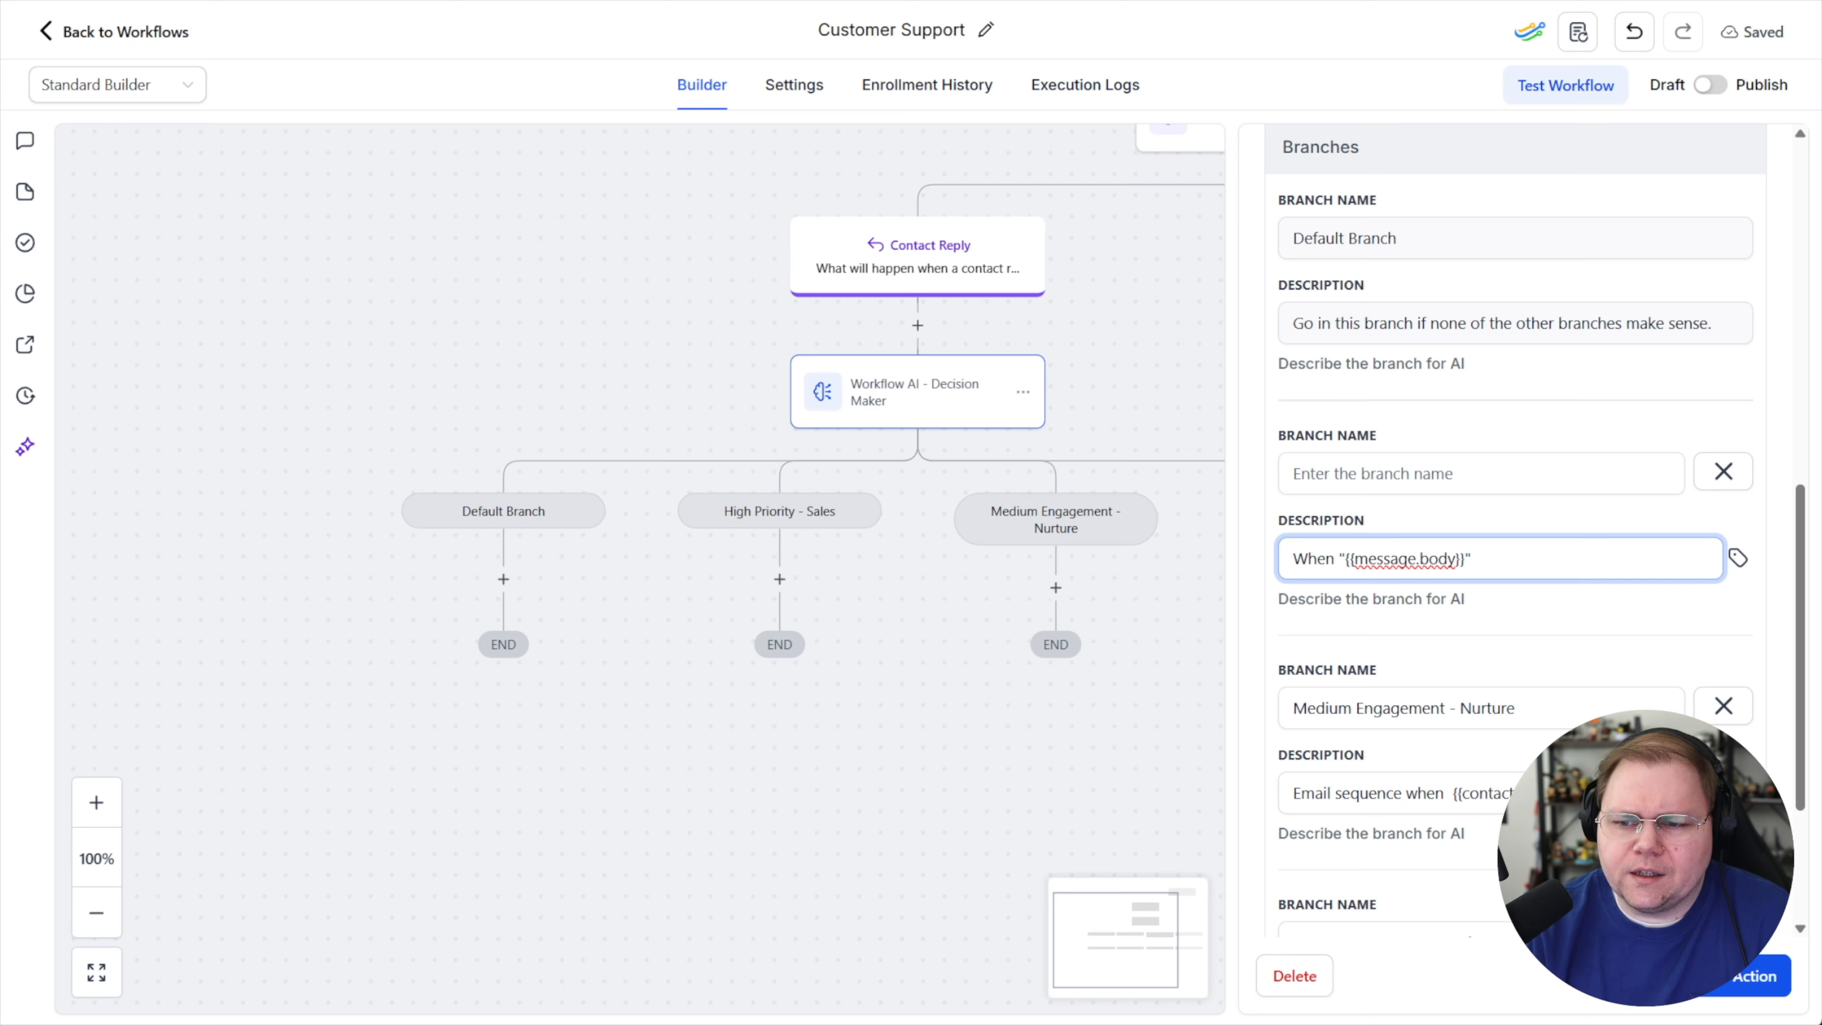
{"action": "type", "text": "indicat"}
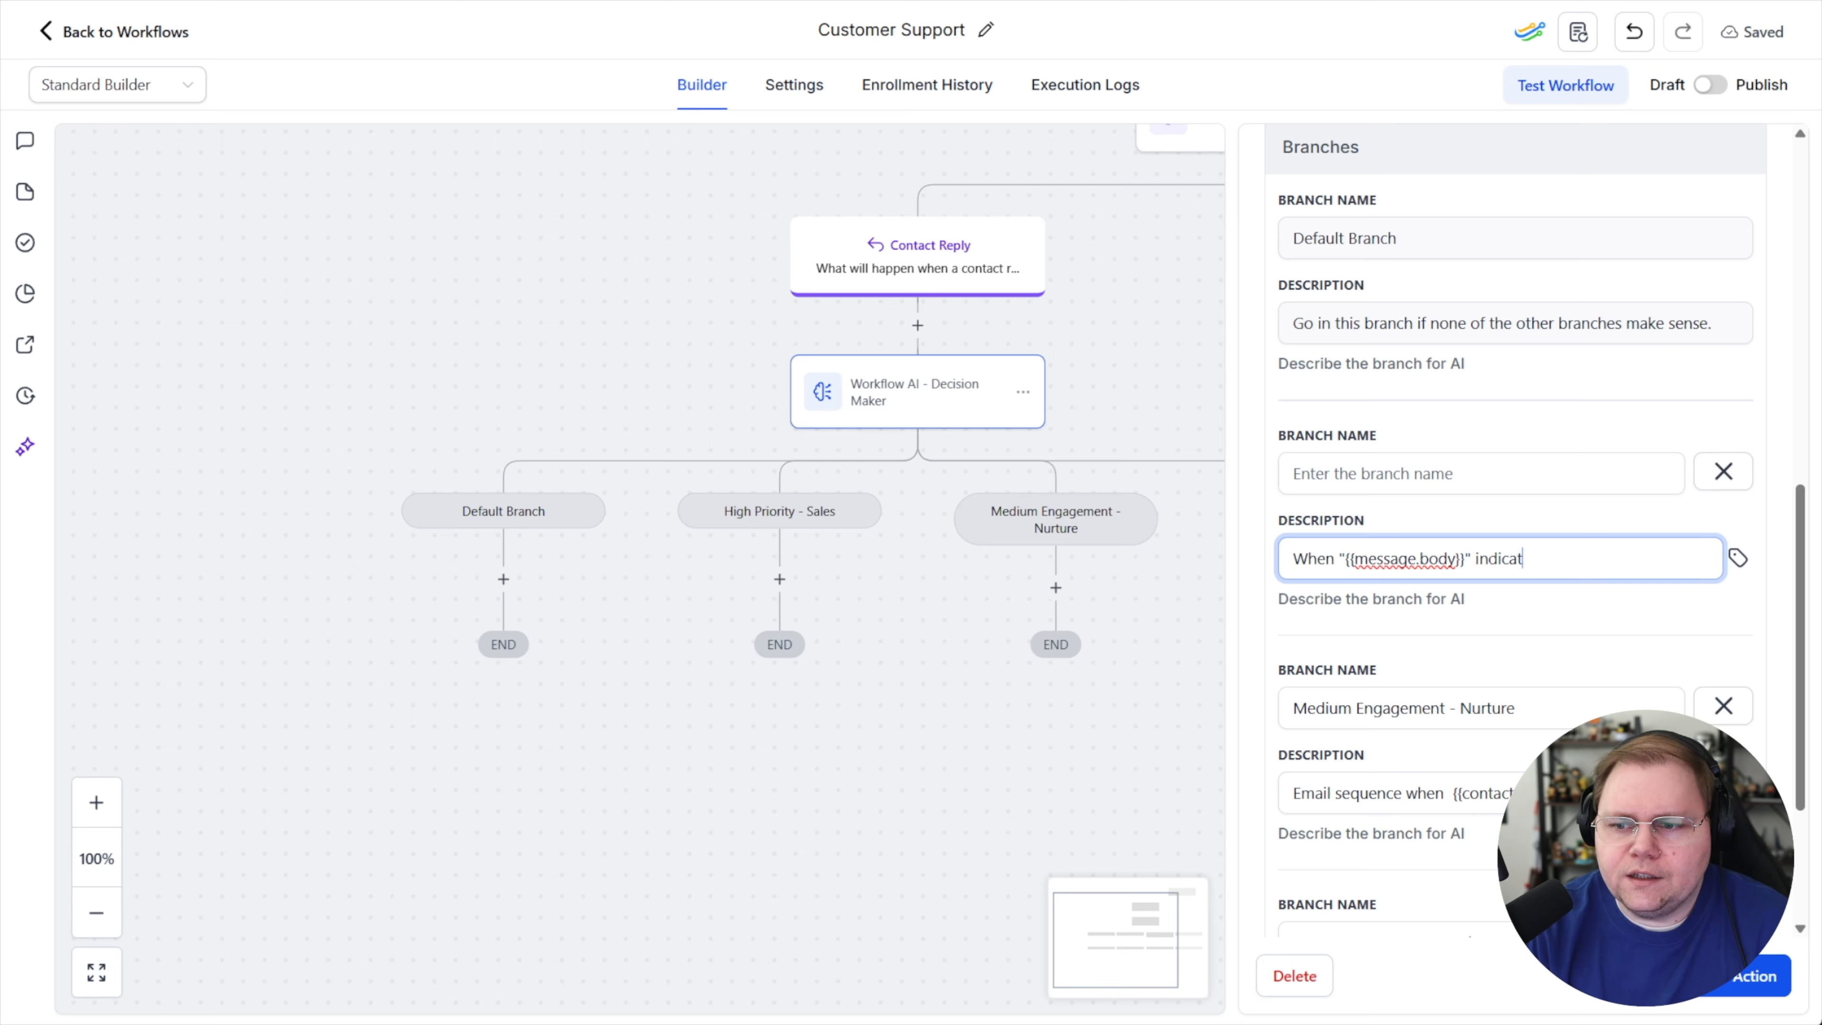
{"action": "type", "text": "es a basic passwor"}
{"action": "type", "text": "d reset how-to type question"}
{"action": "type", "text": ", explain how to re"}
{"action": "type", "text": "set the pas"}
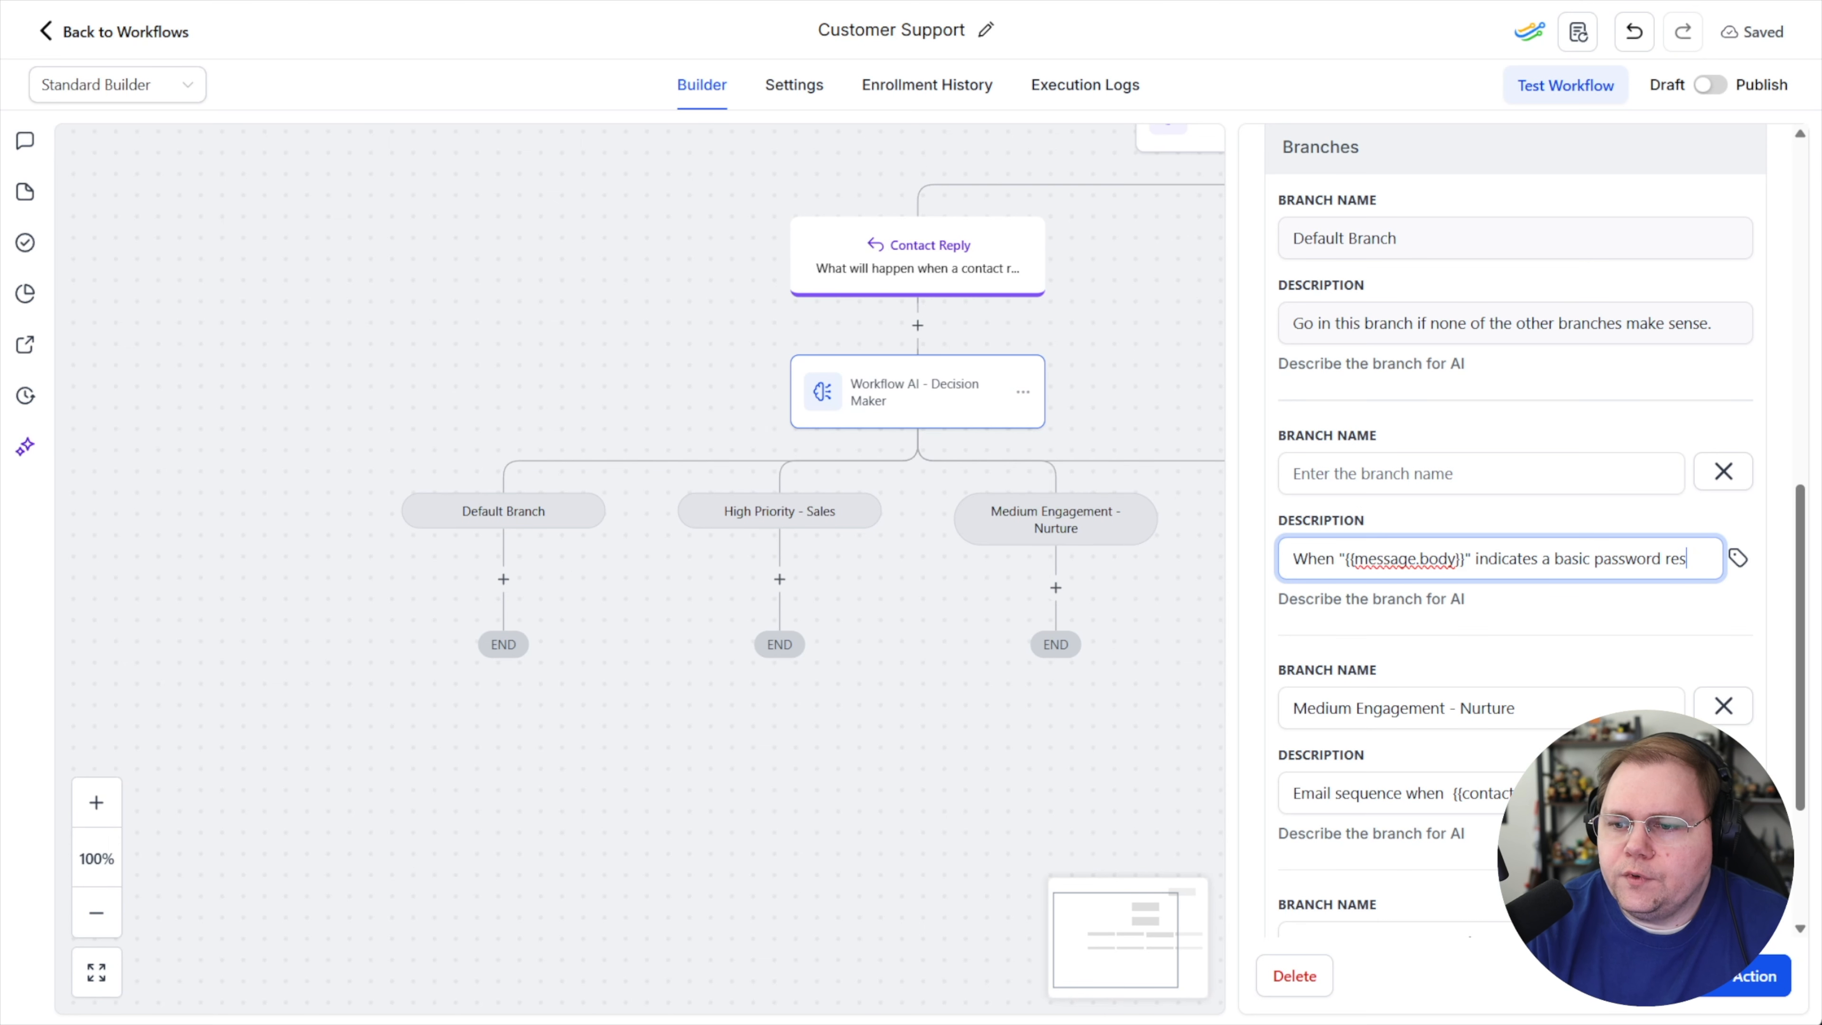
{"action": "type", "text": "et question."}
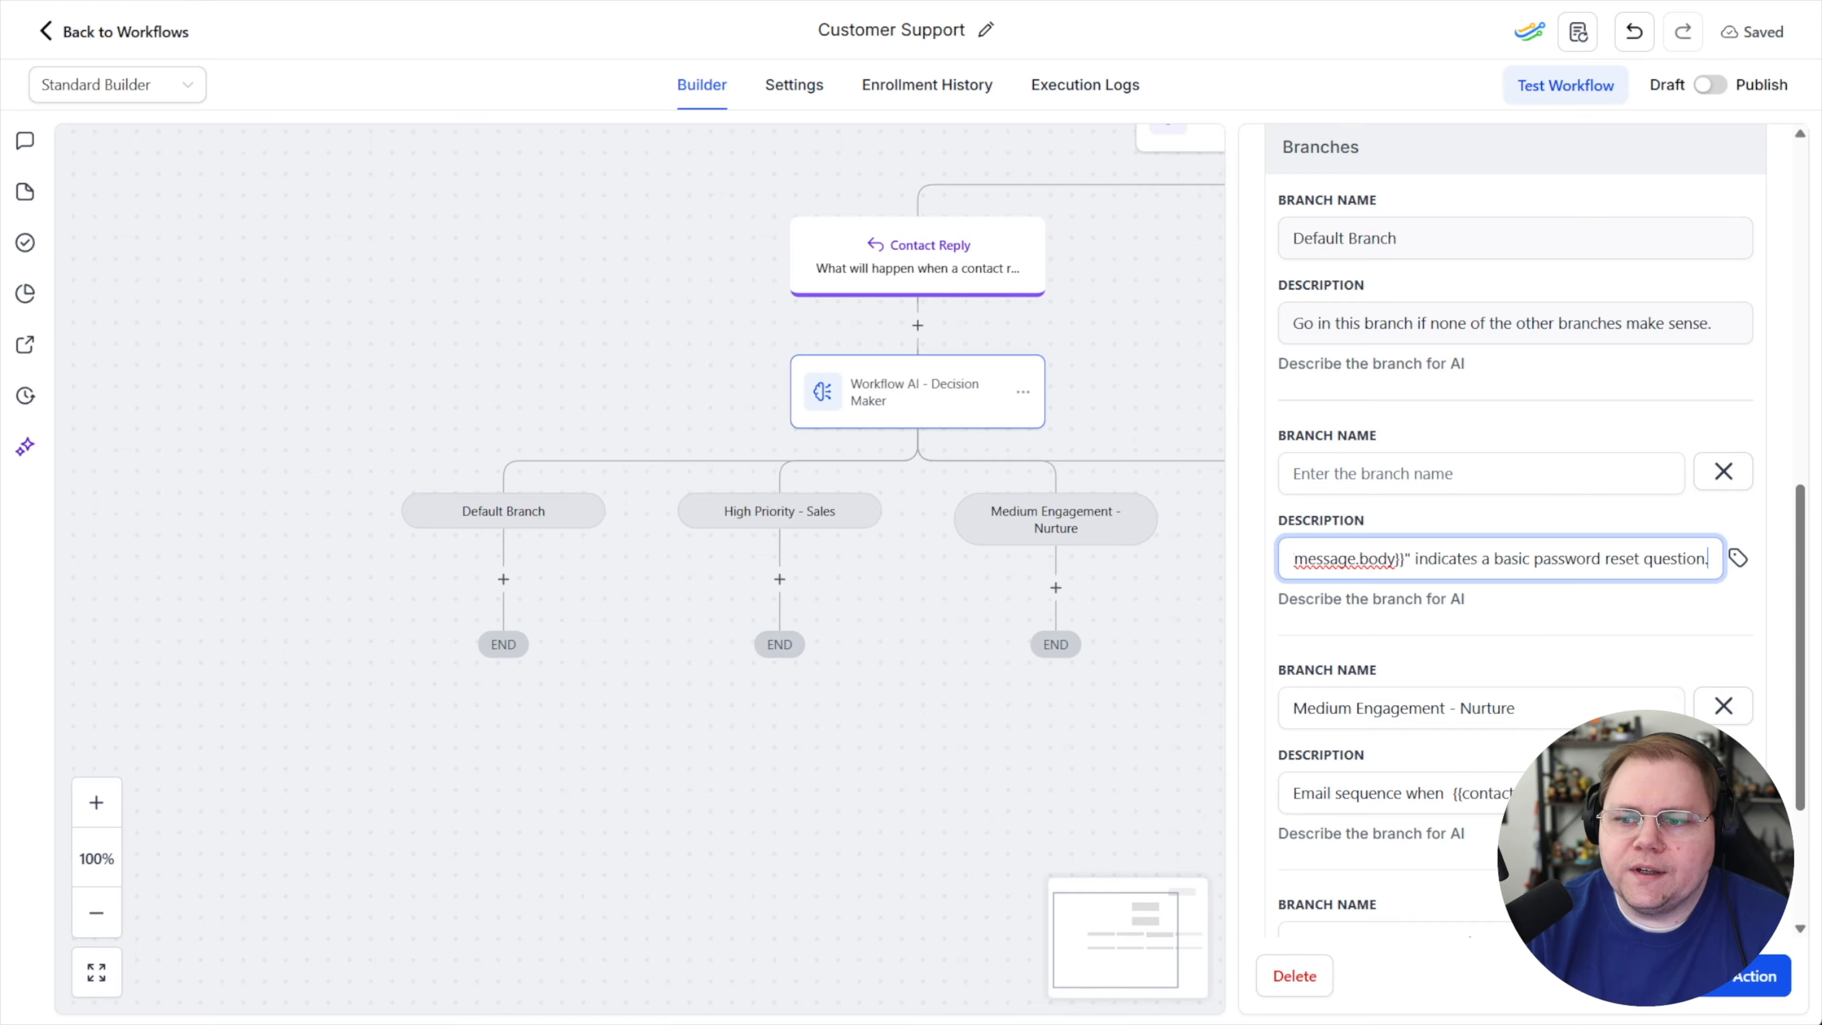
{"action": "left_click_drag", "start_coordinate": [1469, 560], "coordinate": [1746, 580]}
{"action": "left_click", "coordinate": [1573, 638]}
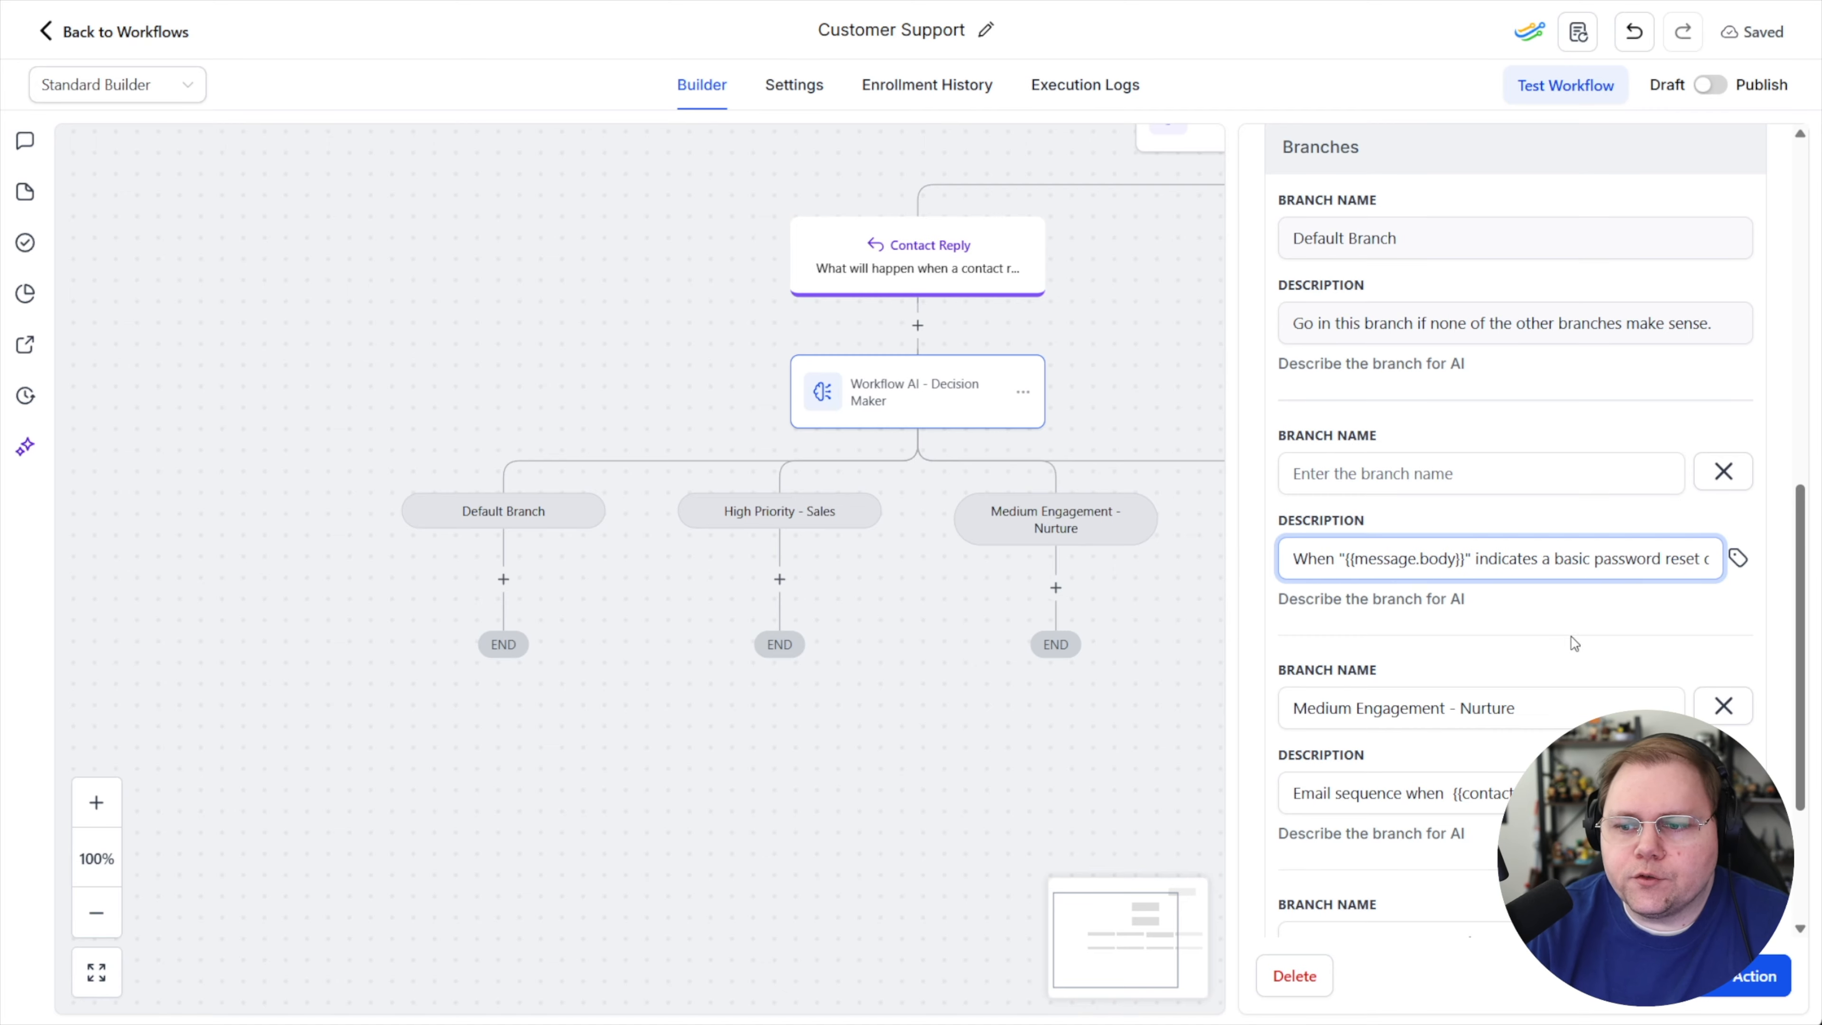
Name the second branch "basic password reset question"
{"action": "left_click", "coordinate": [1394, 473]}
{"action": "type", "text": "basic password reset question"}
Name the third branch "More complex or needs a ticket"
{"action": "left_click_drag", "start_coordinate": [1516, 708], "coordinate": [1281, 693]}
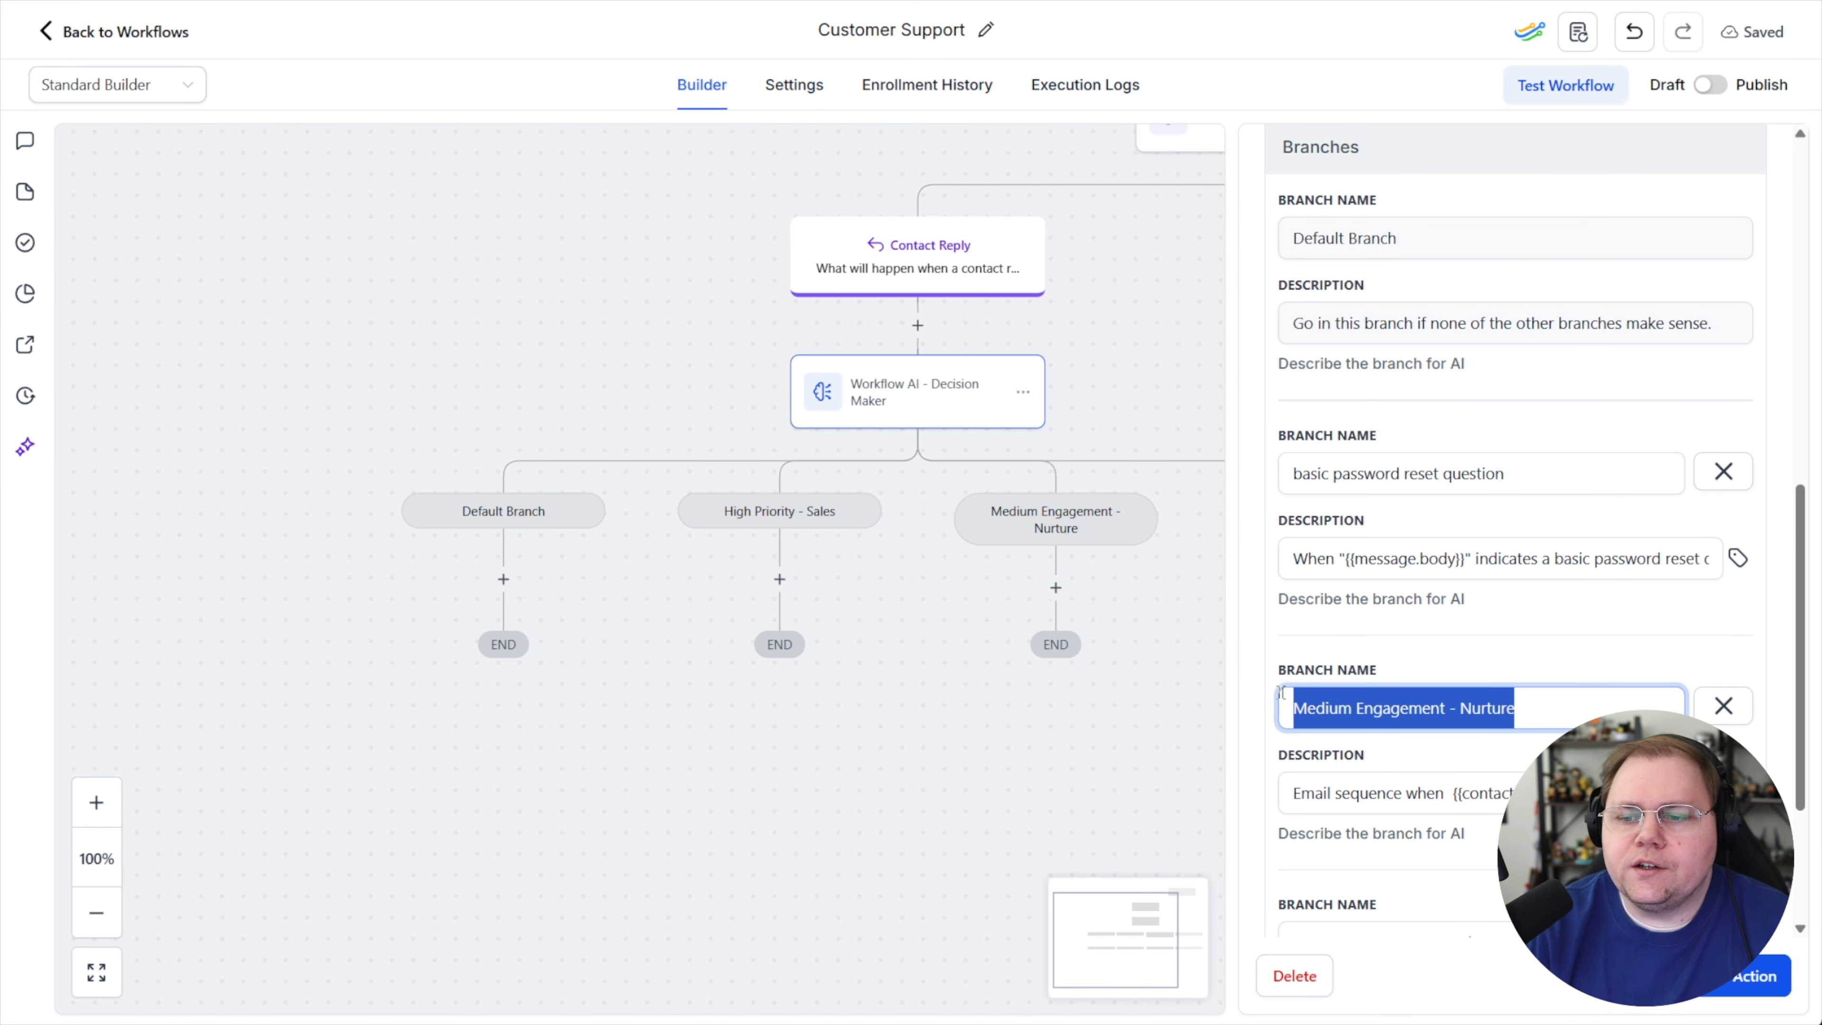
{"action": "type", "text": "More complex or needs a tick"}
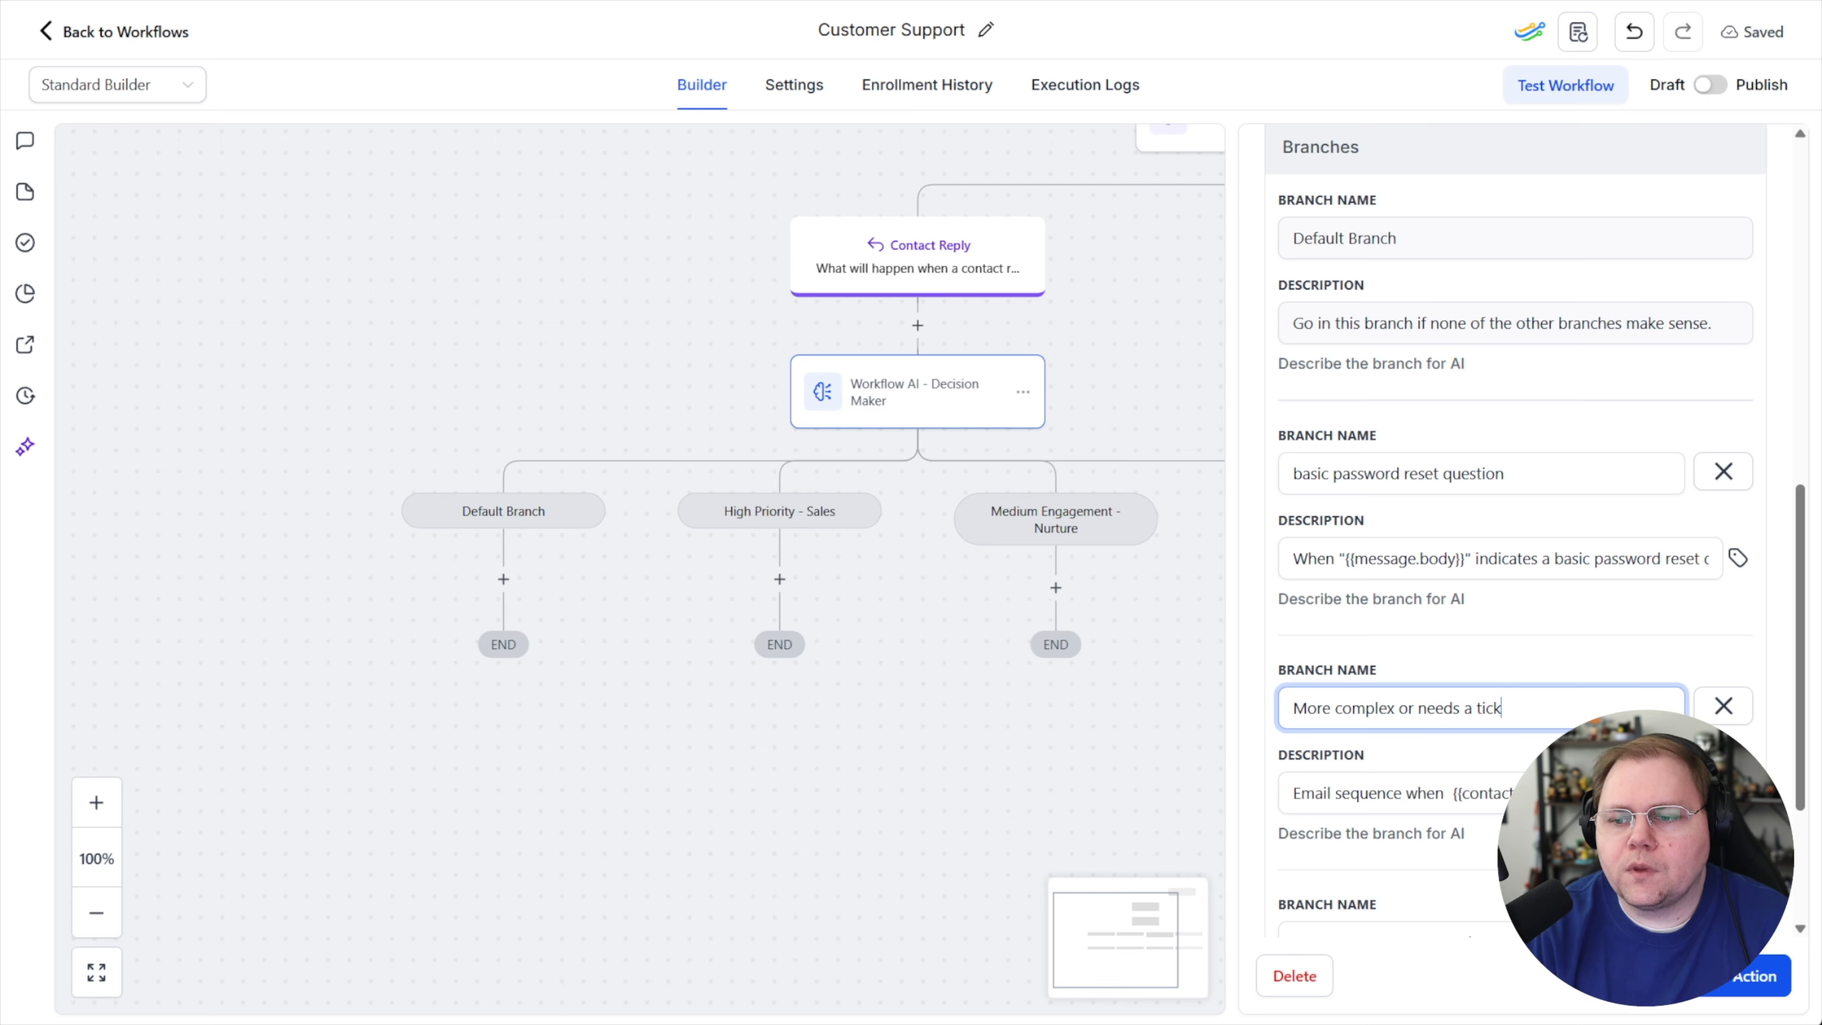
{"action": "type", "text": "et"}
{"action": "key", "text": "Tab"}
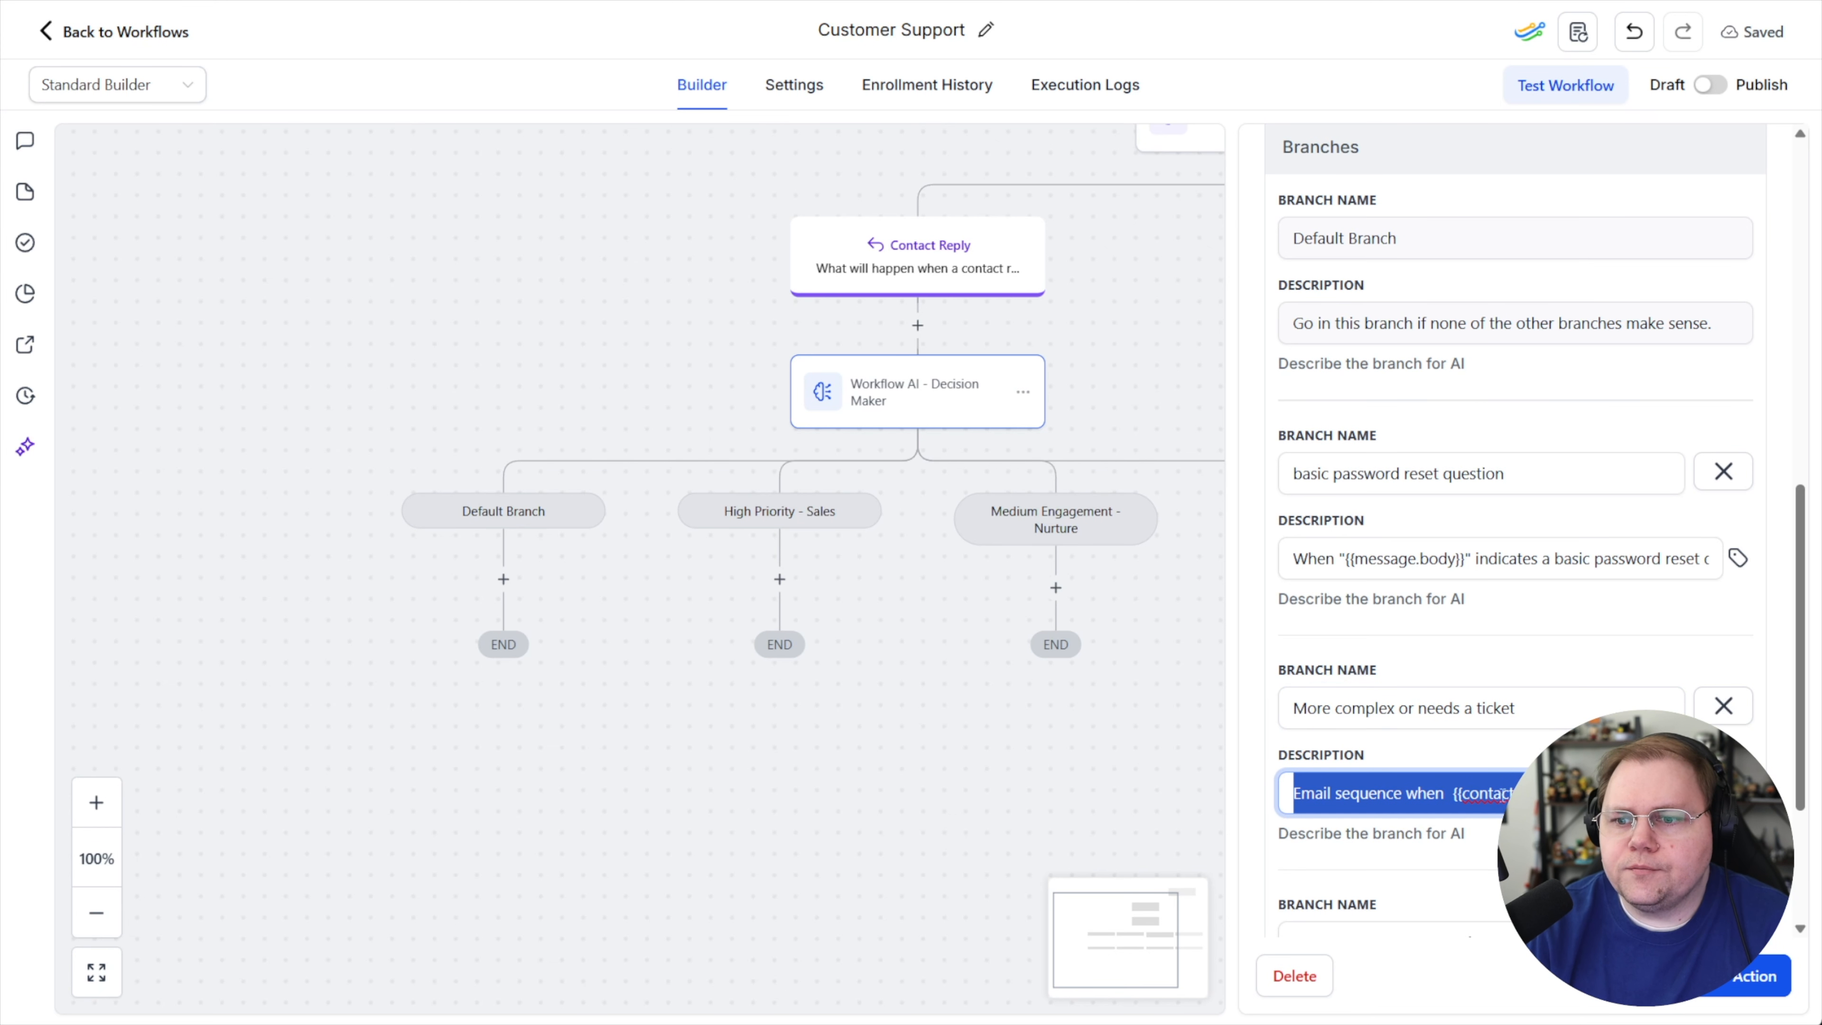
Set the third branch's description to 'When "{{message.body}}" indicates a more complex question or needs a ticket'
{"action": "key", "text": "BackSpace"}
{"action": "left_click_drag", "start_coordinate": [1469, 559], "coordinate": [1309, 563]}
{"action": "key", "text": "ctrl+c"}
{"action": "left_click", "coordinate": [1418, 766]}
{"action": "type", "text": "W"}
{"action": "key", "text": "ctrl+v"}
{"action": "type", "text": "ind"}
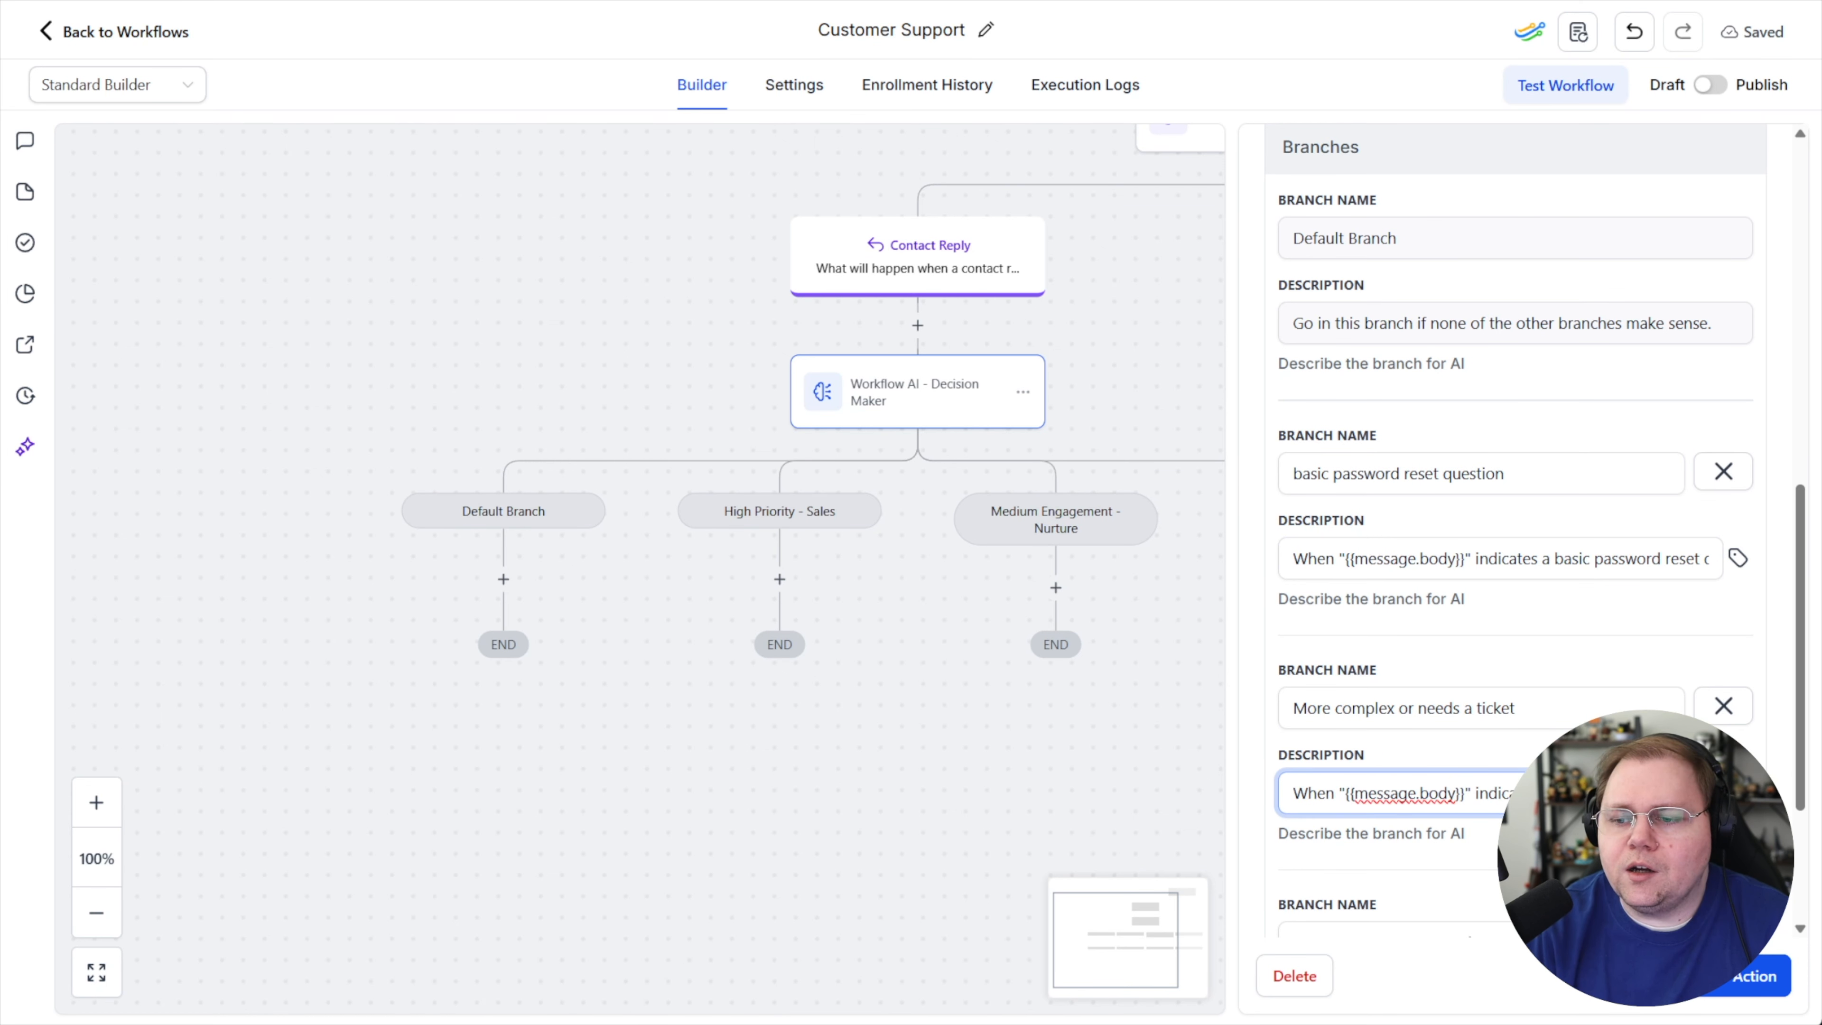
{"action": "type", "text": "s"}
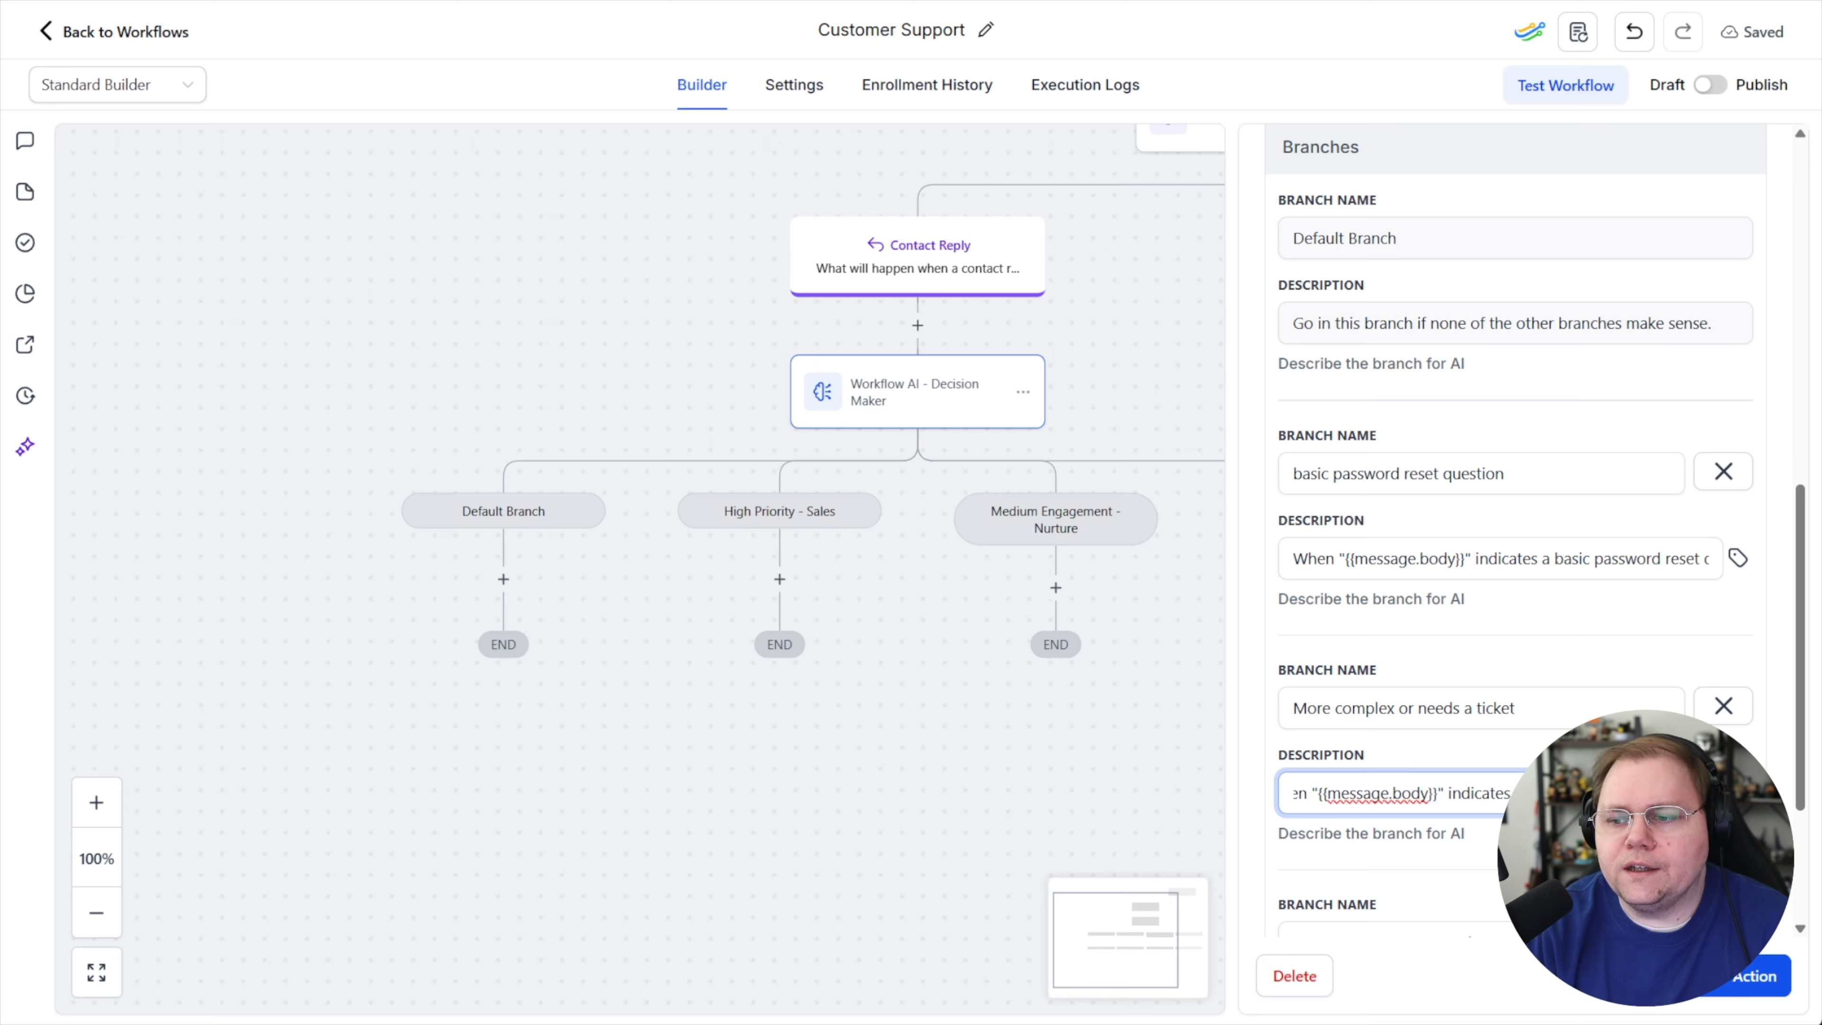
{"action": "type", "text": "tion or needs a ticket"}
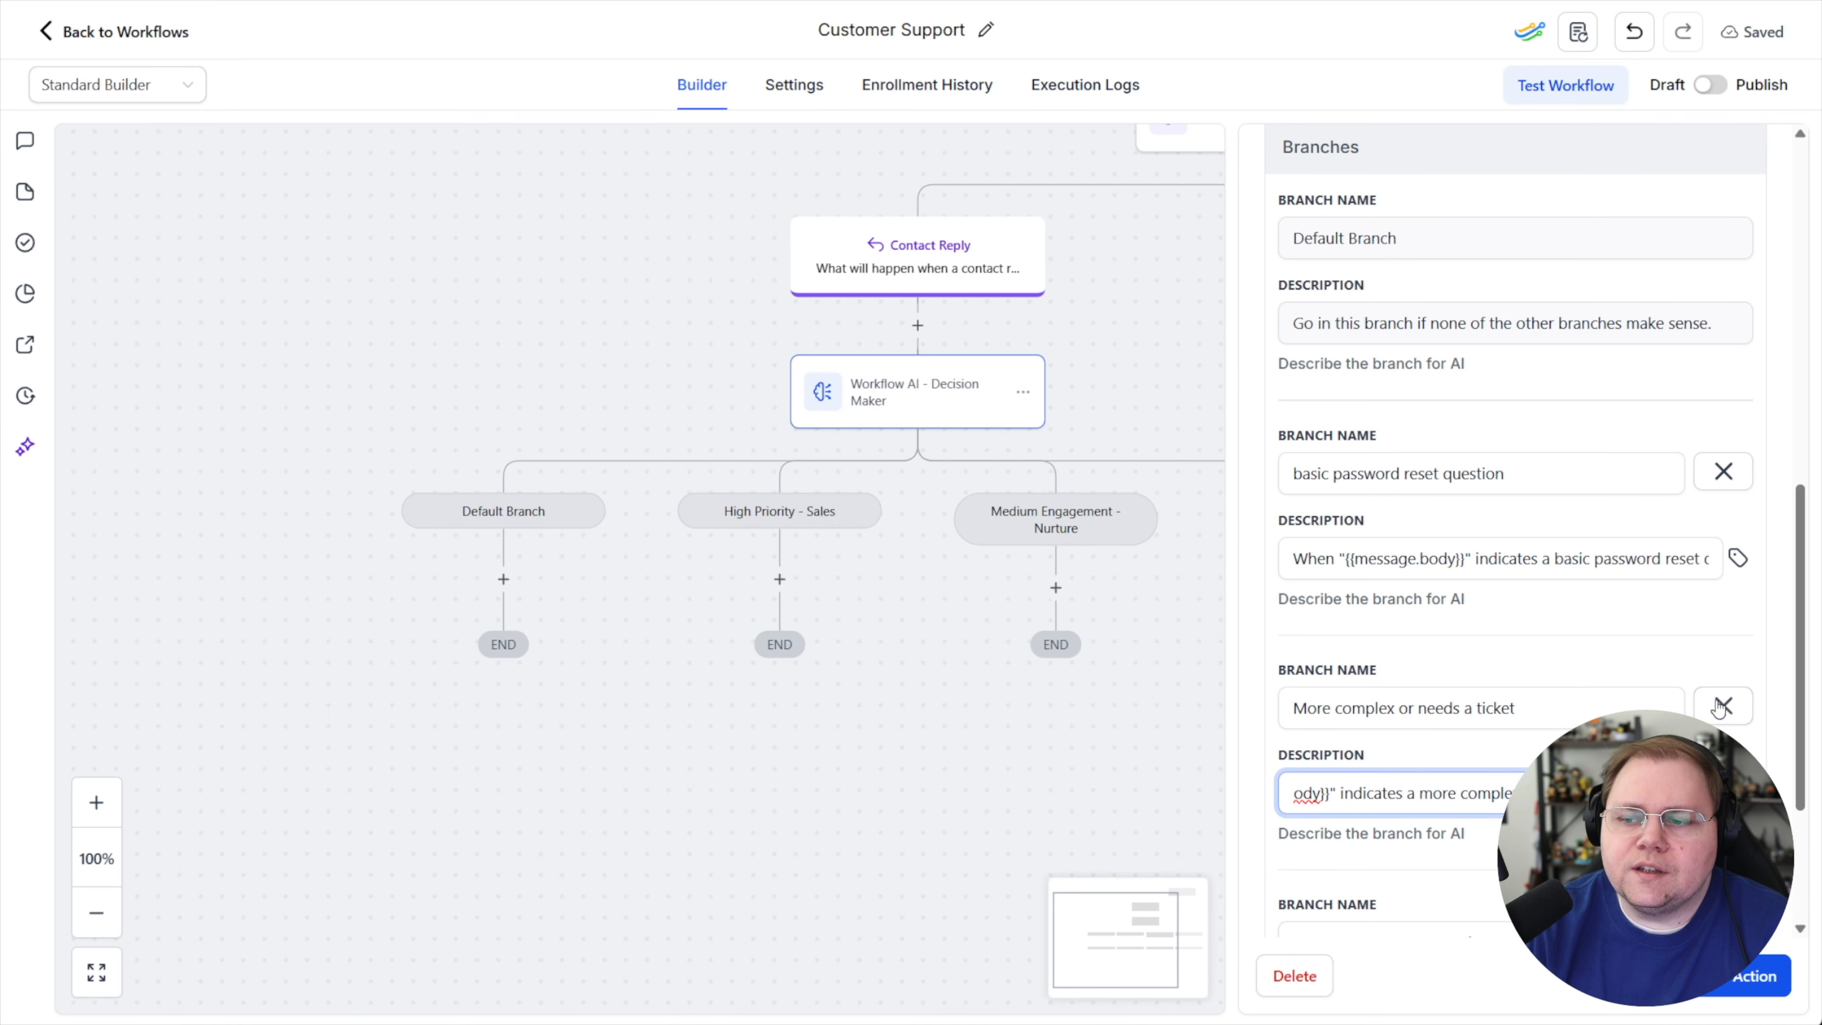
Delete the leftover fourth branch and save the decision maker's branch settings
{"action": "scroll", "coordinate": [1720, 707], "scroll_direction": "down", "scroll_amount": 2}
{"action": "left_click", "coordinate": [1723, 834]}
{"action": "left_click", "coordinate": [1135, 574]}
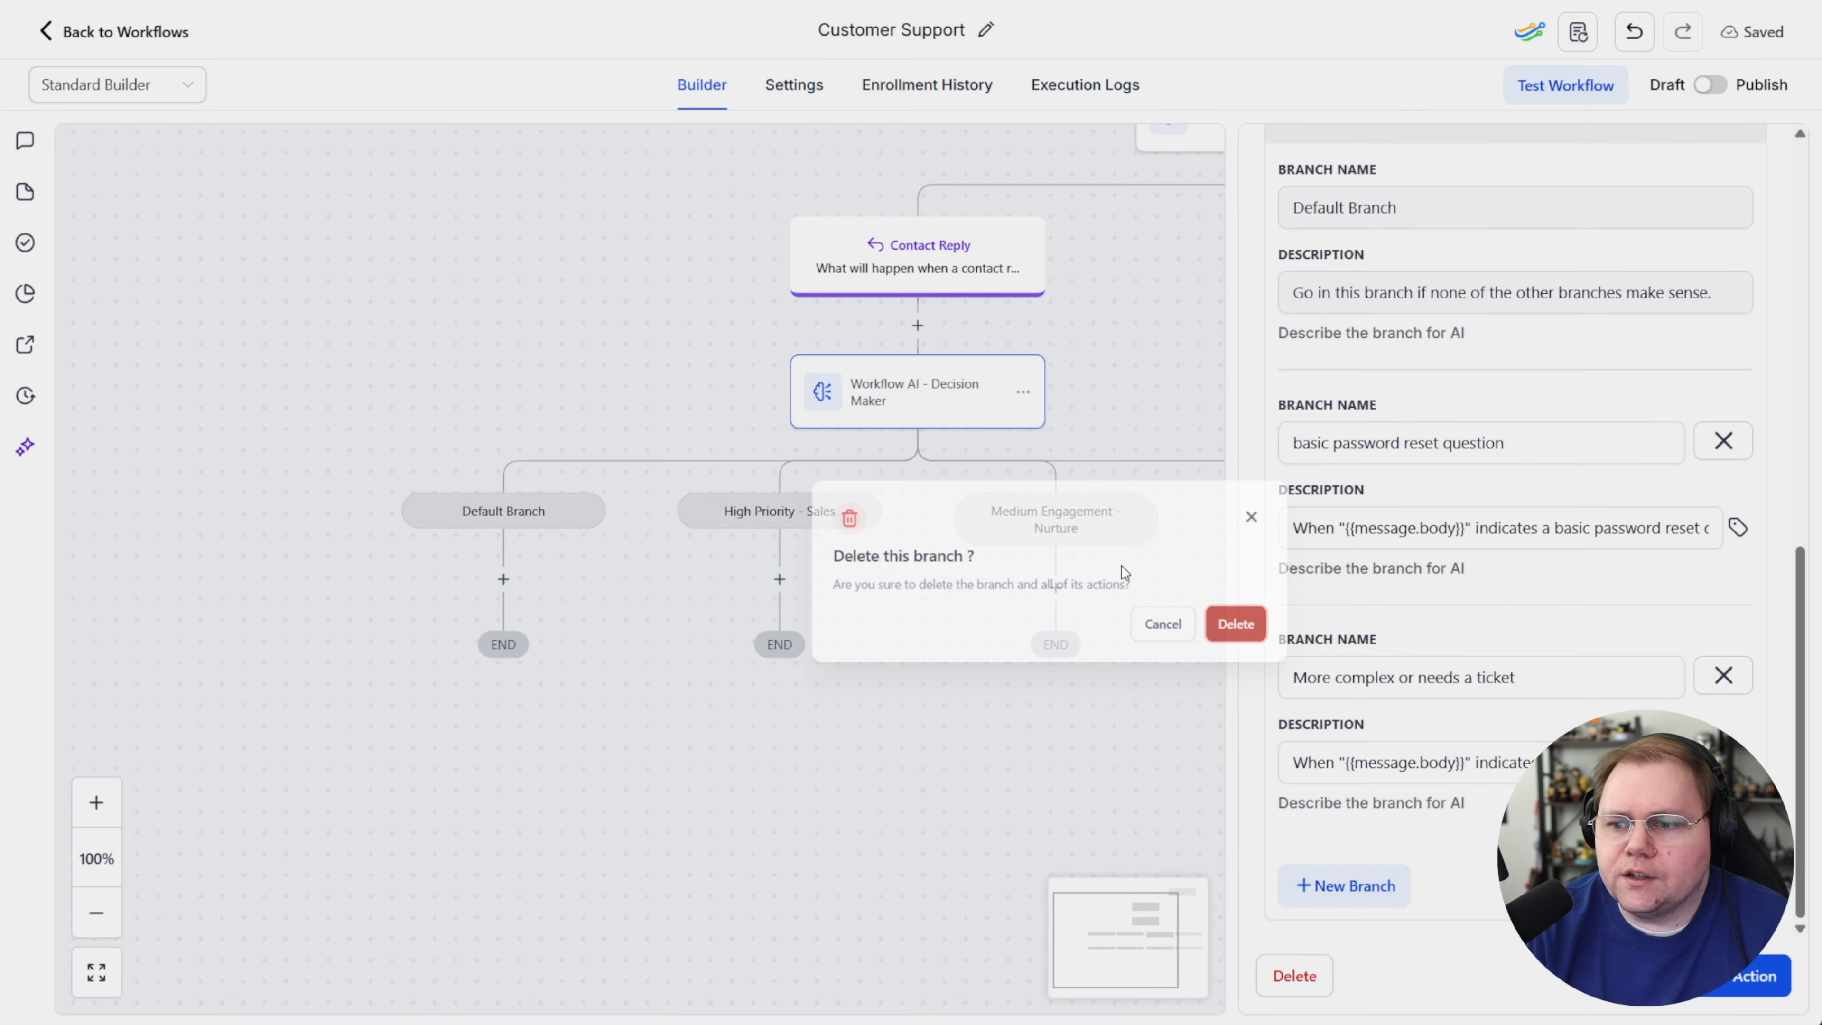
{"action": "left_click", "coordinate": [1723, 681]}
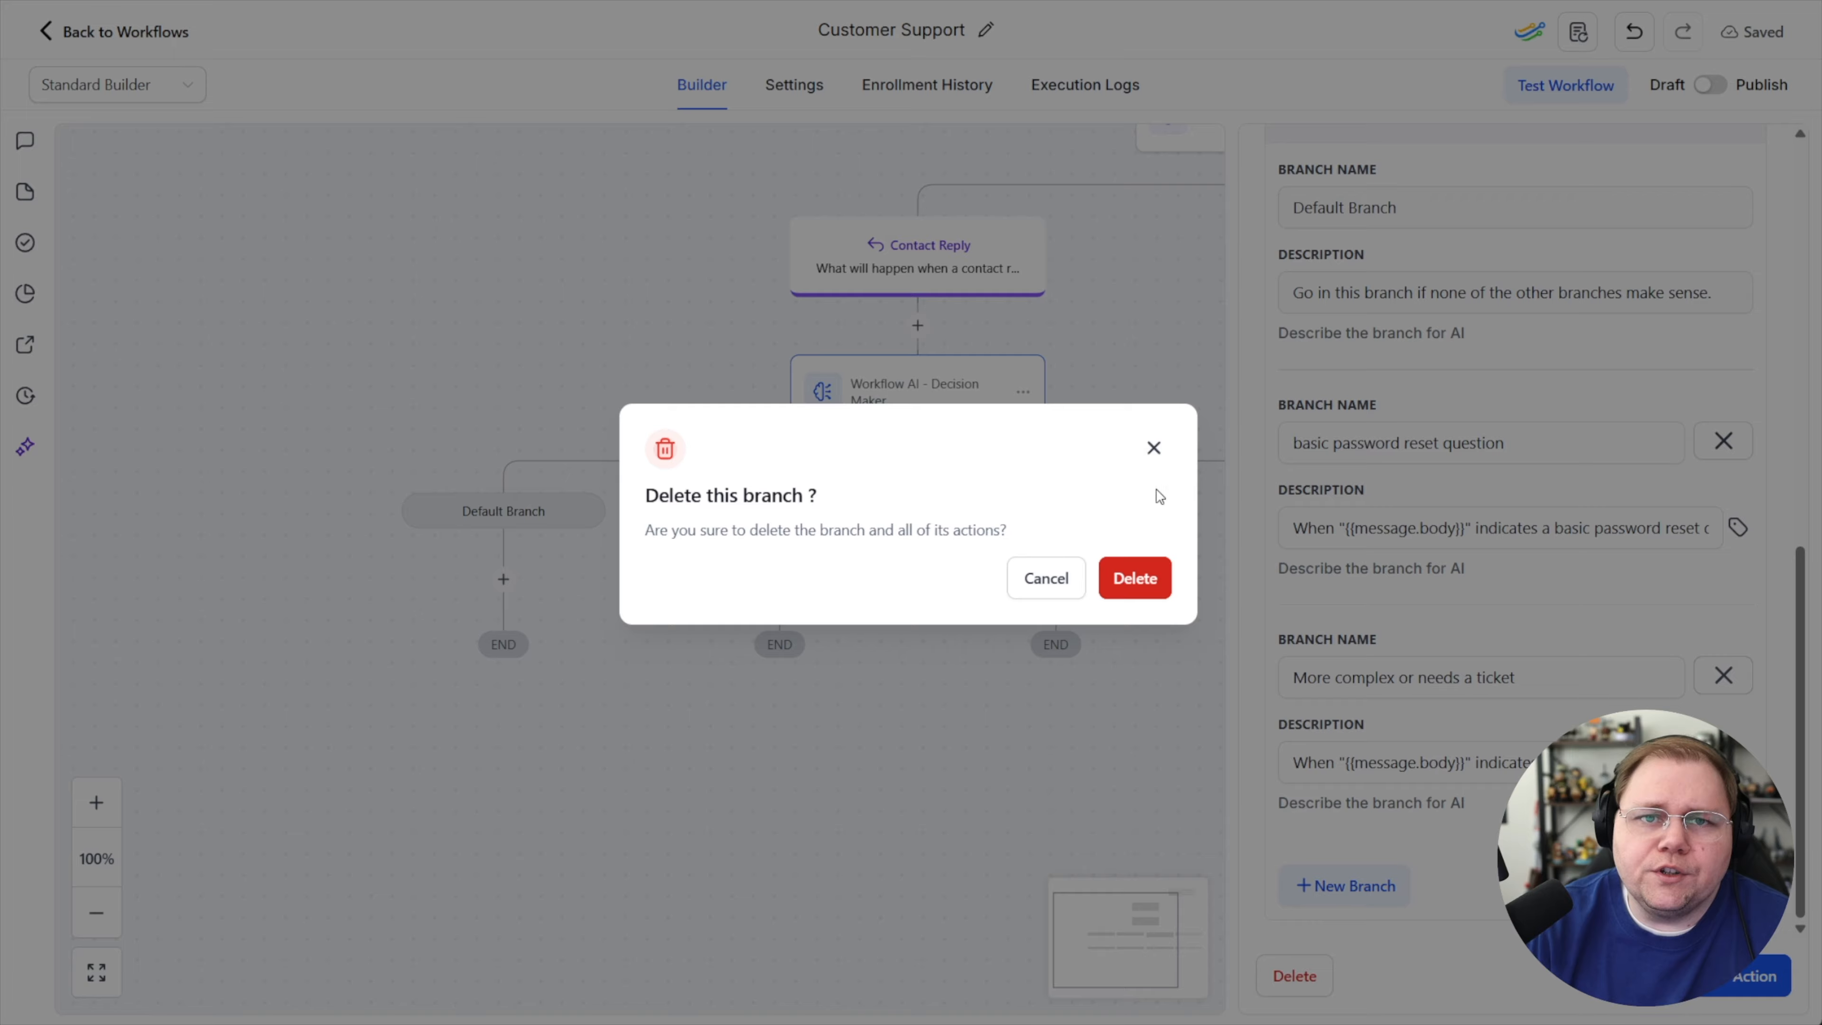
{"action": "left_click", "coordinate": [1153, 448]}
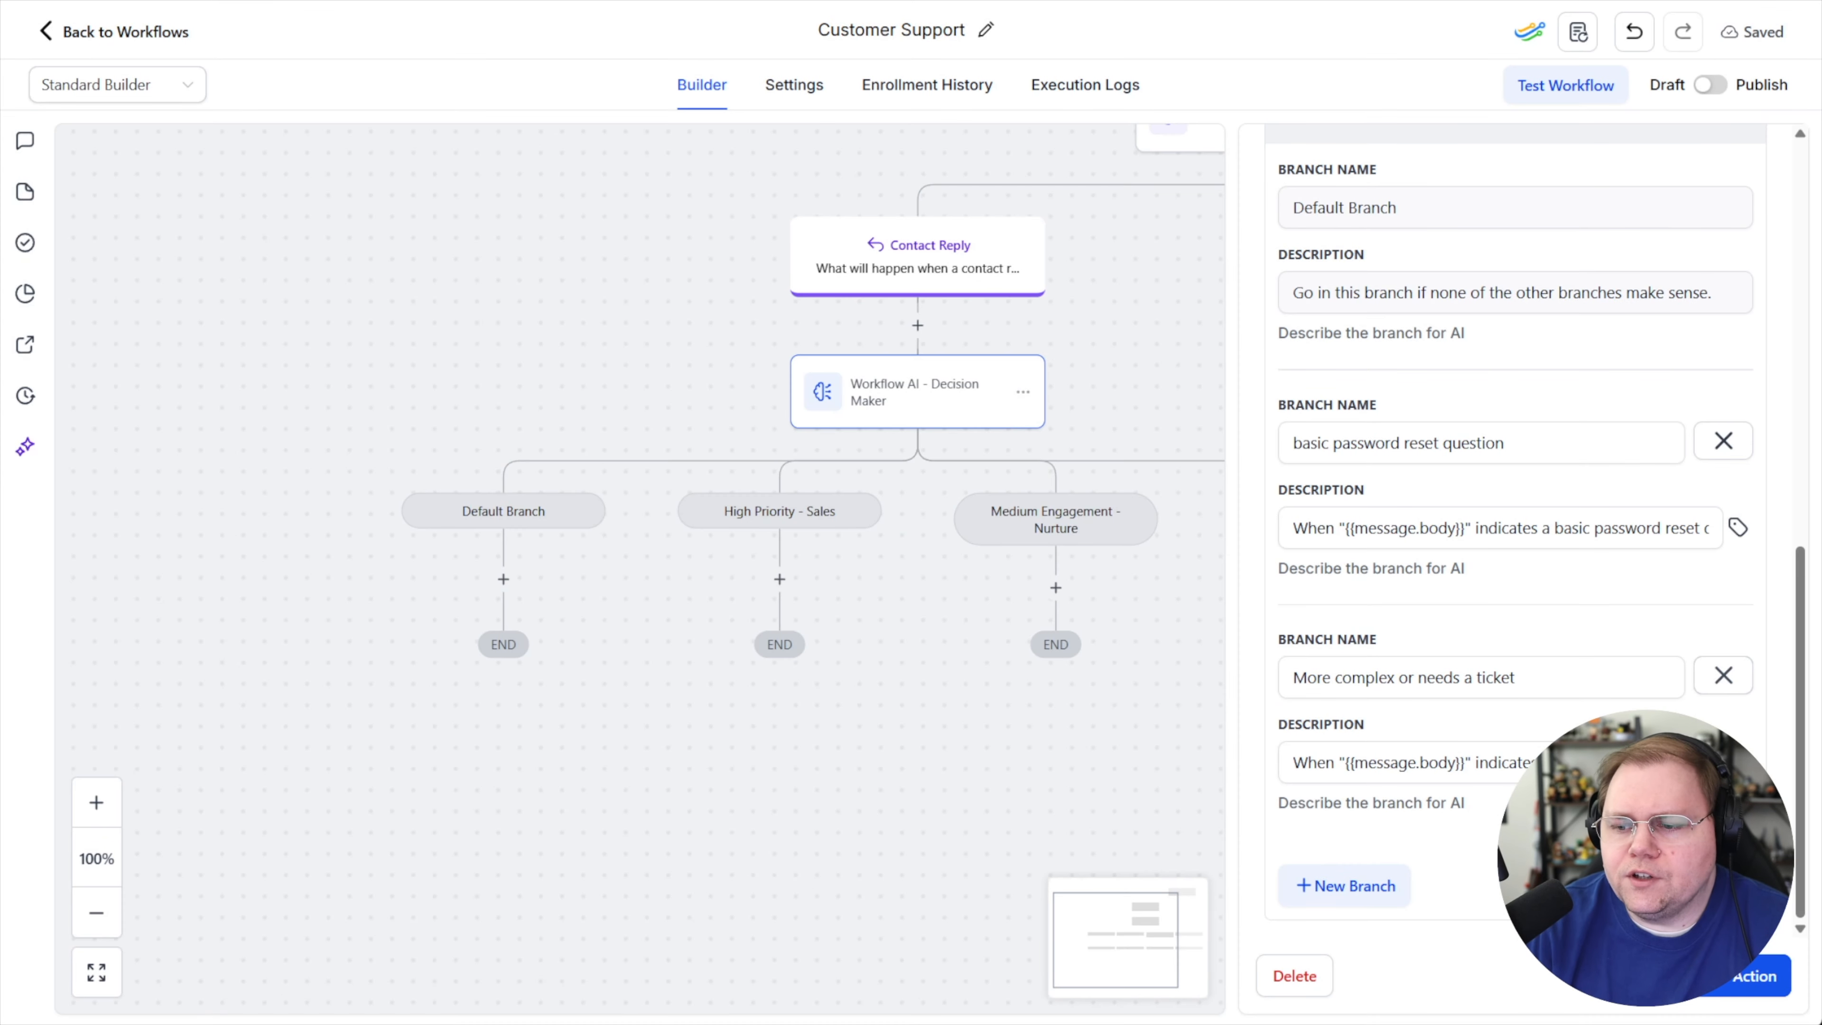
{"action": "left_click", "coordinate": [1722, 976]}
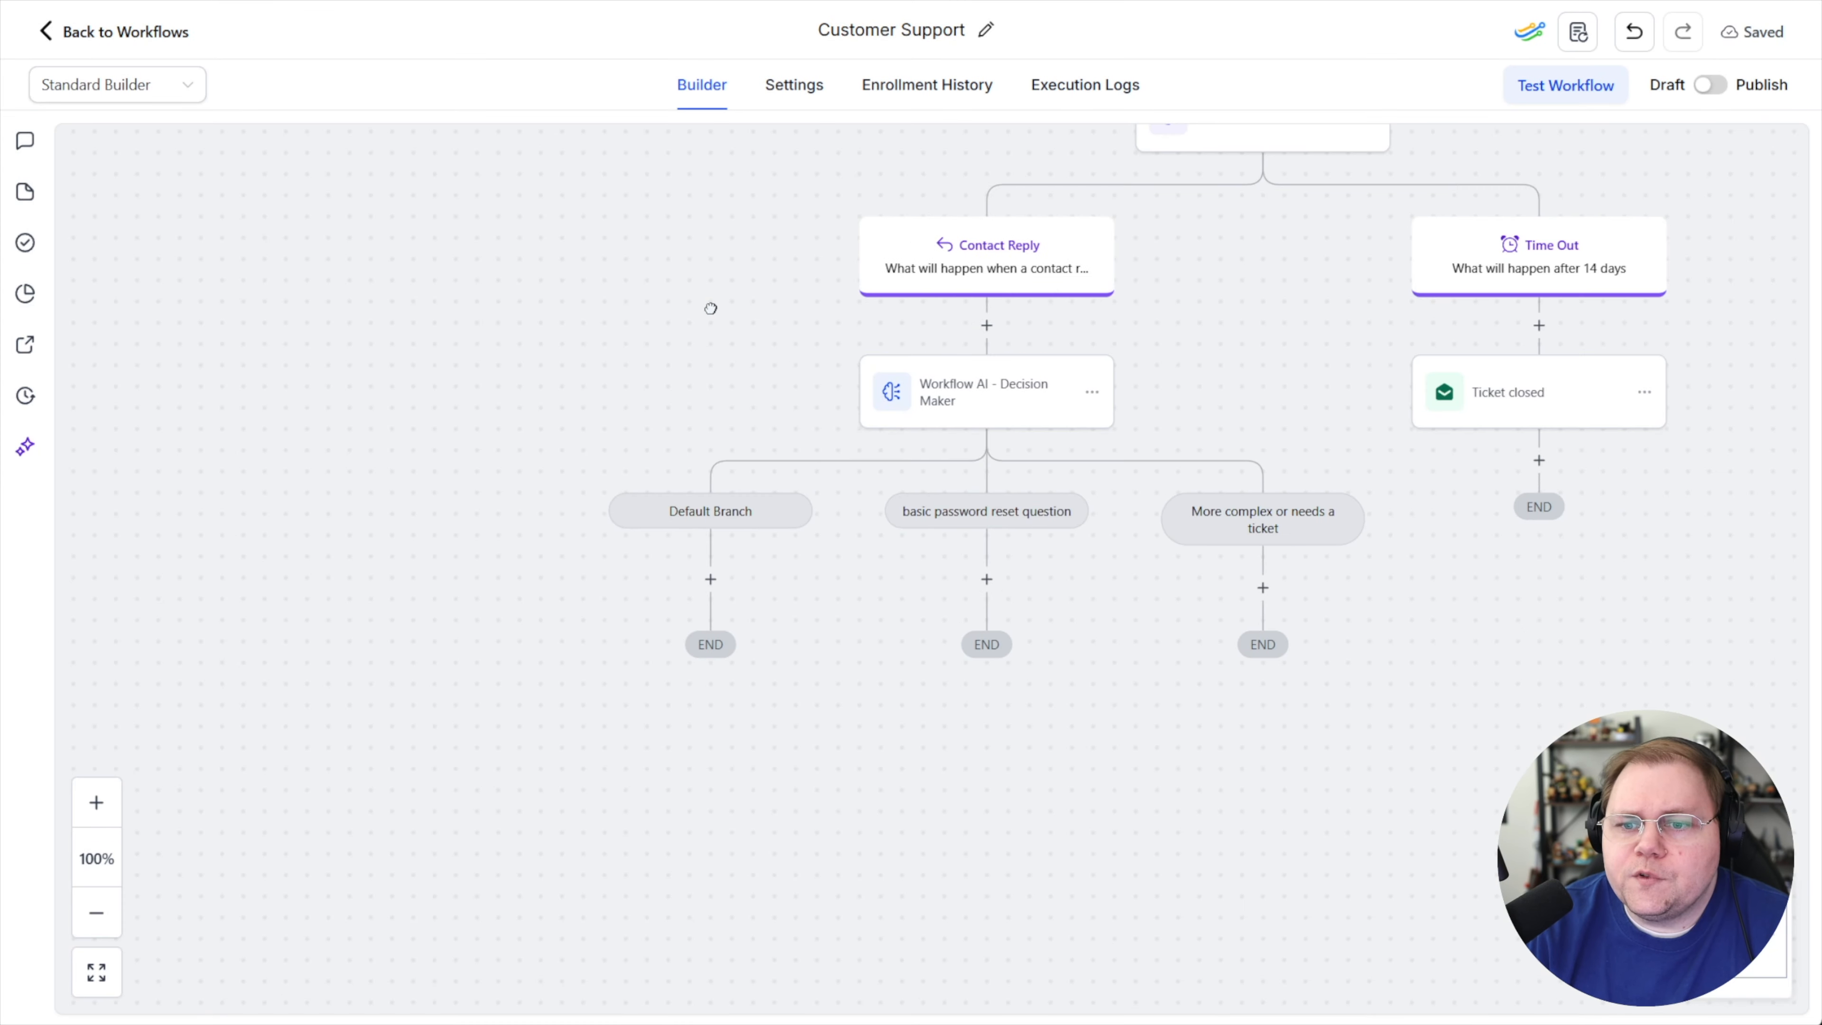
Rename the decision maker action "Basic PW question or ticket" and save it
{"action": "left_click_drag", "start_coordinate": [719, 310], "coordinate": [427, 504]}
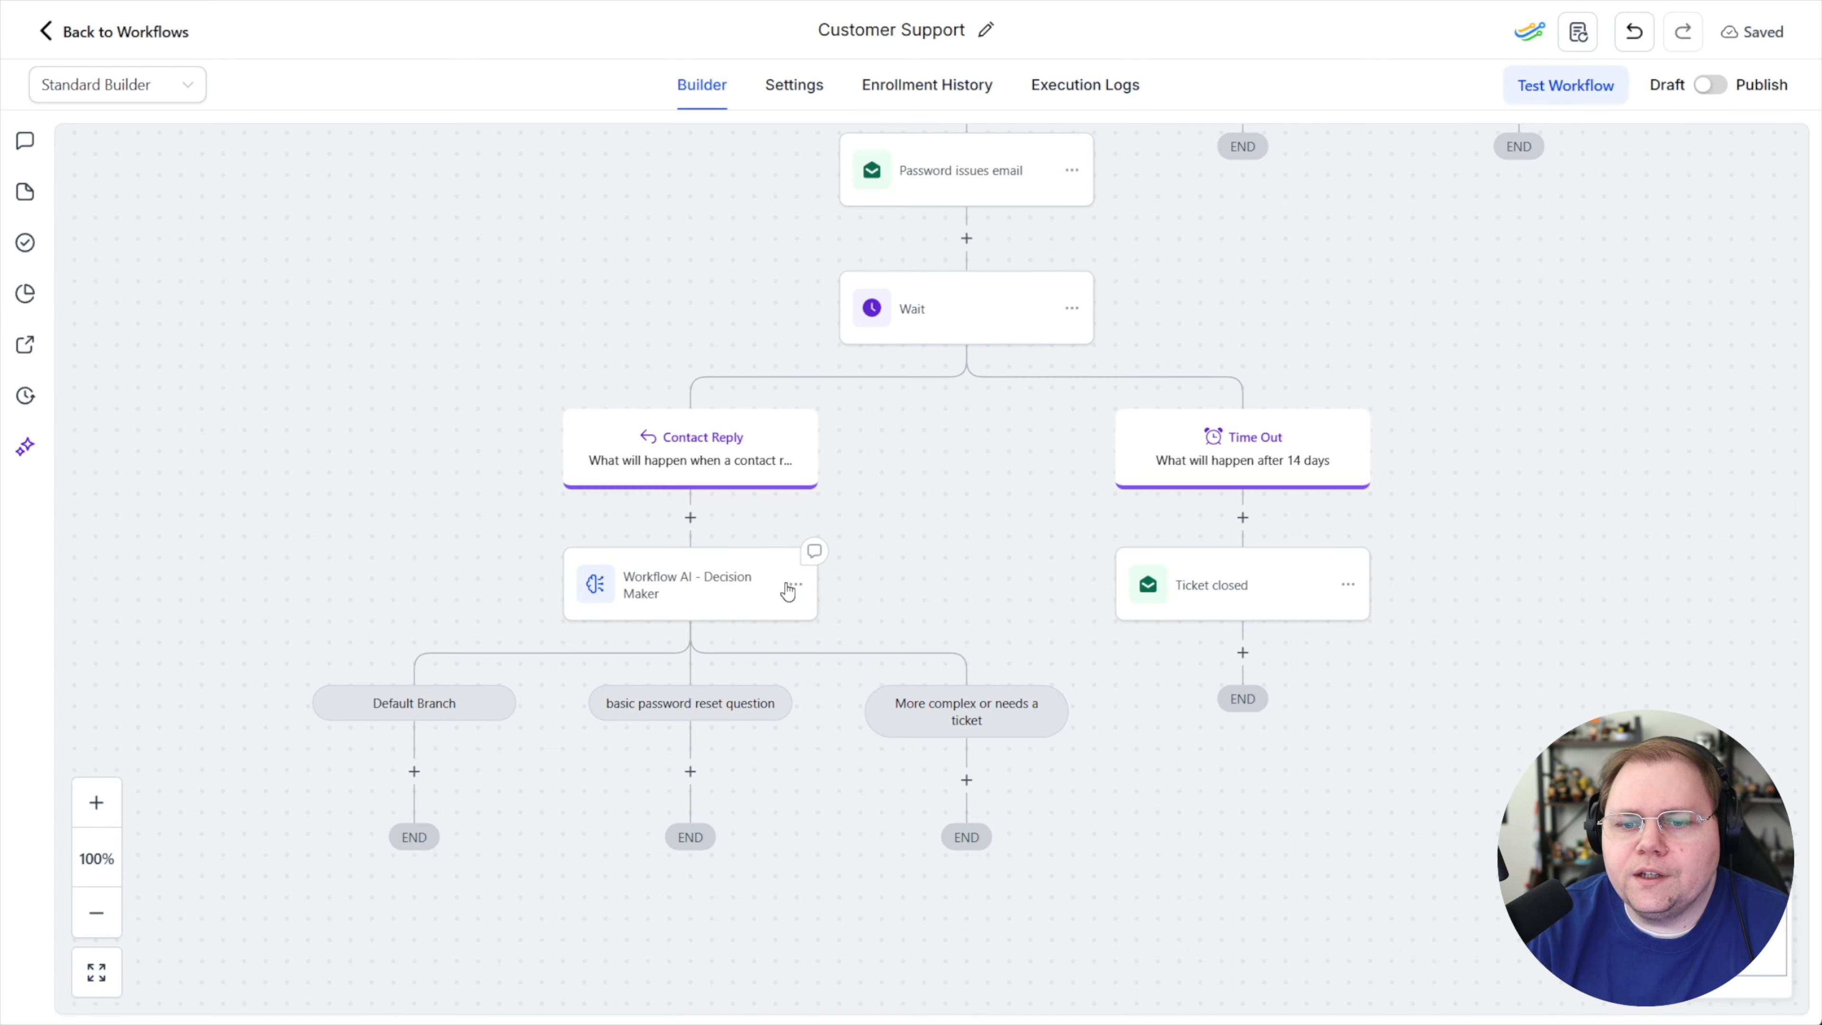
{"action": "left_click", "coordinate": [795, 594]}
{"action": "left_click_drag", "start_coordinate": [1476, 367], "coordinate": [1242, 370]}
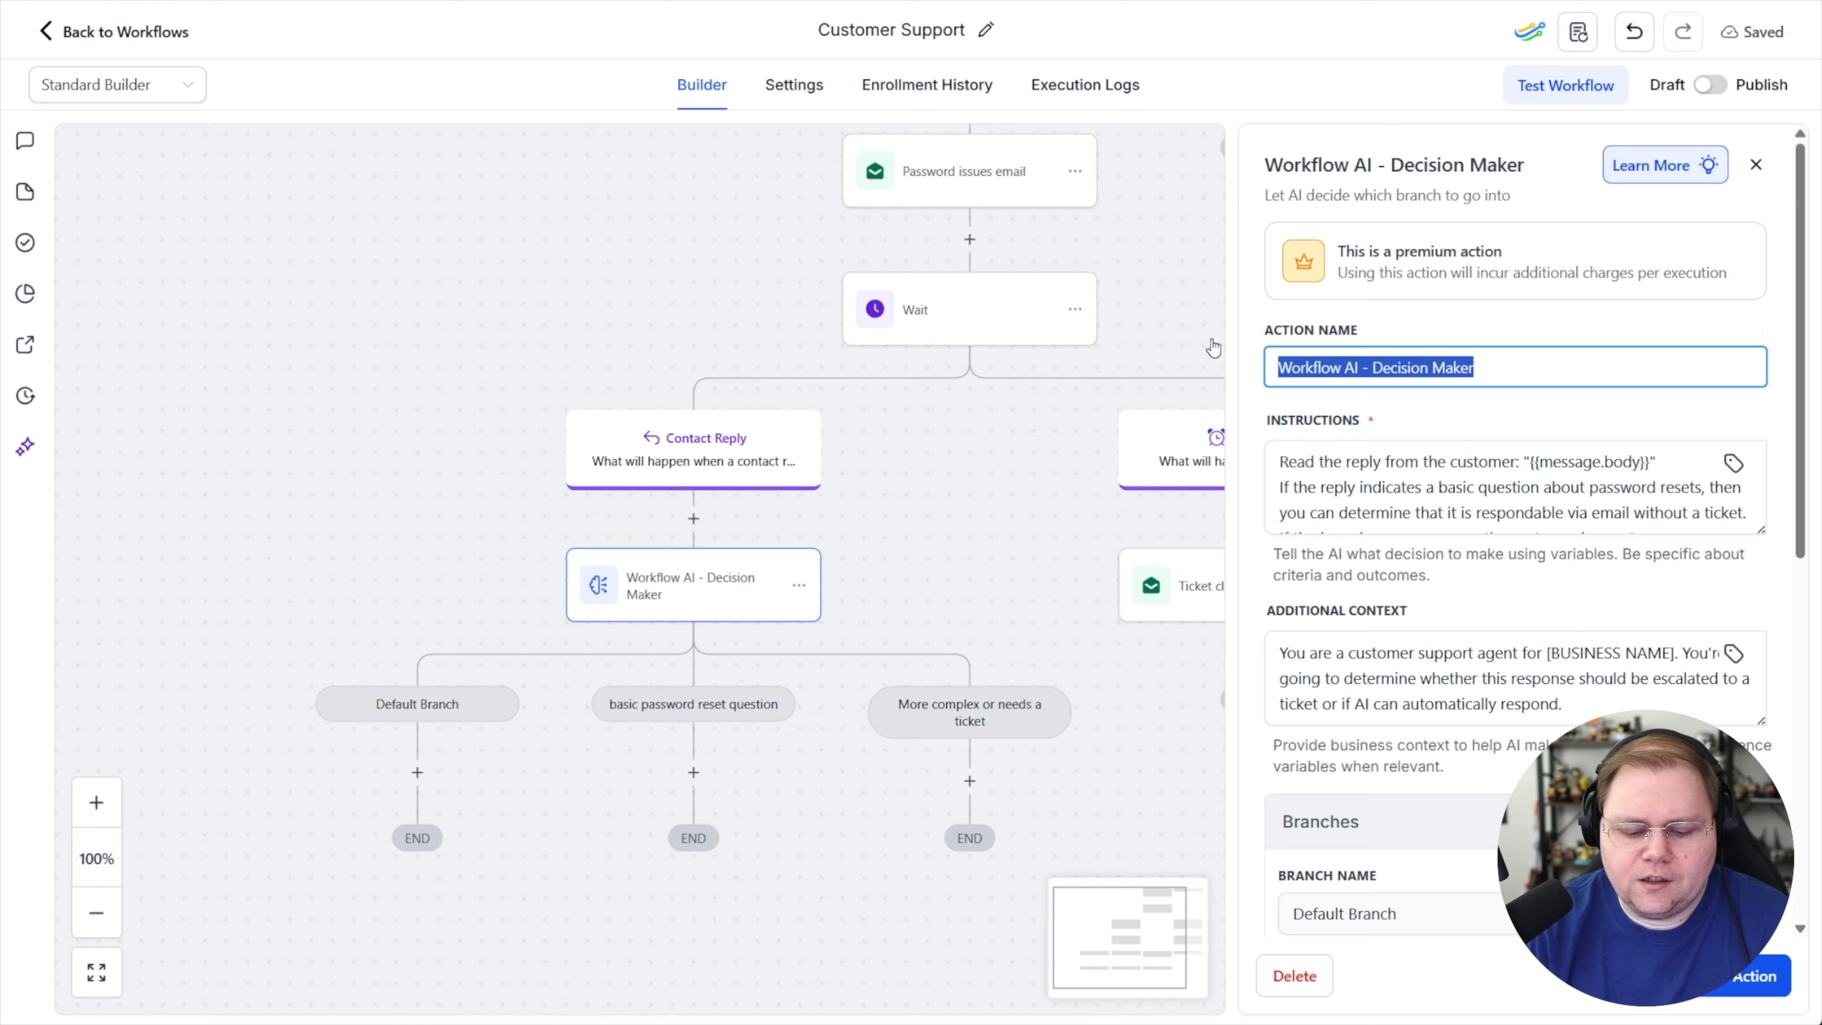
{"action": "type", "text": "Baiscc PW question or ticket"}
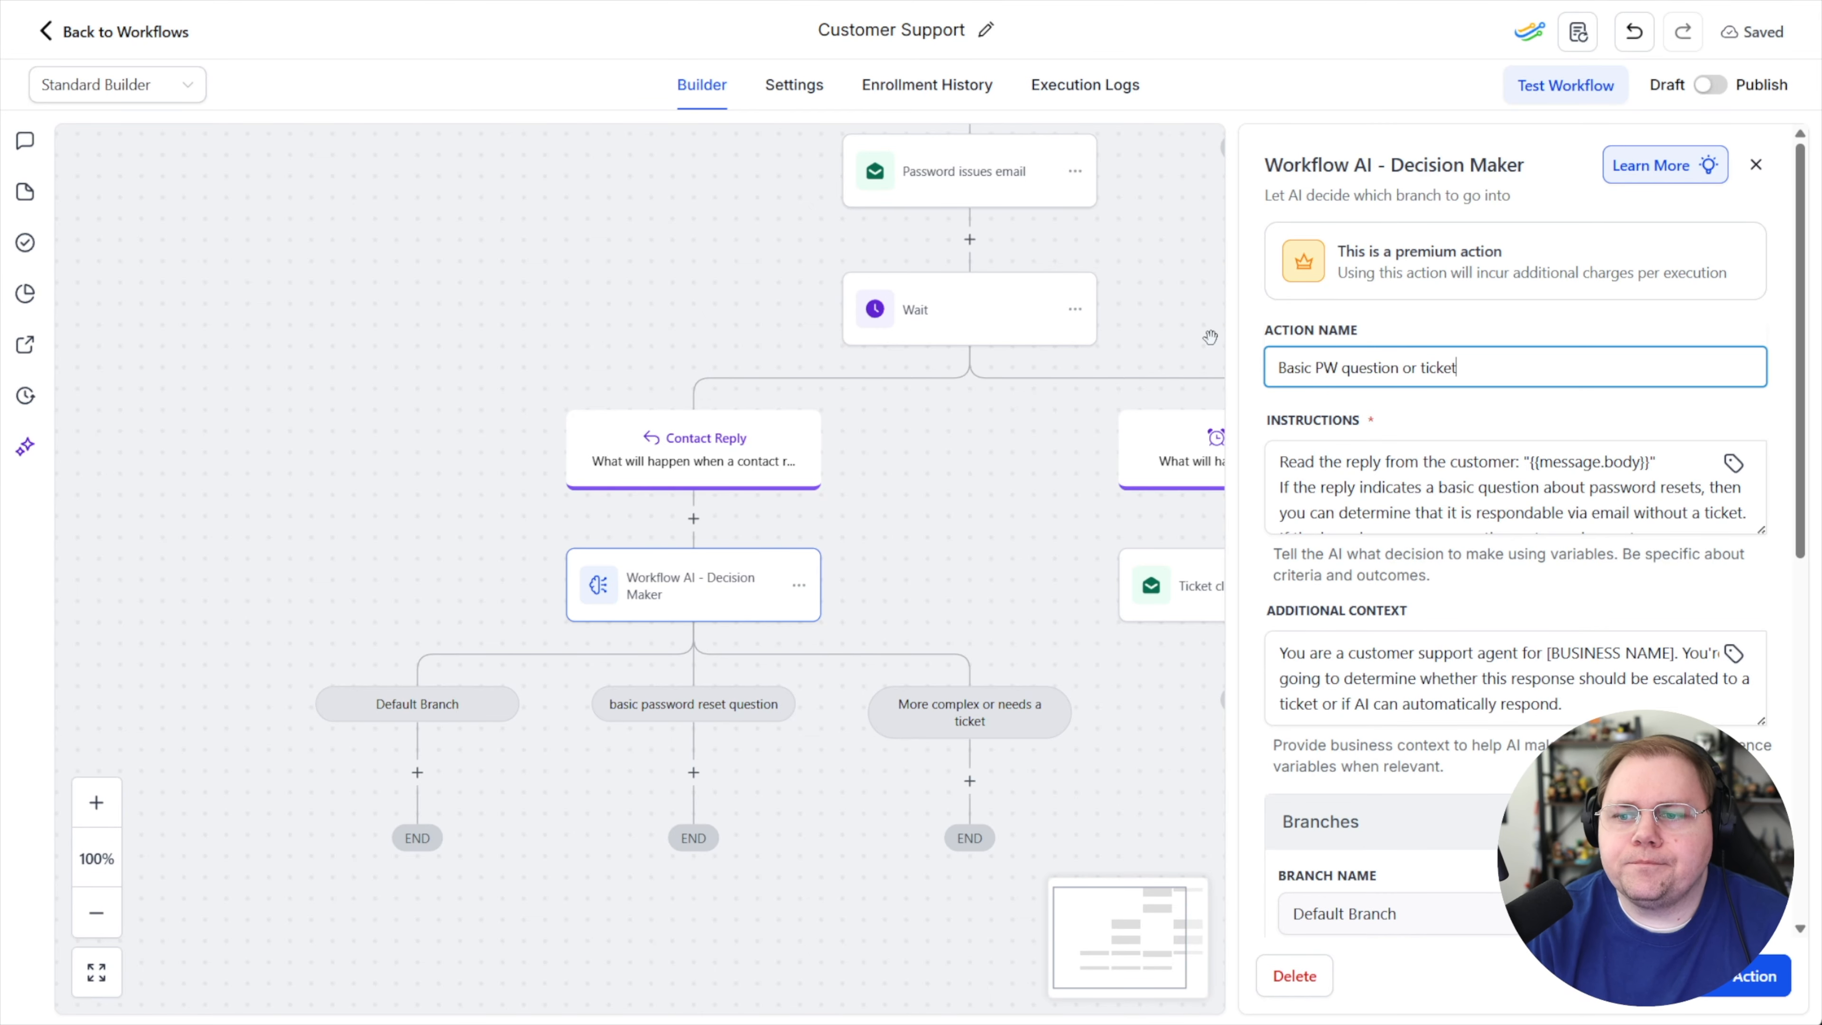
{"action": "left_click", "coordinate": [1763, 986]}
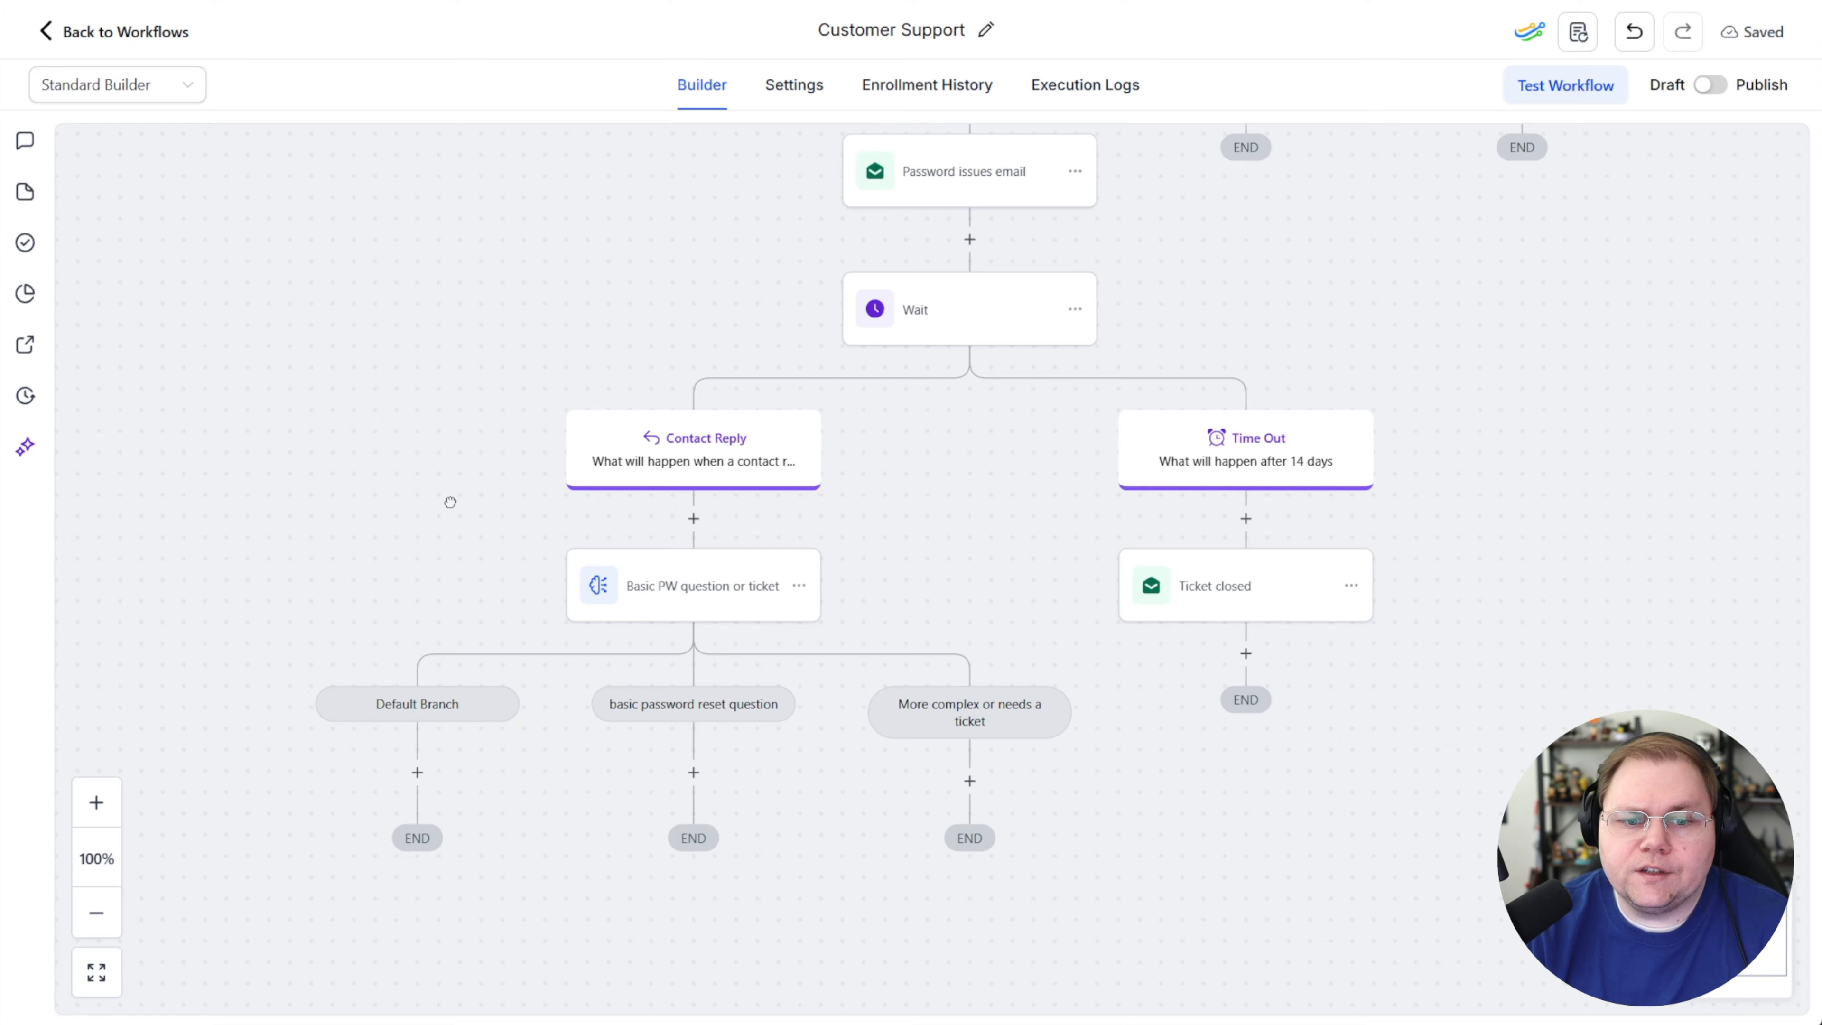
Add a Create Opportunity action under the Default Branch
{"action": "left_click_drag", "start_coordinate": [447, 497], "coordinate": [635, 439]}
{"action": "left_click", "coordinate": [600, 700]}
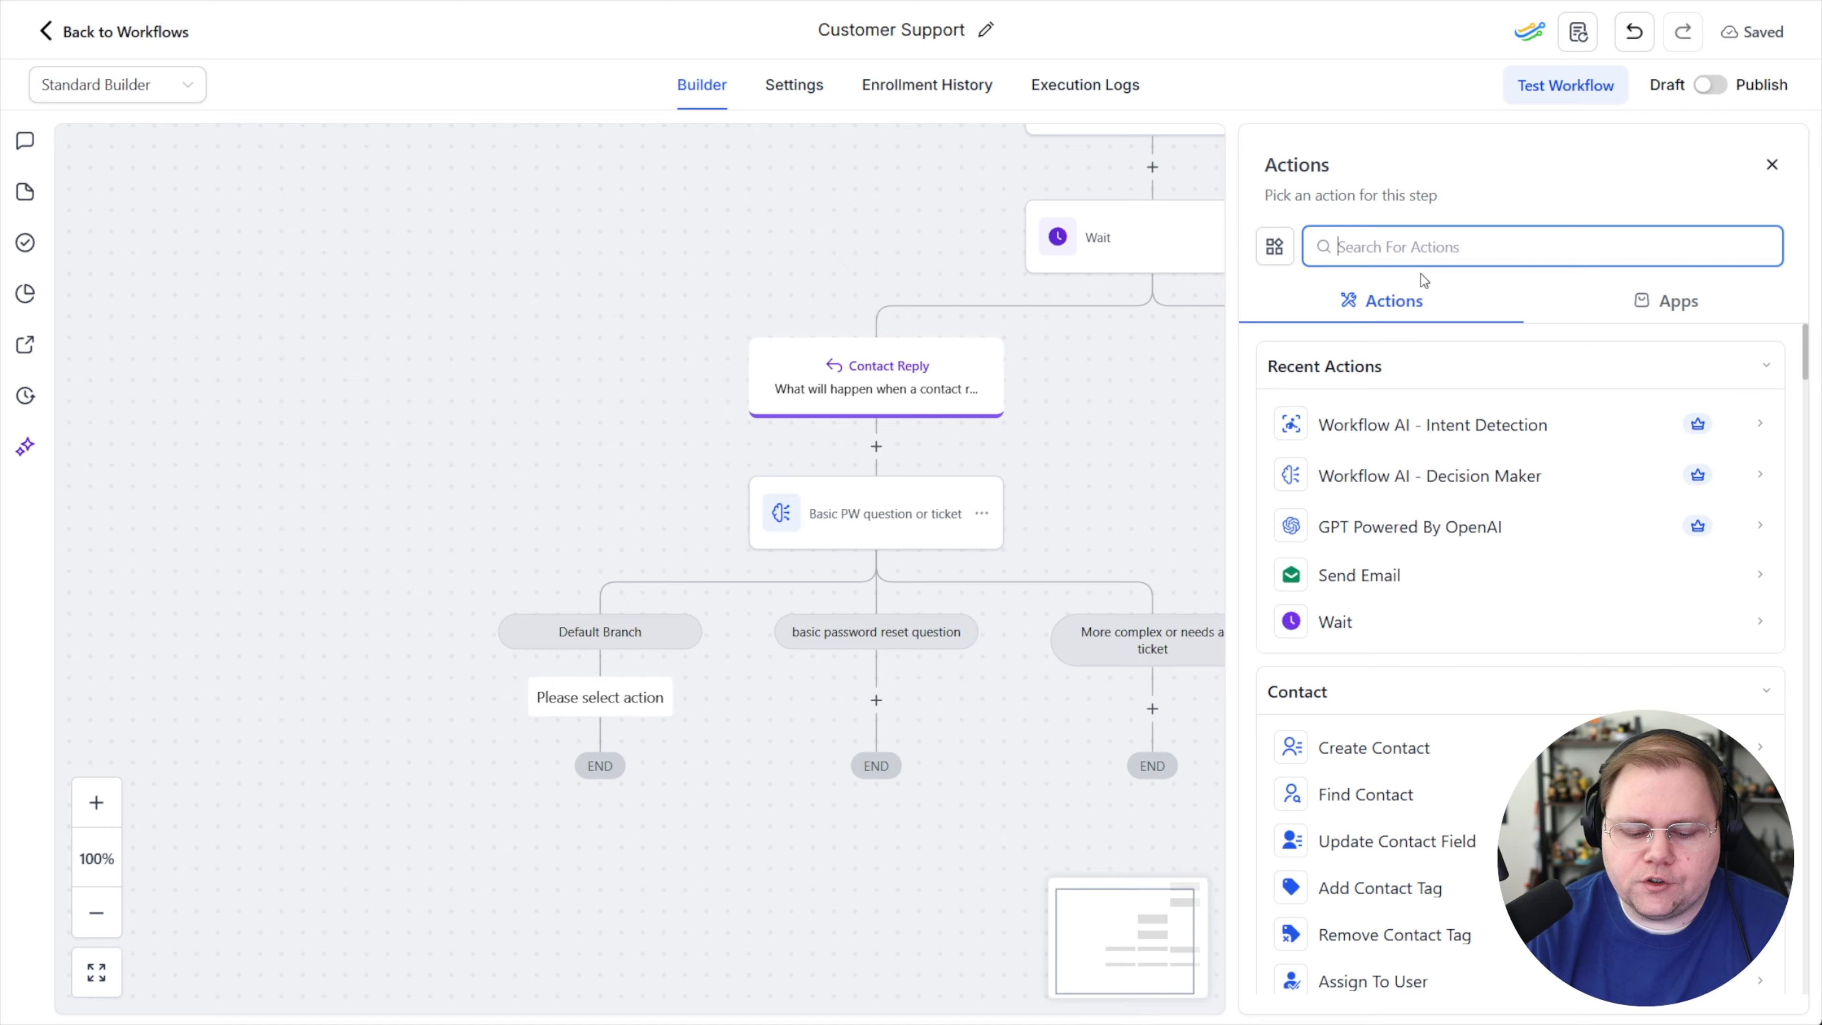
{"action": "type", "text": "o"}
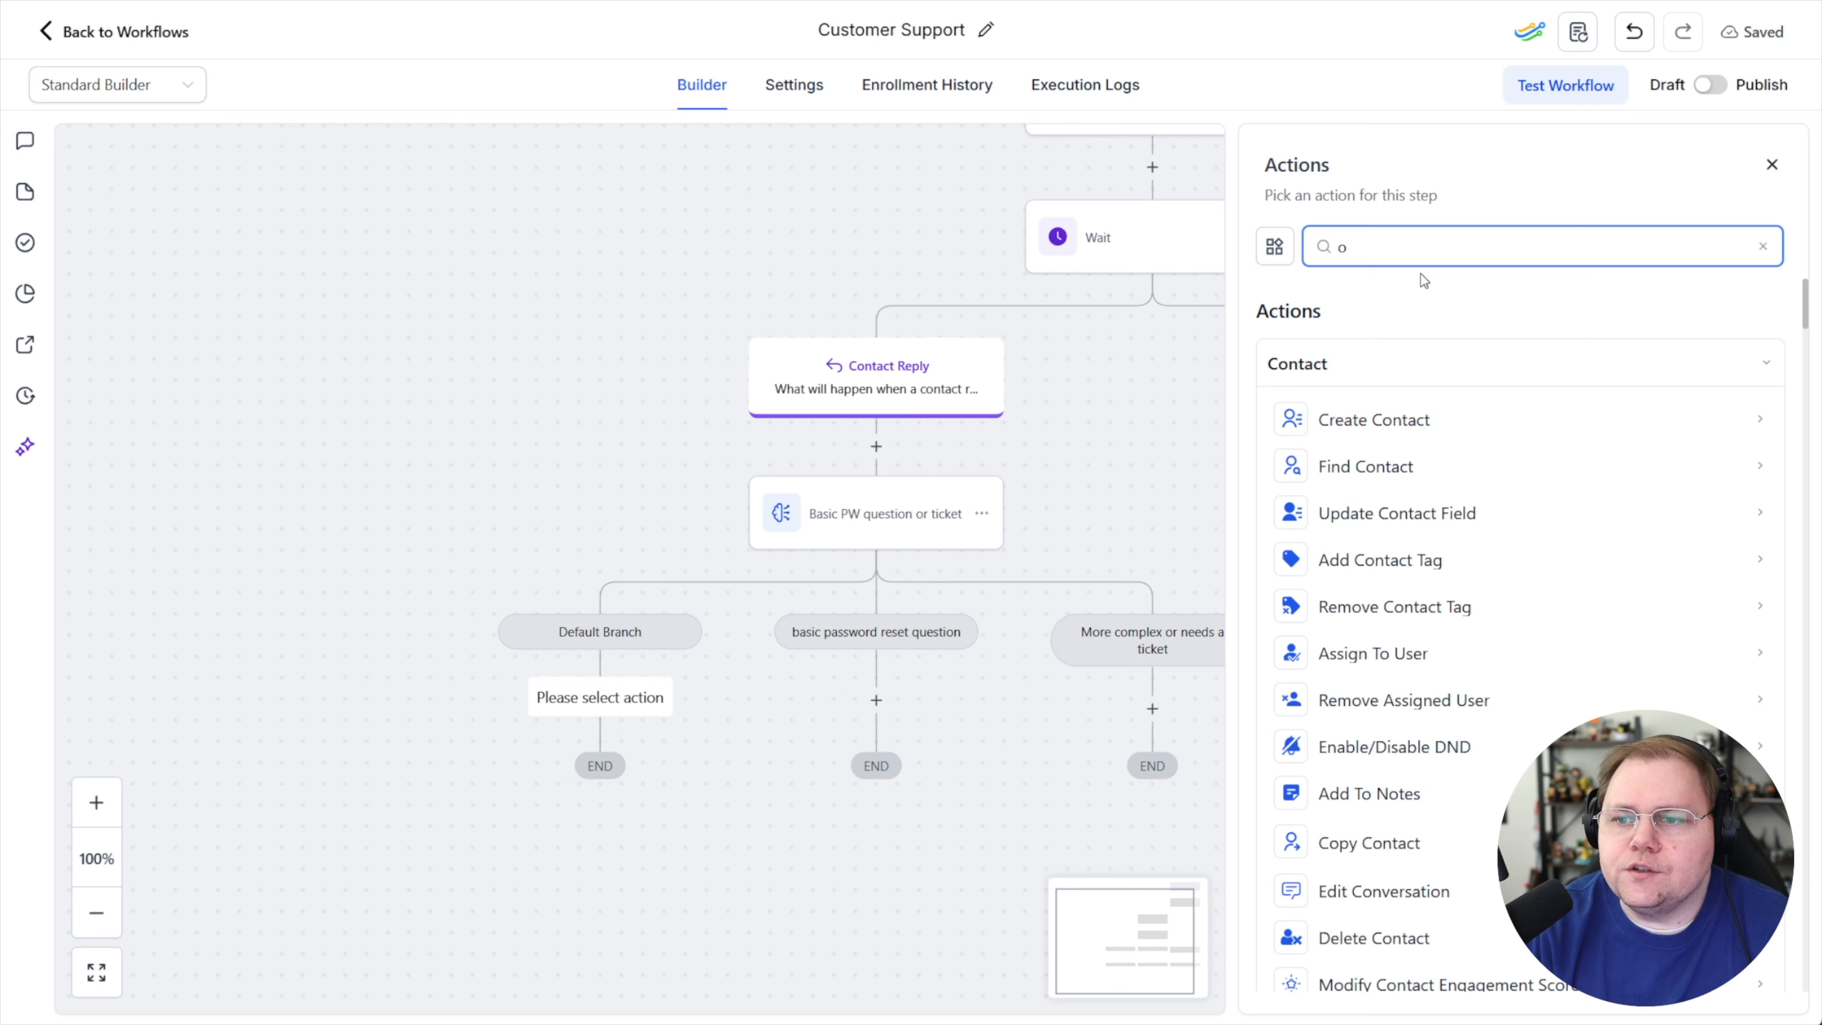
{"action": "type", "text": "pp"}
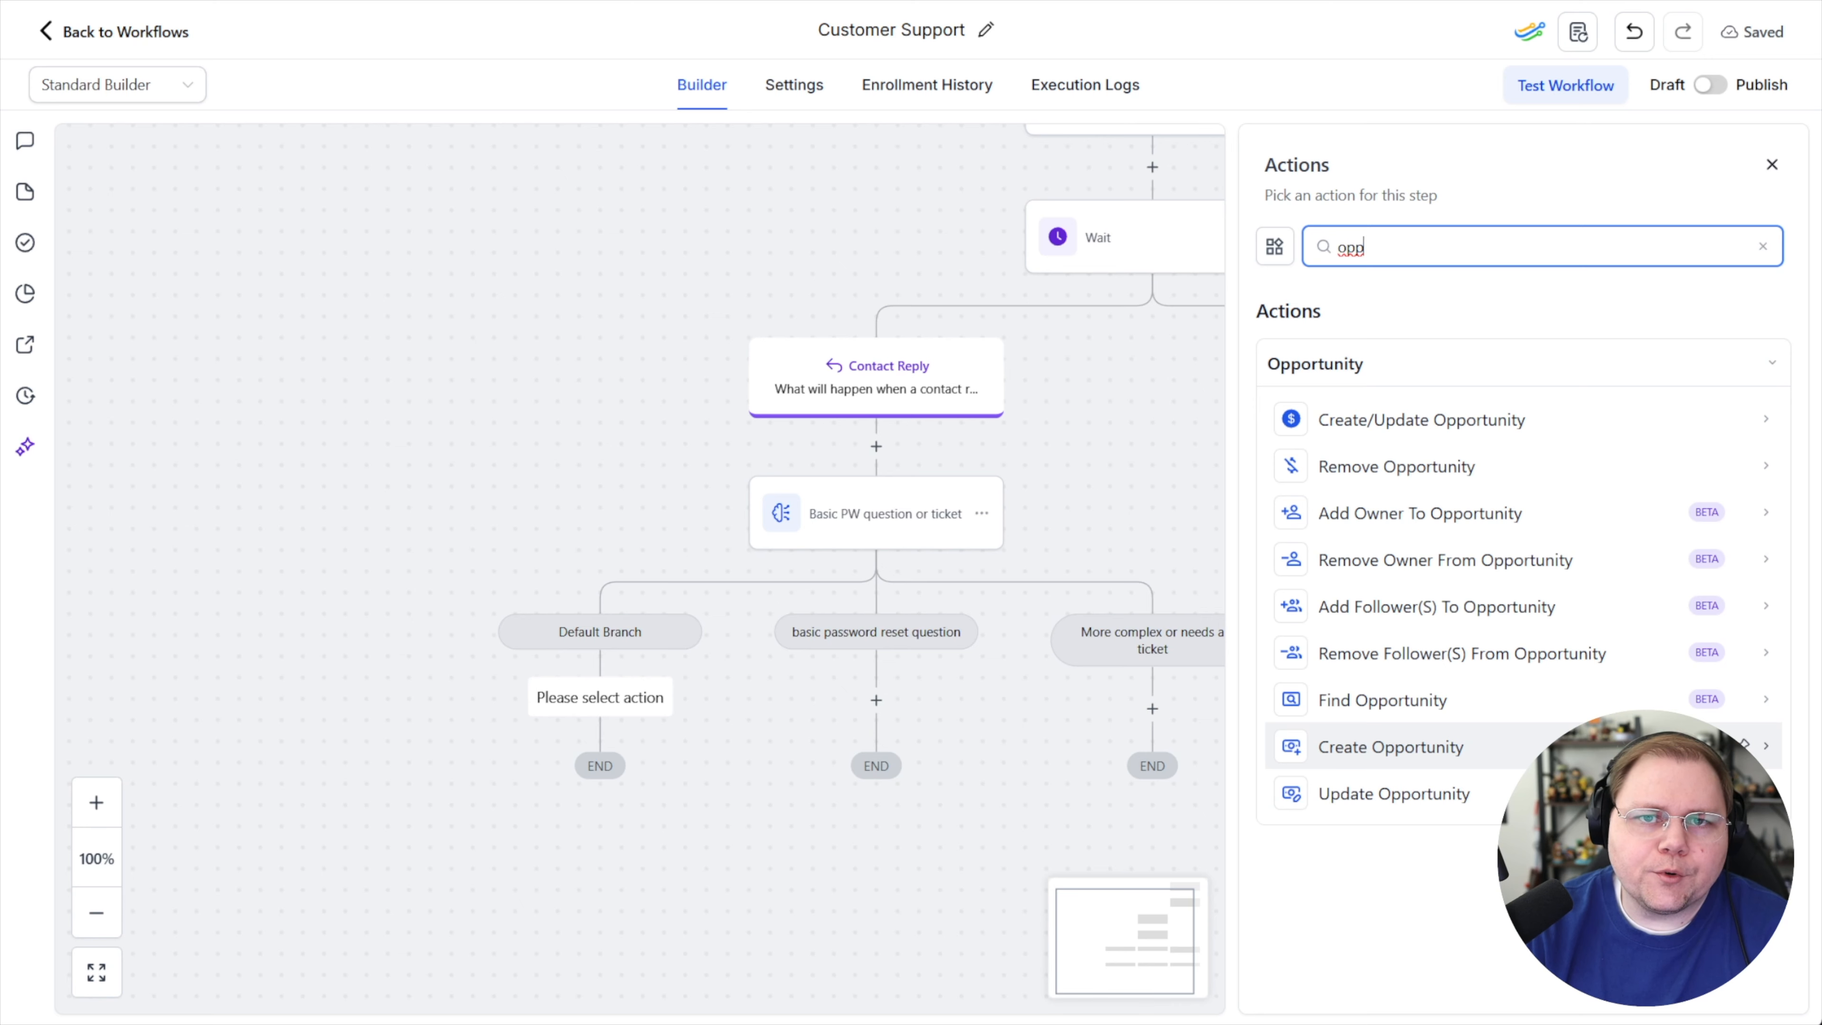
{"action": "left_click", "coordinate": [1453, 753]}
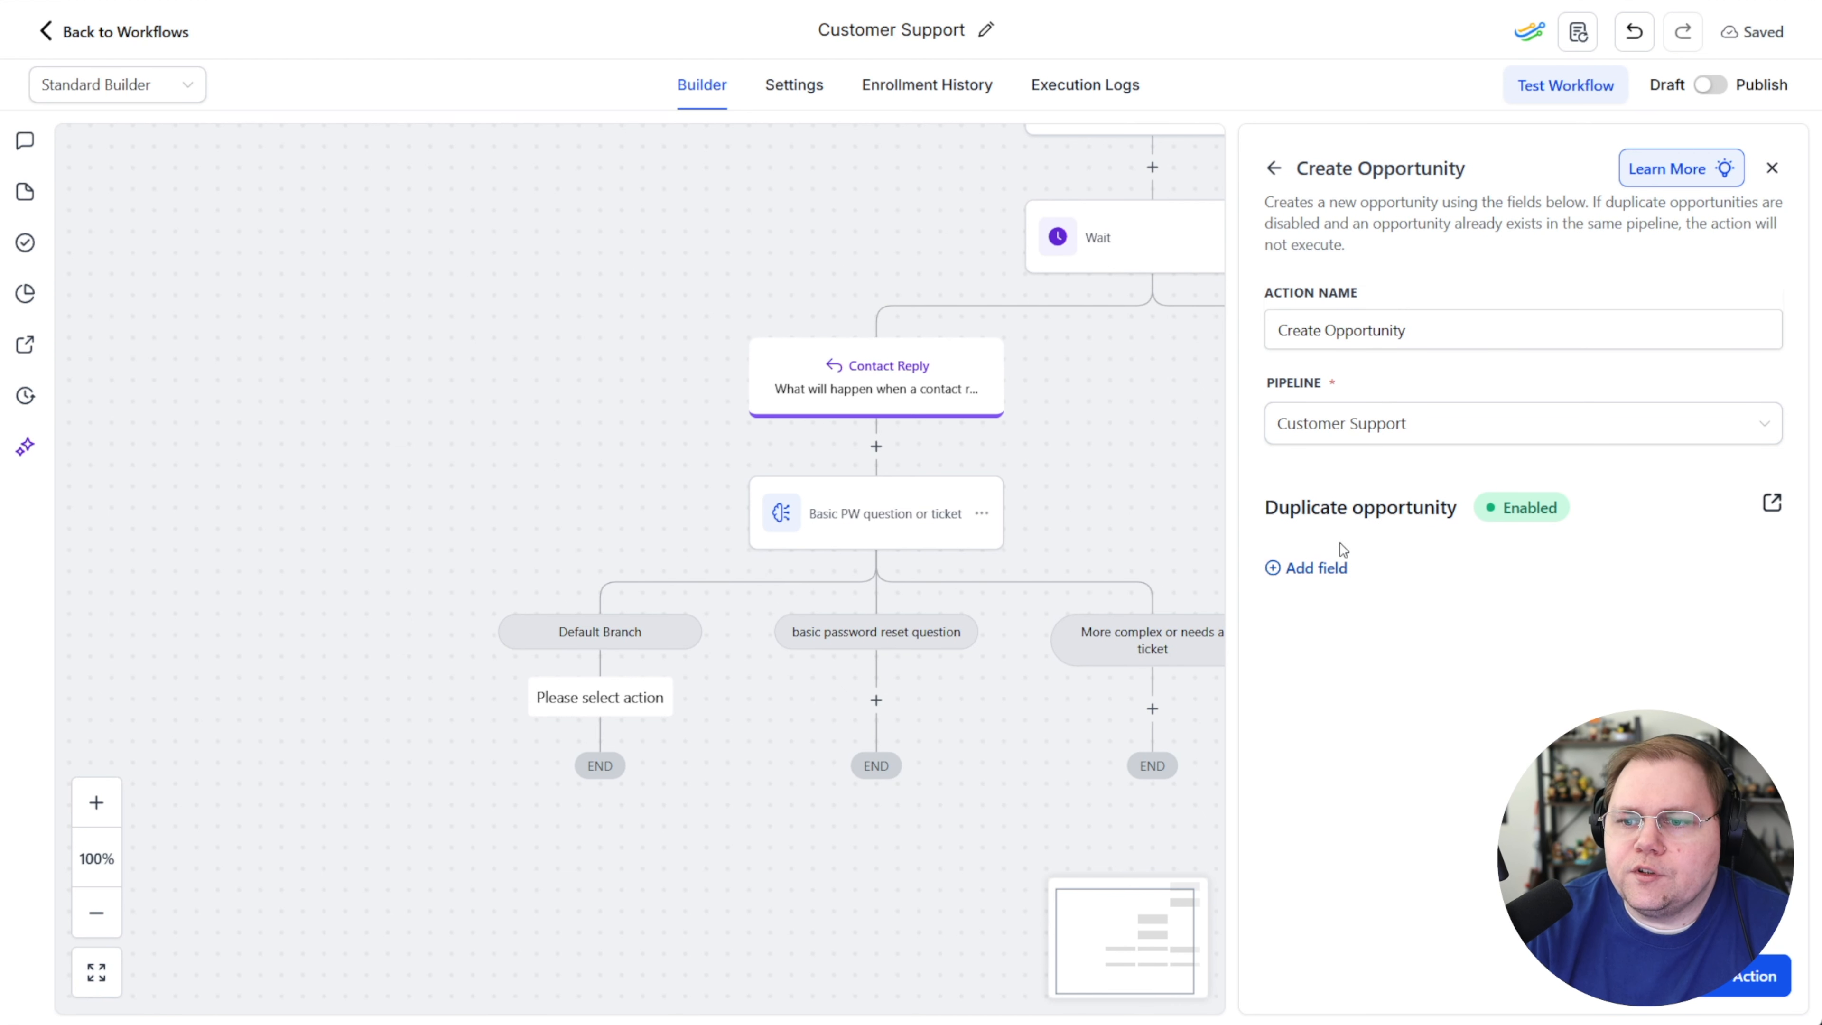
Set the opportunity's pipeline to Customer Support and its Opportunity Name field to the contact's Full Name
{"action": "left_click", "coordinate": [1323, 424]}
{"action": "left_click", "coordinate": [1354, 473]}
{"action": "left_click", "coordinate": [1319, 571]}
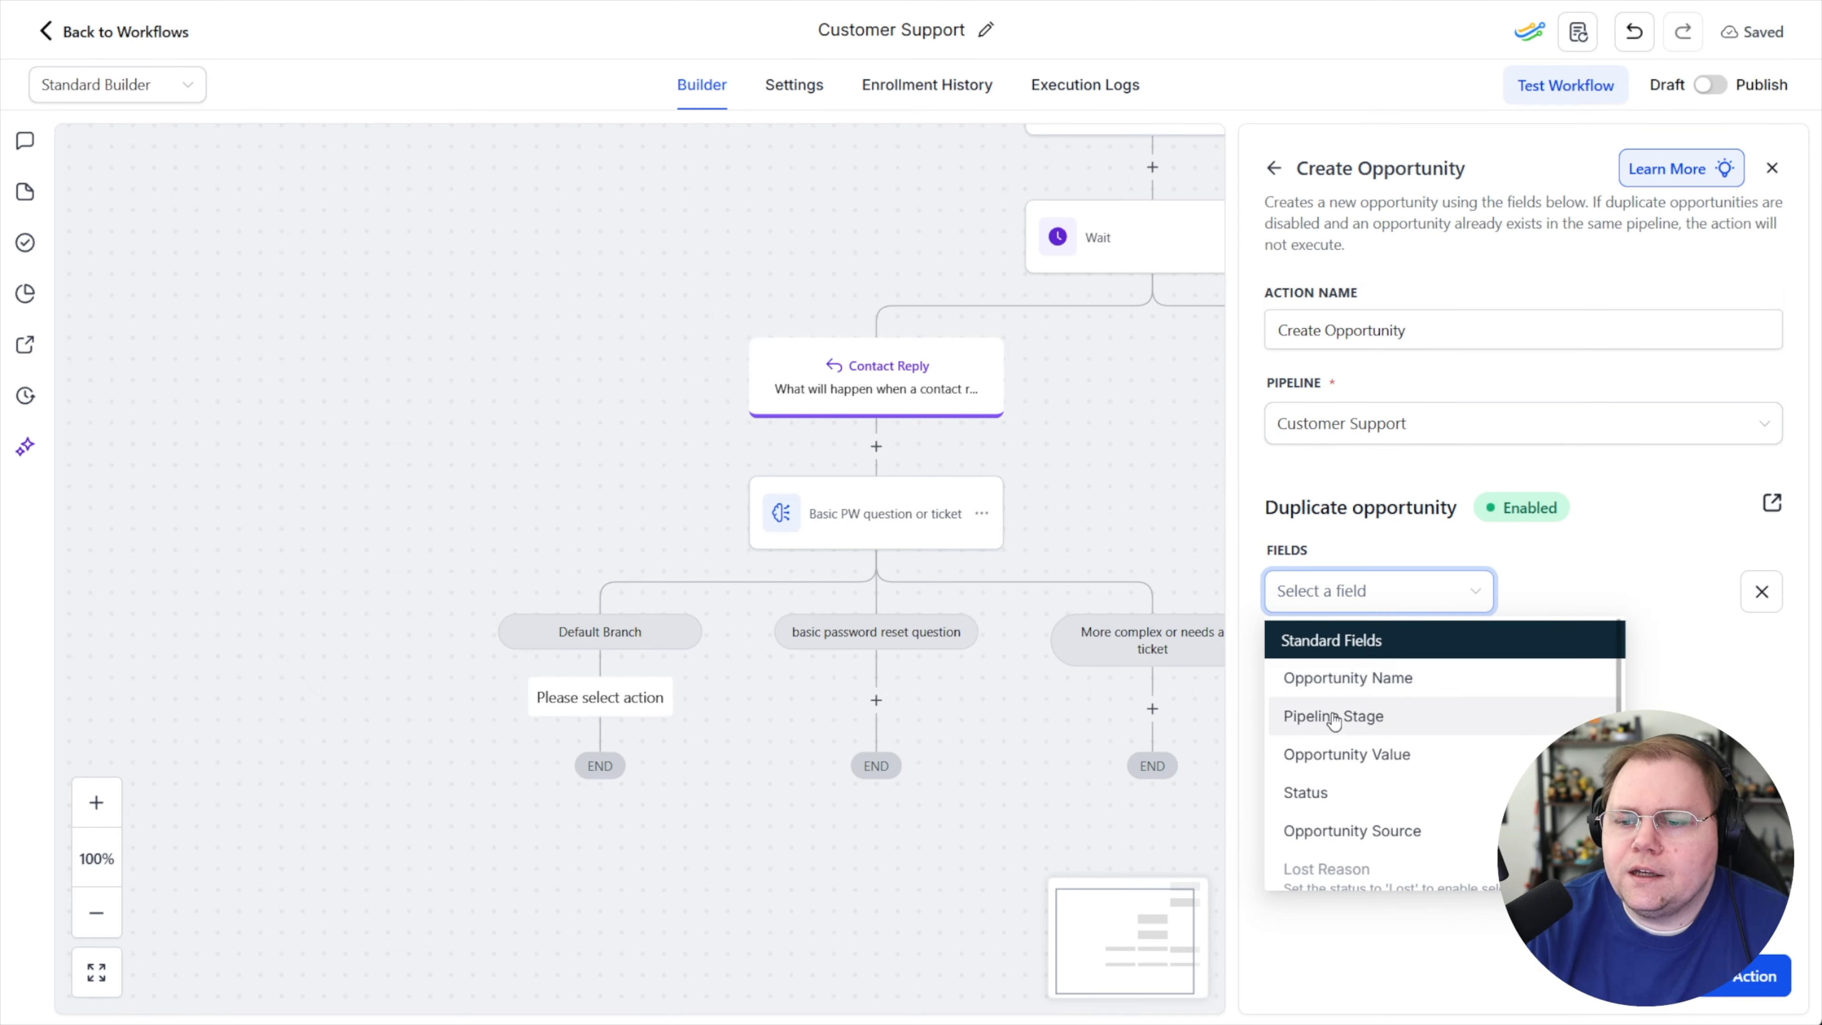
{"action": "left_click", "coordinate": [1354, 678]}
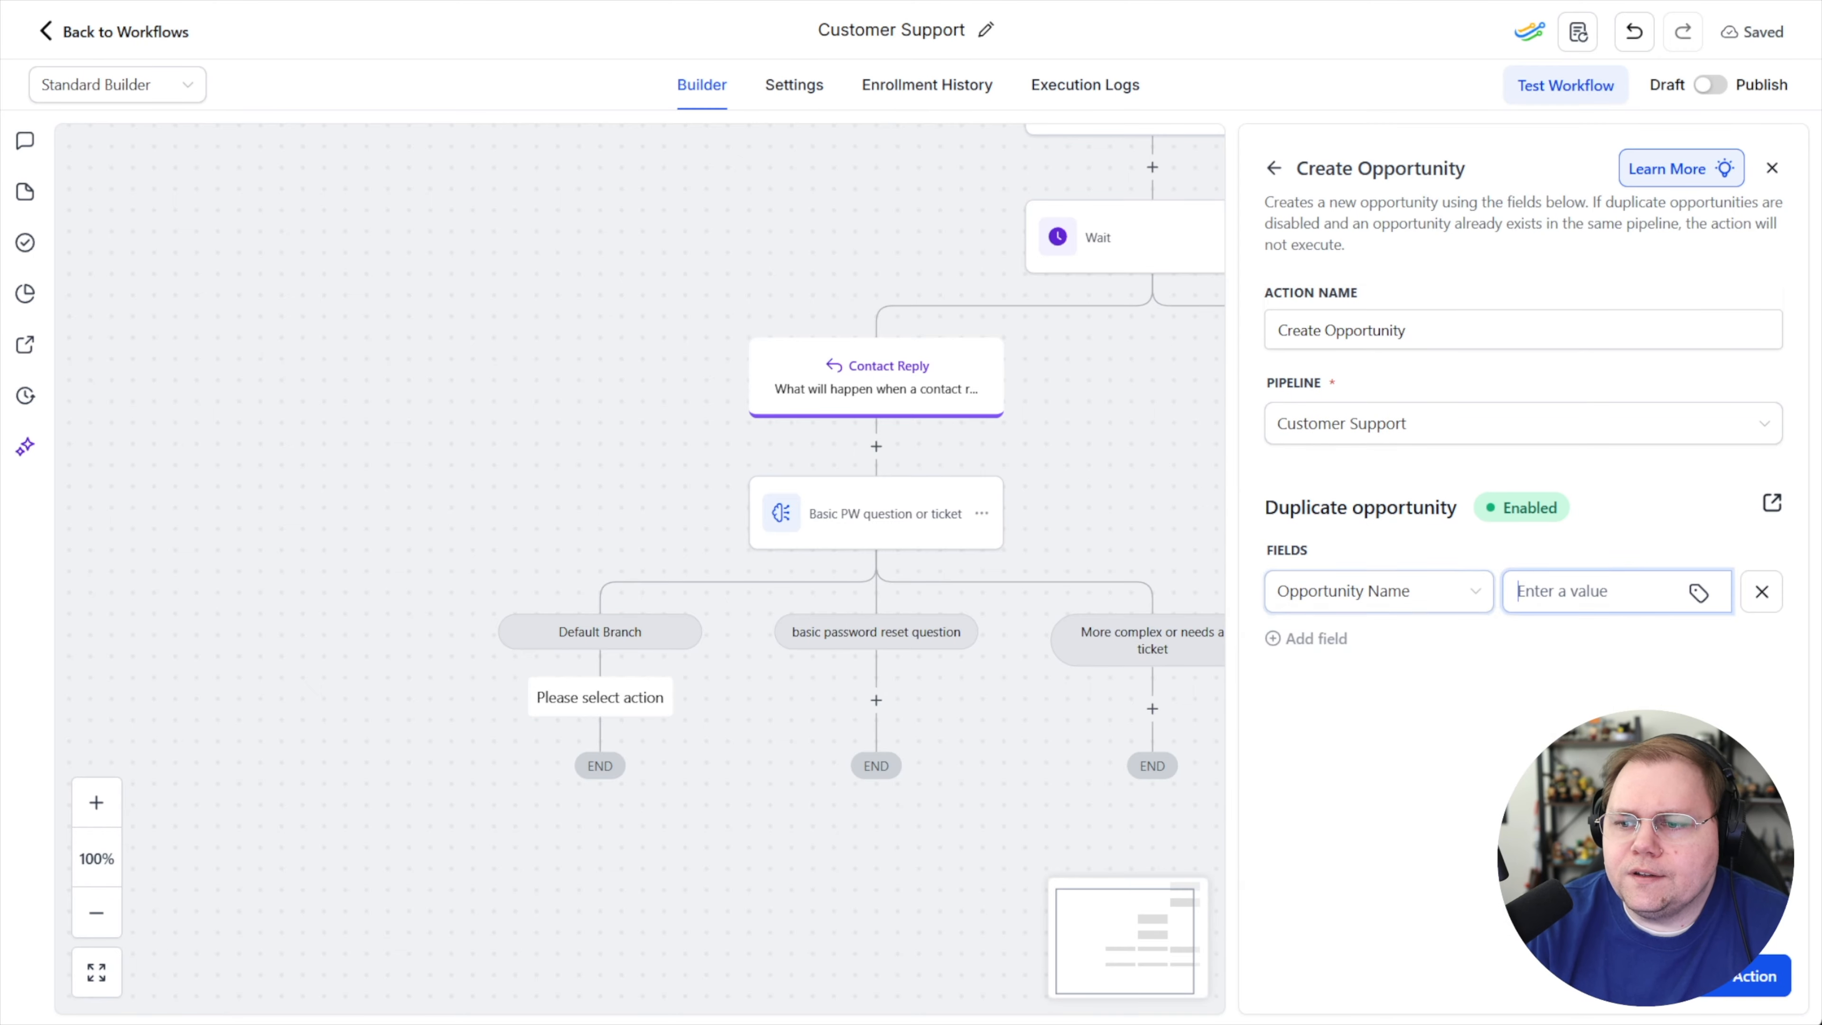
{"action": "left_click", "coordinate": [1699, 593]}
{"action": "left_click", "coordinate": [1569, 420]}
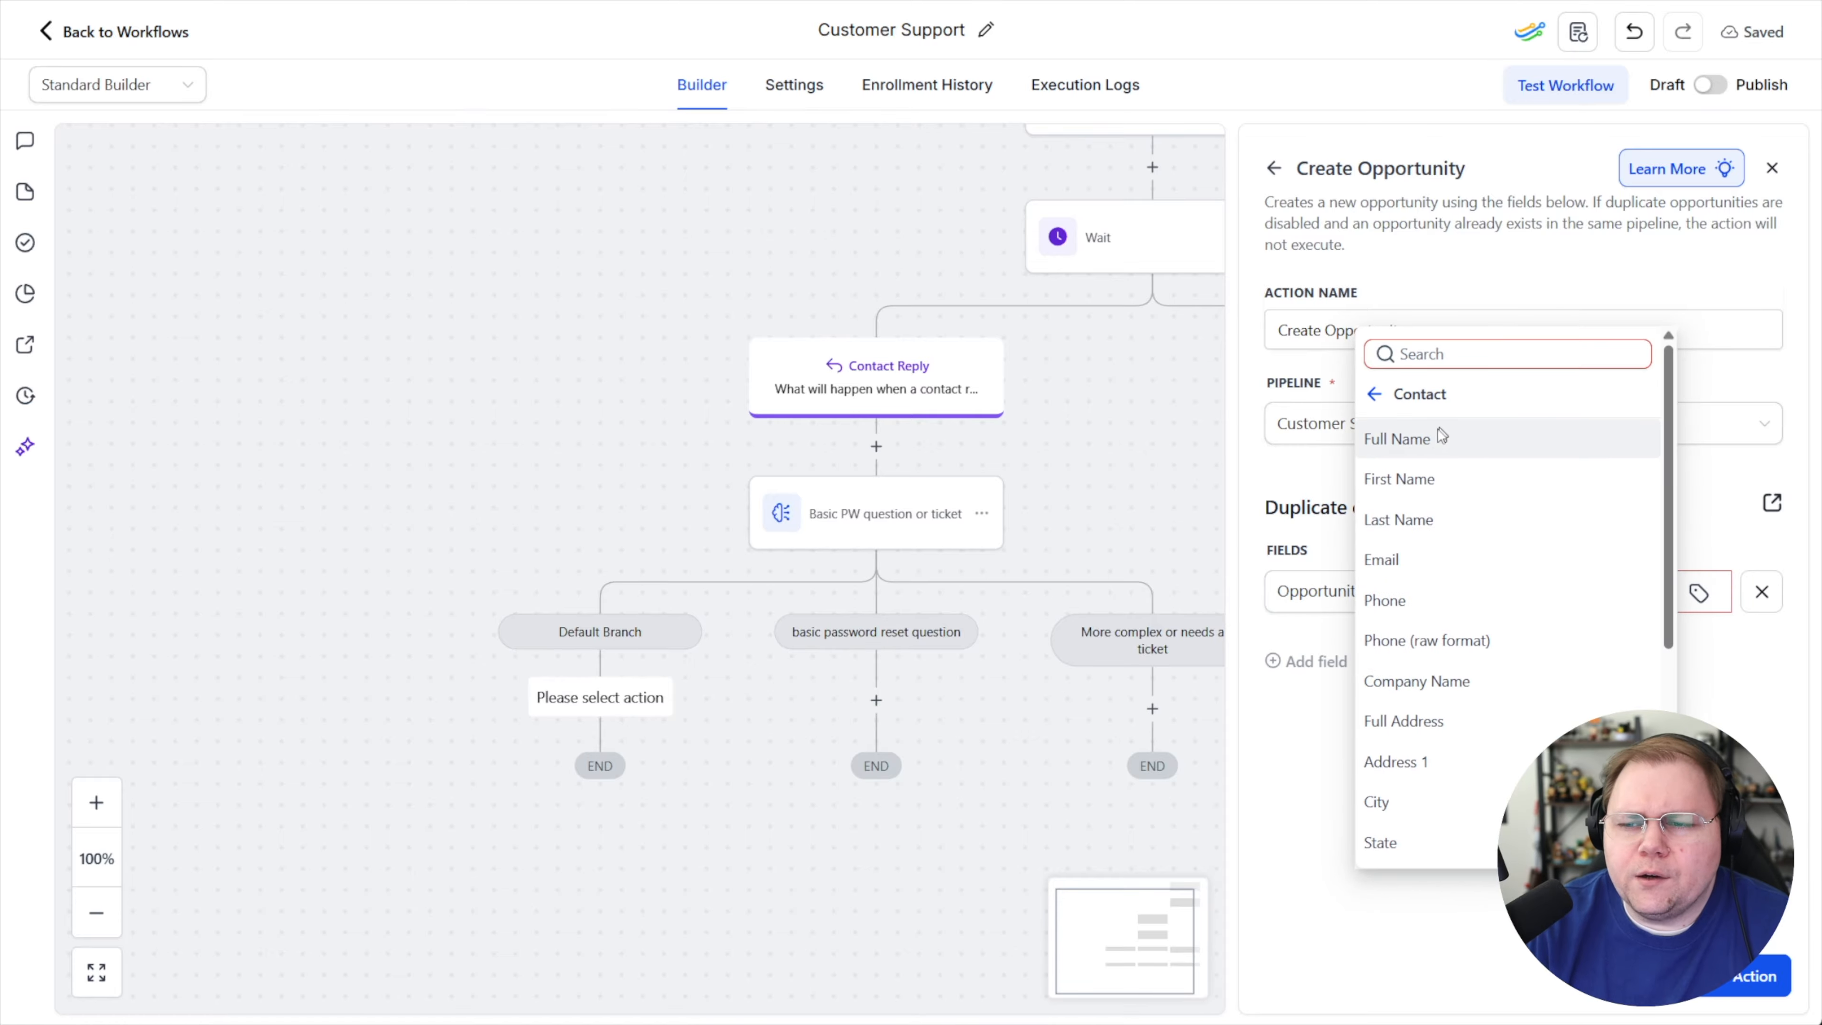
{"action": "left_click", "coordinate": [1443, 434]}
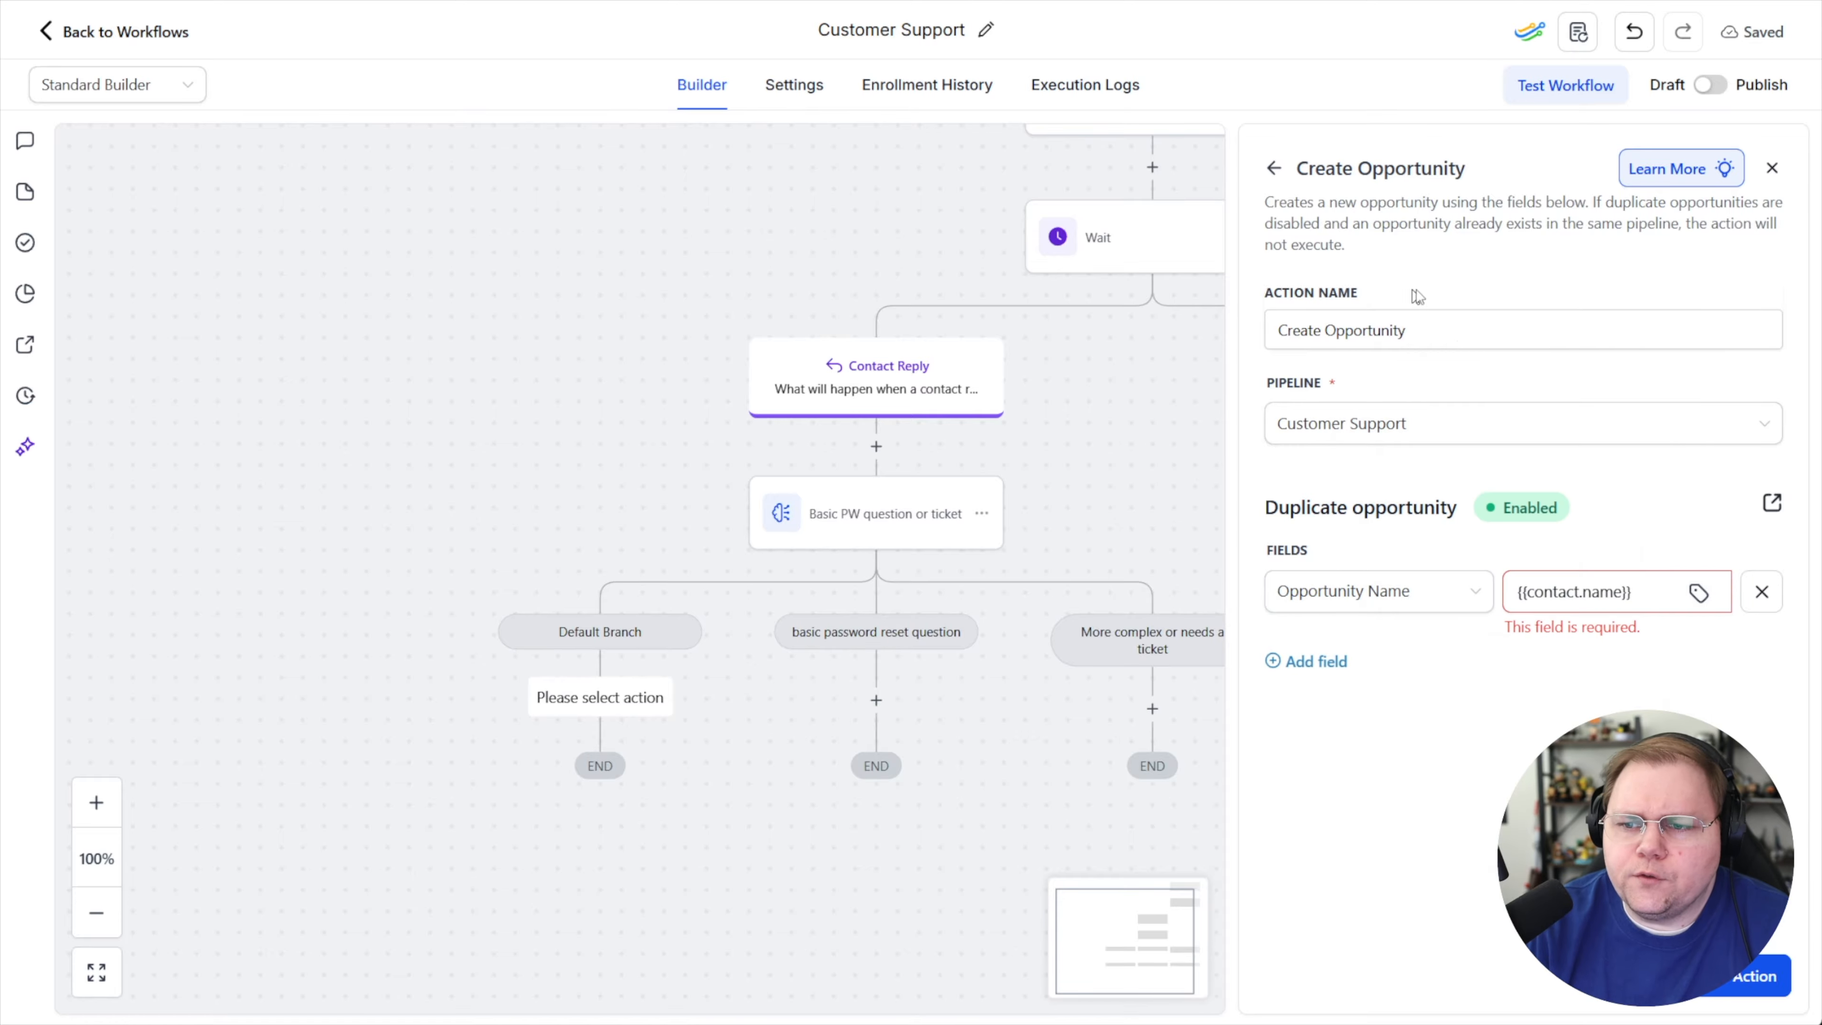
Add a Pipeline Stage field set to New Ticket
{"action": "left_click", "coordinate": [1316, 641]}
{"action": "left_click", "coordinate": [1329, 659]}
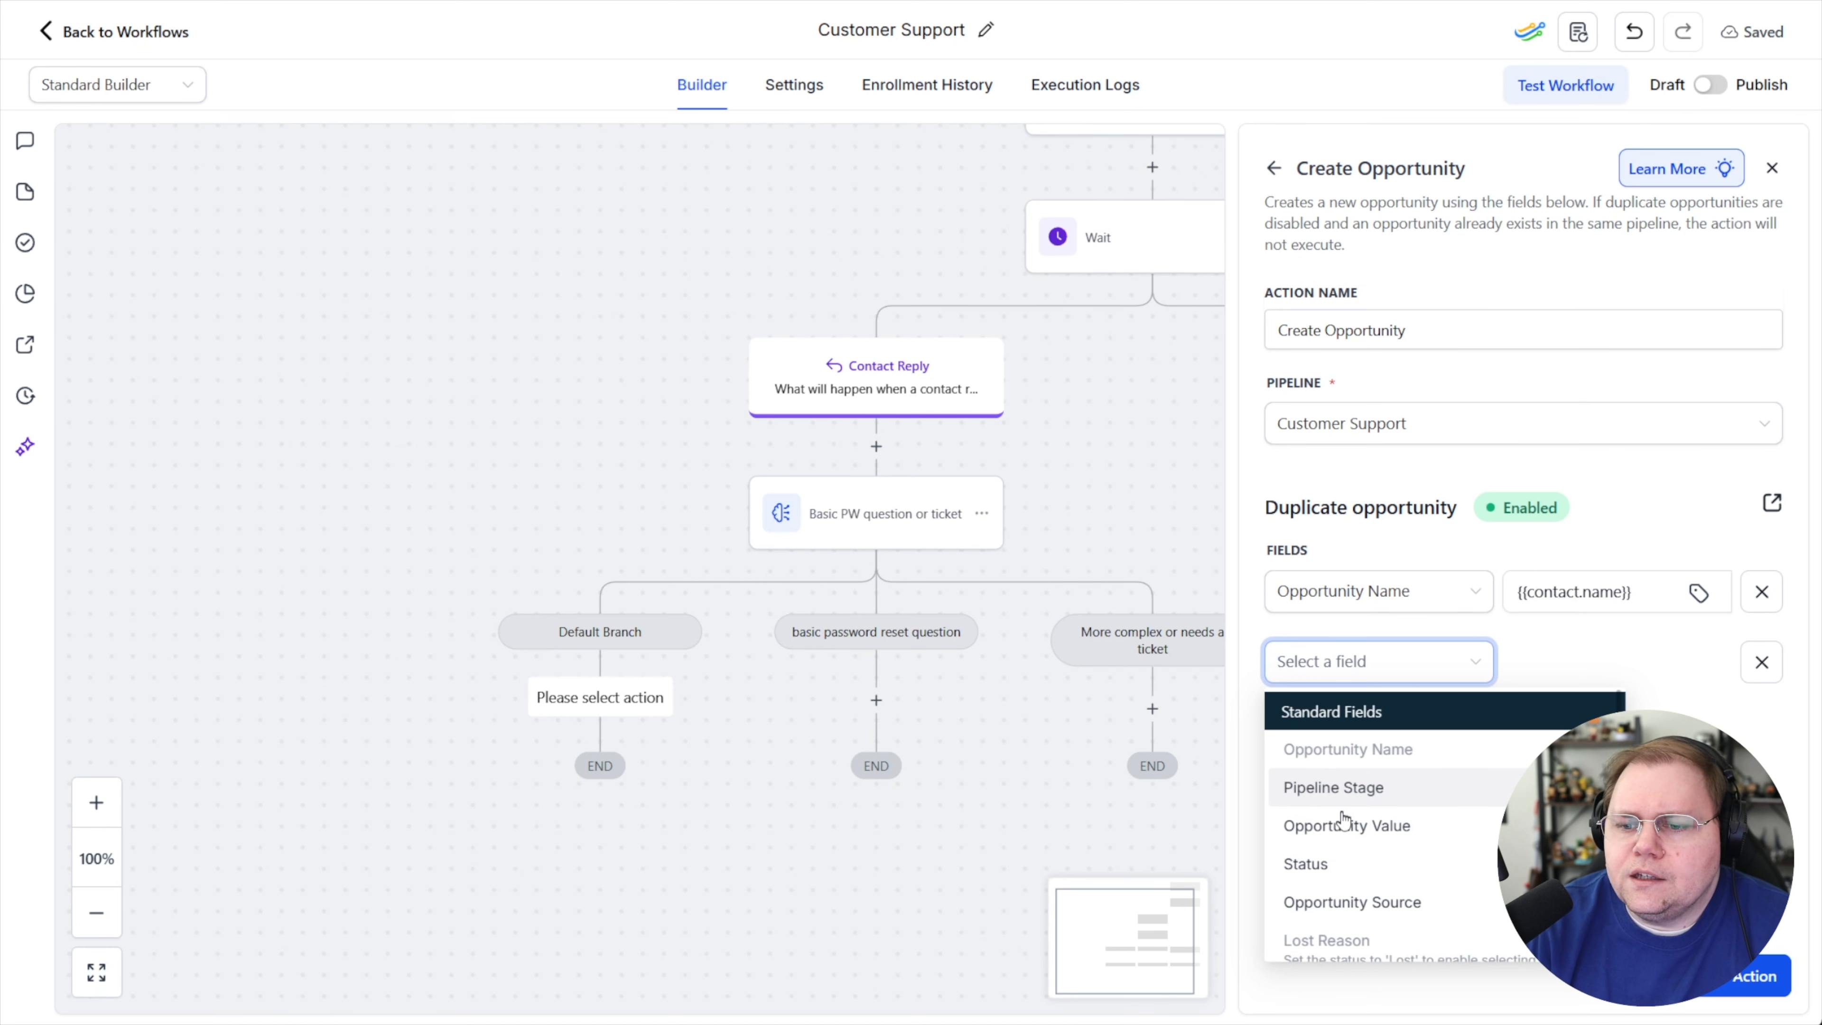
{"action": "left_click", "coordinate": [1329, 787]}
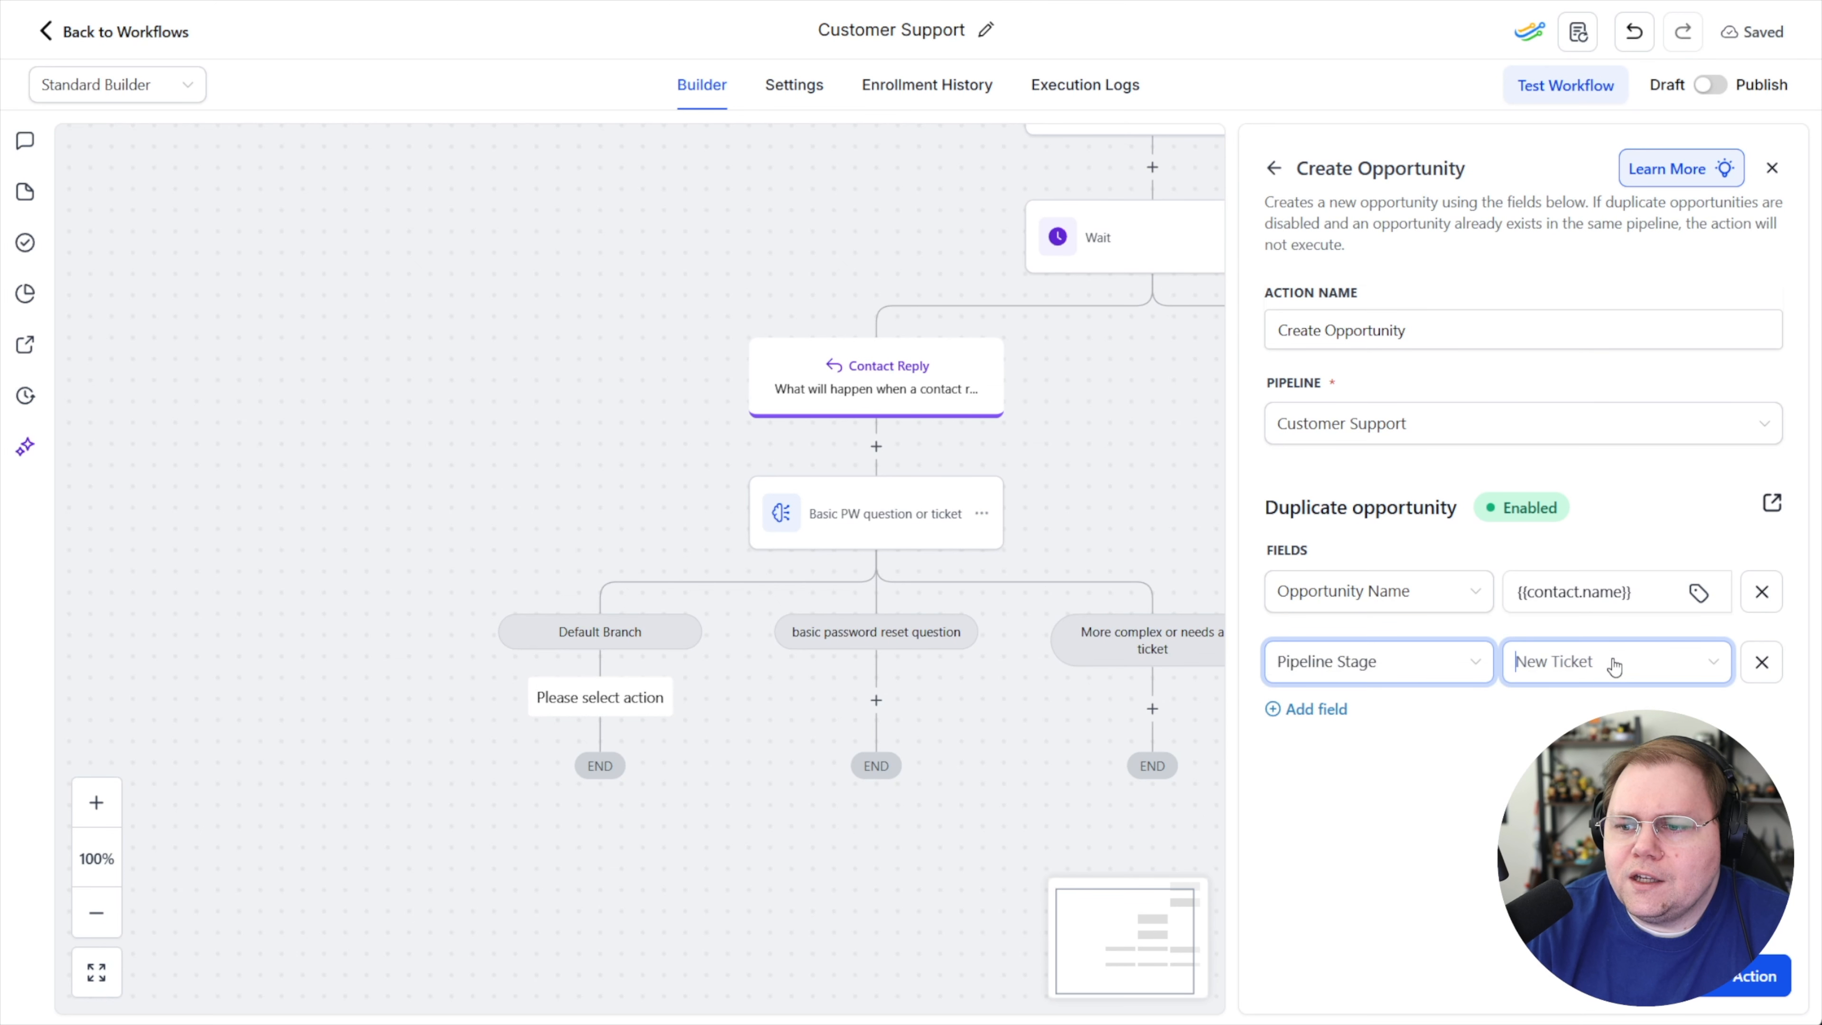
{"action": "left_click", "coordinate": [1610, 662]}
Add a Status field set to Open, discard the extra empty field, and save the Create Opportunity action
{"action": "left_click", "coordinate": [1321, 724]}
{"action": "left_click", "coordinate": [1322, 723]}
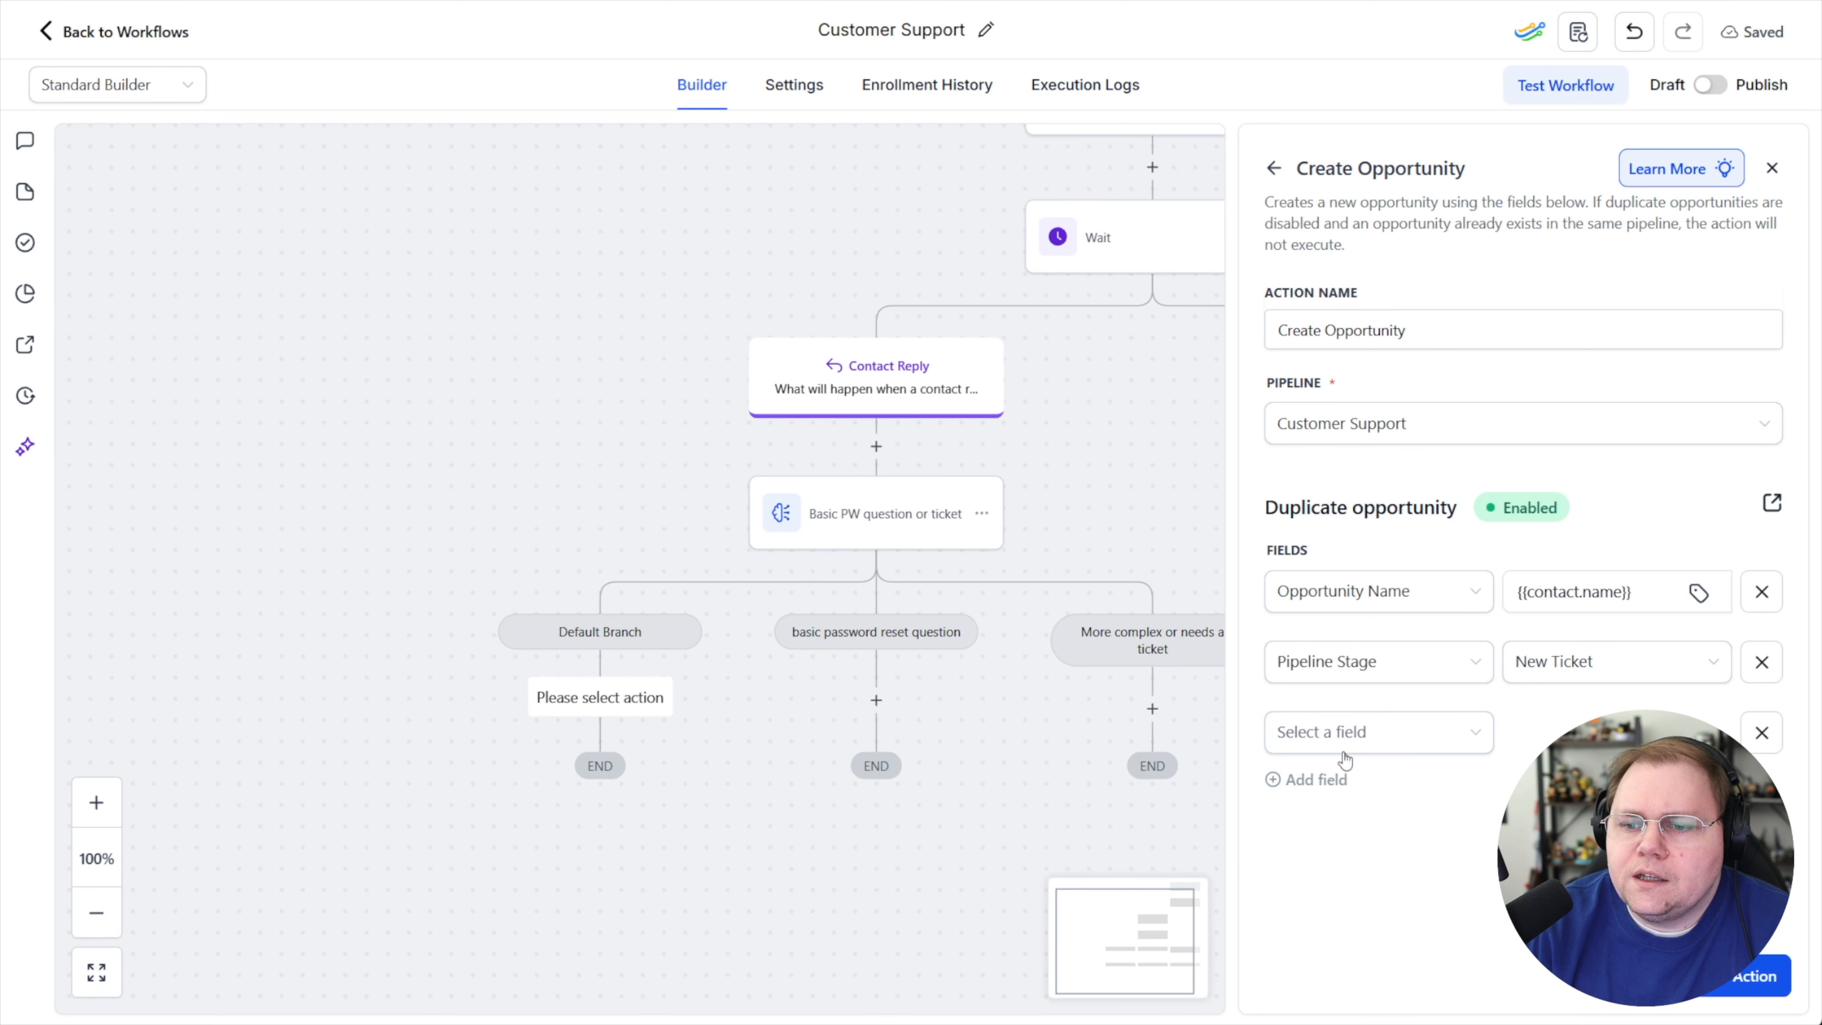
{"action": "left_click", "coordinate": [1366, 732]}
{"action": "left_click", "coordinate": [1342, 606]}
{"action": "left_click", "coordinate": [1611, 732]}
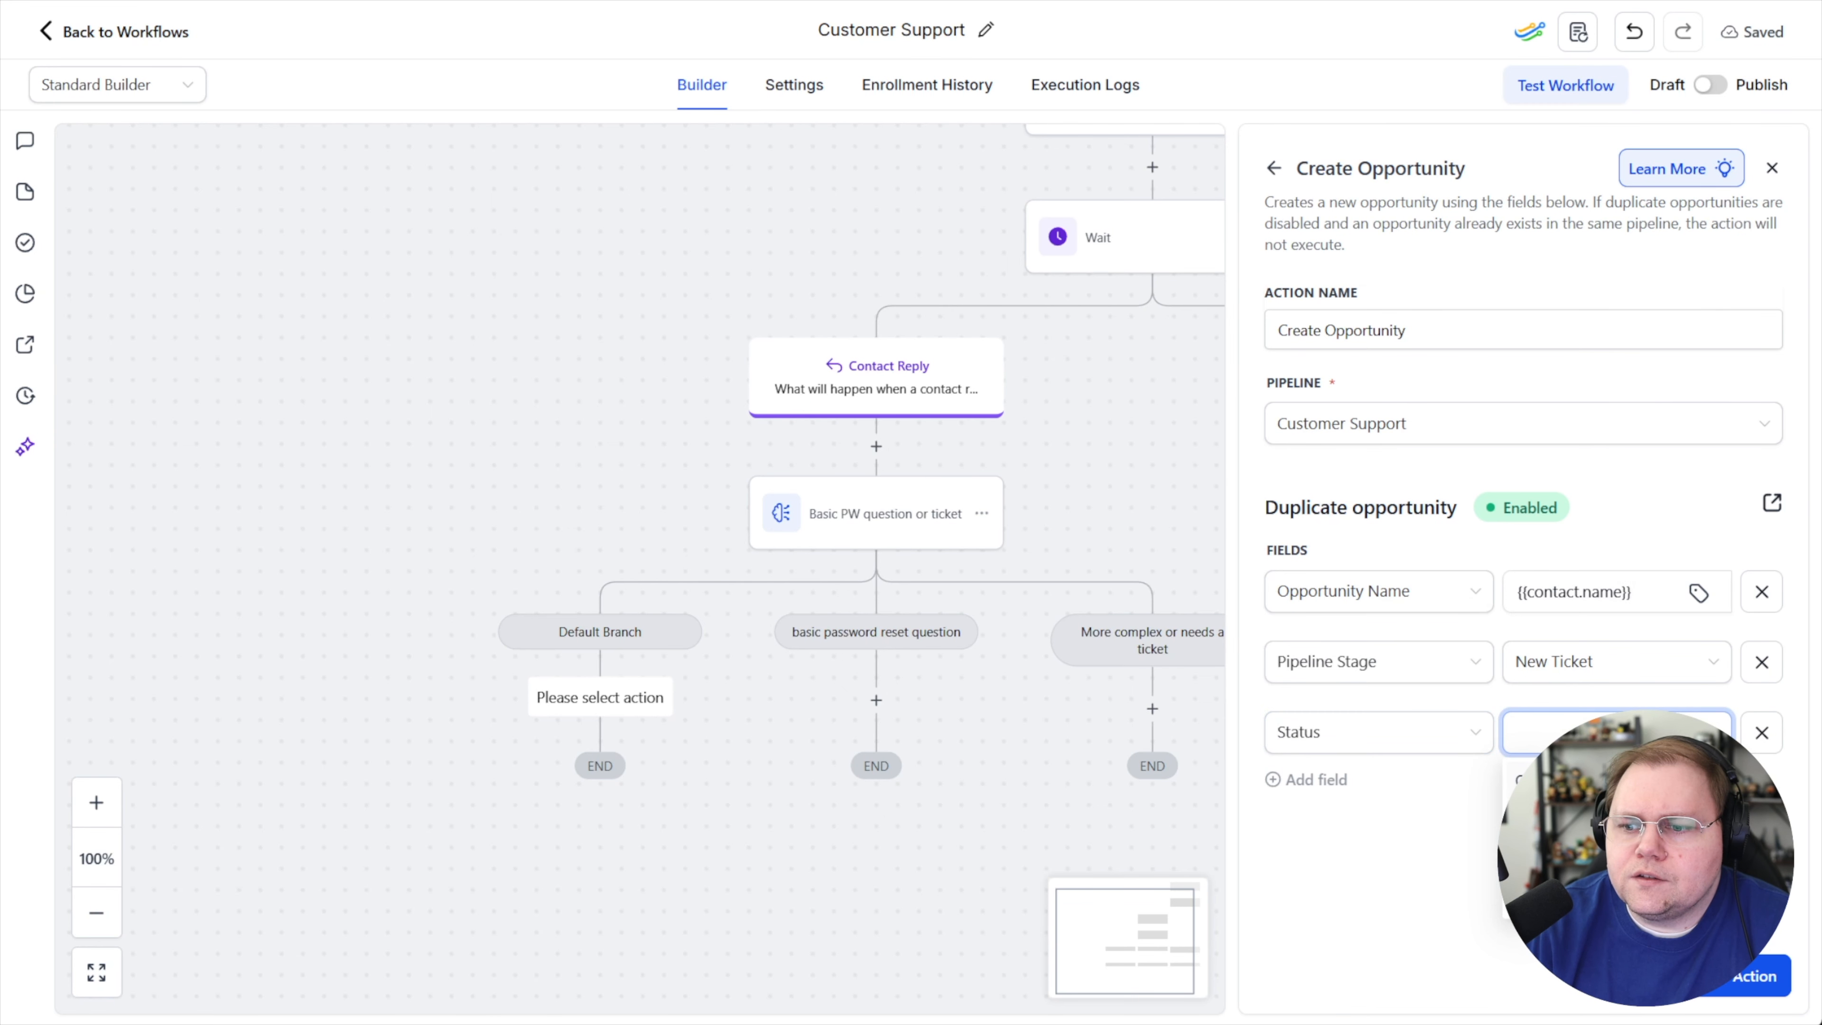
{"action": "left_click", "coordinate": [1535, 780]}
{"action": "left_click", "coordinate": [1309, 779]}
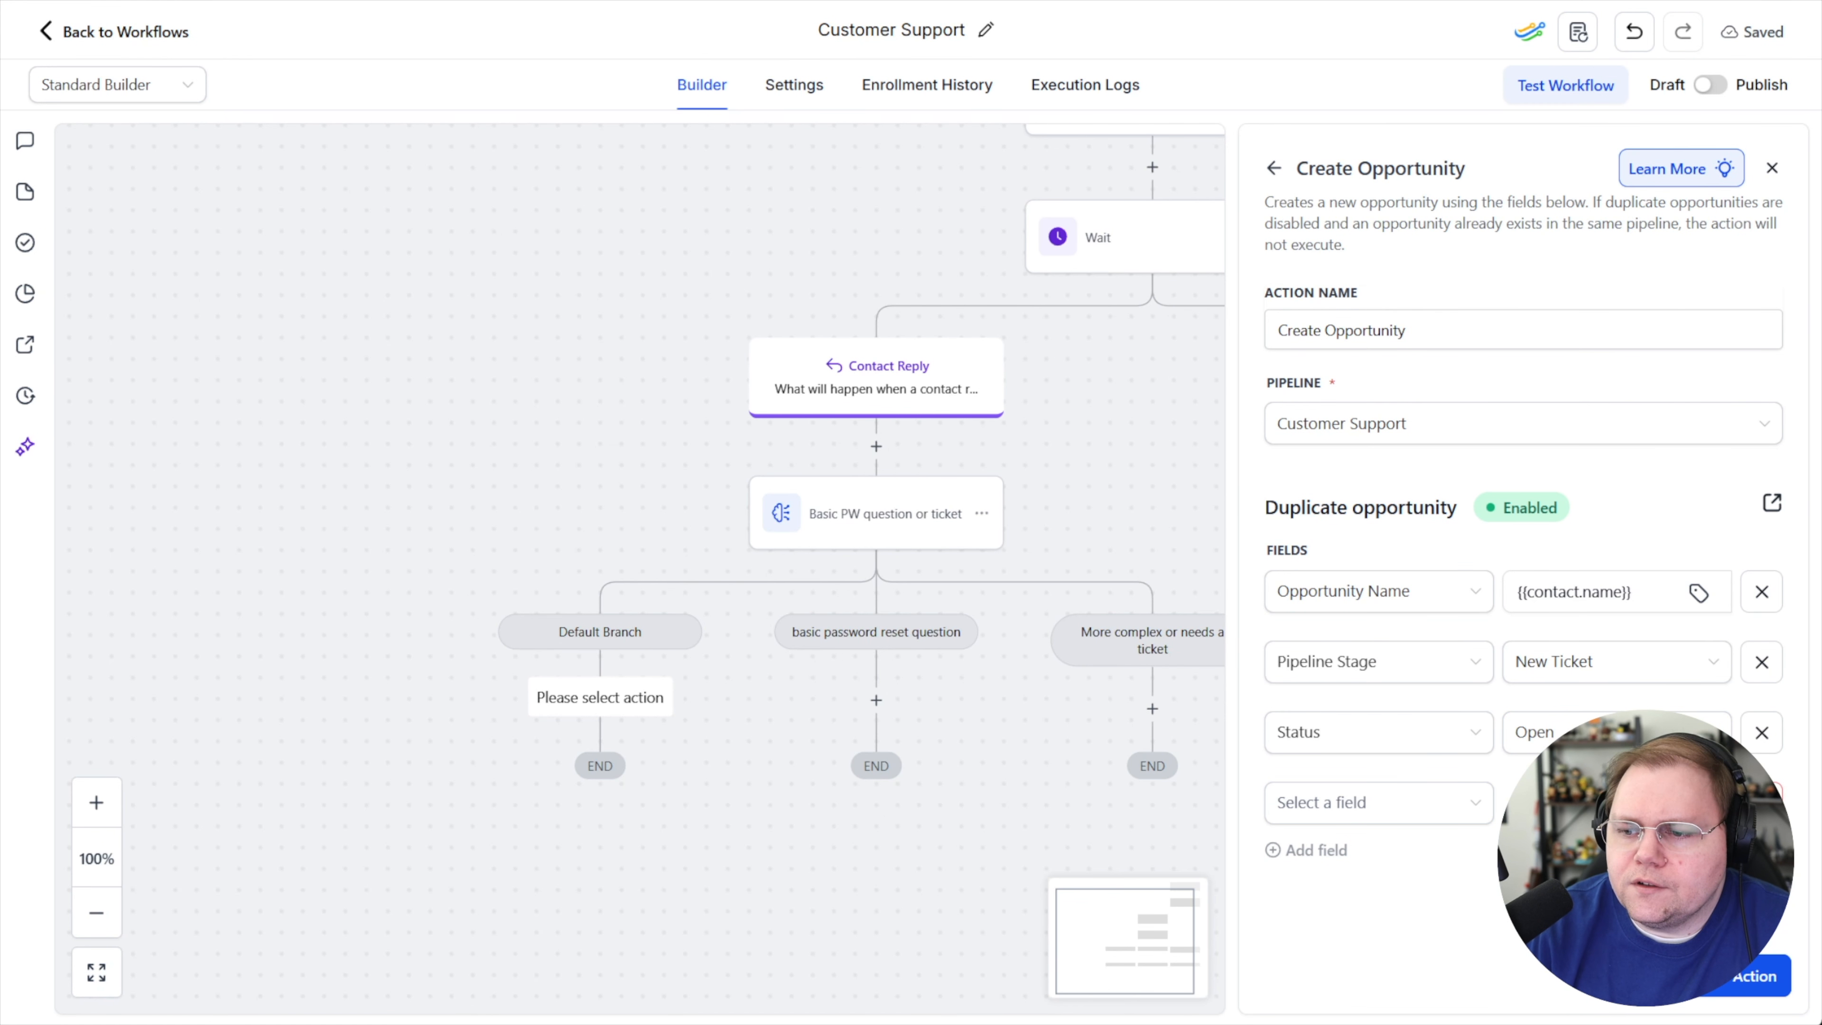
{"action": "left_click", "coordinate": [1762, 802]}
{"action": "left_click", "coordinate": [1743, 976]}
Copy the Create Opportunity action and paste it under the "More complex or needs a ticket" branch
{"action": "scroll", "coordinate": [952, 518], "scroll_direction": "down", "scroll_amount": 2}
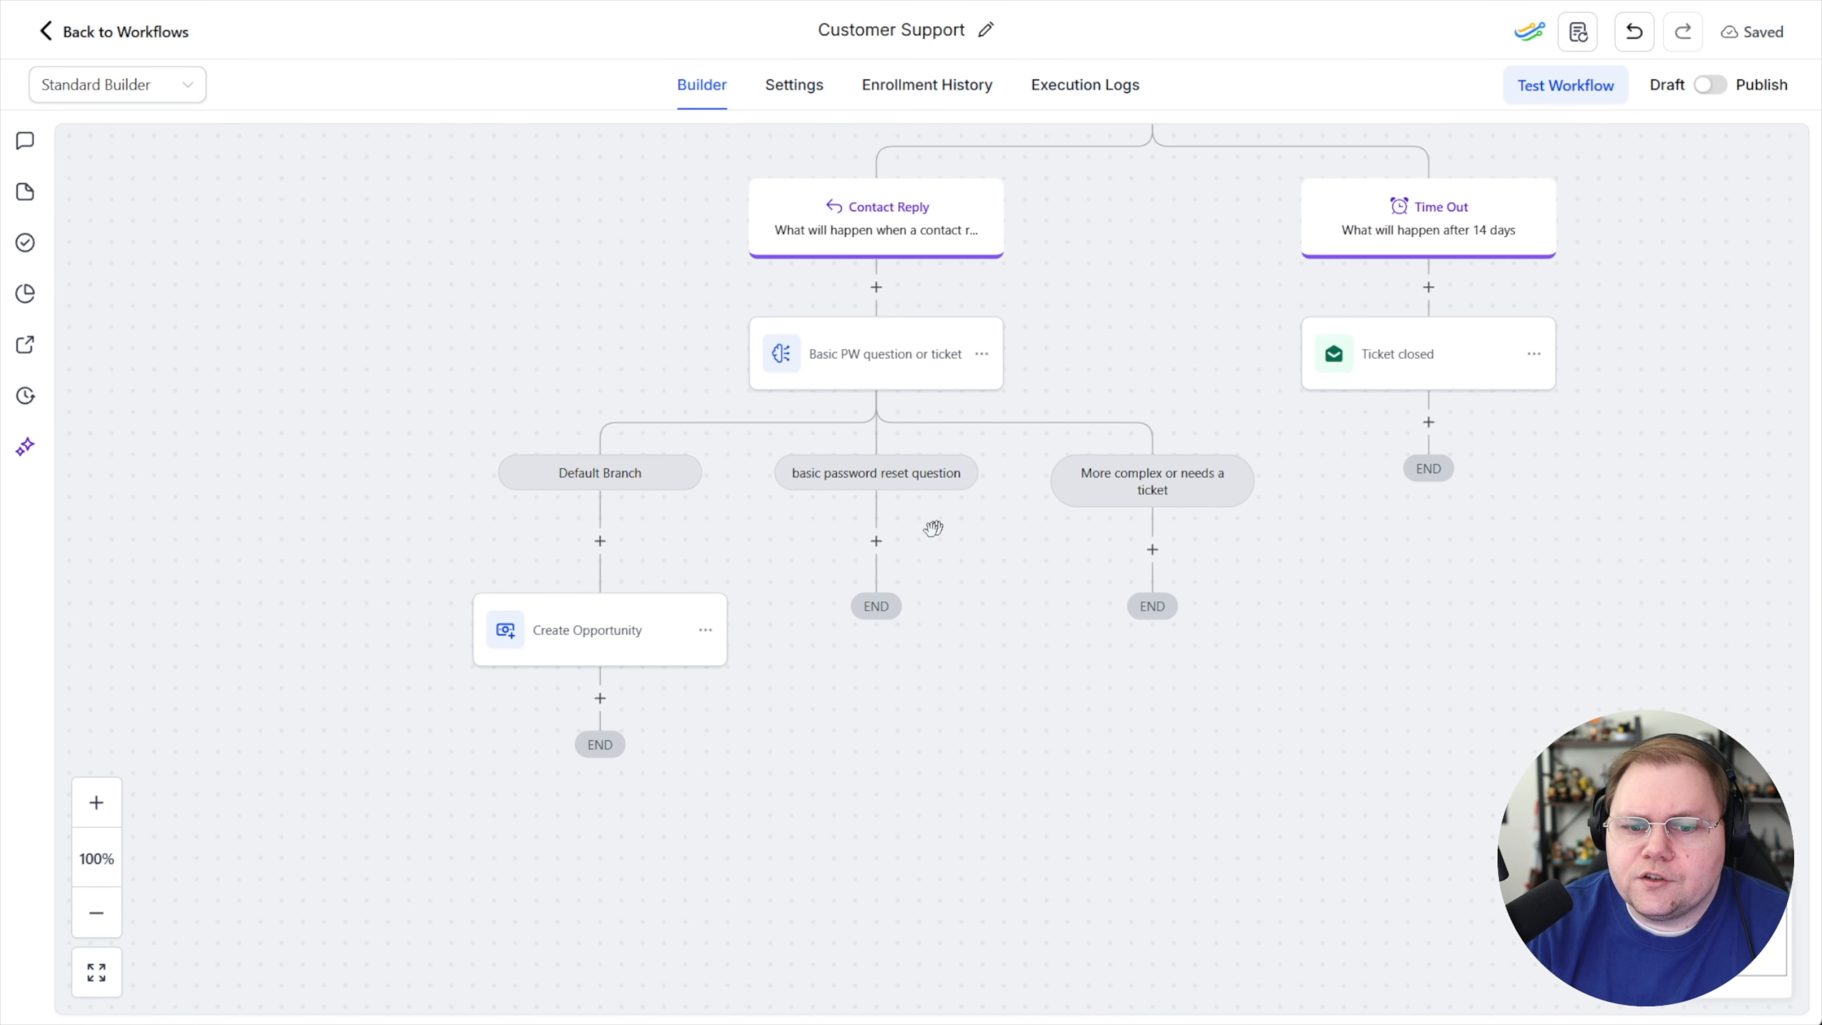
{"action": "left_click", "coordinate": [710, 642]}
{"action": "mouse_move", "coordinate": [778, 718]}
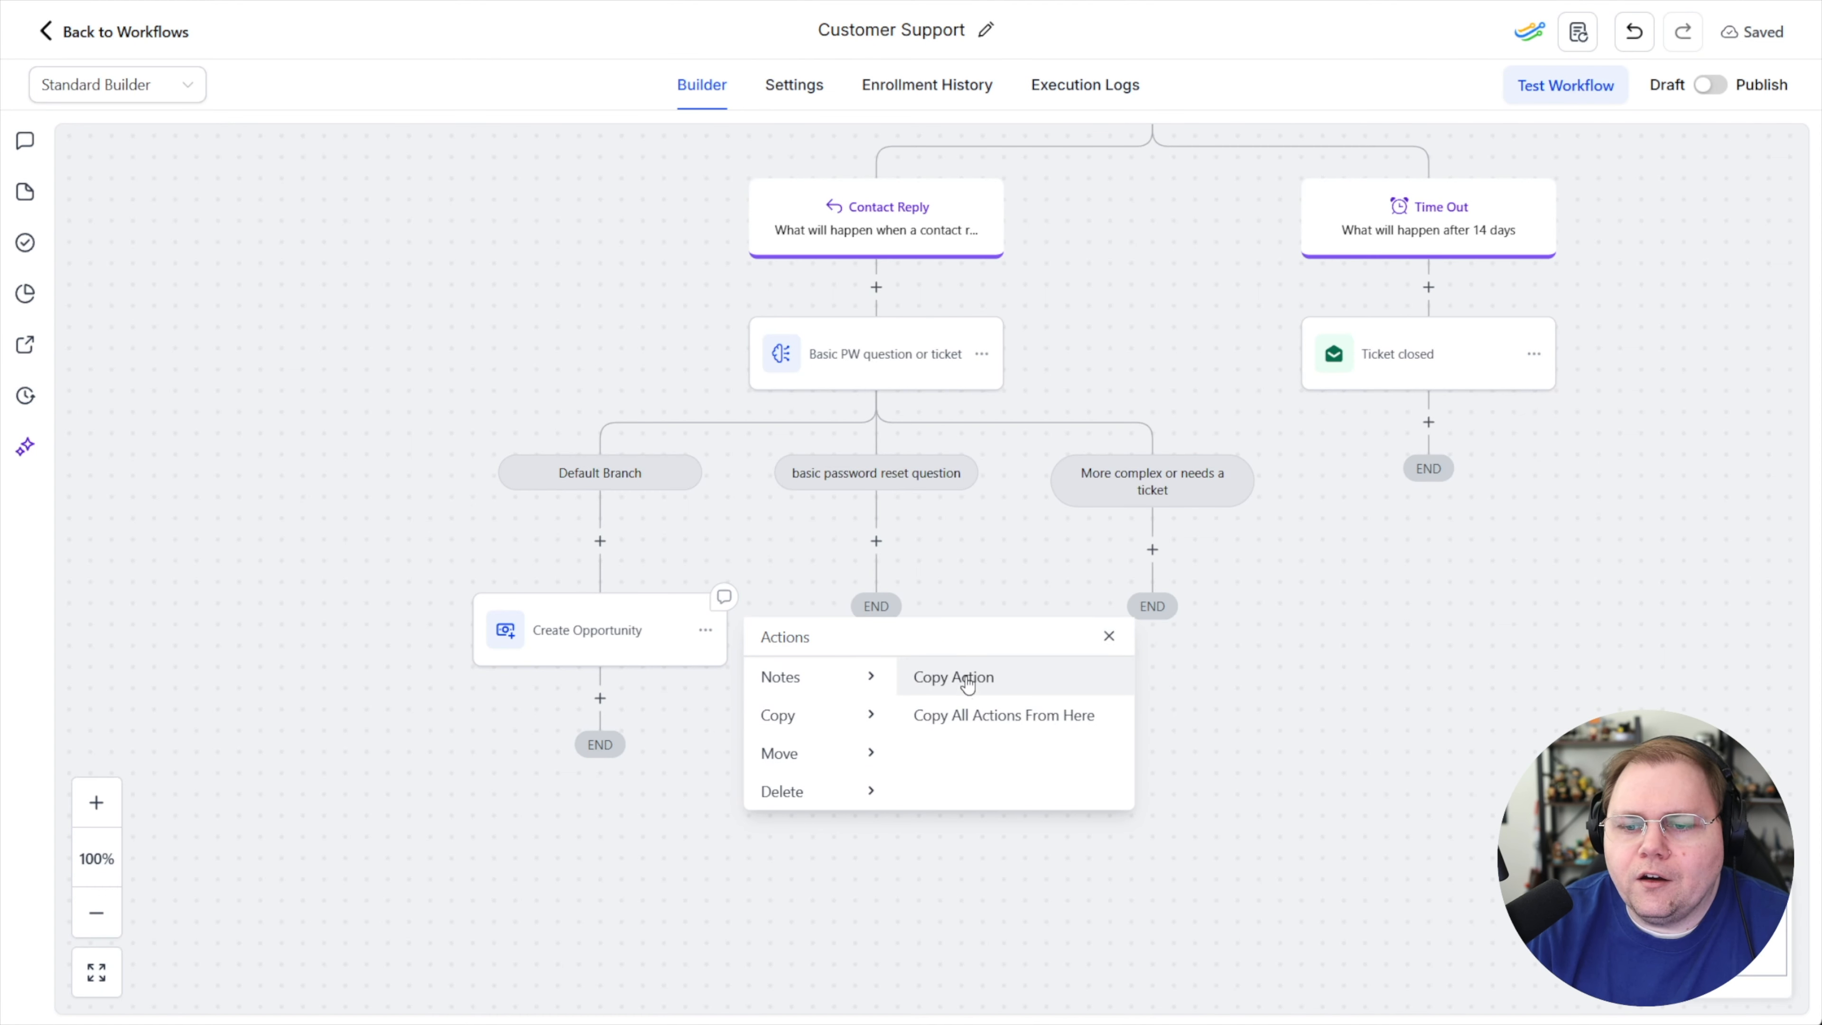
{"action": "left_click", "coordinate": [968, 685]}
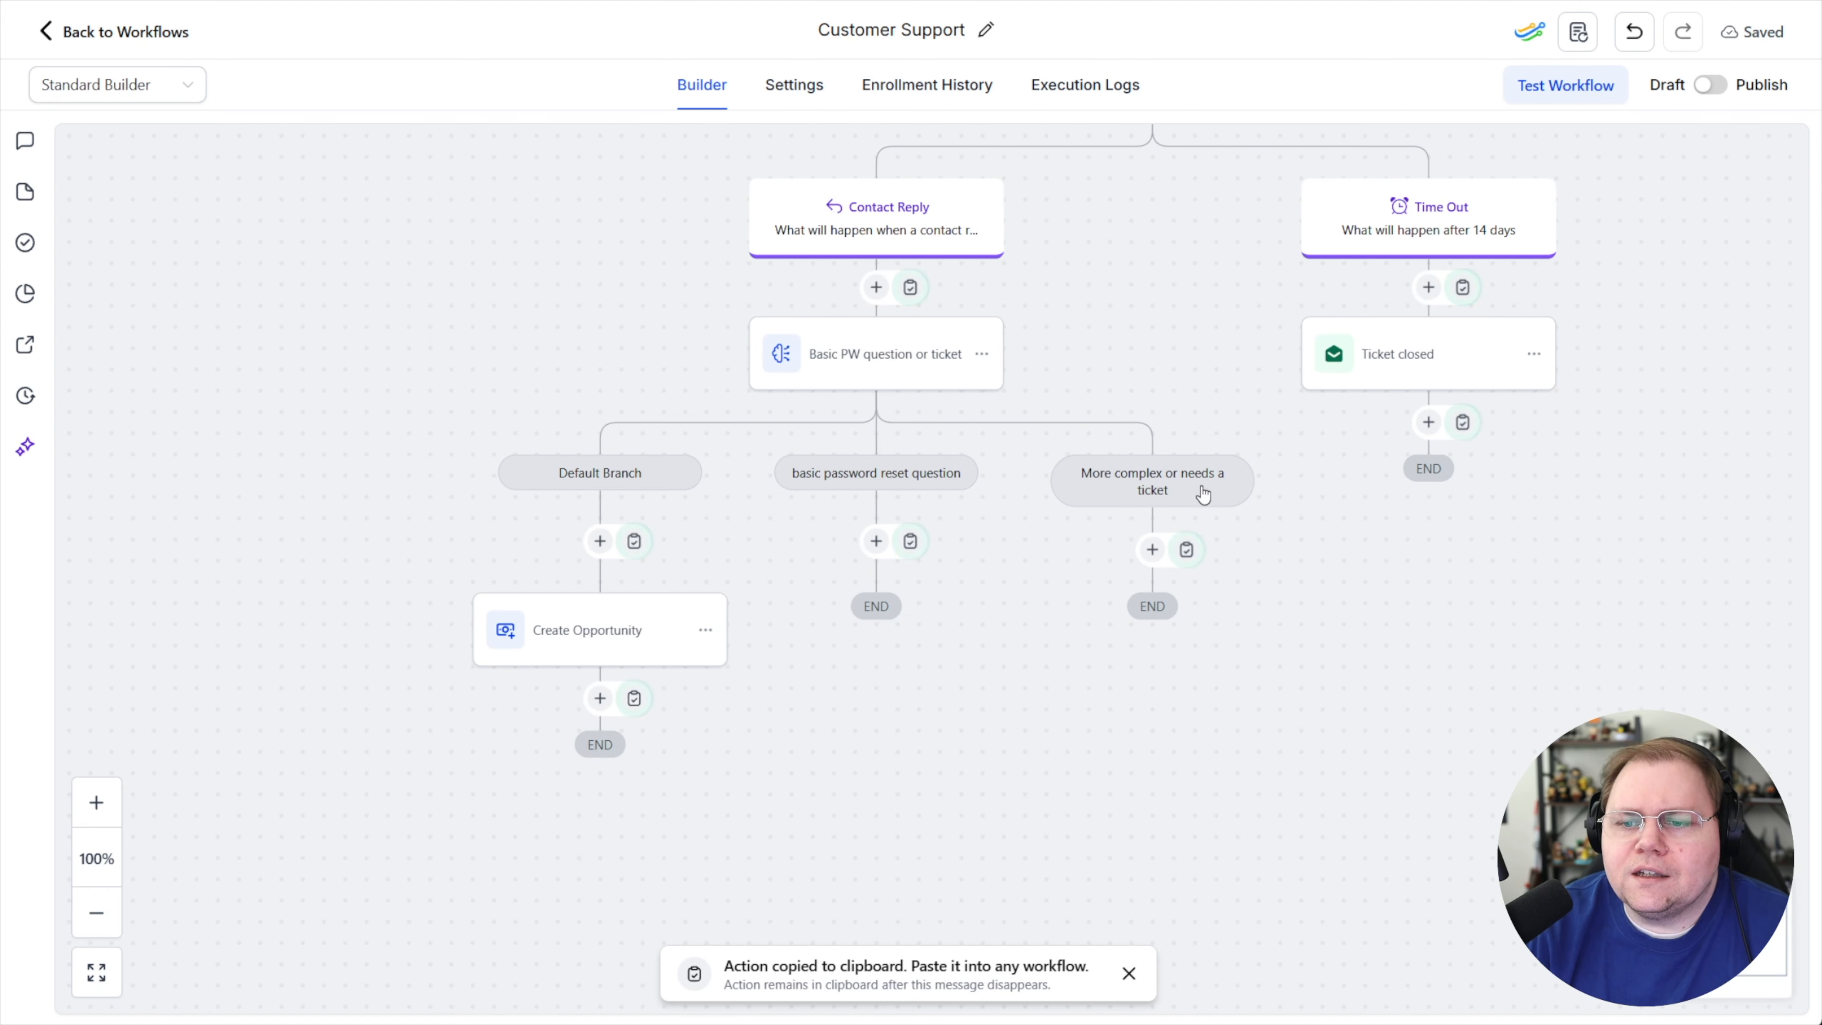
{"action": "left_click", "coordinate": [1186, 551]}
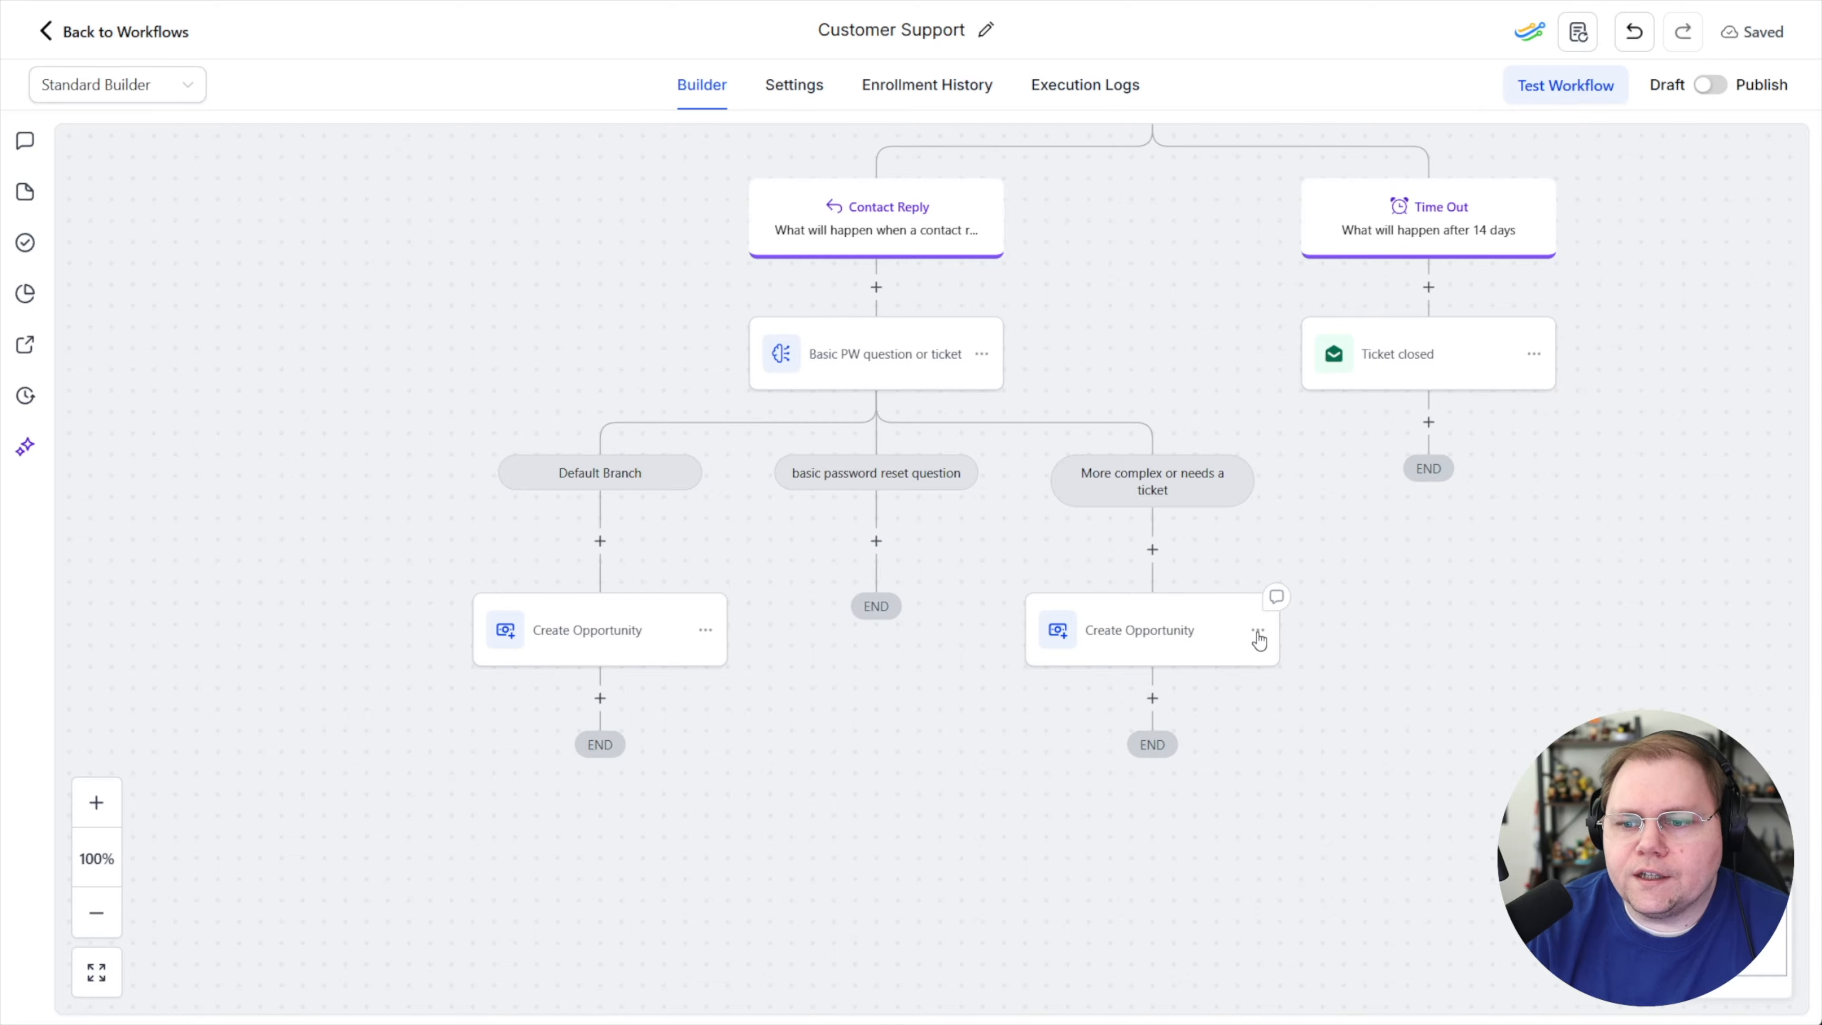
Add a GPT Powered By OpenAI action under the "basic password reset question" branch
{"action": "mouse_move", "coordinate": [876, 541]}
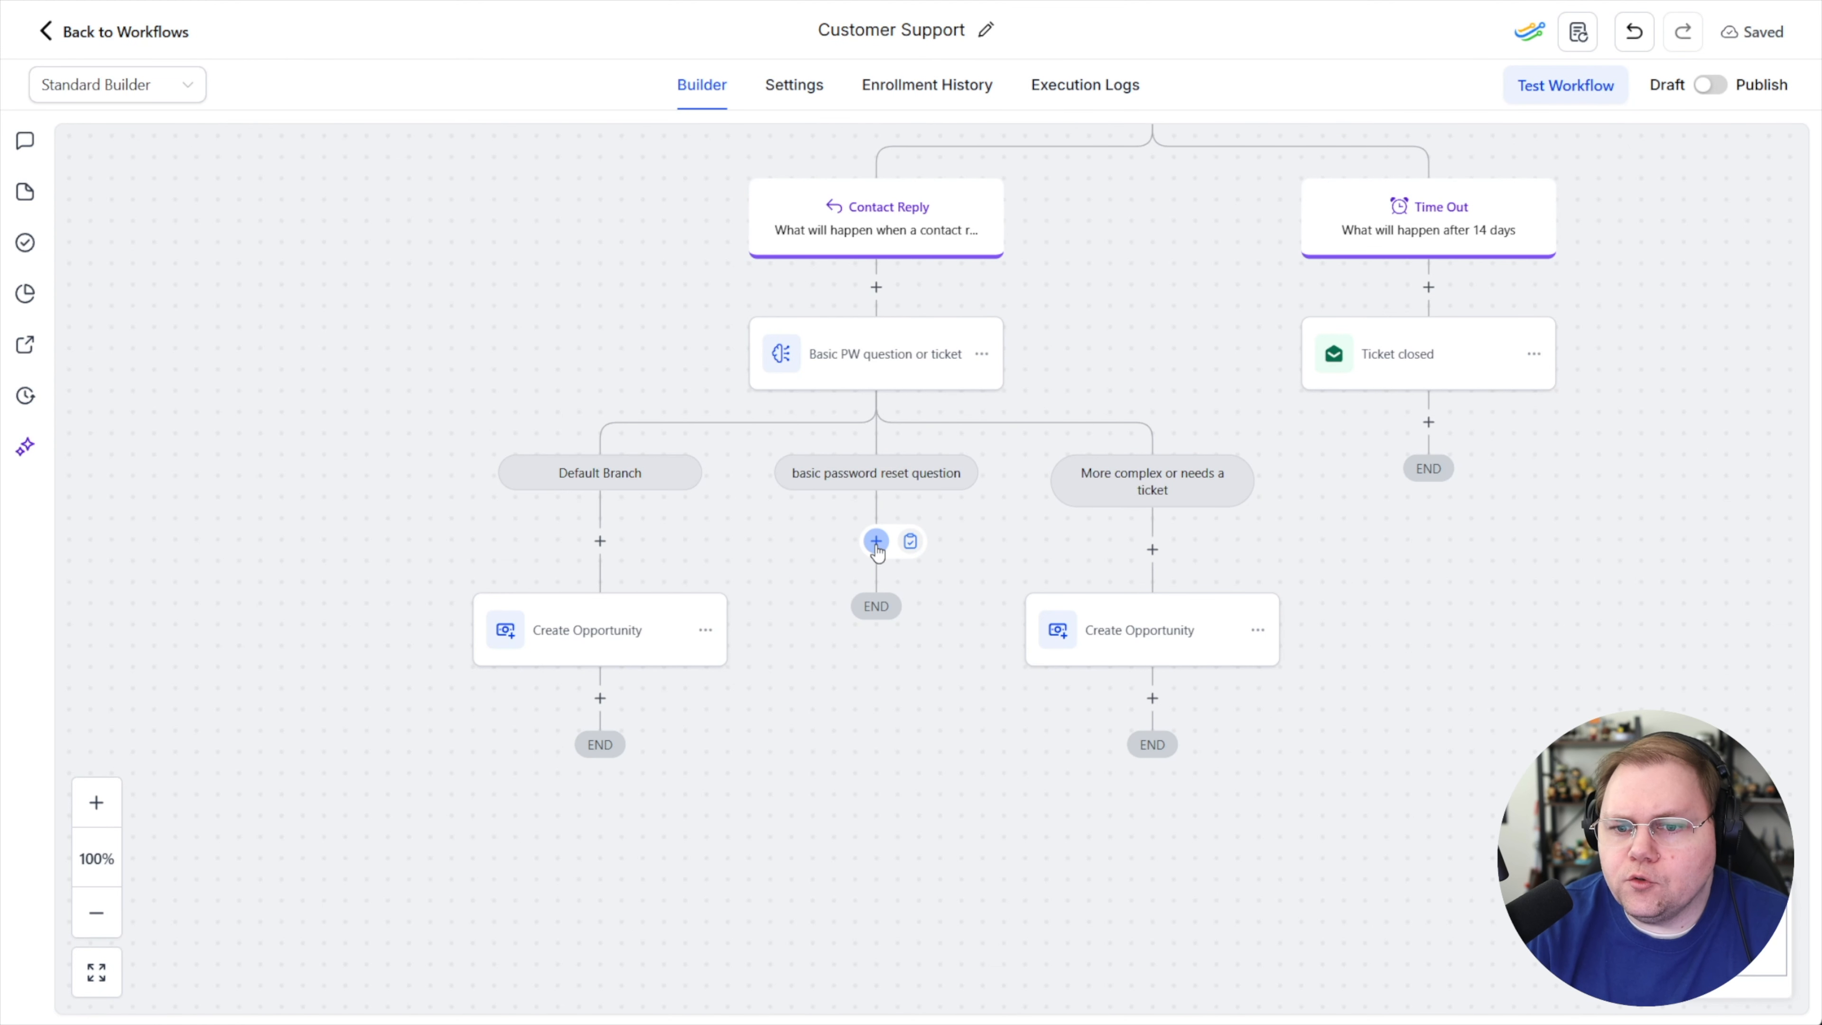
{"action": "left_click", "coordinate": [876, 544]}
{"action": "type", "text": "chatgpt"}
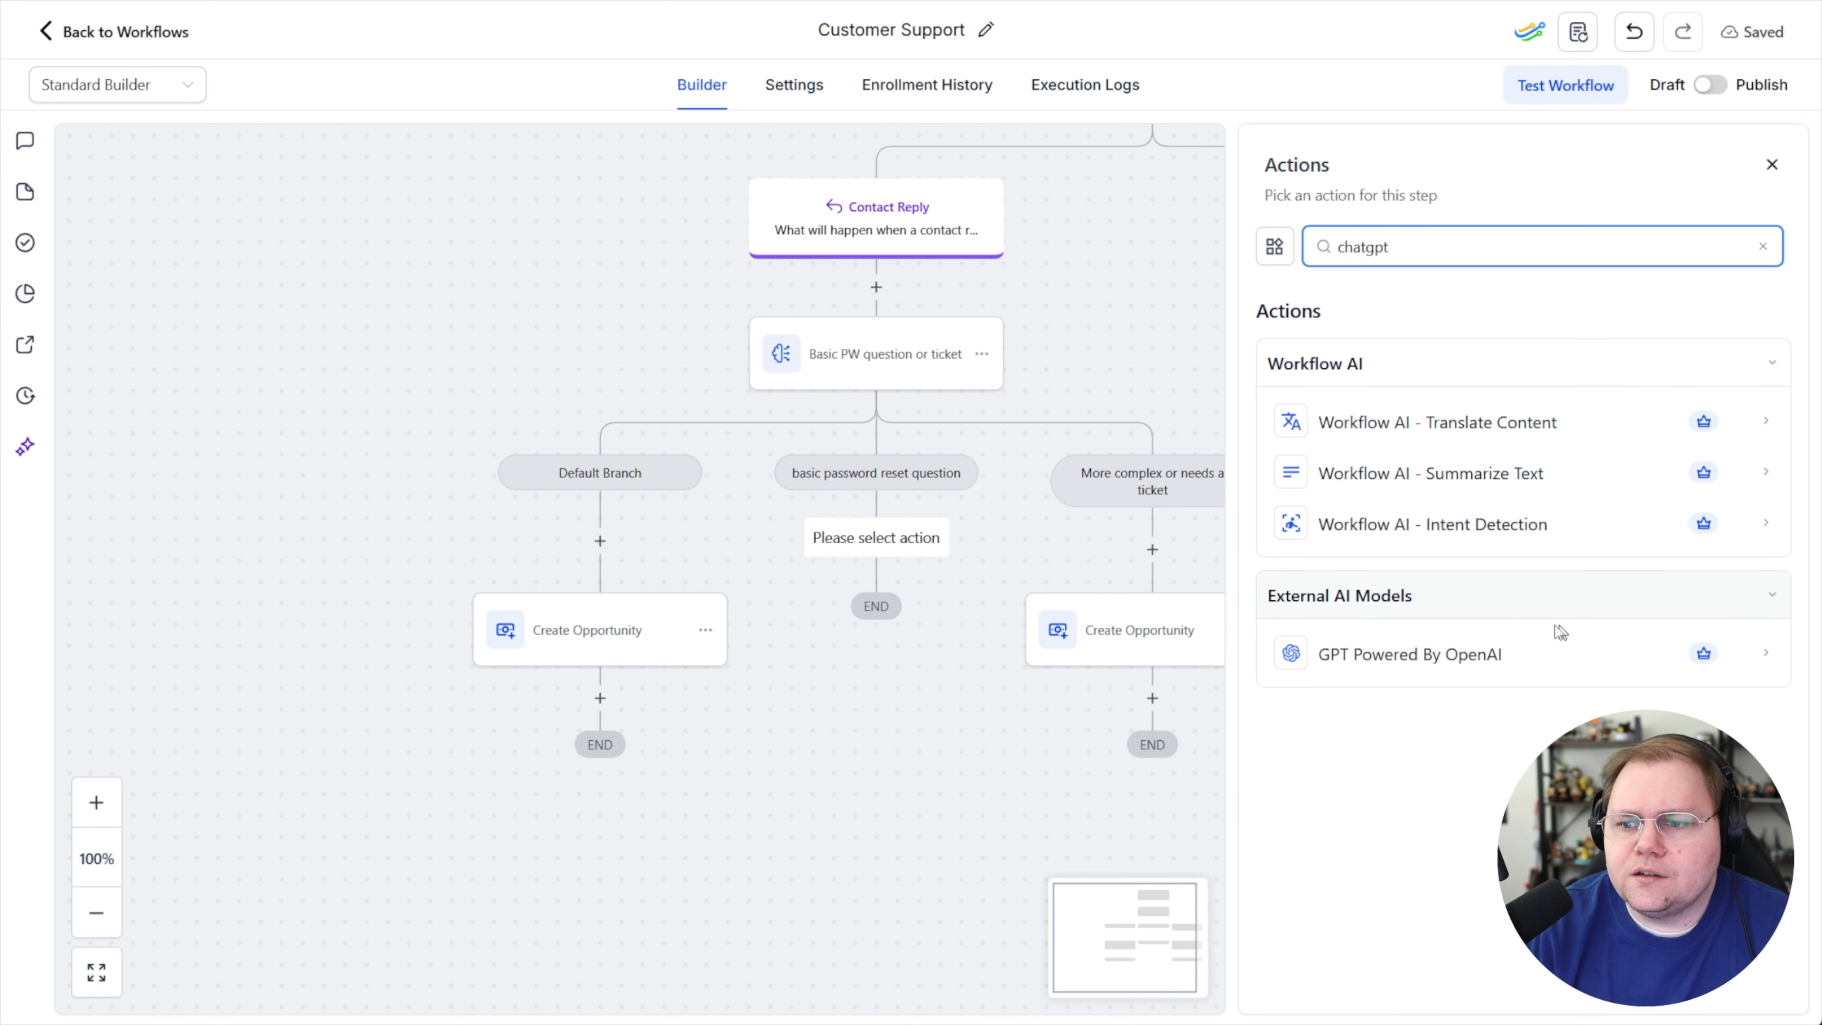
{"action": "left_click", "coordinate": [1444, 646]}
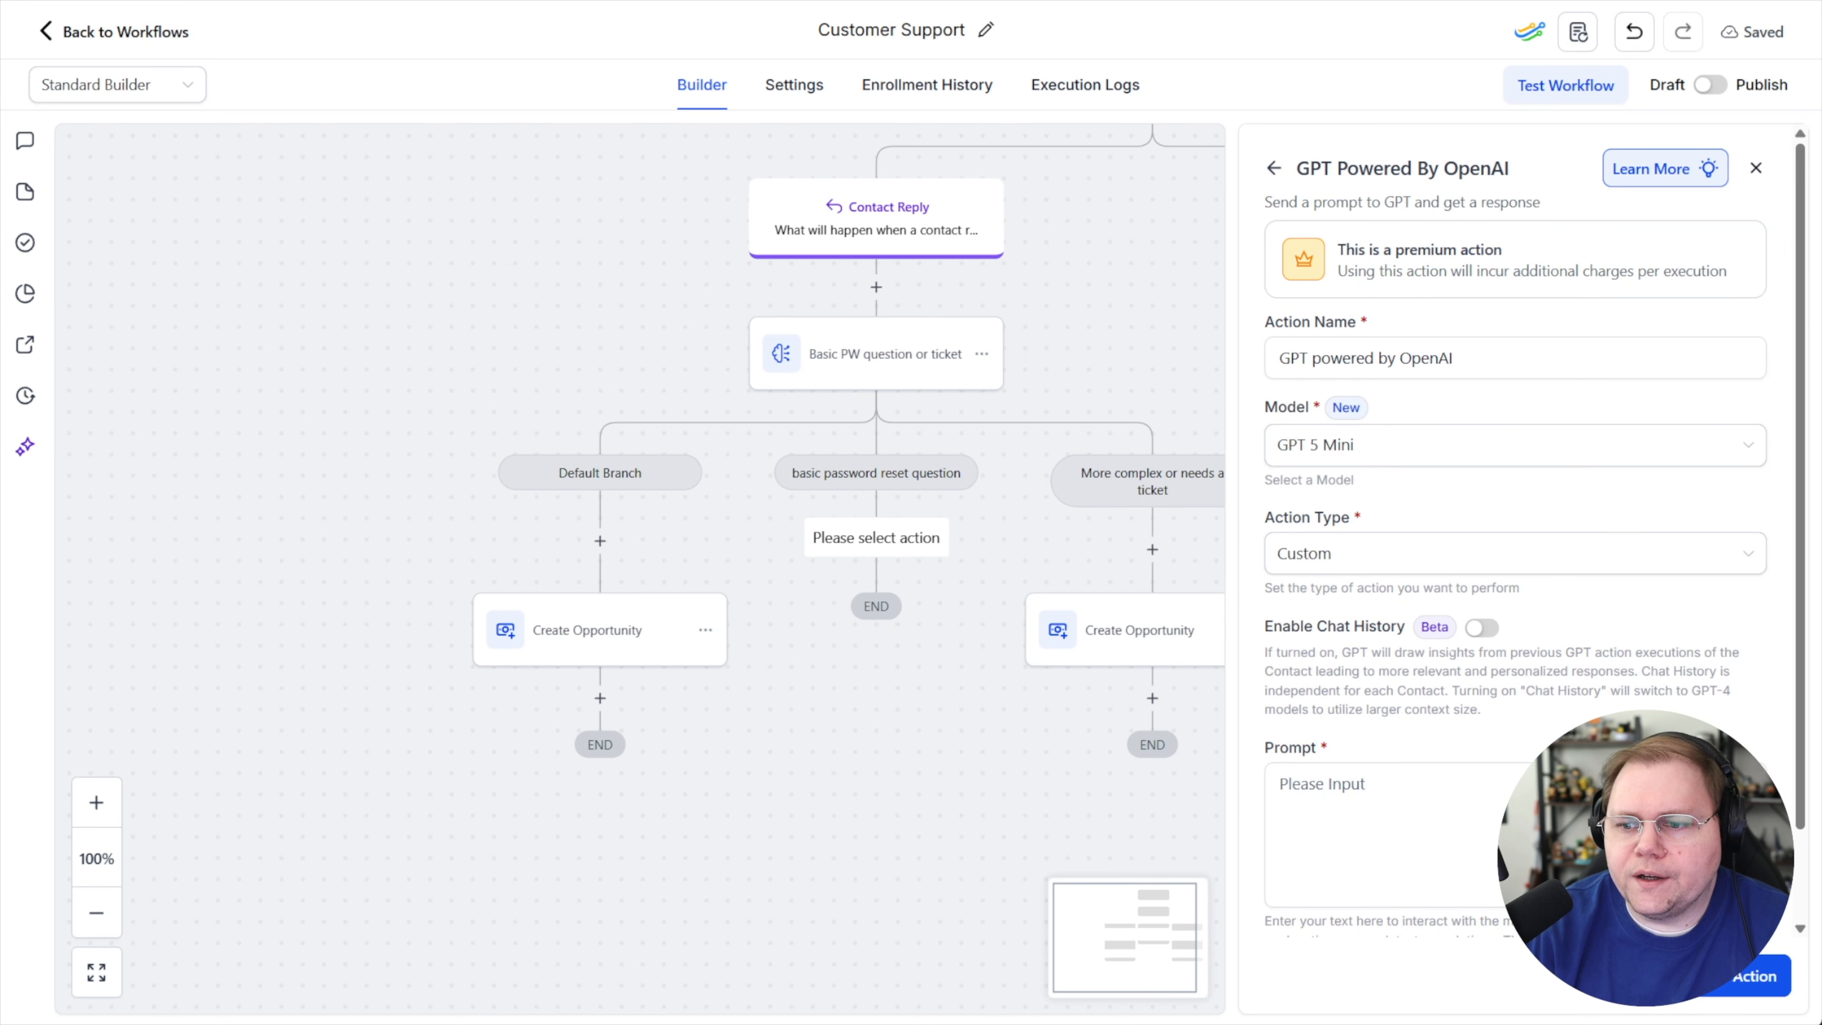
Enable chat history on the GPT action and set Chat History For to This Workflow
{"action": "left_click", "coordinate": [1481, 627]}
{"action": "left_click", "coordinate": [1340, 784]}
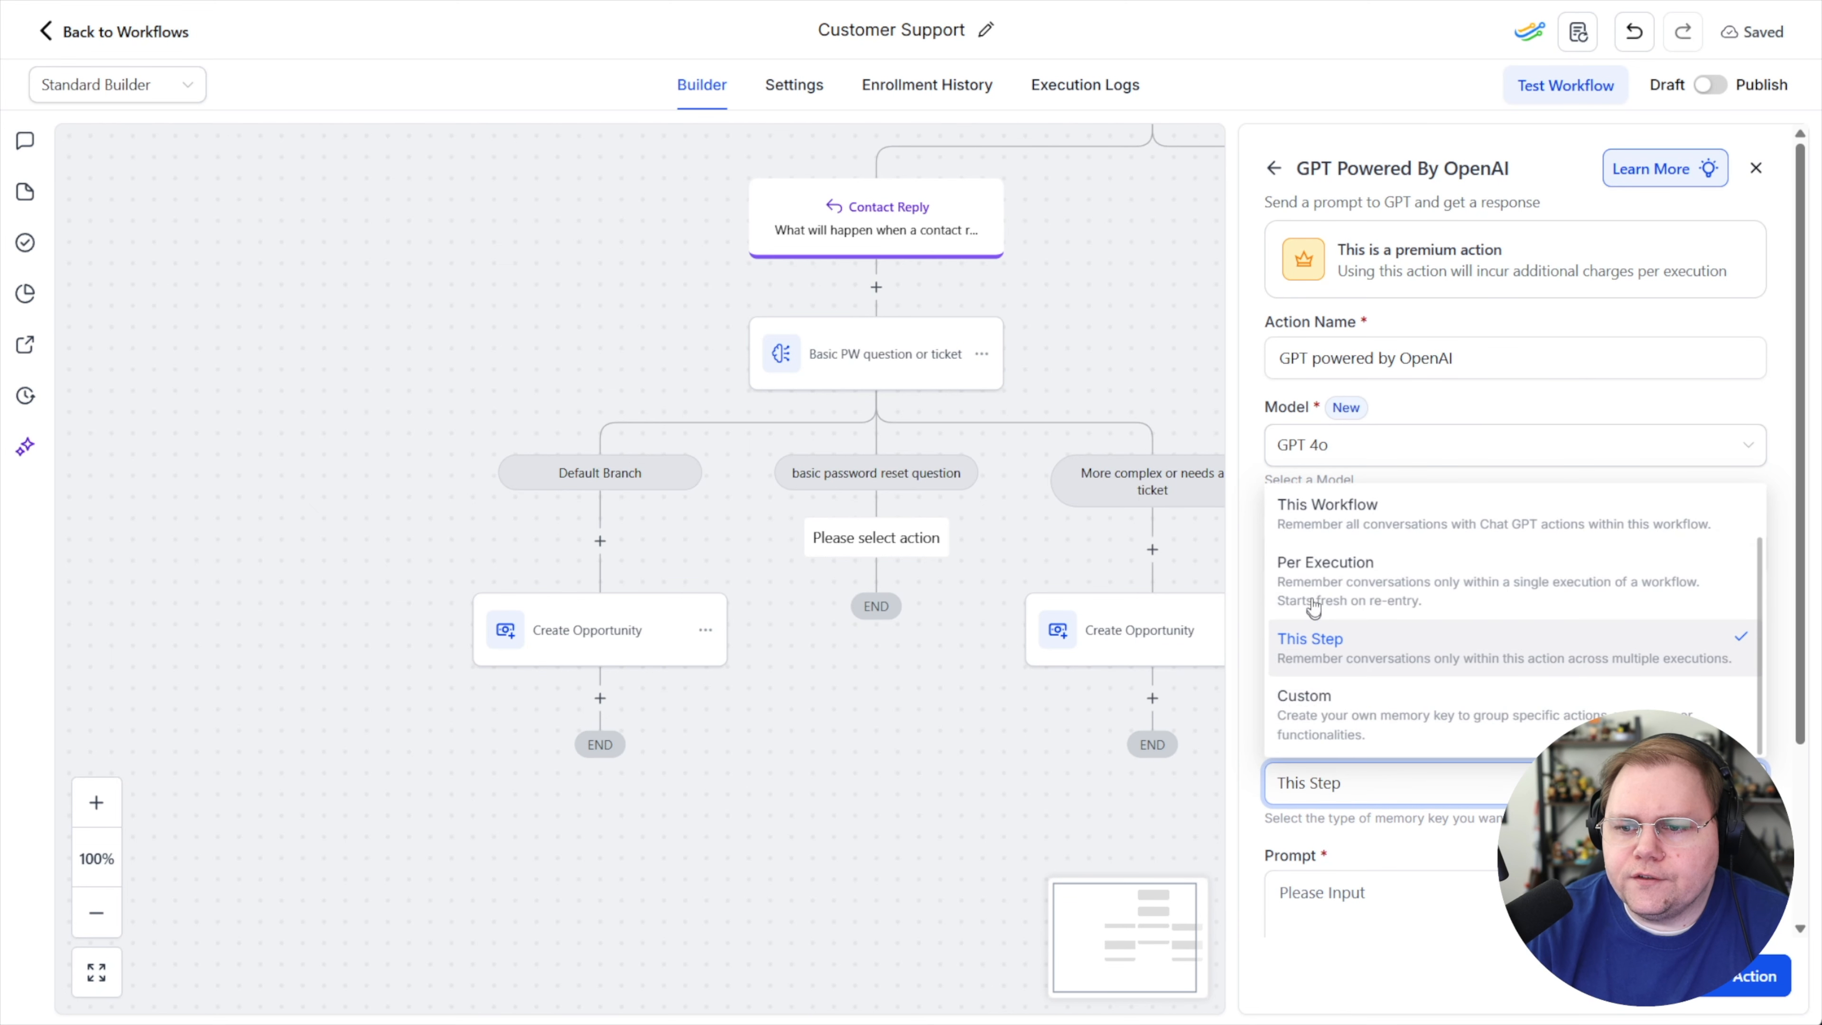
{"action": "left_click", "coordinate": [1363, 518]}
{"action": "scroll", "coordinate": [1457, 718], "scroll_direction": "down", "scroll_amount": 3}
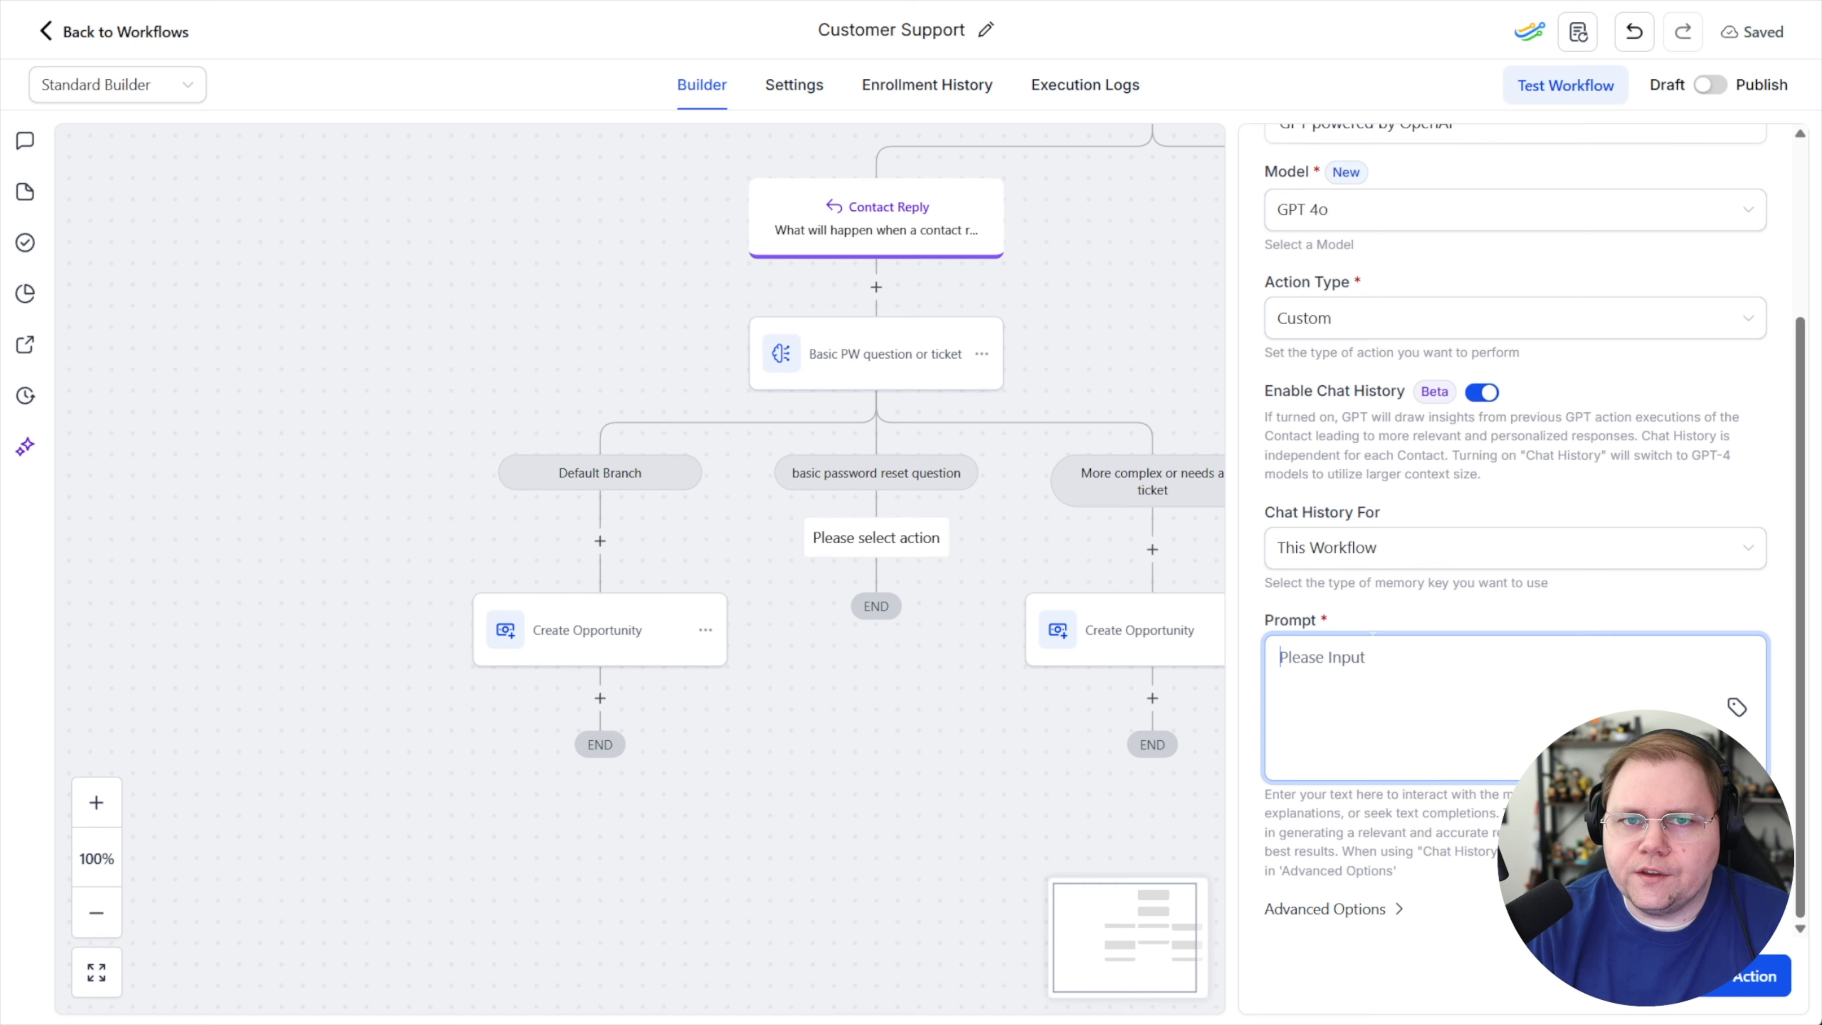
Paste the customer-service prompt reading {{message.body}}, complete it with "HighLevel client p", and save the GPT action
{"action": "key", "text": "ctrl+v"}
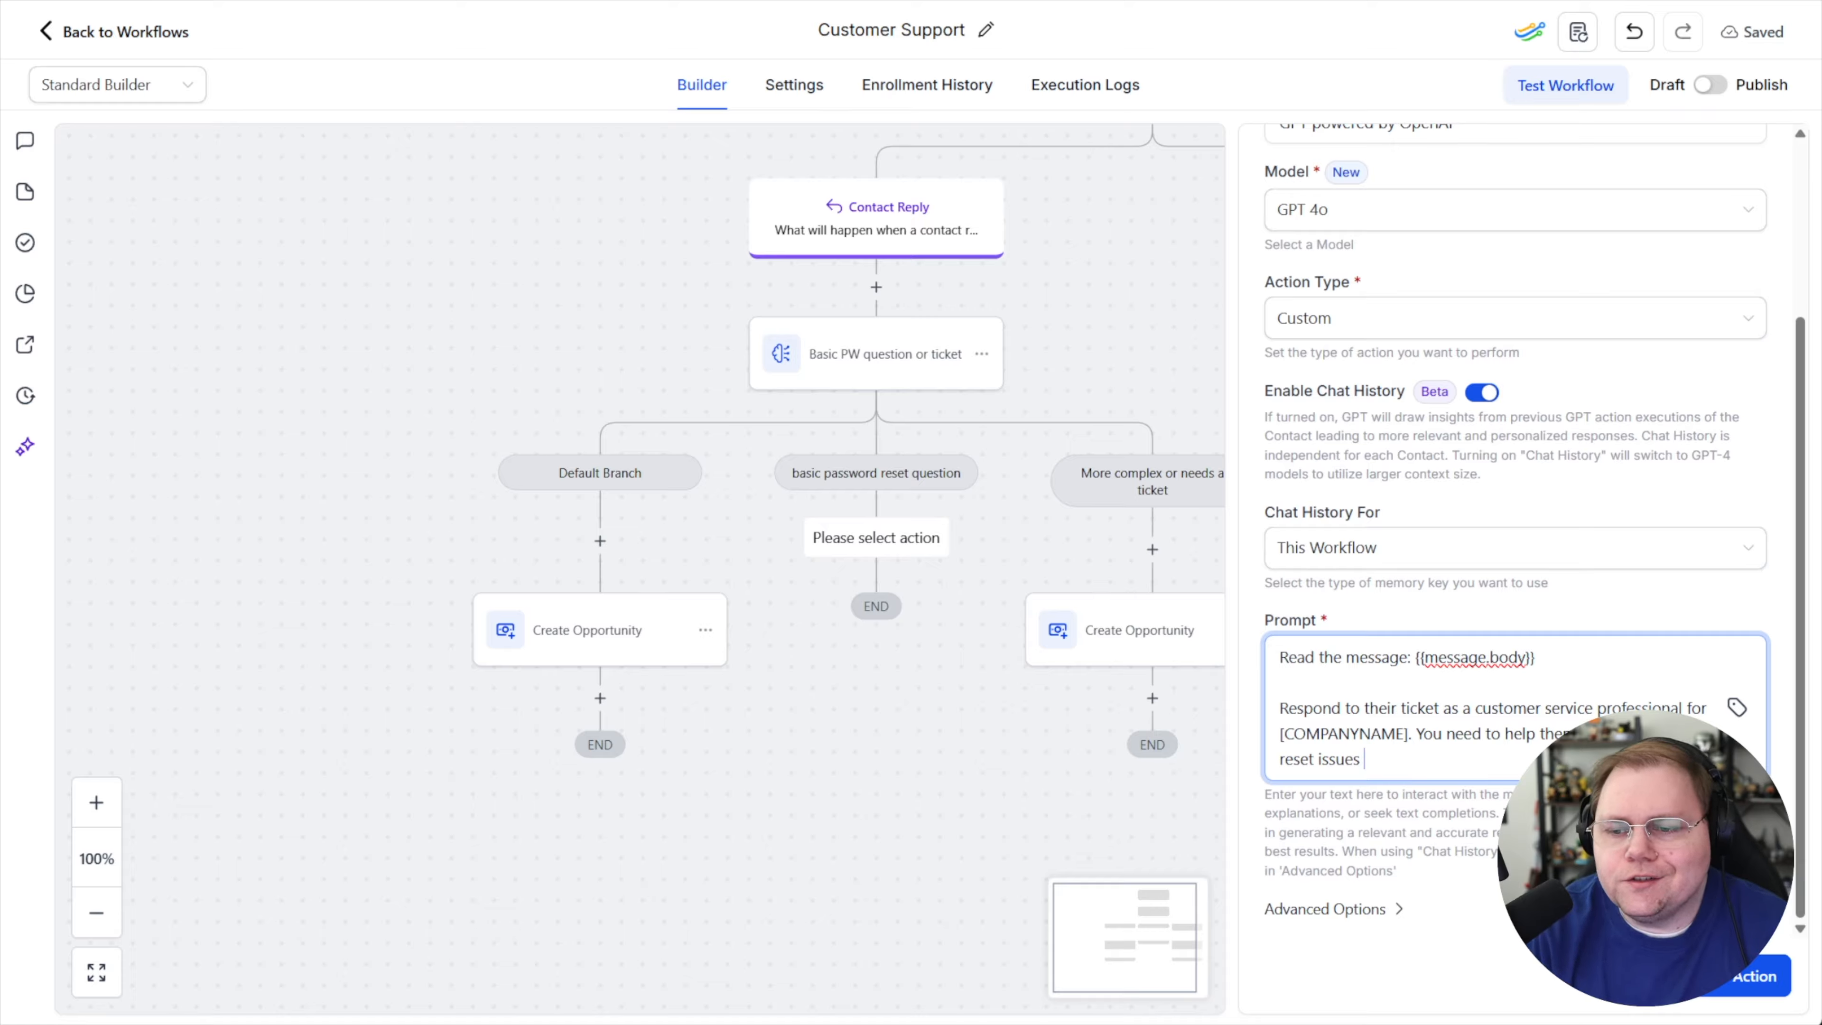
{"action": "type", "text": "HighLevel client por"}
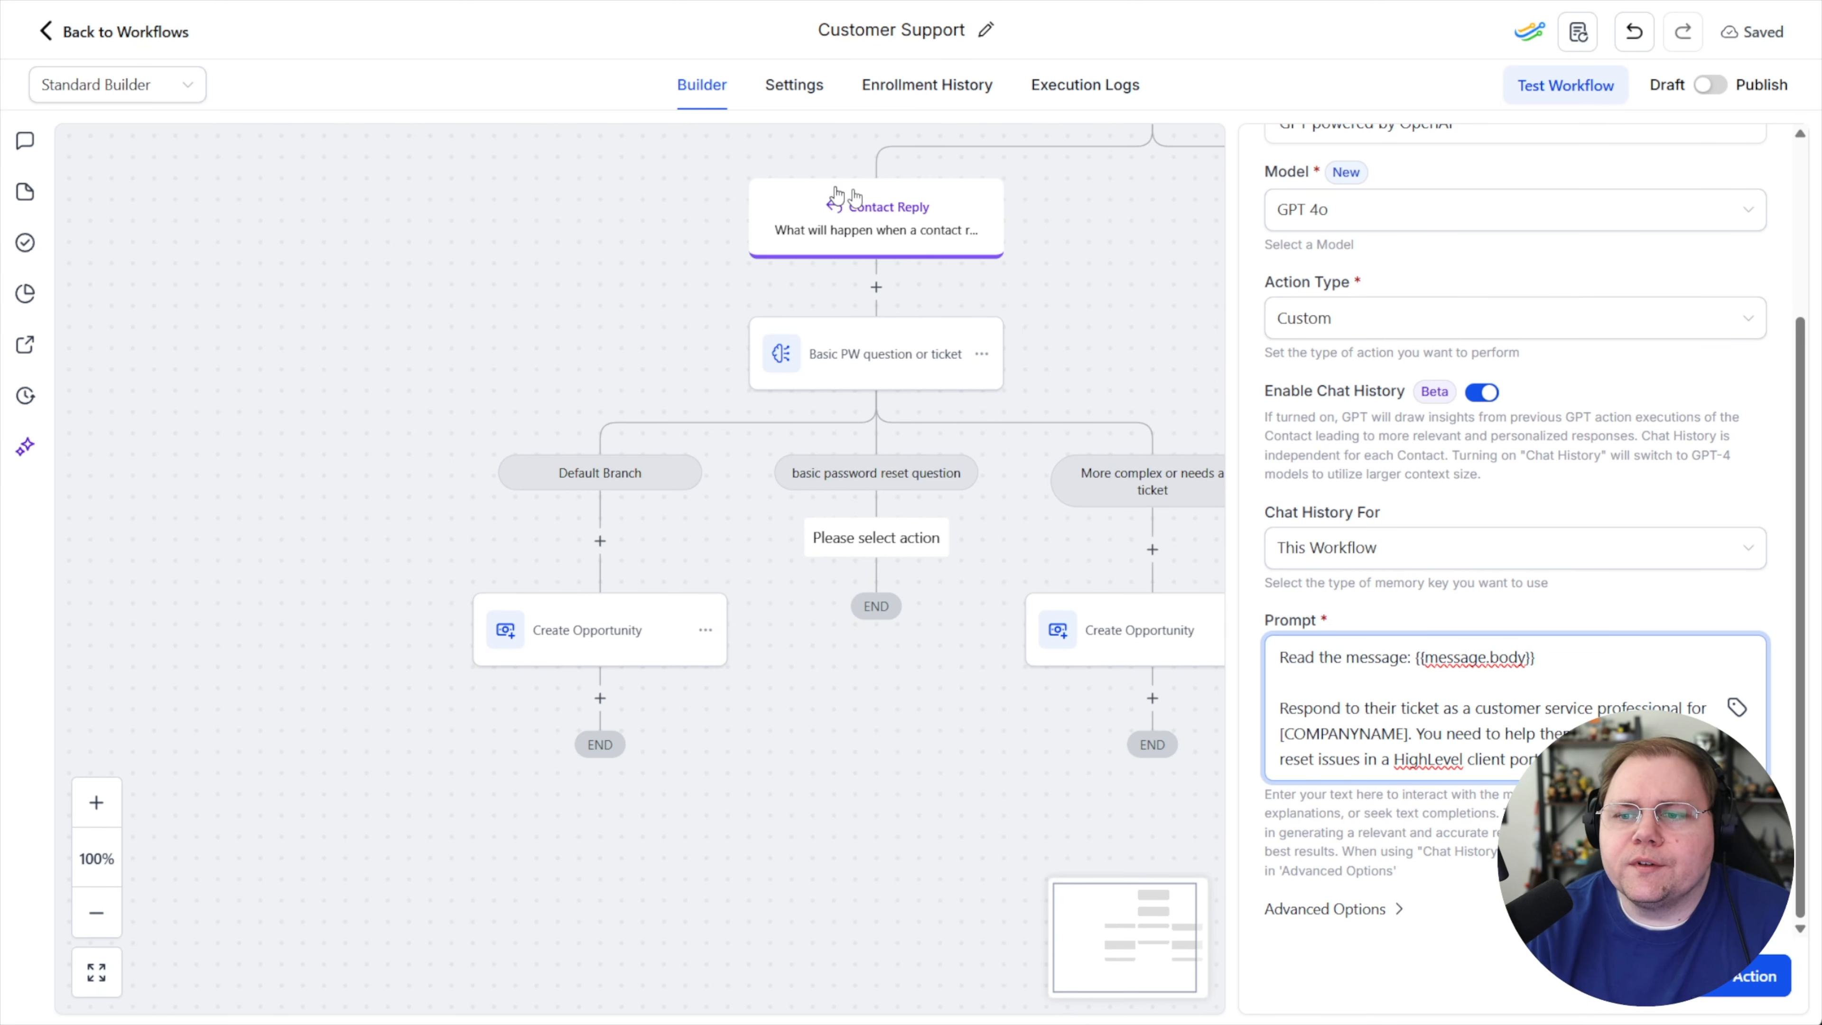
{"action": "left_click", "coordinate": [1752, 976]}
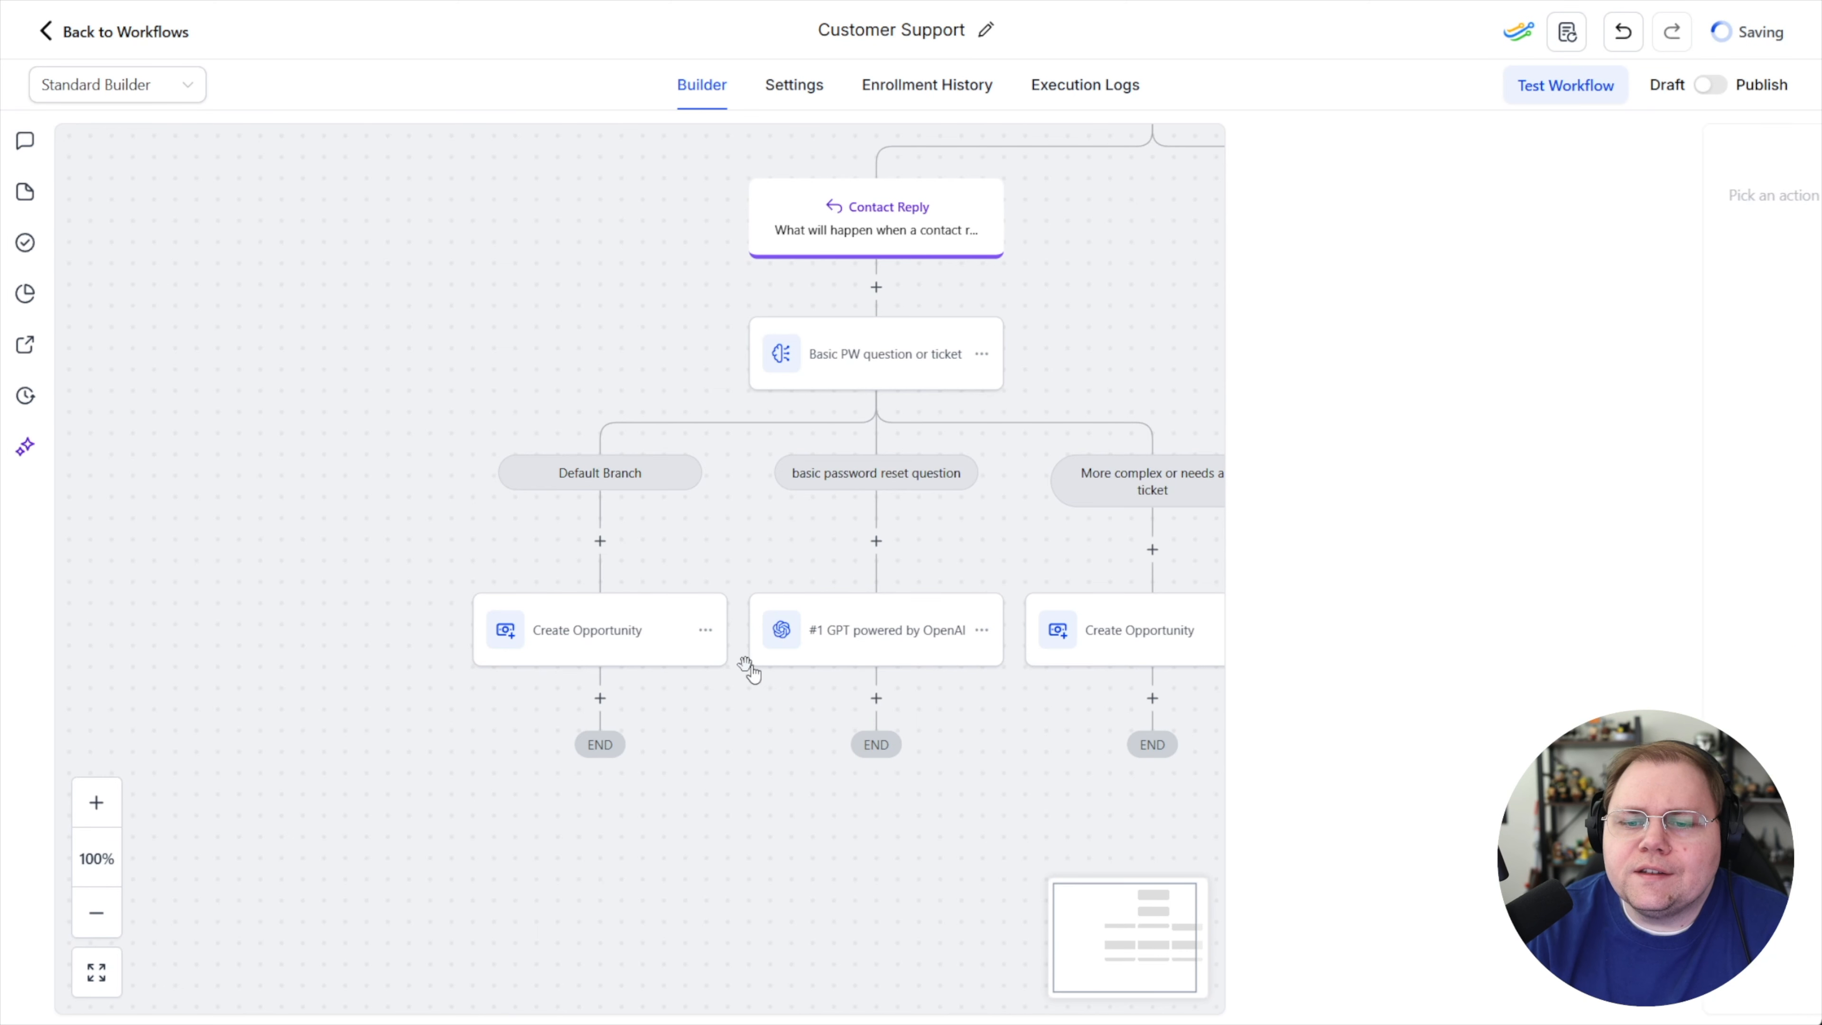
Rename the GPT action to "GPT response to basic PW question" and save it
{"action": "left_click", "coordinate": [982, 632]}
{"action": "left_click", "coordinate": [888, 638]}
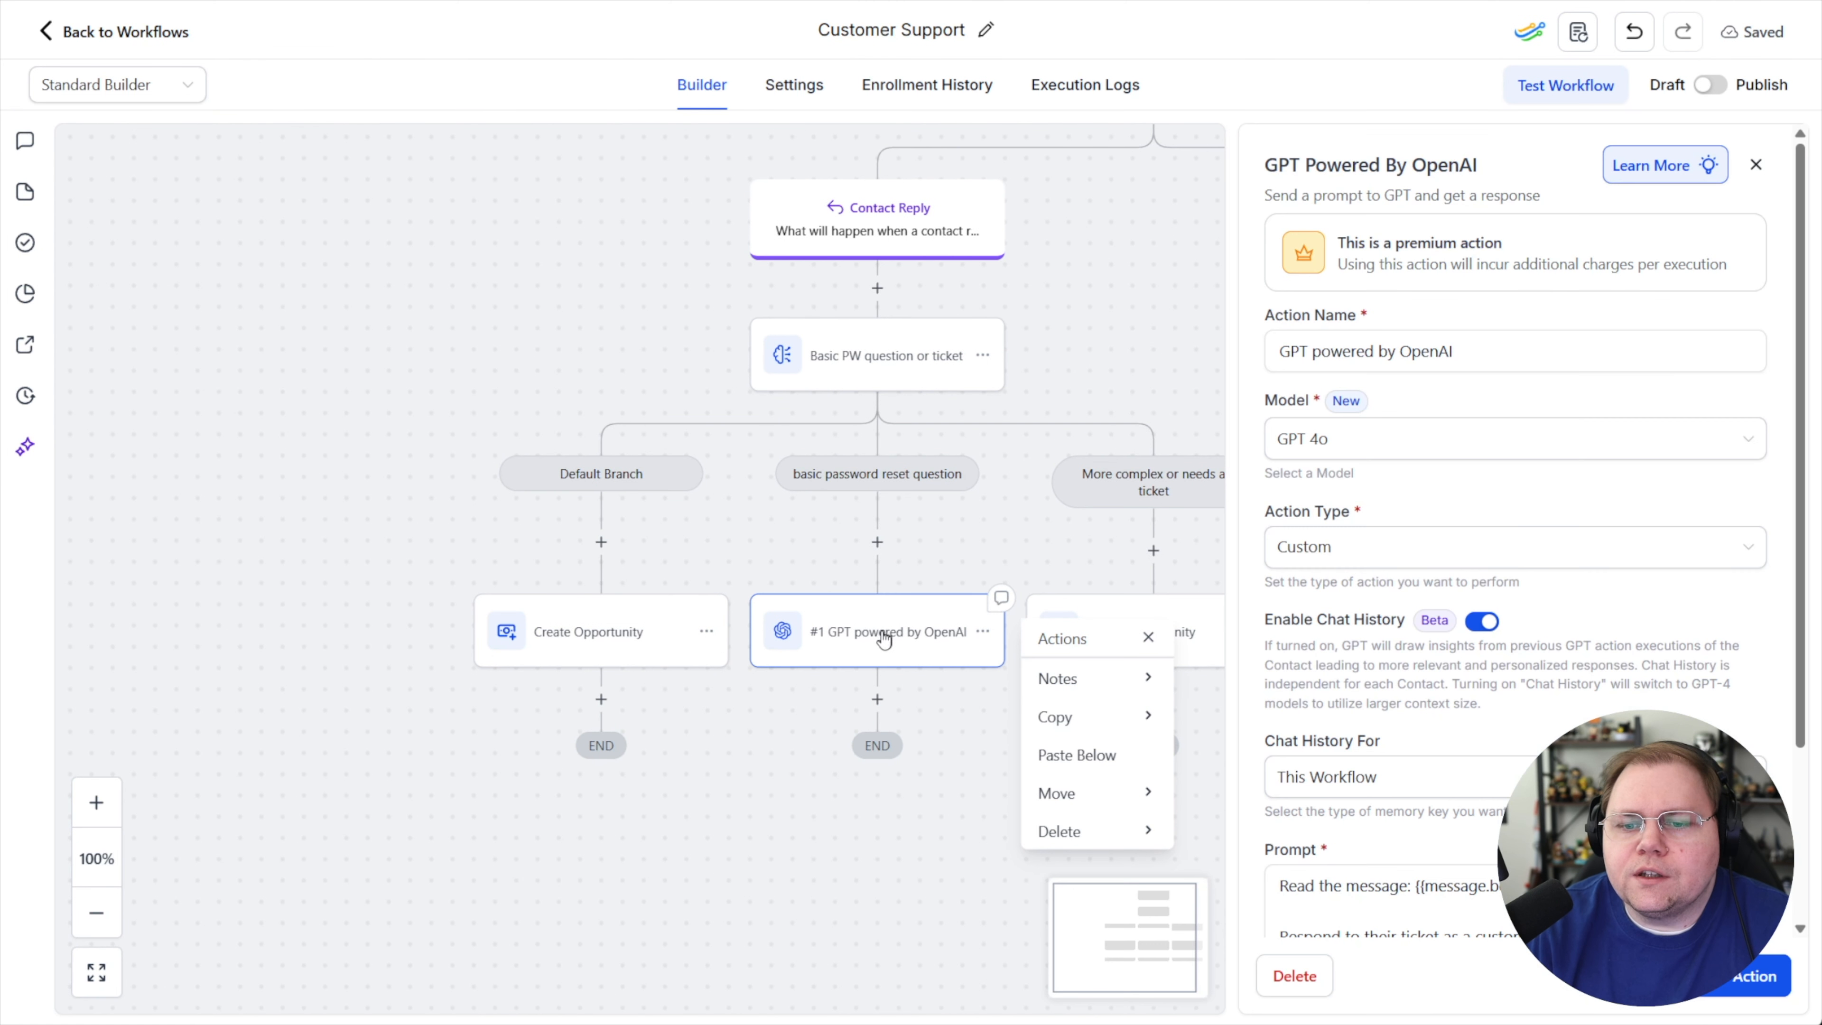
{"action": "left_click_drag", "start_coordinate": [1455, 351], "coordinate": [1245, 338]}
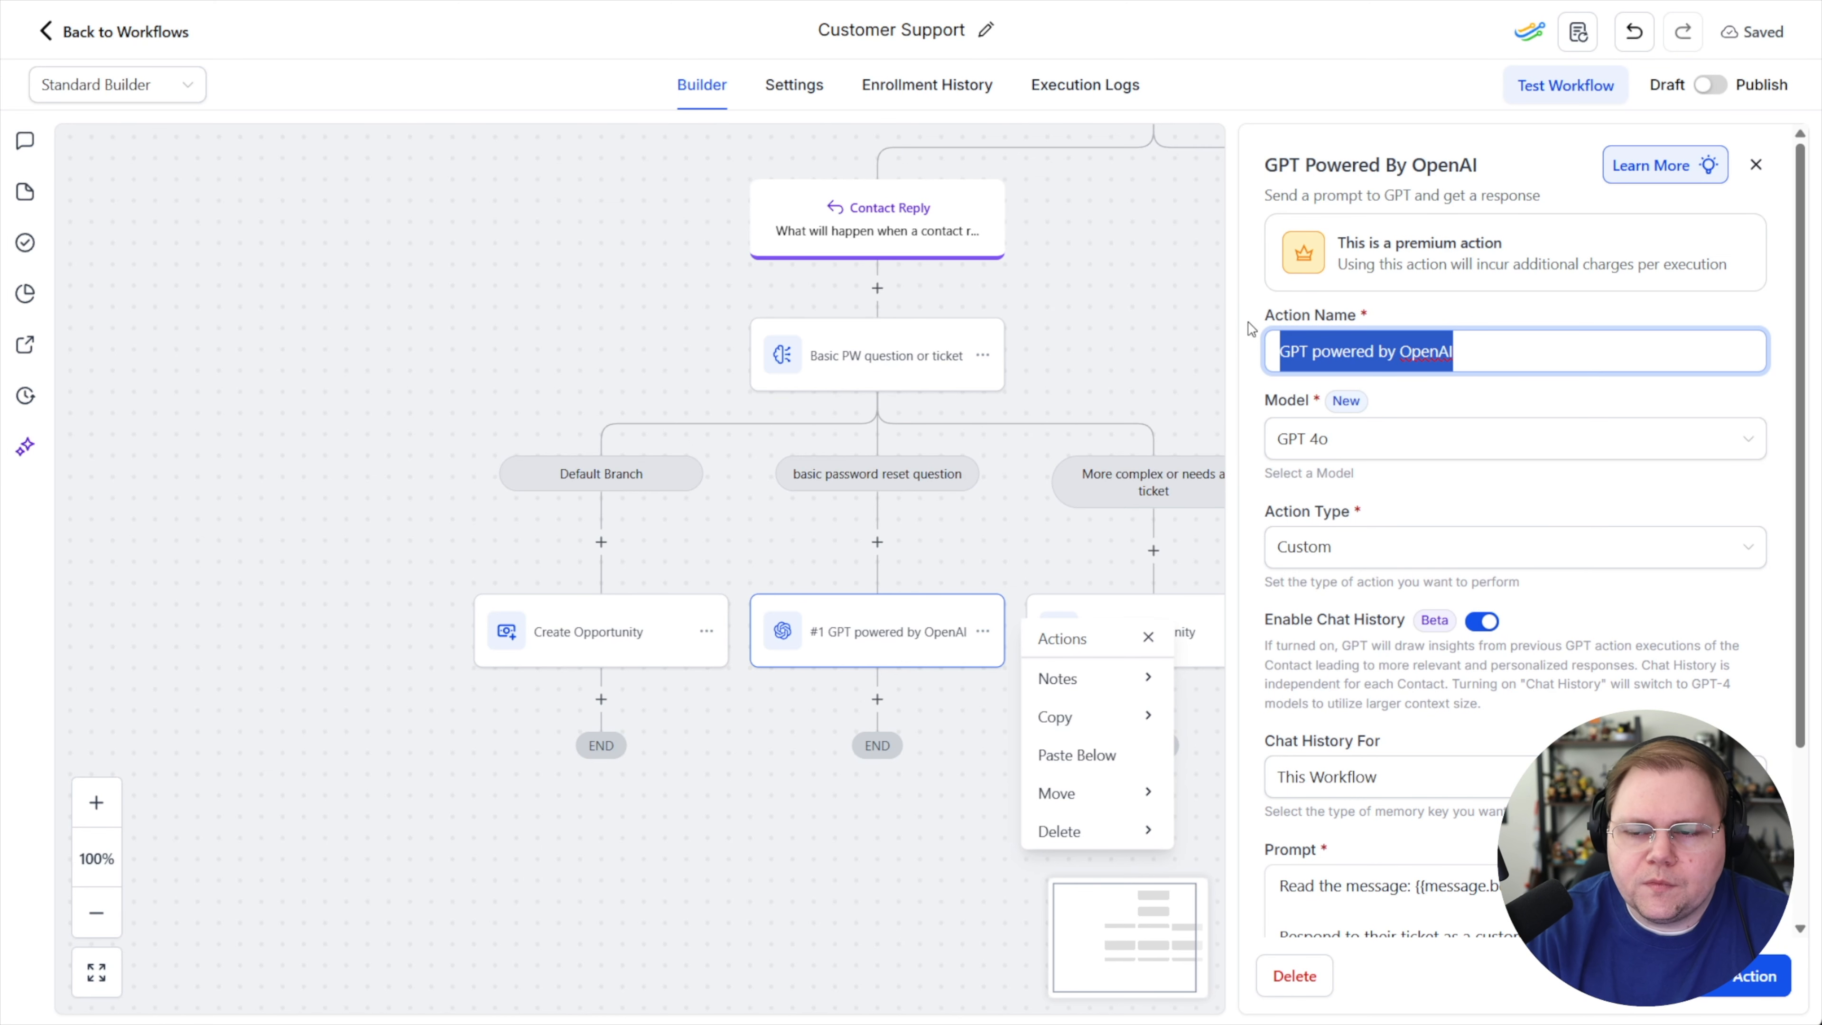
{"action": "type", "text": "Respond to basi"}
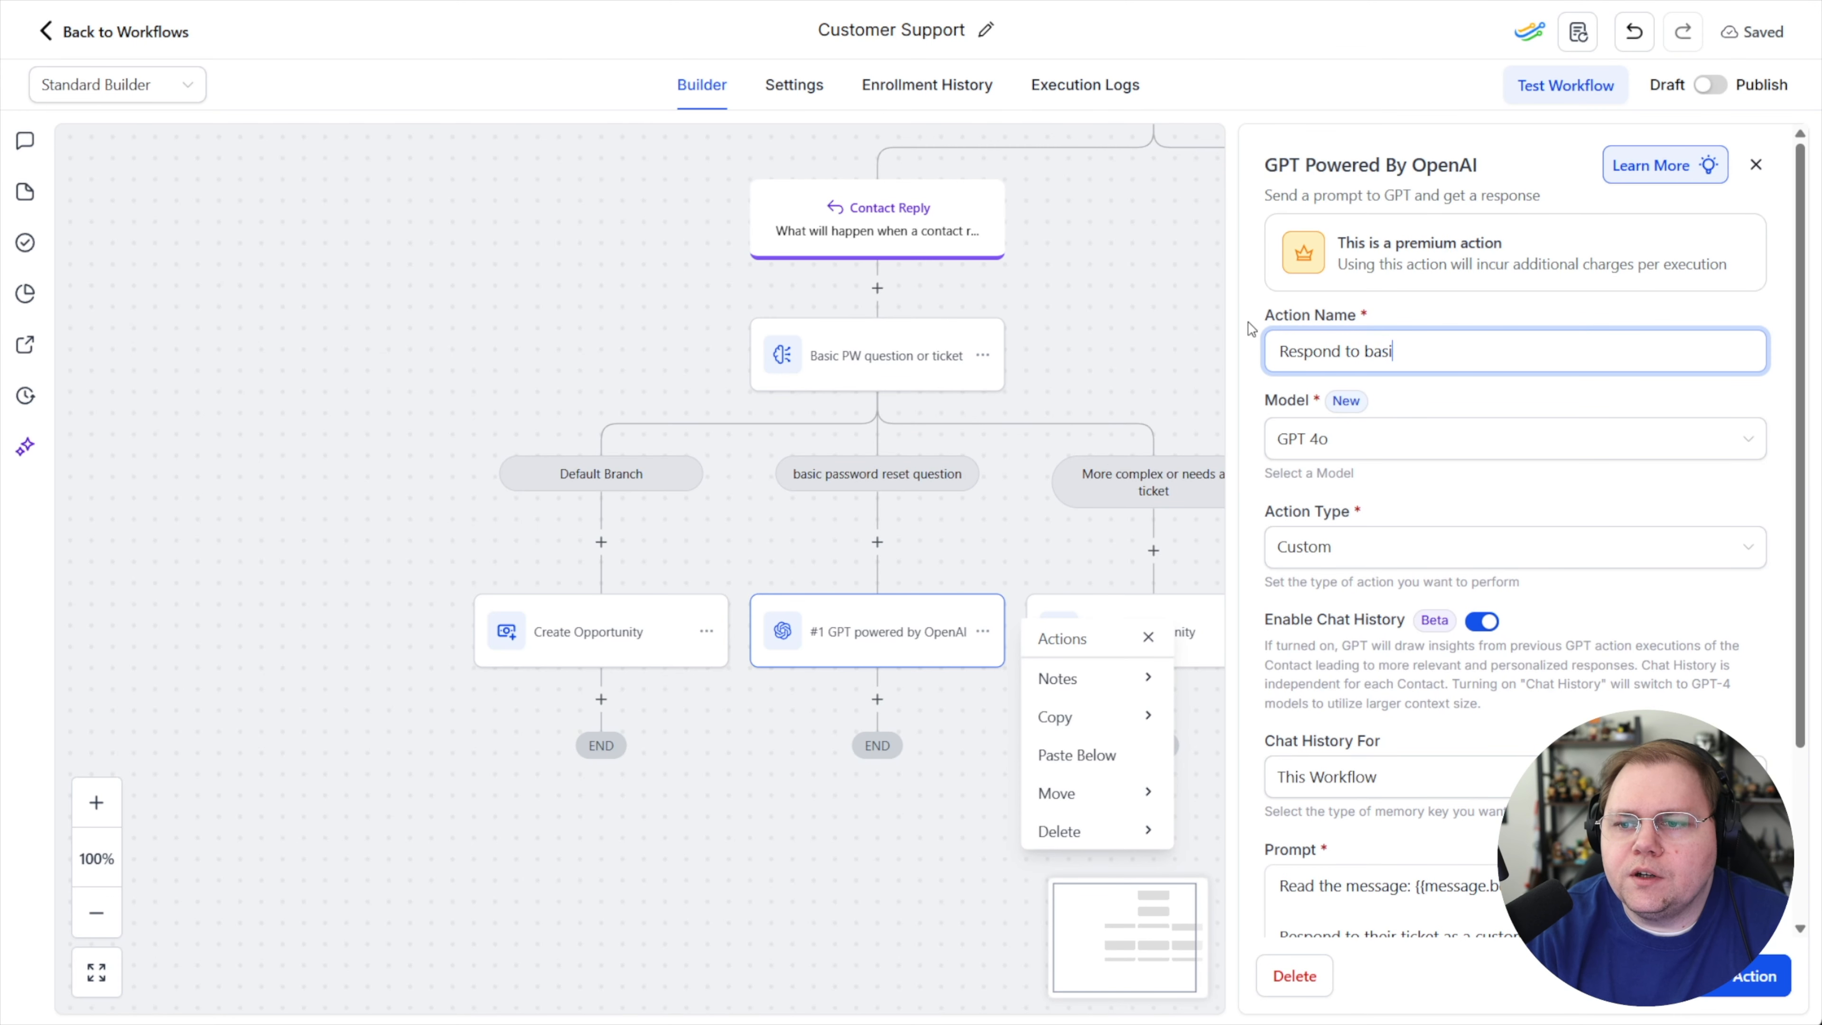
{"action": "key", "text": "ctrl+a"}
{"action": "type", "text": "GP"}
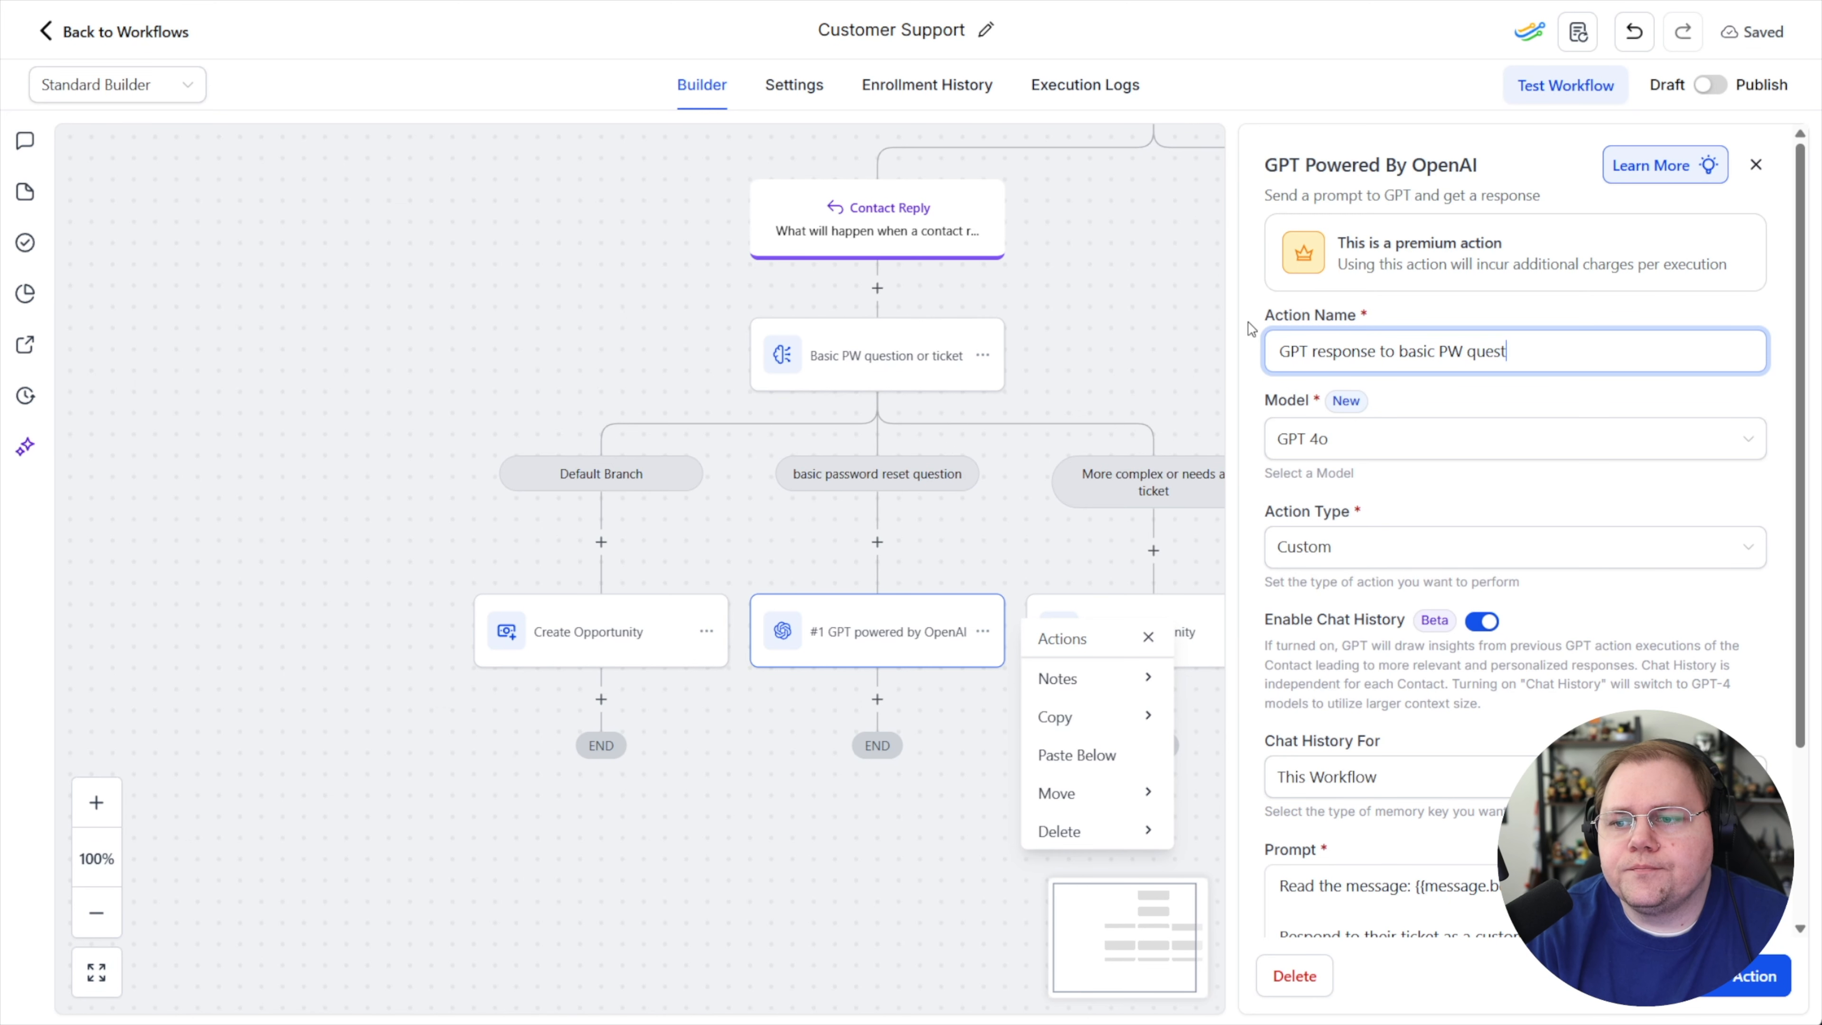
{"action": "left_click", "coordinate": [1736, 976]}
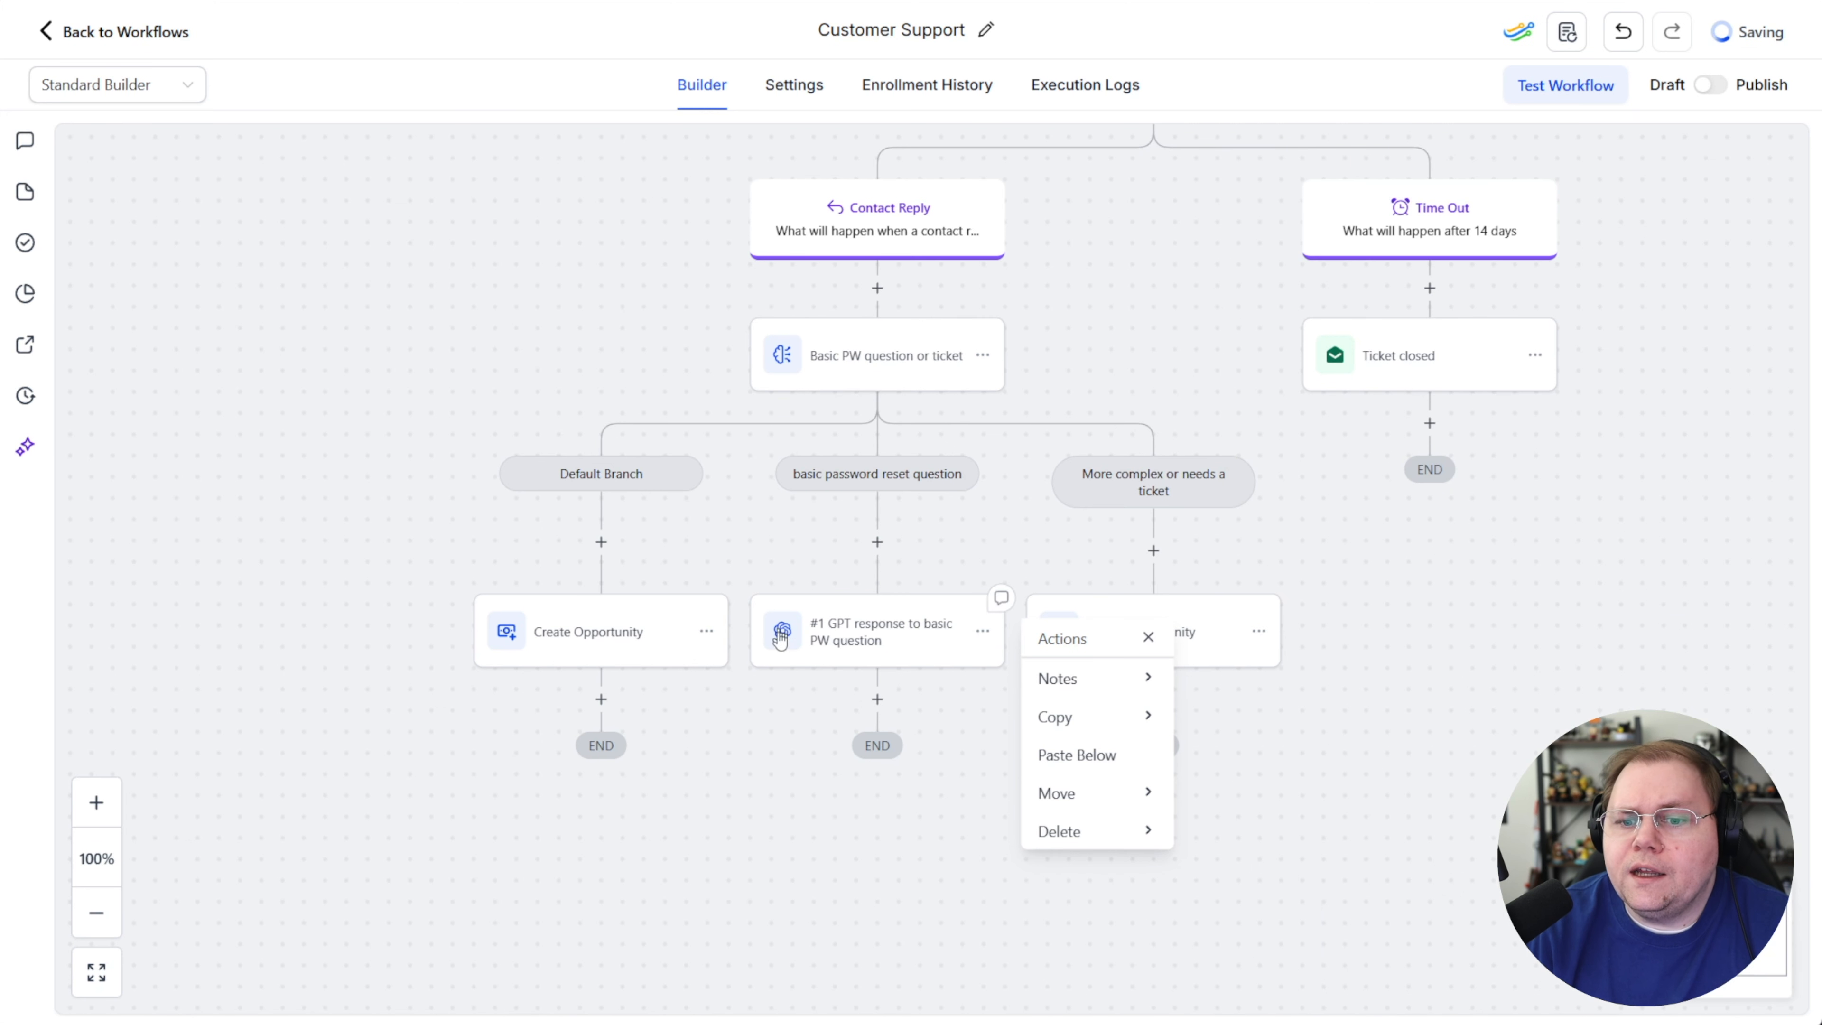
Add a Send Email action below the GPT response action and enter a subject beginning "basic re"
{"action": "left_click", "coordinate": [864, 889]}
{"action": "left_click", "coordinate": [876, 700]}
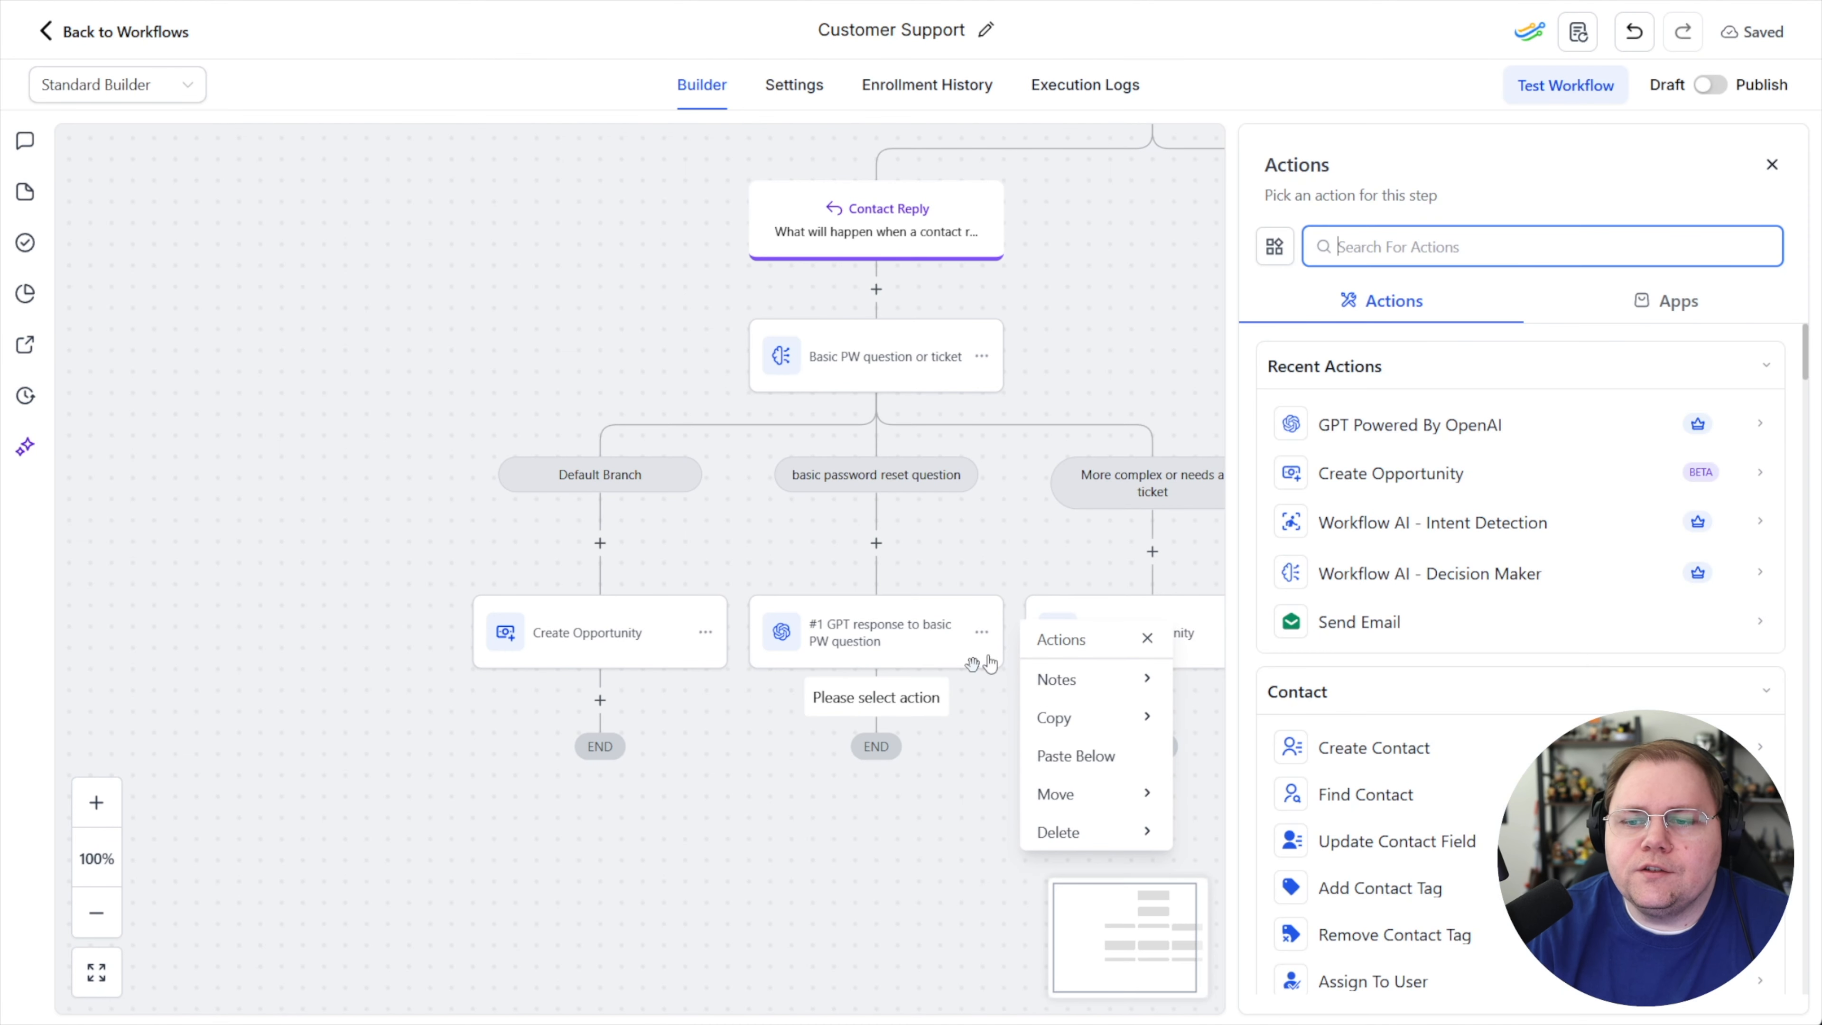
{"action": "type", "text": "send email"}
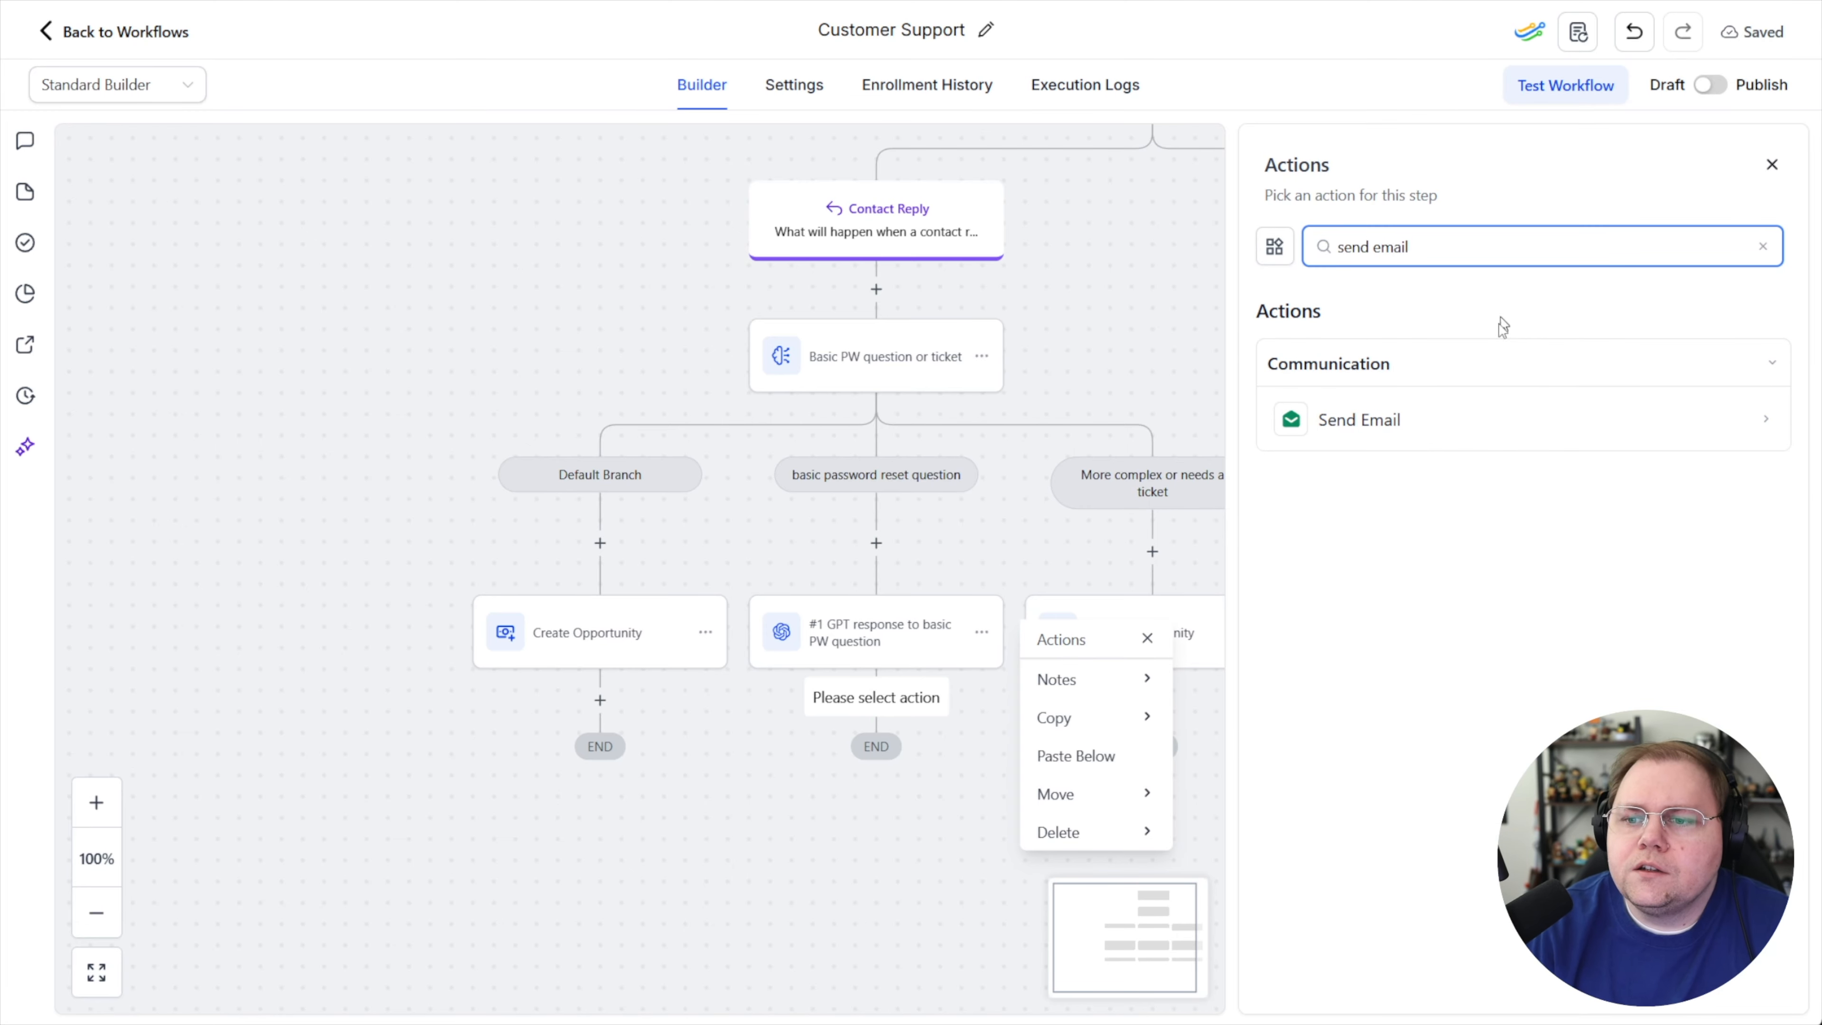
{"action": "left_click", "coordinate": [1399, 423]}
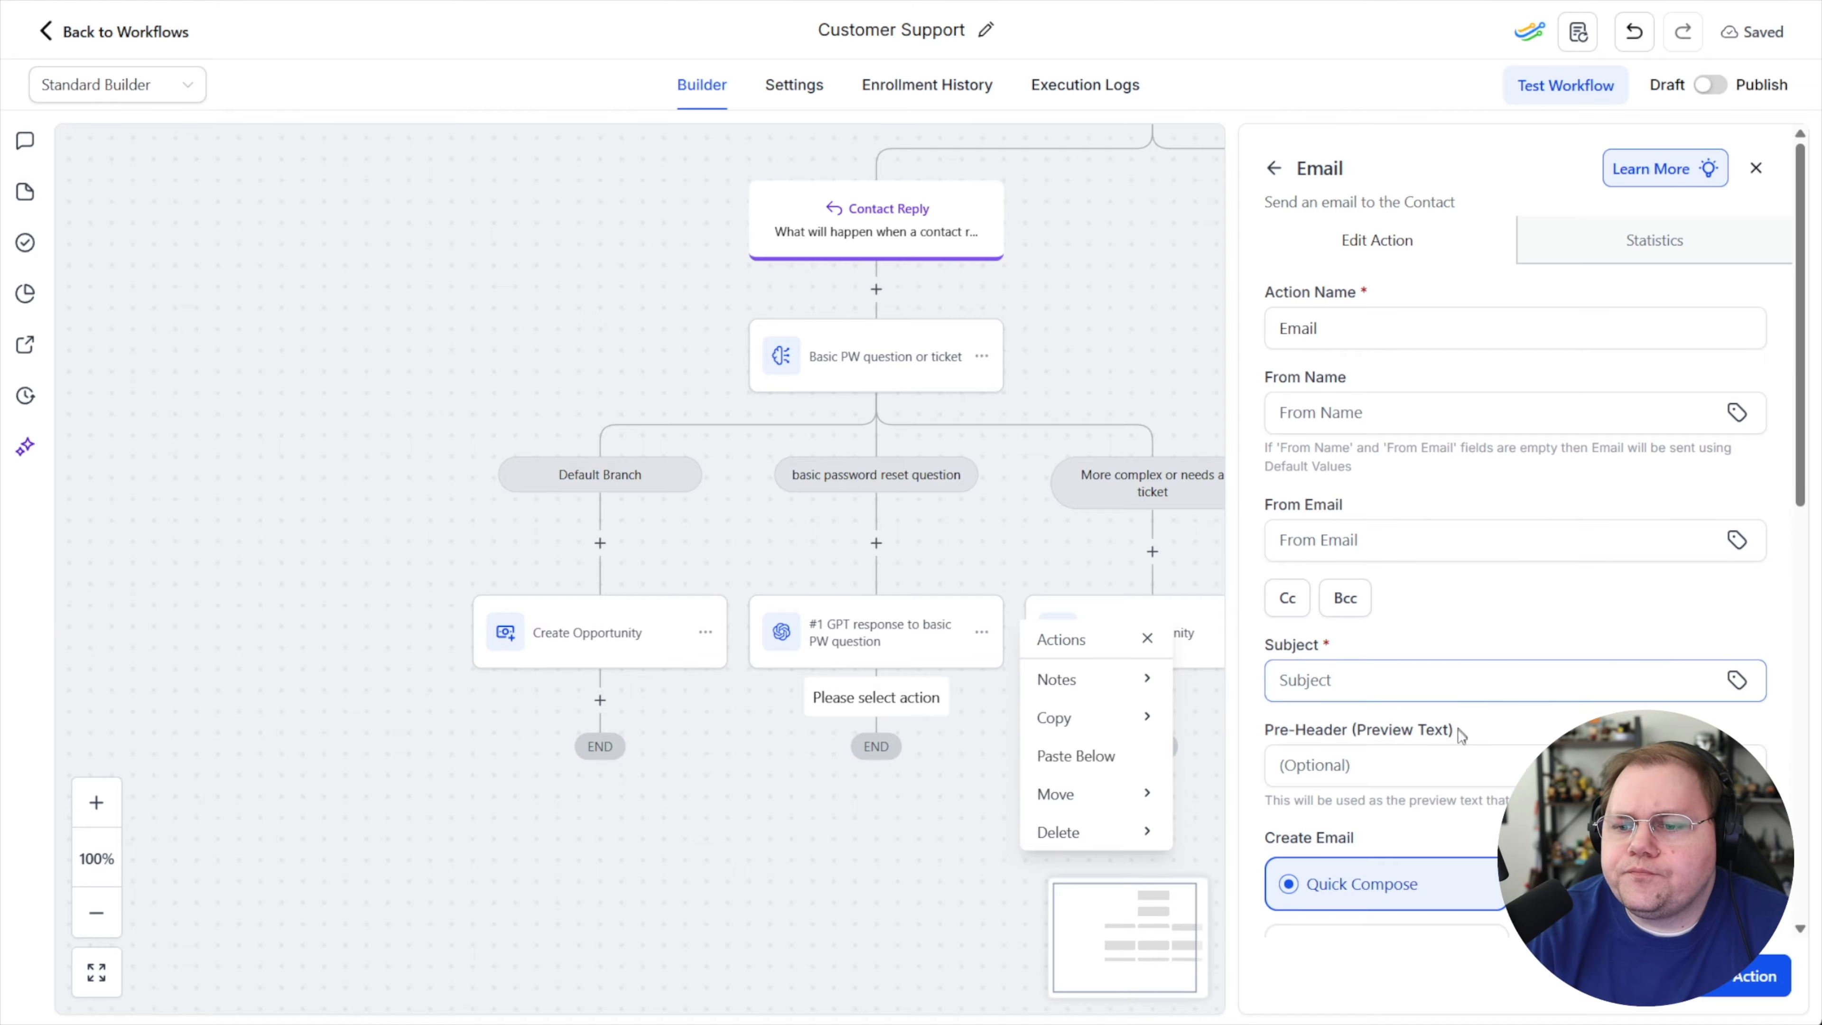
{"action": "scroll", "coordinate": [1363, 582], "scroll_direction": "down", "scroll_amount": 2}
{"action": "left_click", "coordinate": [1278, 574]}
{"action": "type", "text": "Ebasic response"}
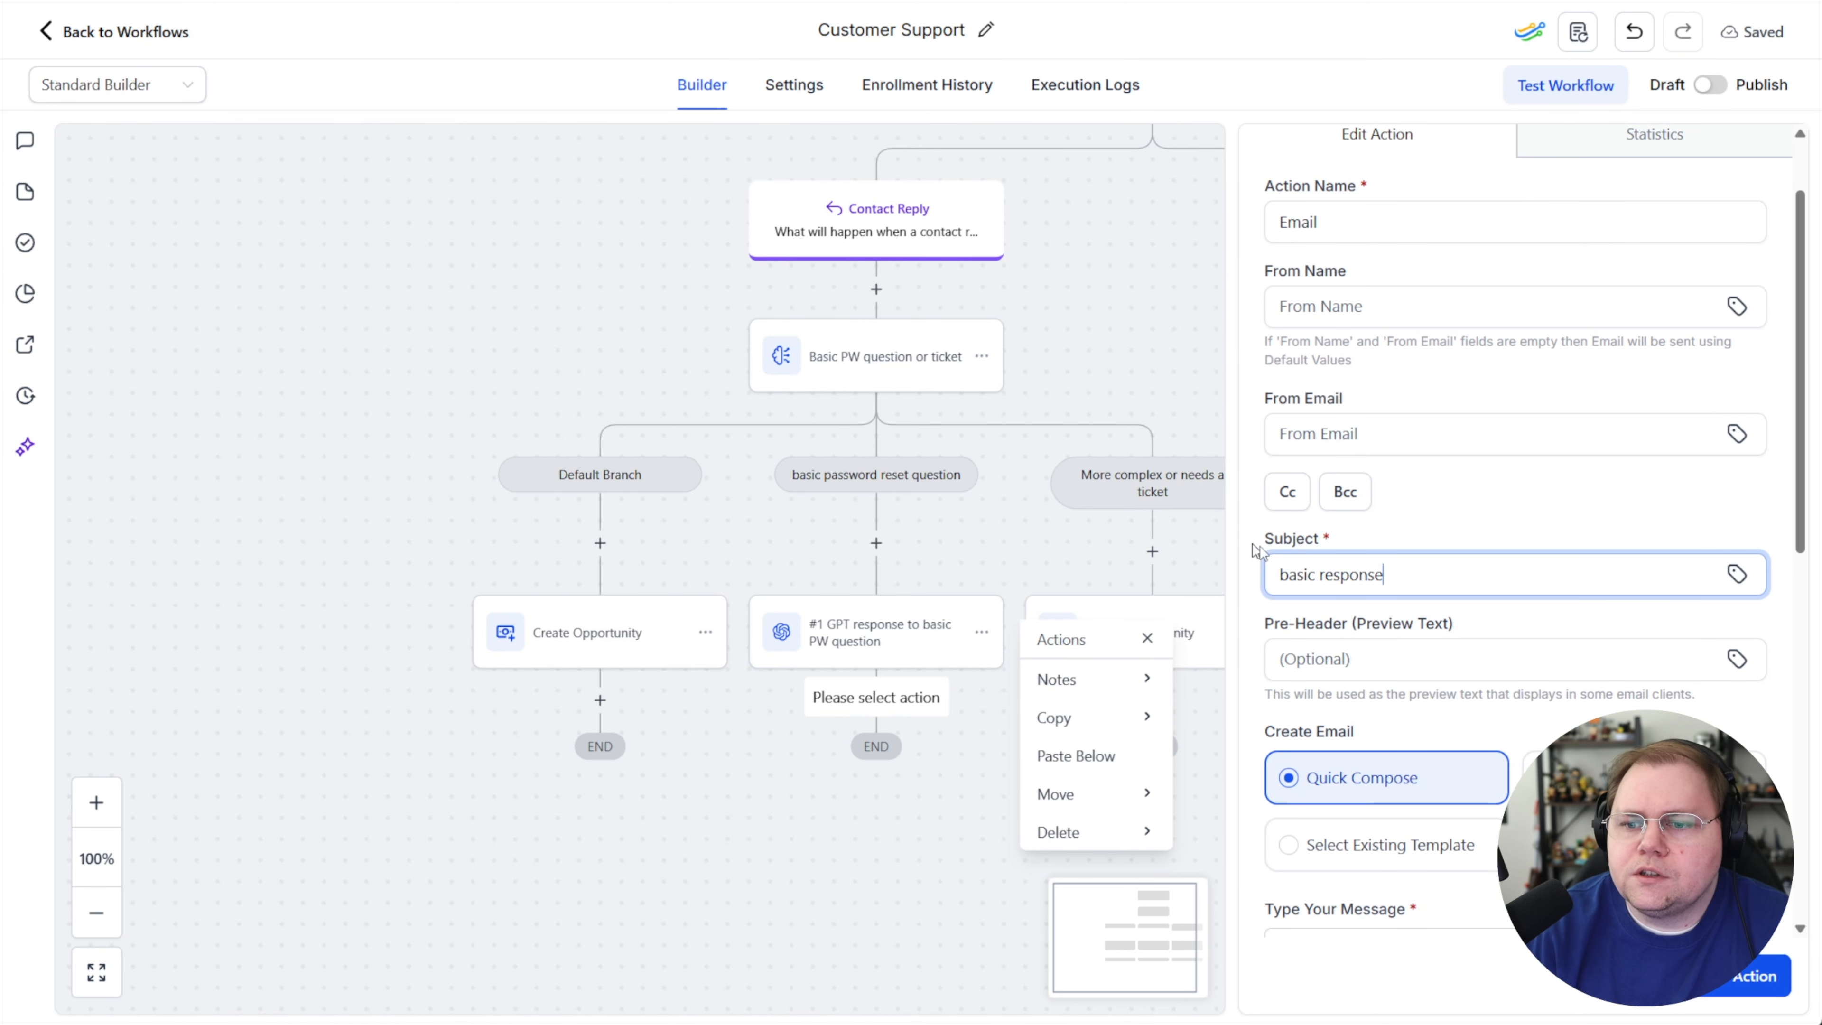
Insert the GPT response custom value {{chatgpt.1.response}} as the email message and save the email action
{"action": "scroll", "coordinate": [1469, 832], "scroll_direction": "down", "scroll_amount": 6}
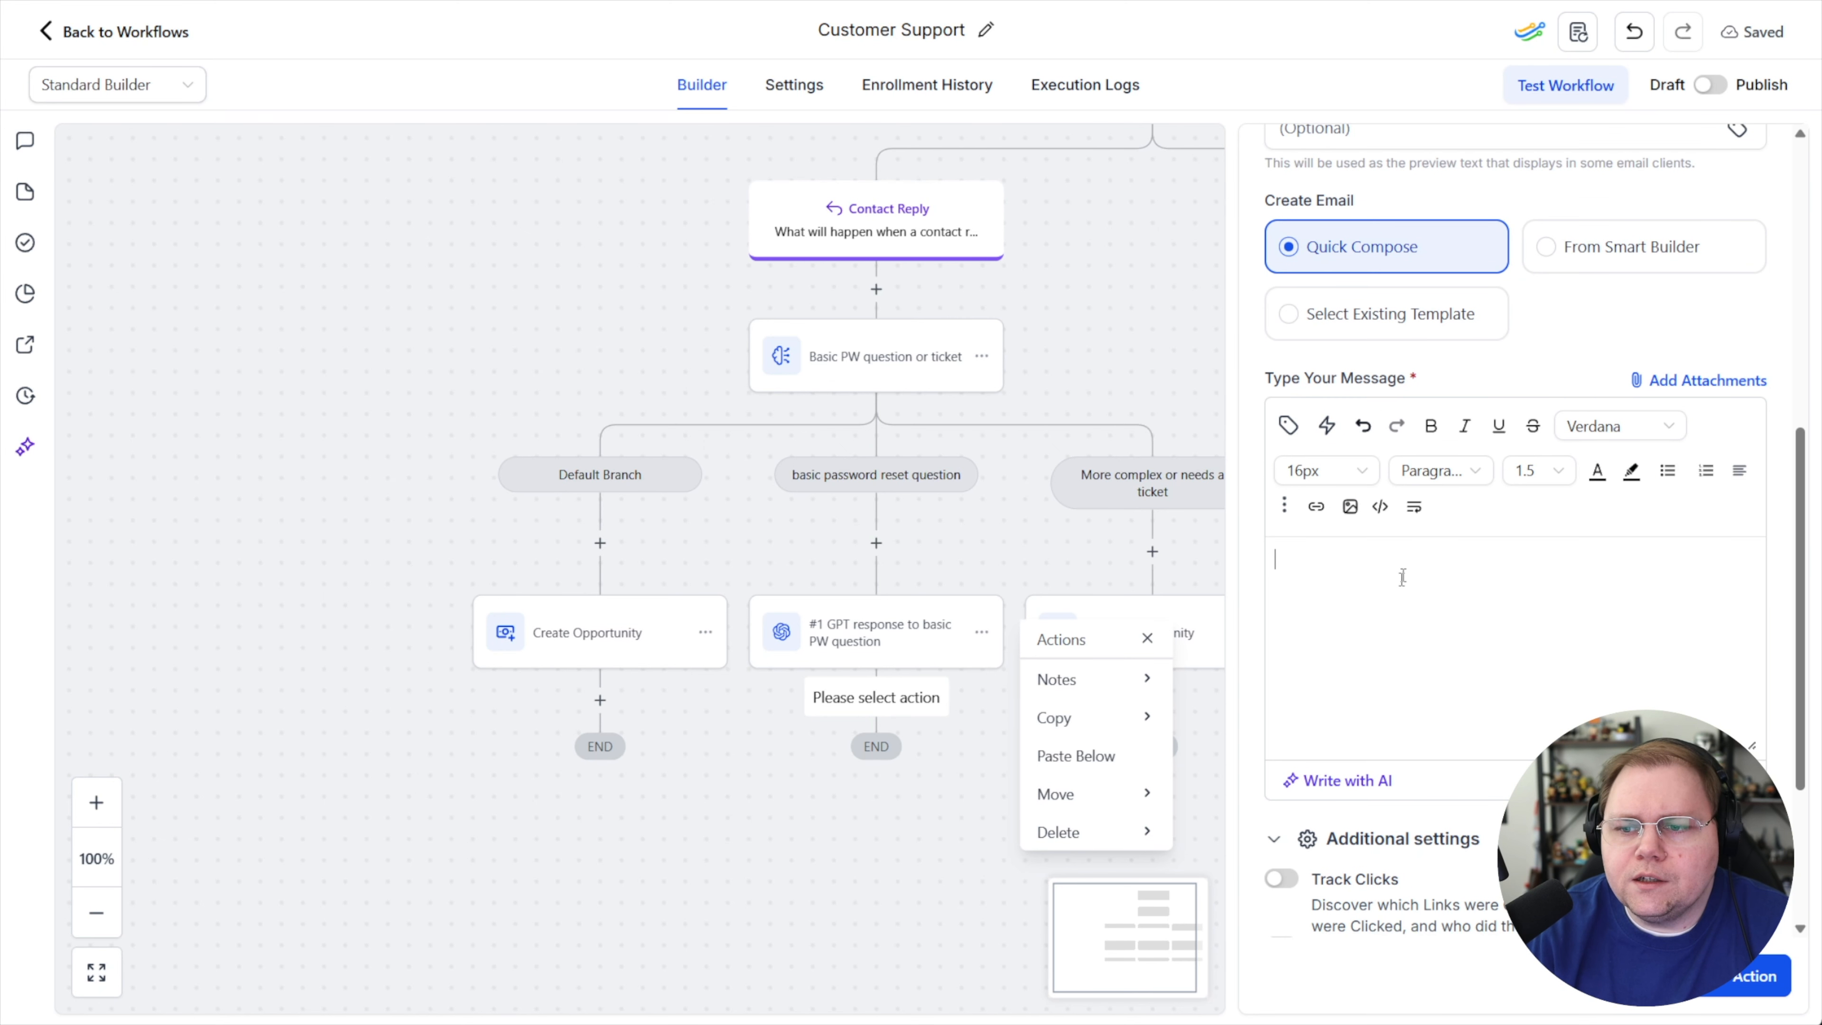
{"action": "left_click", "coordinate": [1288, 429]}
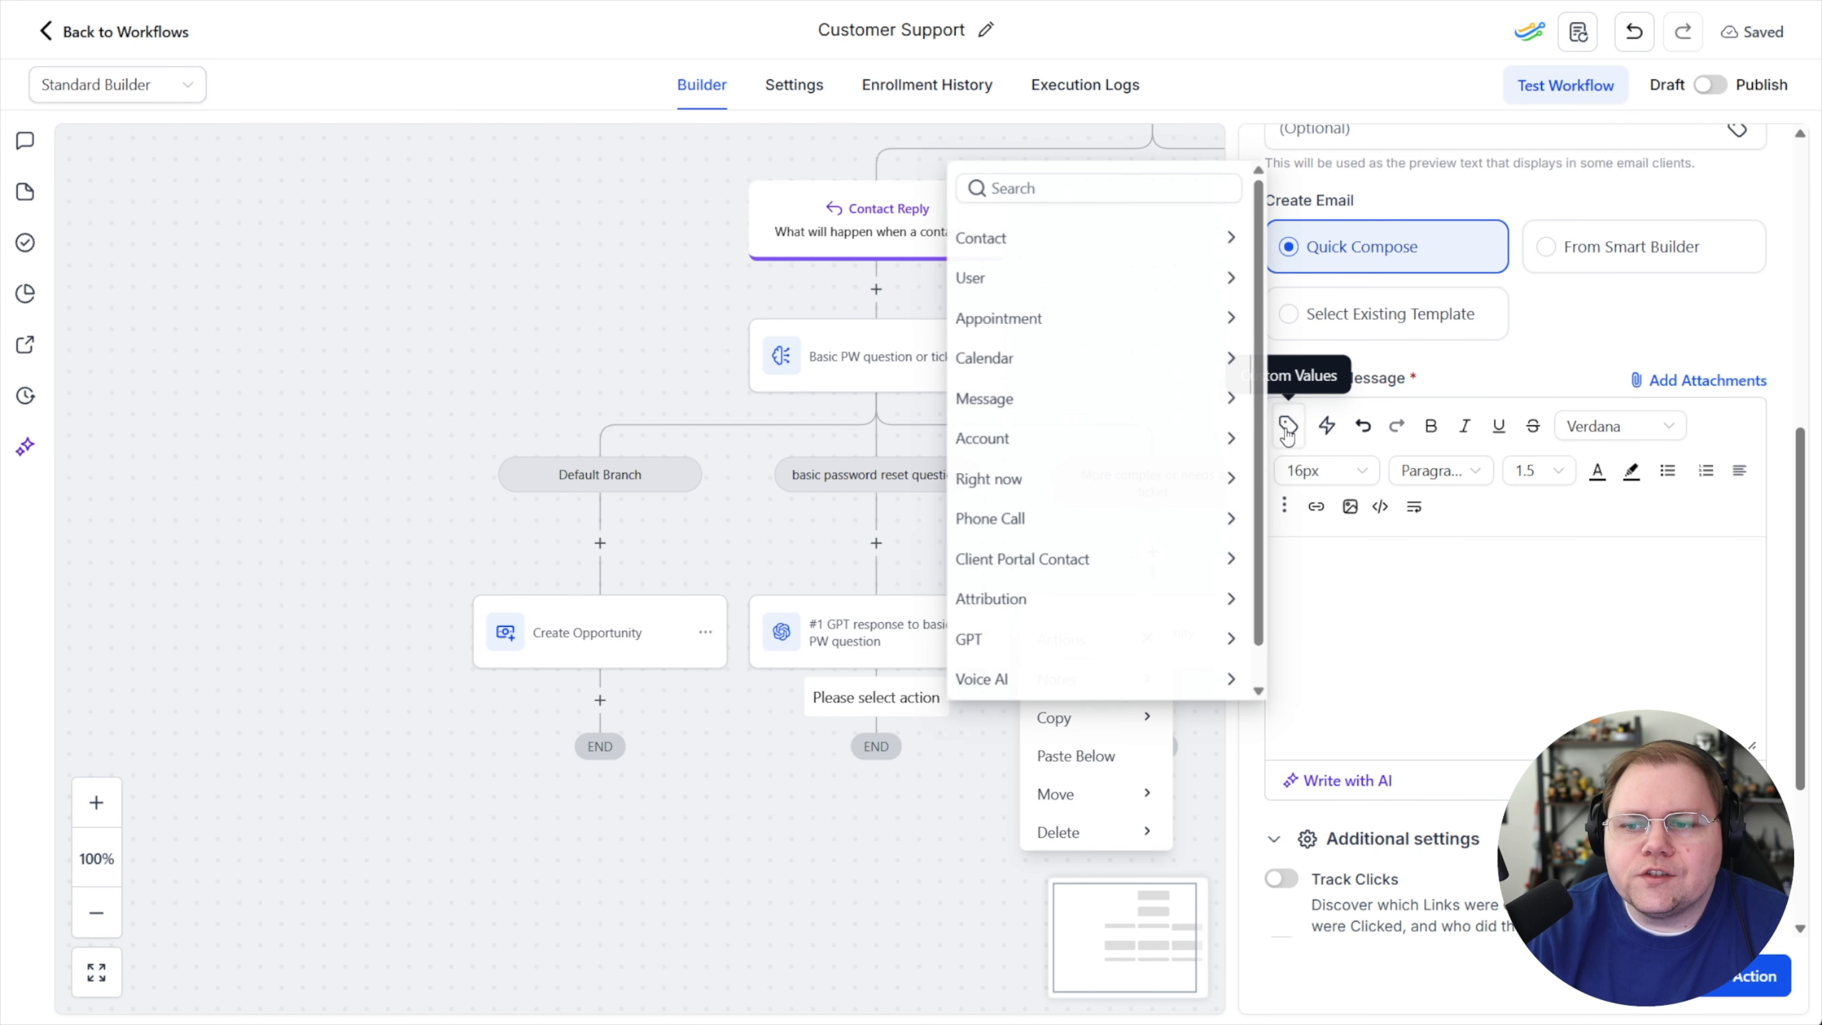
{"action": "left_click", "coordinate": [989, 644]}
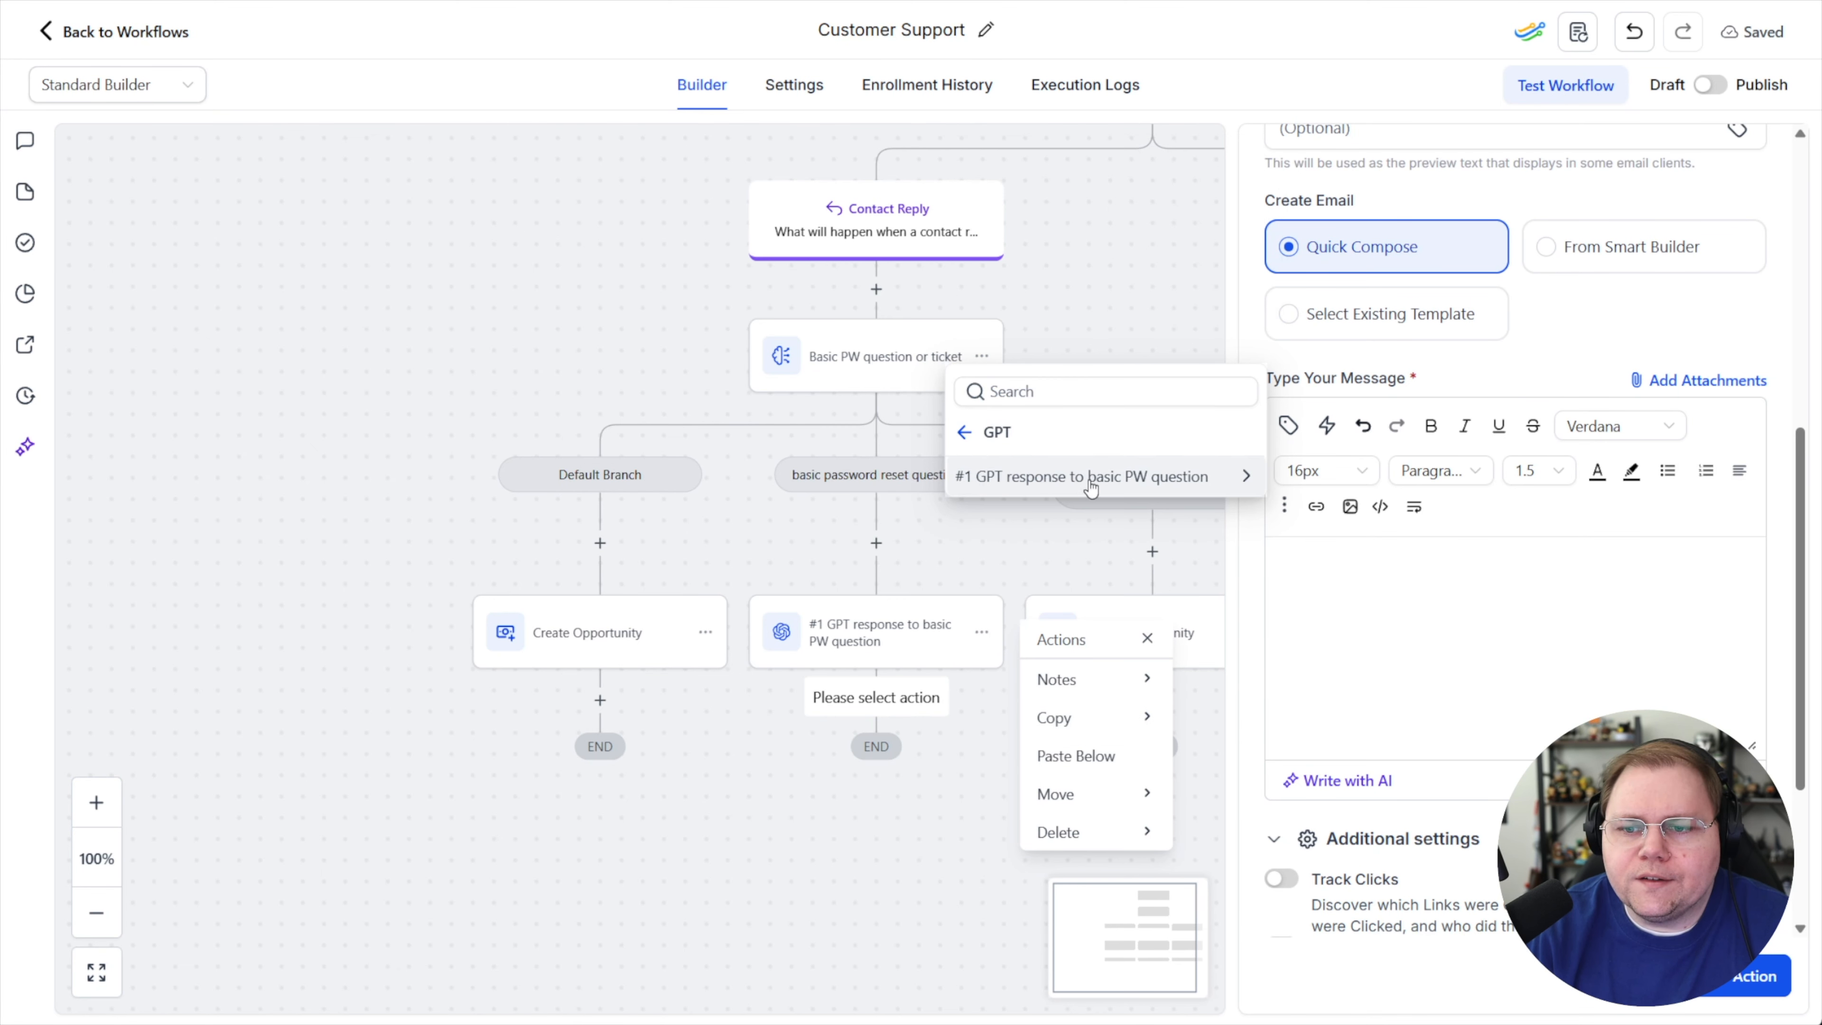
{"action": "left_click", "coordinate": [1148, 483]}
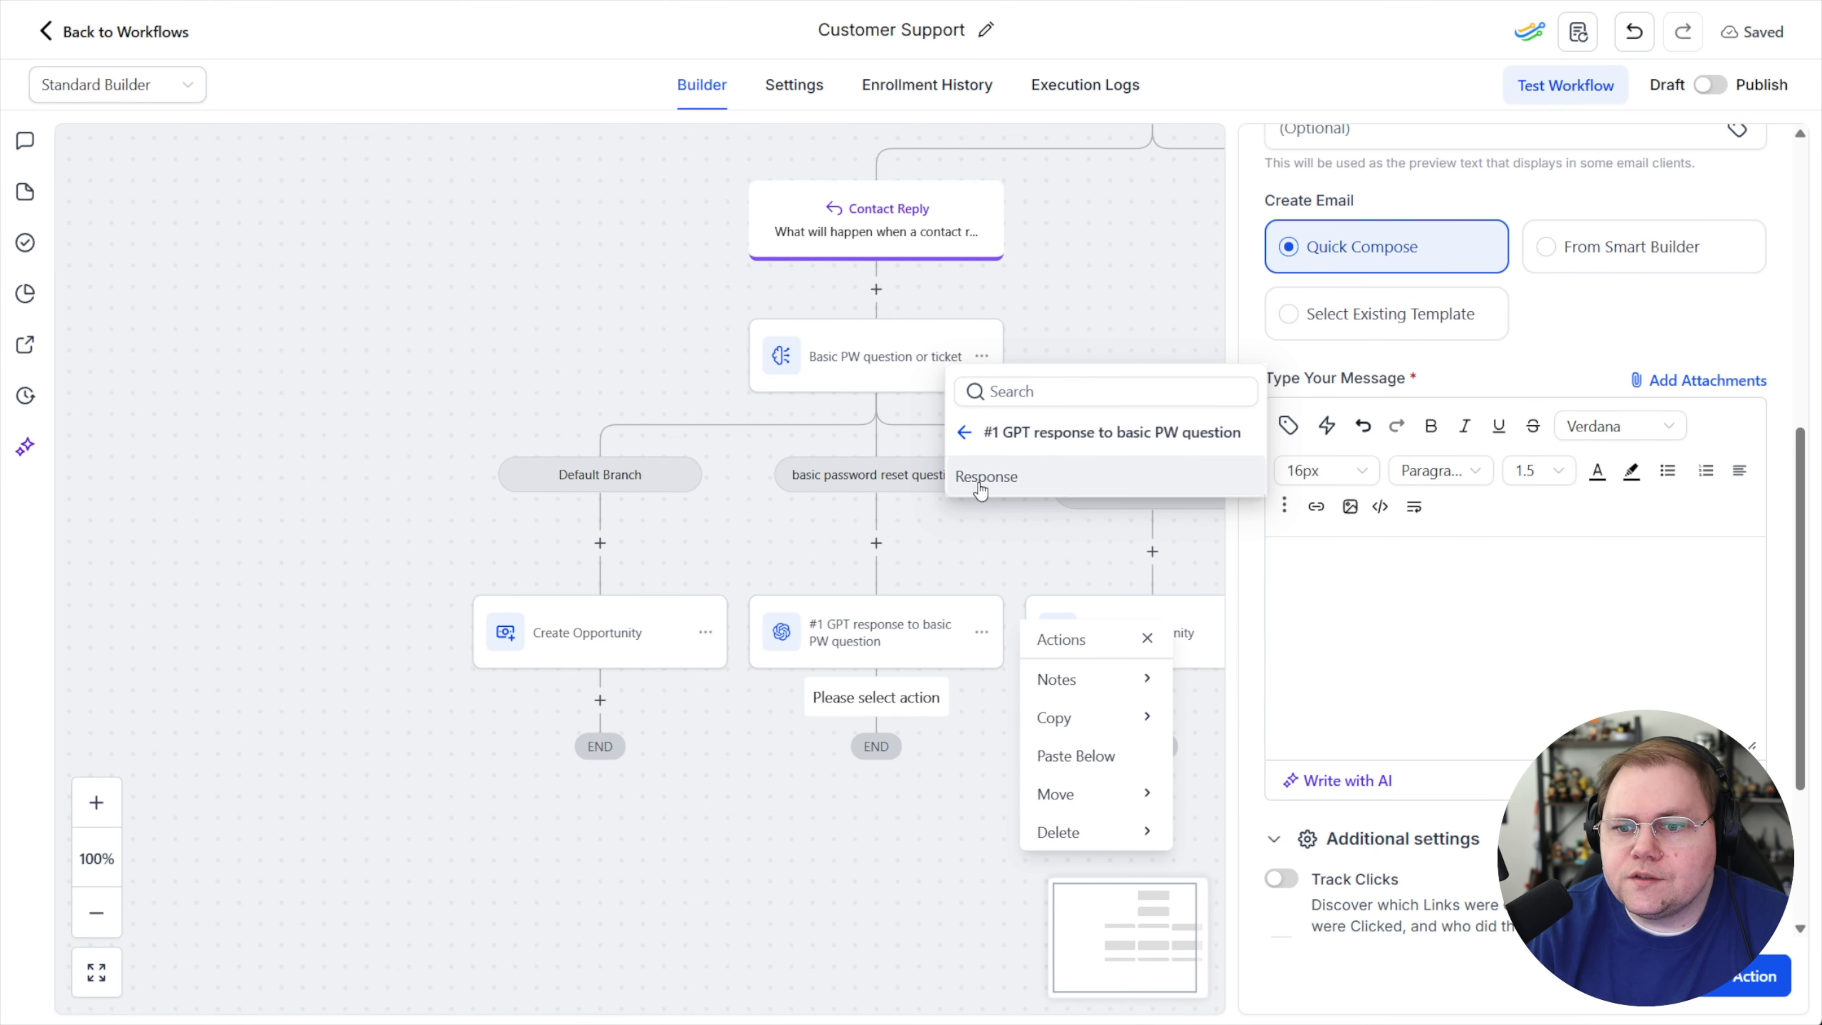
{"action": "left_click", "coordinate": [1226, 494]}
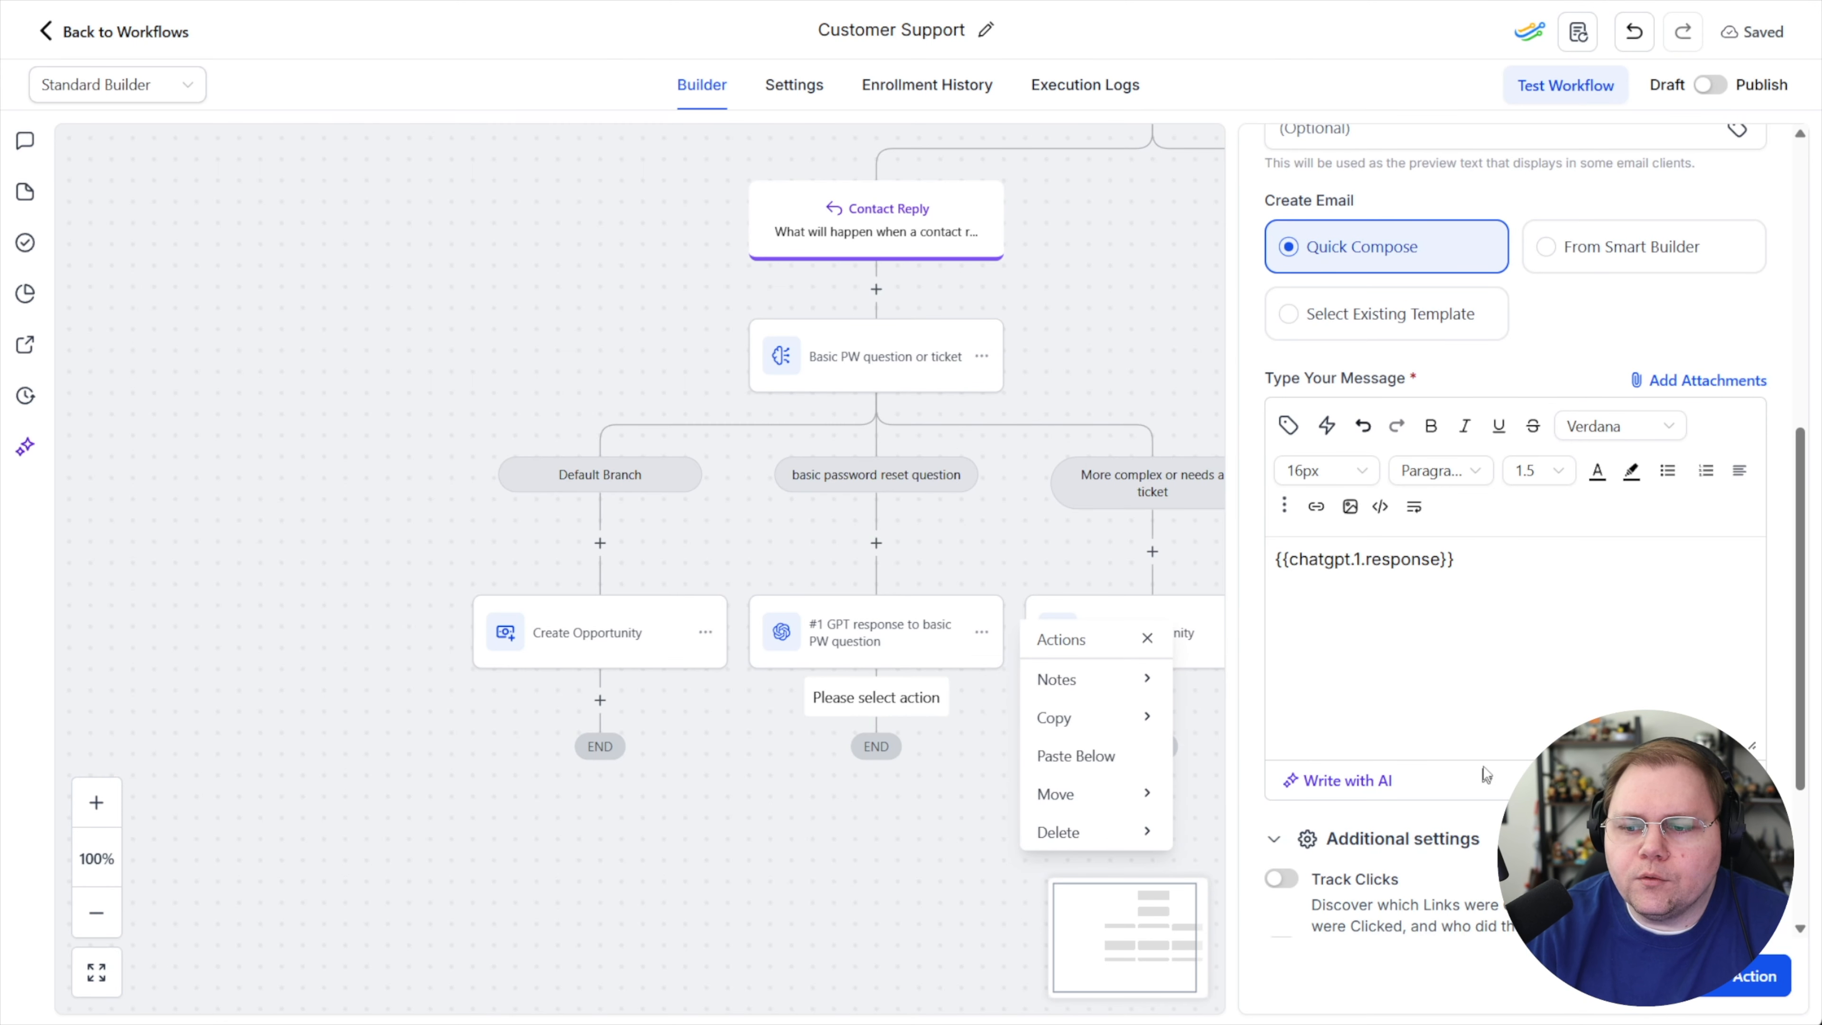
{"action": "left_click", "coordinate": [1725, 983]}
{"action": "left_click", "coordinate": [1151, 911]}
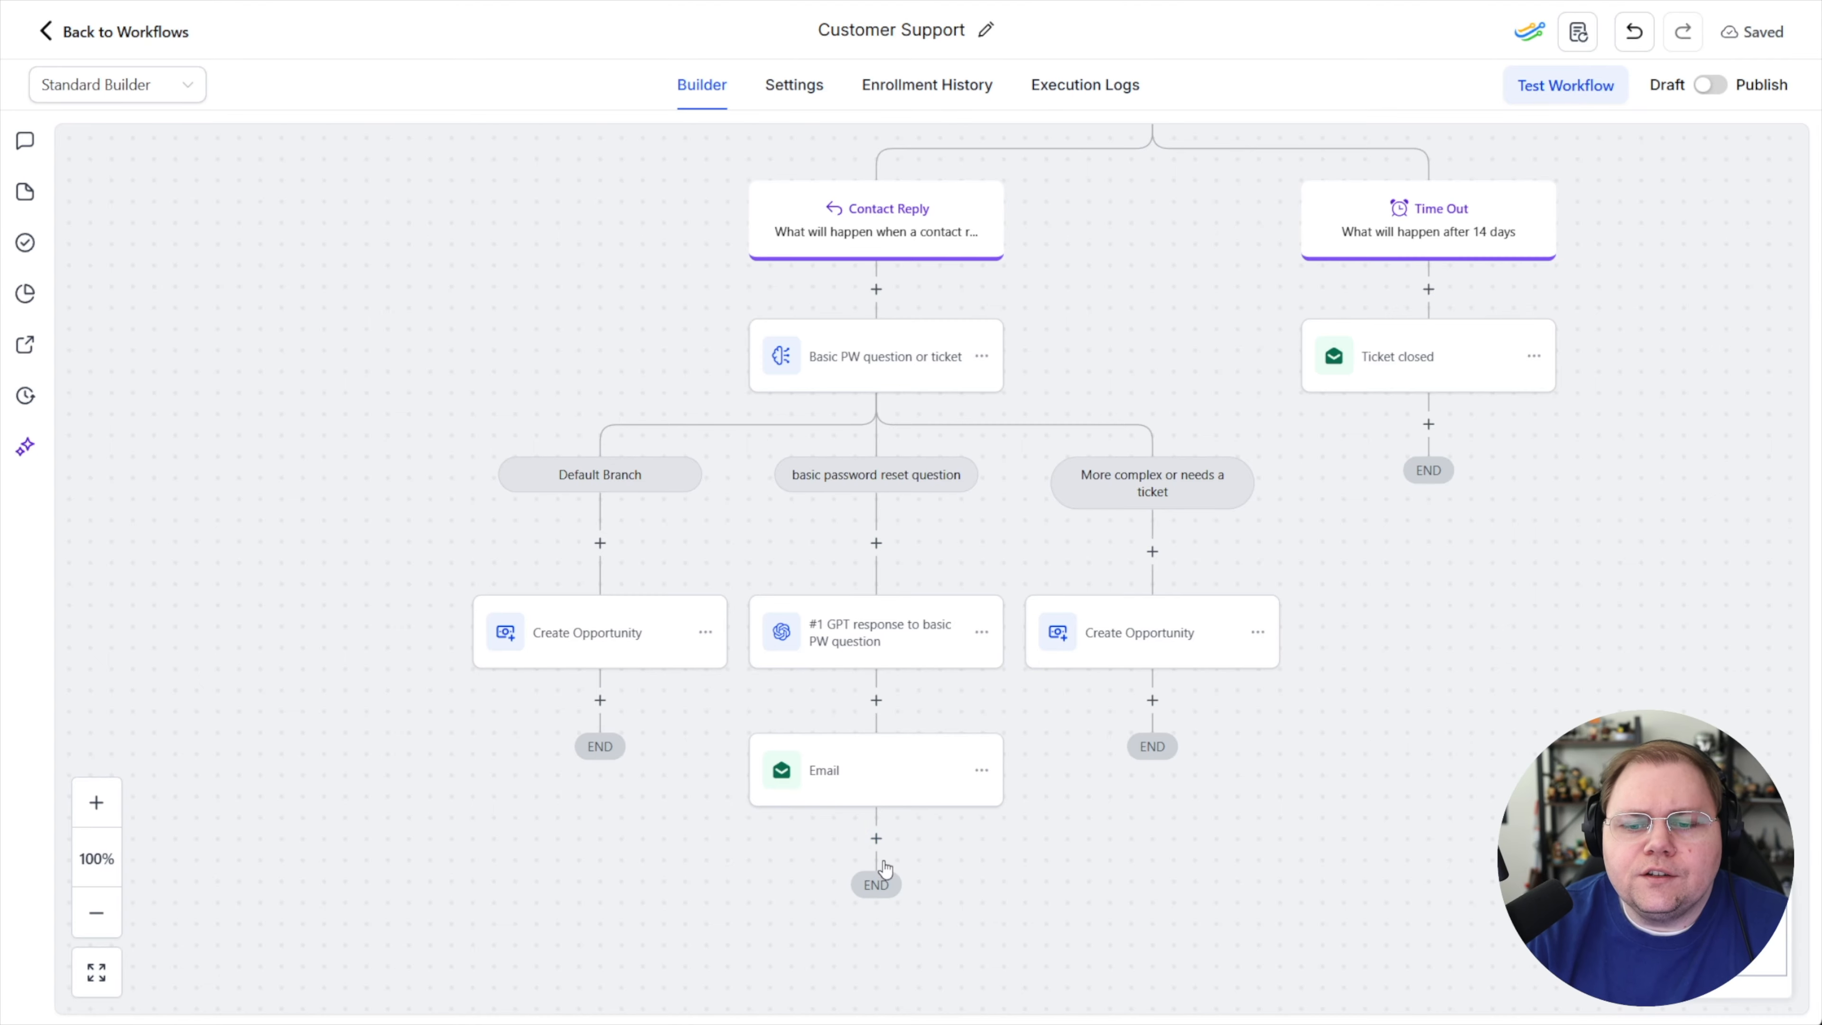
Add a Wait action below the Email, waiting for a Contact Reply to the Email step
{"action": "scroll", "coordinate": [866, 774], "scroll_direction": "down", "scroll_amount": 2}
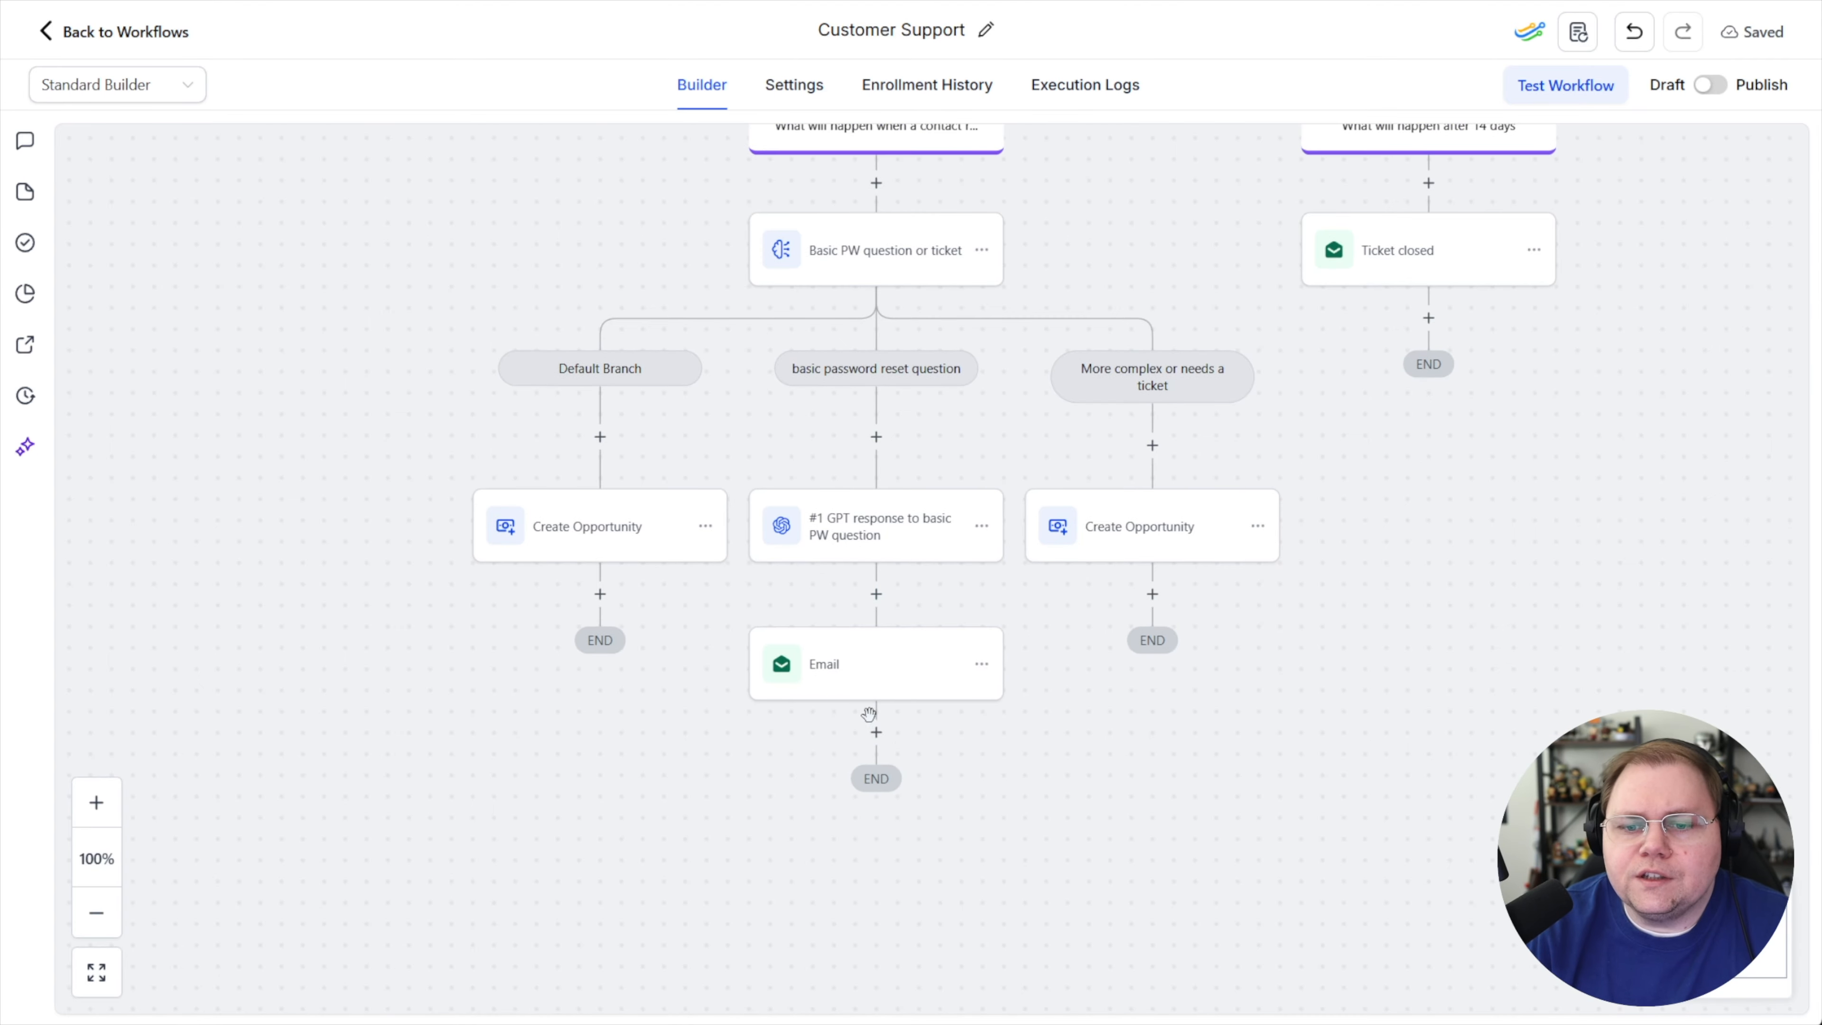
{"action": "left_click", "coordinate": [876, 732]}
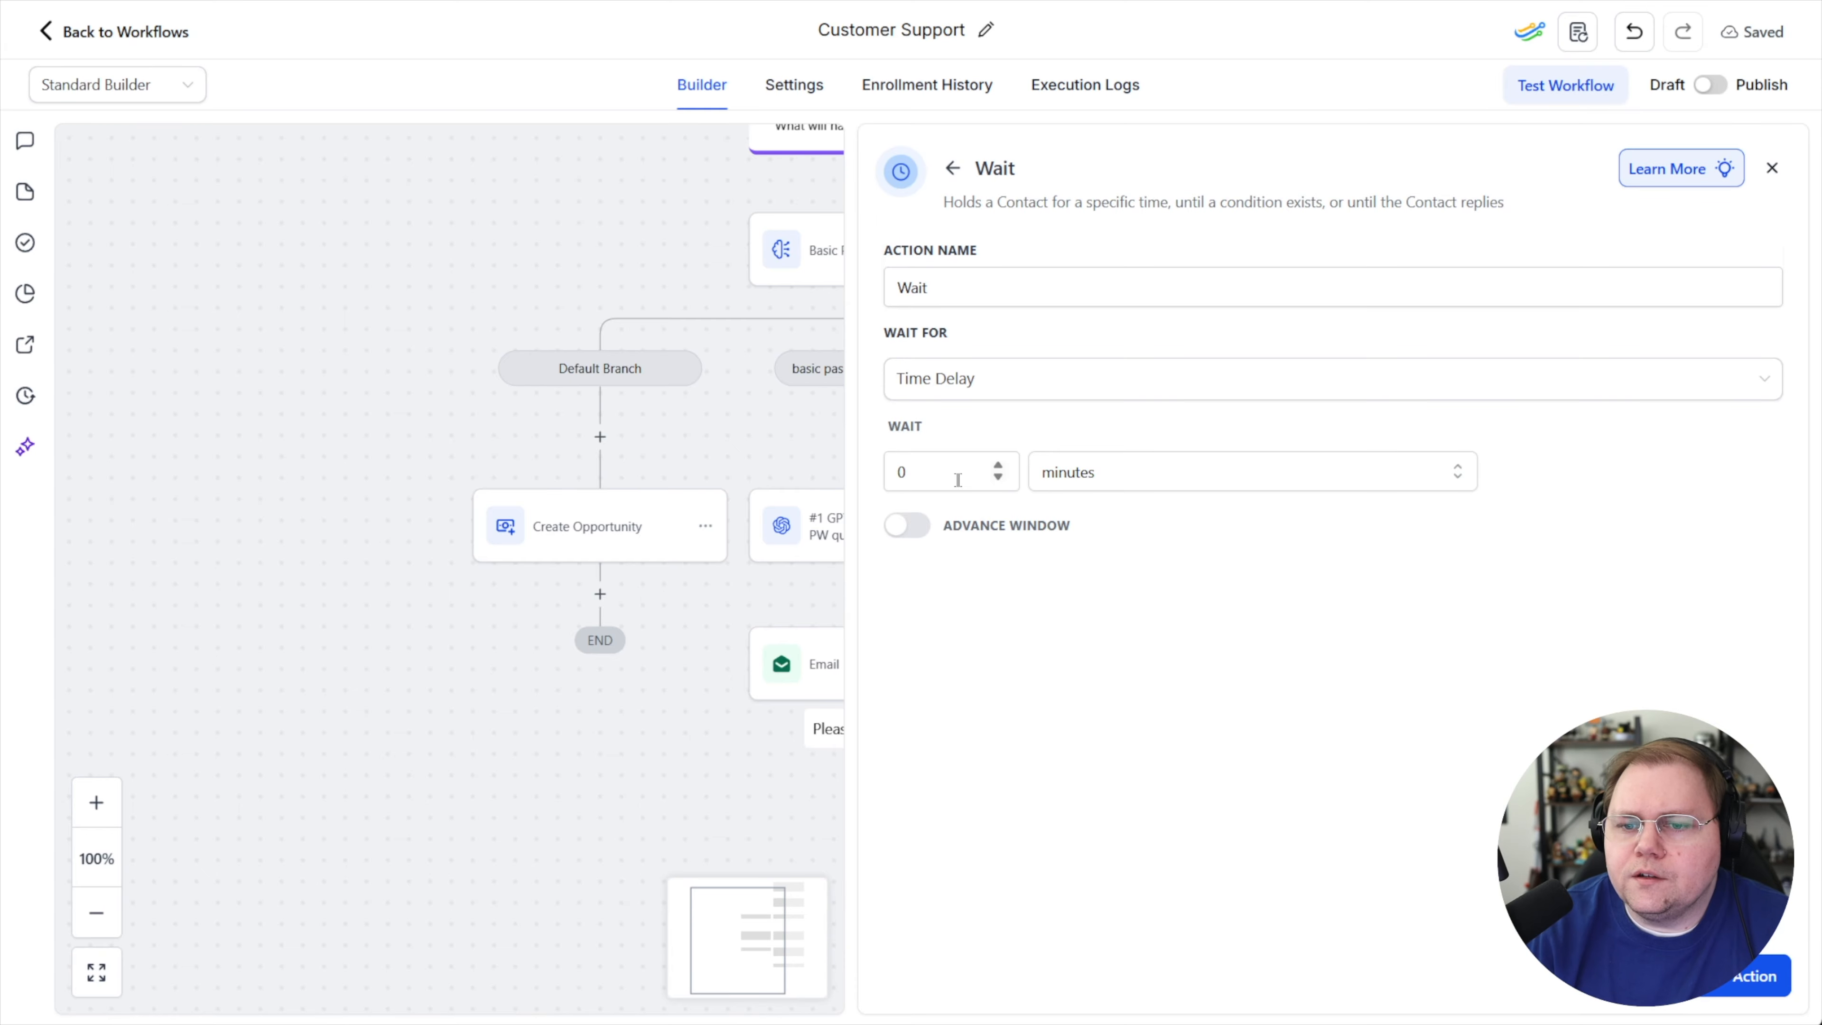
{"action": "left_click", "coordinate": [969, 380]}
{"action": "scroll", "coordinate": [1004, 603], "scroll_direction": "down", "scroll_amount": 2}
{"action": "scroll", "coordinate": [1014, 622], "scroll_direction": "down", "scroll_amount": 3}
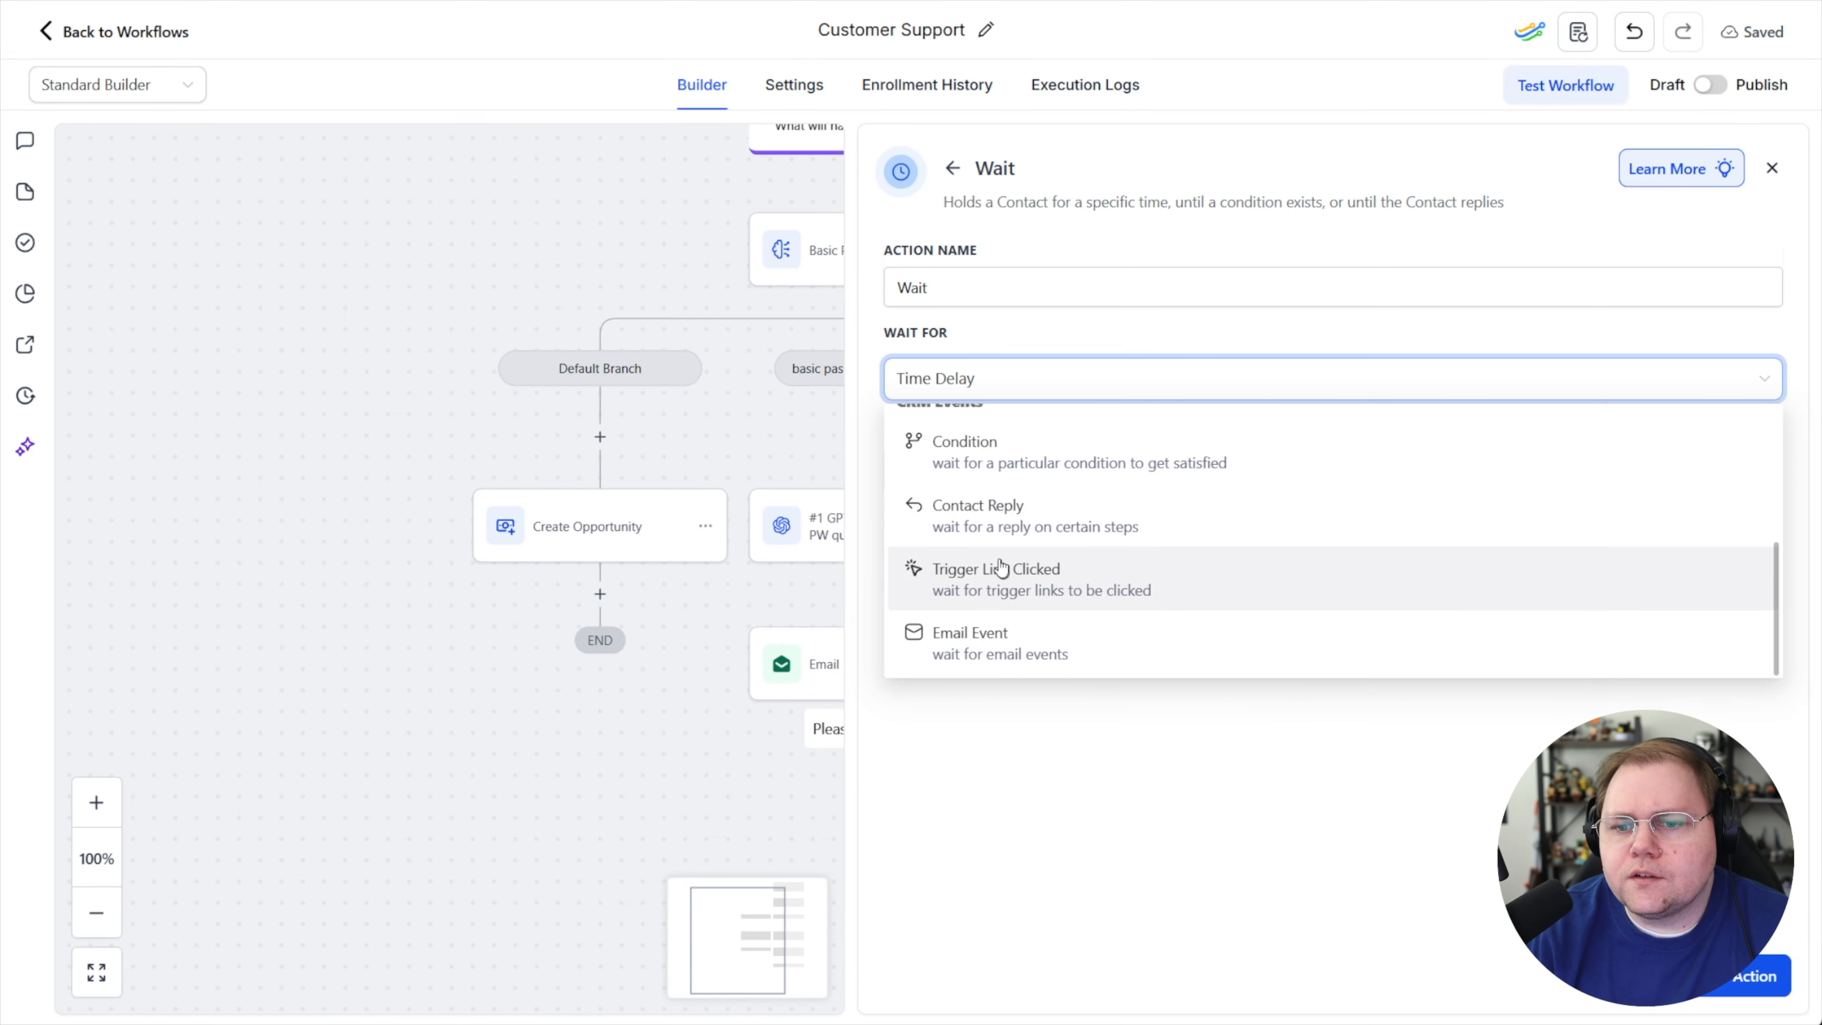
{"action": "left_click", "coordinate": [974, 521]}
{"action": "left_click", "coordinate": [948, 469]}
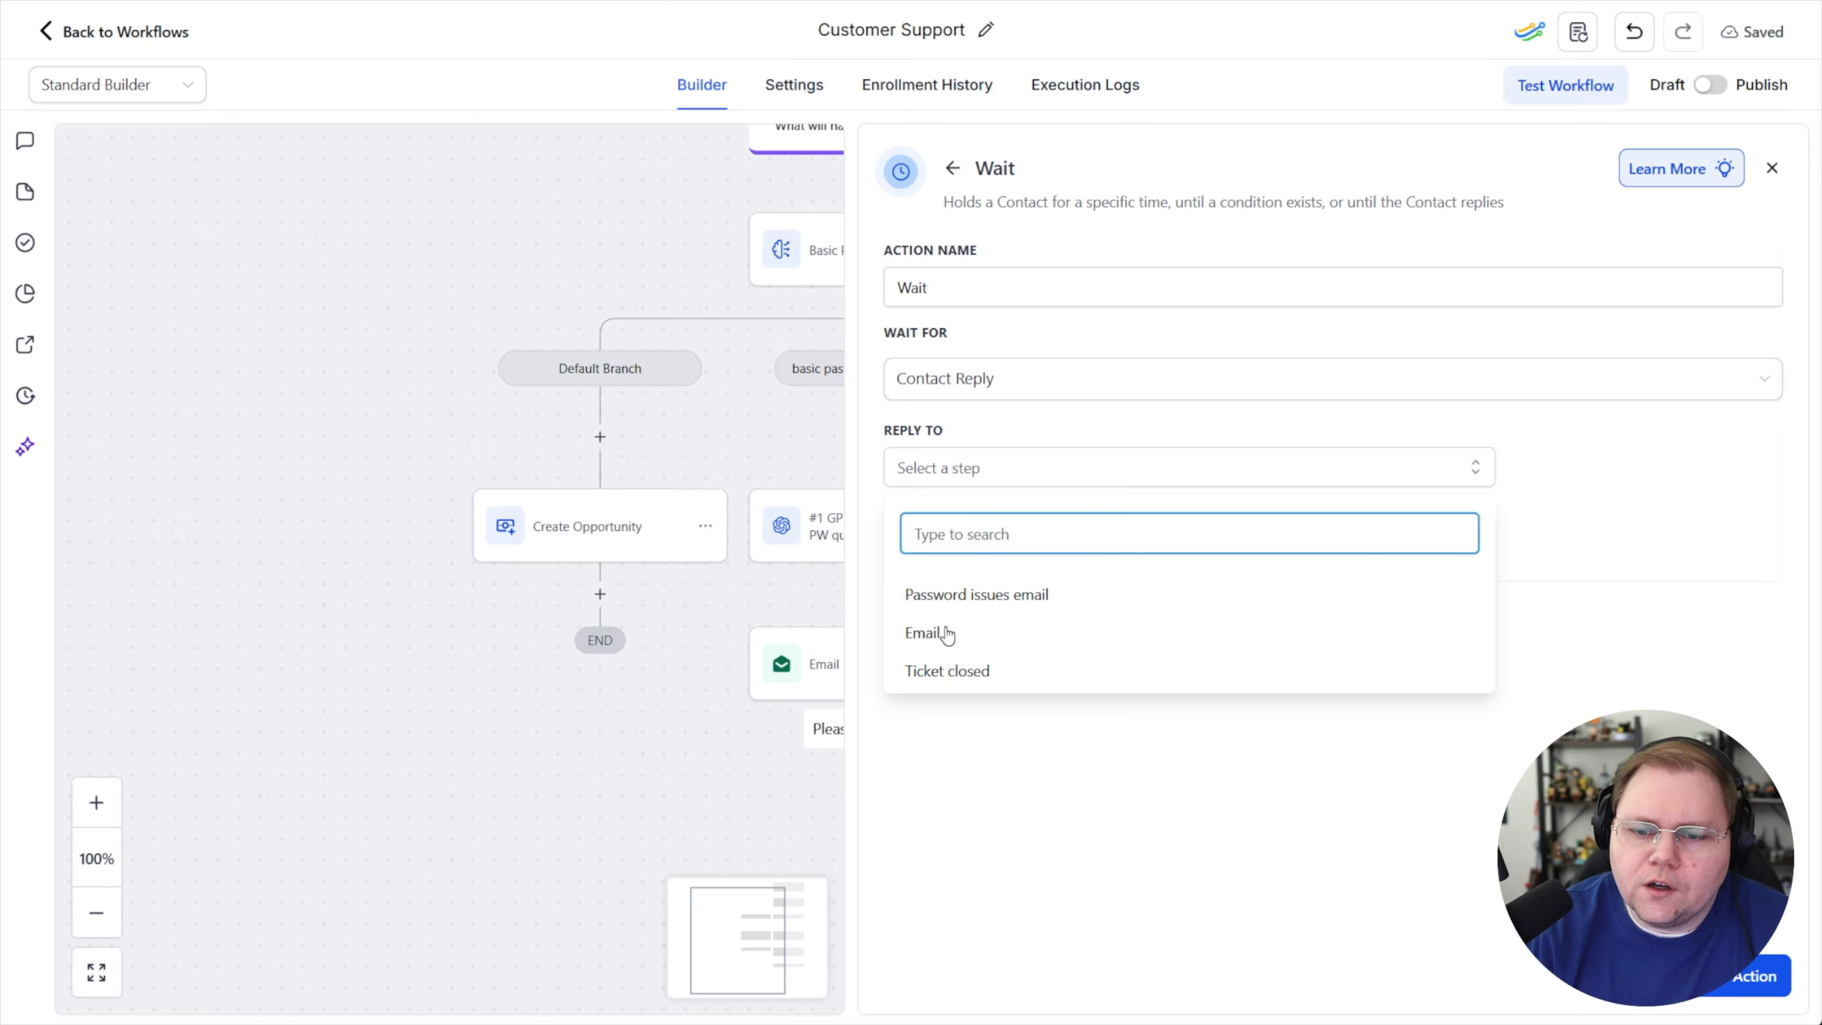
{"action": "left_click", "coordinate": [925, 632]}
{"action": "left_click", "coordinate": [1361, 877]}
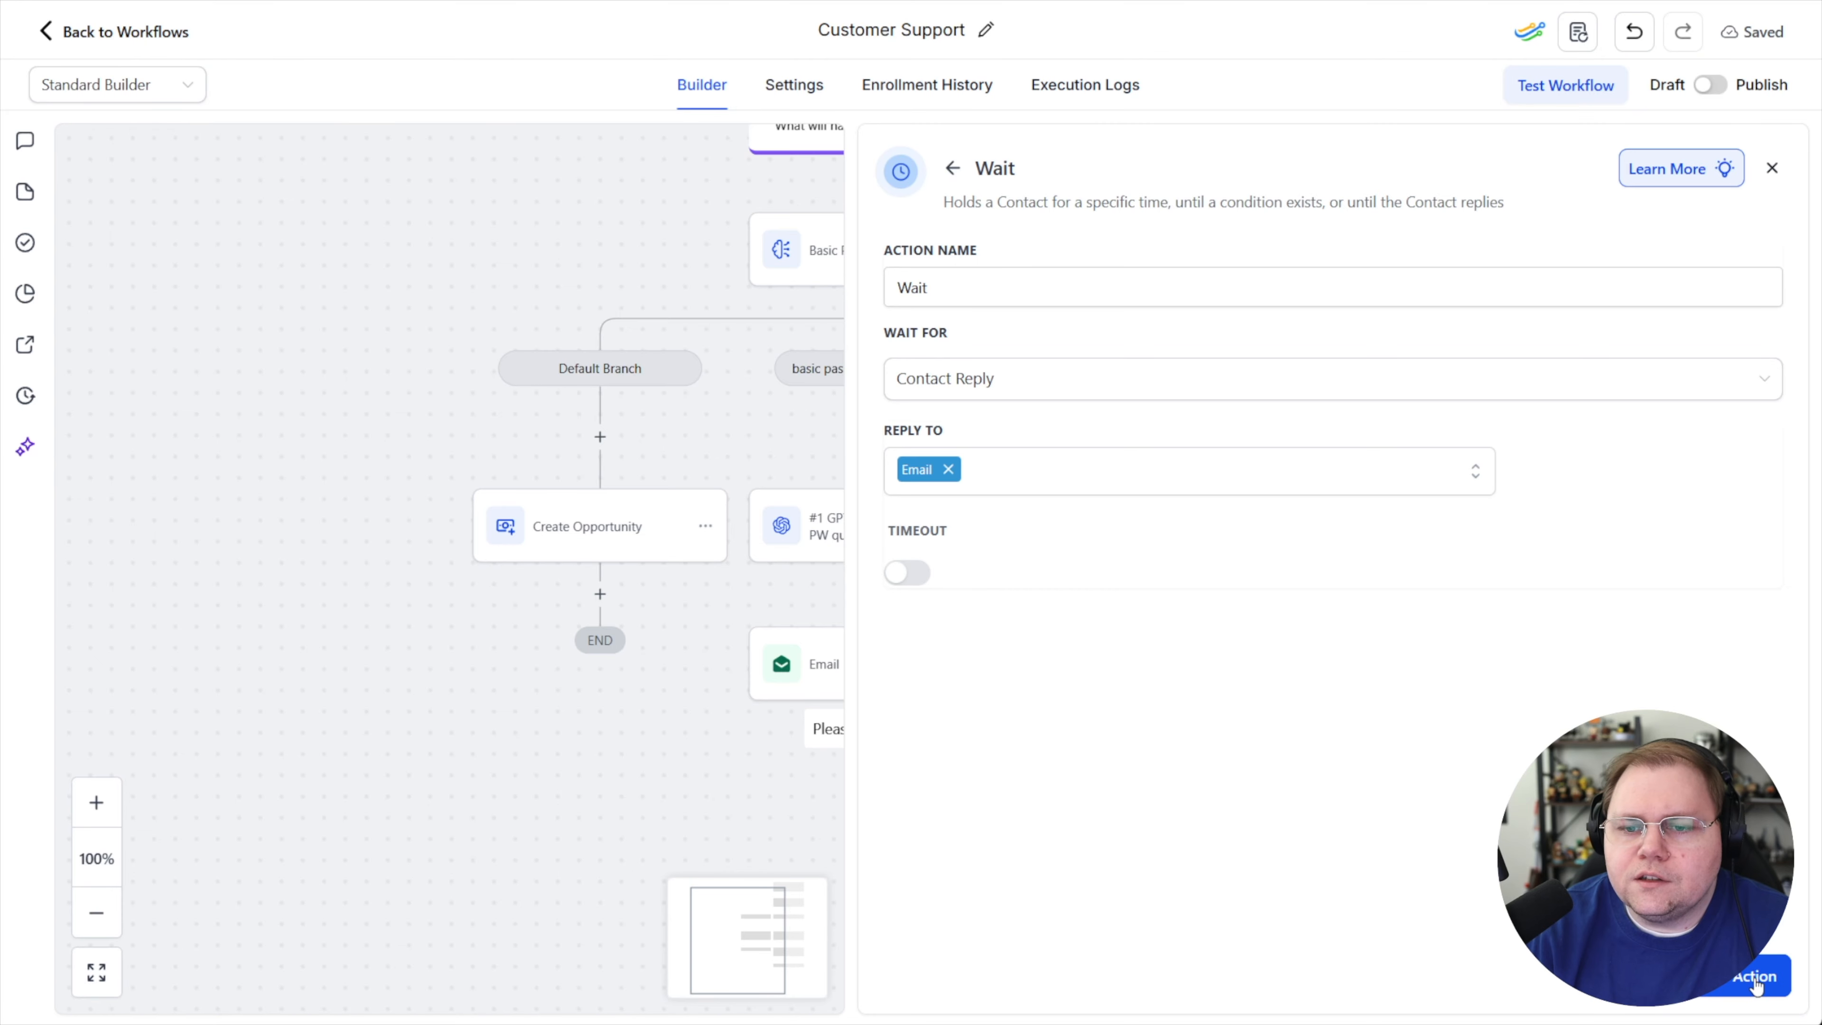
Enable the Wait's timeout, set it to 7 days, and save the action
{"action": "left_click", "coordinate": [908, 573]}
{"action": "left_click", "coordinate": [1091, 623]}
{"action": "left_click", "coordinate": [1054, 667]}
{"action": "left_click", "coordinate": [904, 621]}
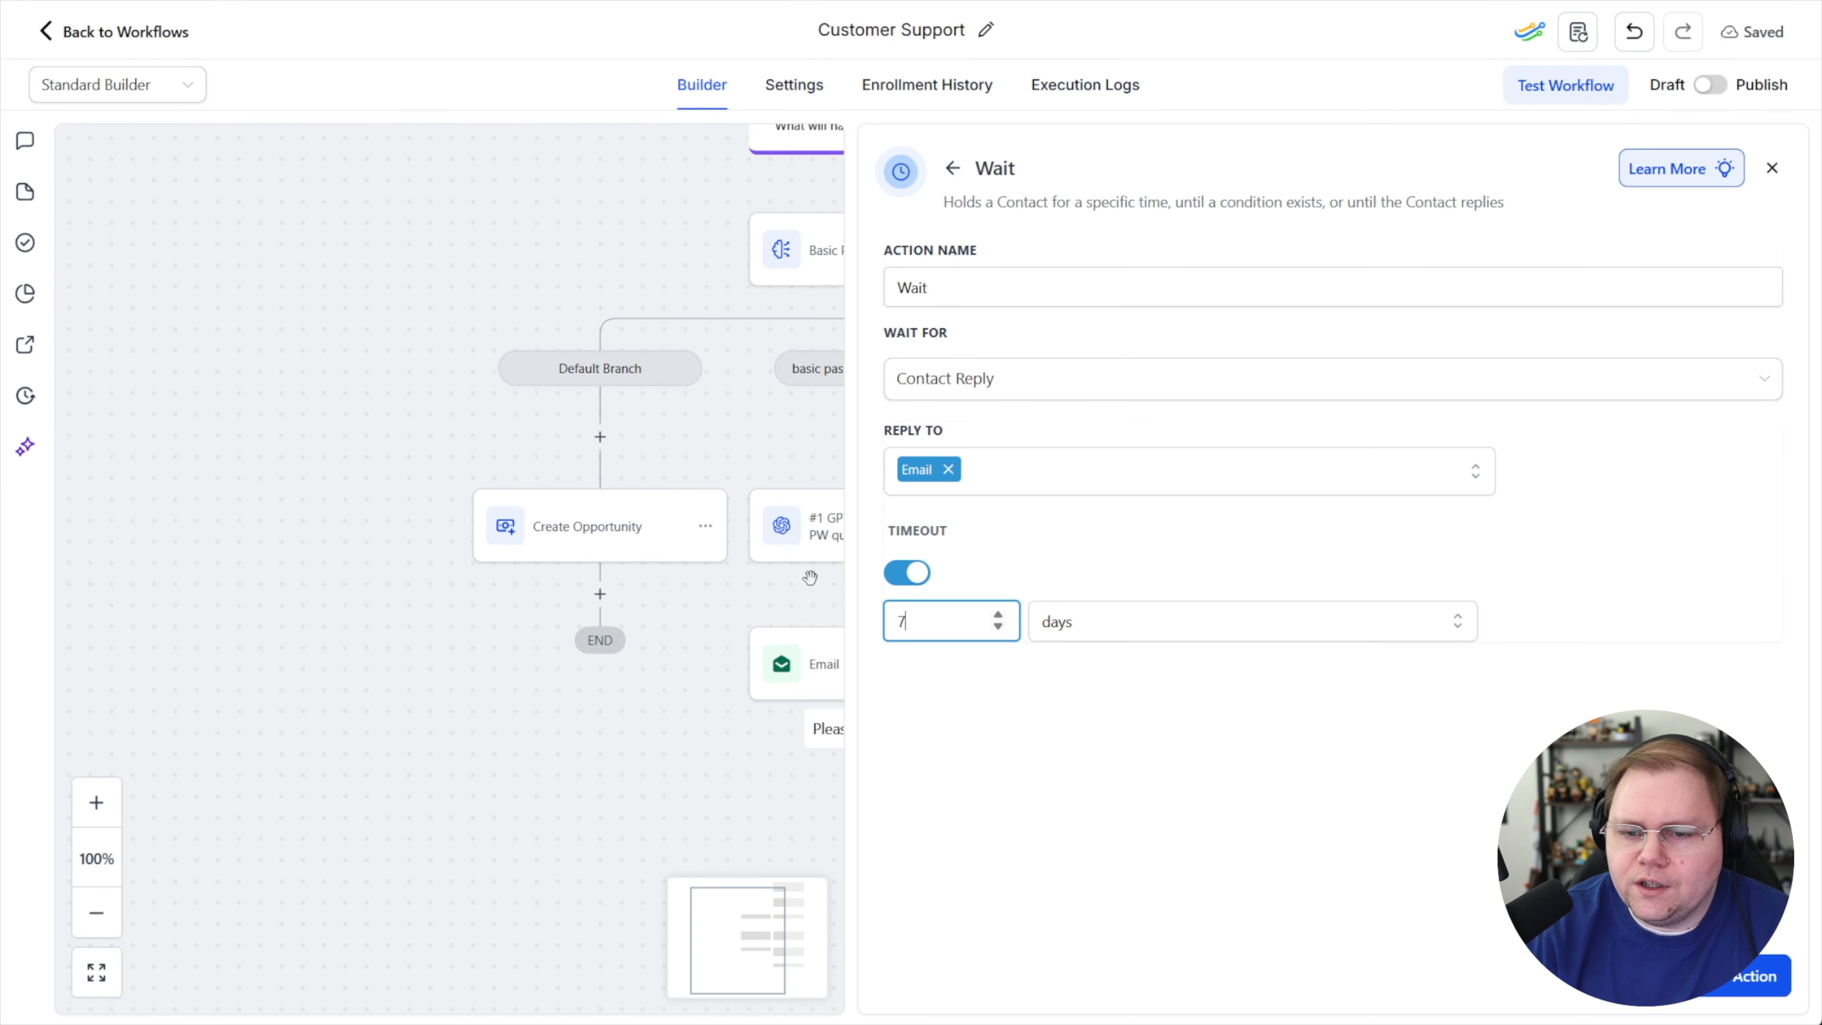
{"action": "left_click", "coordinate": [1756, 988]}
Copy the Ticket closed email action and paste it under the new Wait's Time Out branch
{"action": "scroll", "coordinate": [1073, 311], "scroll_direction": "up", "scroll_amount": 3}
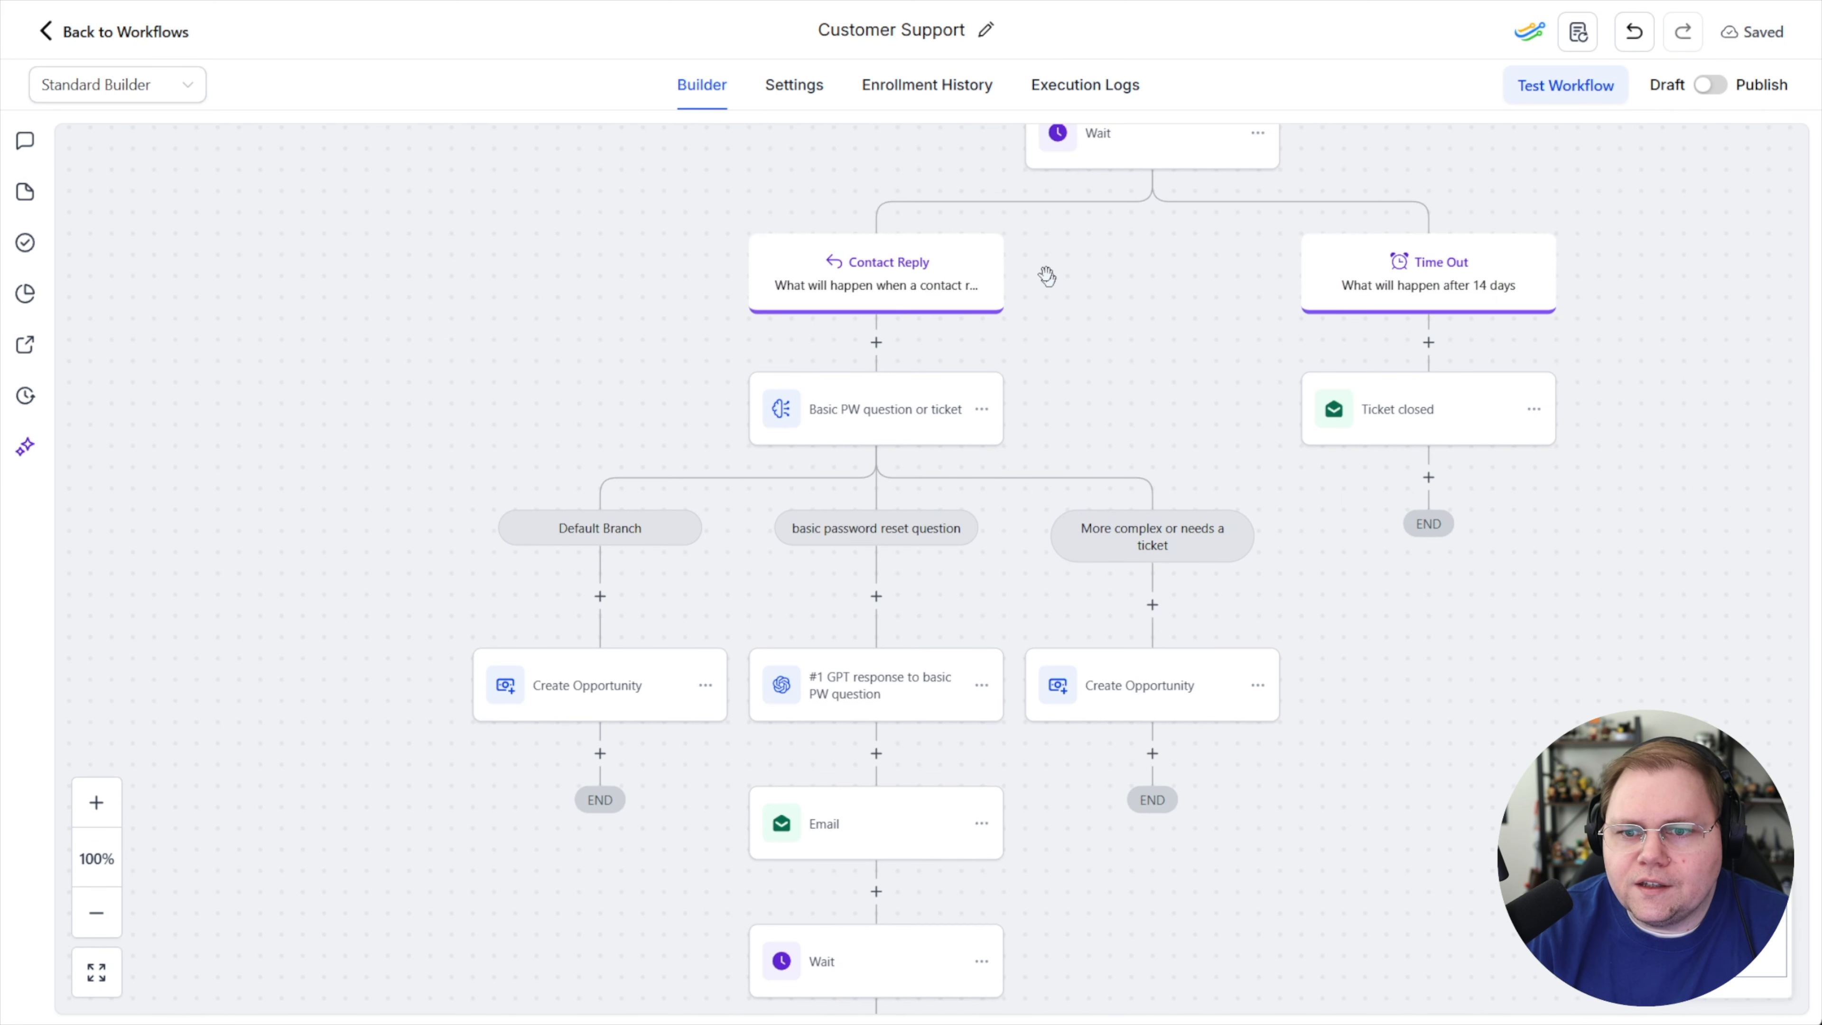
{"action": "left_click", "coordinate": [1532, 411]}
{"action": "mouse_move", "coordinate": [1635, 495]}
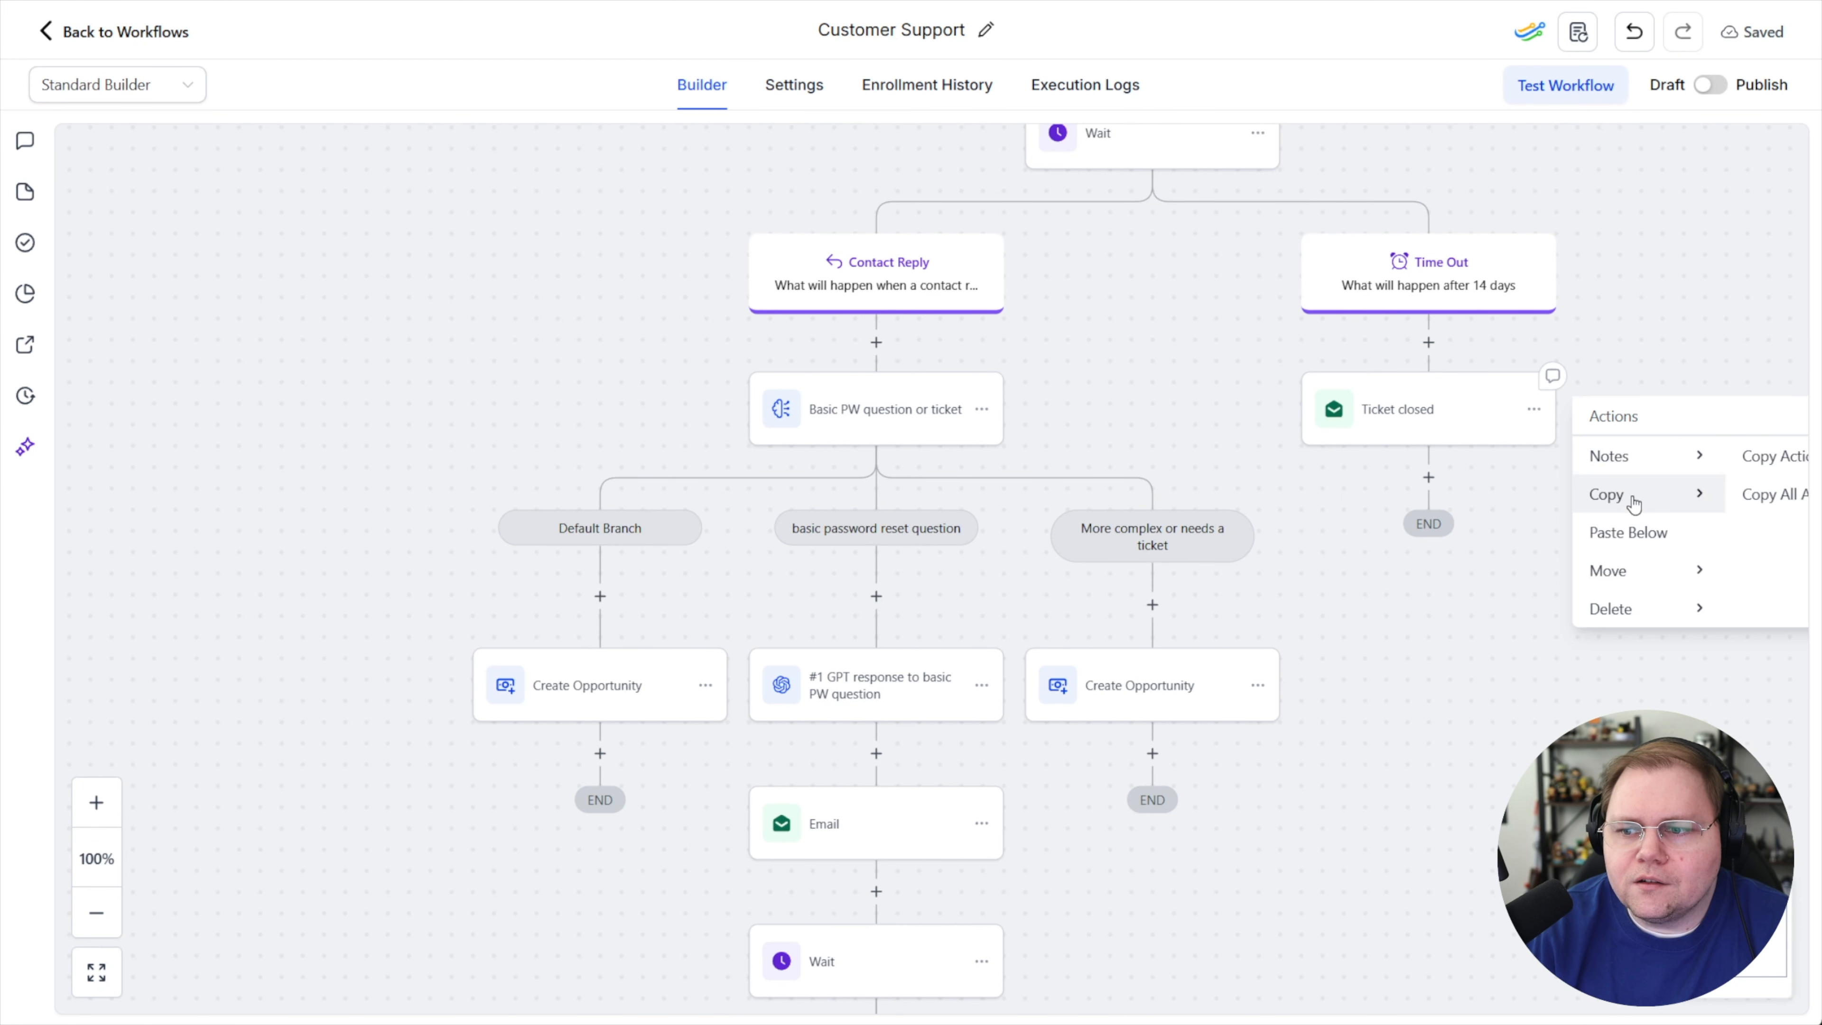
{"action": "left_click", "coordinate": [1773, 459]}
{"action": "scroll", "coordinate": [1403, 541], "scroll_direction": "down", "scroll_amount": 5}
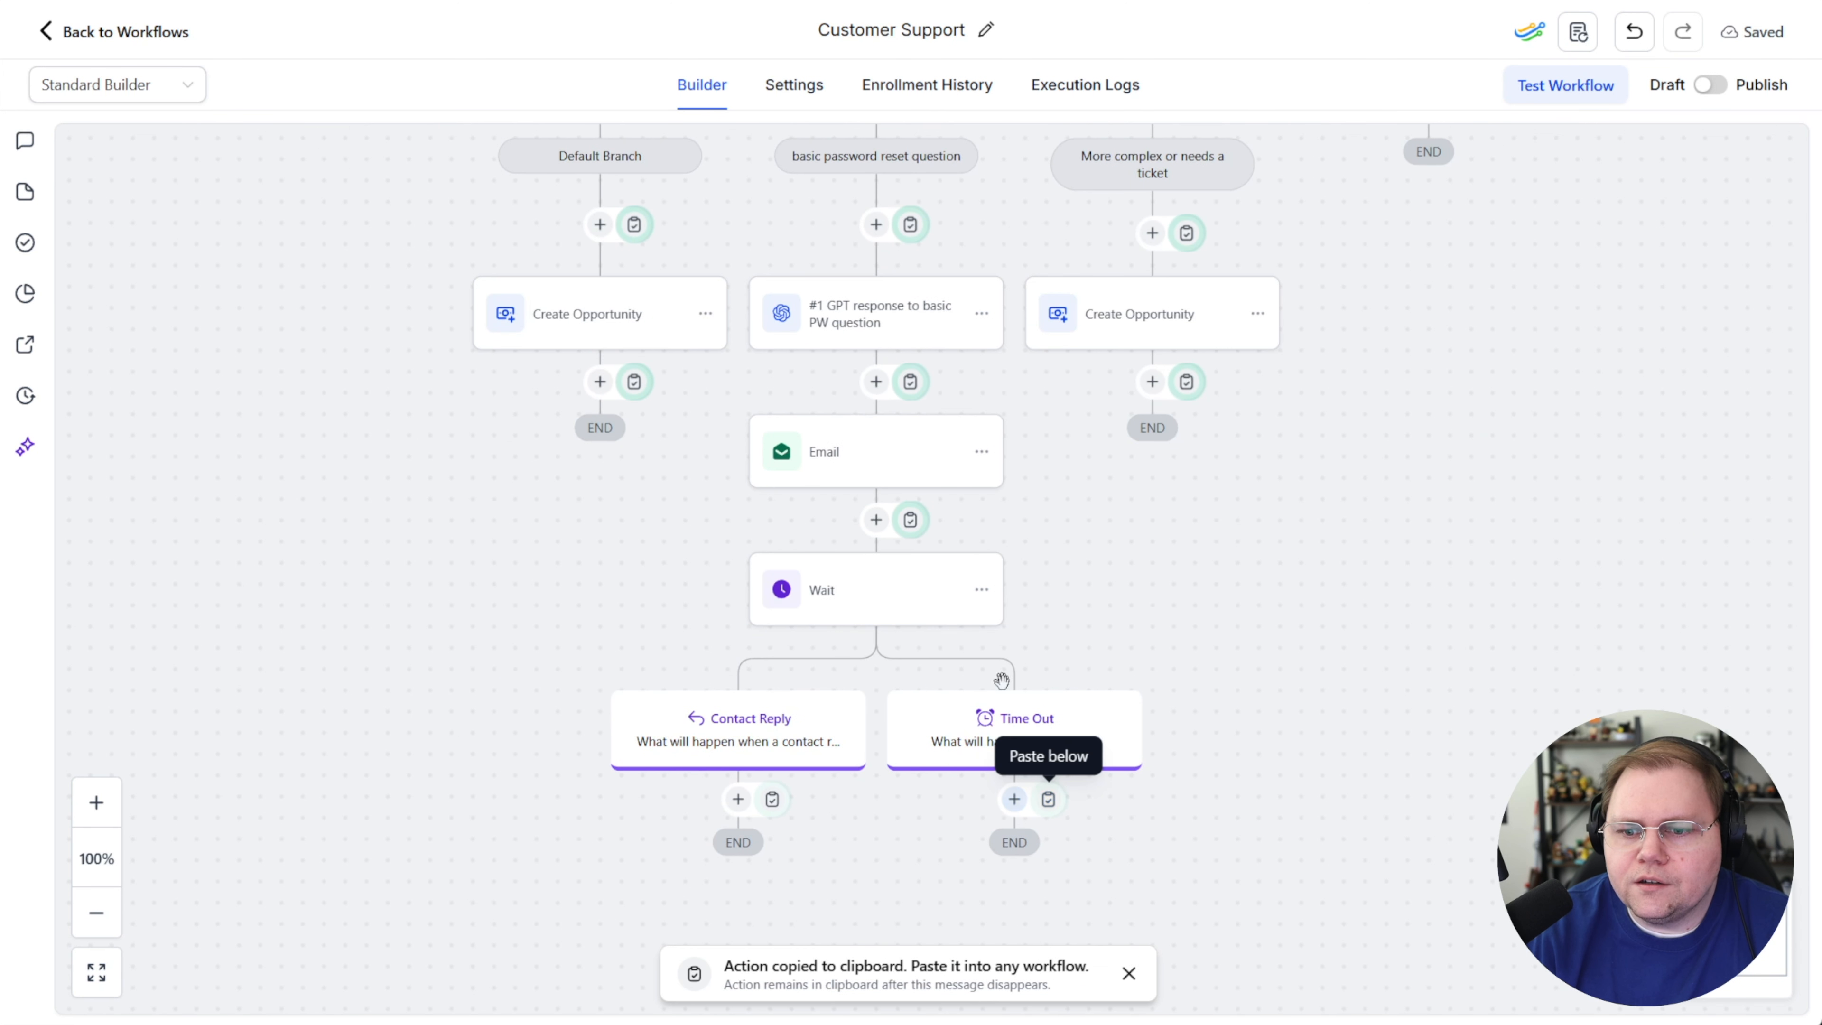
{"action": "left_click", "coordinate": [1048, 799]}
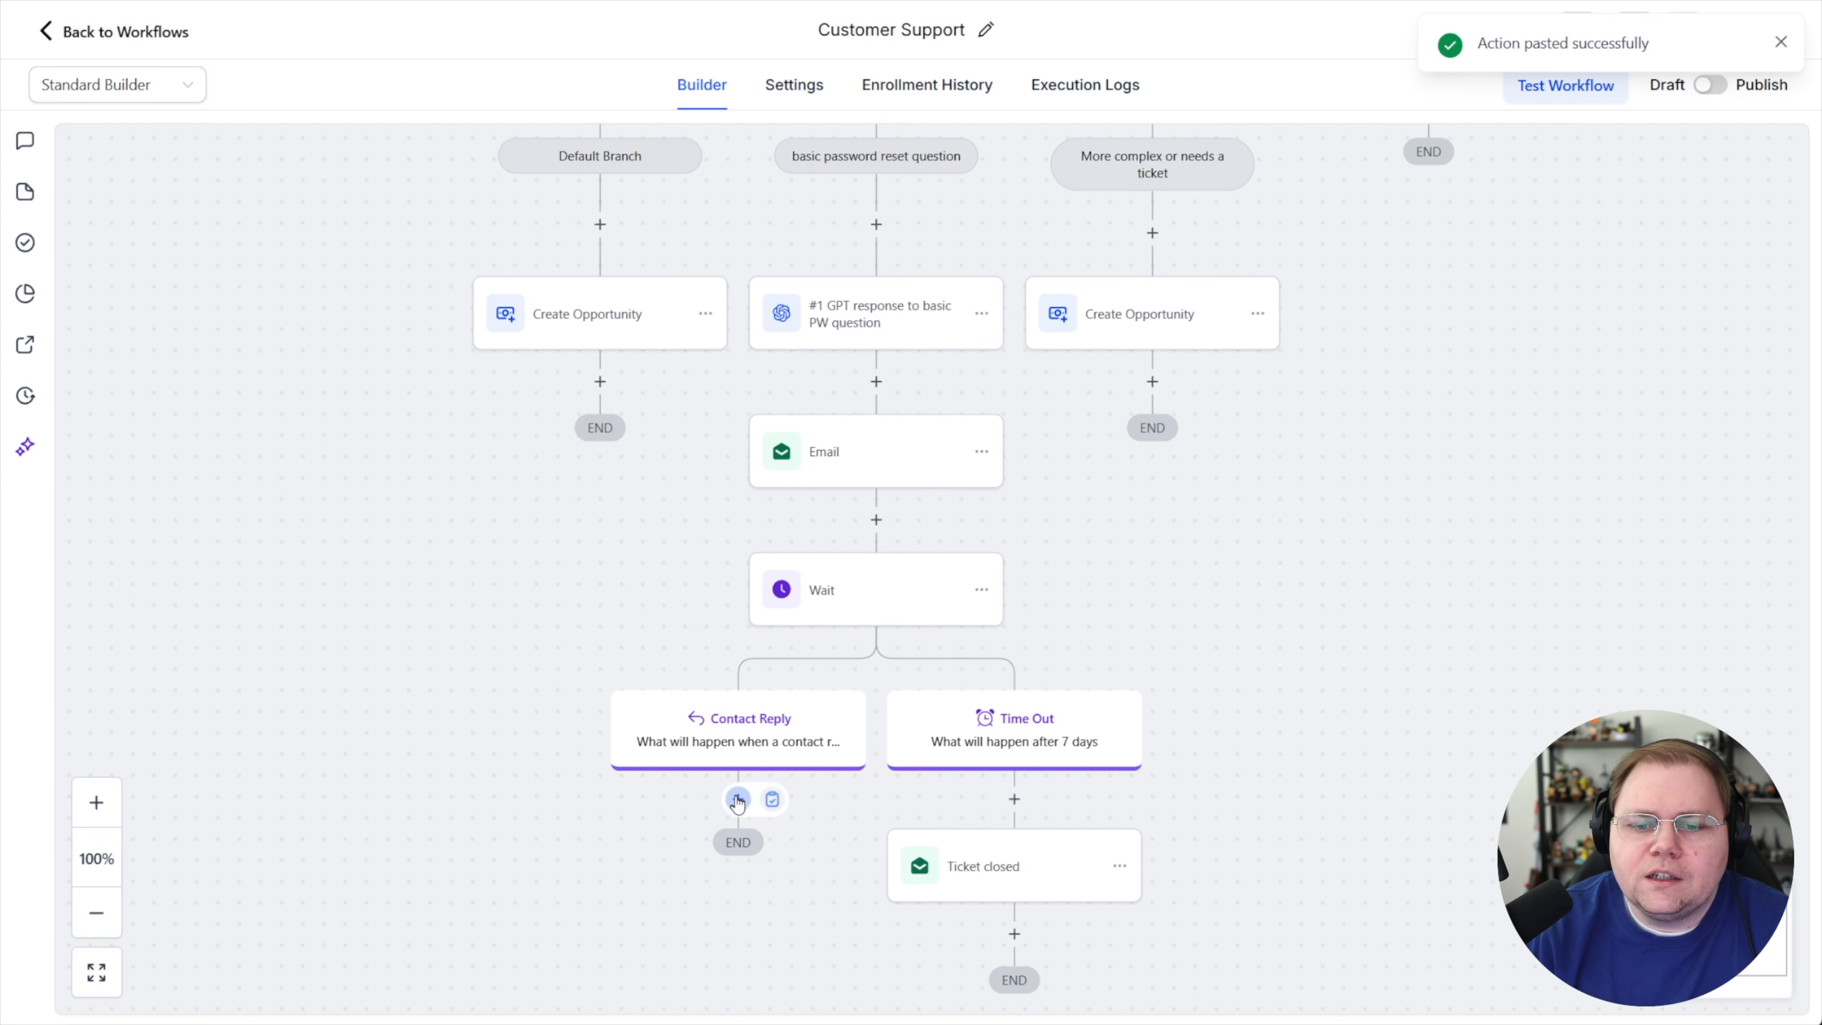
Add a Go To action under the new Contact Reply branch targeting the Default Branch's Create Opportunity action
{"action": "scroll", "coordinate": [813, 659], "scroll_direction": "up", "scroll_amount": 1}
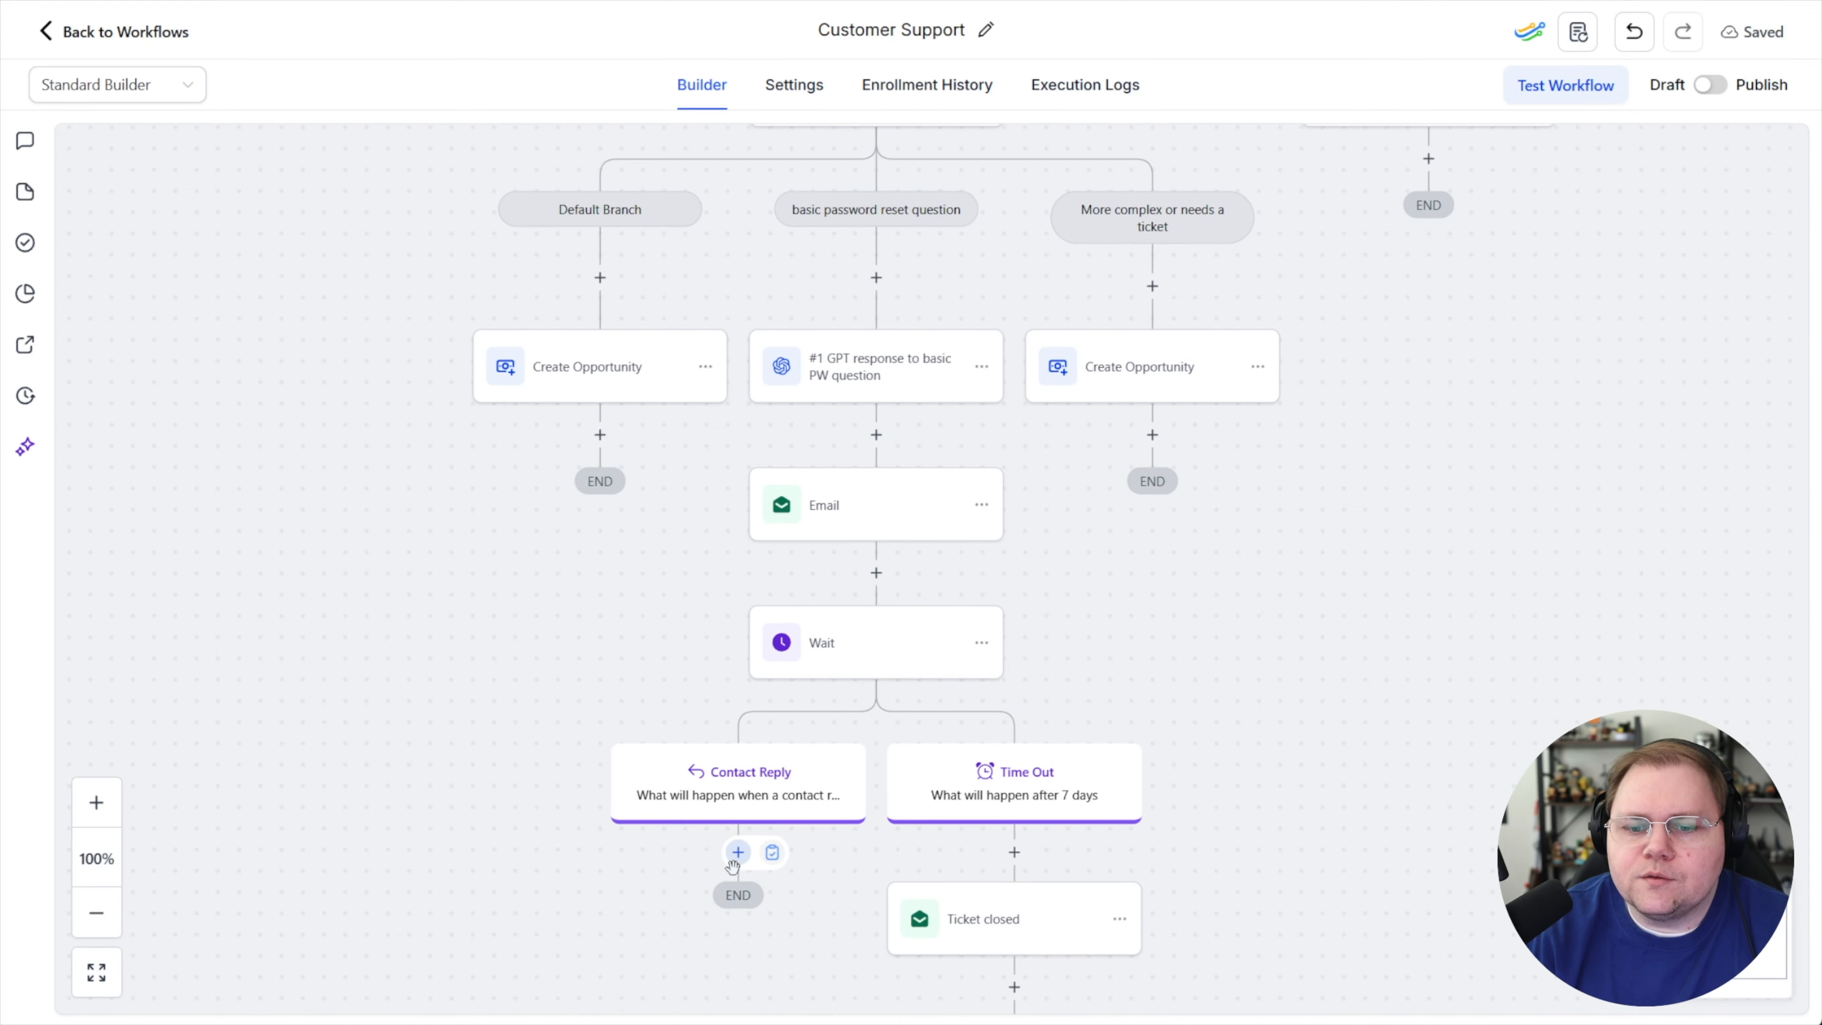
{"action": "left_click", "coordinate": [737, 852]}
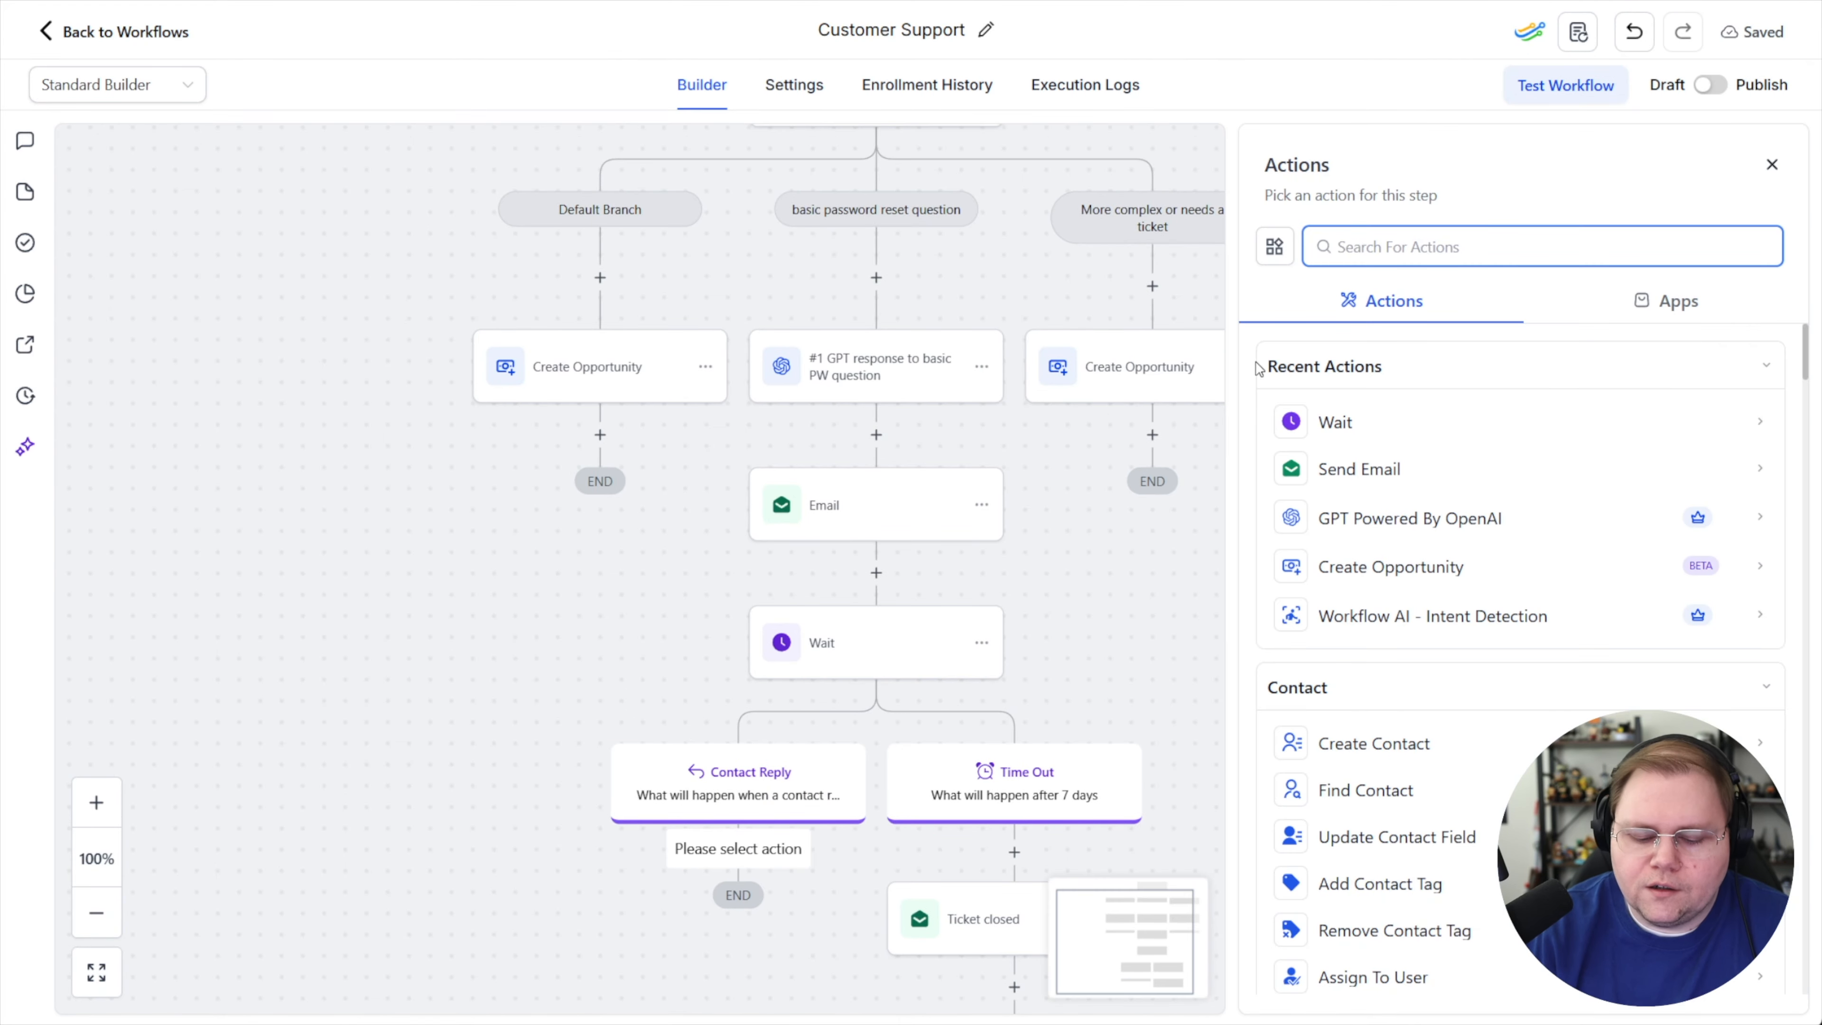
{"action": "type", "text": "go"}
{"action": "left_click", "coordinate": [1339, 718]}
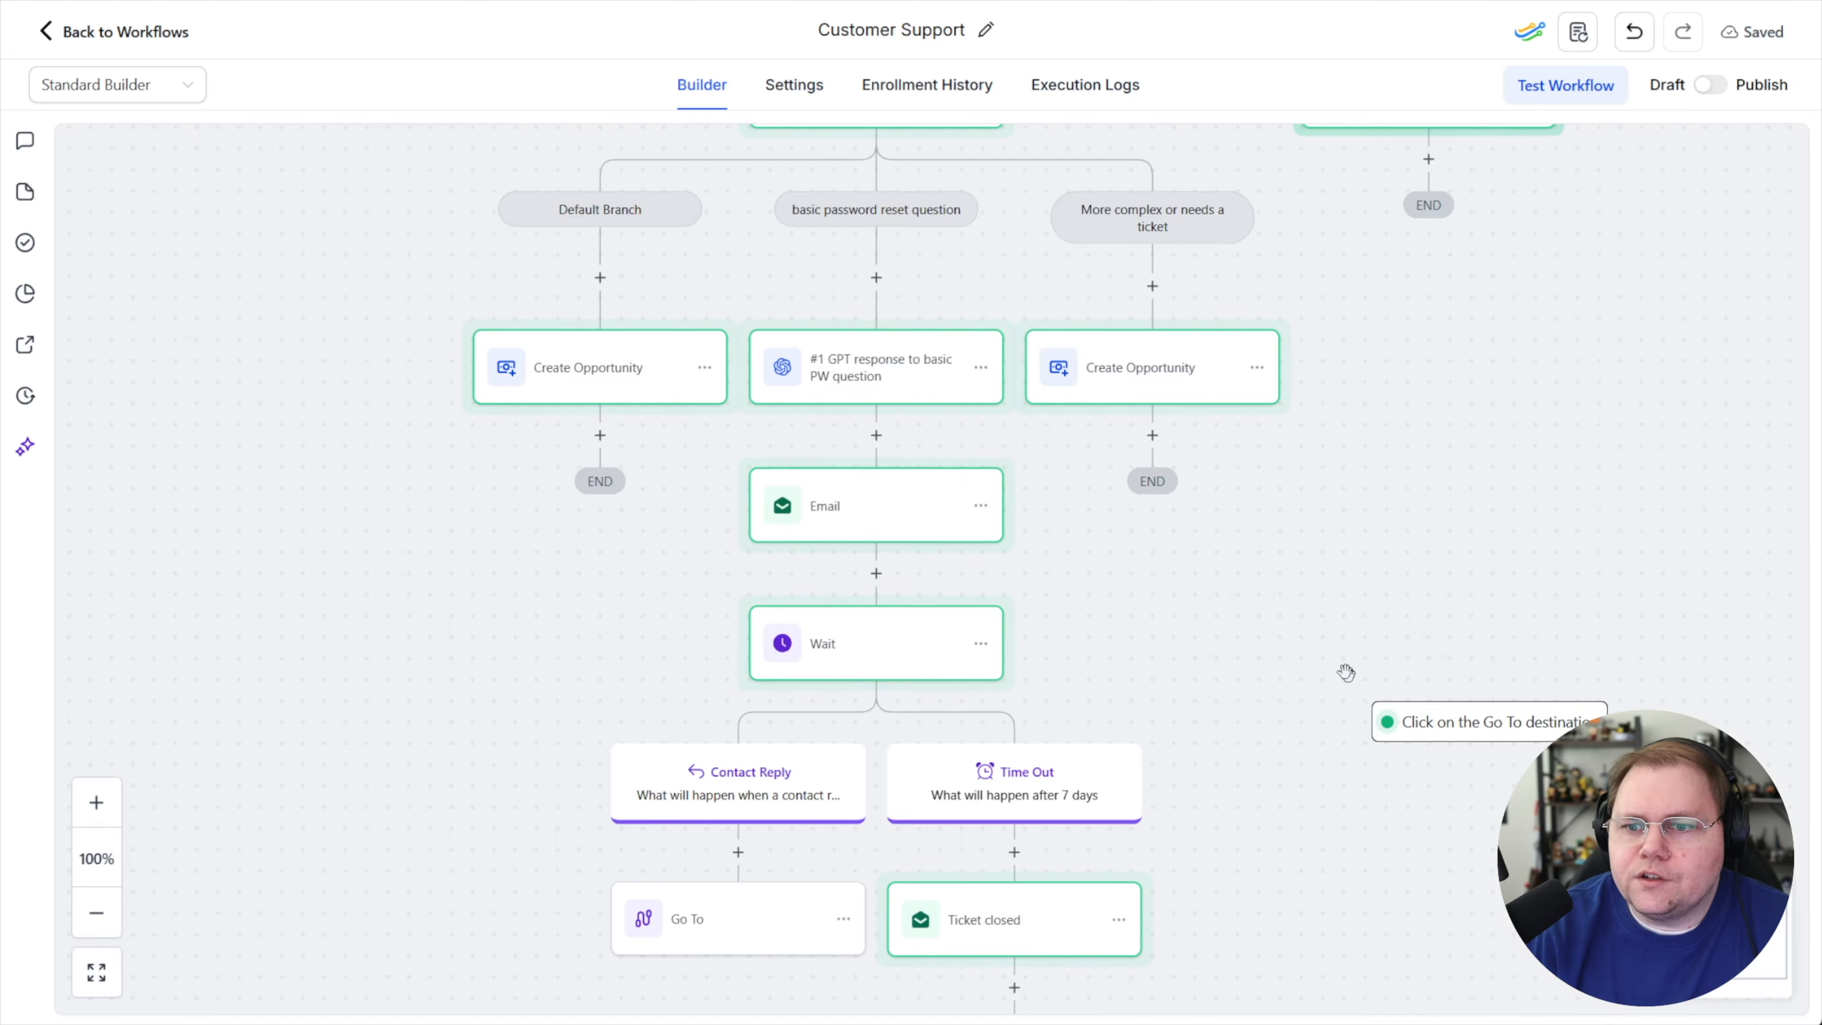
{"action": "left_click", "coordinate": [610, 381]}
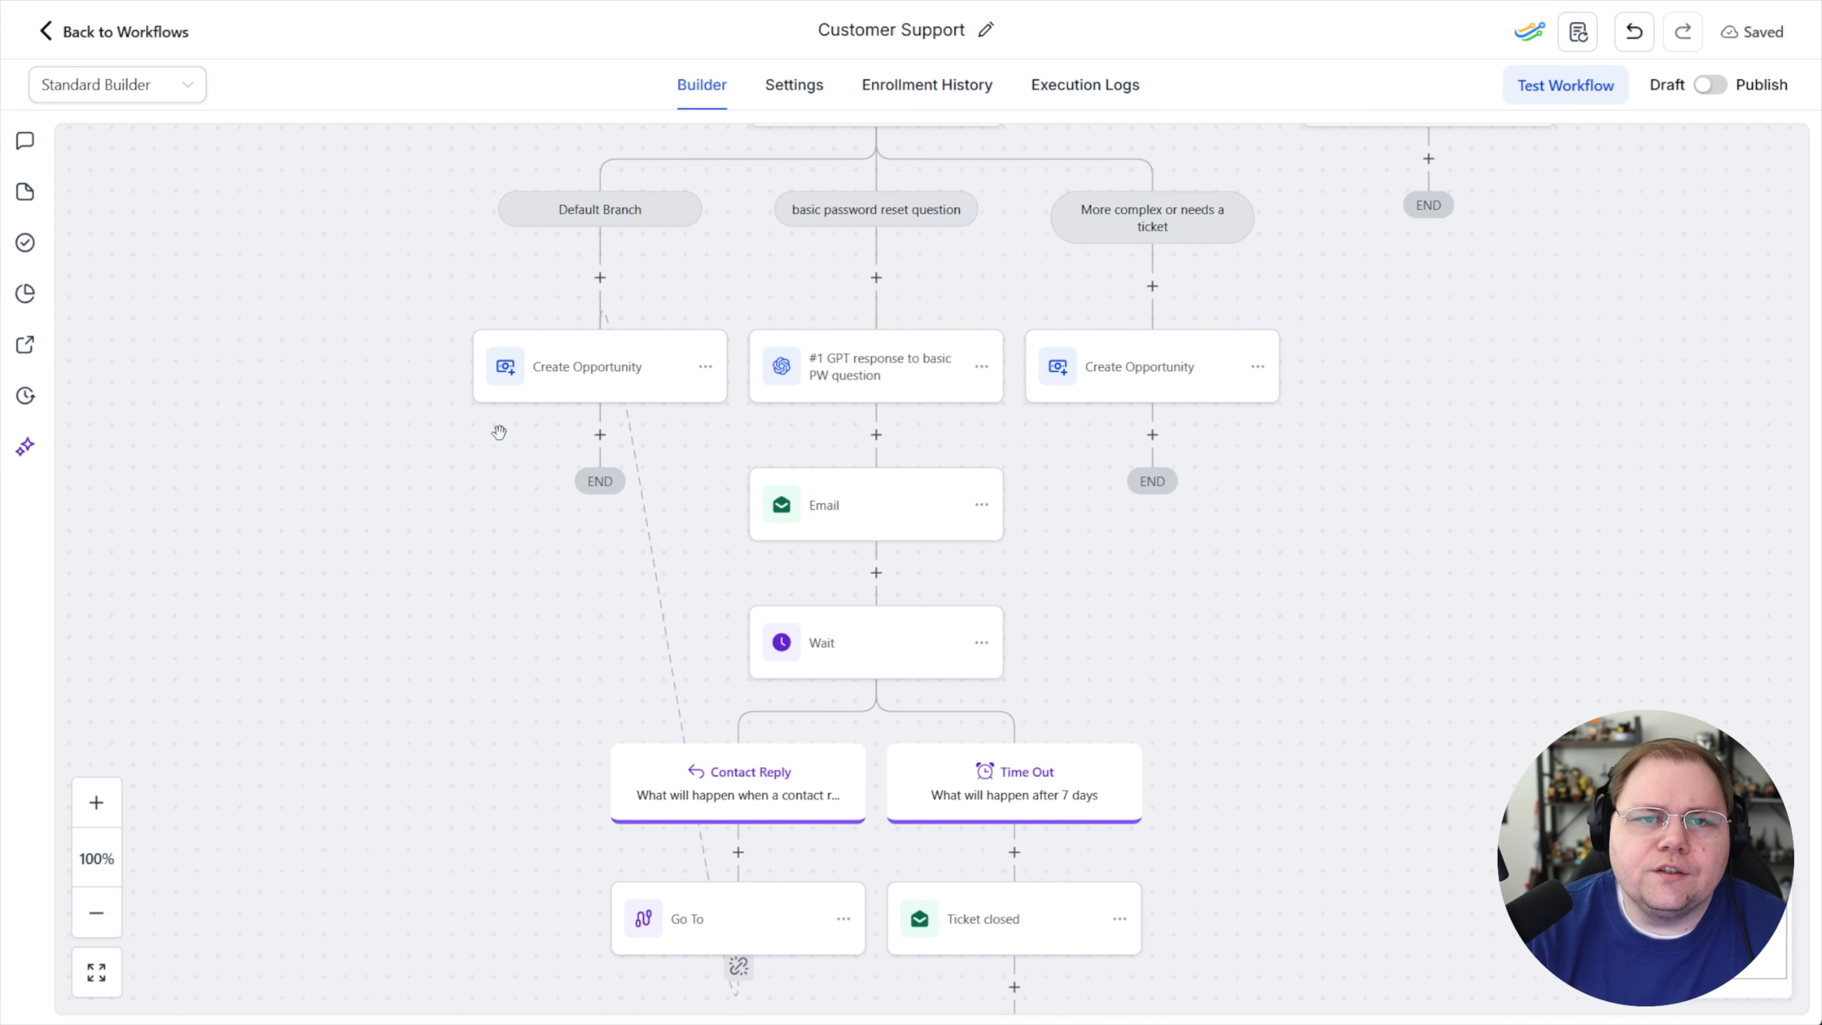
{"action": "scroll", "coordinate": [744, 471], "scroll_direction": "up", "scroll_amount": 3}
{"action": "scroll", "coordinate": [887, 460], "scroll_direction": "down", "scroll_amount": 4}
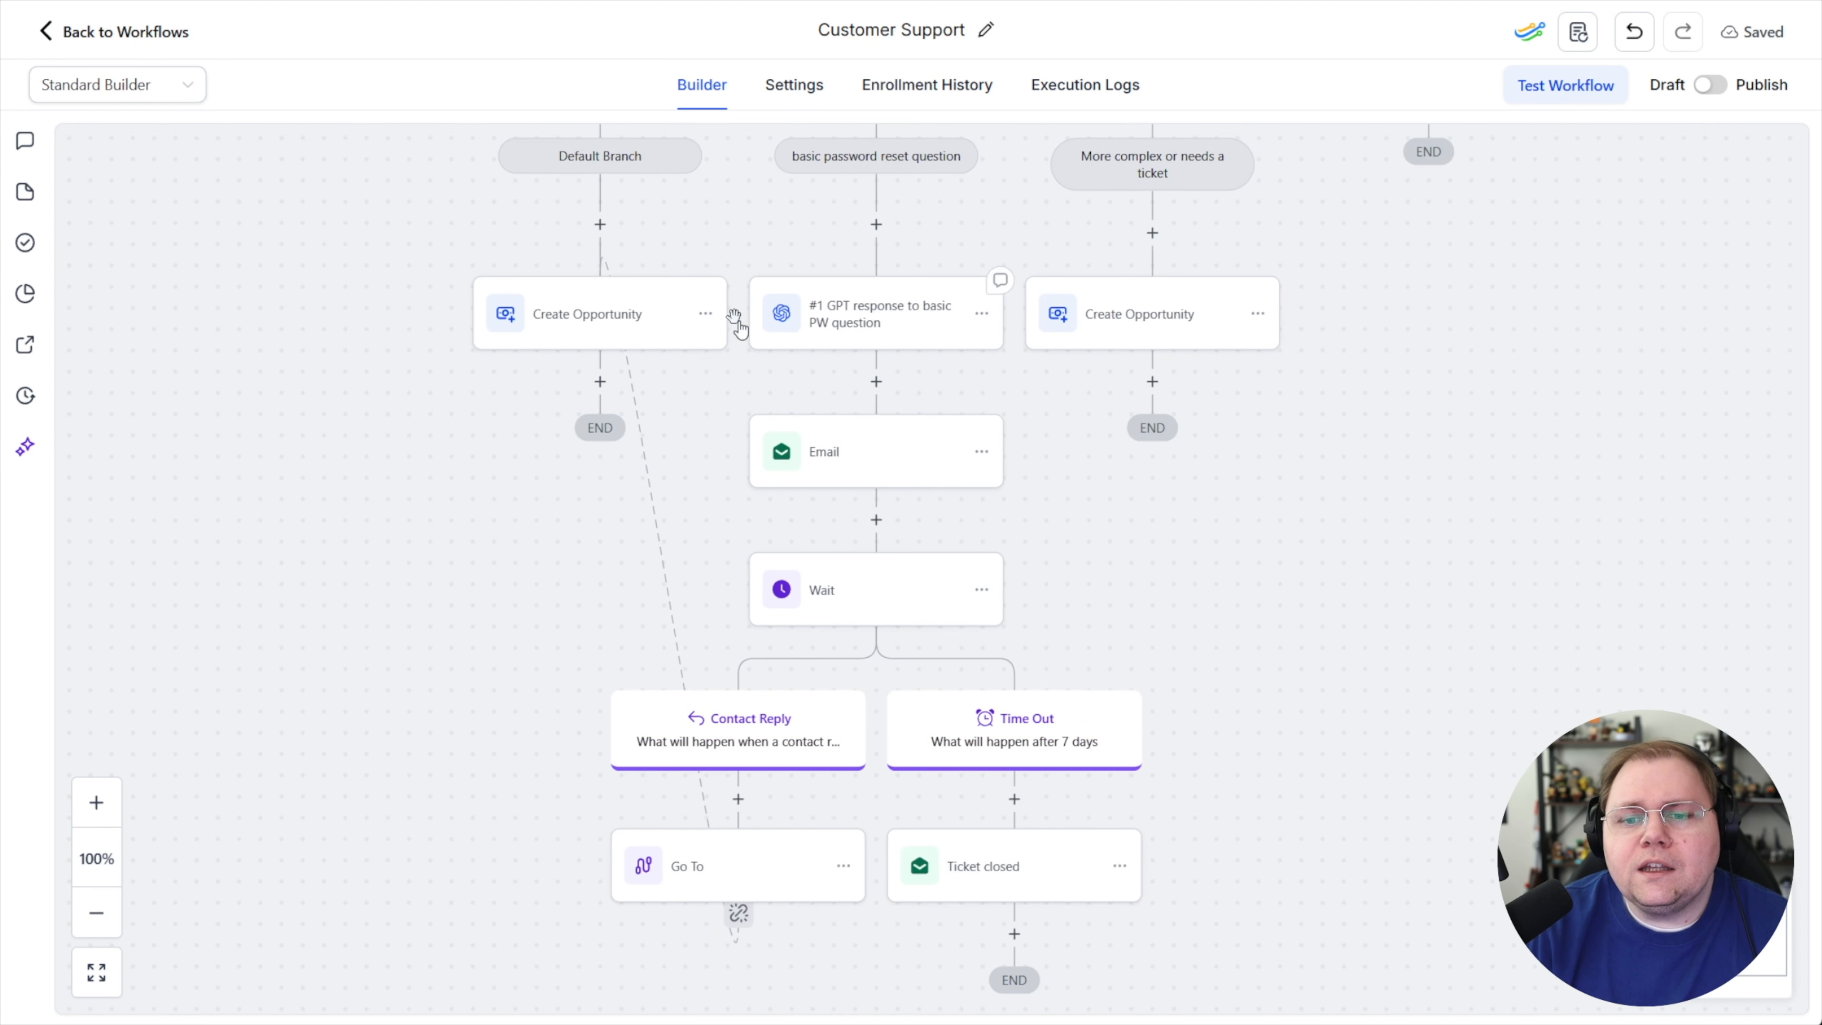
Review the Contact Reply and Time Out branches of the password-issues flow and their nested actions
{"action": "mouse_move", "coordinate": [881, 364]}
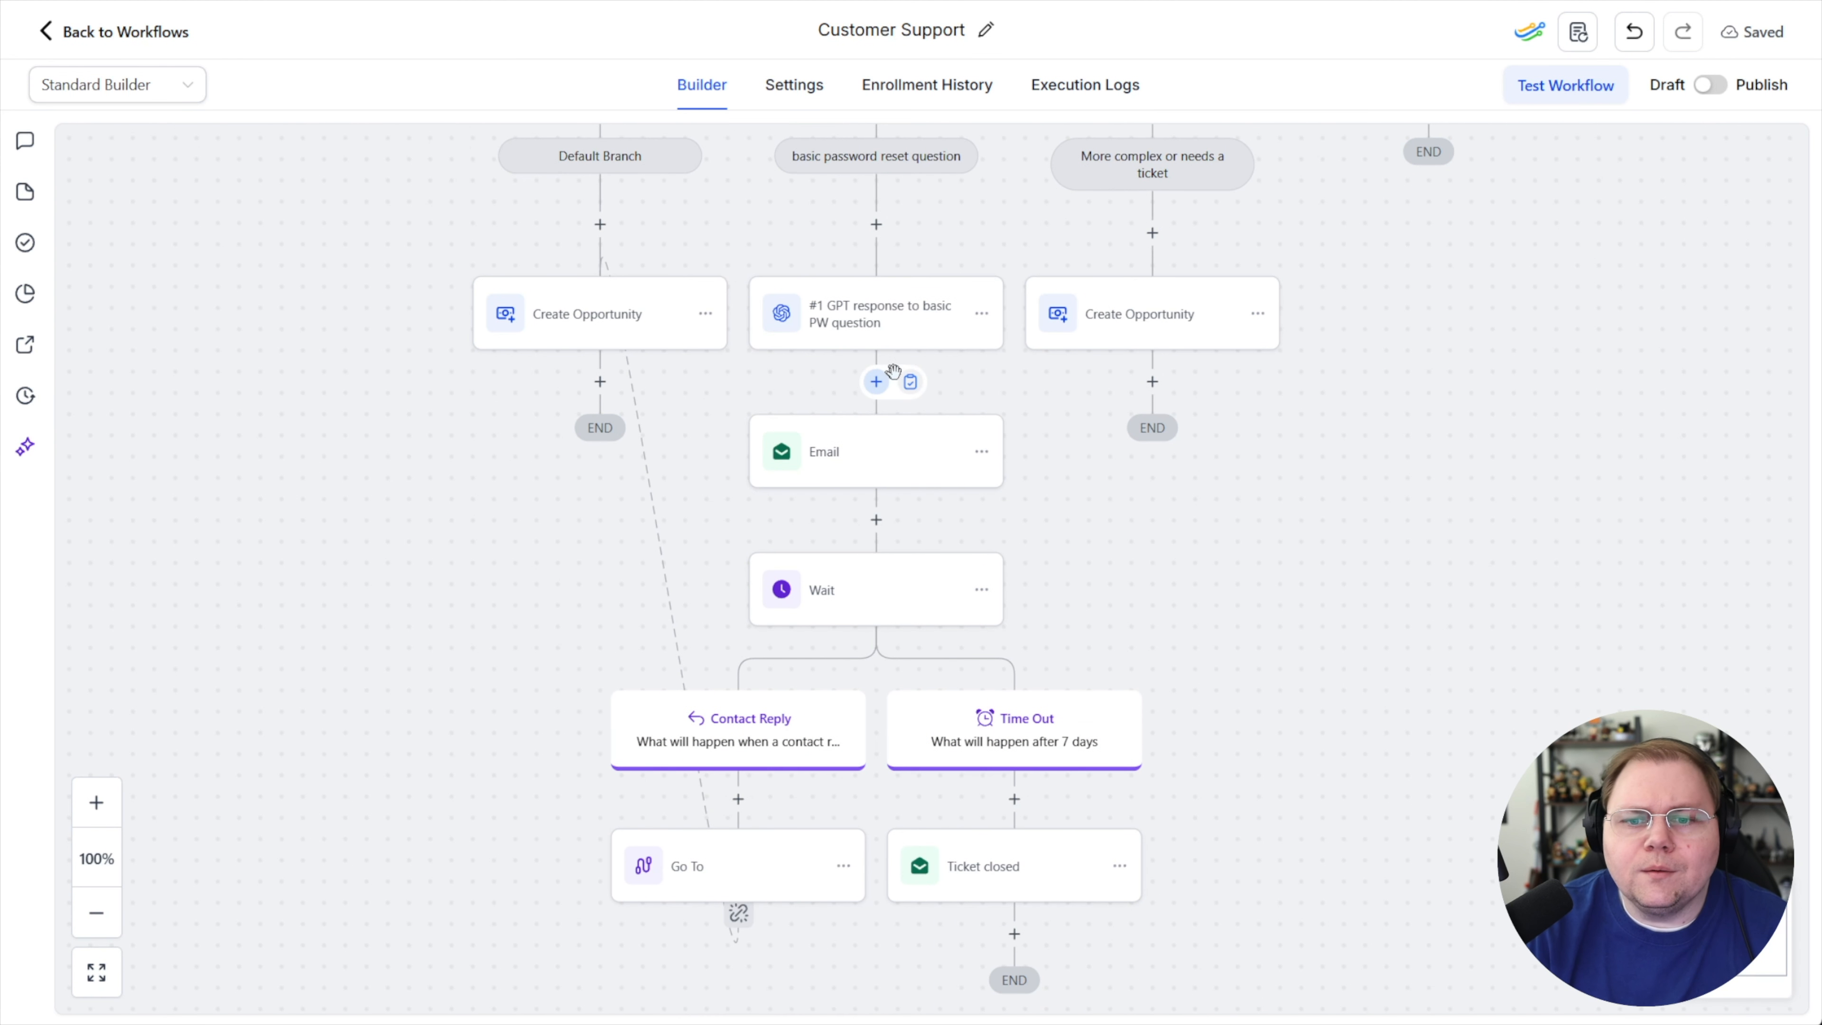
{"action": "scroll", "coordinate": [893, 370], "scroll_direction": "up", "scroll_amount": 5}
{"action": "scroll", "coordinate": [978, 451], "scroll_direction": "up", "scroll_amount": 2}
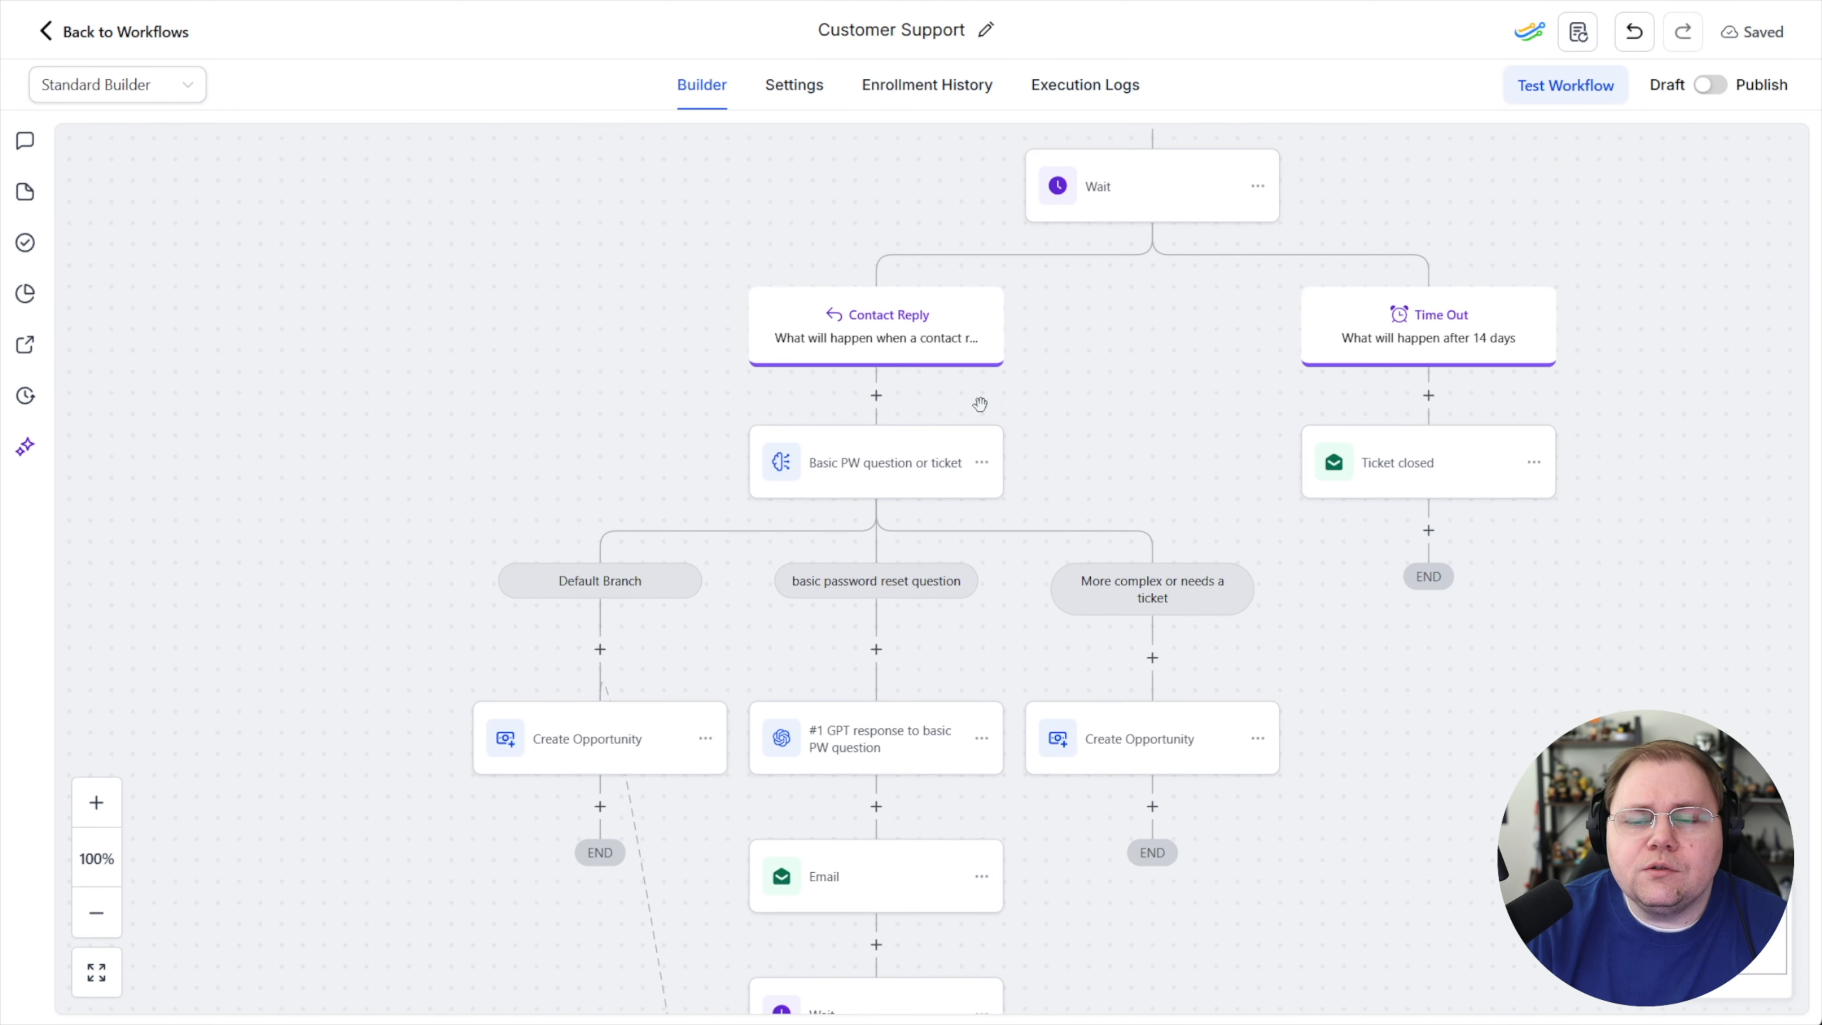
{"action": "scroll", "coordinate": [931, 605], "scroll_direction": "down", "scroll_amount": 3}
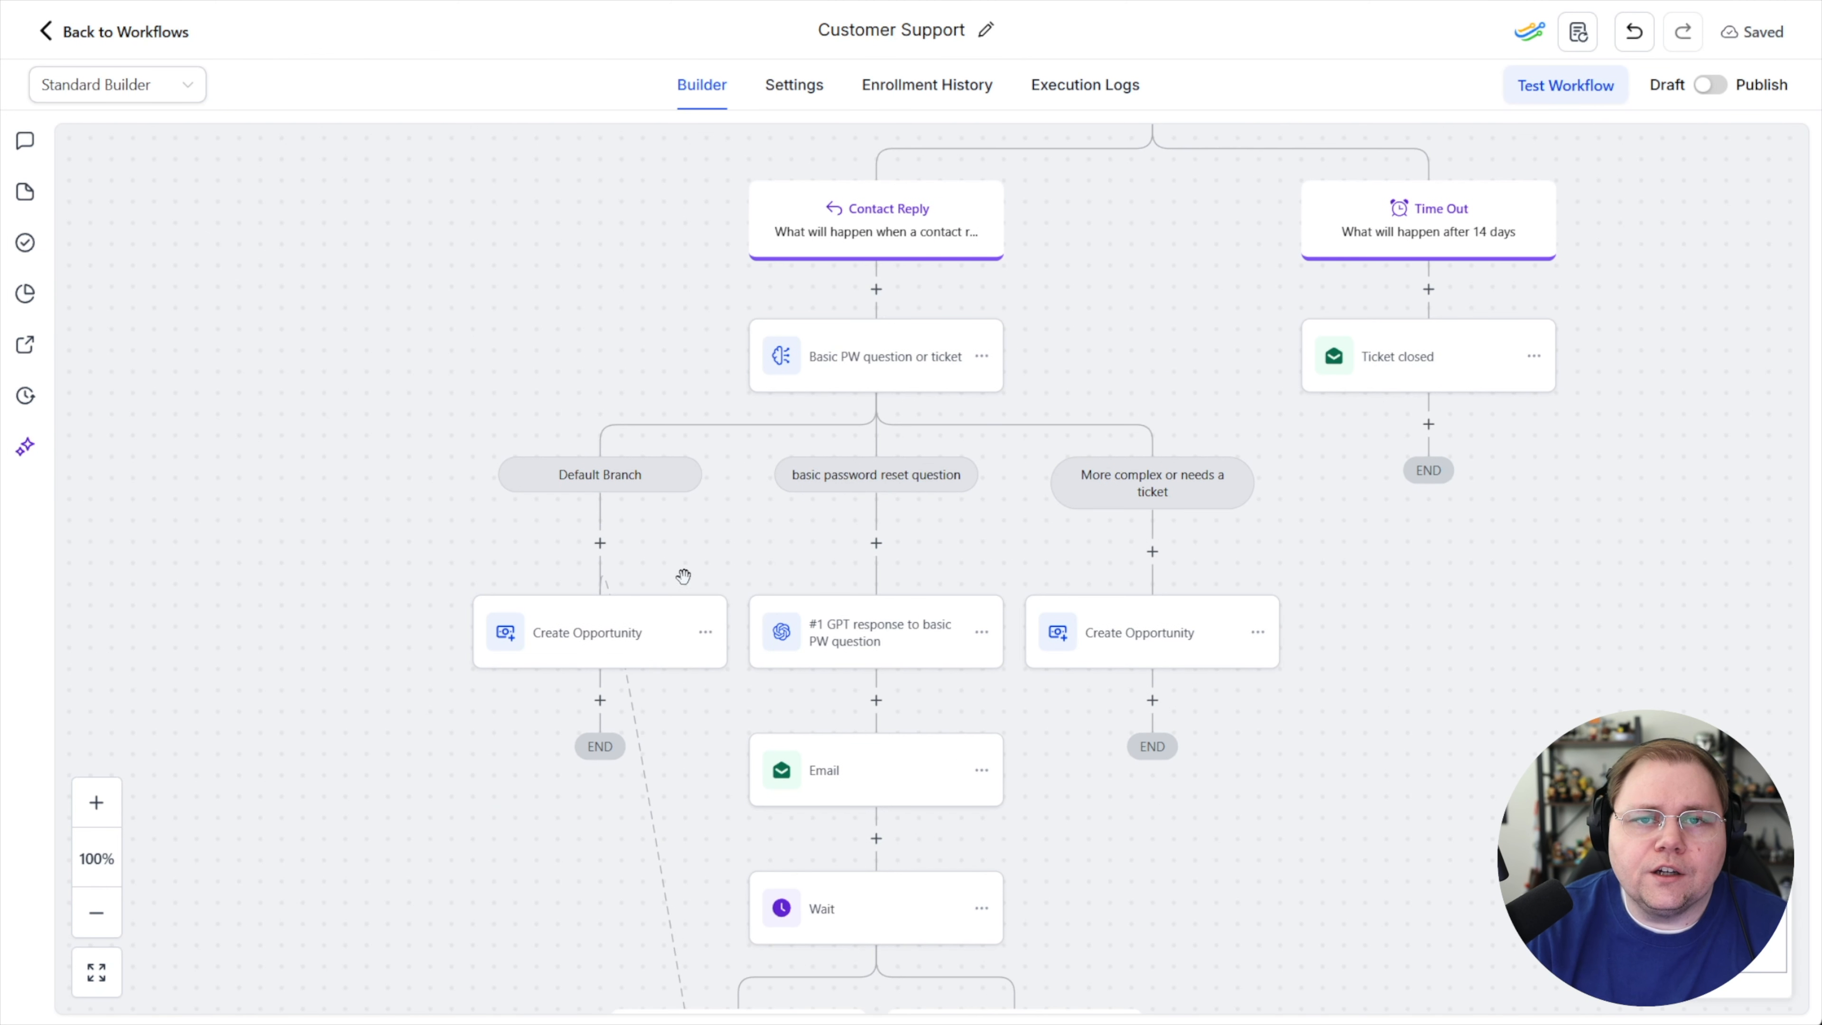
{"action": "scroll", "coordinate": [890, 596], "scroll_direction": "down", "scroll_amount": 2}
{"action": "scroll", "coordinate": [890, 445], "scroll_direction": "down", "scroll_amount": 6}
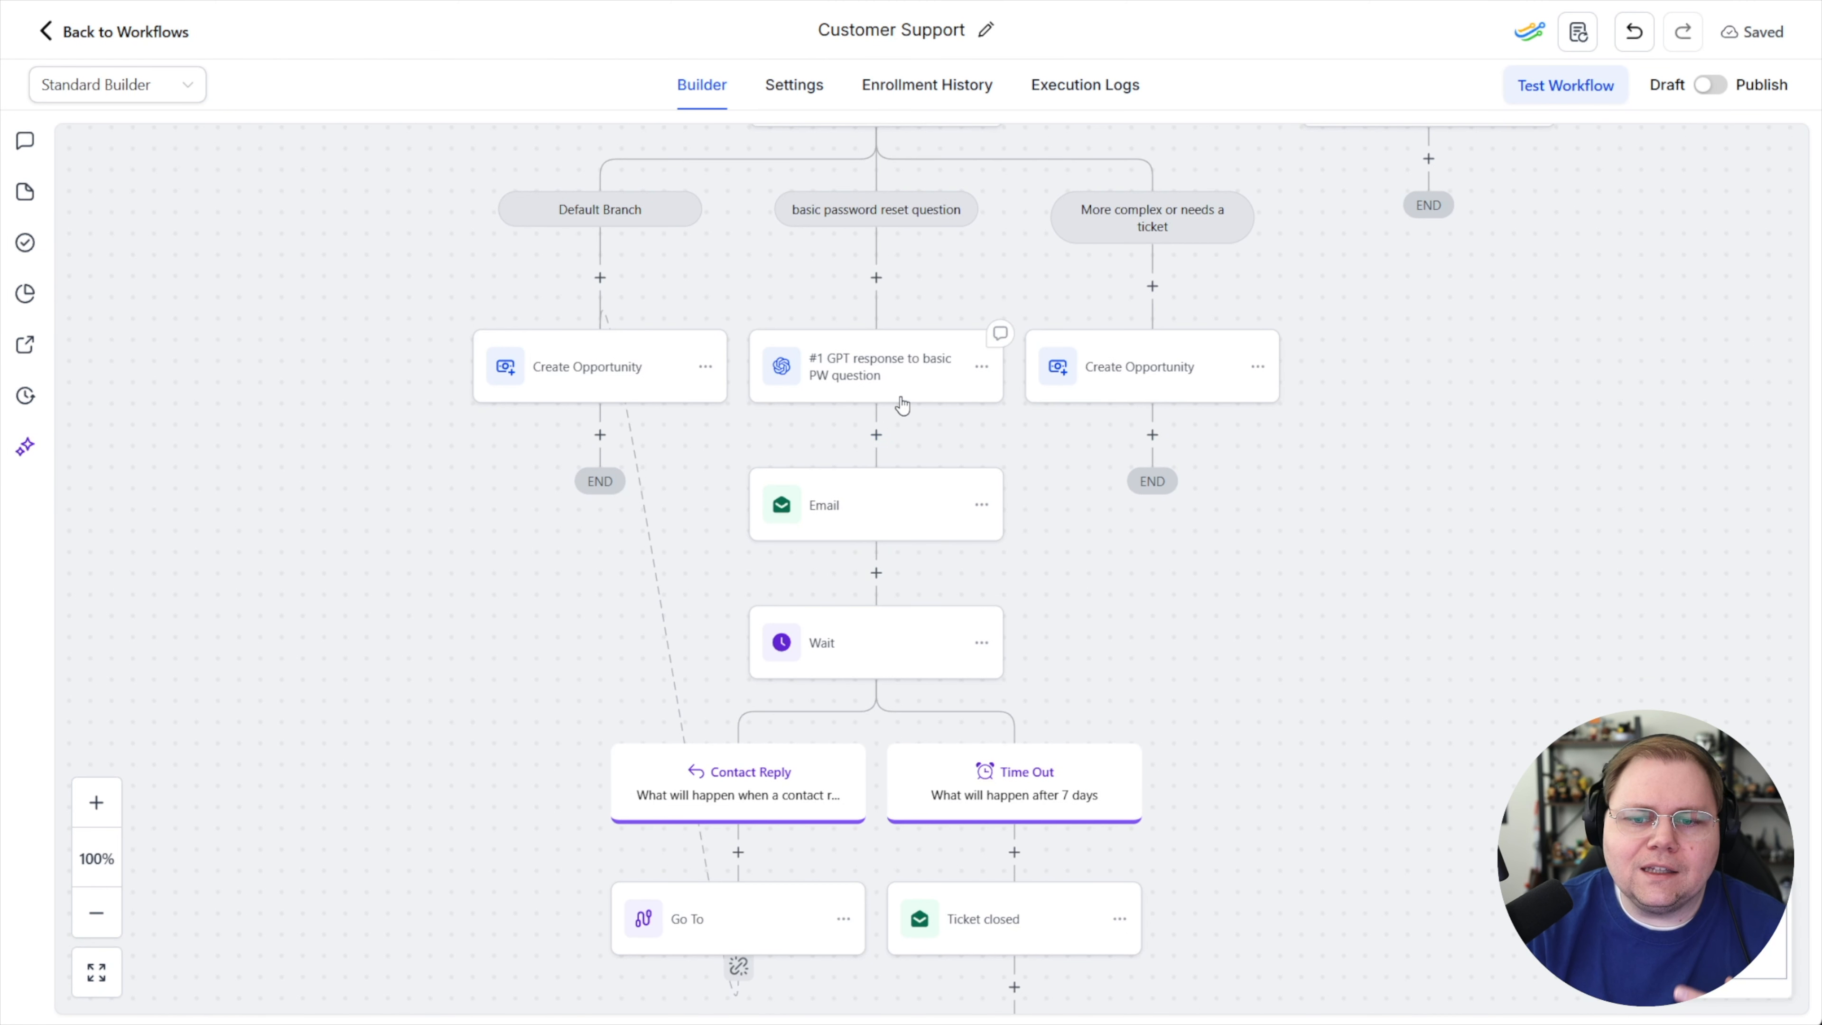
{"action": "scroll", "coordinate": [933, 500], "scroll_direction": "up", "scroll_amount": 2}
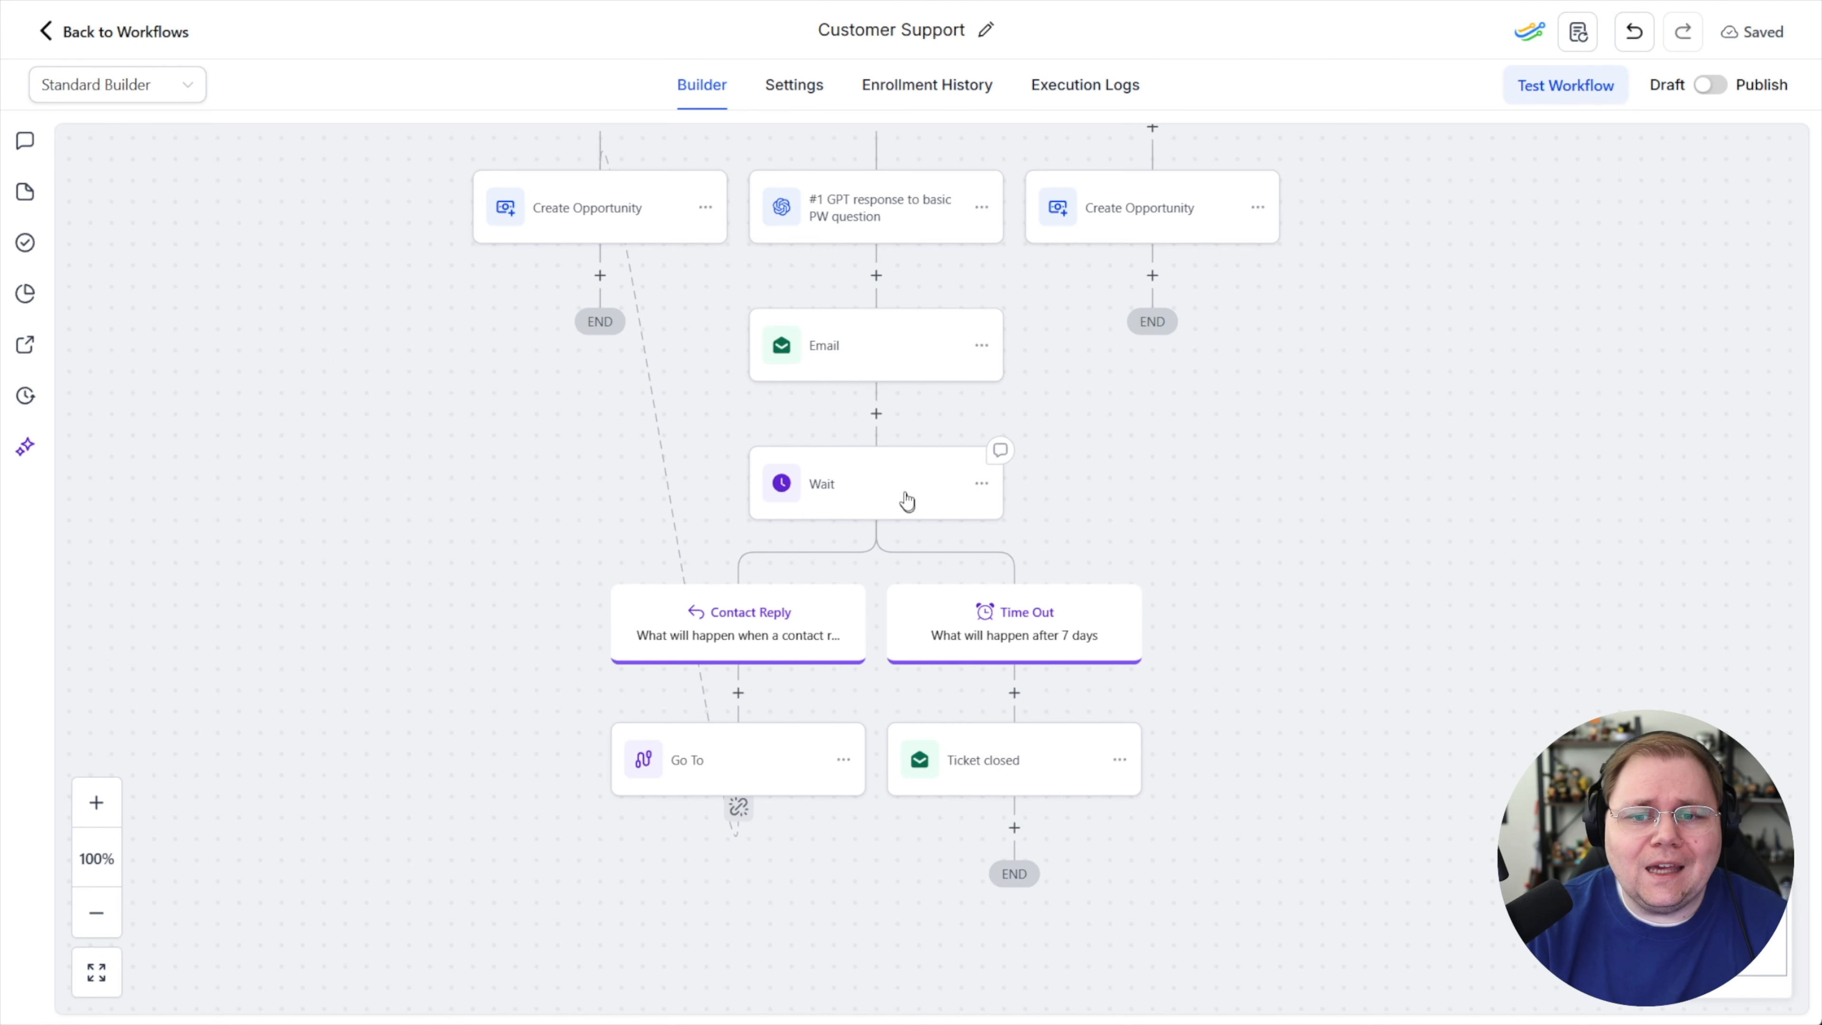
{"action": "scroll", "coordinate": [851, 375], "scroll_direction": "up", "scroll_amount": 1}
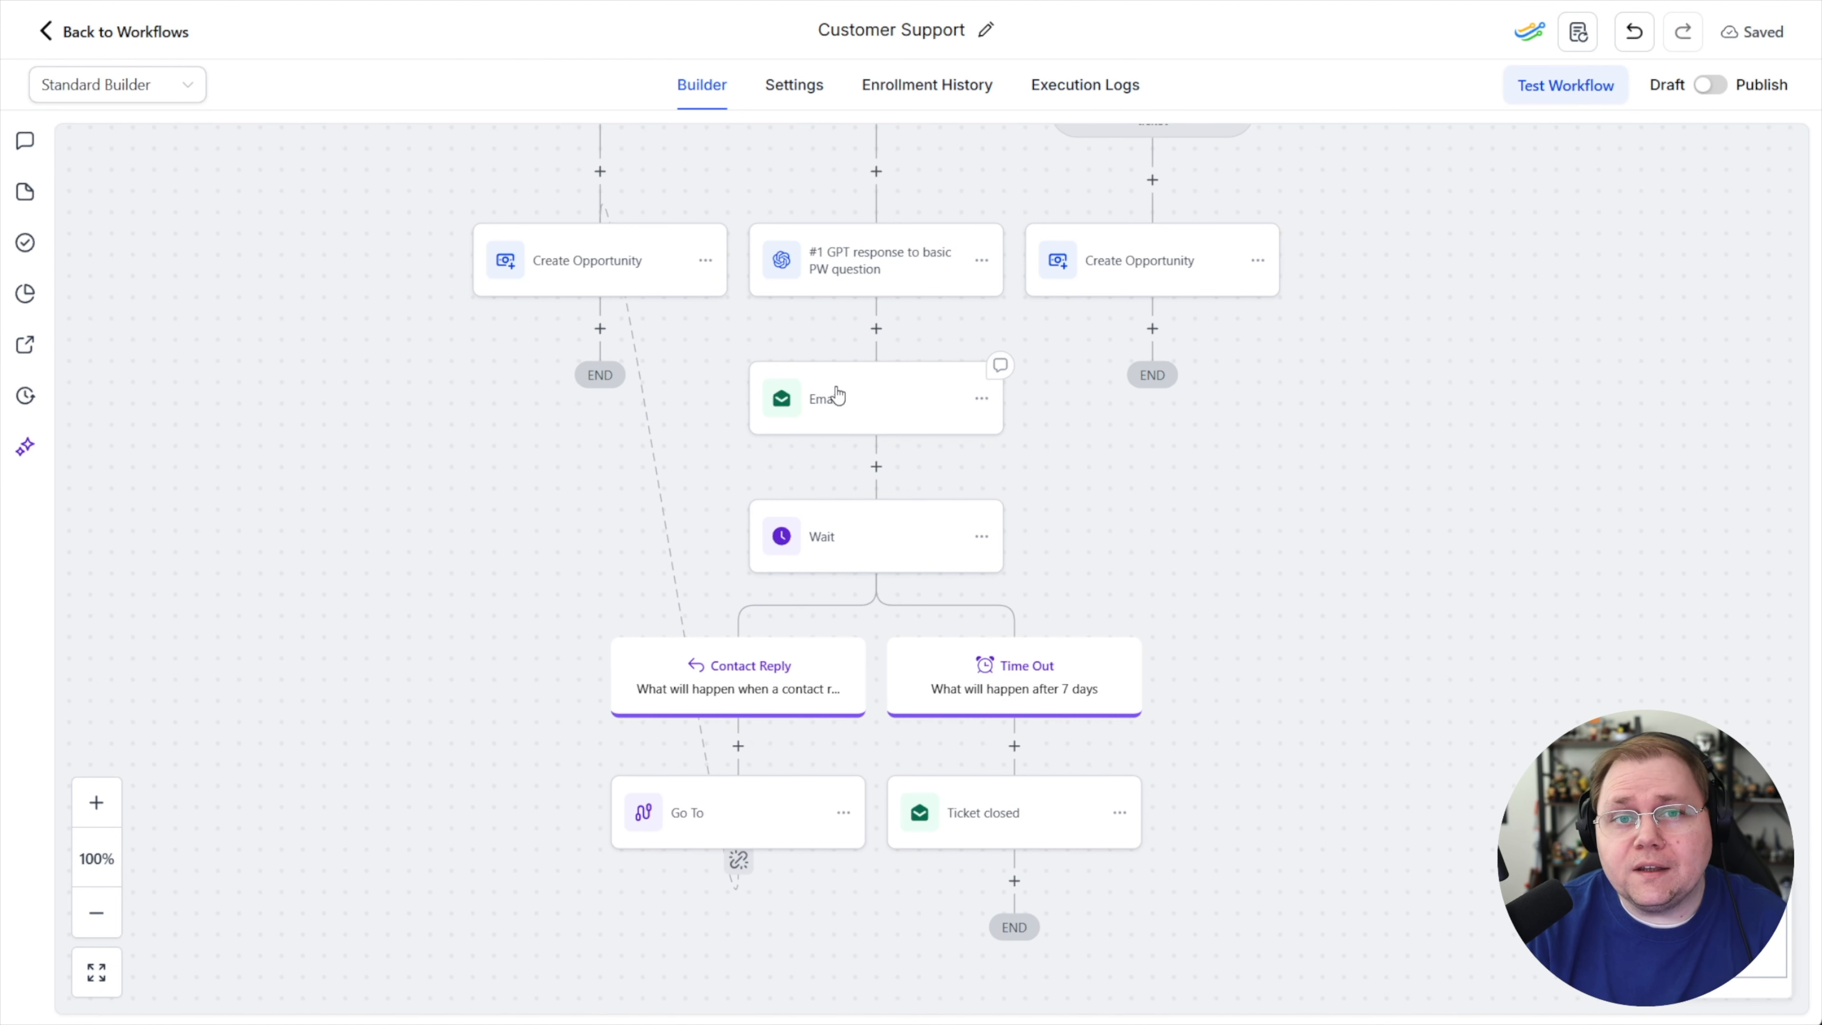
{"action": "scroll", "coordinate": [835, 393], "scroll_direction": "up", "scroll_amount": 9}
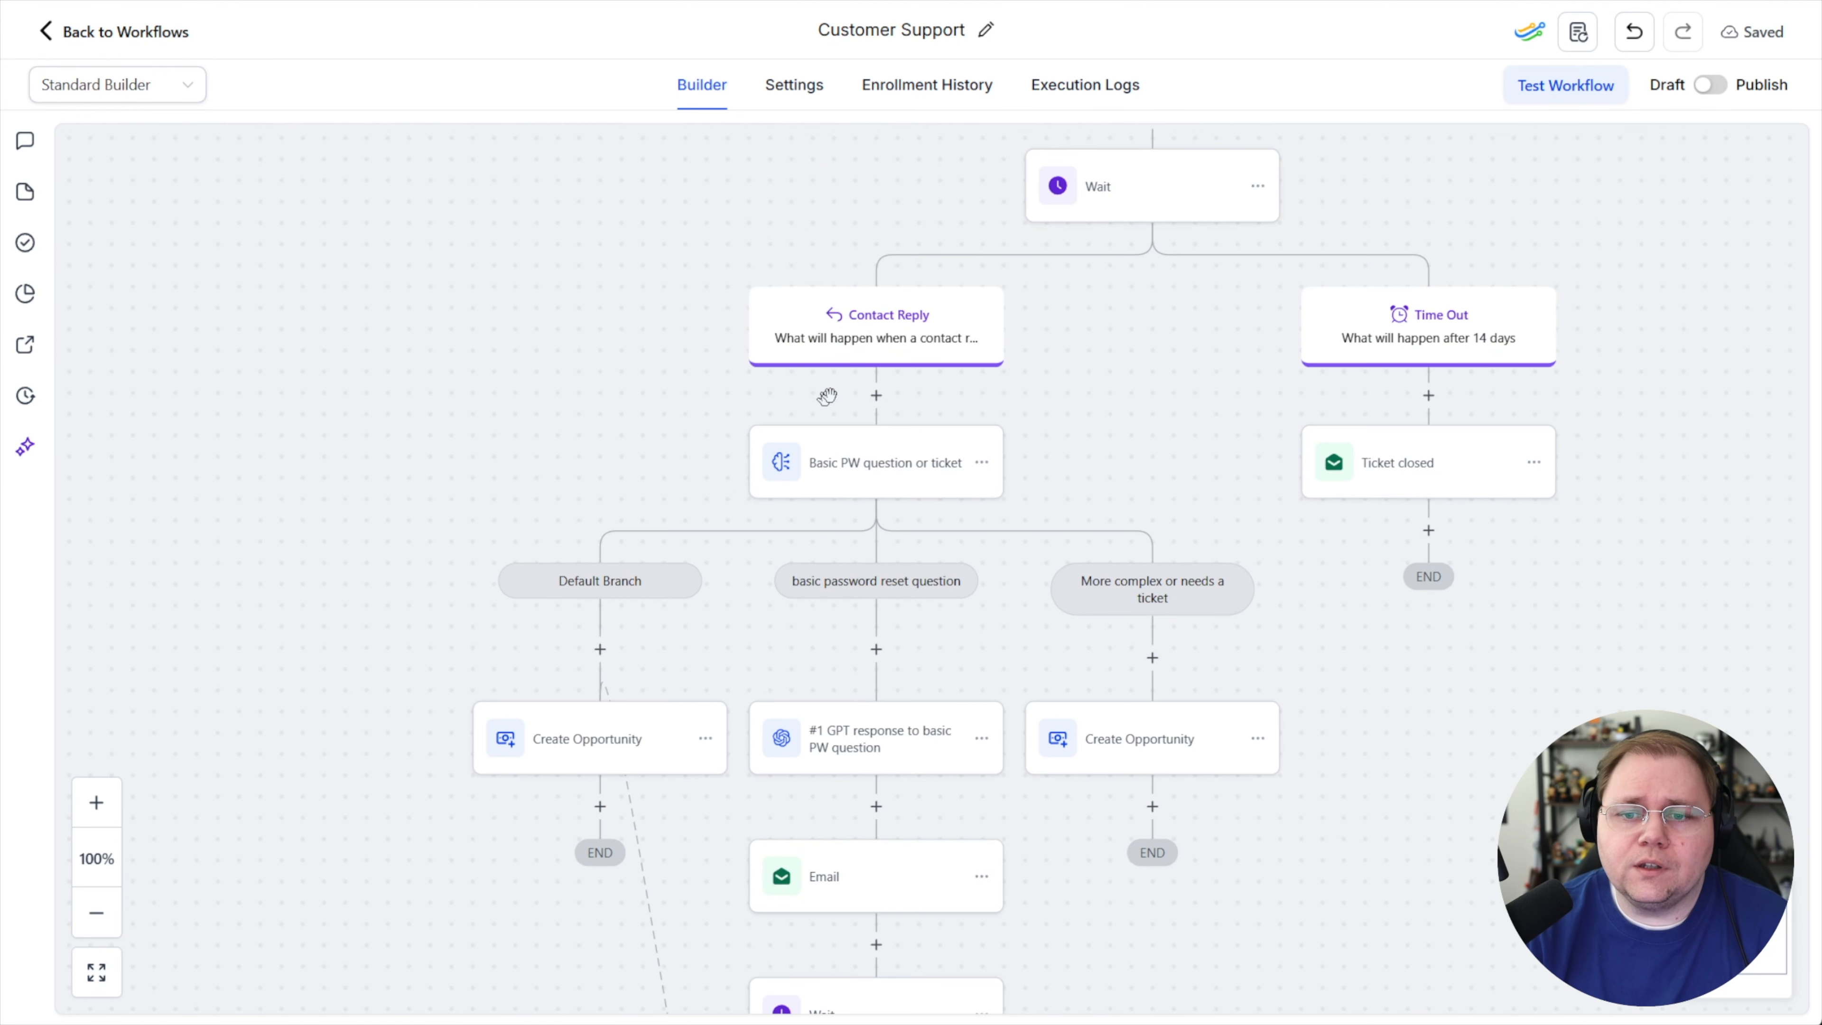
{"action": "scroll", "coordinate": [1229, 310], "scroll_direction": "up", "scroll_amount": 6}
{"action": "scroll", "coordinate": [800, 687], "scroll_direction": "down", "scroll_amount": 4}
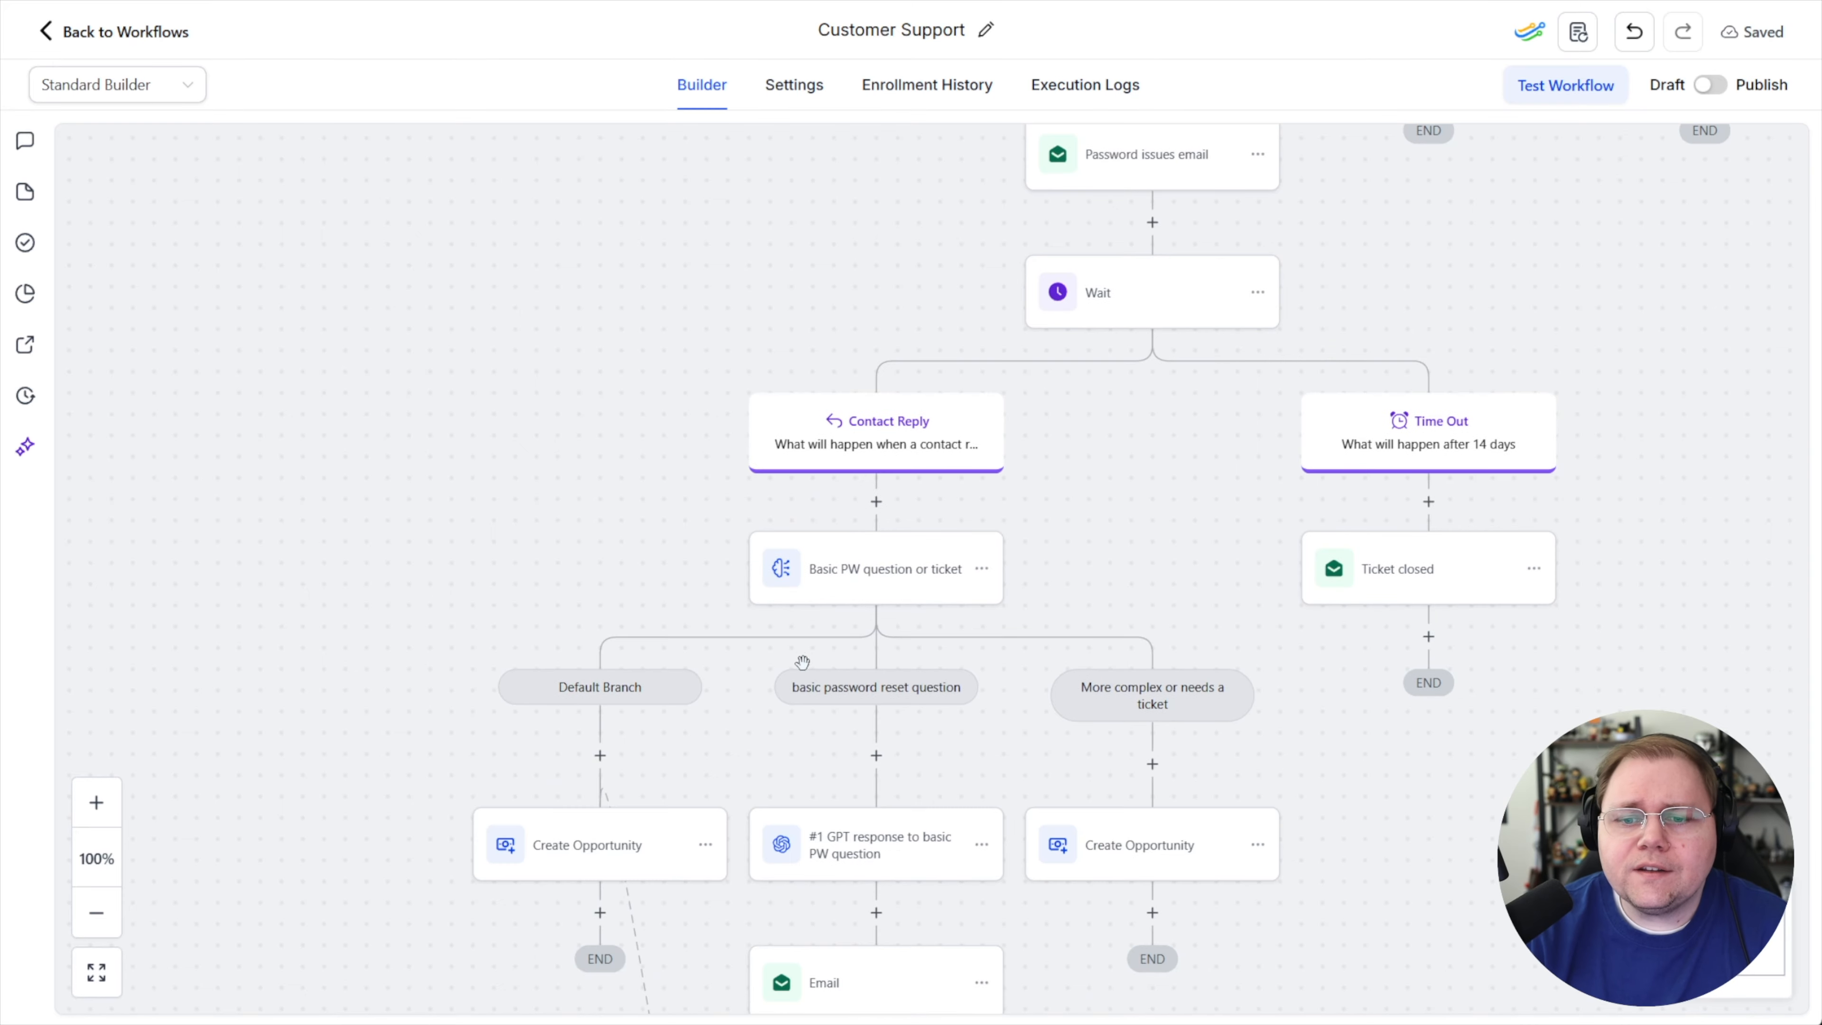
{"action": "scroll", "coordinate": [1260, 487], "scroll_direction": "up", "scroll_amount": 3}
Try to copy all actions from the Password issues email onward and paste them under the billing issues branch
{"action": "left_click_drag", "start_coordinate": [1436, 453], "coordinate": [943, 635]}
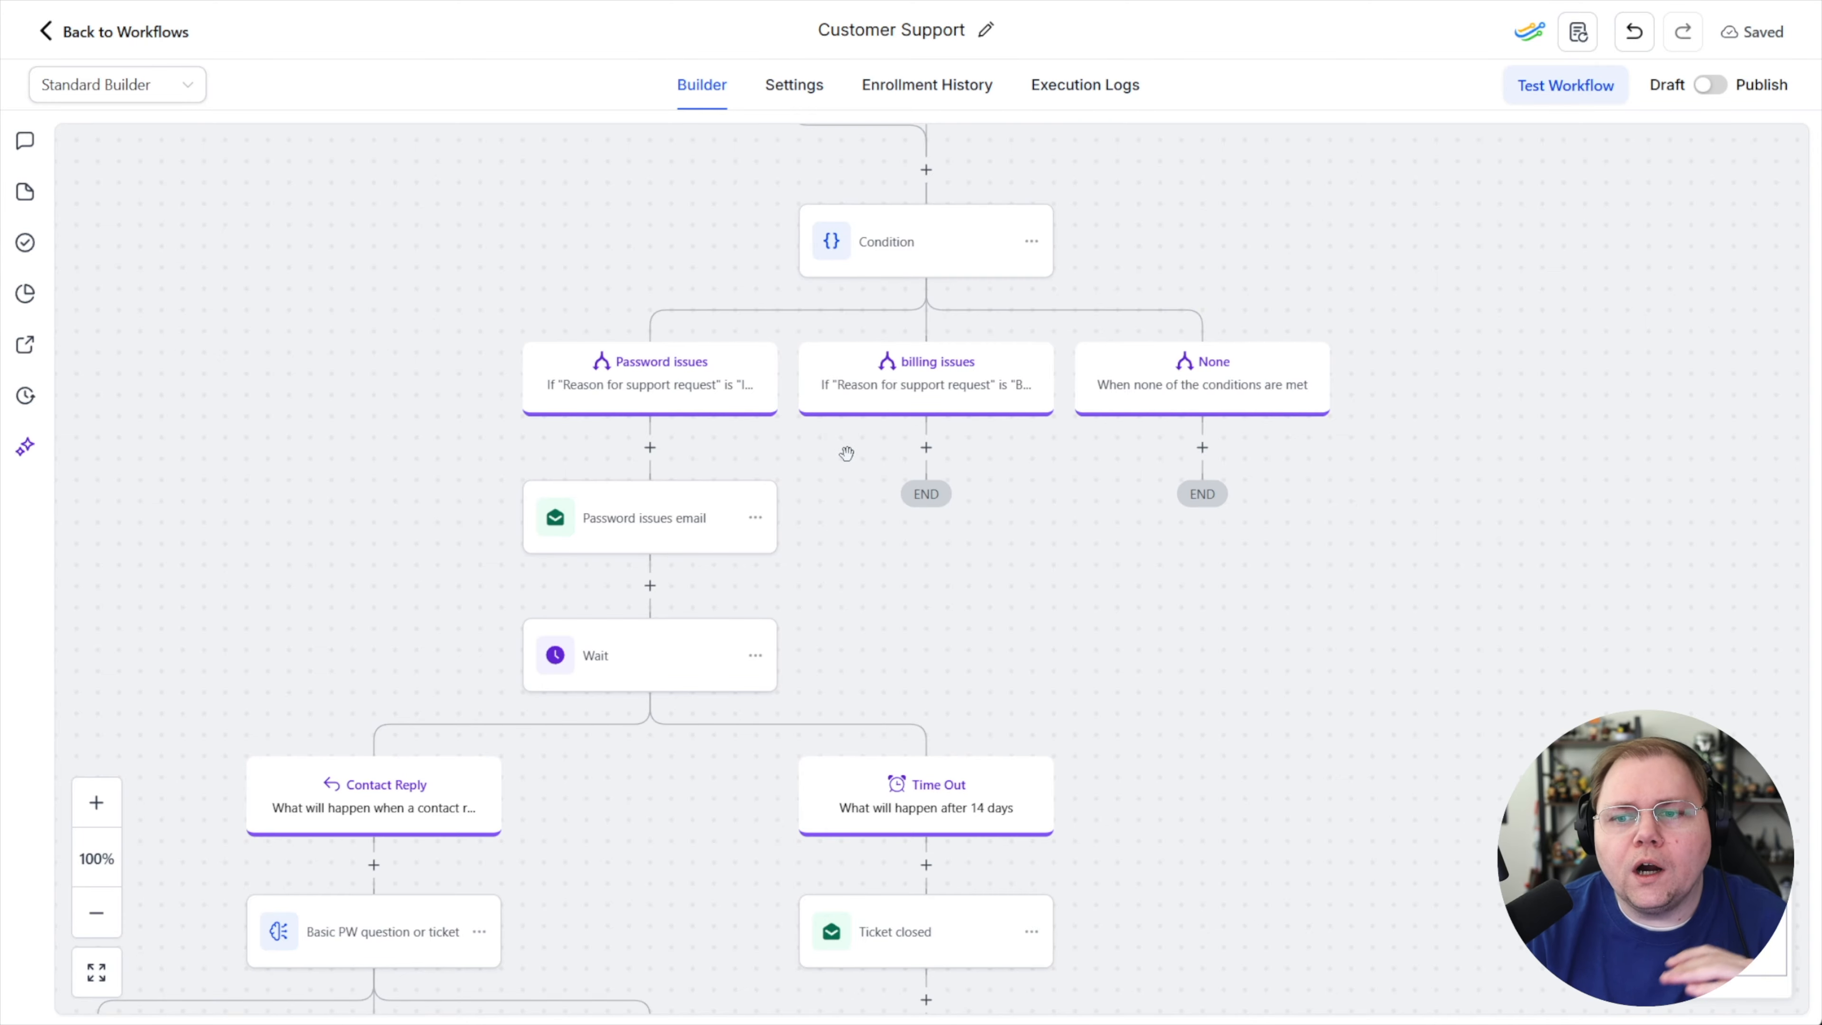
{"action": "mouse_move", "coordinate": [925, 458]}
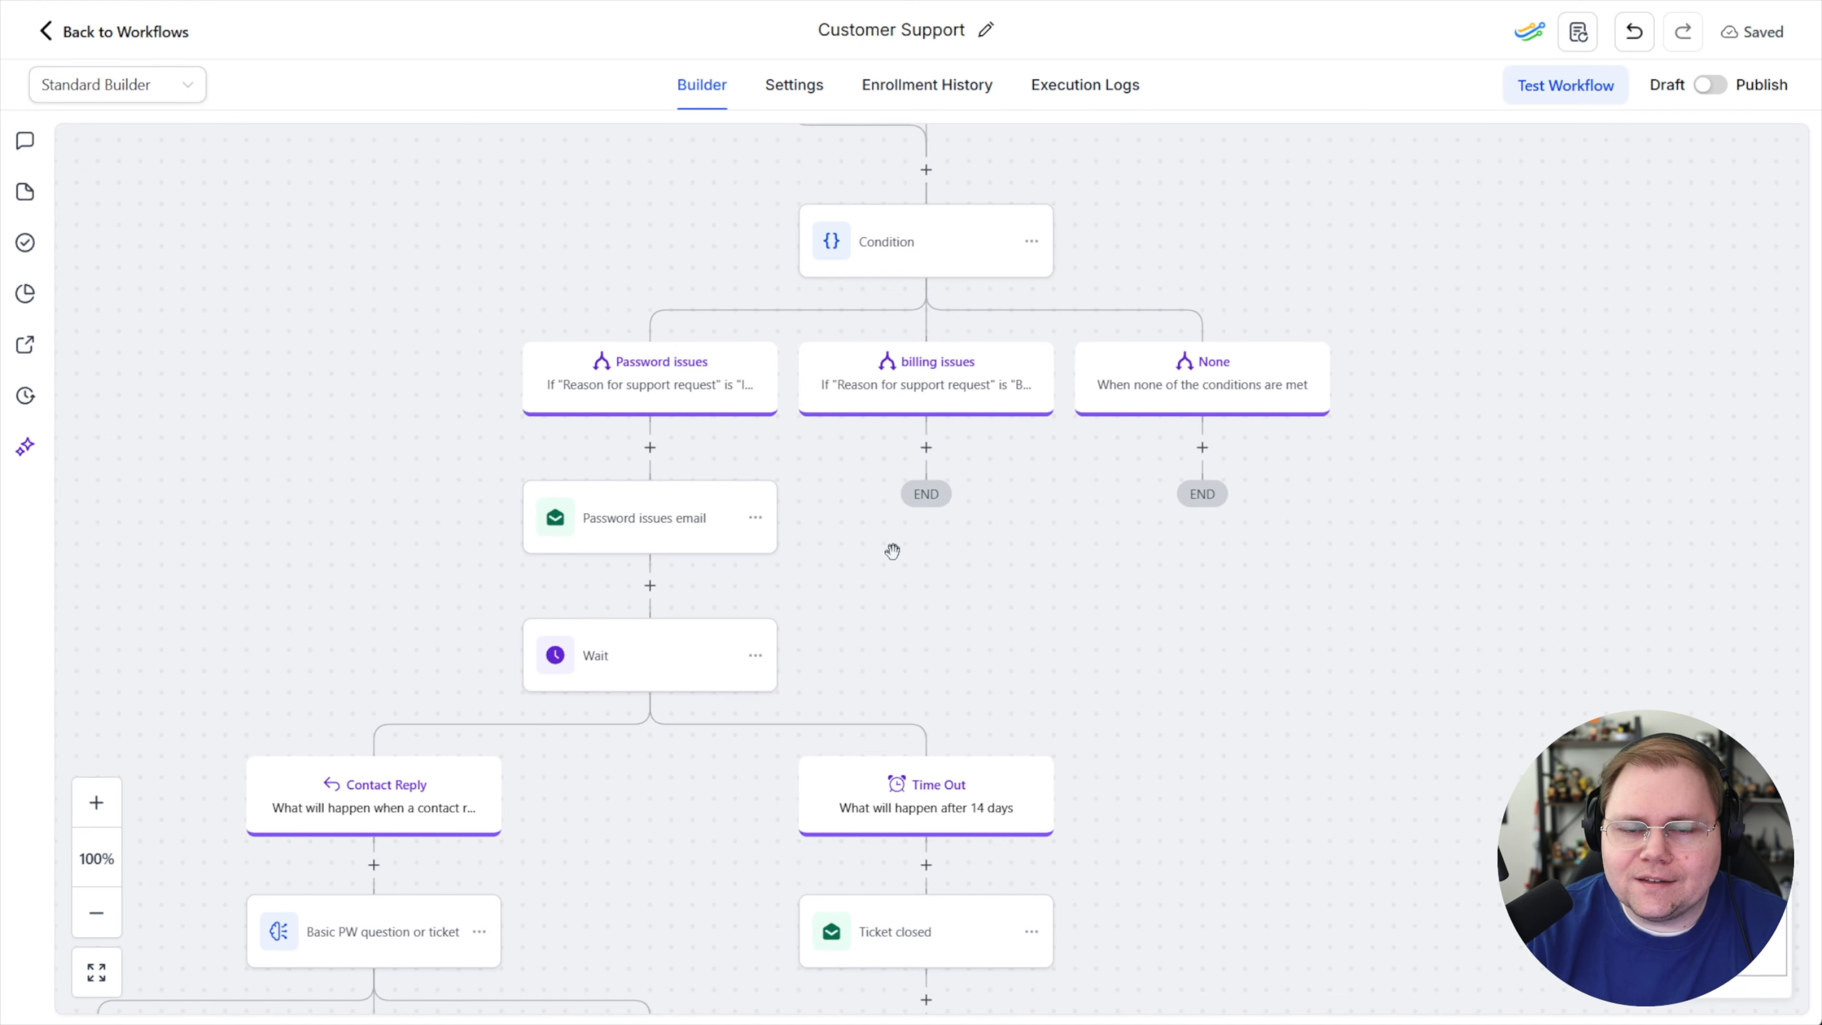
{"action": "scroll", "coordinate": [890, 554], "scroll_direction": "down", "scroll_amount": 4}
{"action": "scroll", "coordinate": [429, 544], "scroll_direction": "up", "scroll_amount": 4}
{"action": "mouse_move", "coordinate": [961, 482]}
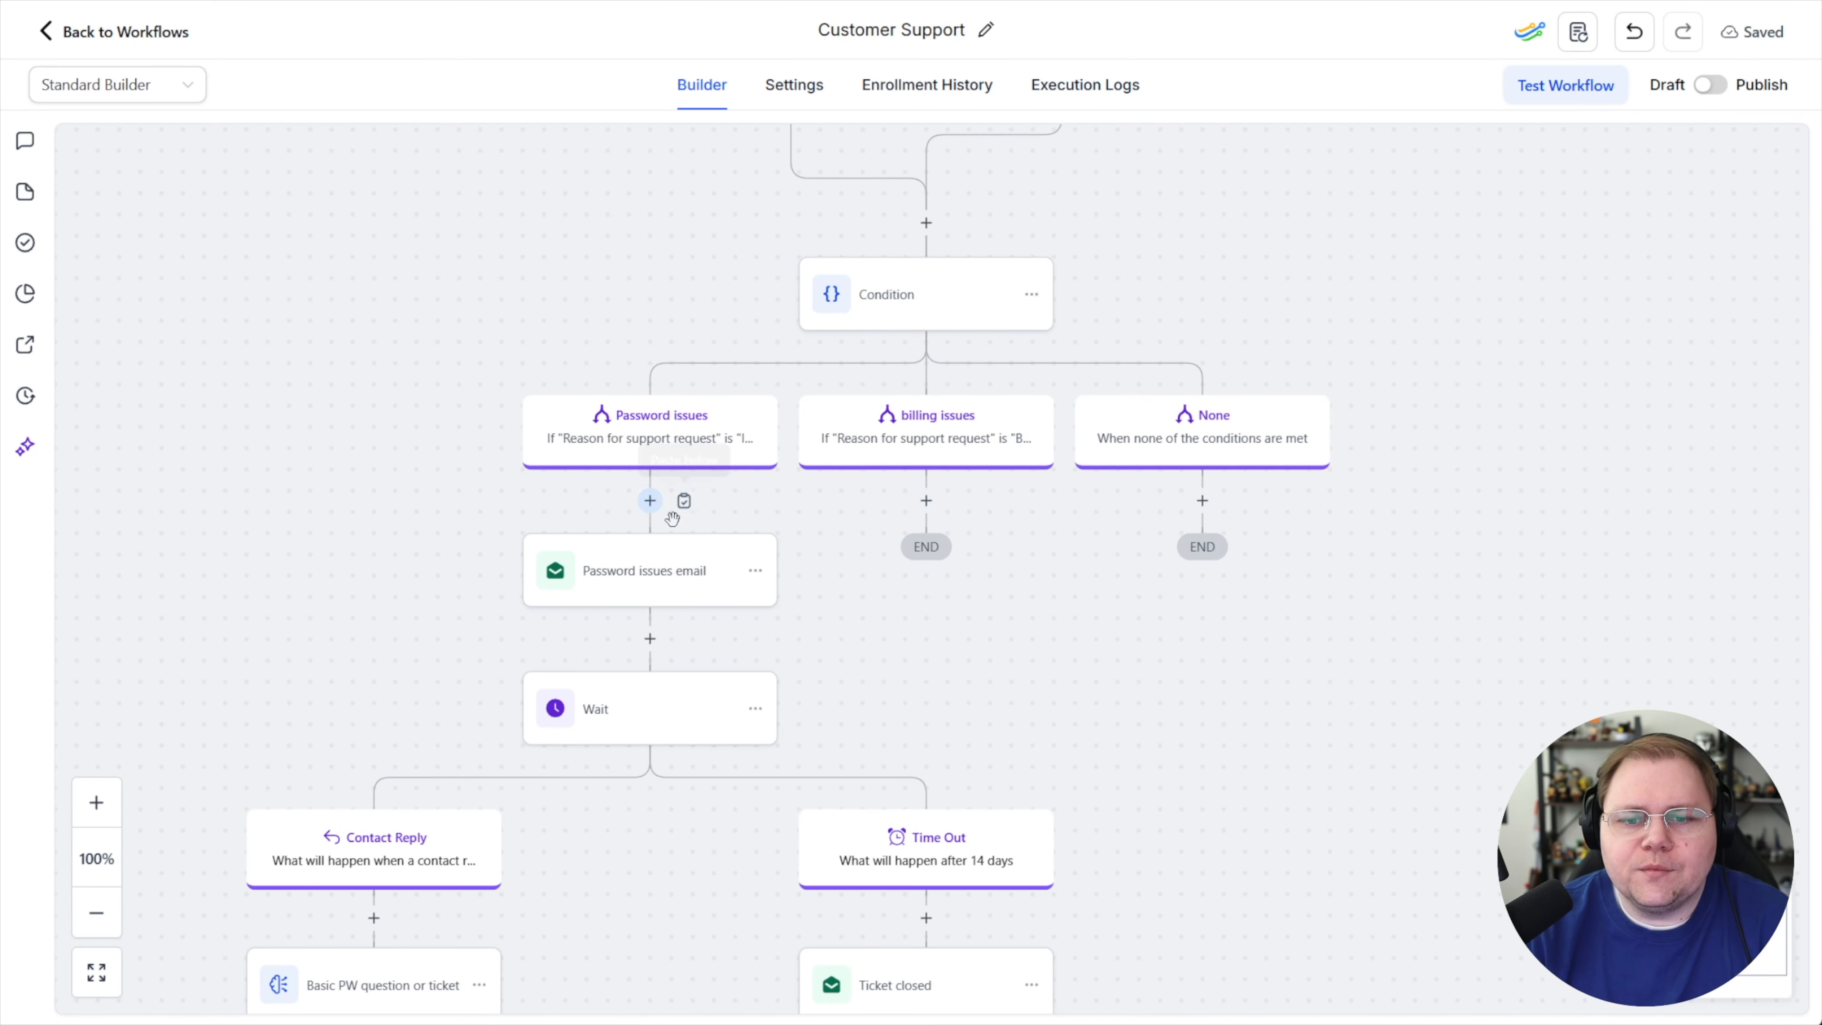
{"action": "left_click", "coordinate": [757, 578]}
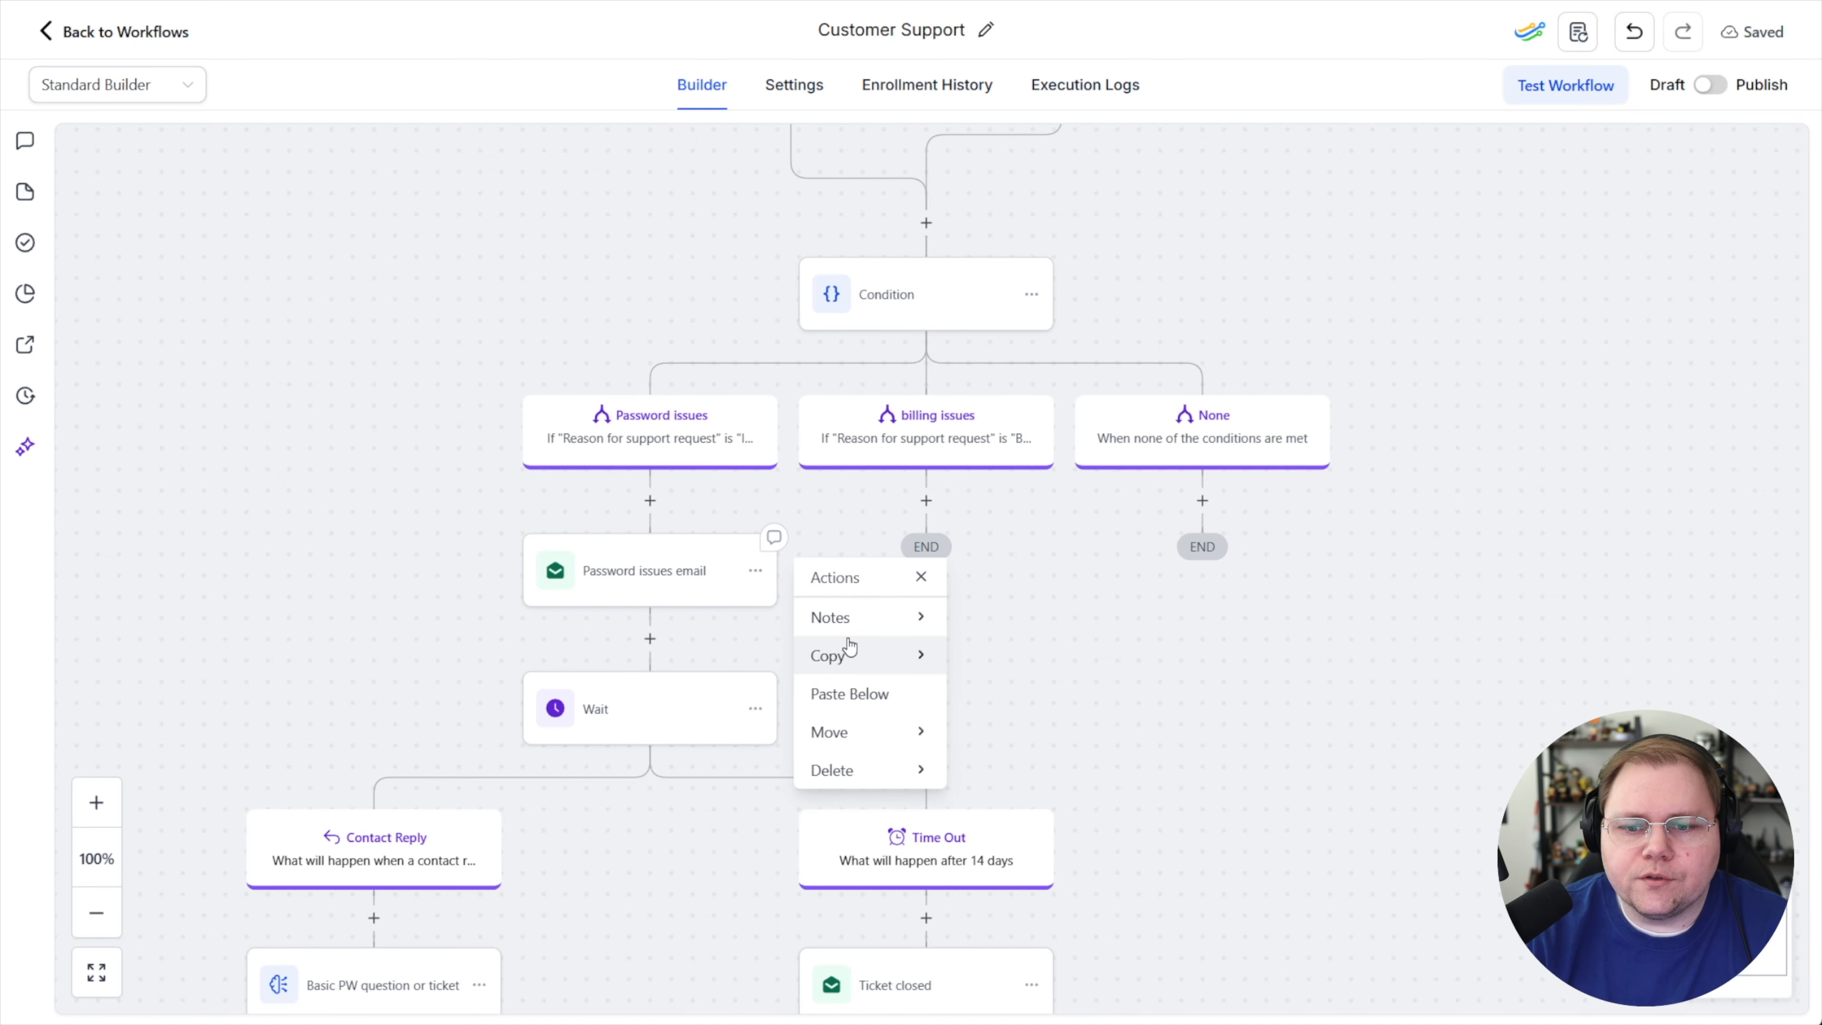
{"action": "mouse_move", "coordinate": [895, 659]}
{"action": "left_click", "coordinate": [1063, 664]}
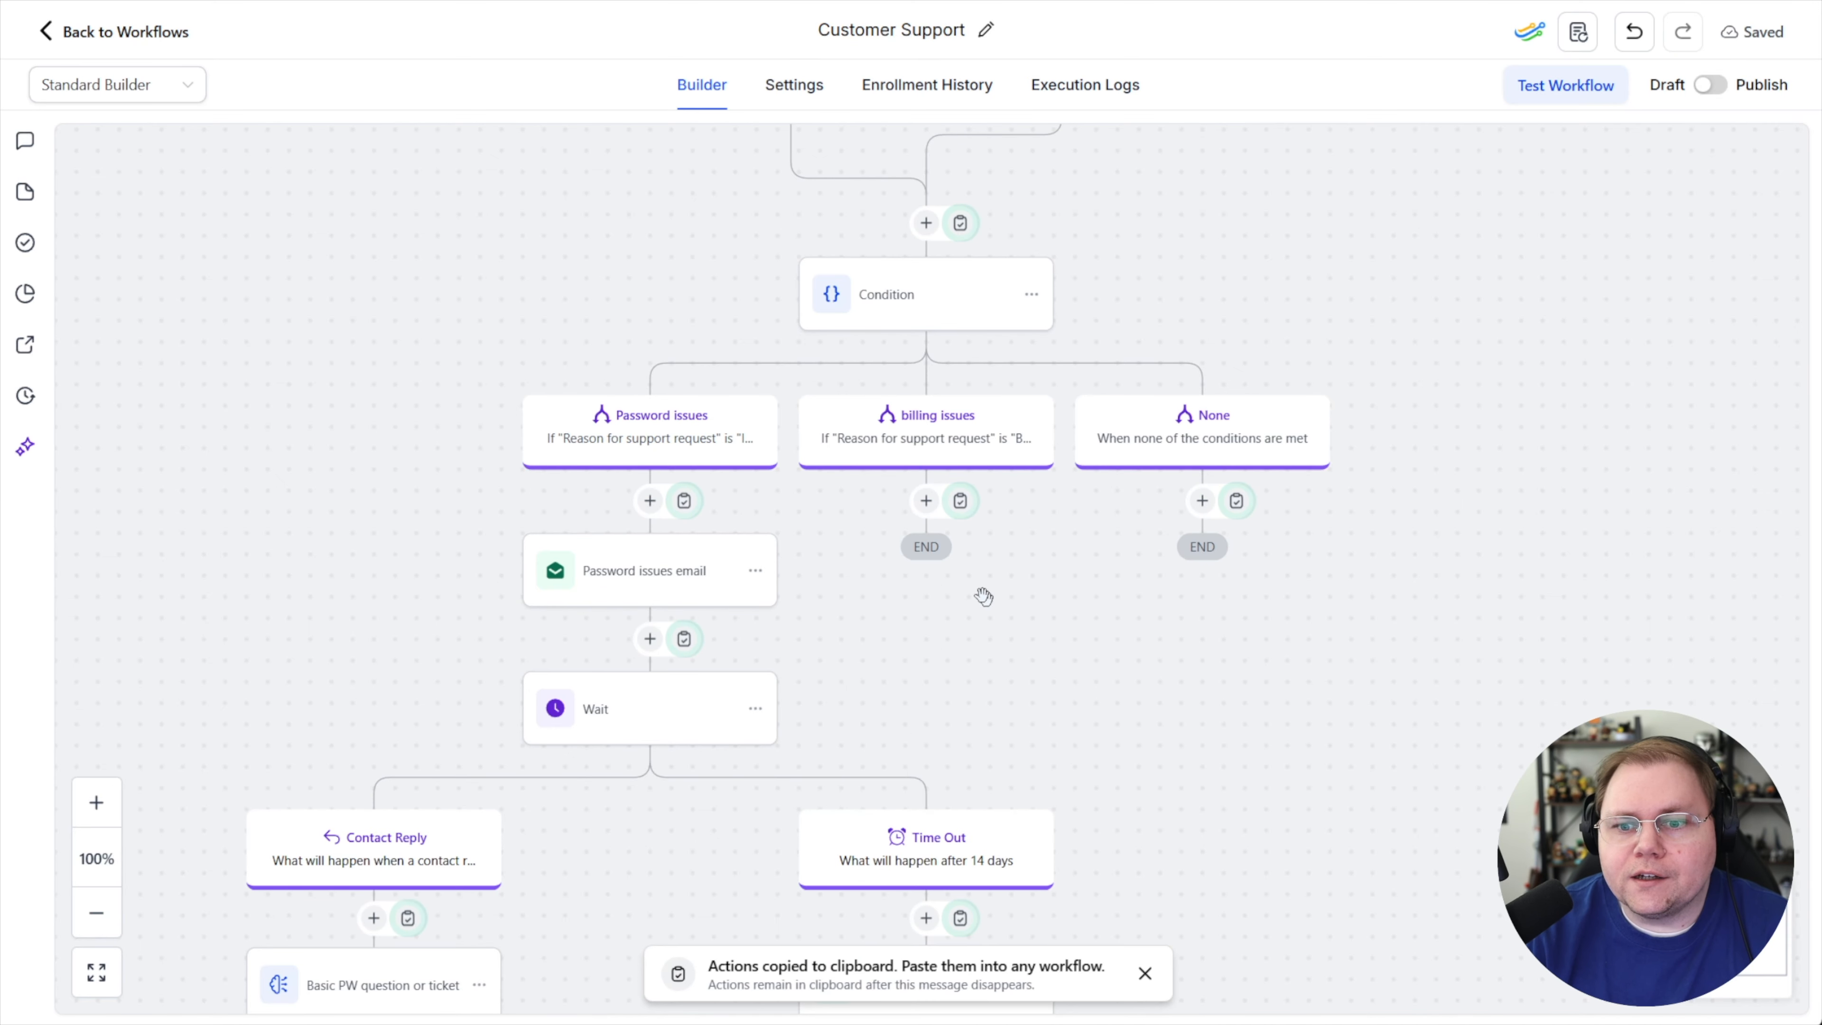
{"action": "left_click", "coordinate": [960, 500]}
{"action": "scroll", "coordinate": [984, 391], "scroll_direction": "up", "scroll_amount": 4}
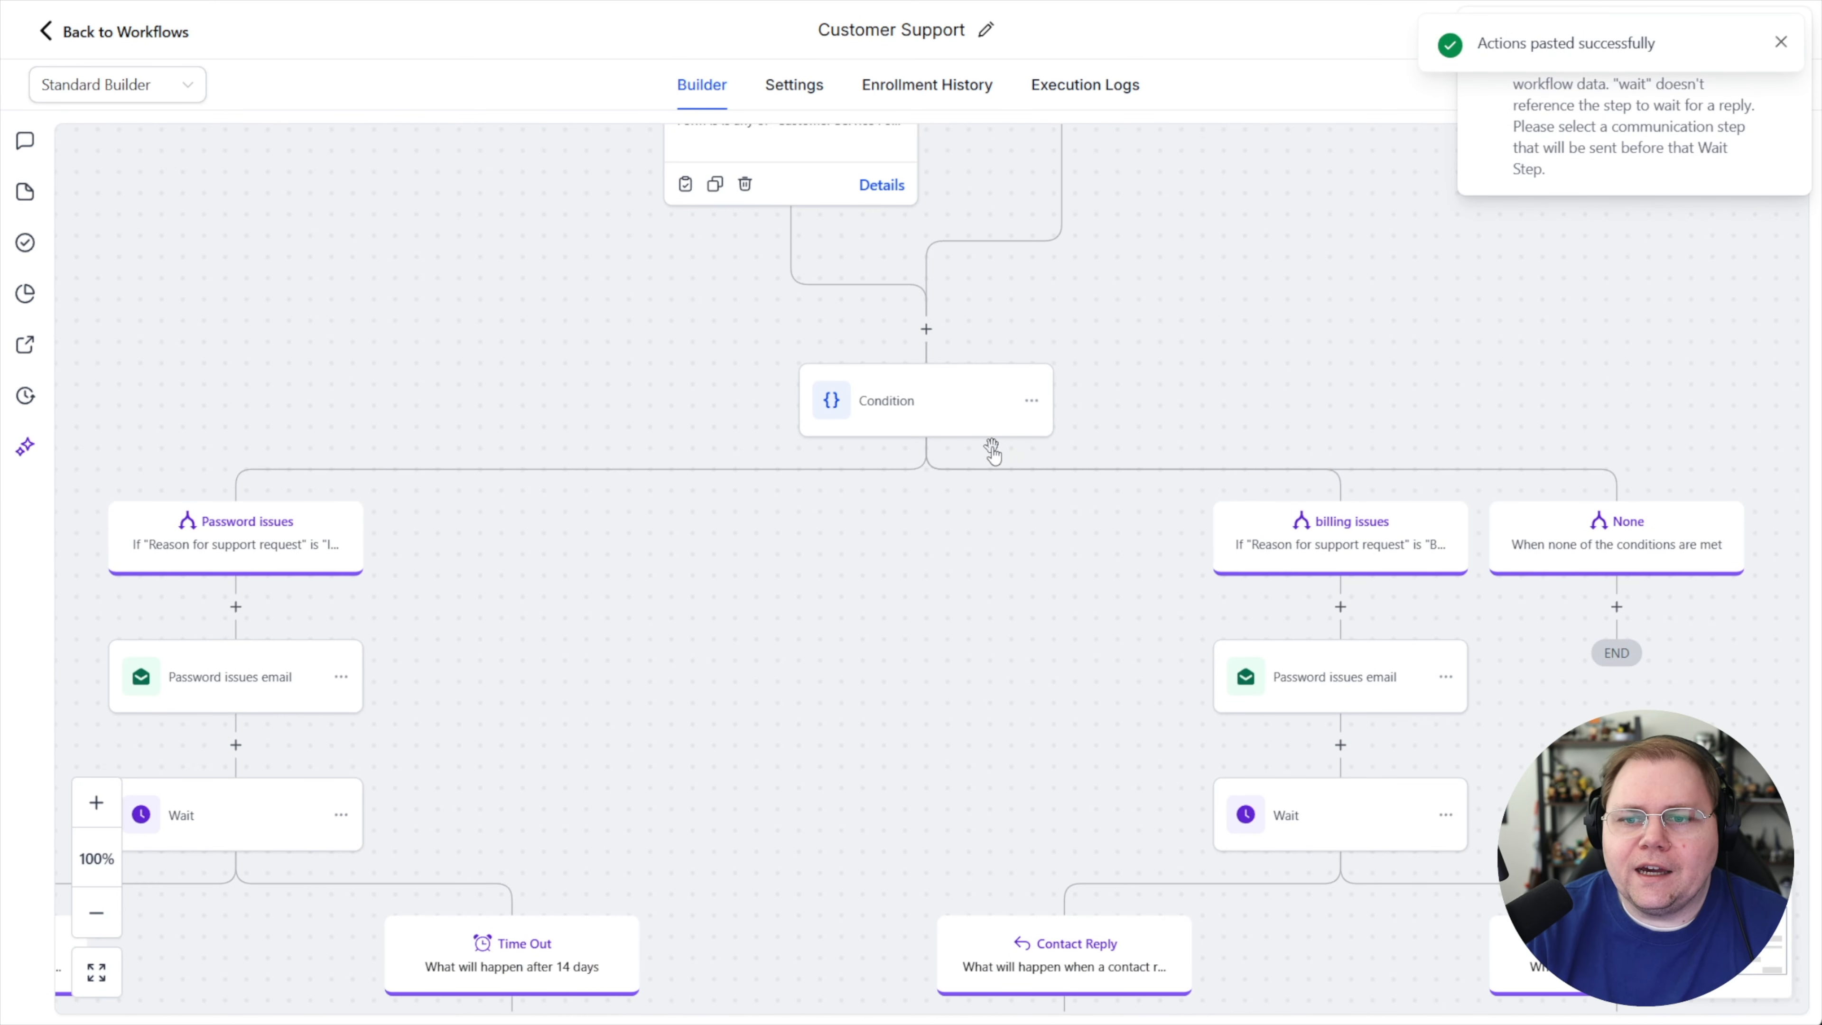
{"action": "scroll", "coordinate": [1227, 459], "scroll_direction": "down", "scroll_amount": 7}
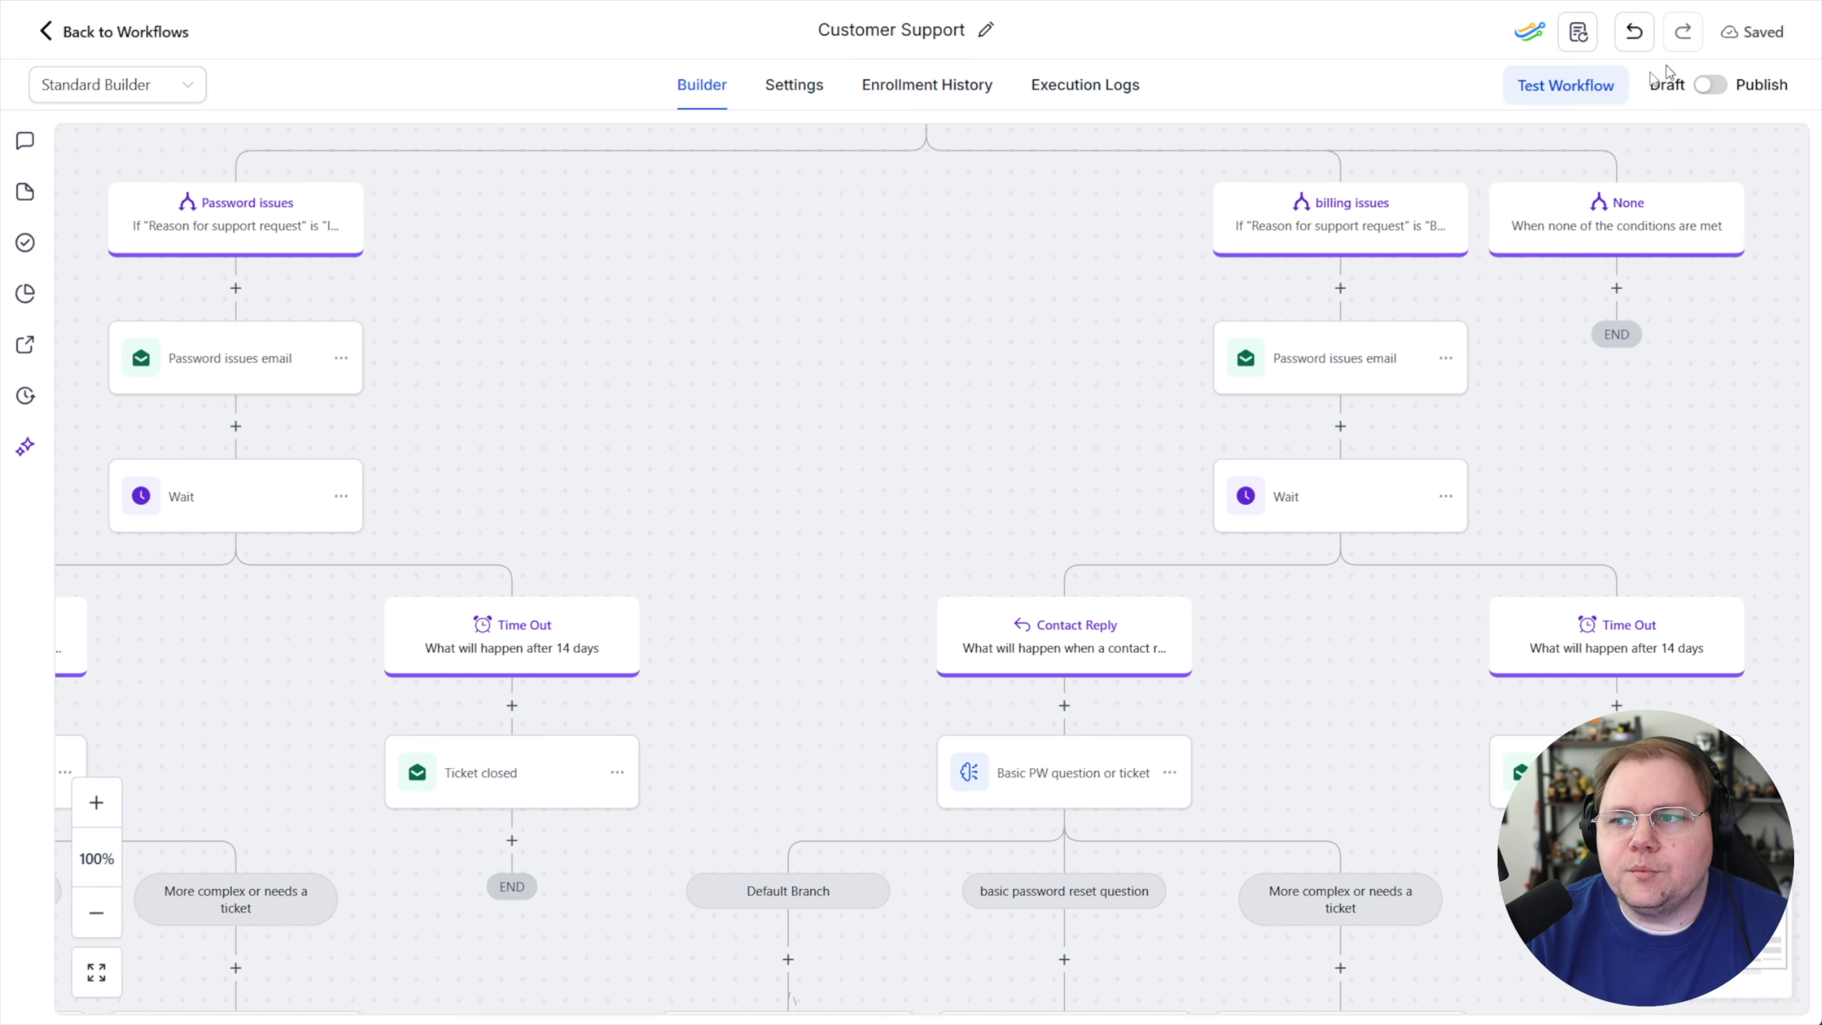
Copy the ticket branch's Create Opportunity action and paste it under the None condition branch
{"action": "left_click_drag", "start_coordinate": [981, 296], "coordinate": [481, 422]}
{"action": "left_click_drag", "start_coordinate": [1535, 333], "coordinate": [1387, 379]}
{"action": "left_click_drag", "start_coordinate": [609, 248], "coordinate": [933, 501]}
{"action": "left_click_drag", "start_coordinate": [1403, 517], "coordinate": [984, 476]}
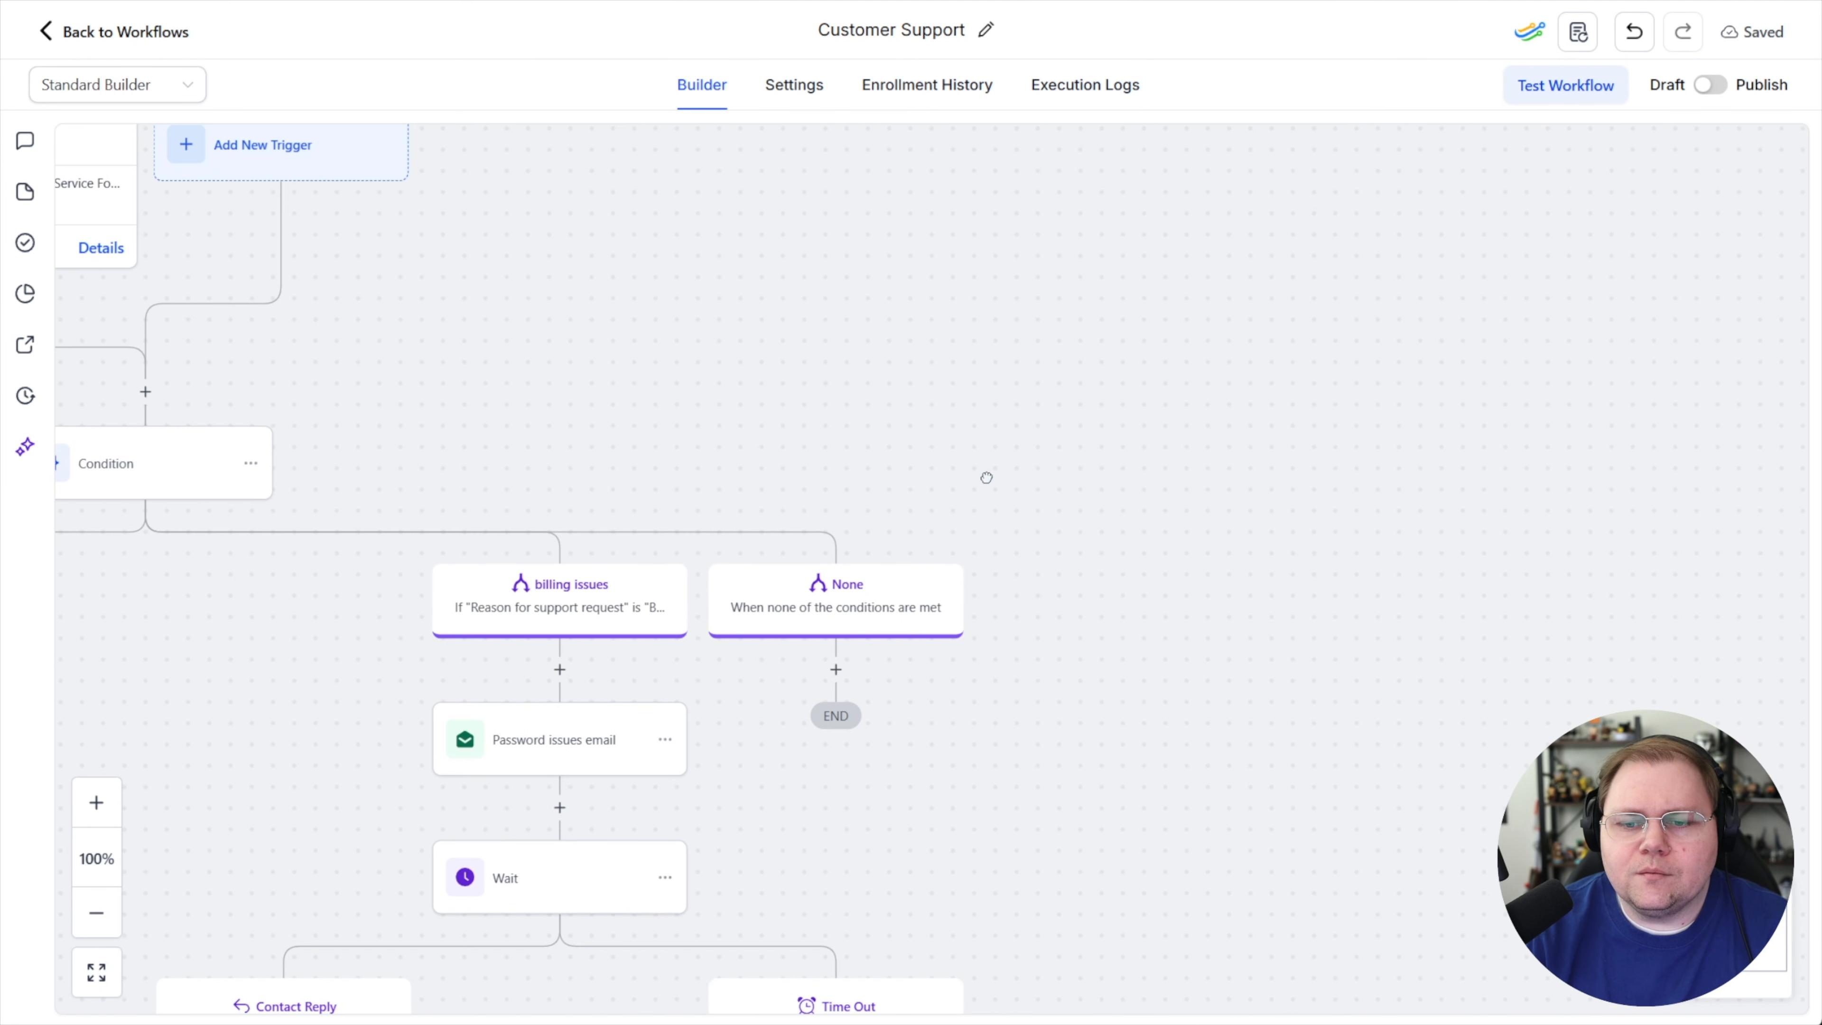
{"action": "left_click", "coordinate": [835, 669]}
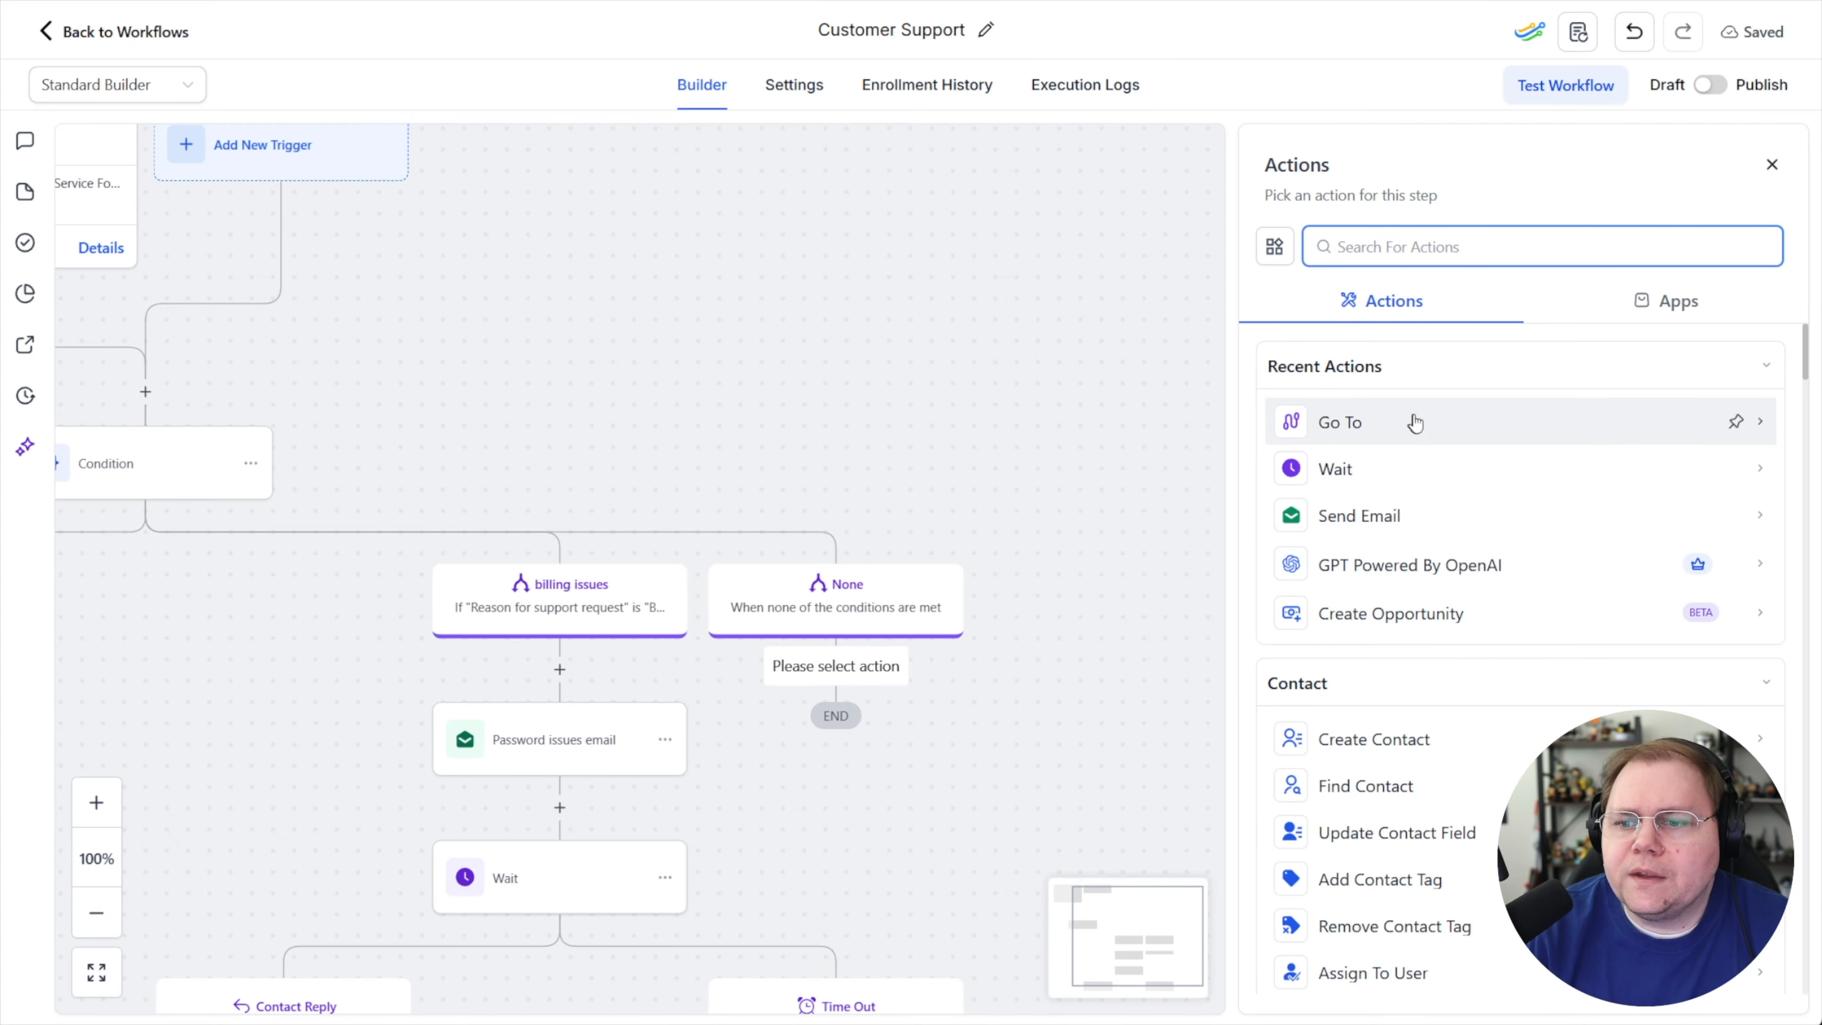
{"action": "scroll", "coordinate": [559, 402], "scroll_direction": "down", "scroll_amount": 8}
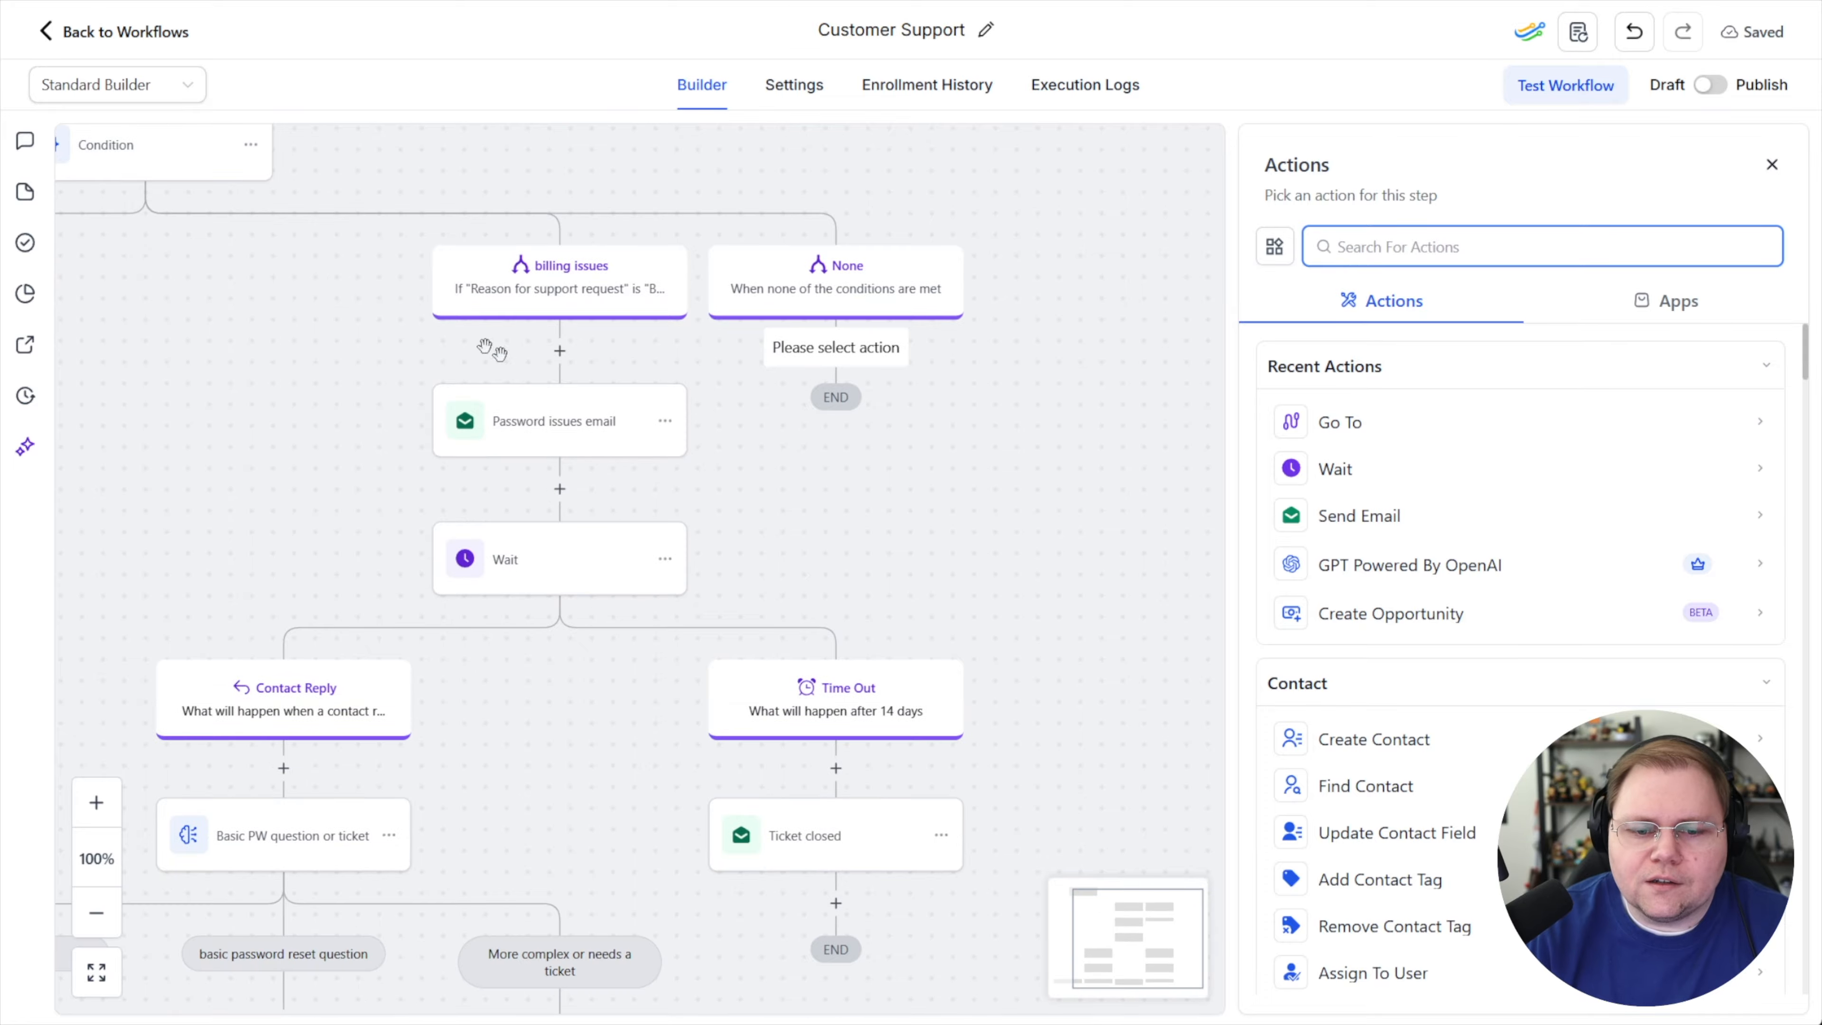
{"action": "scroll", "coordinate": [834, 613], "scroll_direction": "down", "scroll_amount": 2}
{"action": "left_click", "coordinate": [649, 760]}
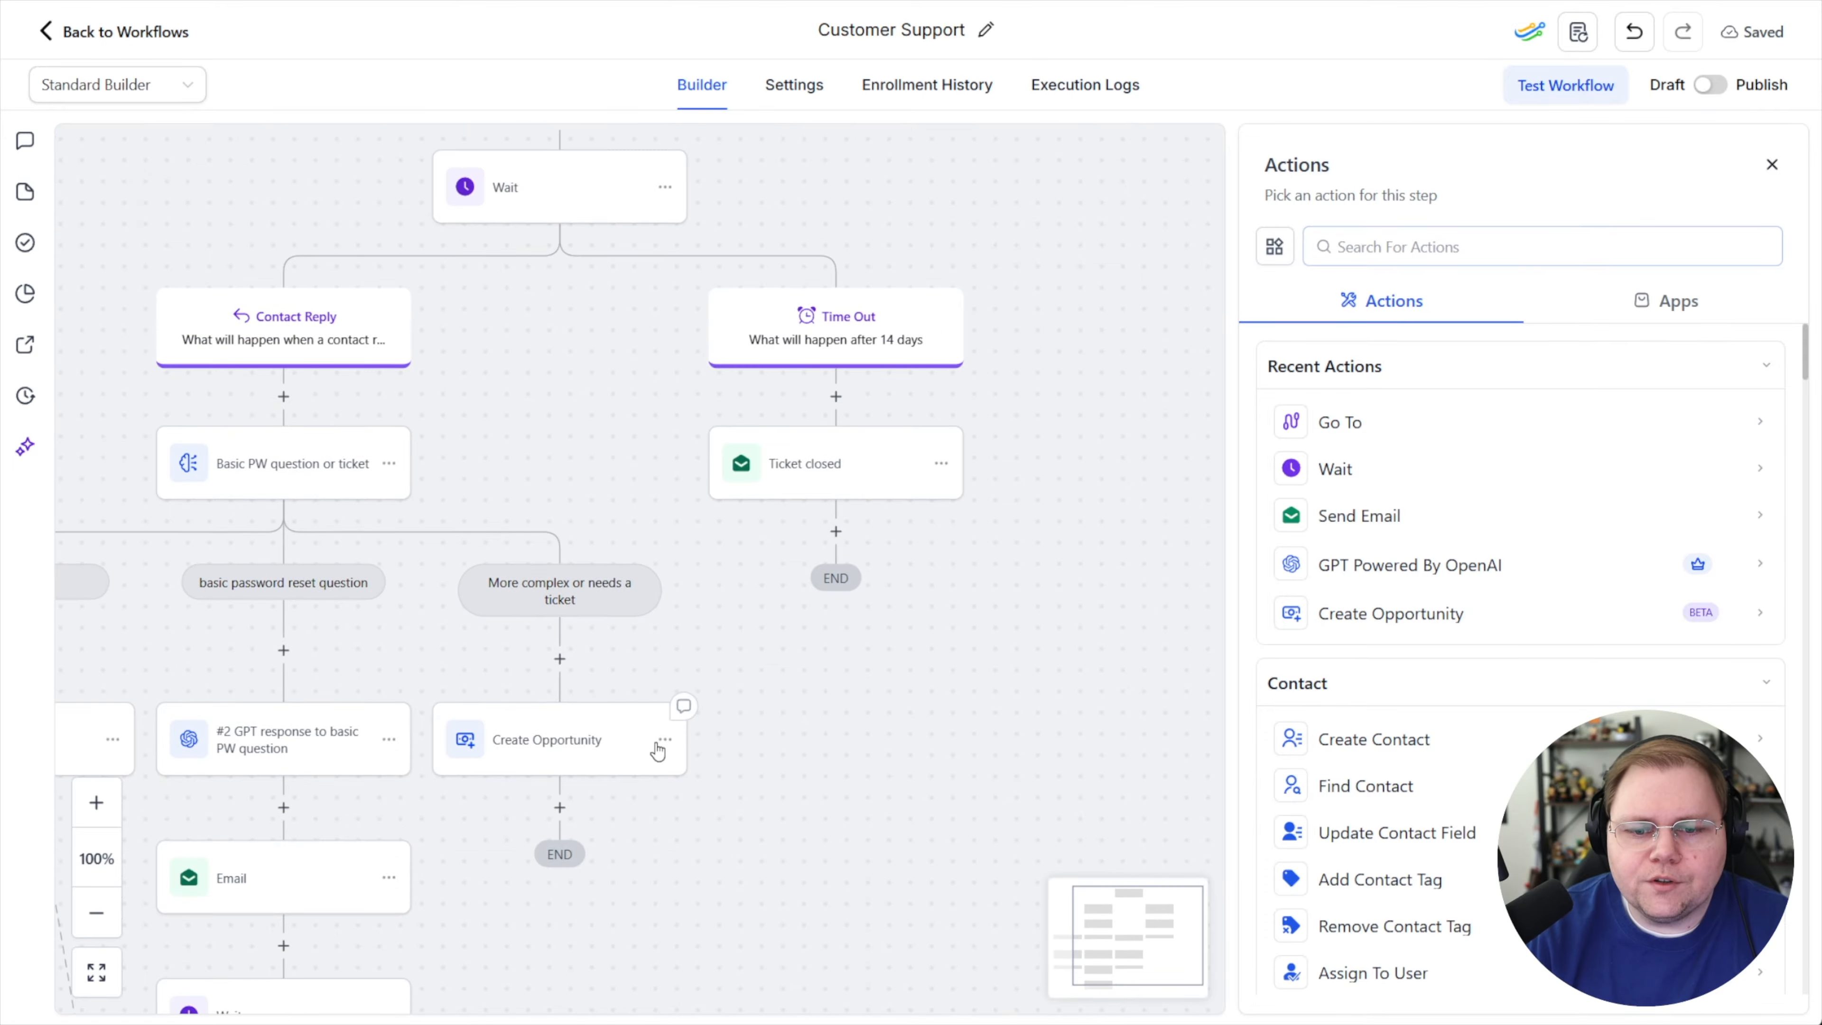
{"action": "left_click", "coordinate": [665, 739]}
{"action": "mouse_move", "coordinate": [788, 830]}
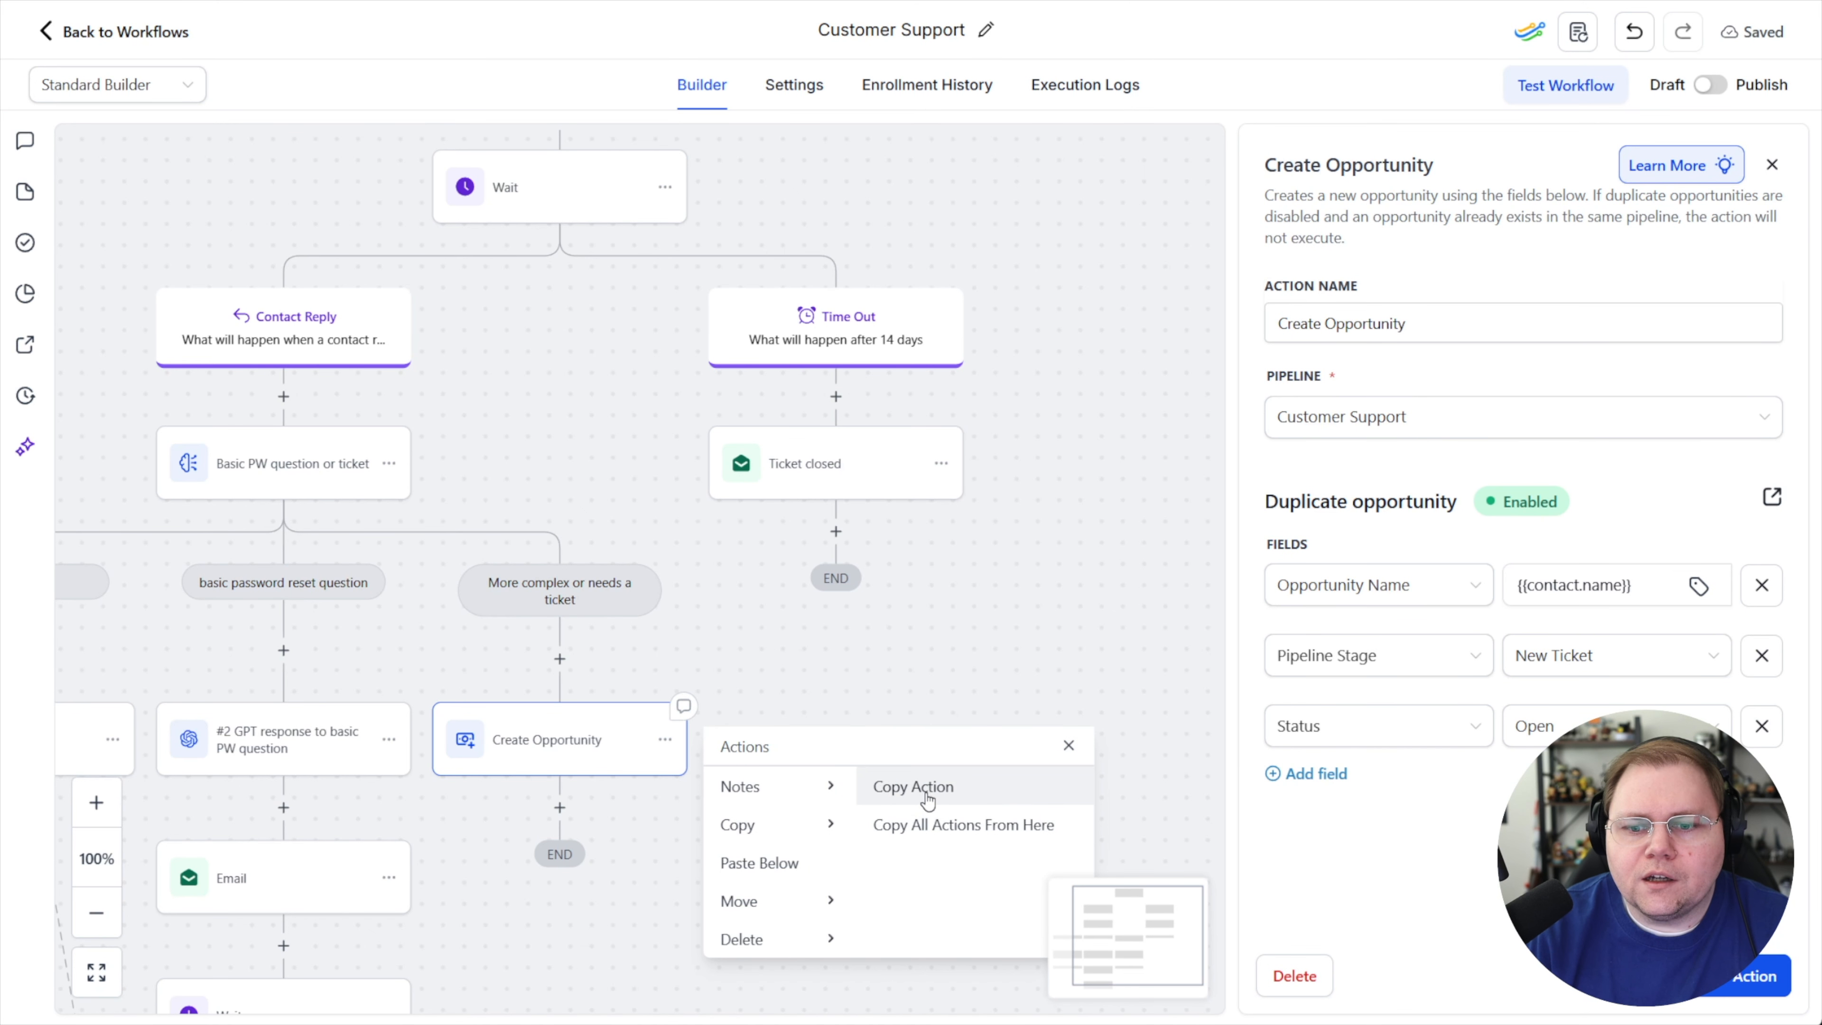
{"action": "left_click", "coordinate": [922, 788]}
{"action": "scroll", "coordinate": [899, 602], "scroll_direction": "up", "scroll_amount": 5}
{"action": "left_click_drag", "start_coordinate": [1327, 430], "coordinate": [1542, 22]}
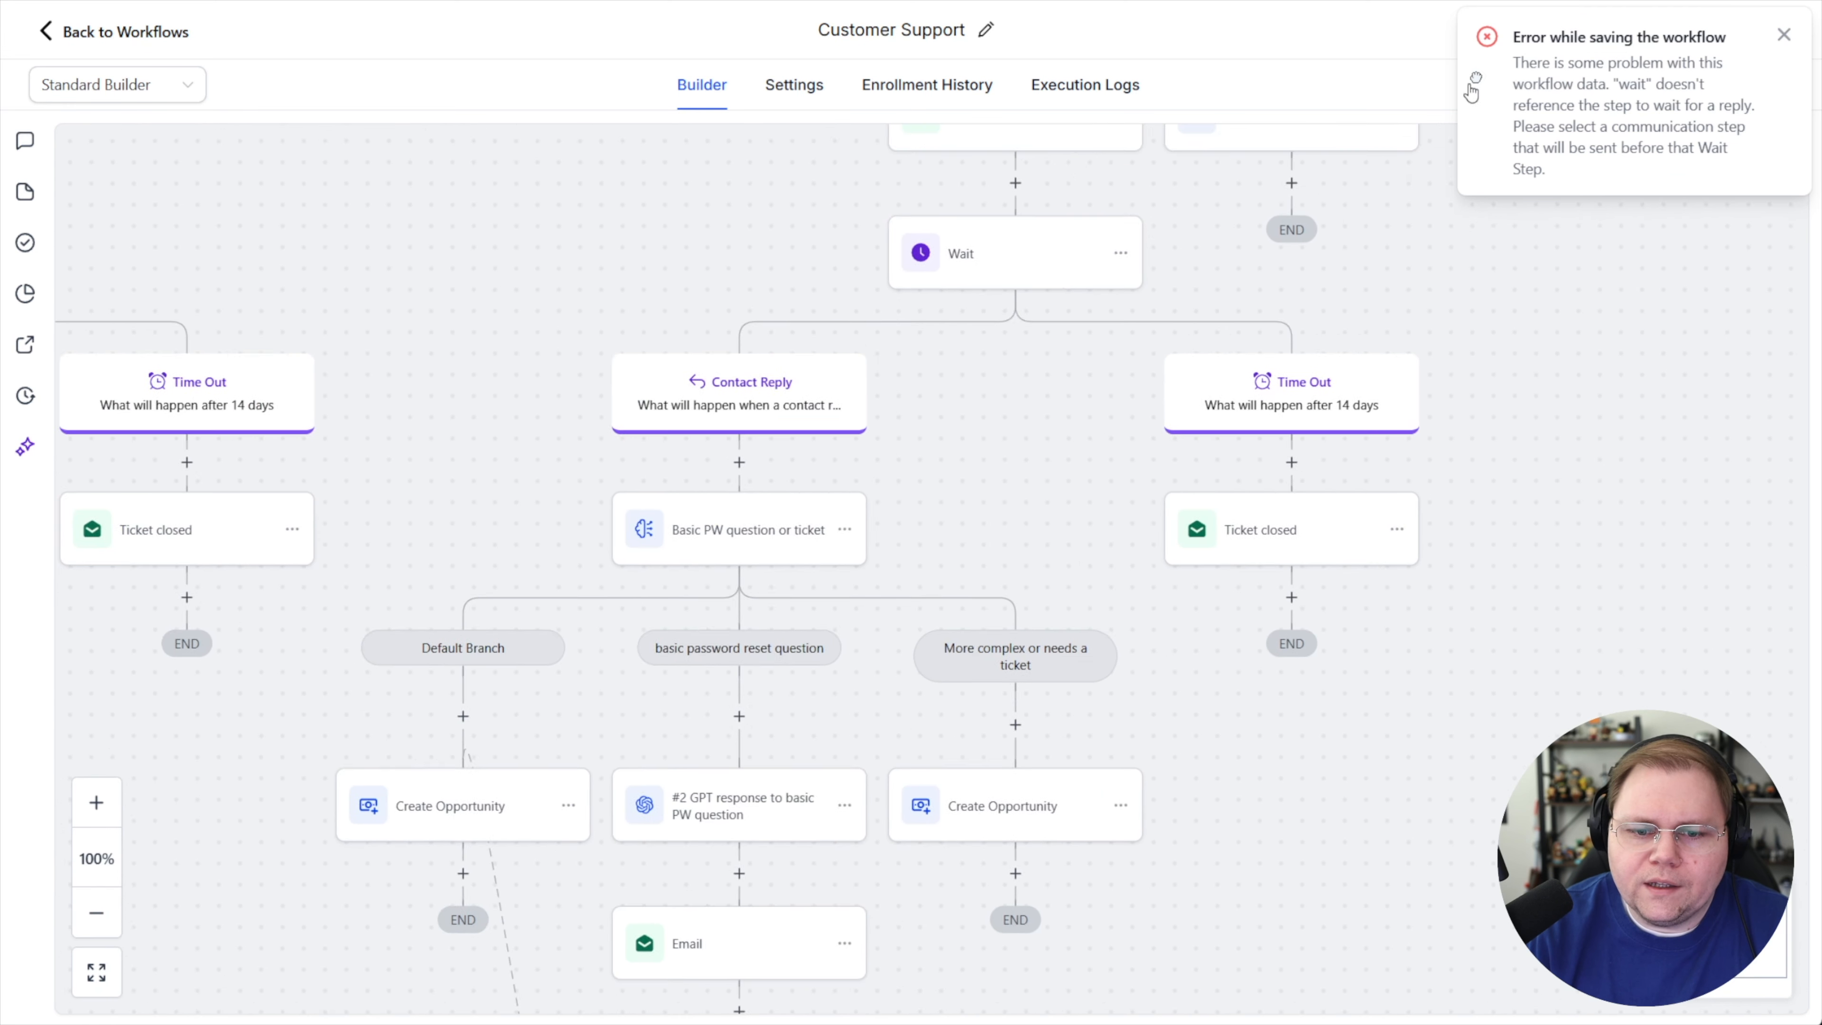
{"action": "left_click_drag", "start_coordinate": [1061, 883], "coordinate": [1143, 490]}
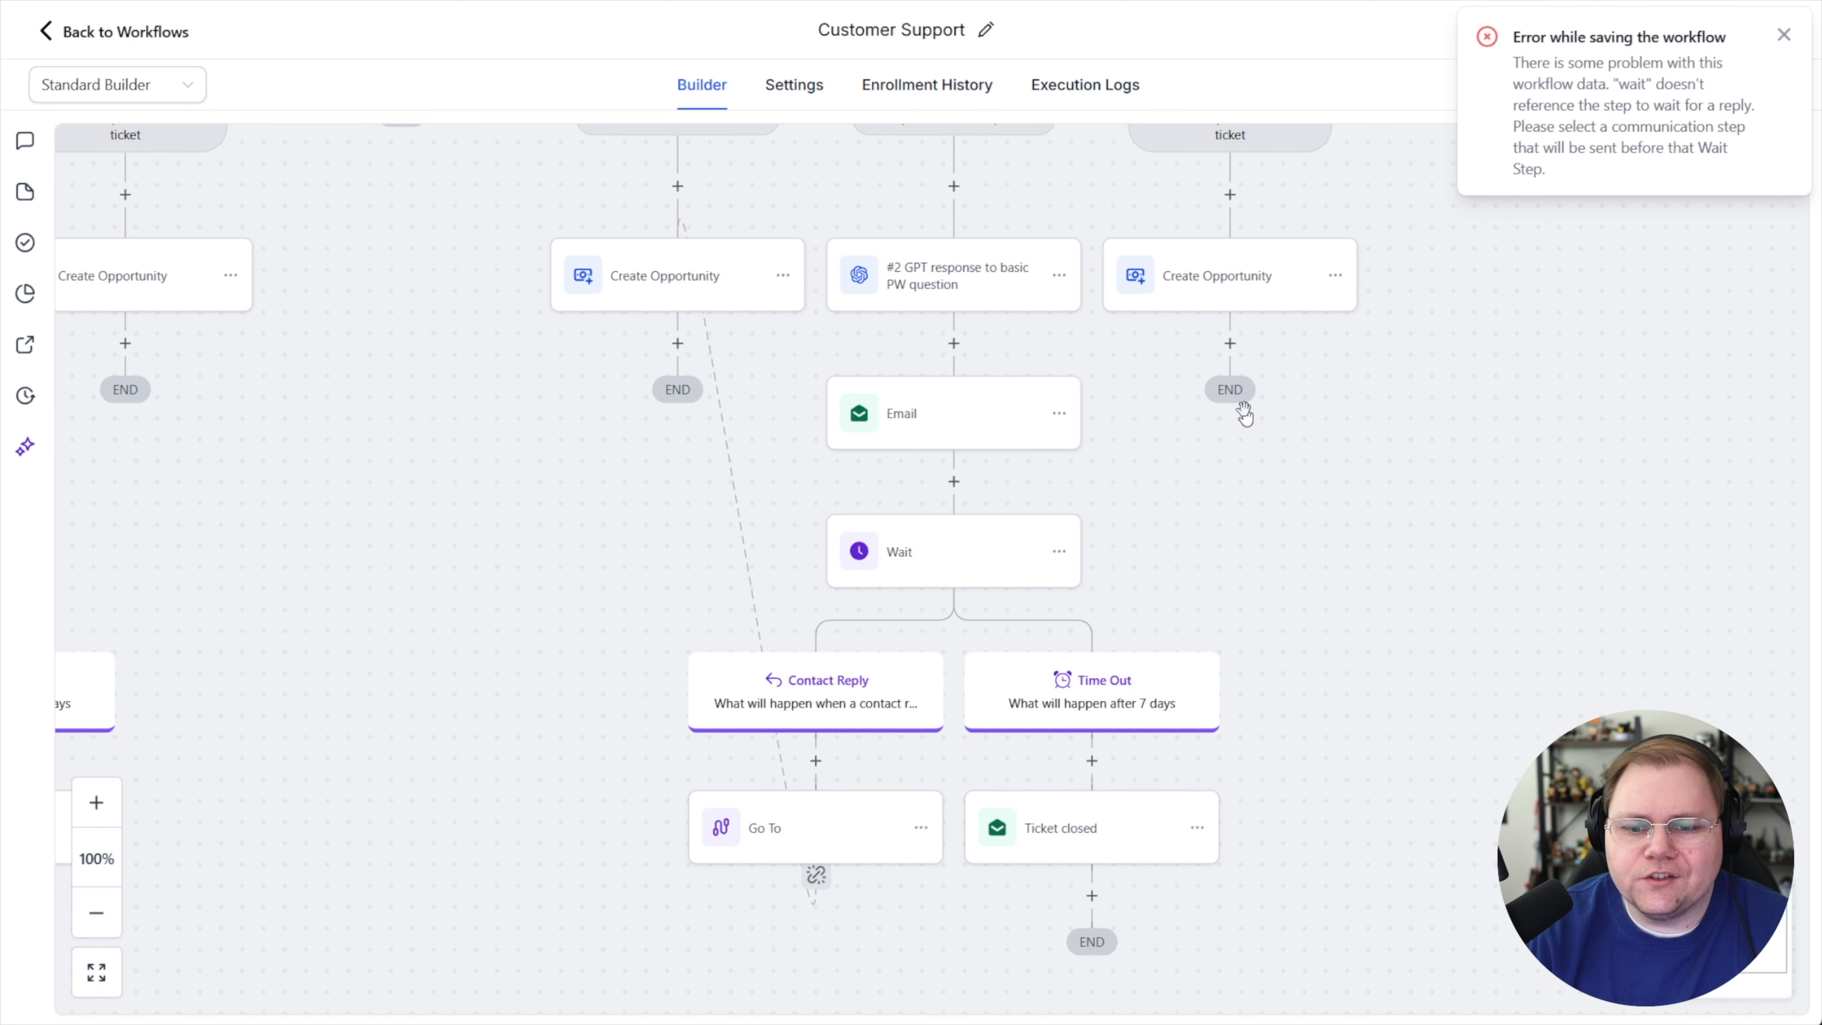
{"action": "scroll", "coordinate": [1239, 650], "scroll_direction": "up", "scroll_amount": 4}
{"action": "scroll", "coordinate": [1239, 650], "scroll_direction": "up", "scroll_amount": 3}
{"action": "scroll", "coordinate": [1083, 538], "scroll_direction": "up", "scroll_amount": 3}
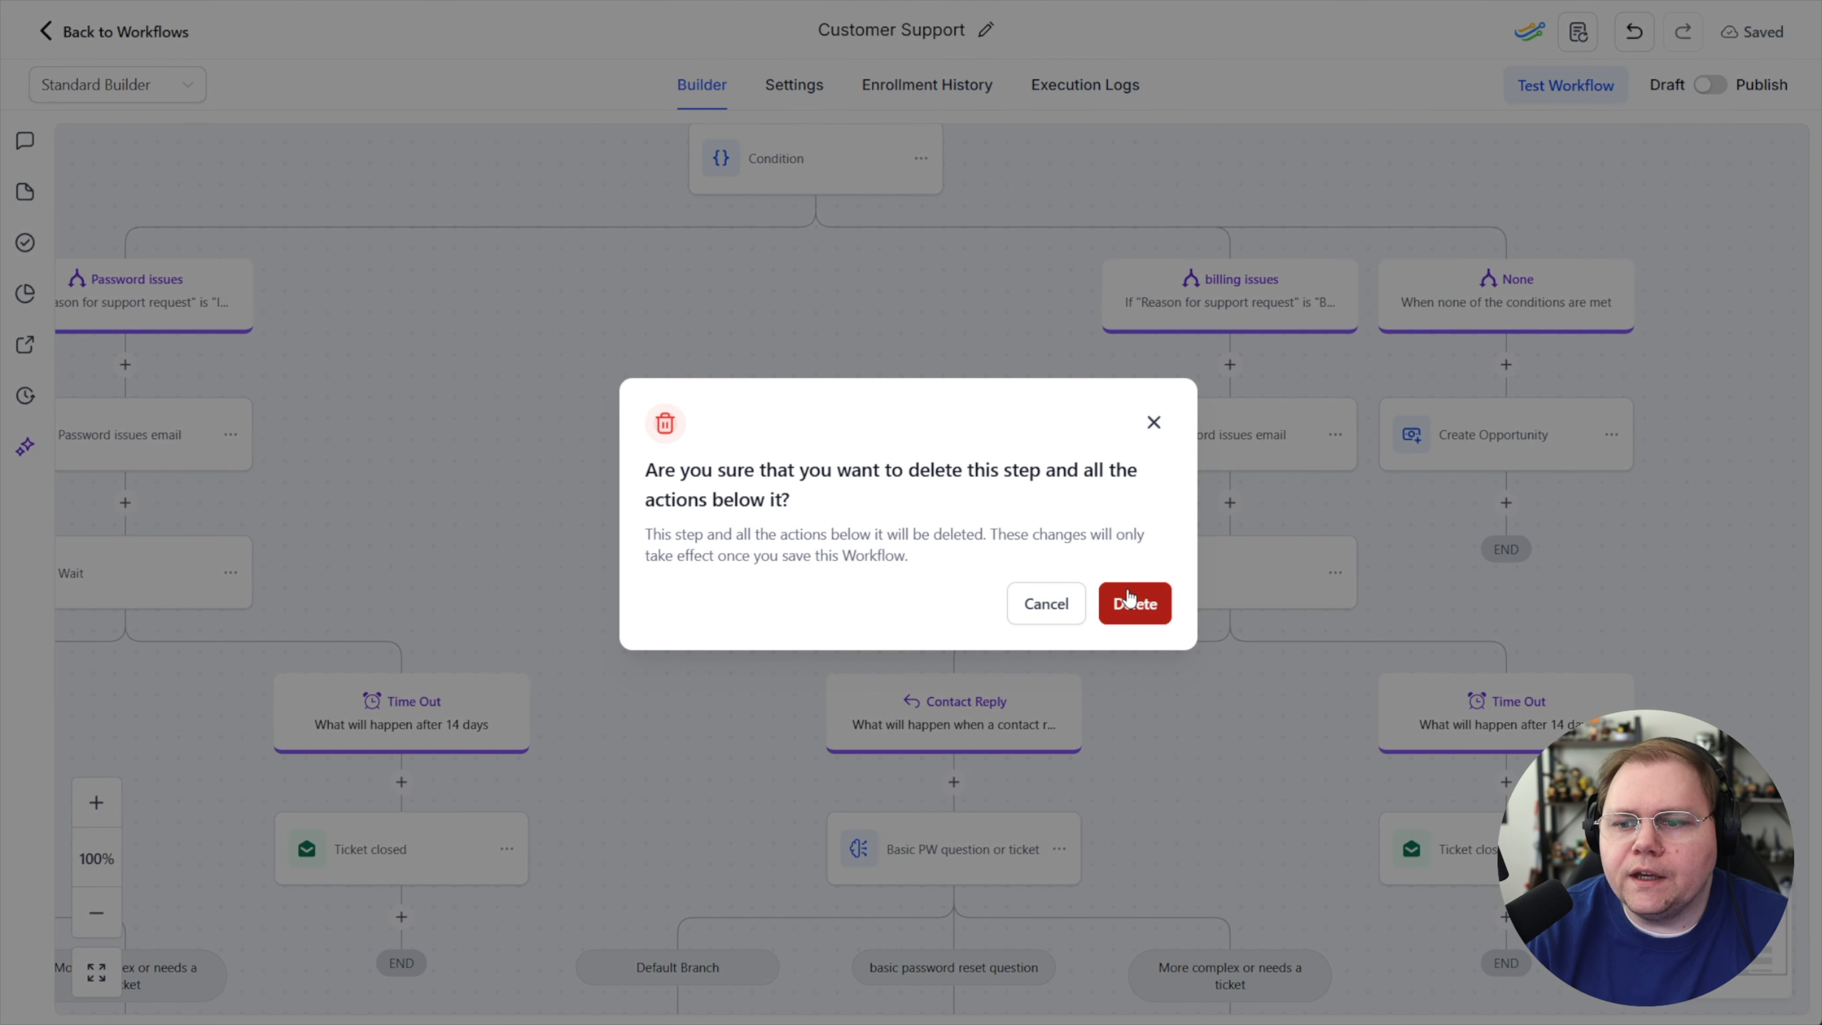
Open the None branch's Create Opportunity action to review its pipeline and field settings
{"action": "left_click", "coordinate": [1134, 601]}
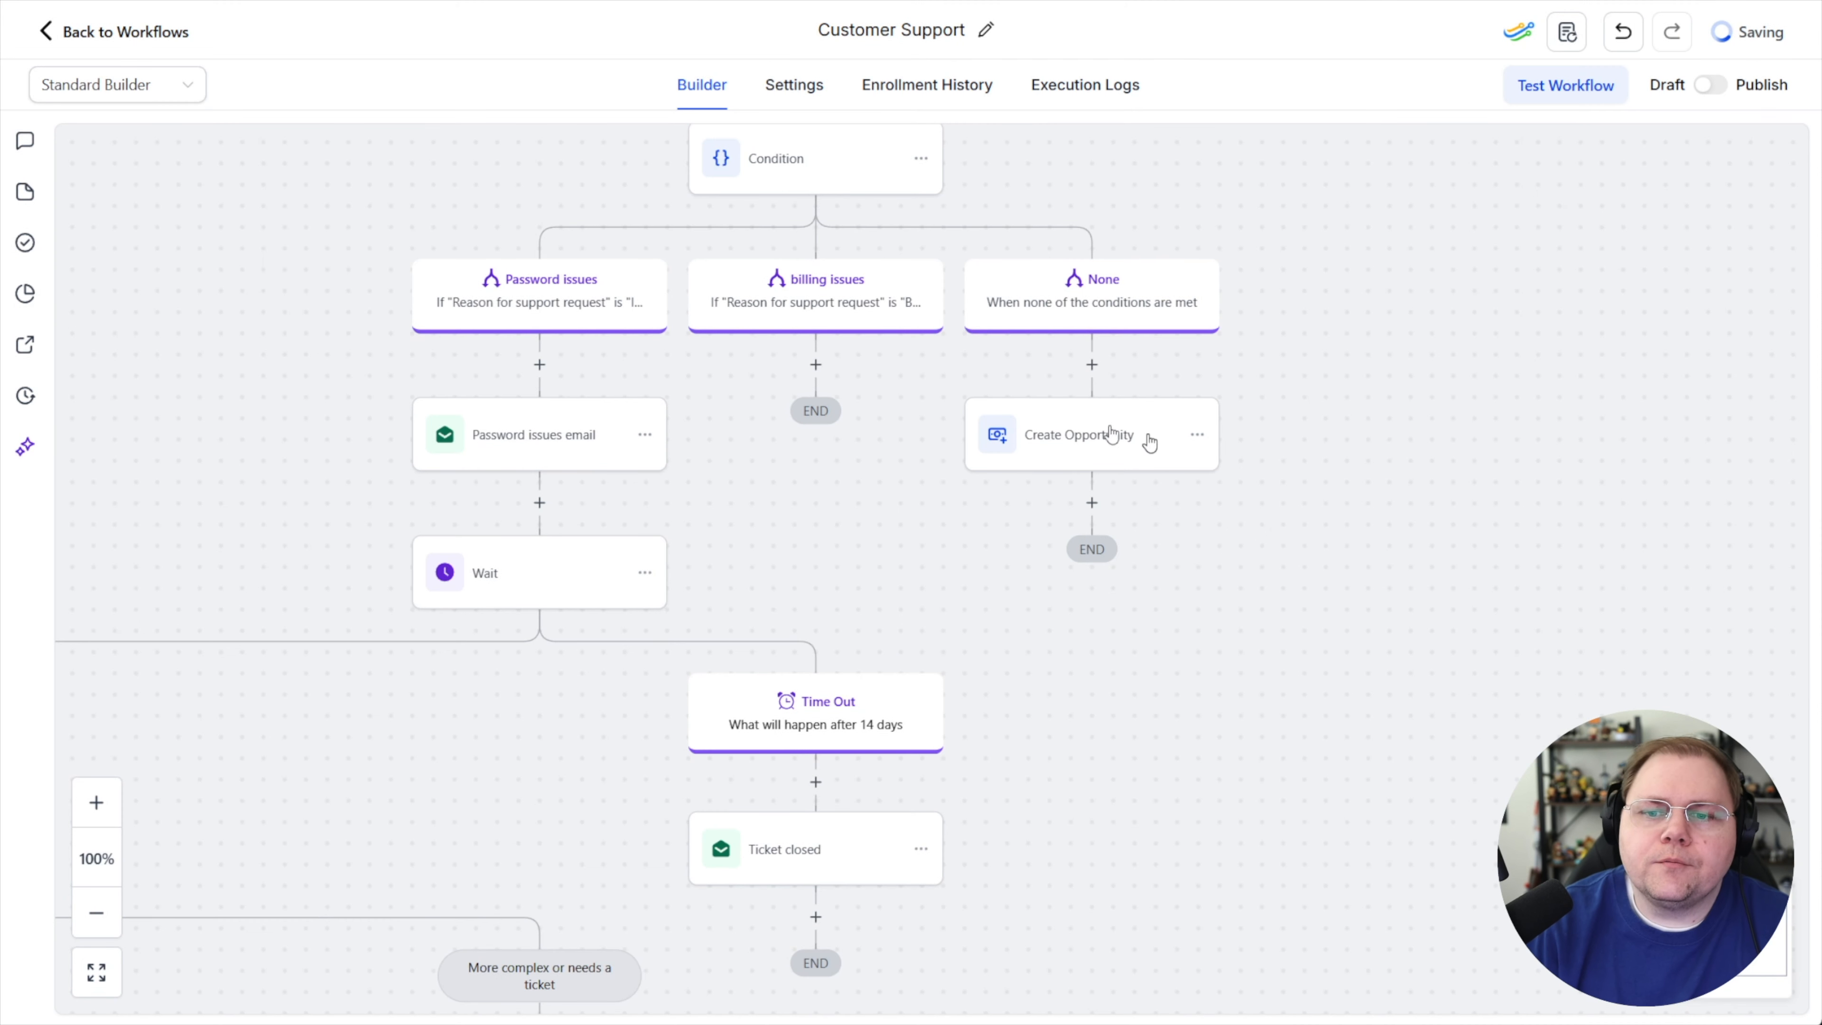
{"action": "scroll", "coordinate": [1132, 461], "scroll_direction": "down", "scroll_amount": 1}
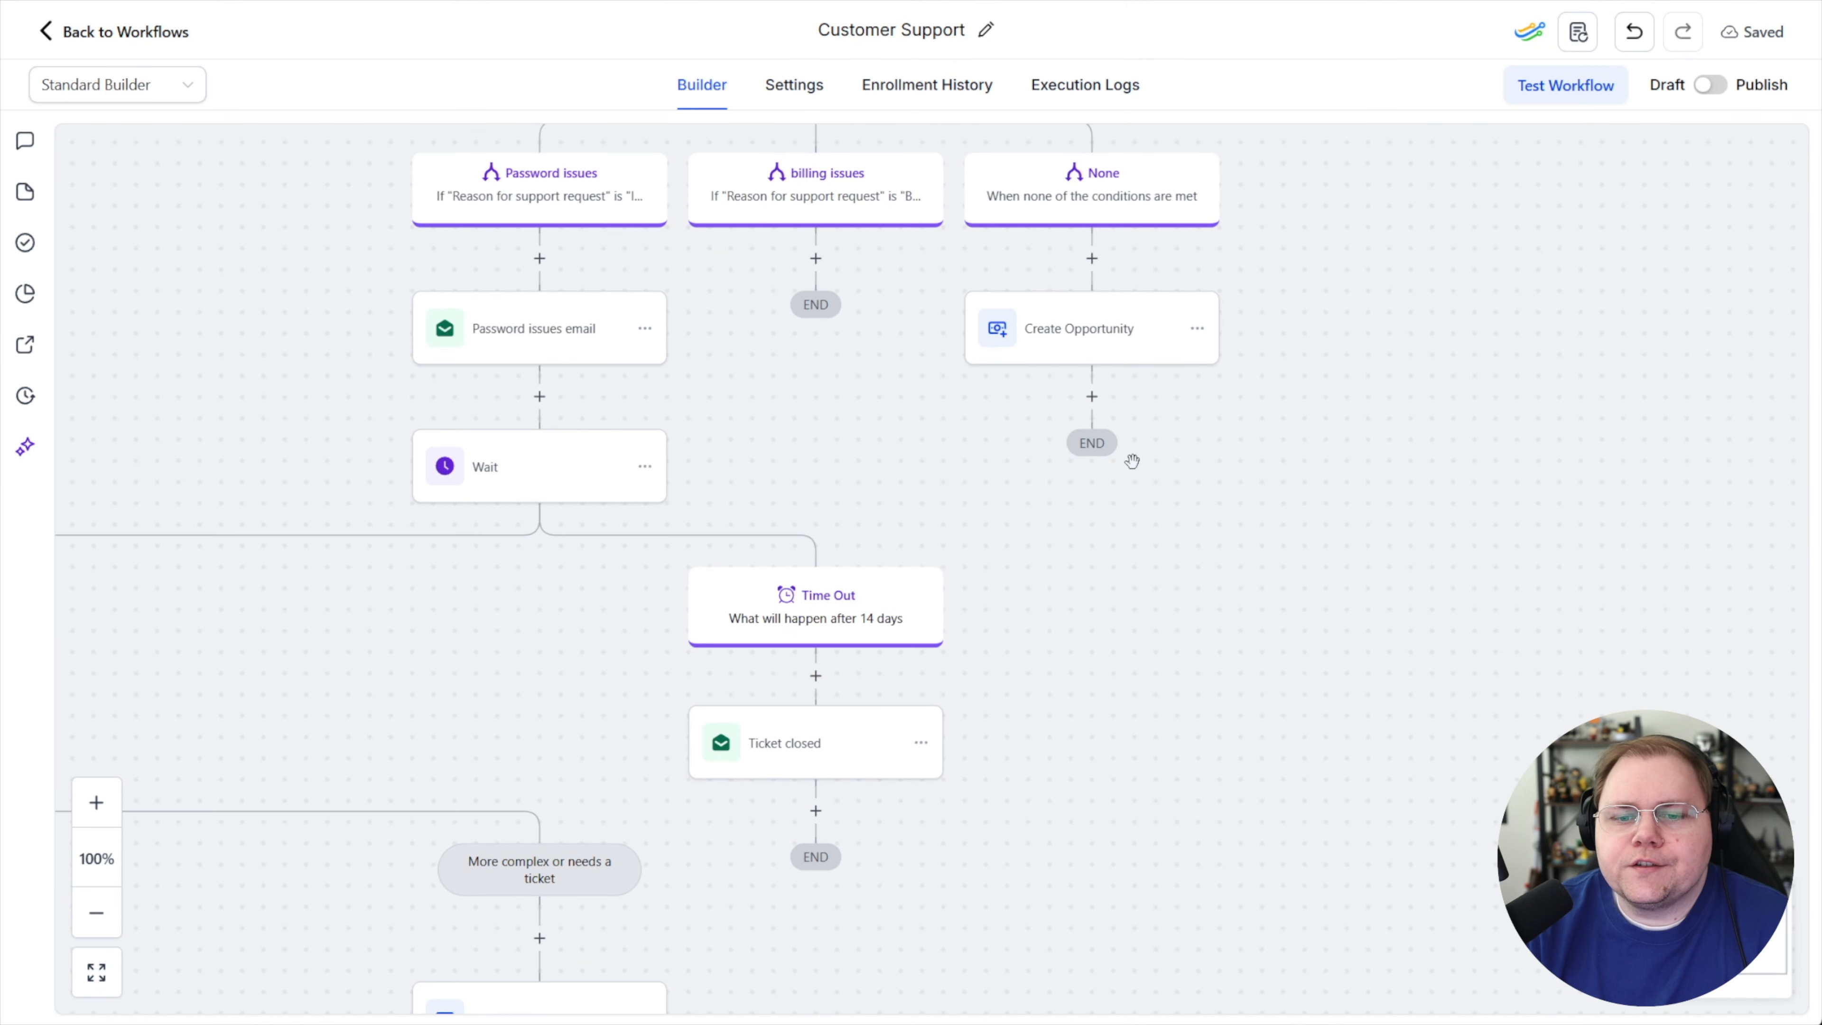
{"action": "scroll", "coordinate": [890, 375], "scroll_direction": "down", "scroll_amount": 1}
{"action": "left_click_drag", "start_coordinate": [413, 279], "coordinate": [402, 371]}
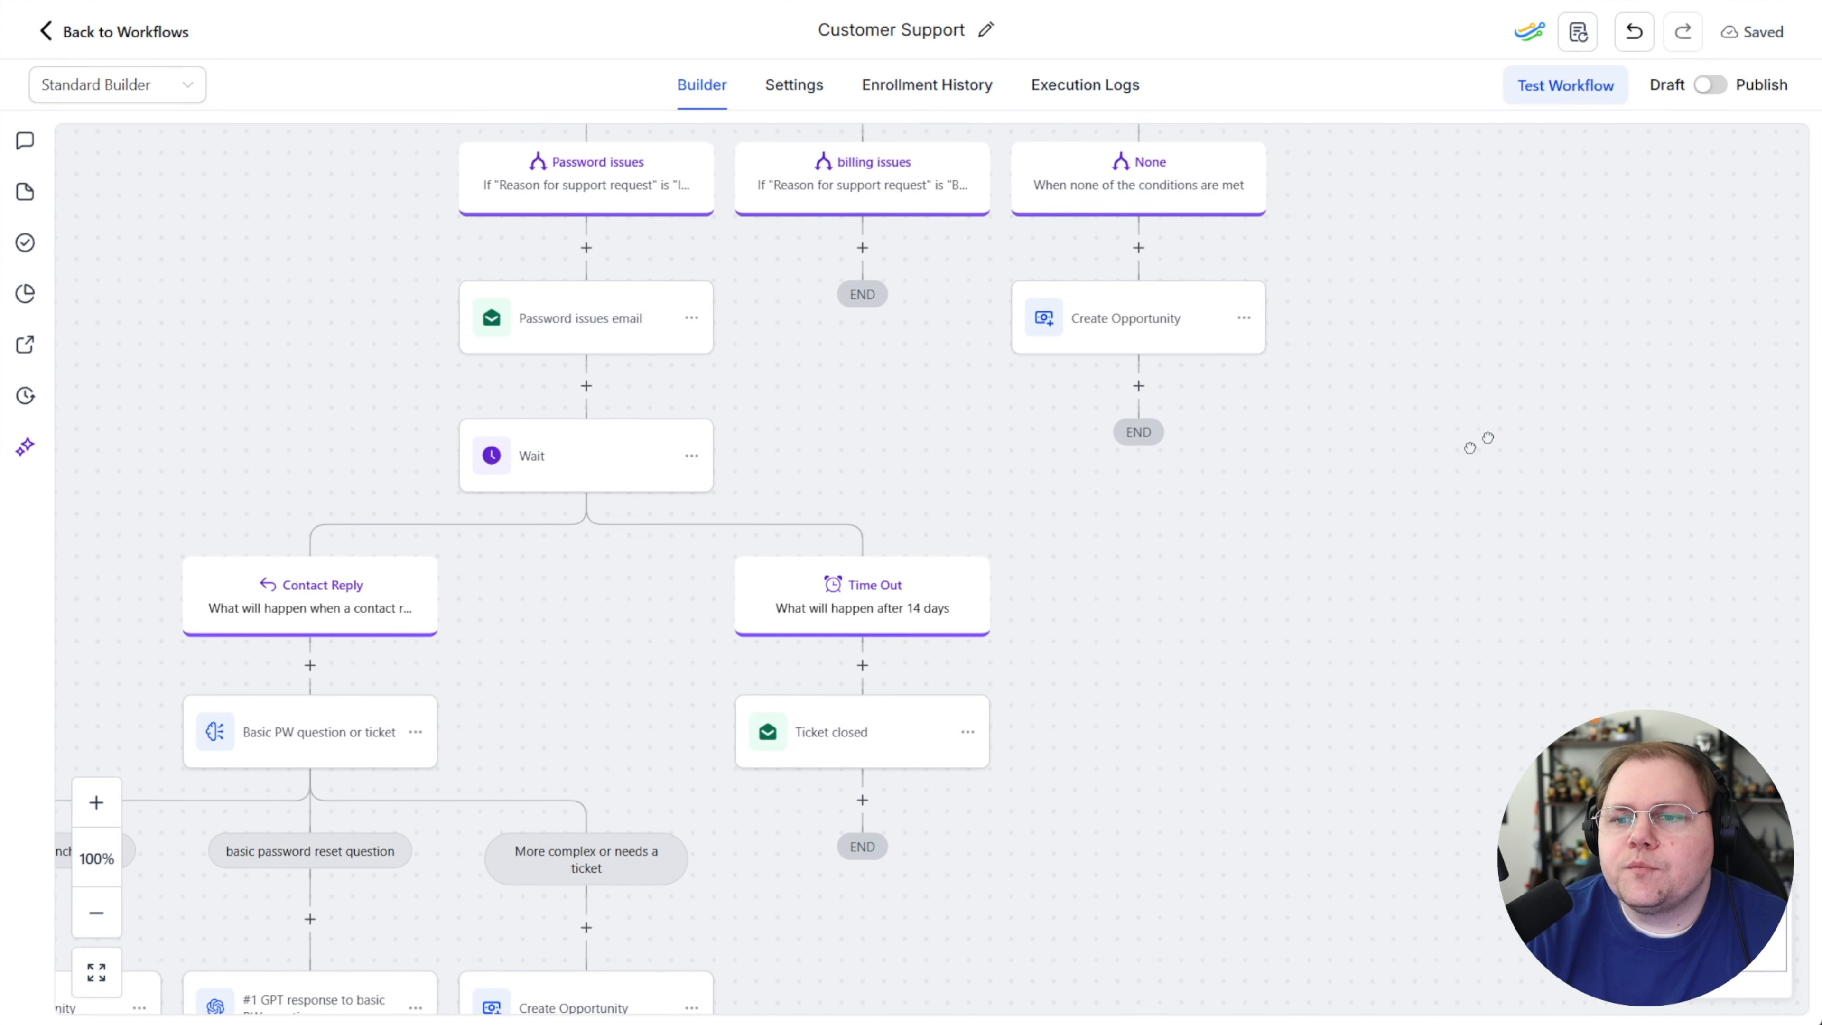
{"action": "left_click_drag", "start_coordinate": [1505, 428], "coordinate": [1272, 578]}
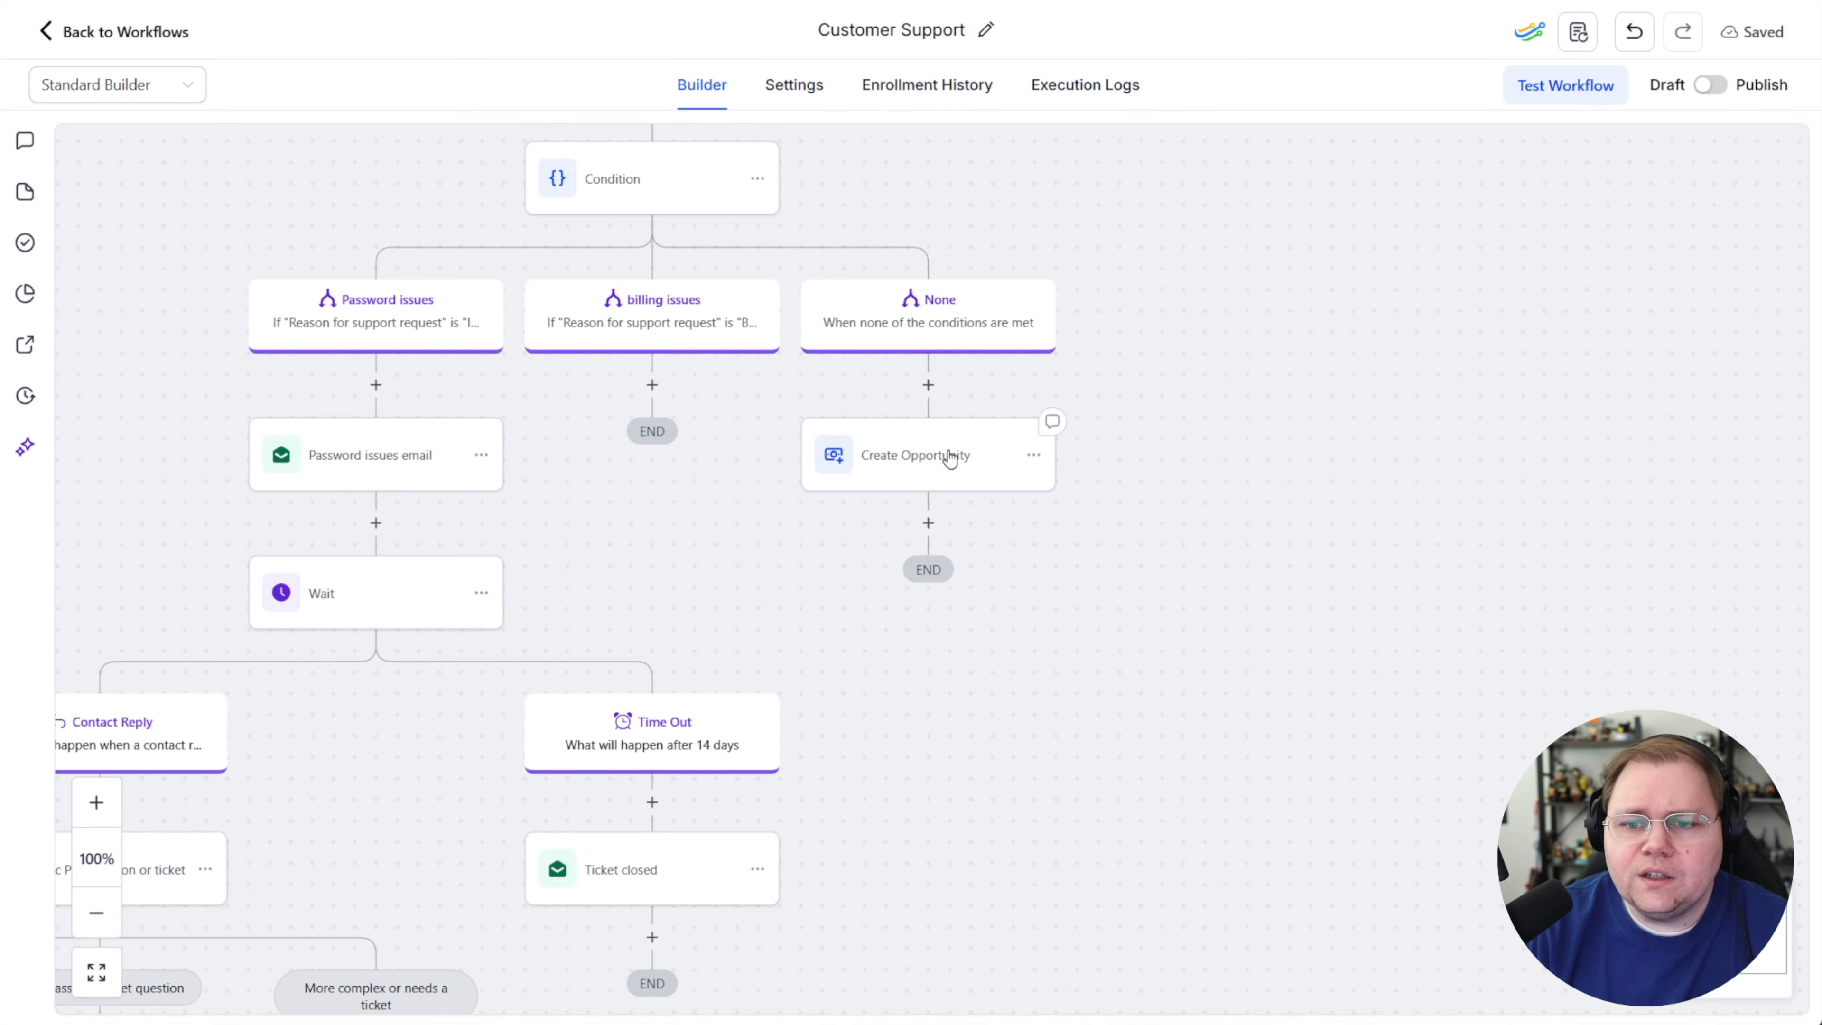
{"action": "left_click", "coordinate": [976, 474]}
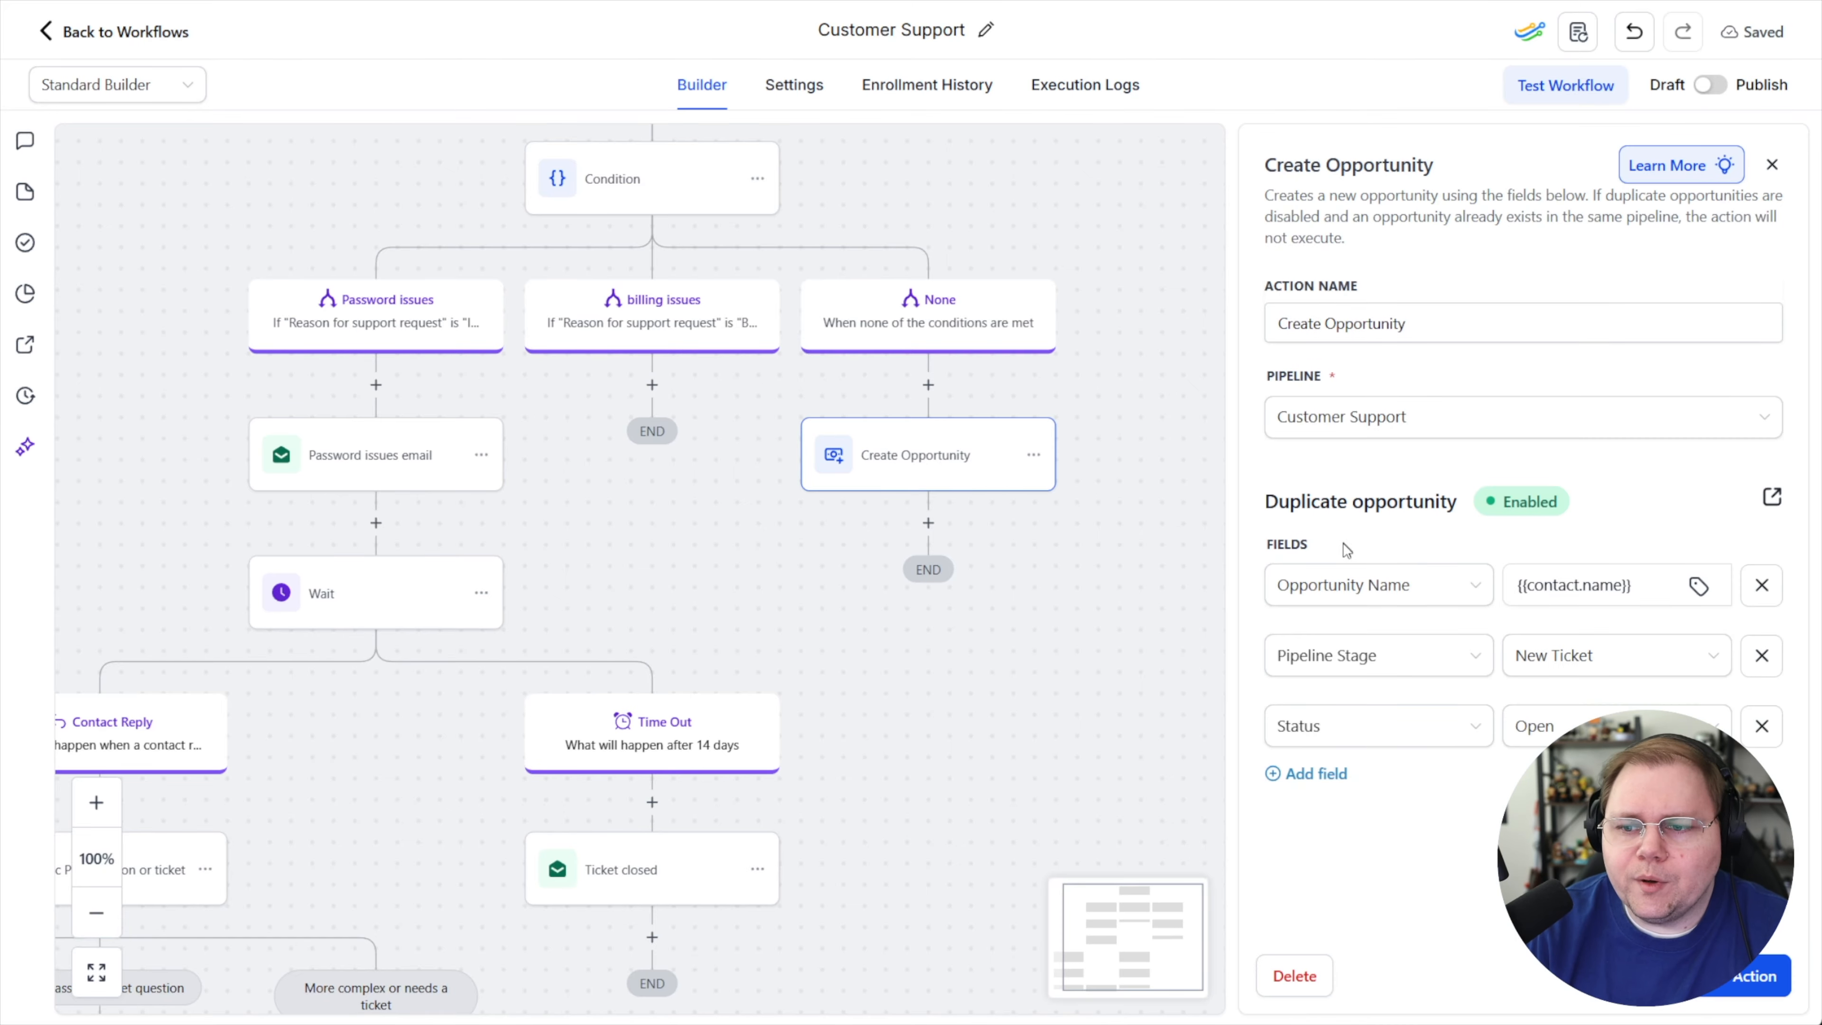
{"action": "left_click", "coordinate": [1688, 586]}
{"action": "left_click", "coordinate": [1585, 694]}
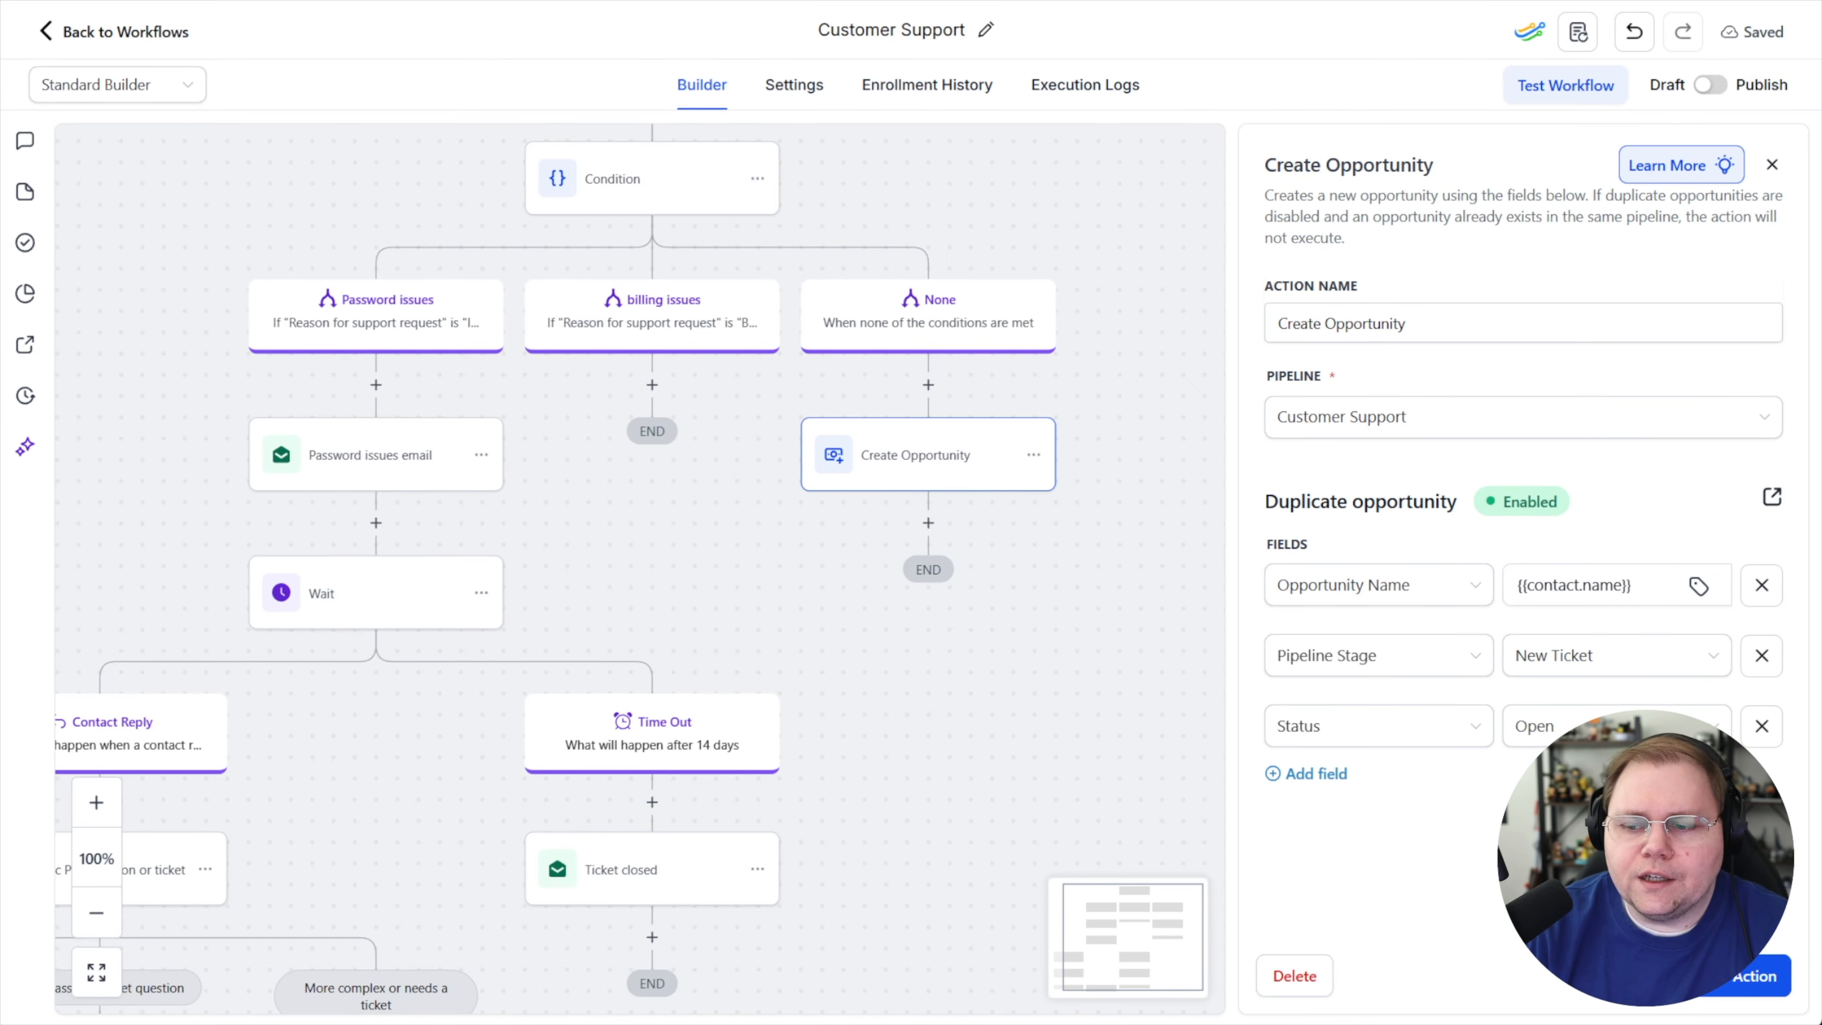
{"action": "left_click", "coordinate": [951, 631]}
Add a GPT Powered By OpenAI action below the None branch's Create Opportunity action
{"action": "mouse_move", "coordinate": [932, 528]}
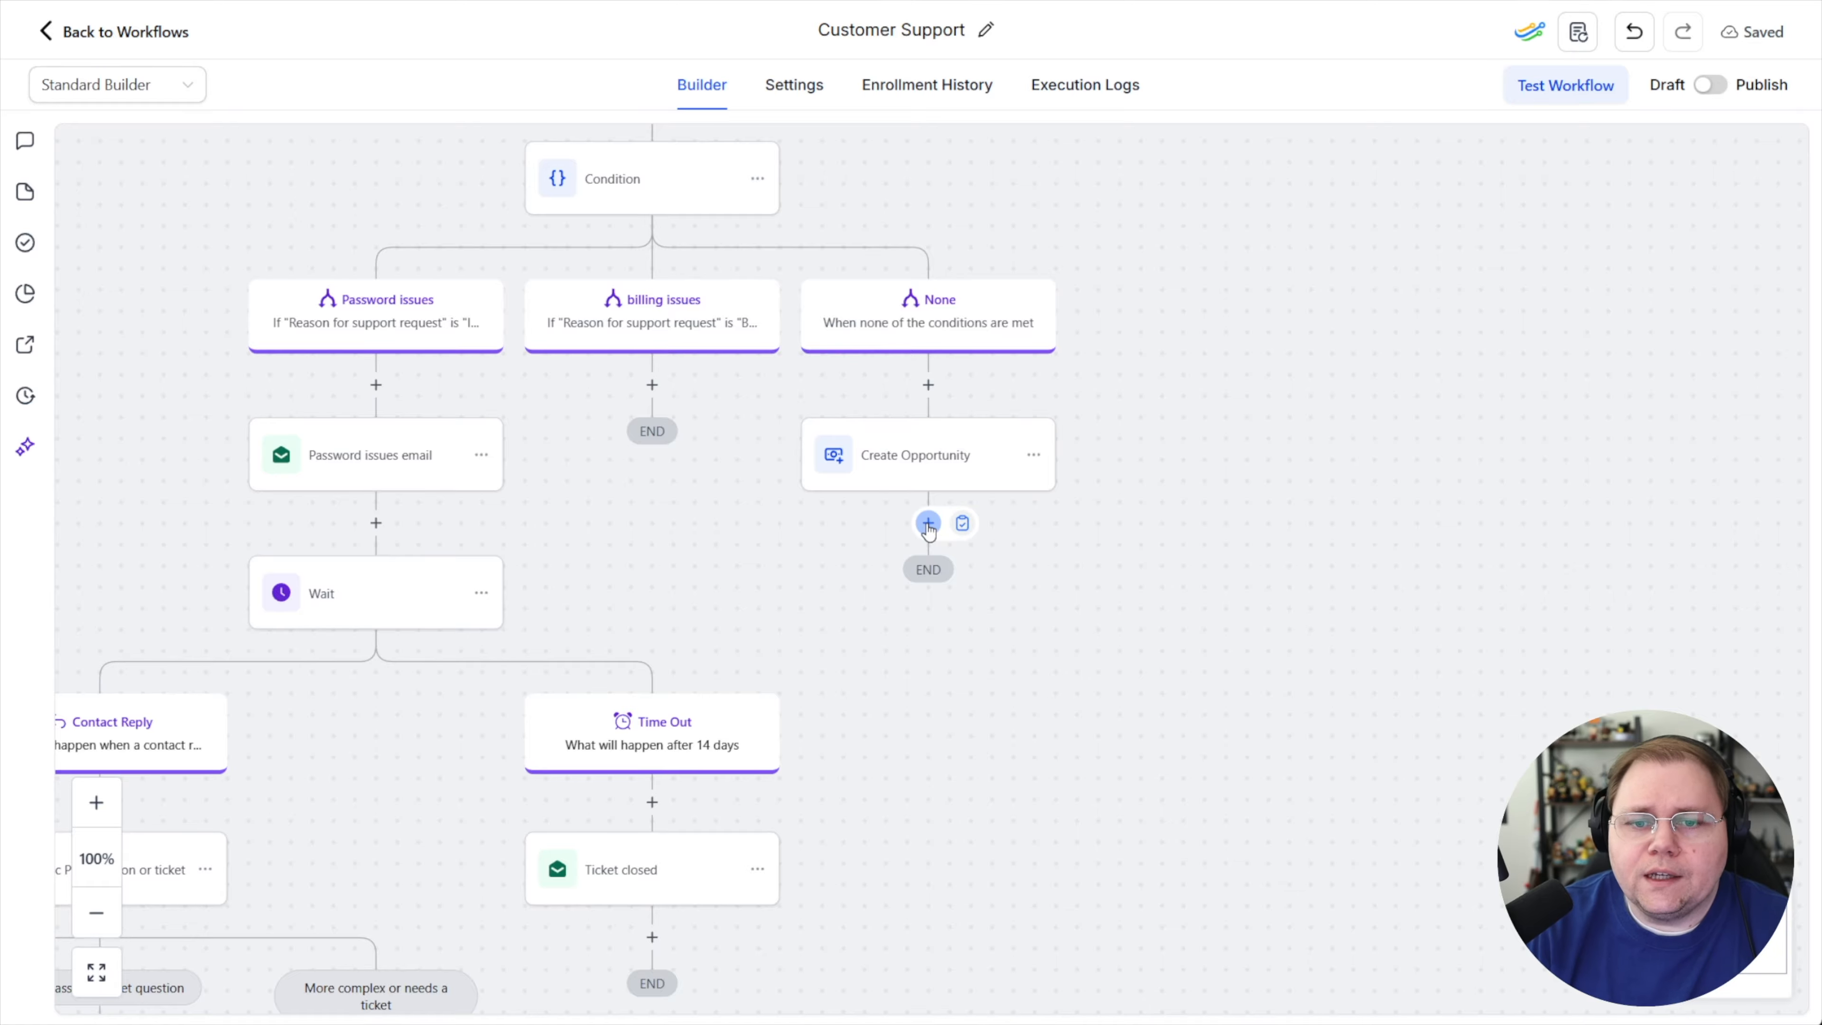
{"action": "scroll", "coordinate": [1200, 517], "scroll_direction": "up", "scroll_amount": 2}
{"action": "scroll", "coordinate": [1046, 590], "scroll_direction": "down", "scroll_amount": 1}
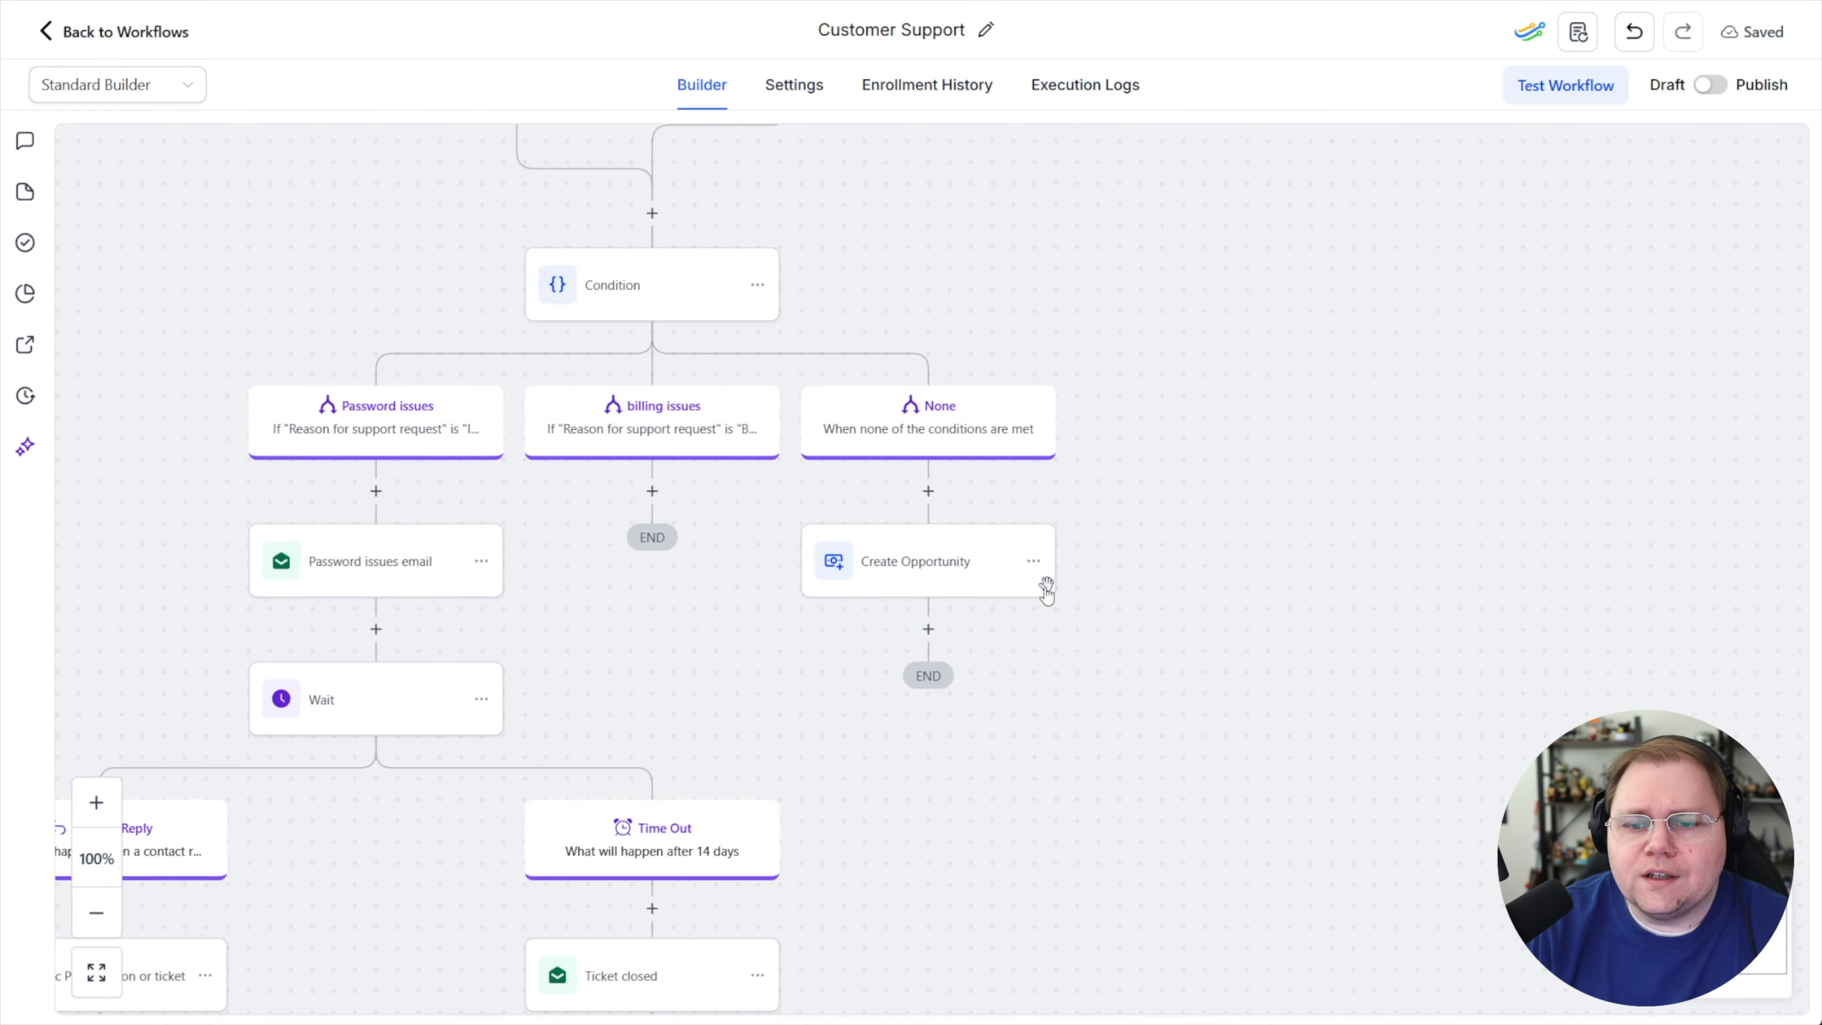
{"action": "left_click", "coordinate": [928, 630]}
{"action": "type", "text": "chat"}
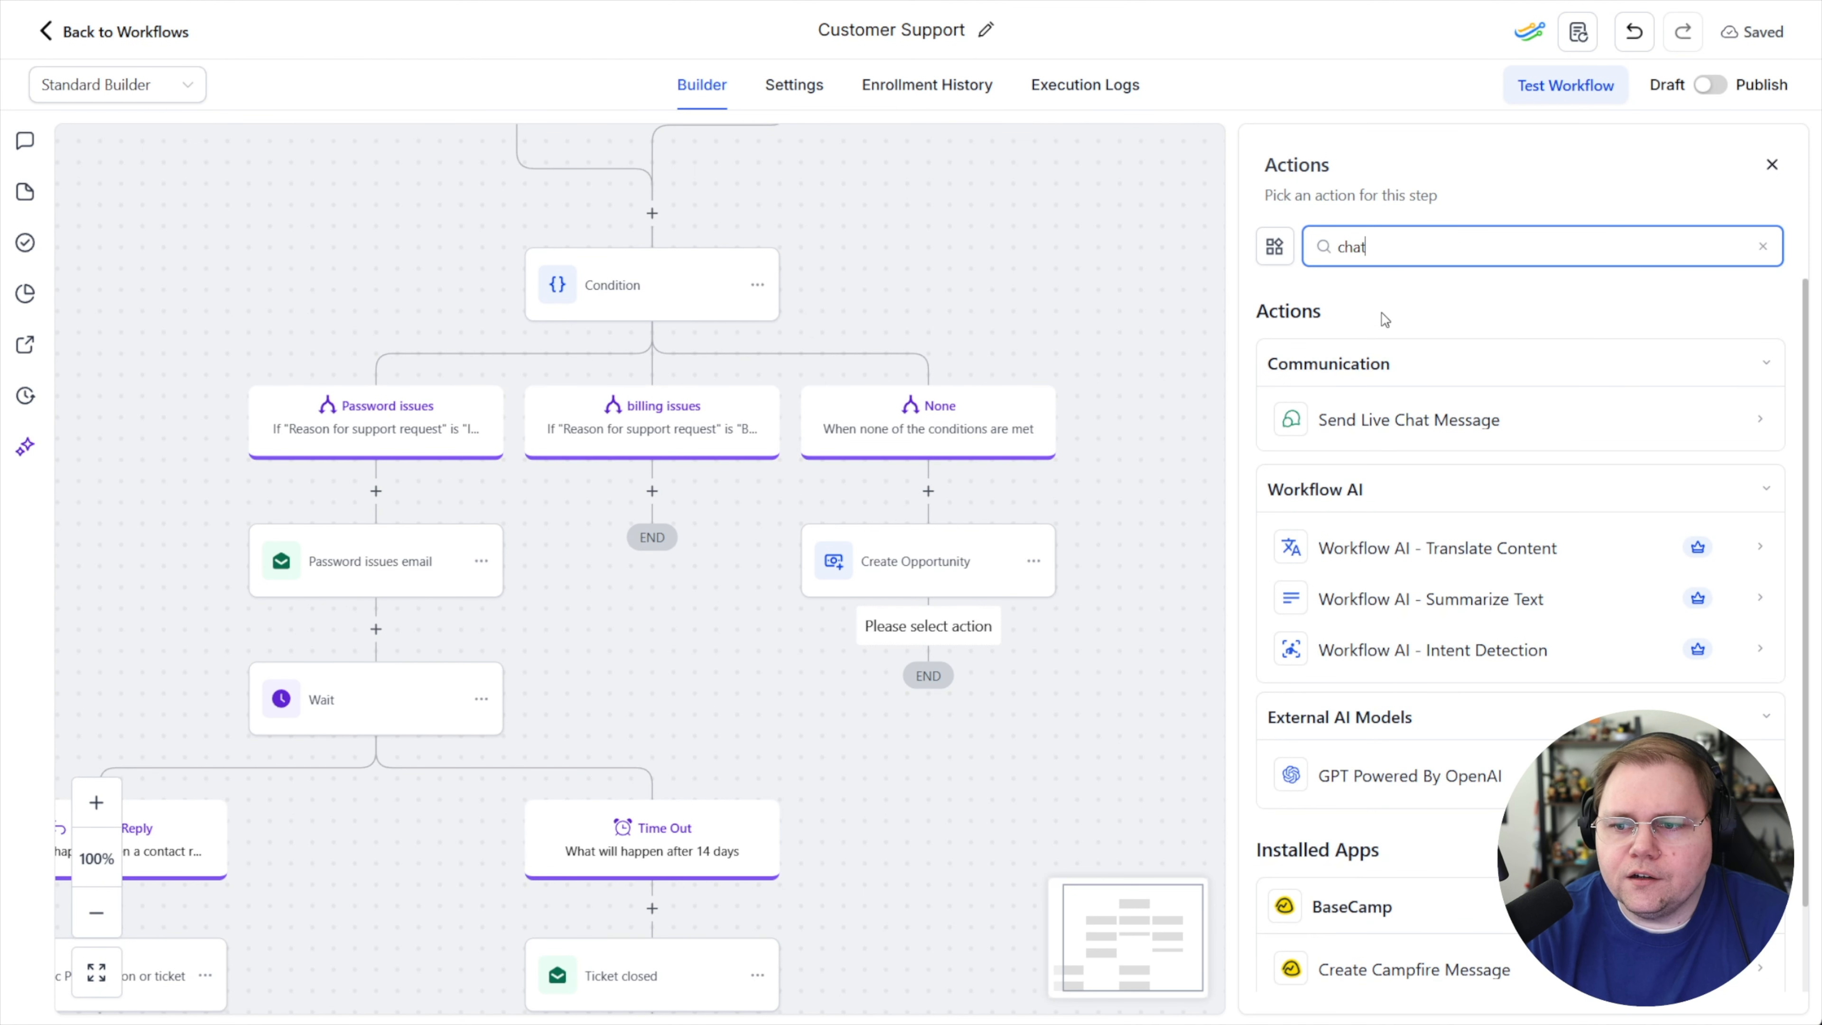
{"action": "type", "text": " gpt"}
{"action": "left_click", "coordinate": [1410, 419]}
Choose the GPT Powered By OpenAI action and begin its prompt with 'Read the support request from the'
{"action": "left_click", "coordinate": [1463, 791]}
{"action": "type", "text": "Read the support request from th"}
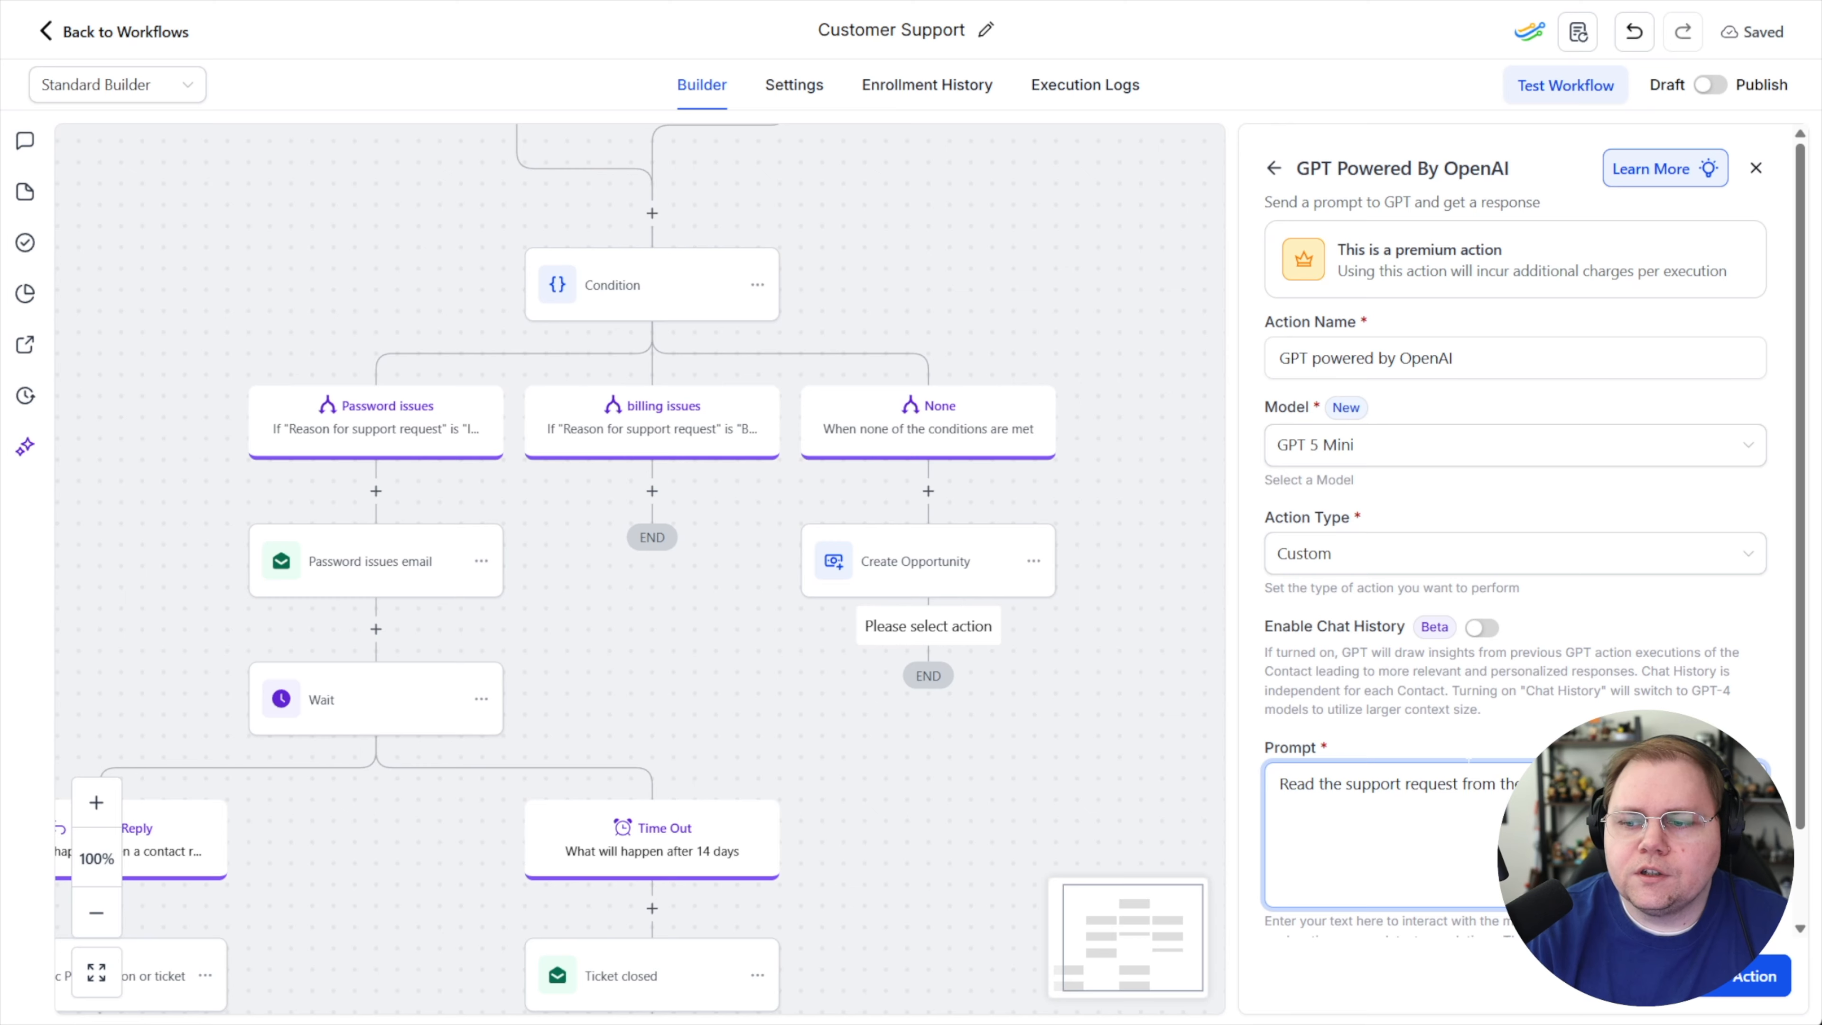
{"action": "left_click", "coordinate": [1712, 881]}
{"action": "left_click", "coordinate": [1456, 387]}
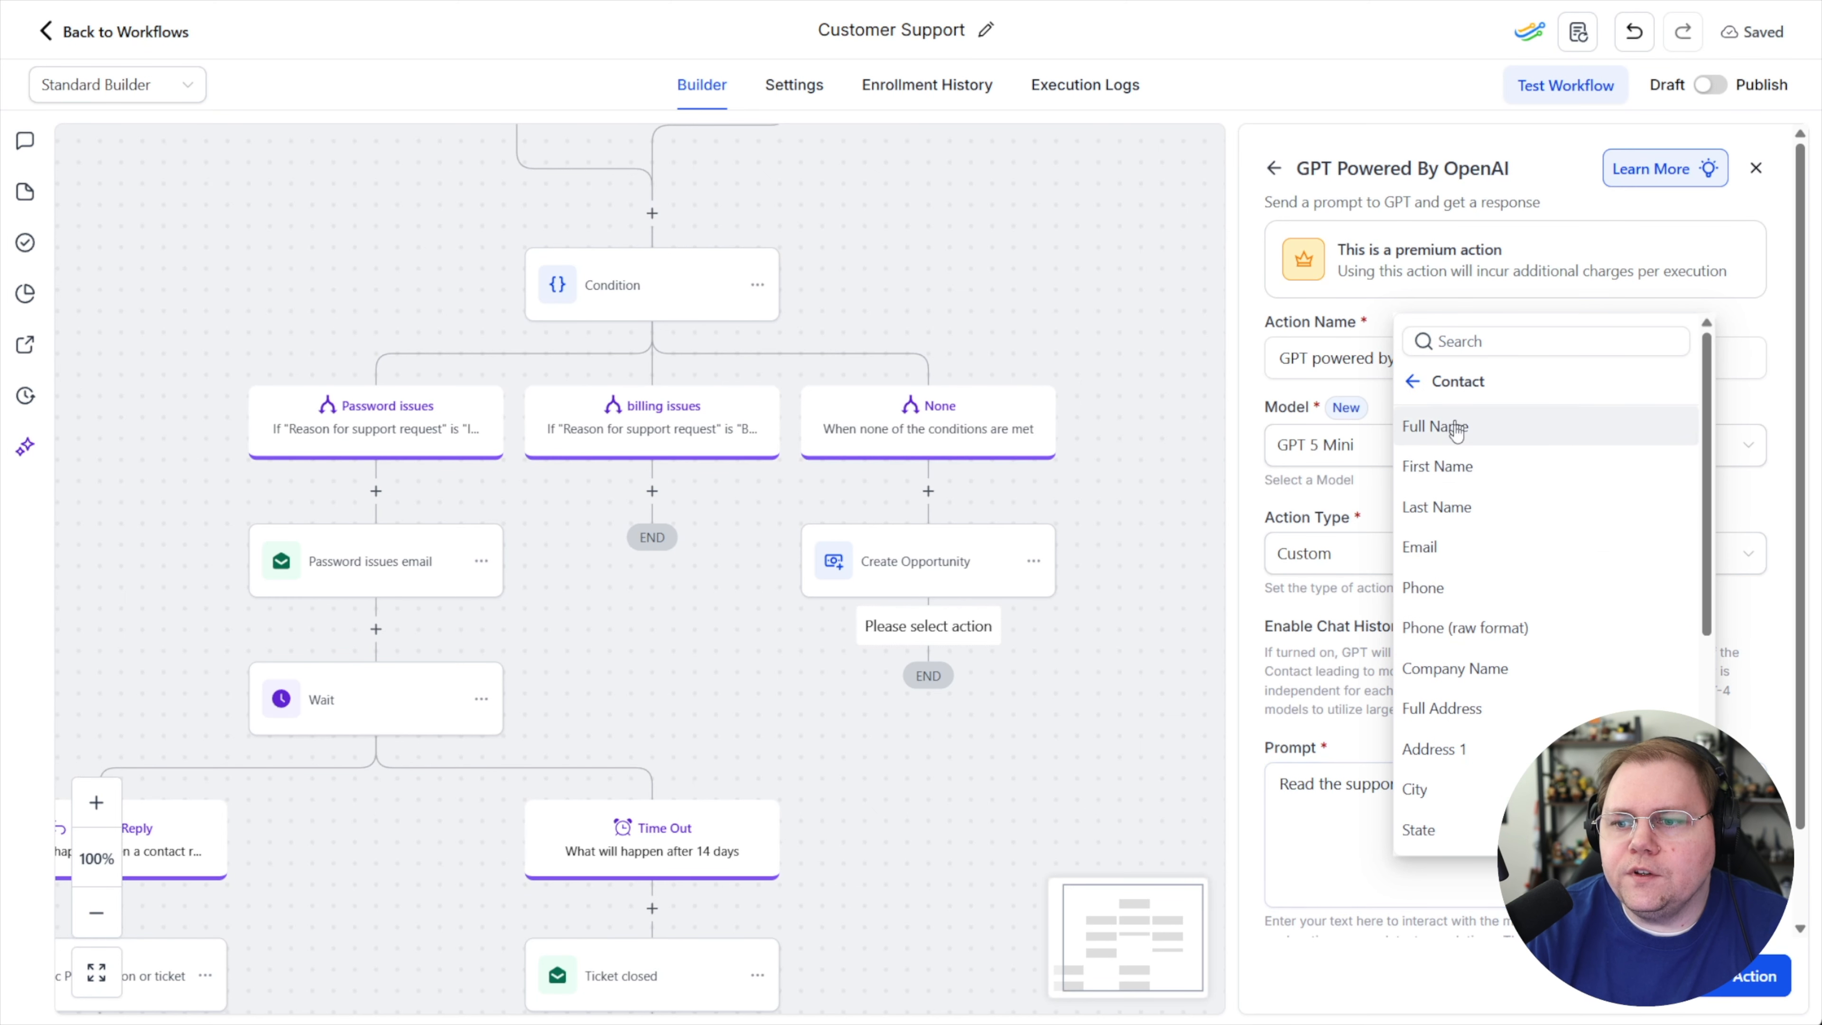
{"action": "scroll", "coordinate": [1502, 617], "scroll_direction": "down", "scroll_amount": 5}
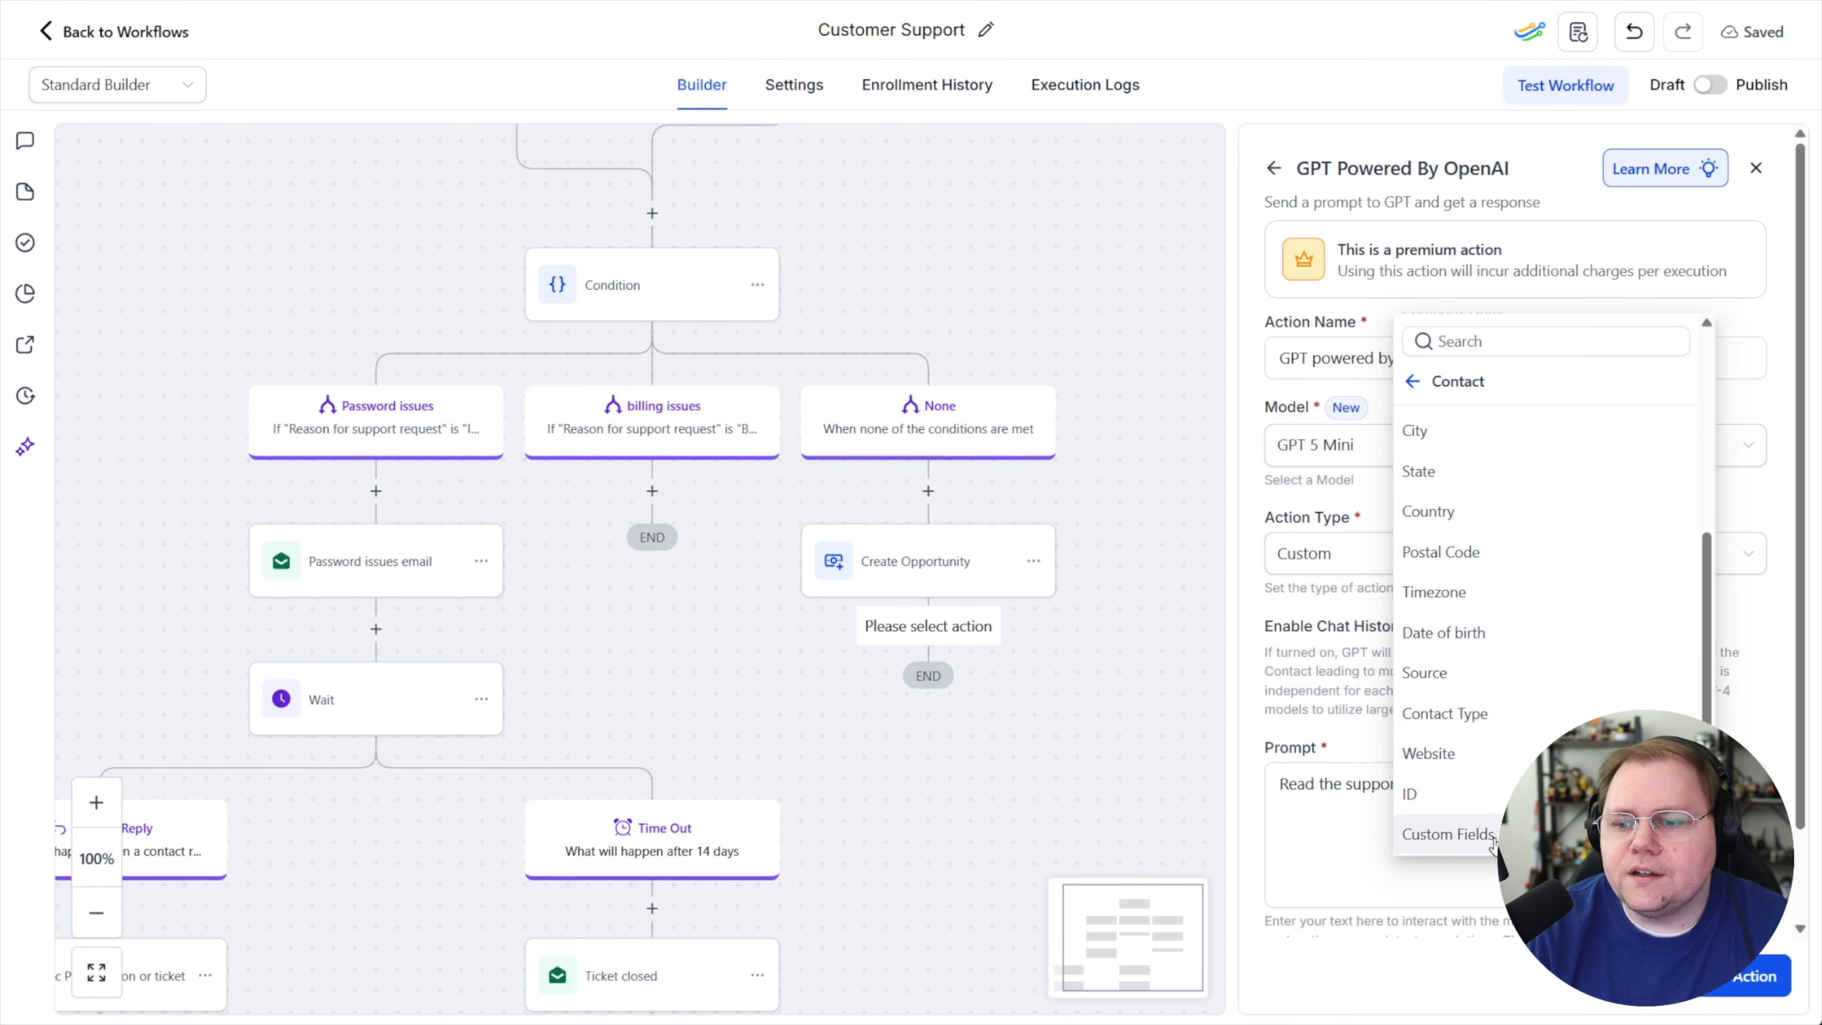
{"action": "left_click", "coordinate": [1456, 834]}
{"action": "left_click", "coordinate": [1510, 675]}
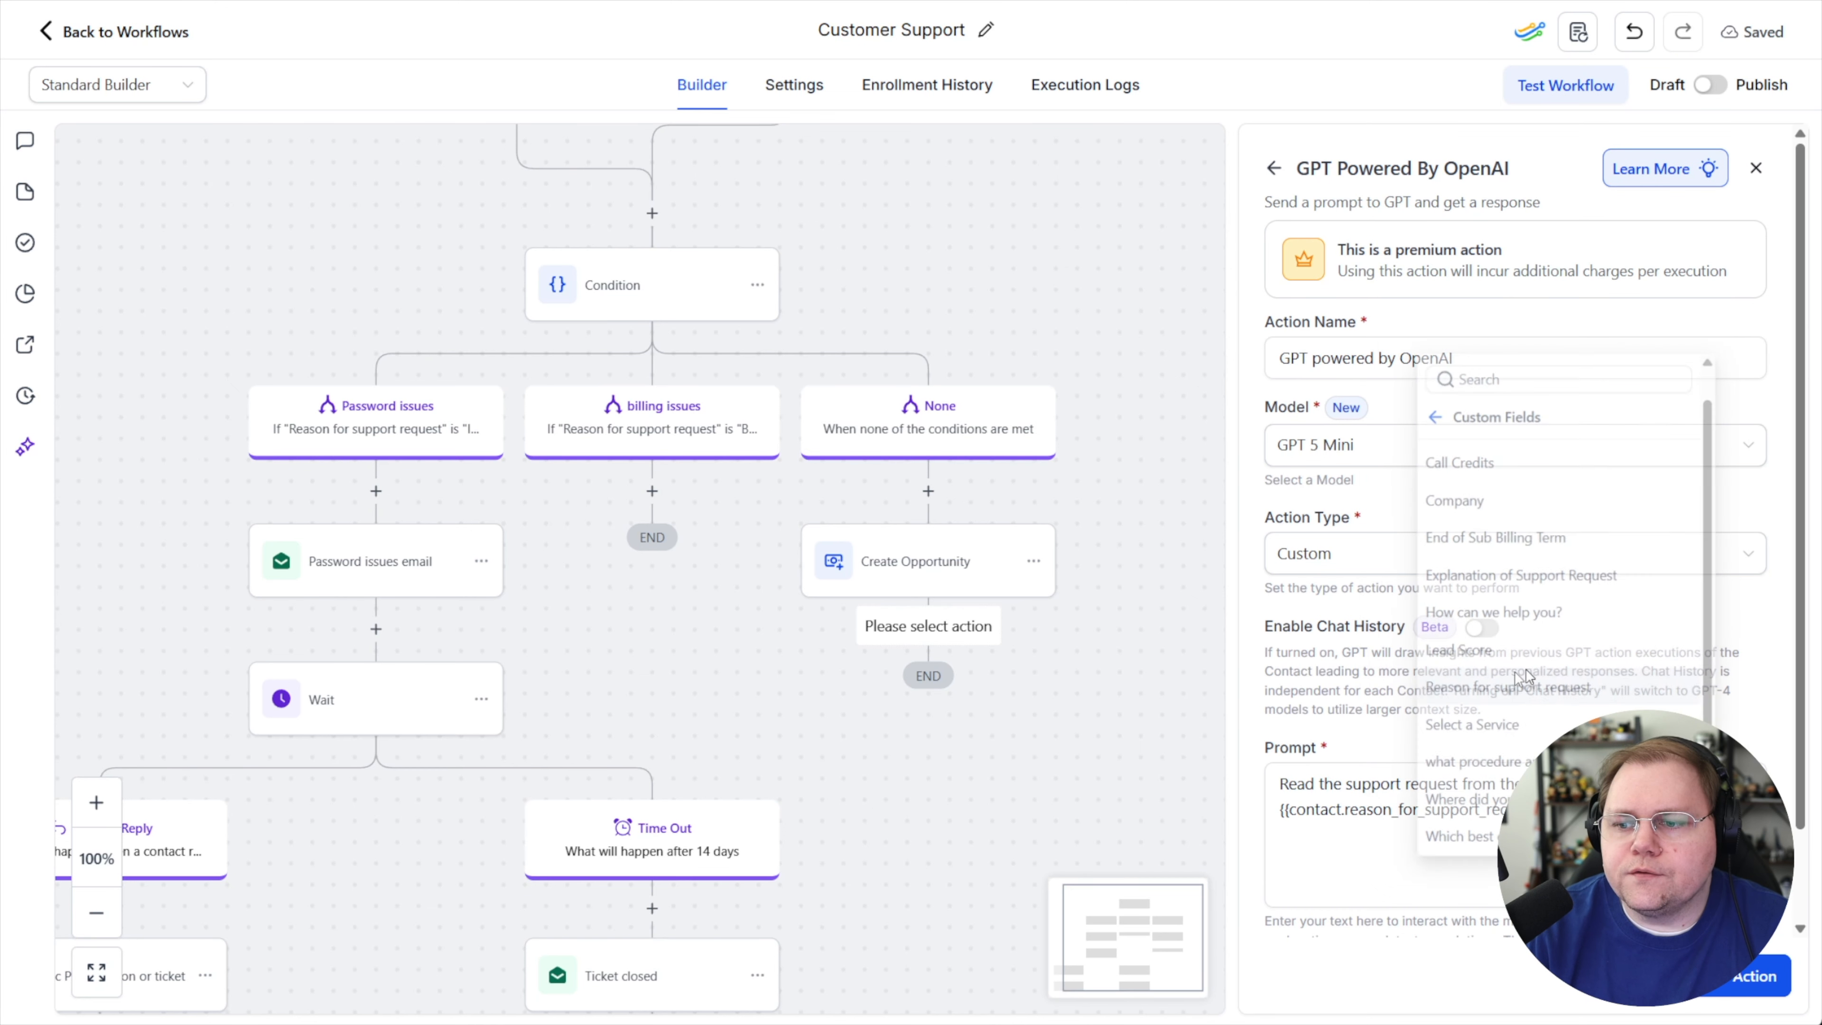
{"action": "left_click_drag", "start_coordinate": [1567, 811], "coordinate": [1246, 802]}
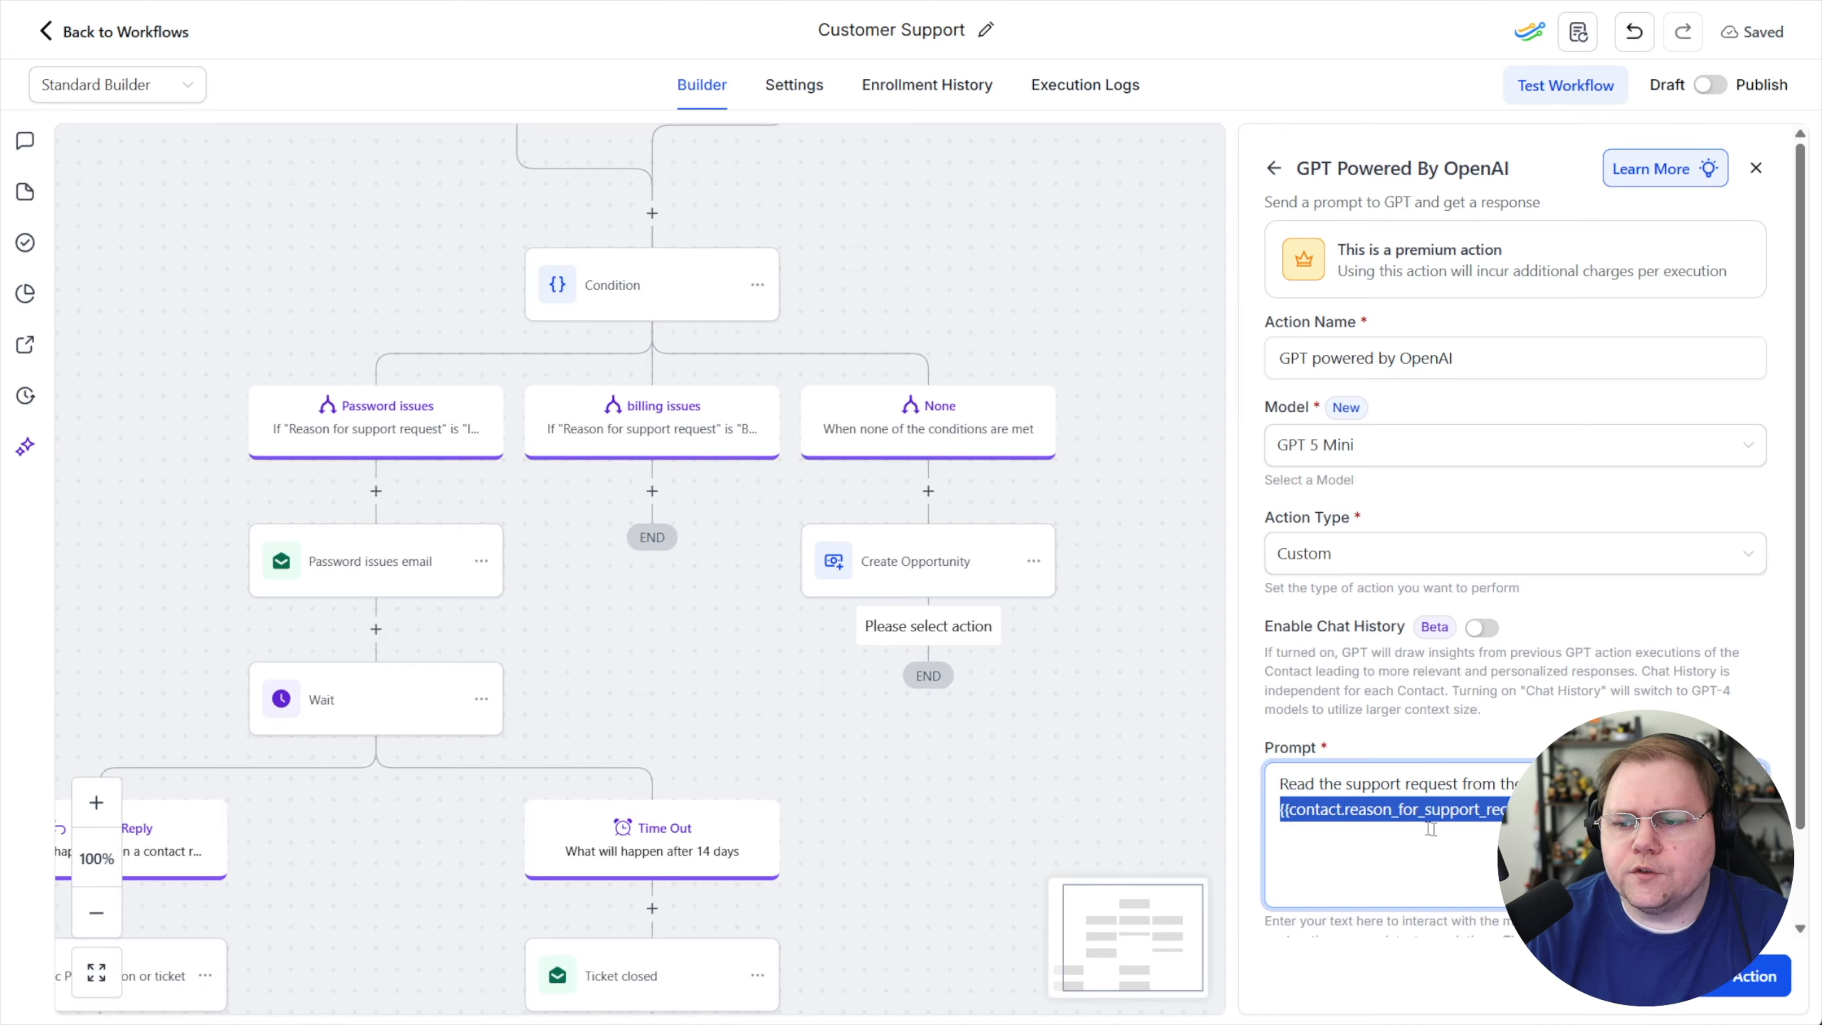
{"action": "key", "text": "BackSpace"}
Insert the contact's Explanation of Support Request custom field into the prompt
{"action": "left_click", "coordinate": [1743, 784]}
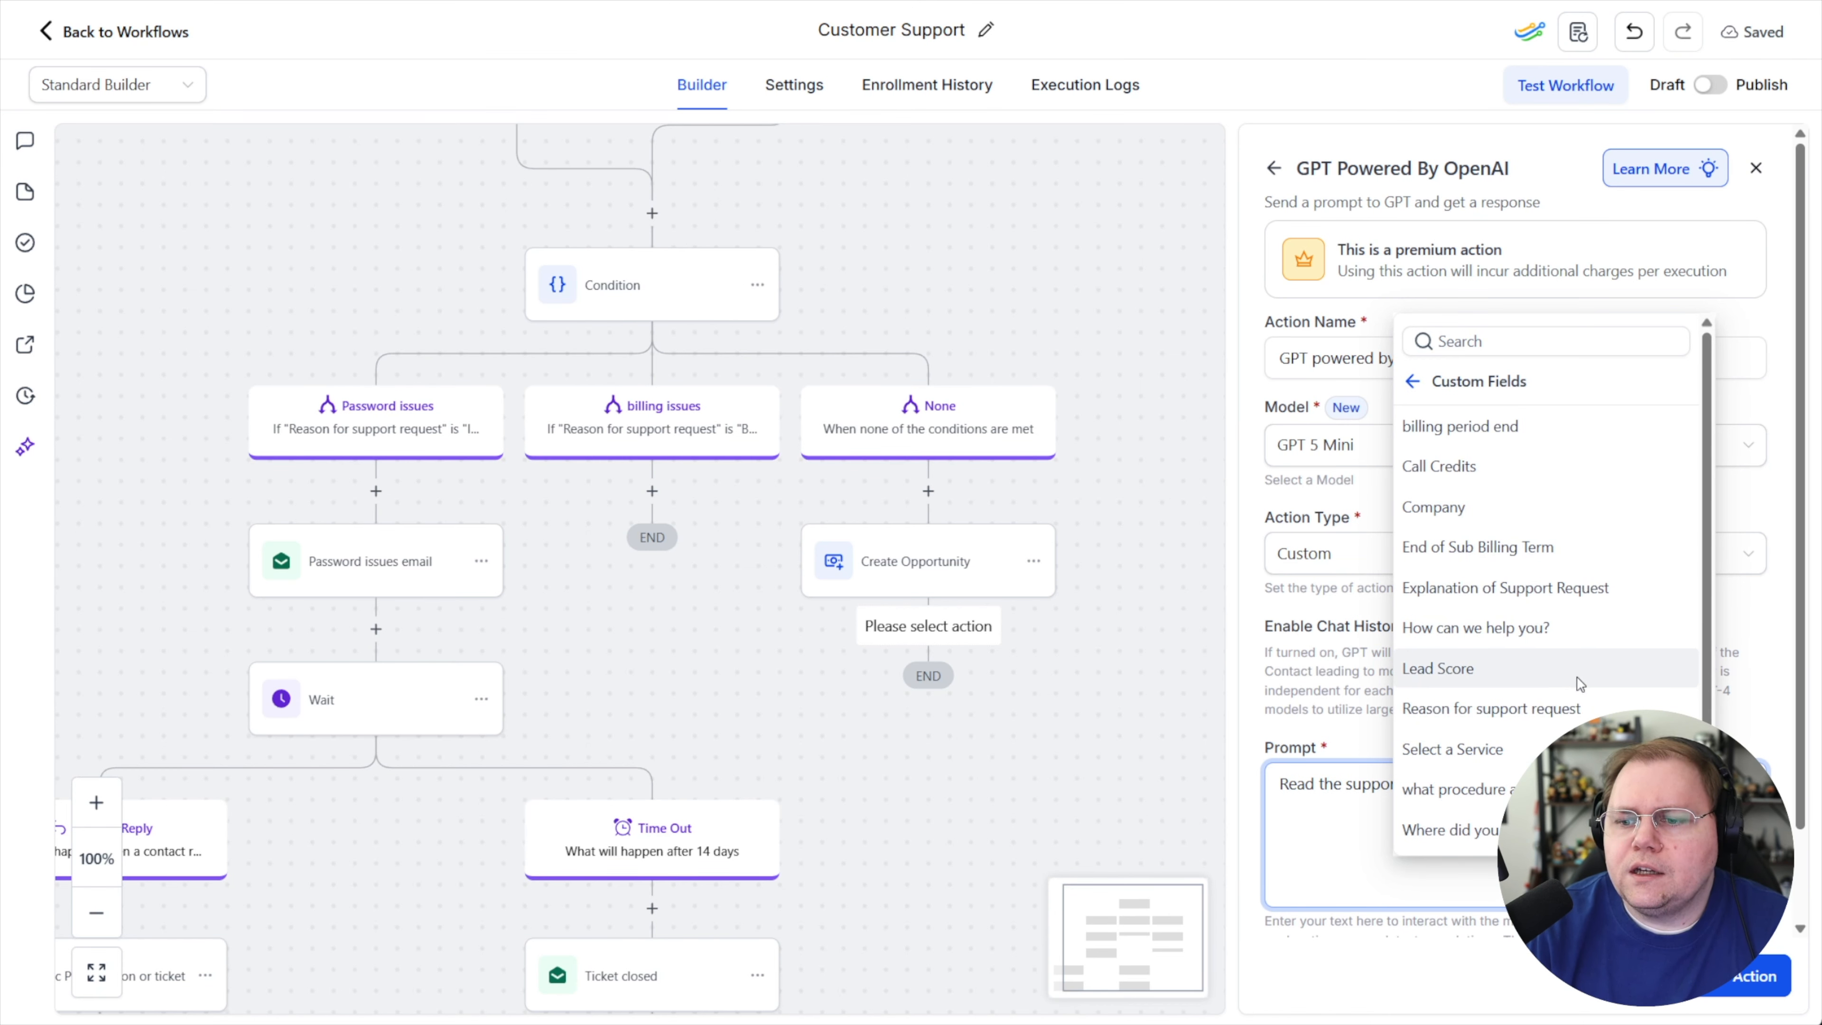
{"action": "scroll", "coordinate": [1581, 694], "scroll_direction": "down", "scroll_amount": 1}
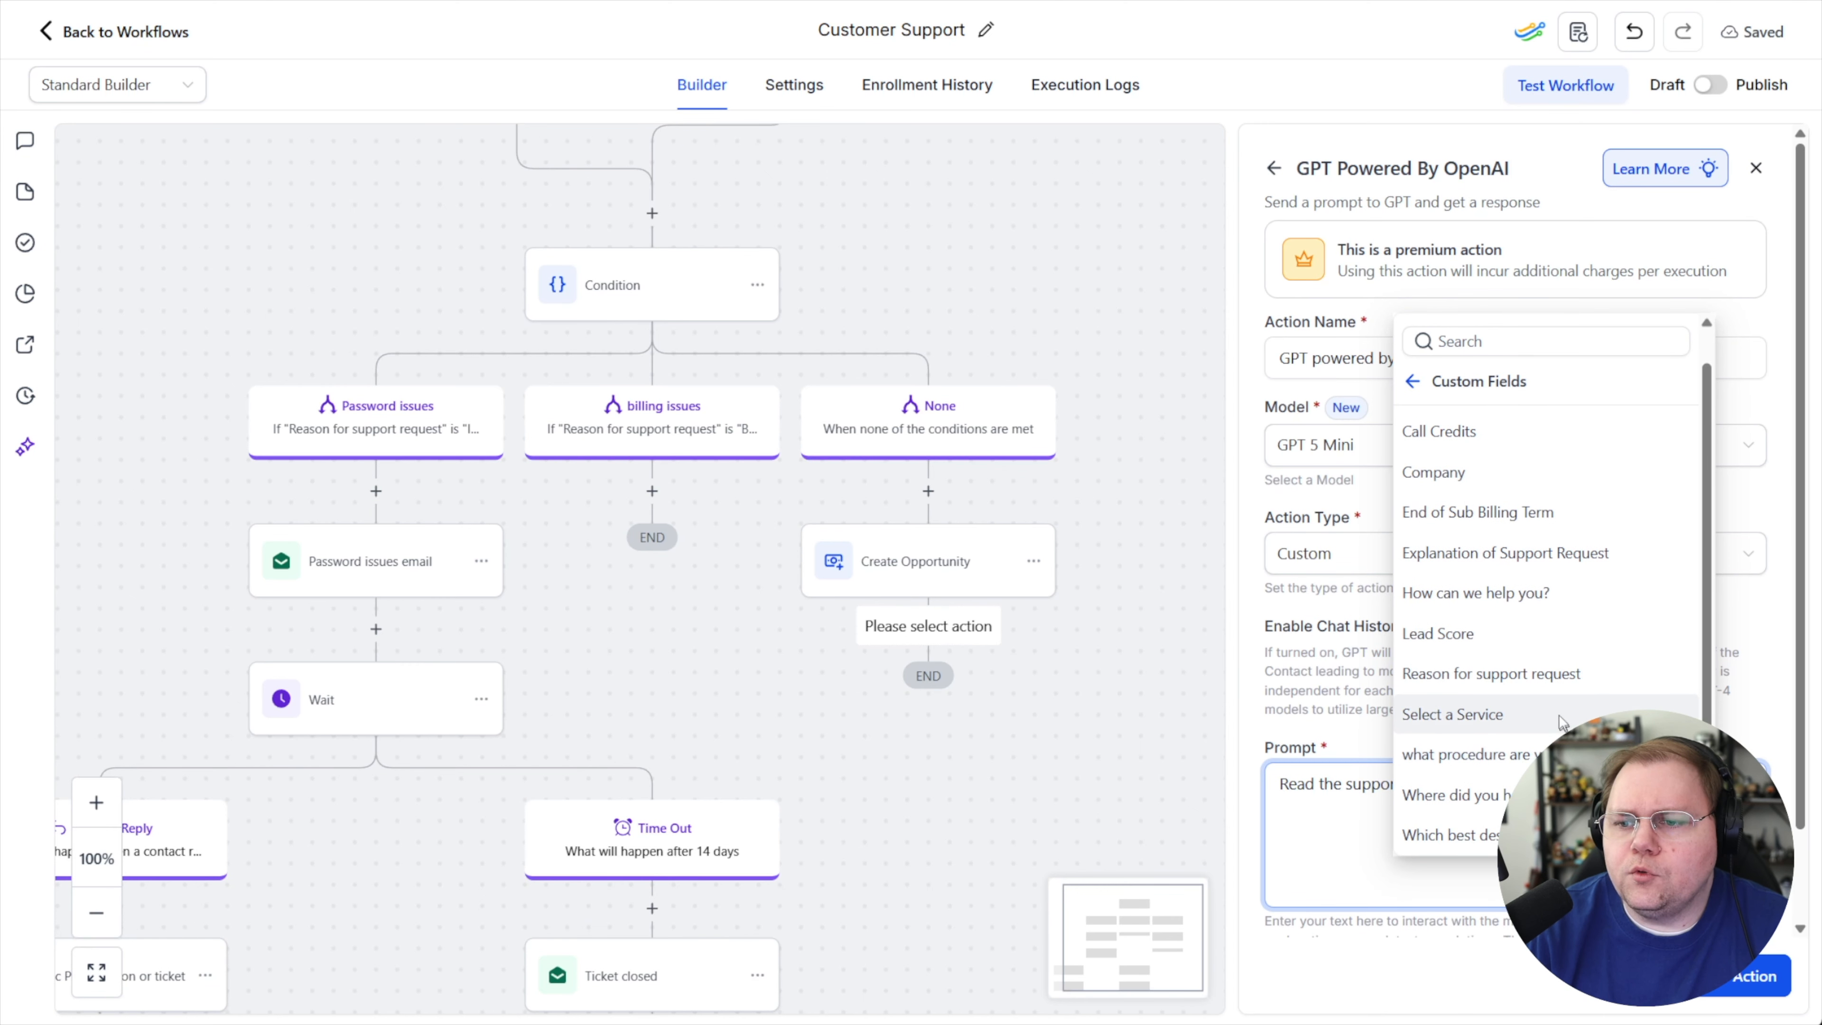
{"action": "left_click", "coordinate": [1469, 554]}
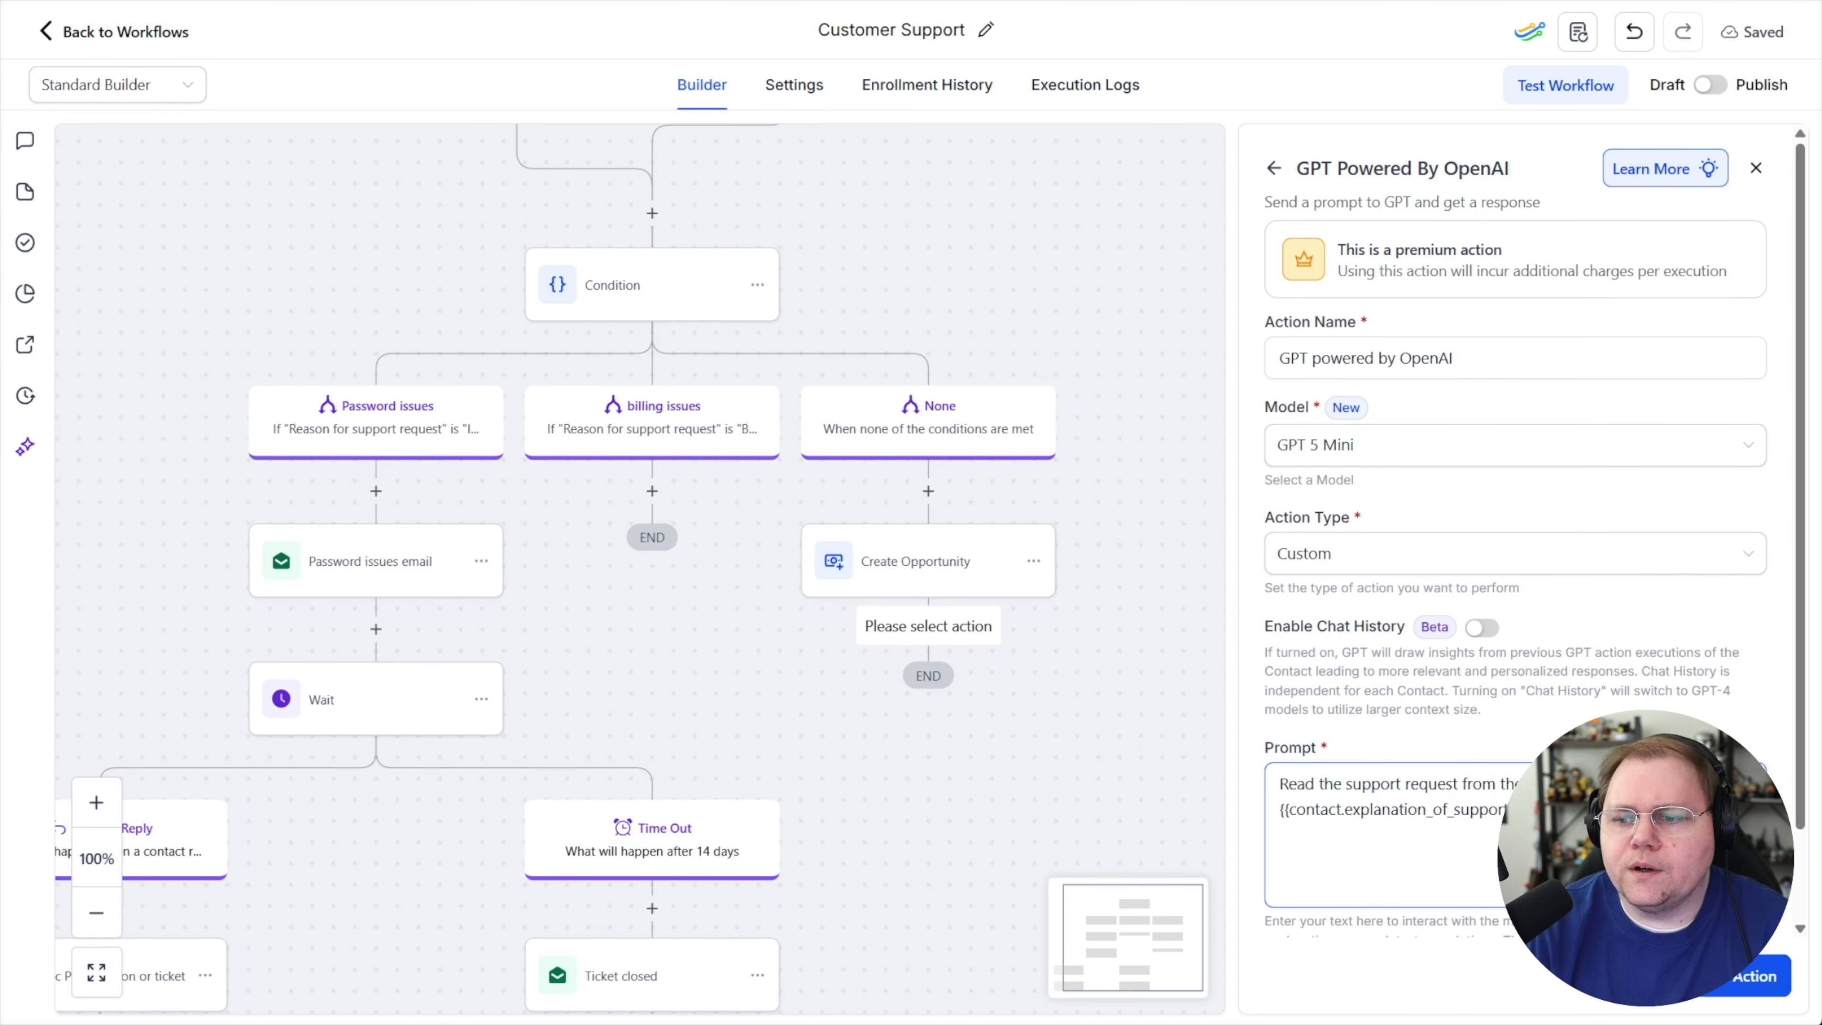
Add 'And the reason for the support' to the prompt followed by the Reason for support request custom field
{"action": "type", "text": "And"}
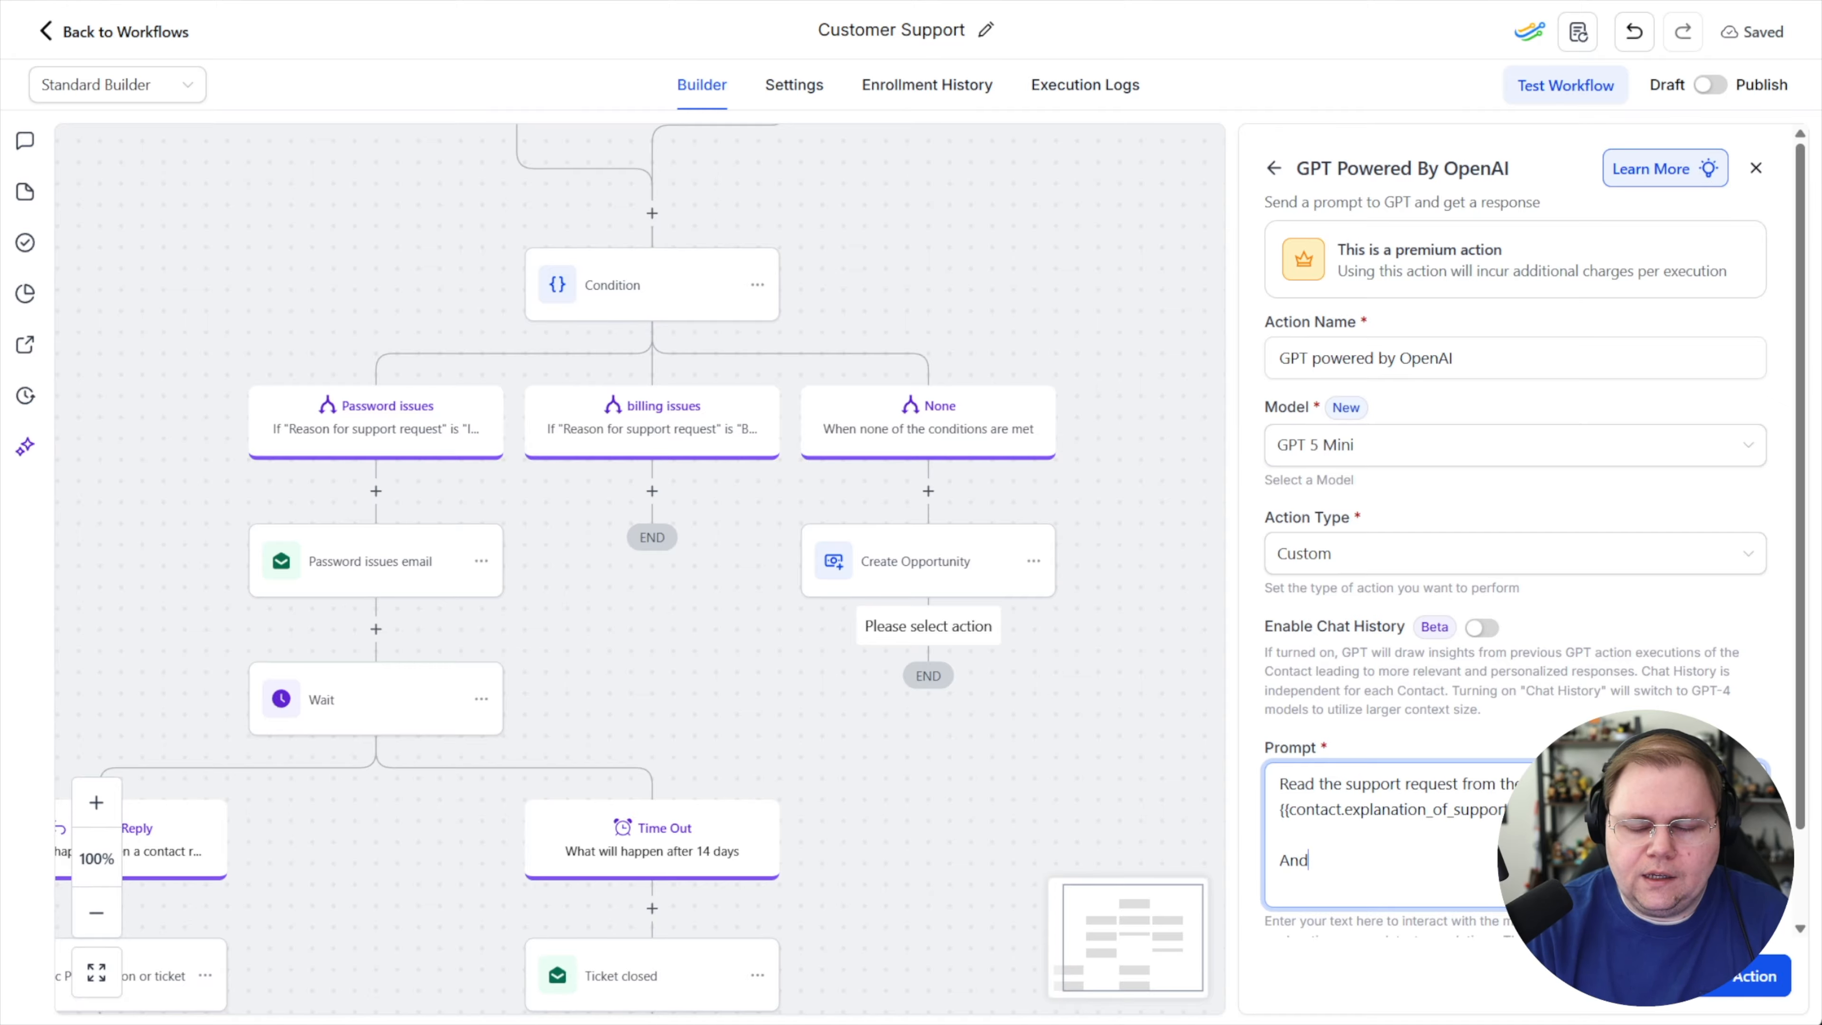
{"action": "type", "text": " the reason for the s"}
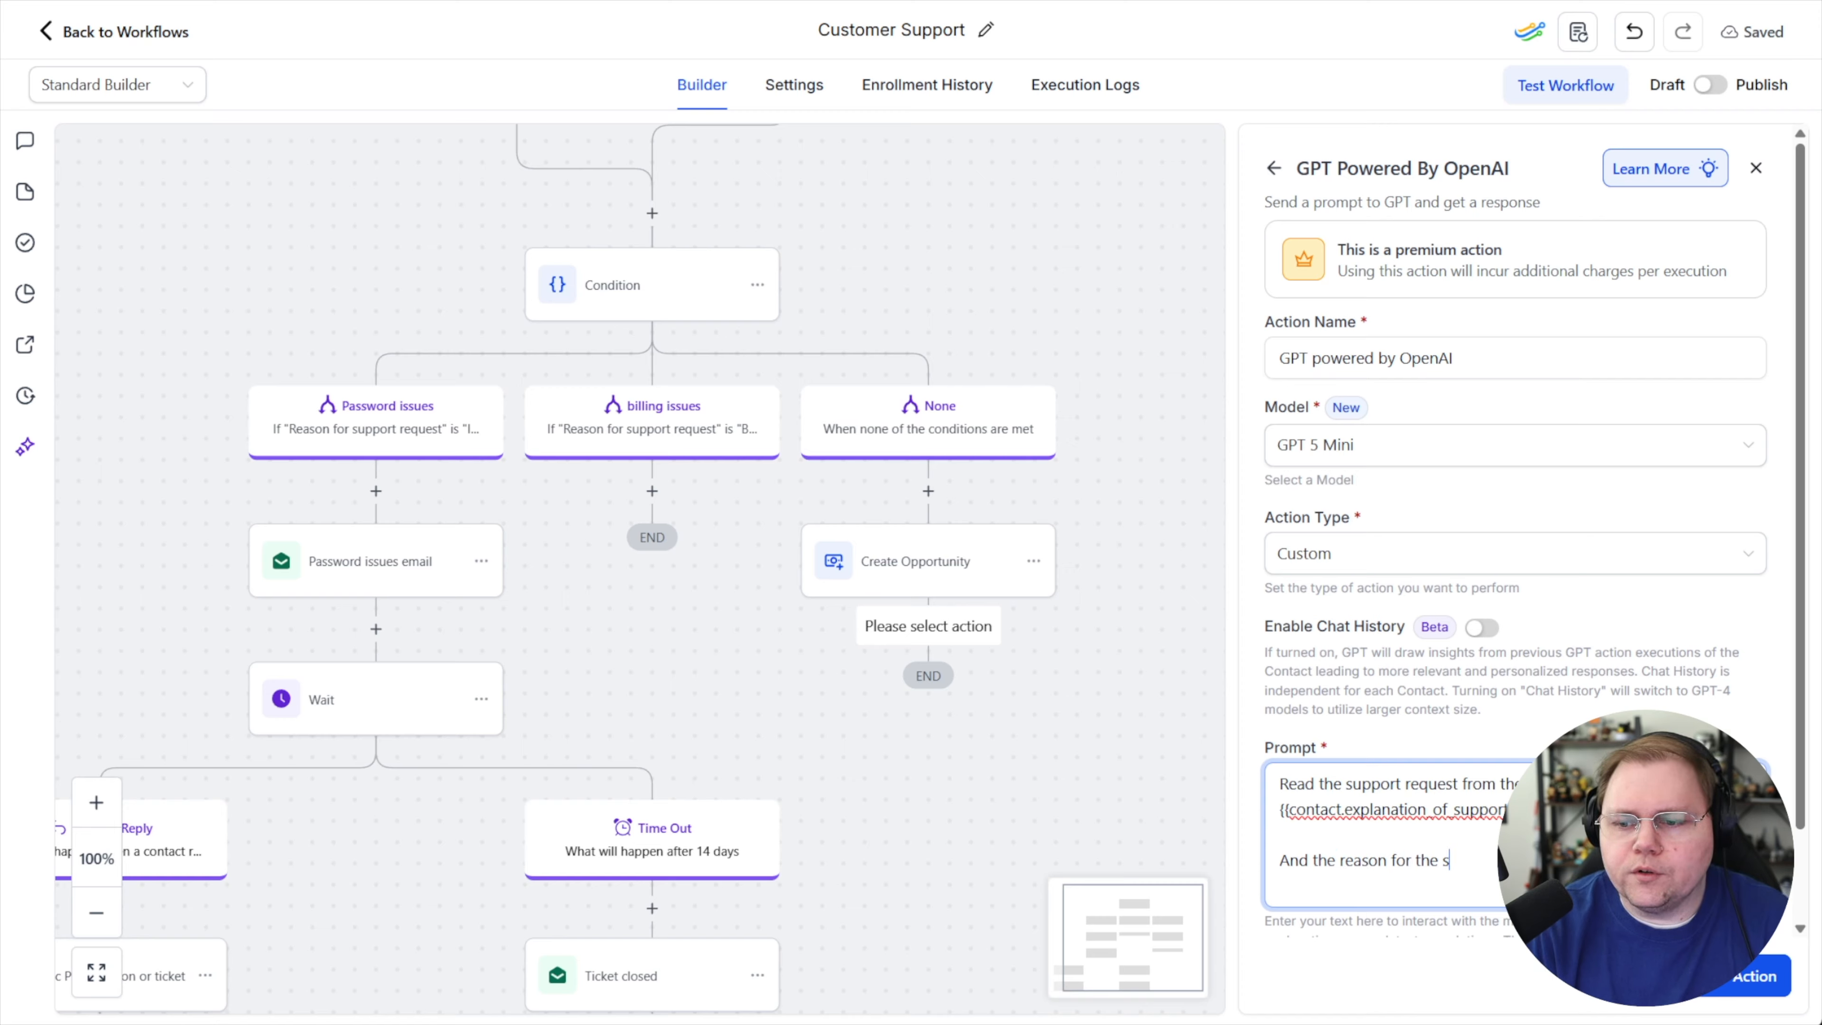
{"action": "type", "text": "upport"}
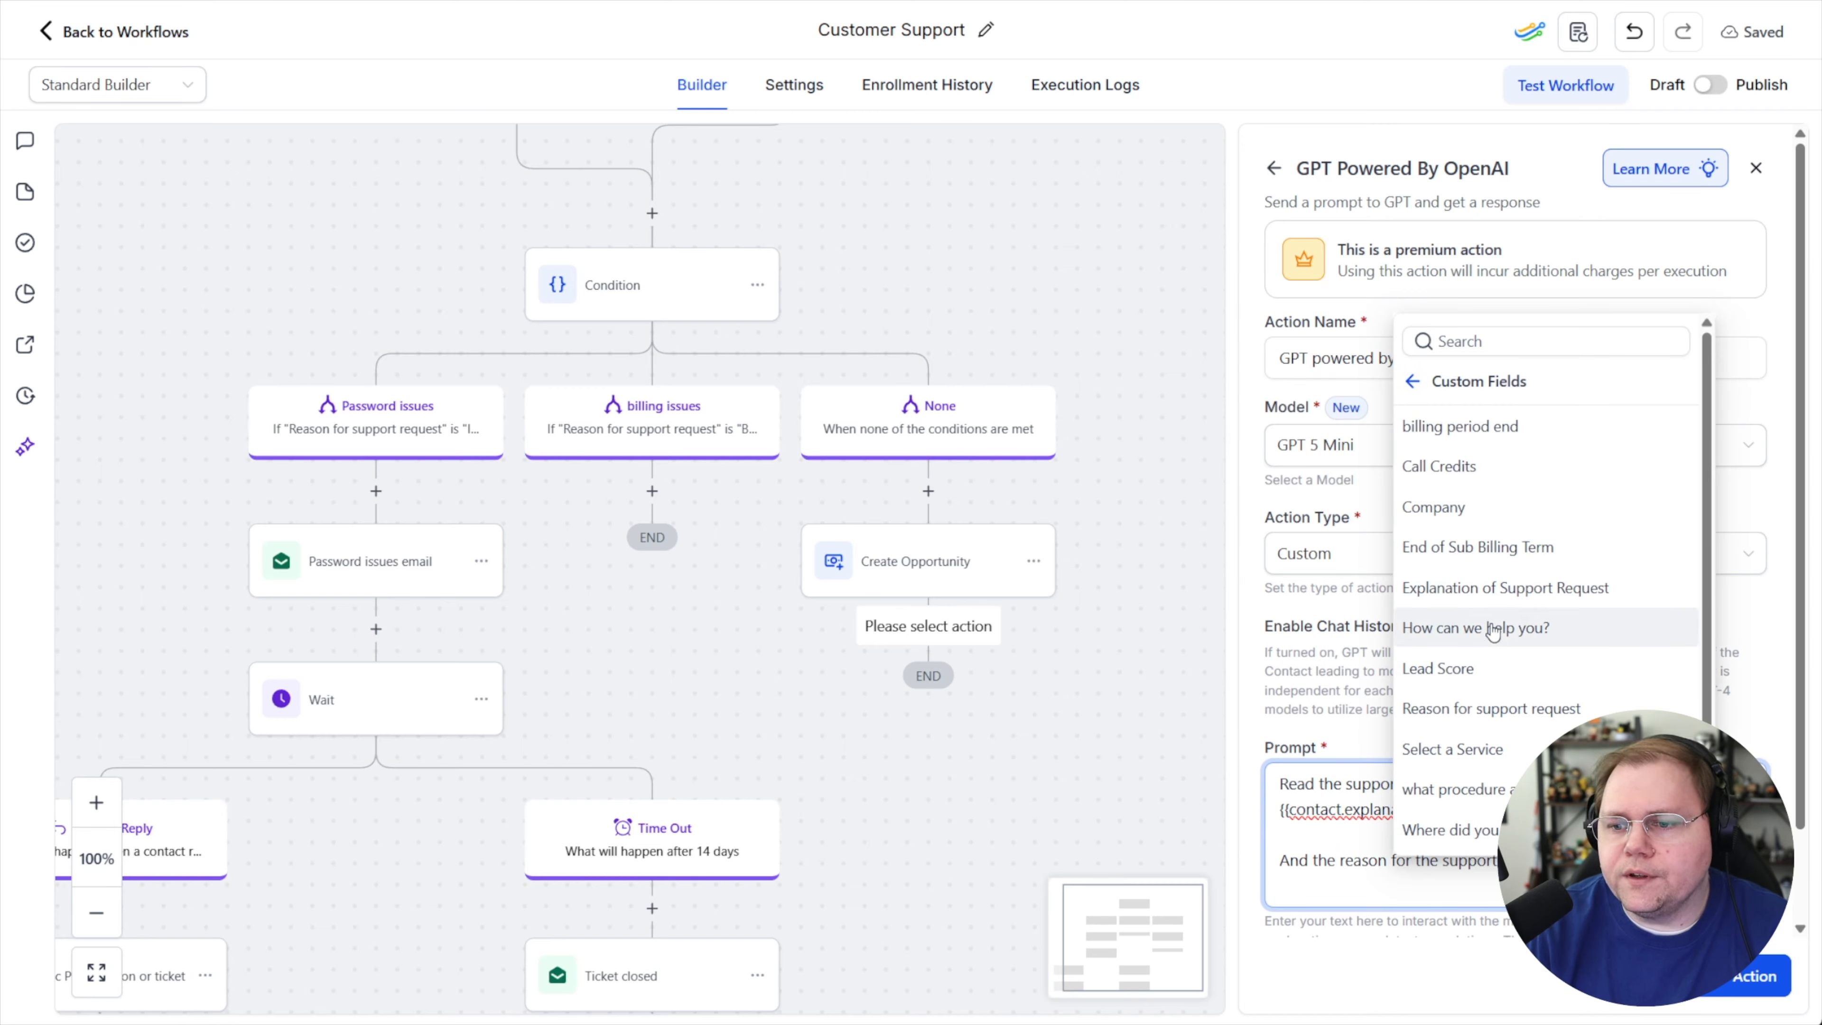
{"action": "left_click", "coordinate": [1486, 709]}
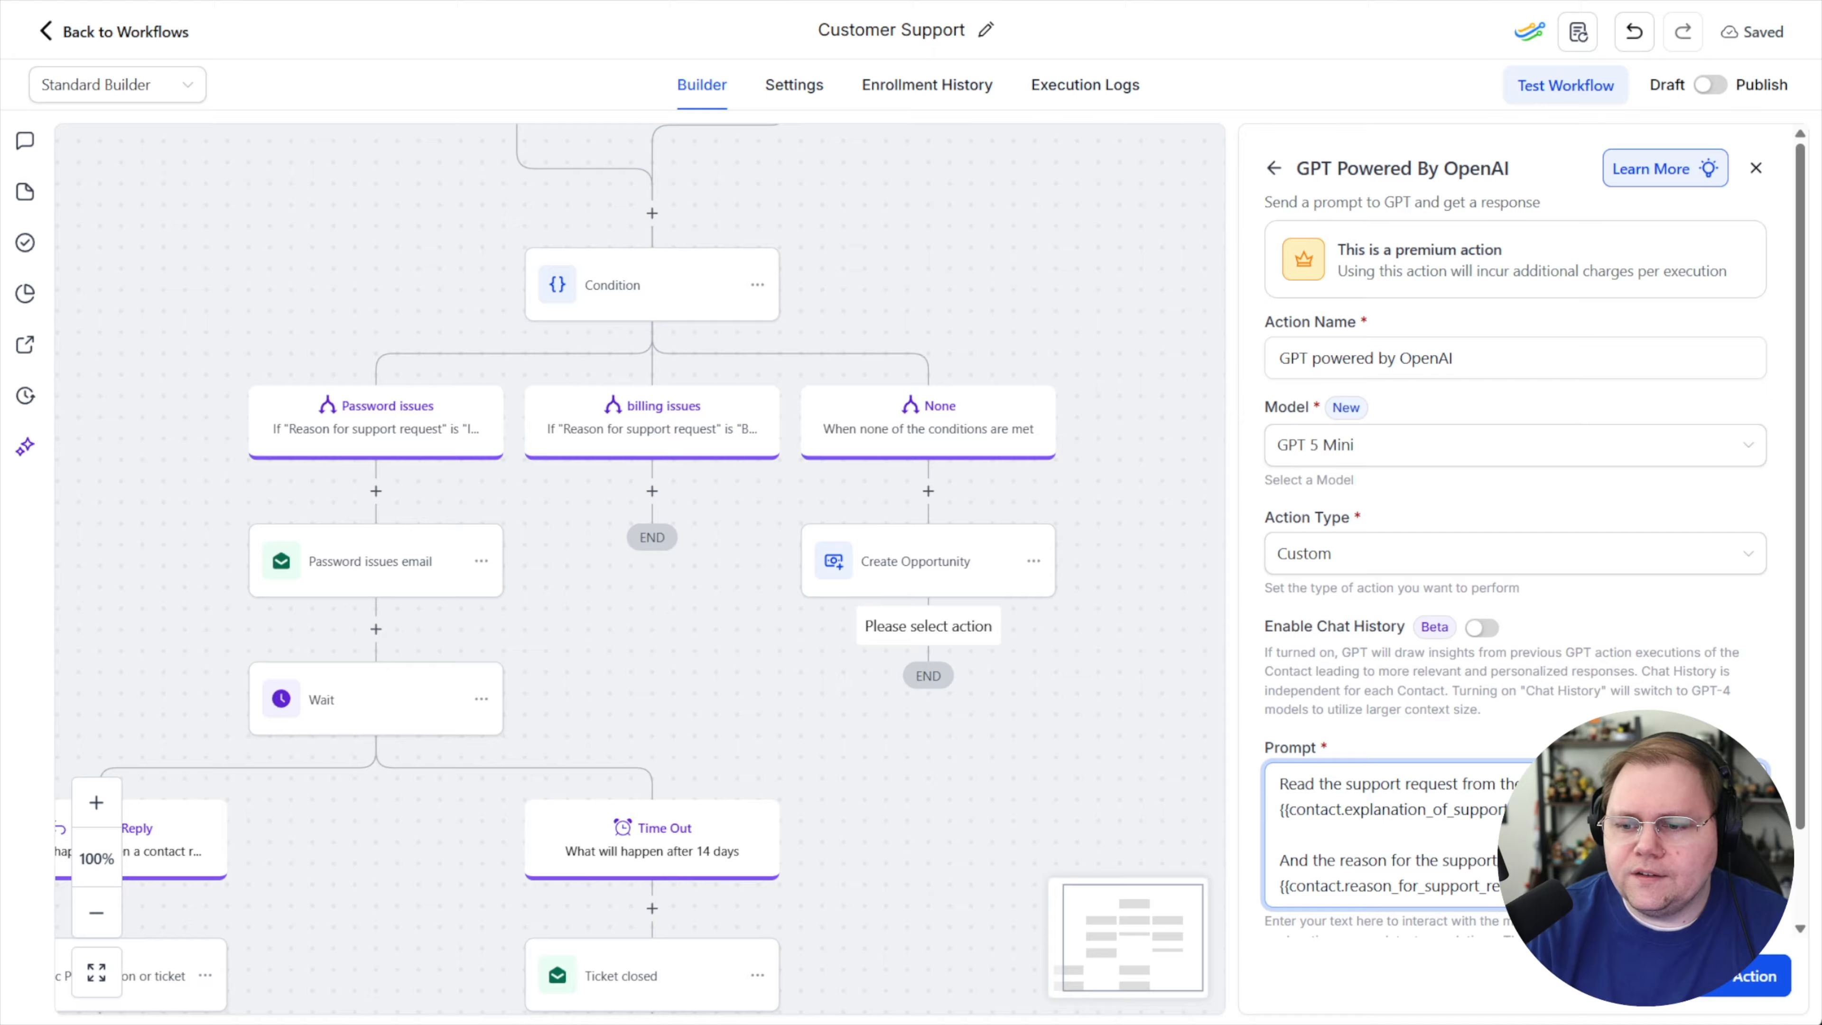
Add a new prompt paragraph starting 'Assist customer support in draft' and save the GPT action
{"action": "key", "text": "Return"}
{"action": "key", "text": "Return"}
{"action": "type", "text": "Assist "}
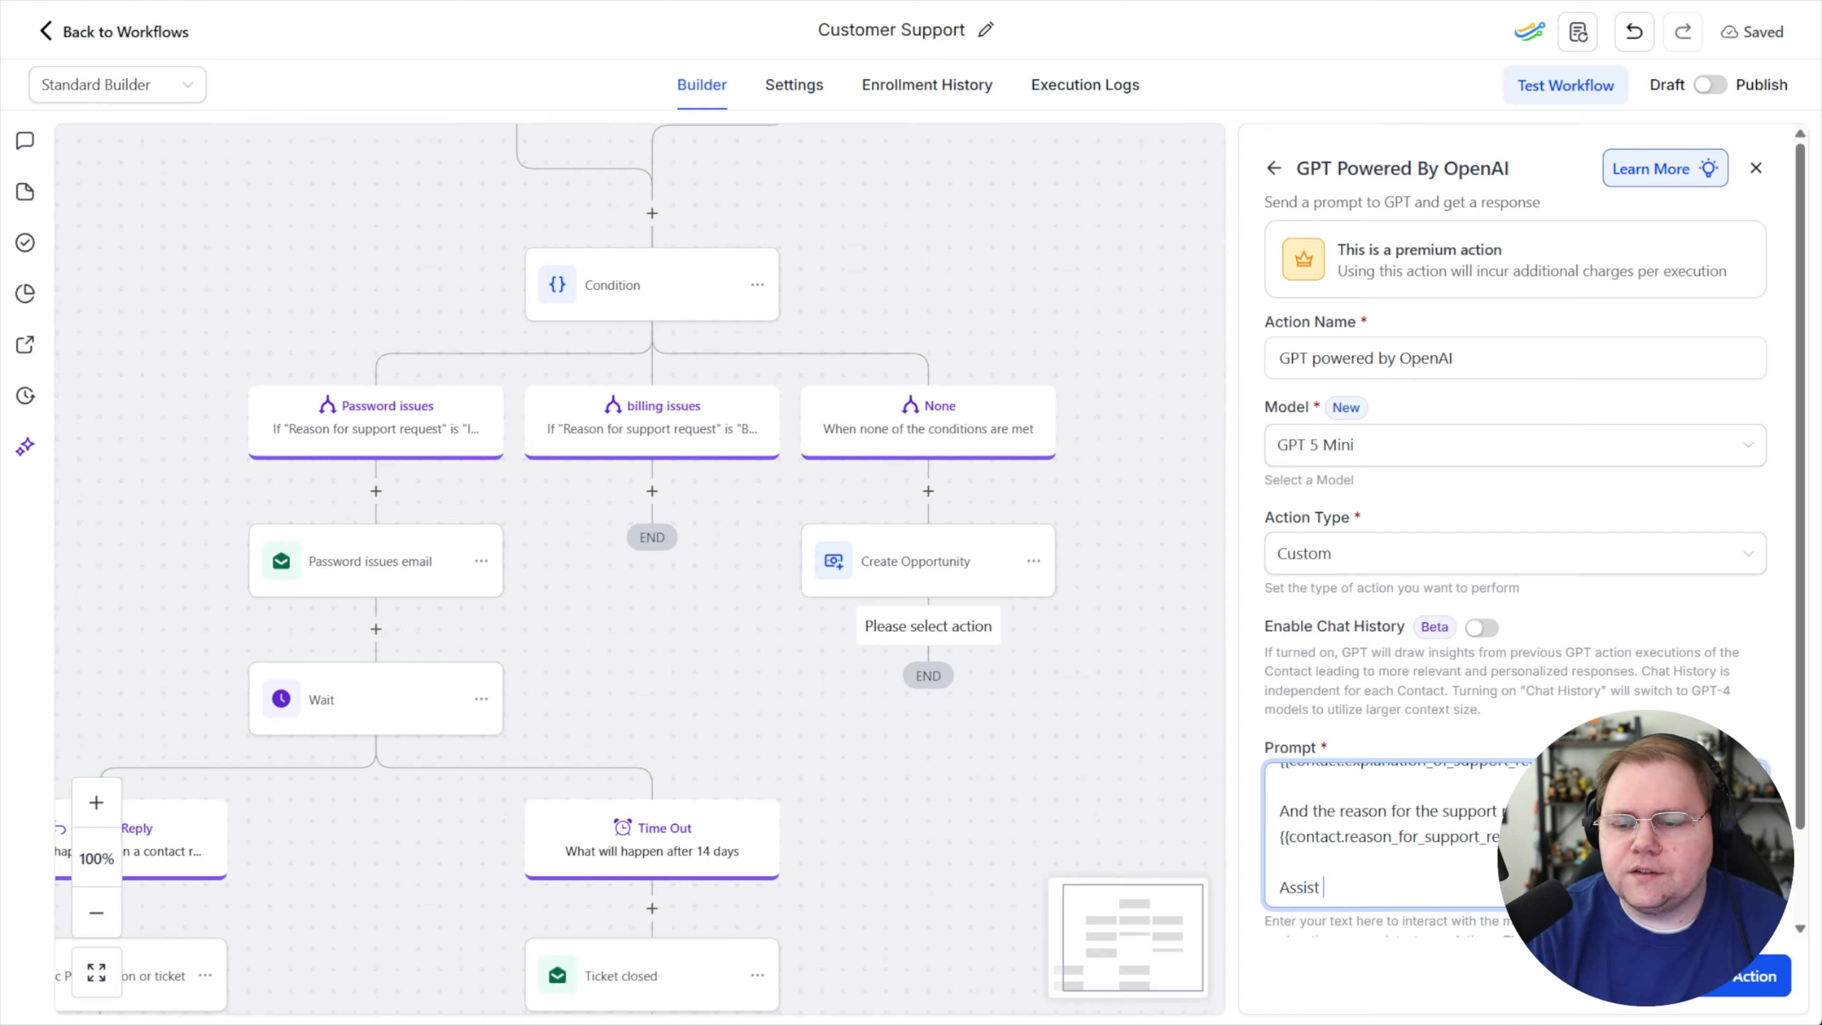
{"action": "type", "text": "customer support in draf"}
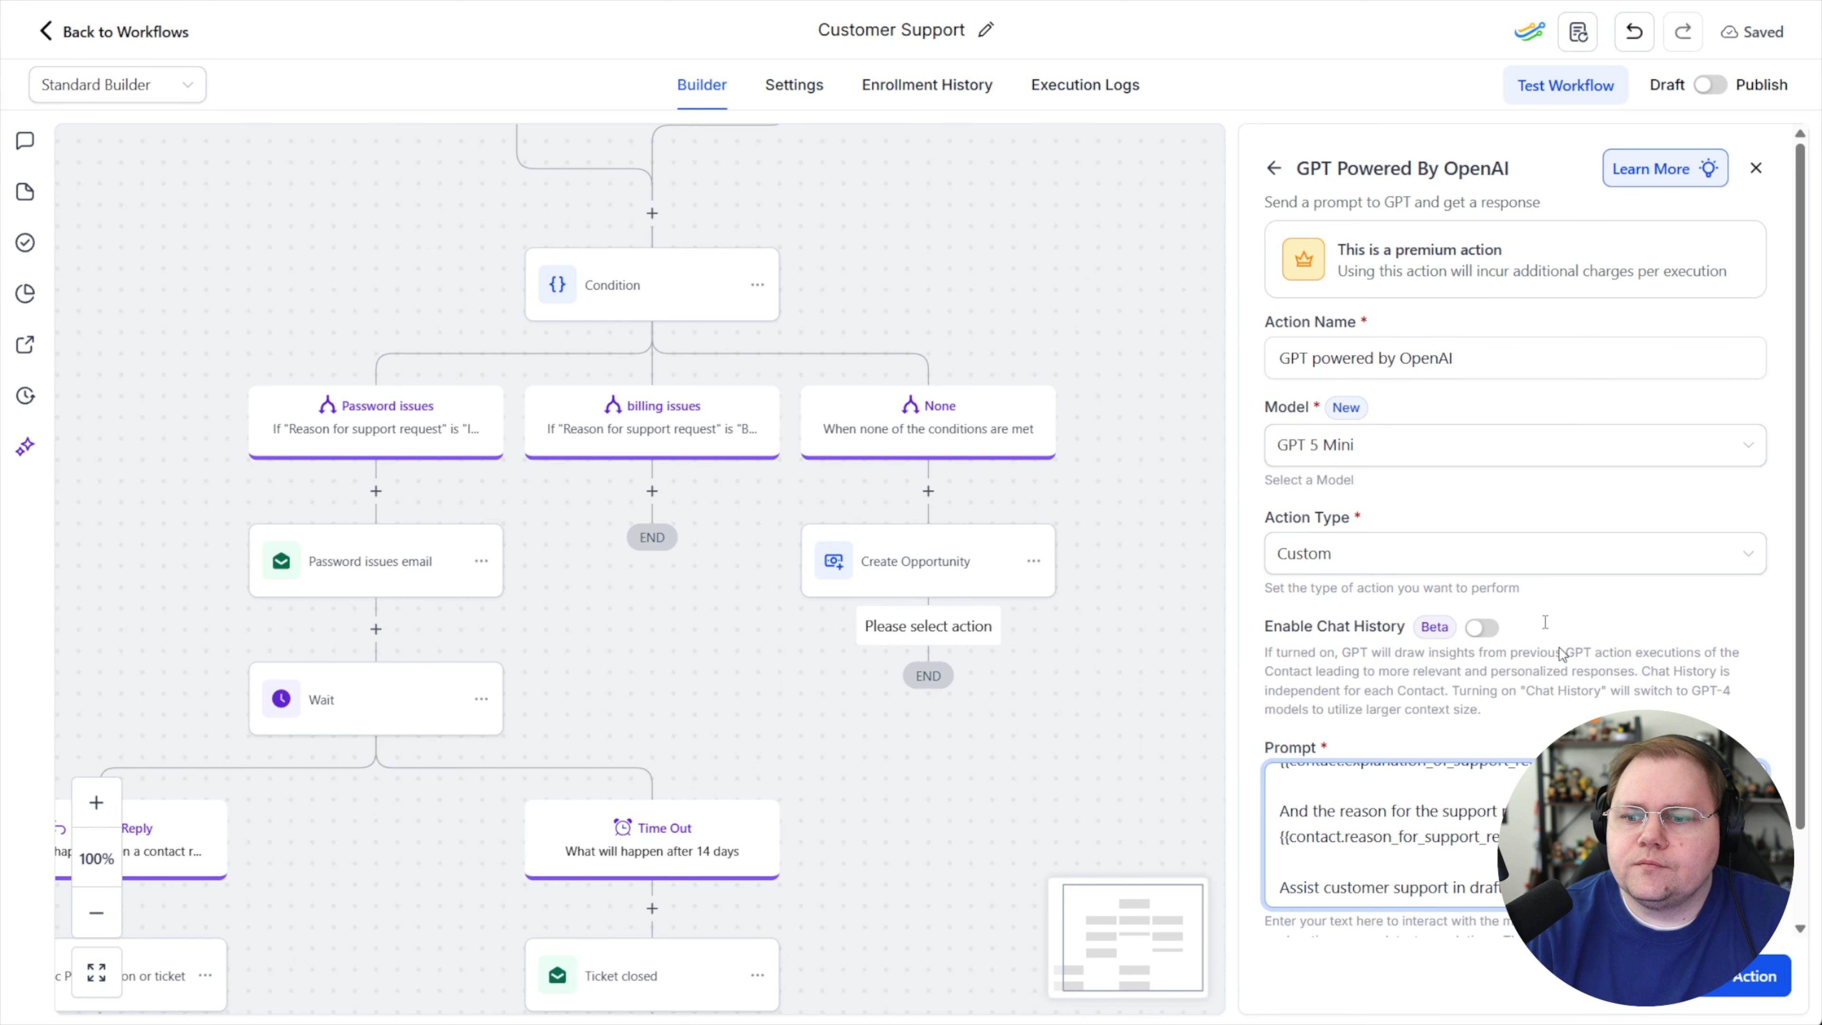
{"action": "left_click", "coordinate": [1751, 976]}
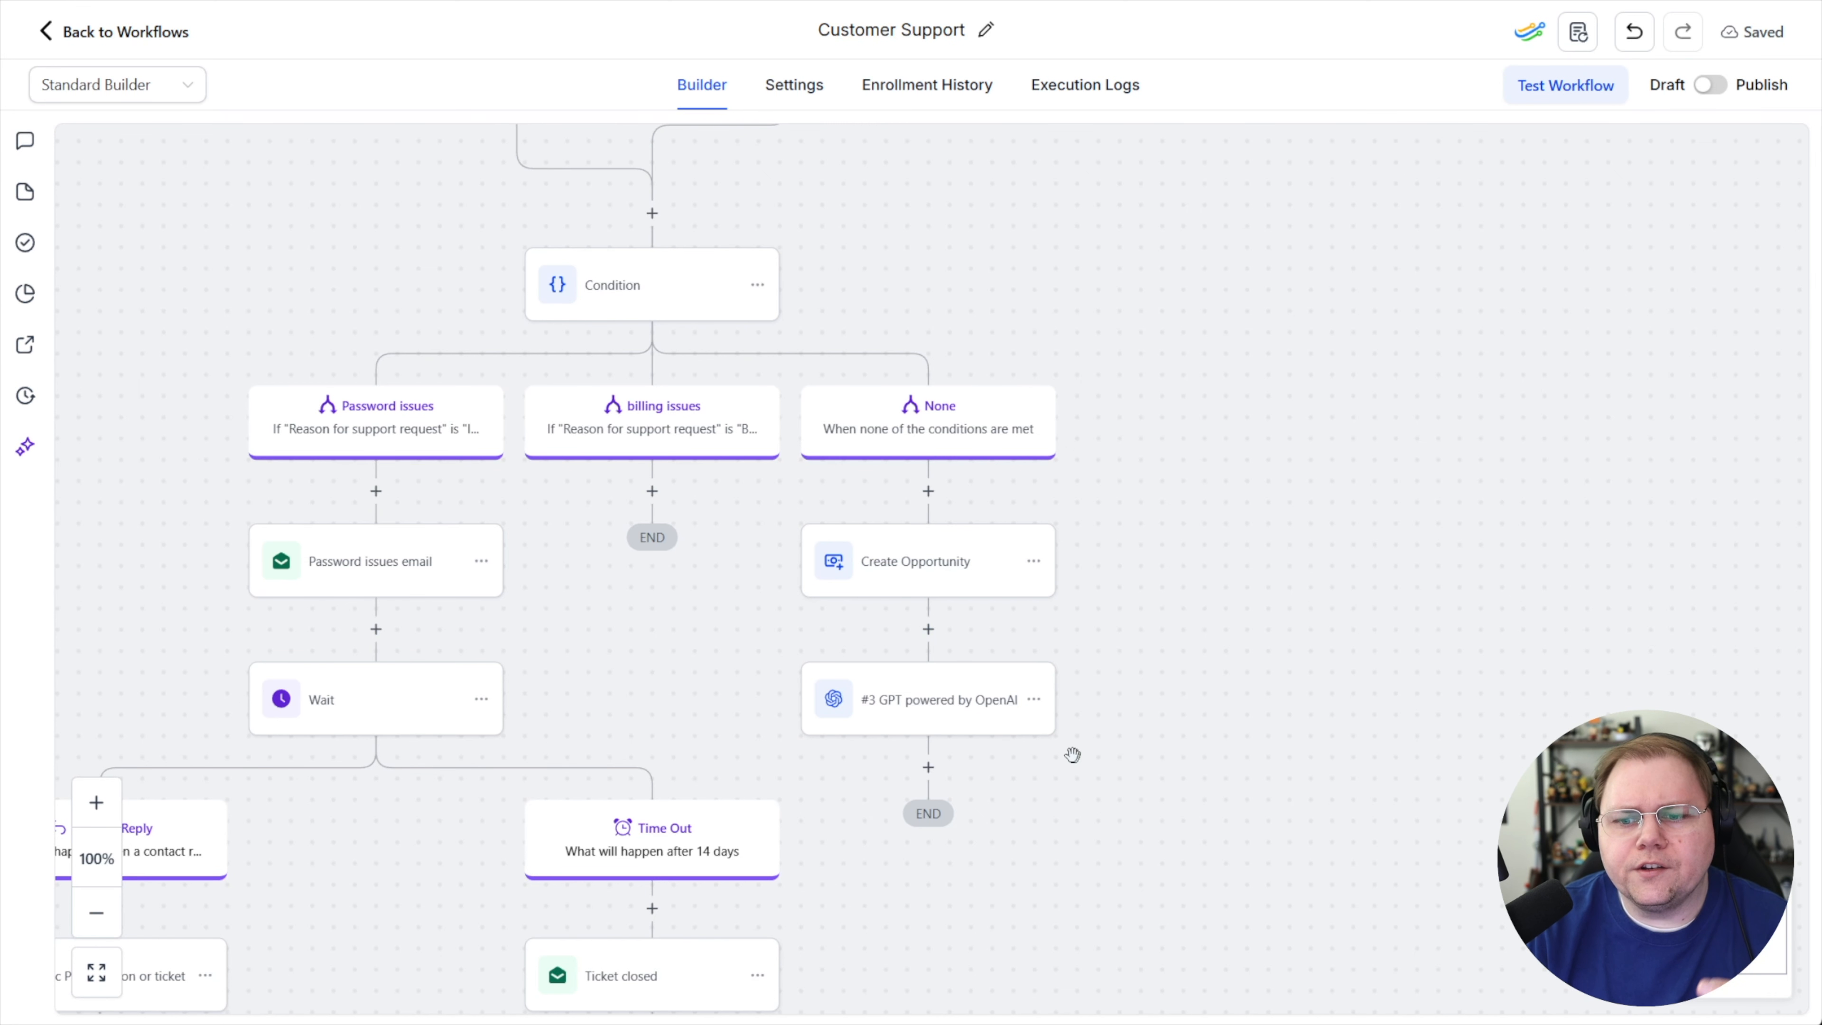
Add an Add To Notes action below the GPT action whose note is the GPT response, and save it
{"action": "left_click", "coordinate": [928, 770]}
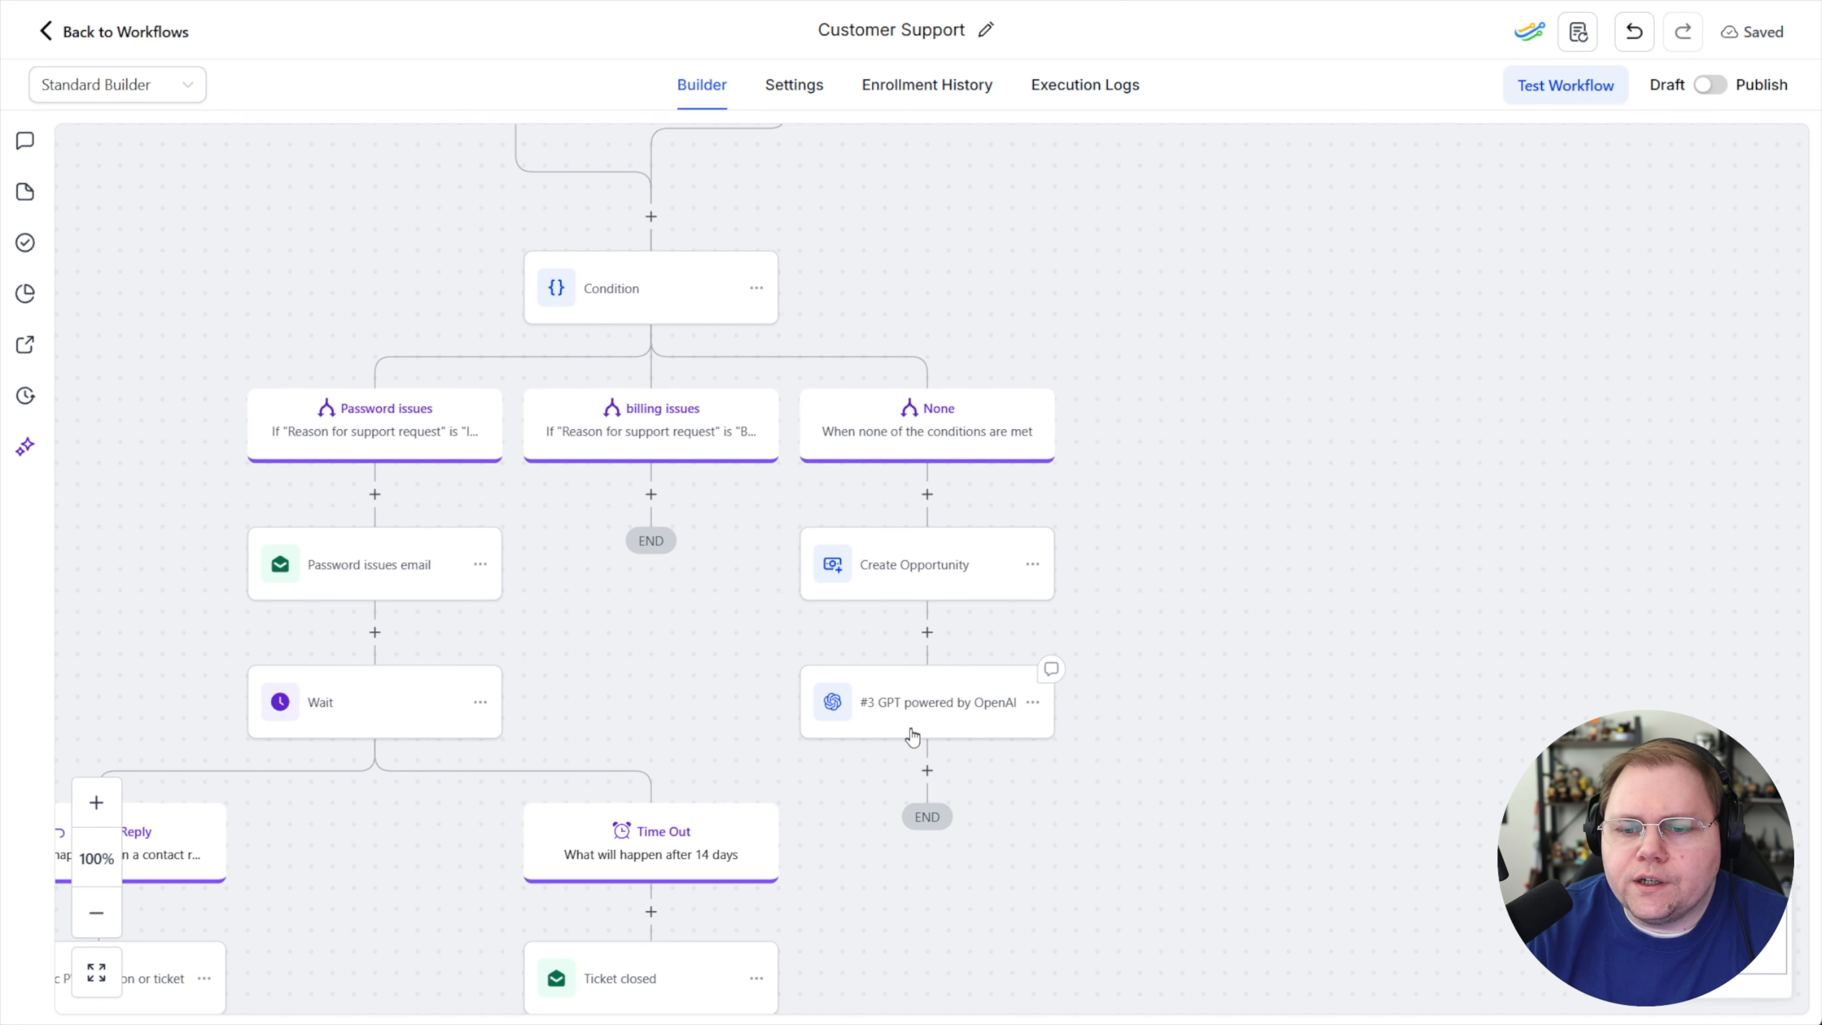
{"action": "mouse_move", "coordinate": [929, 778]}
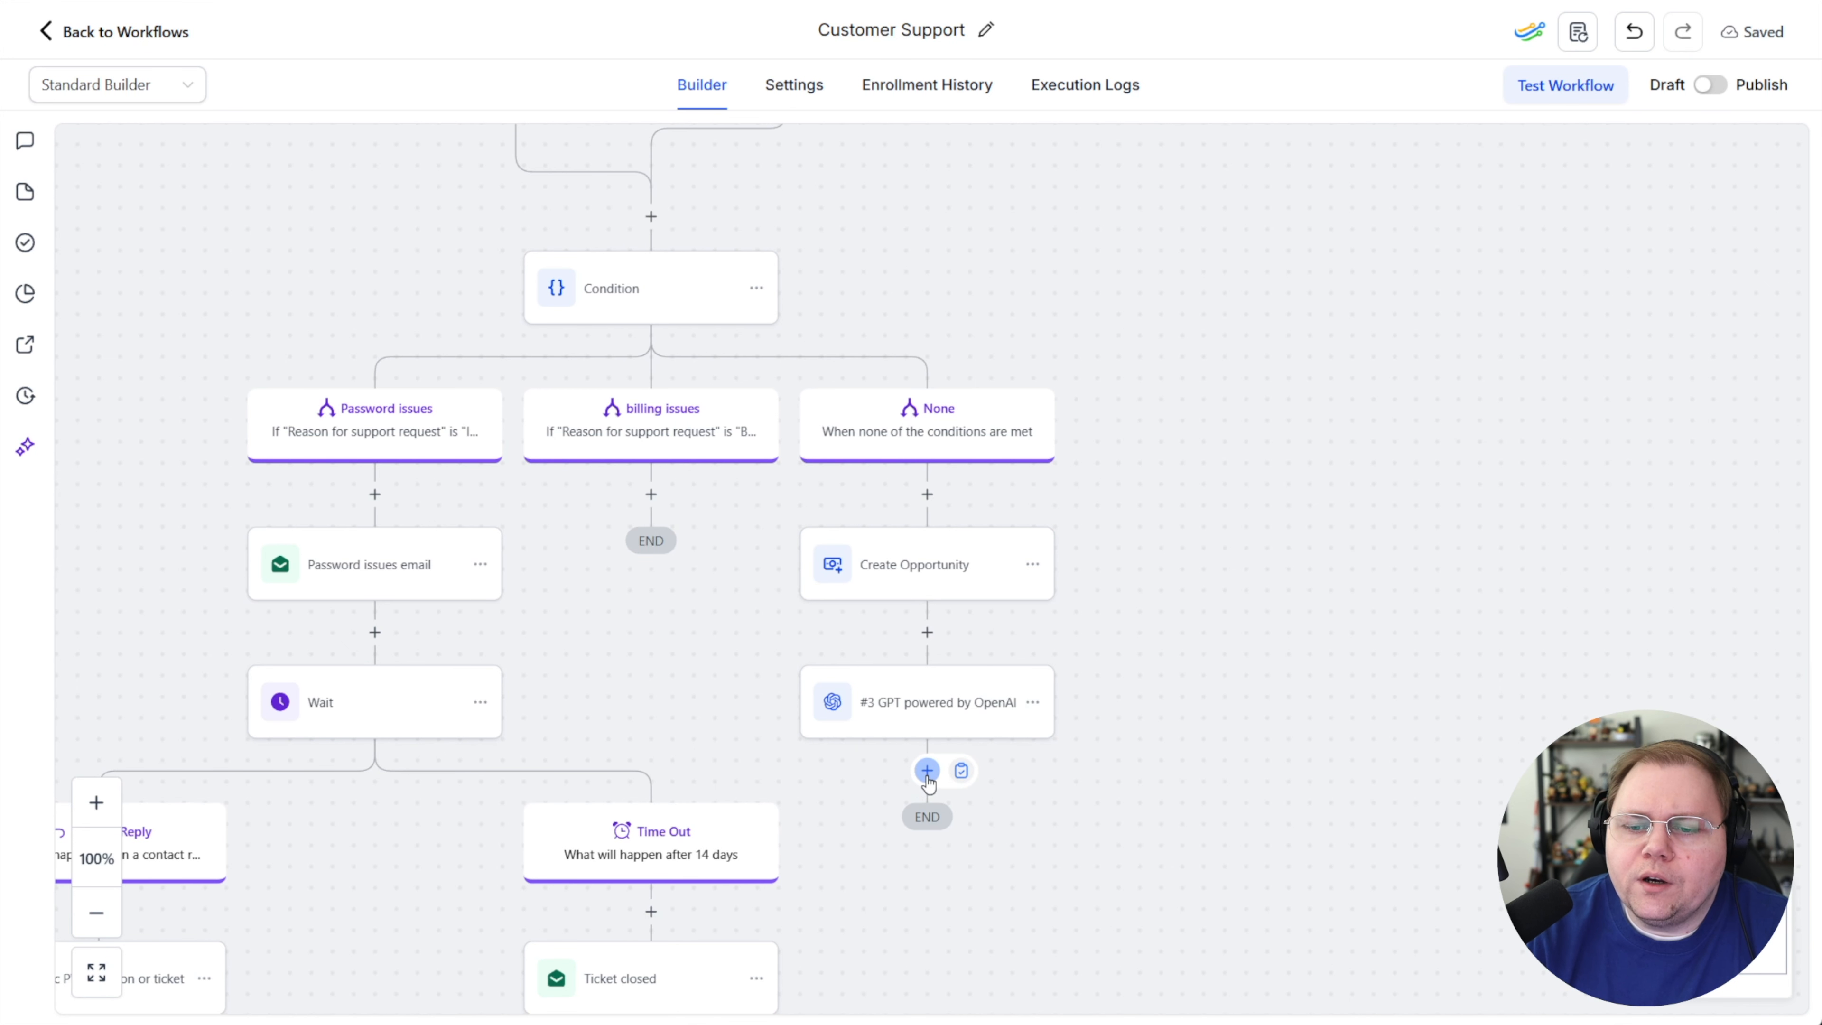
{"action": "left_click", "coordinate": [928, 772]}
{"action": "type", "text": "note"}
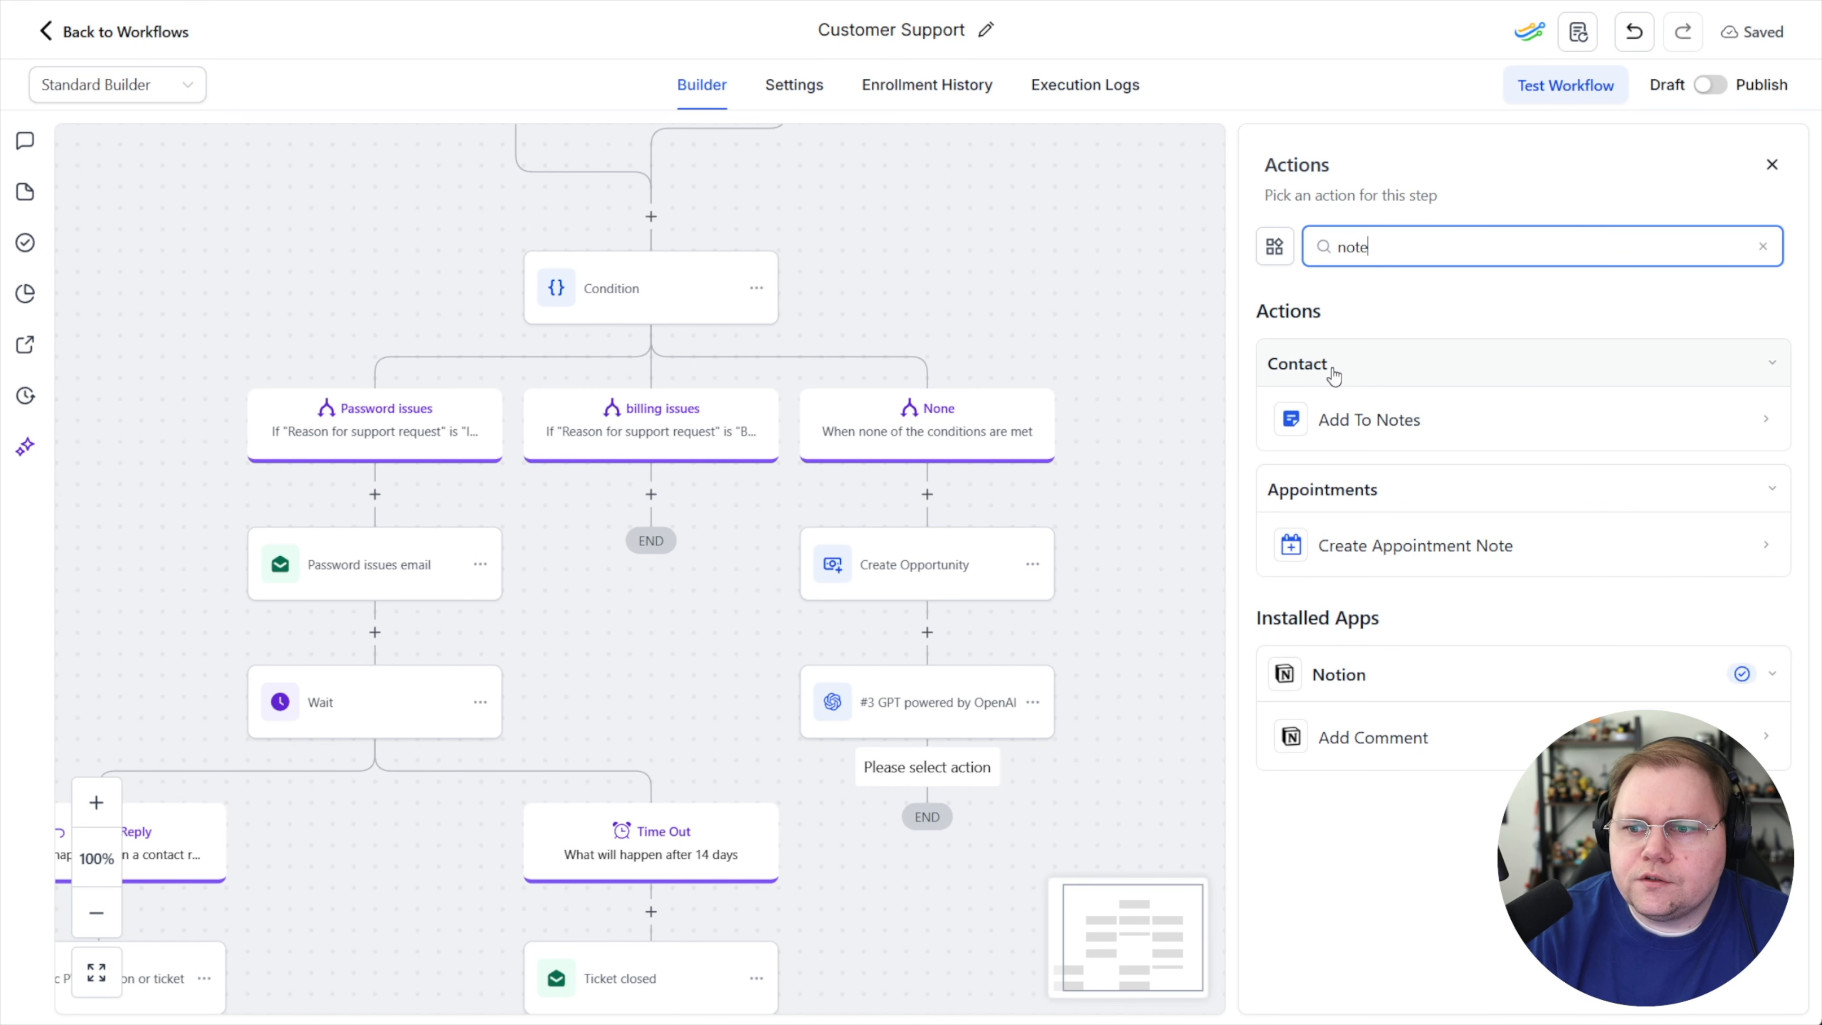
{"action": "left_click", "coordinate": [1362, 422]}
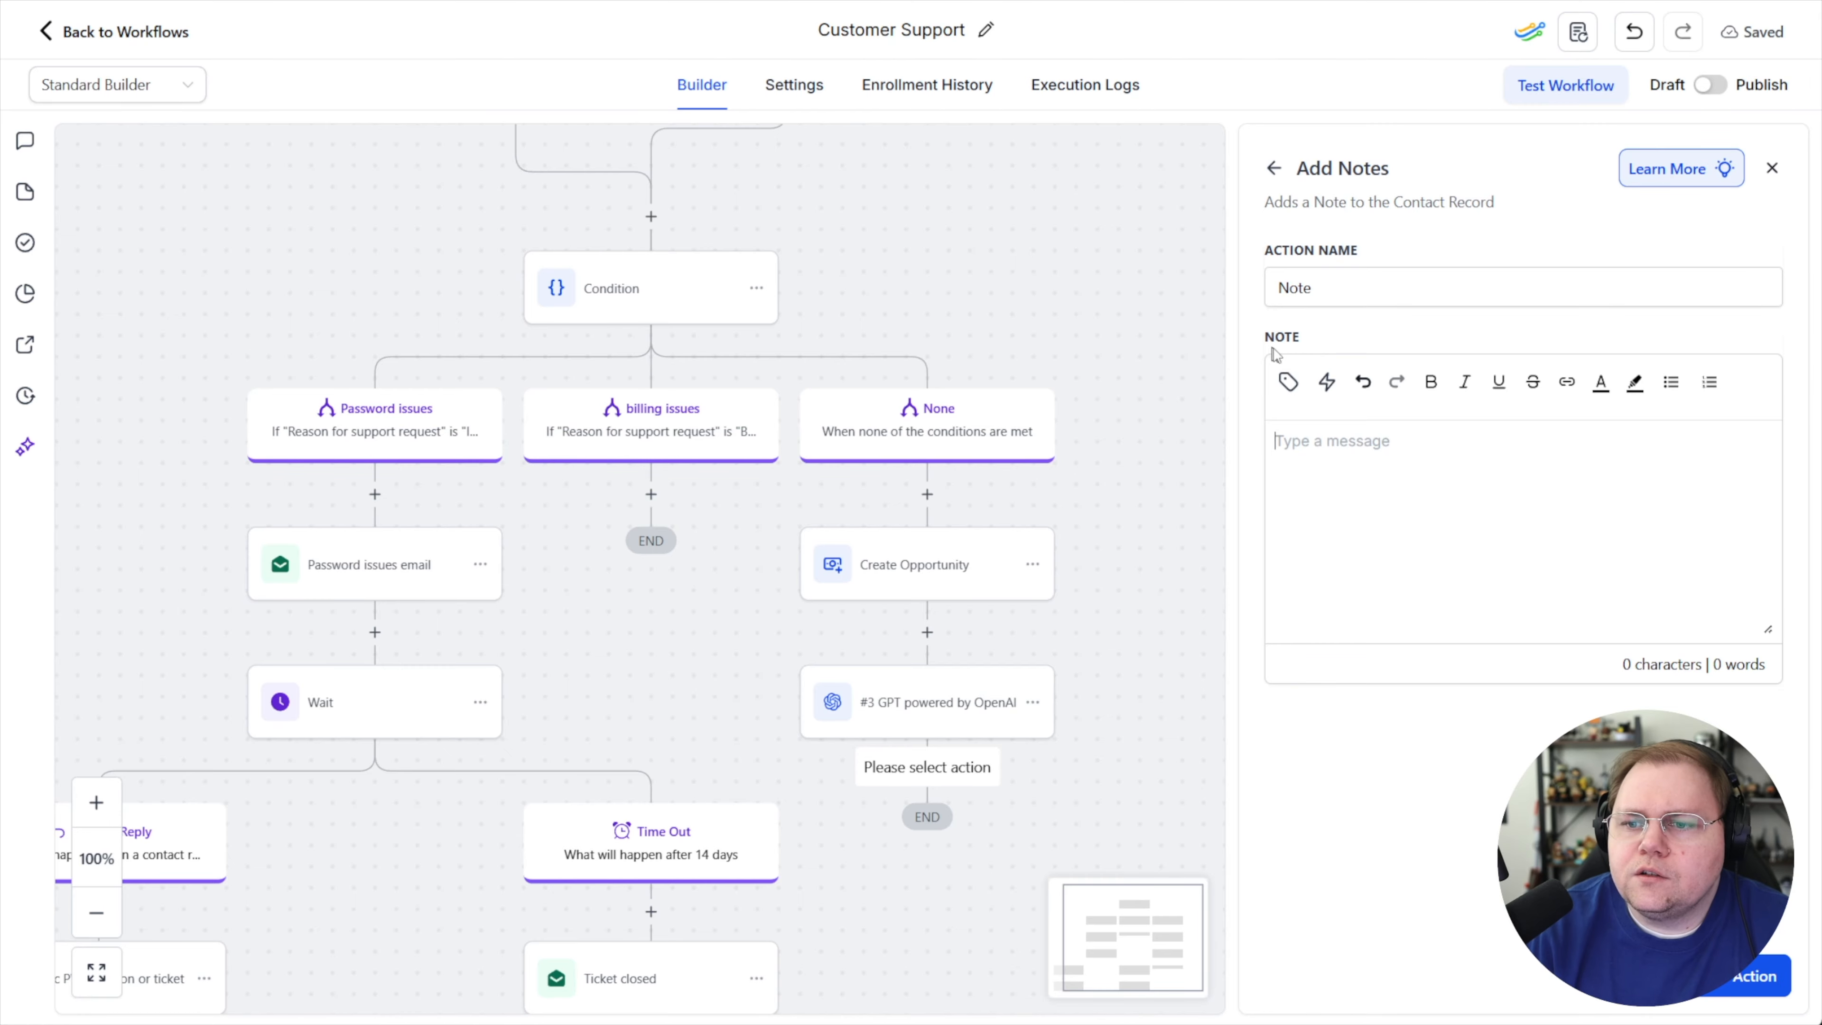
{"action": "left_click", "coordinate": [1288, 382]}
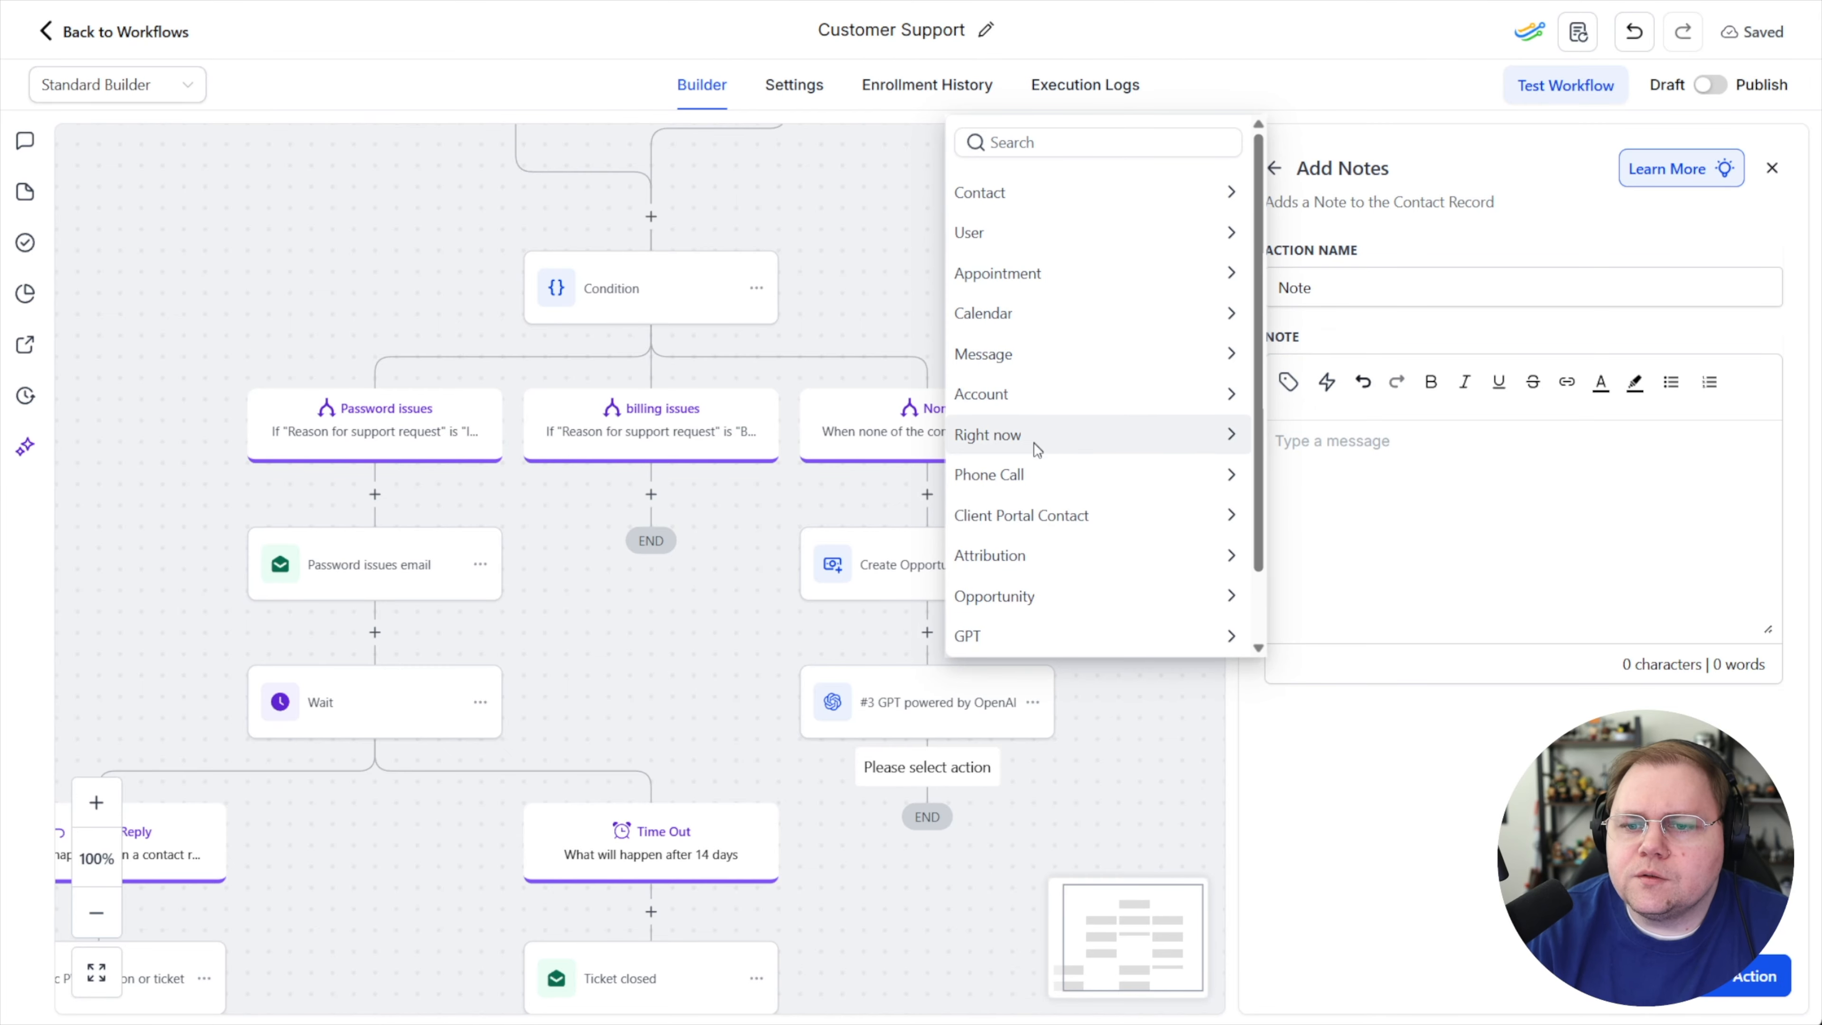
{"action": "left_click", "coordinate": [1033, 635]}
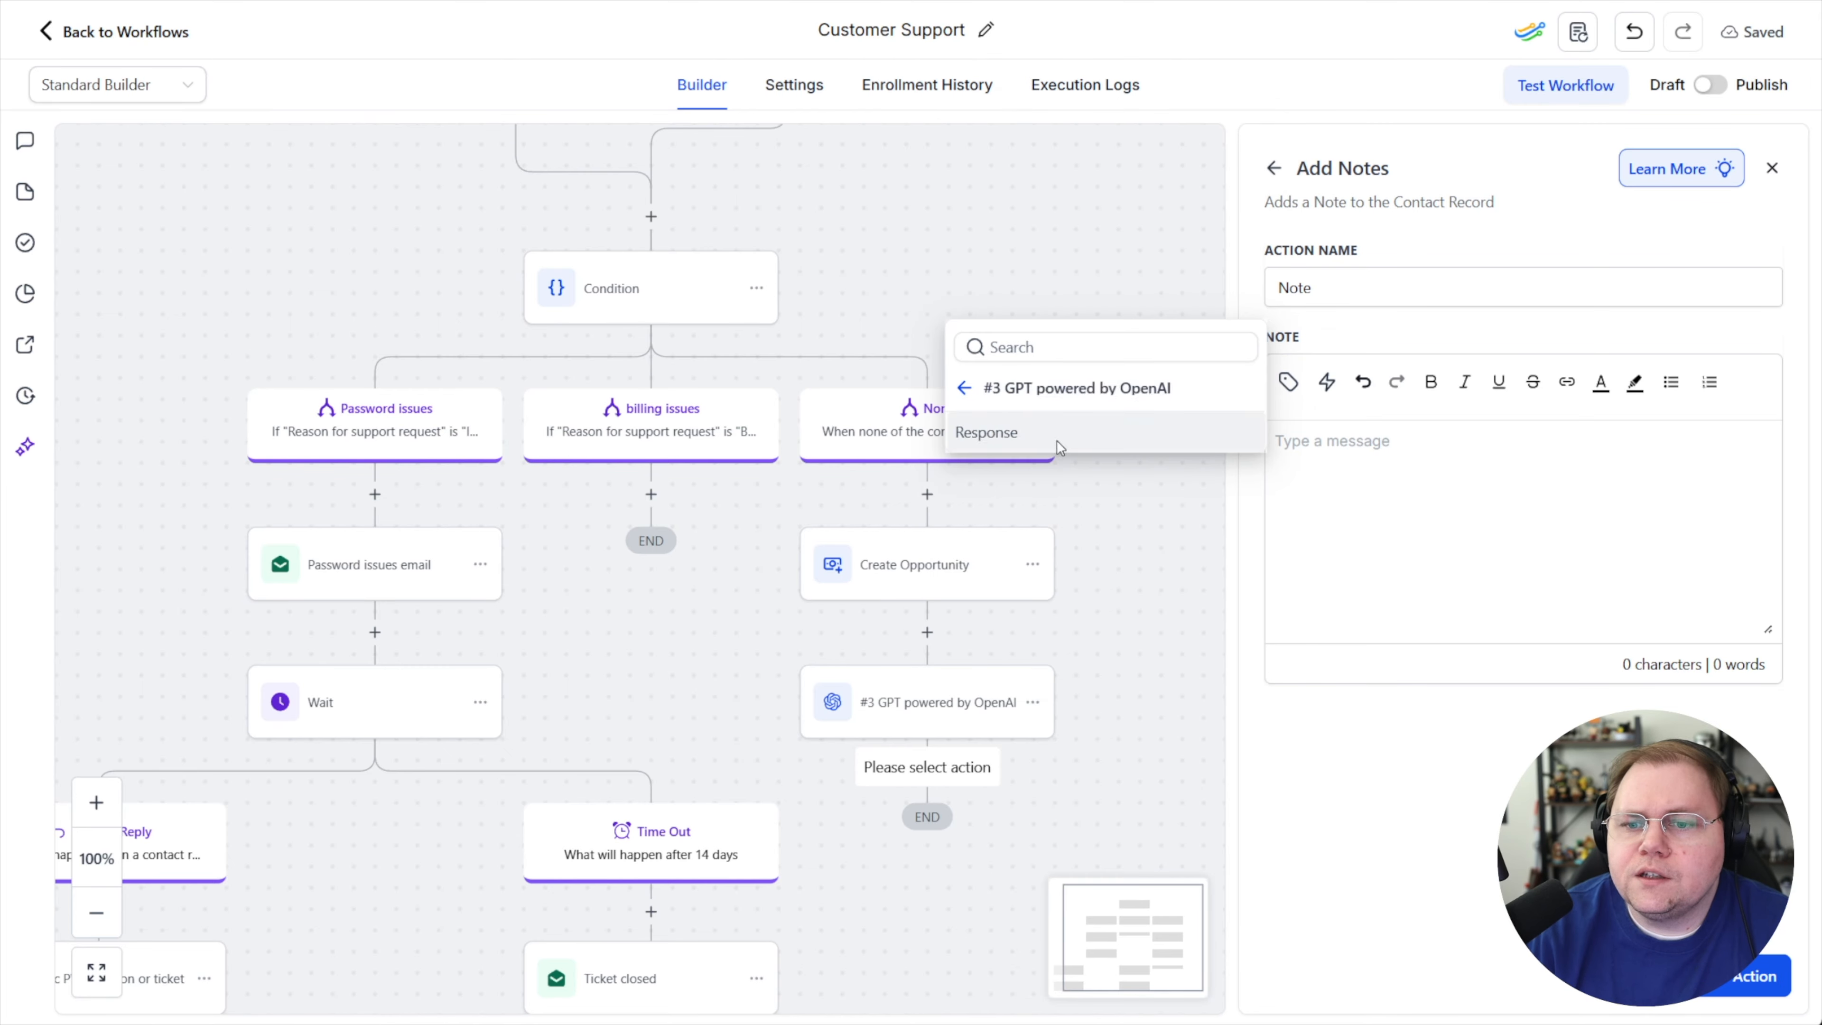
{"action": "left_click", "coordinate": [1057, 441]}
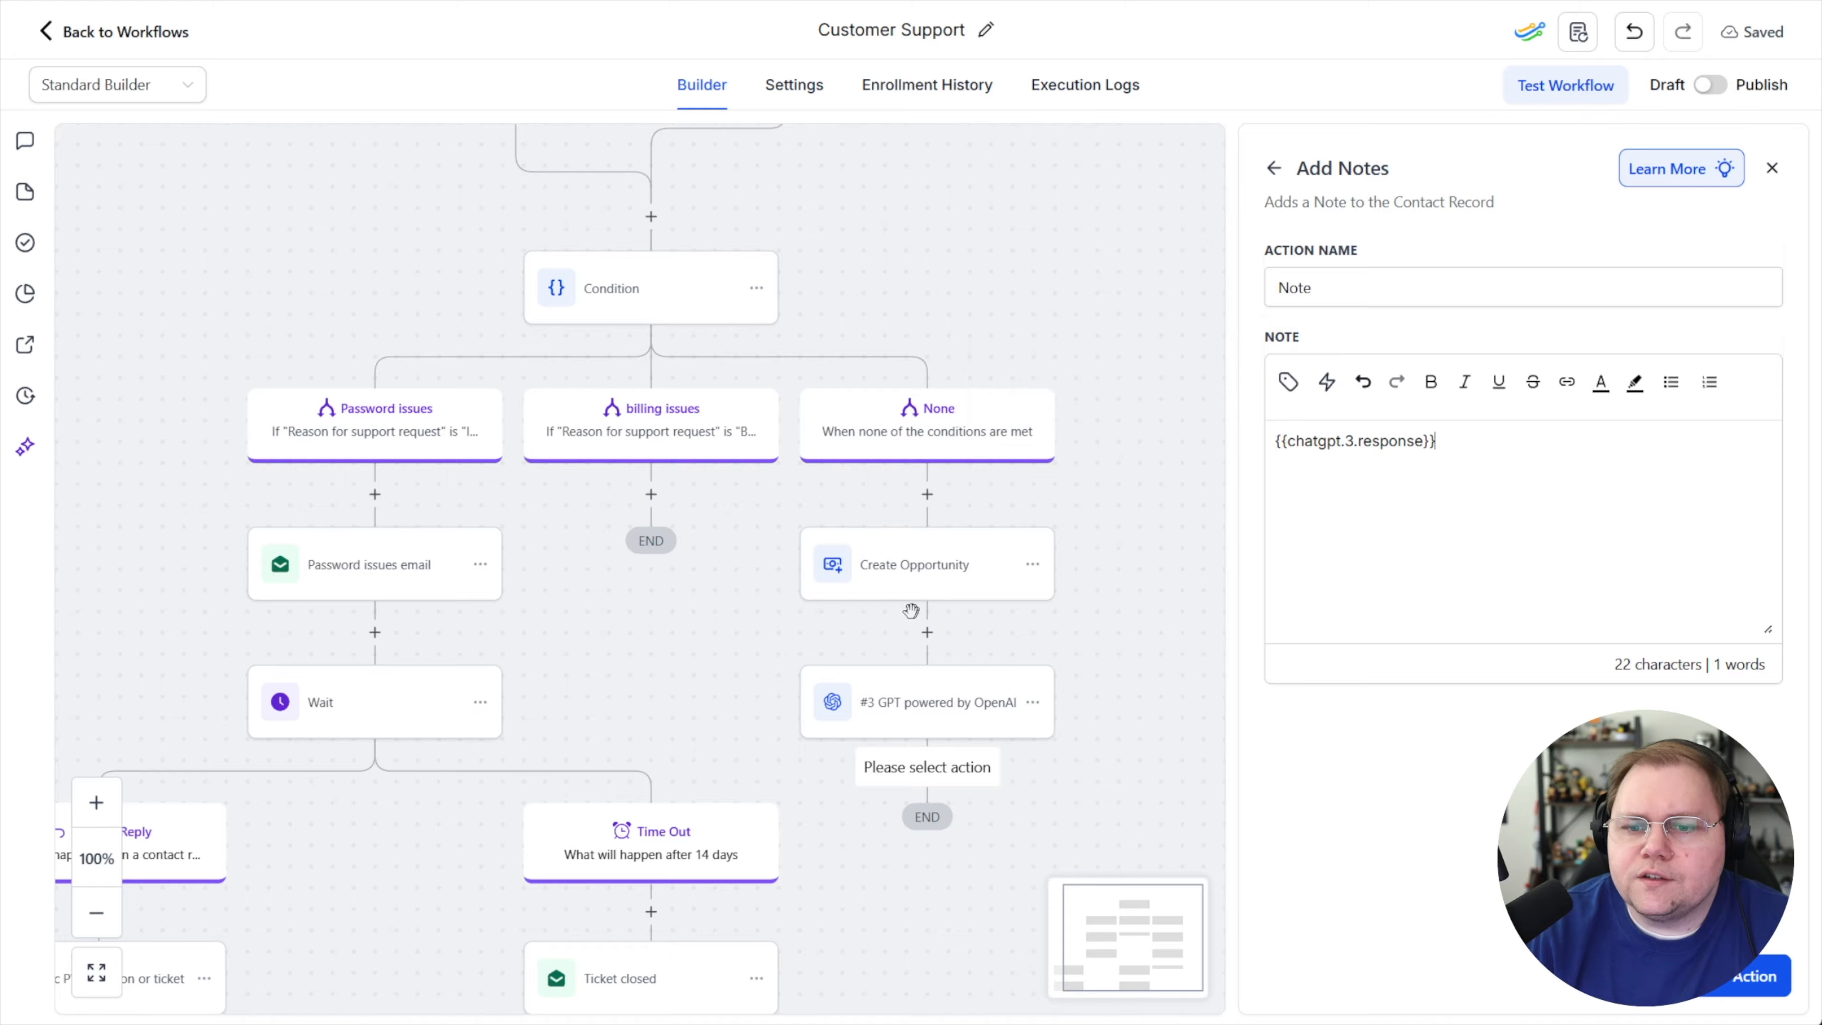
{"action": "left_click", "coordinate": [1733, 985]}
Review the Condition action's branch rules in the workflow
{"action": "scroll", "coordinate": [1033, 775], "scroll_direction": "down", "scroll_amount": 2}
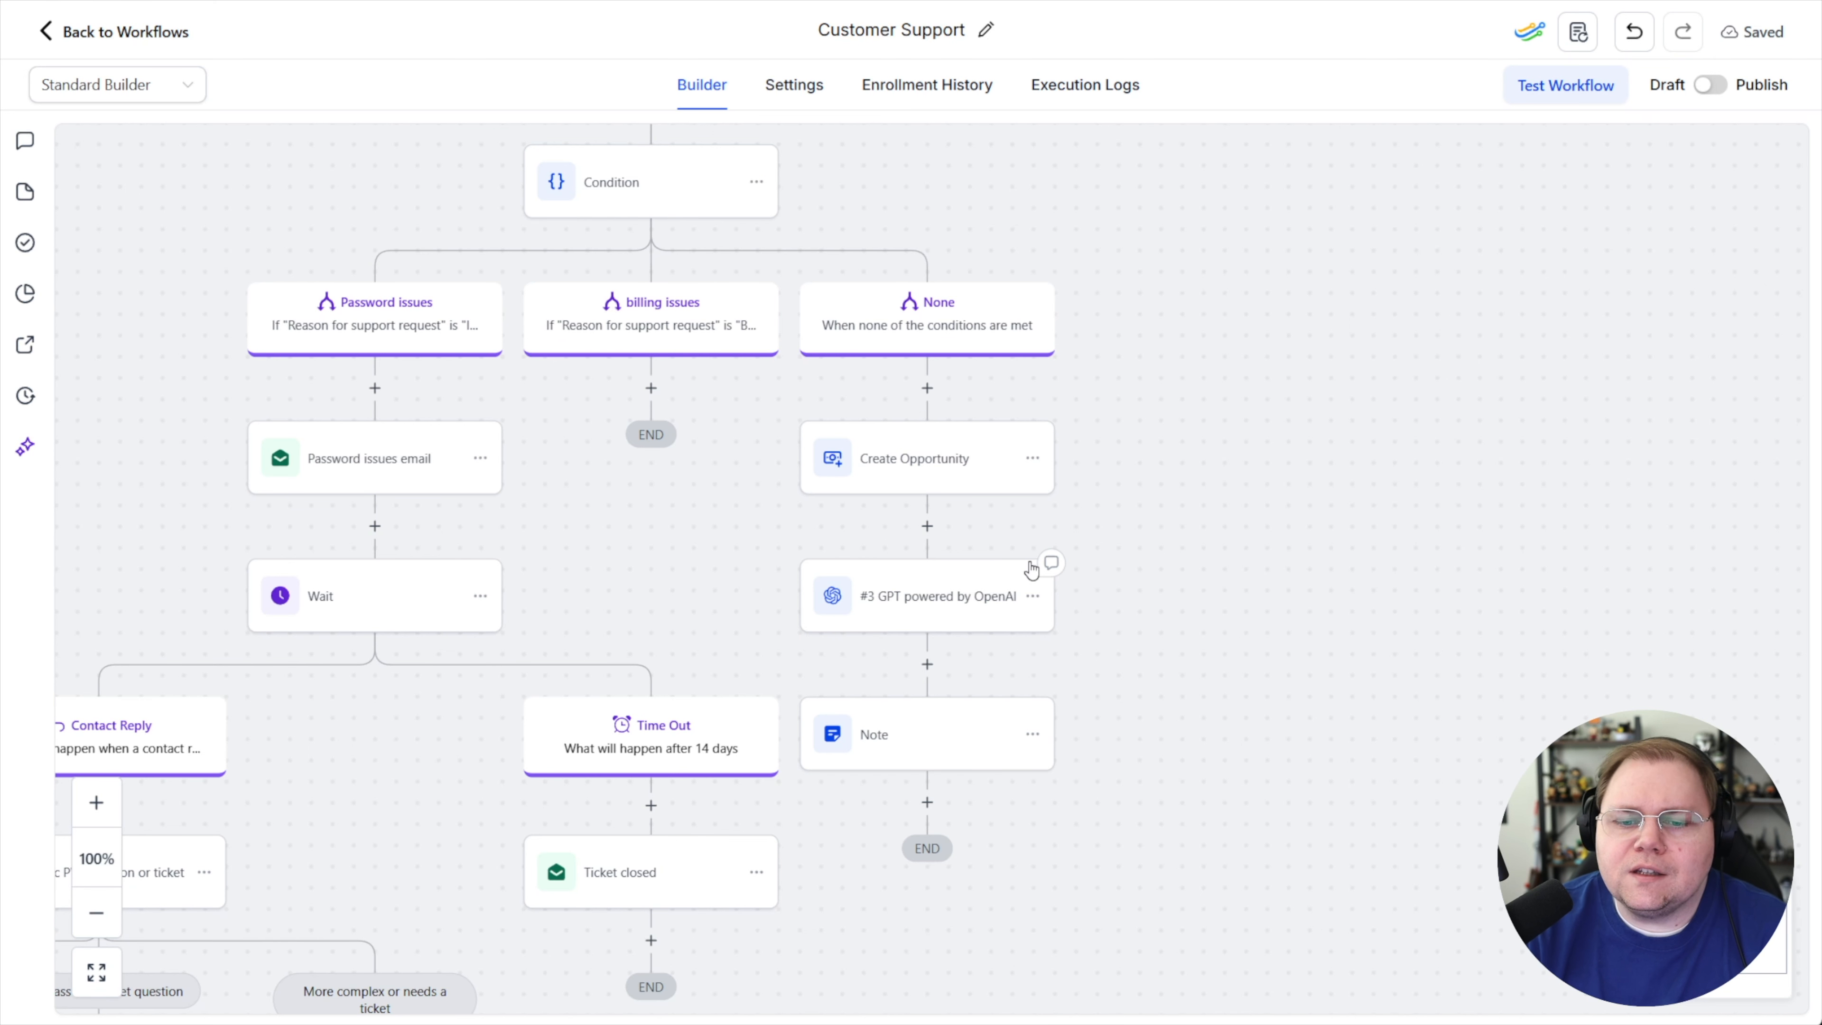
{"action": "scroll", "coordinate": [1169, 535], "scroll_direction": "down", "scroll_amount": 1}
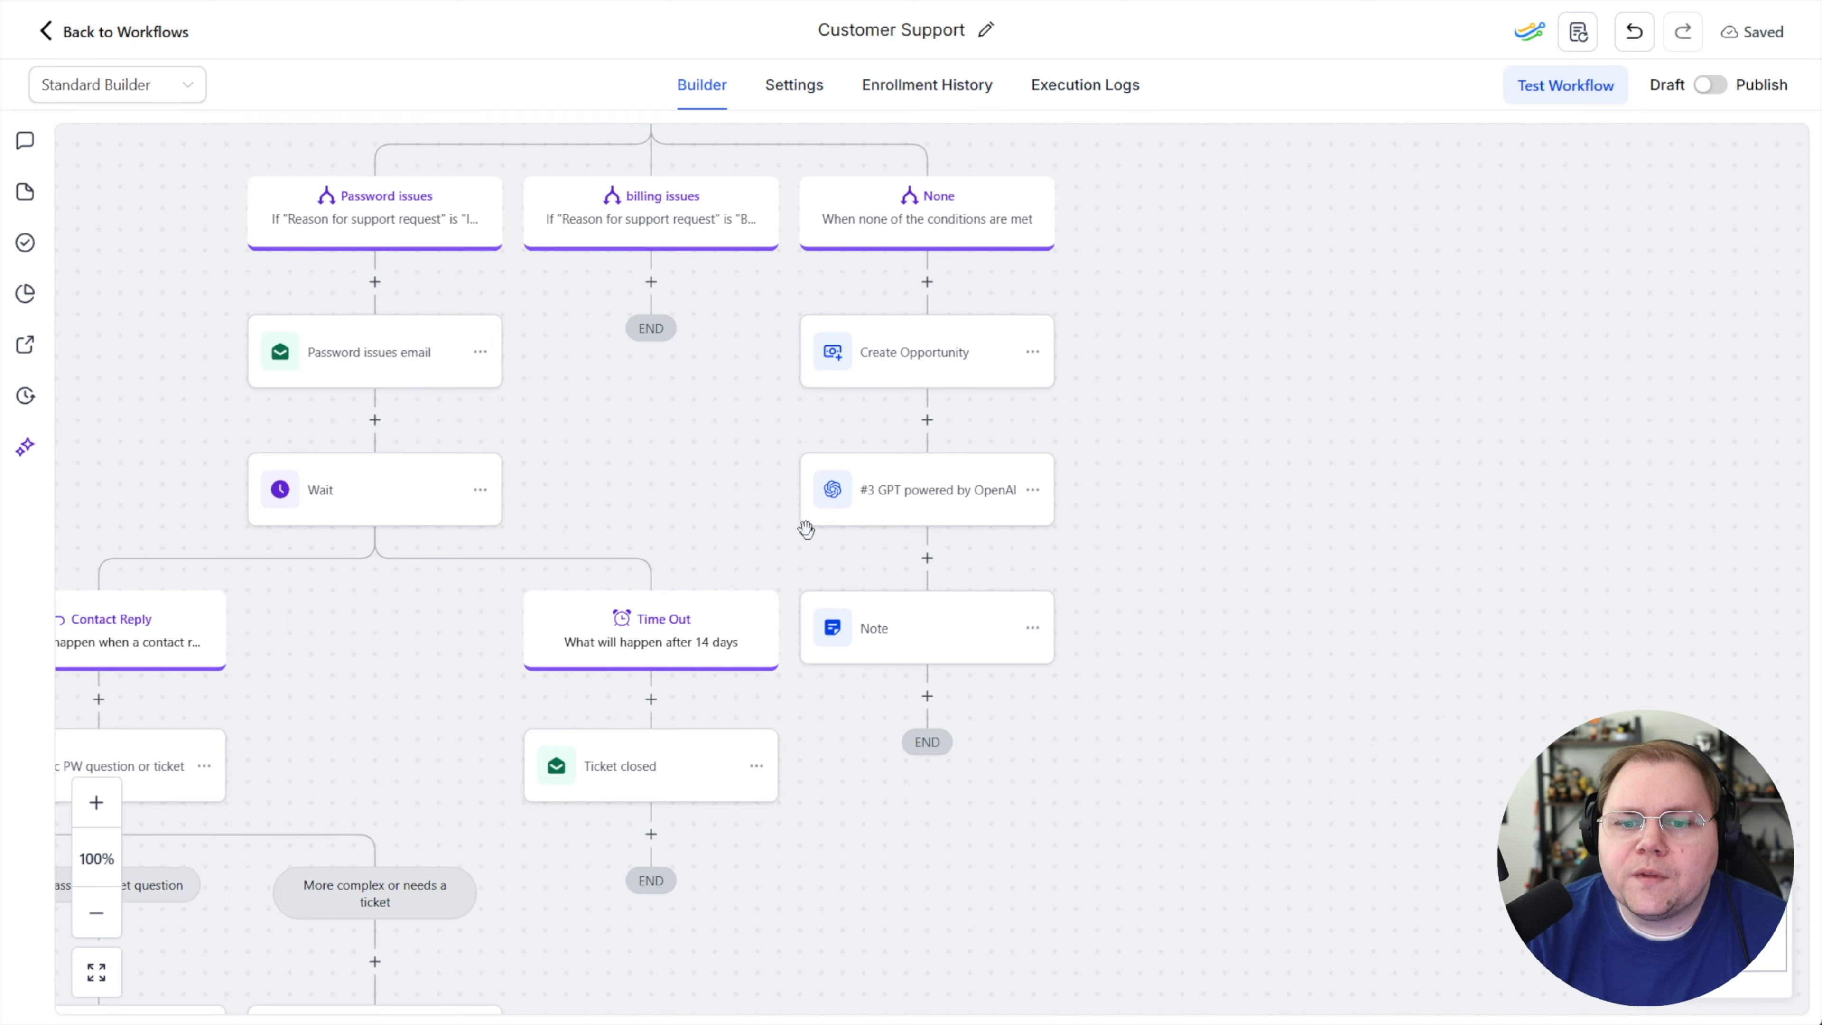
{"action": "scroll", "coordinate": [1147, 475], "scroll_direction": "up", "scroll_amount": 5}
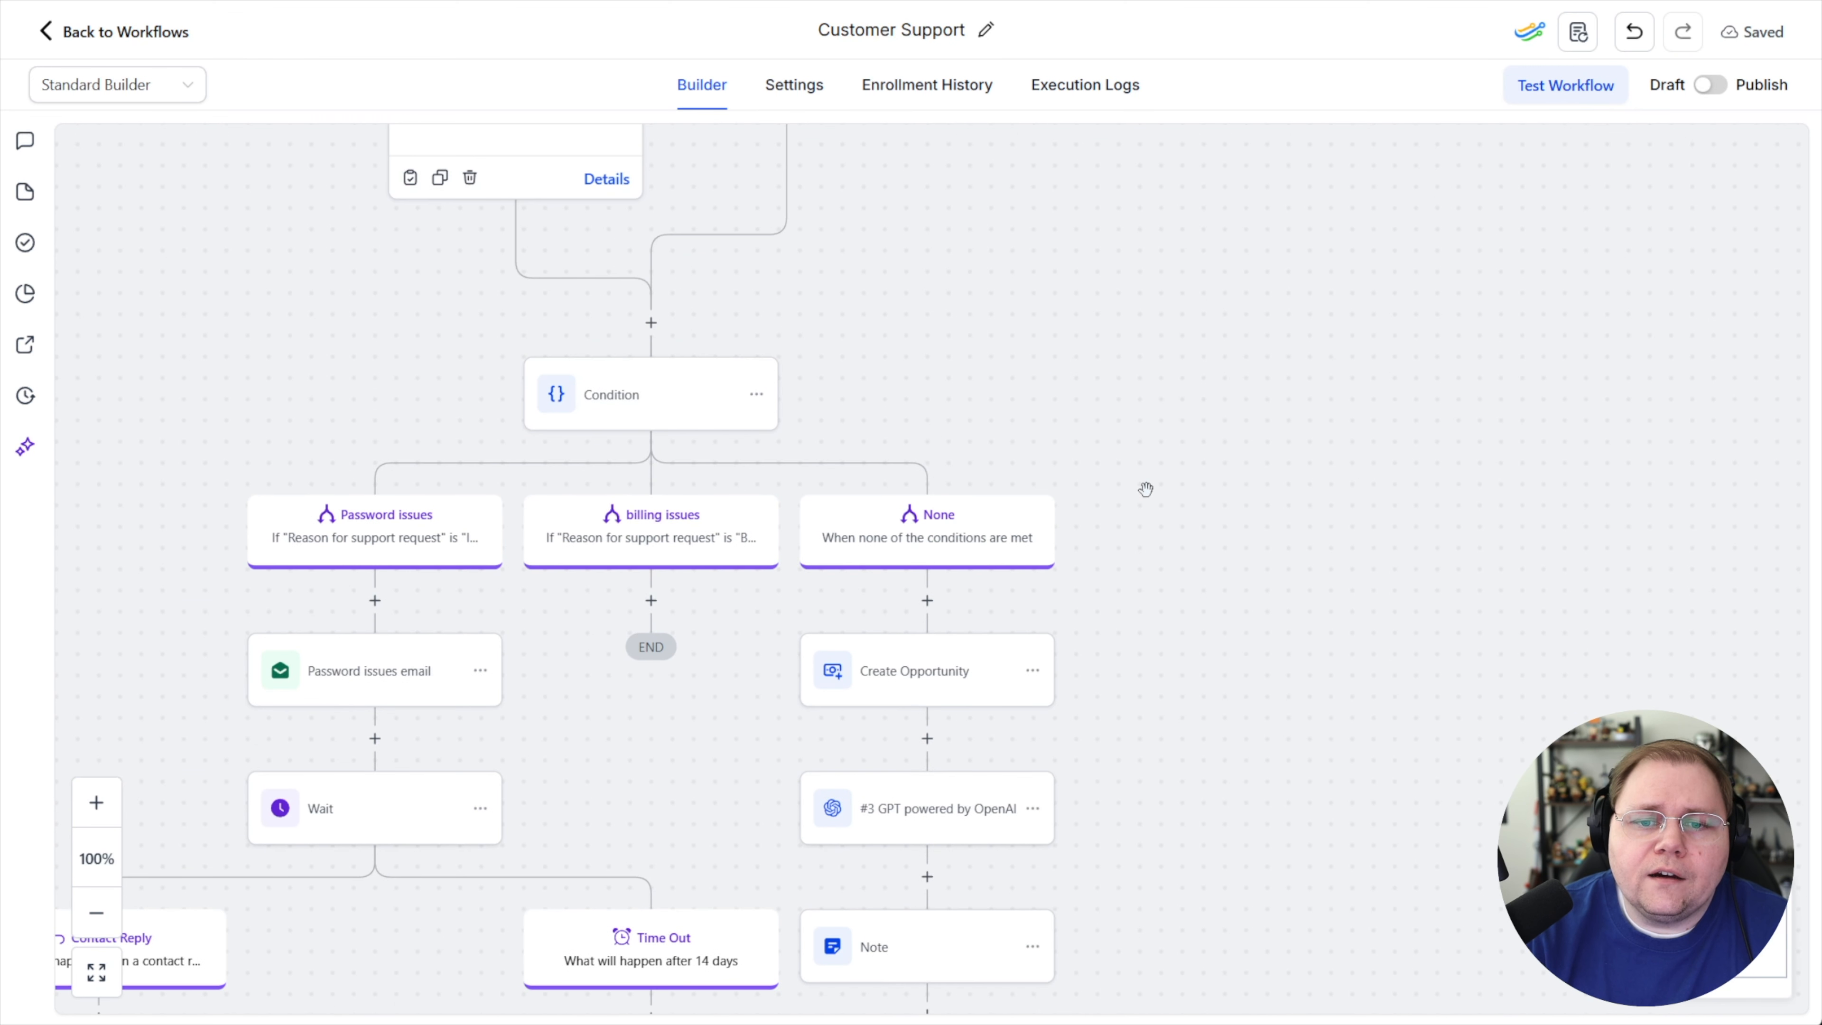
{"action": "scroll", "coordinate": [1054, 479], "scroll_direction": "down", "scroll_amount": 3}
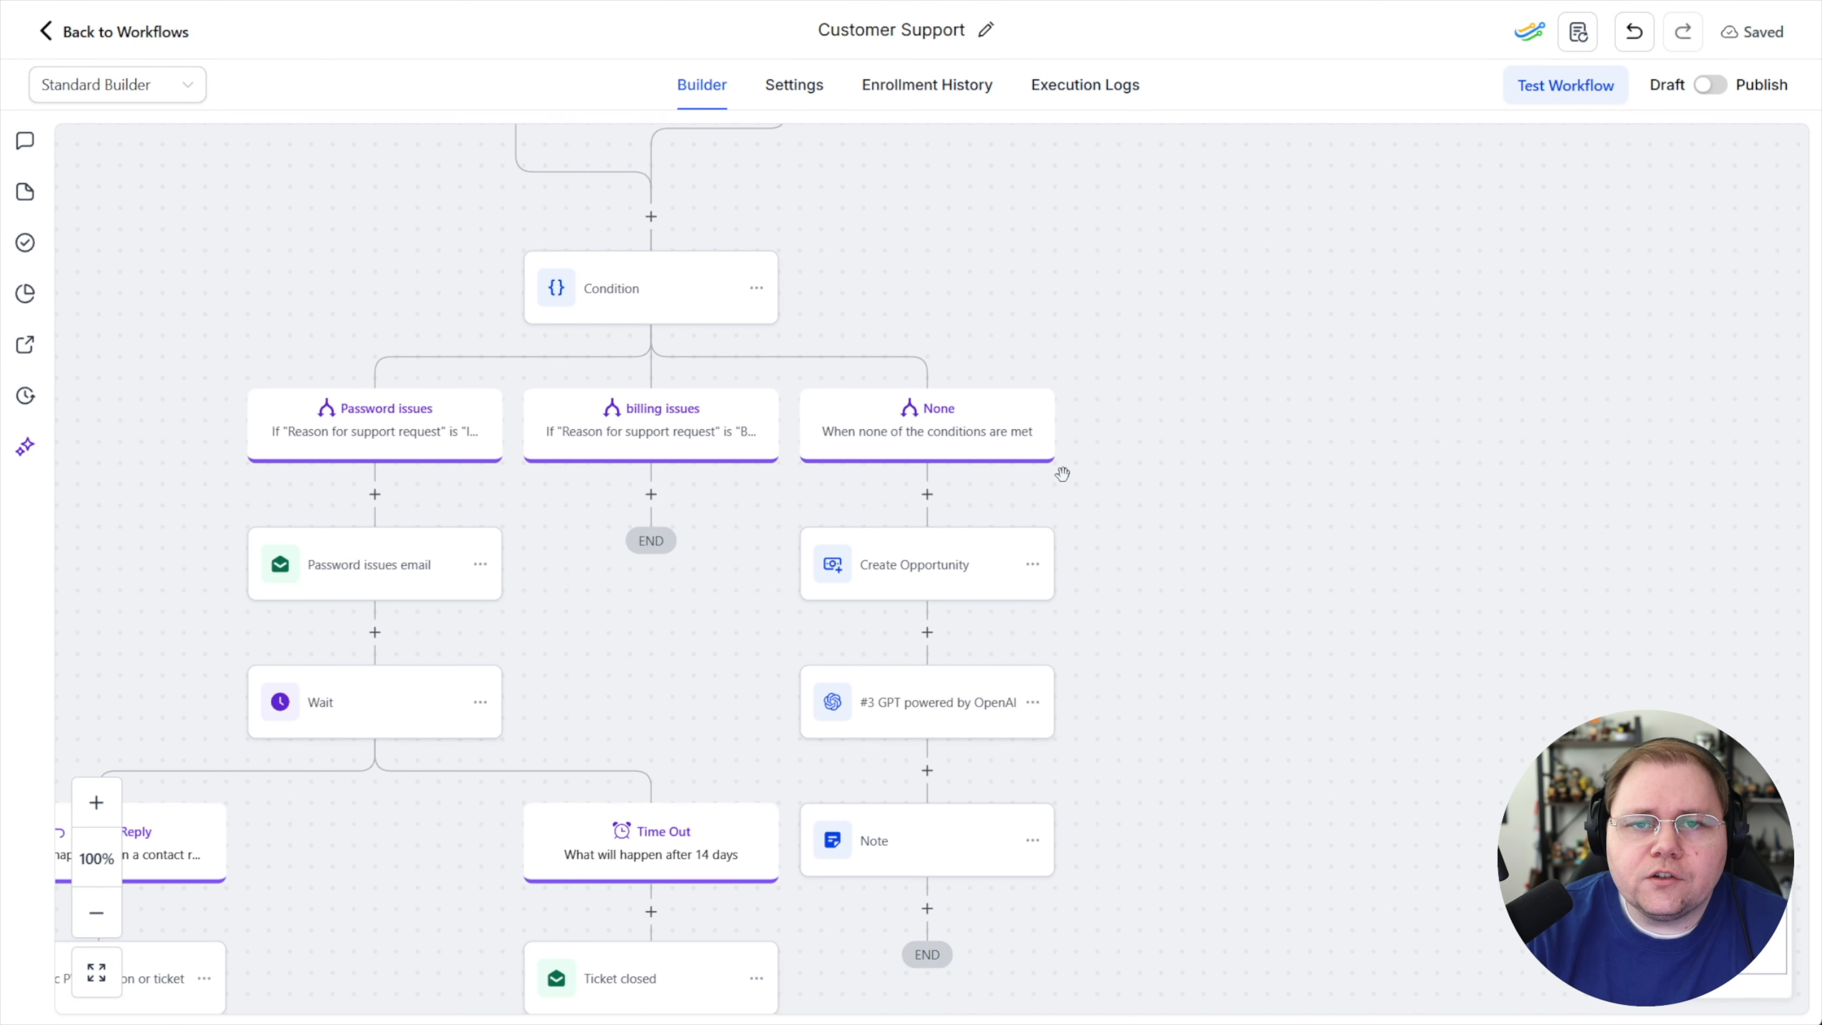
{"action": "left_click_drag", "start_coordinate": [924, 288], "coordinate": [1281, 337]}
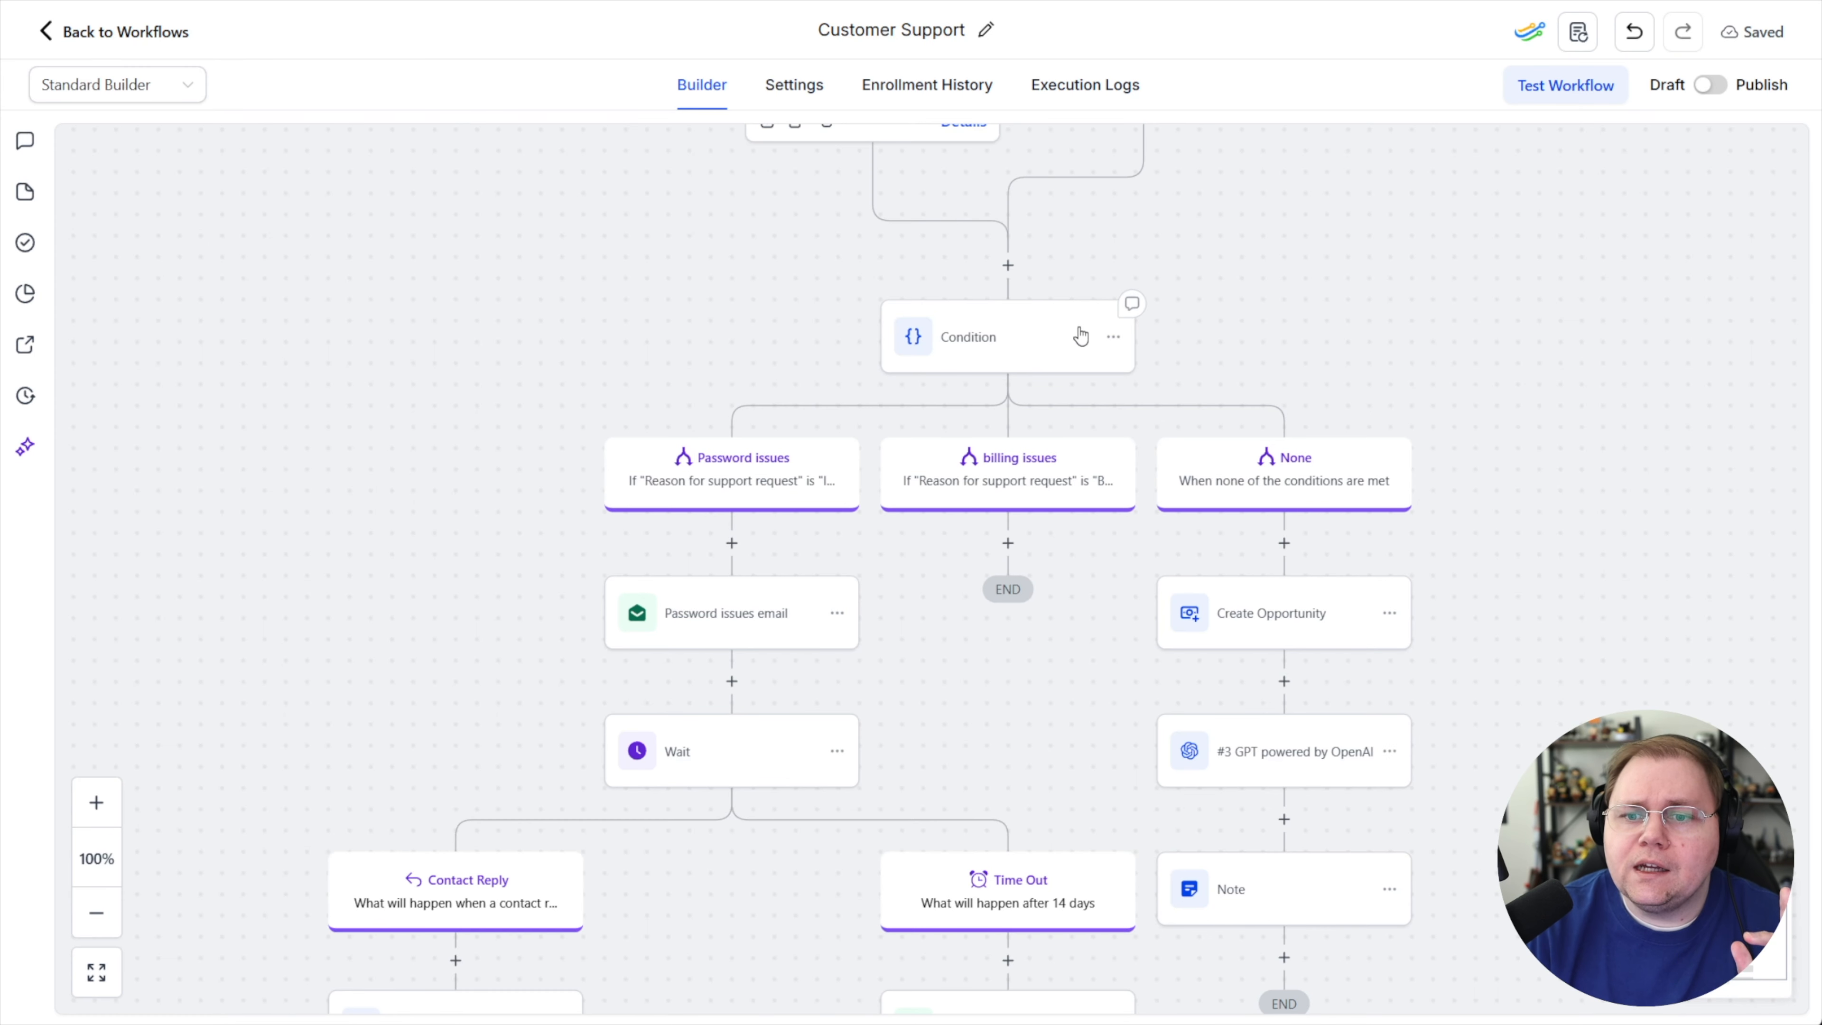
{"action": "left_click", "coordinate": [972, 357]}
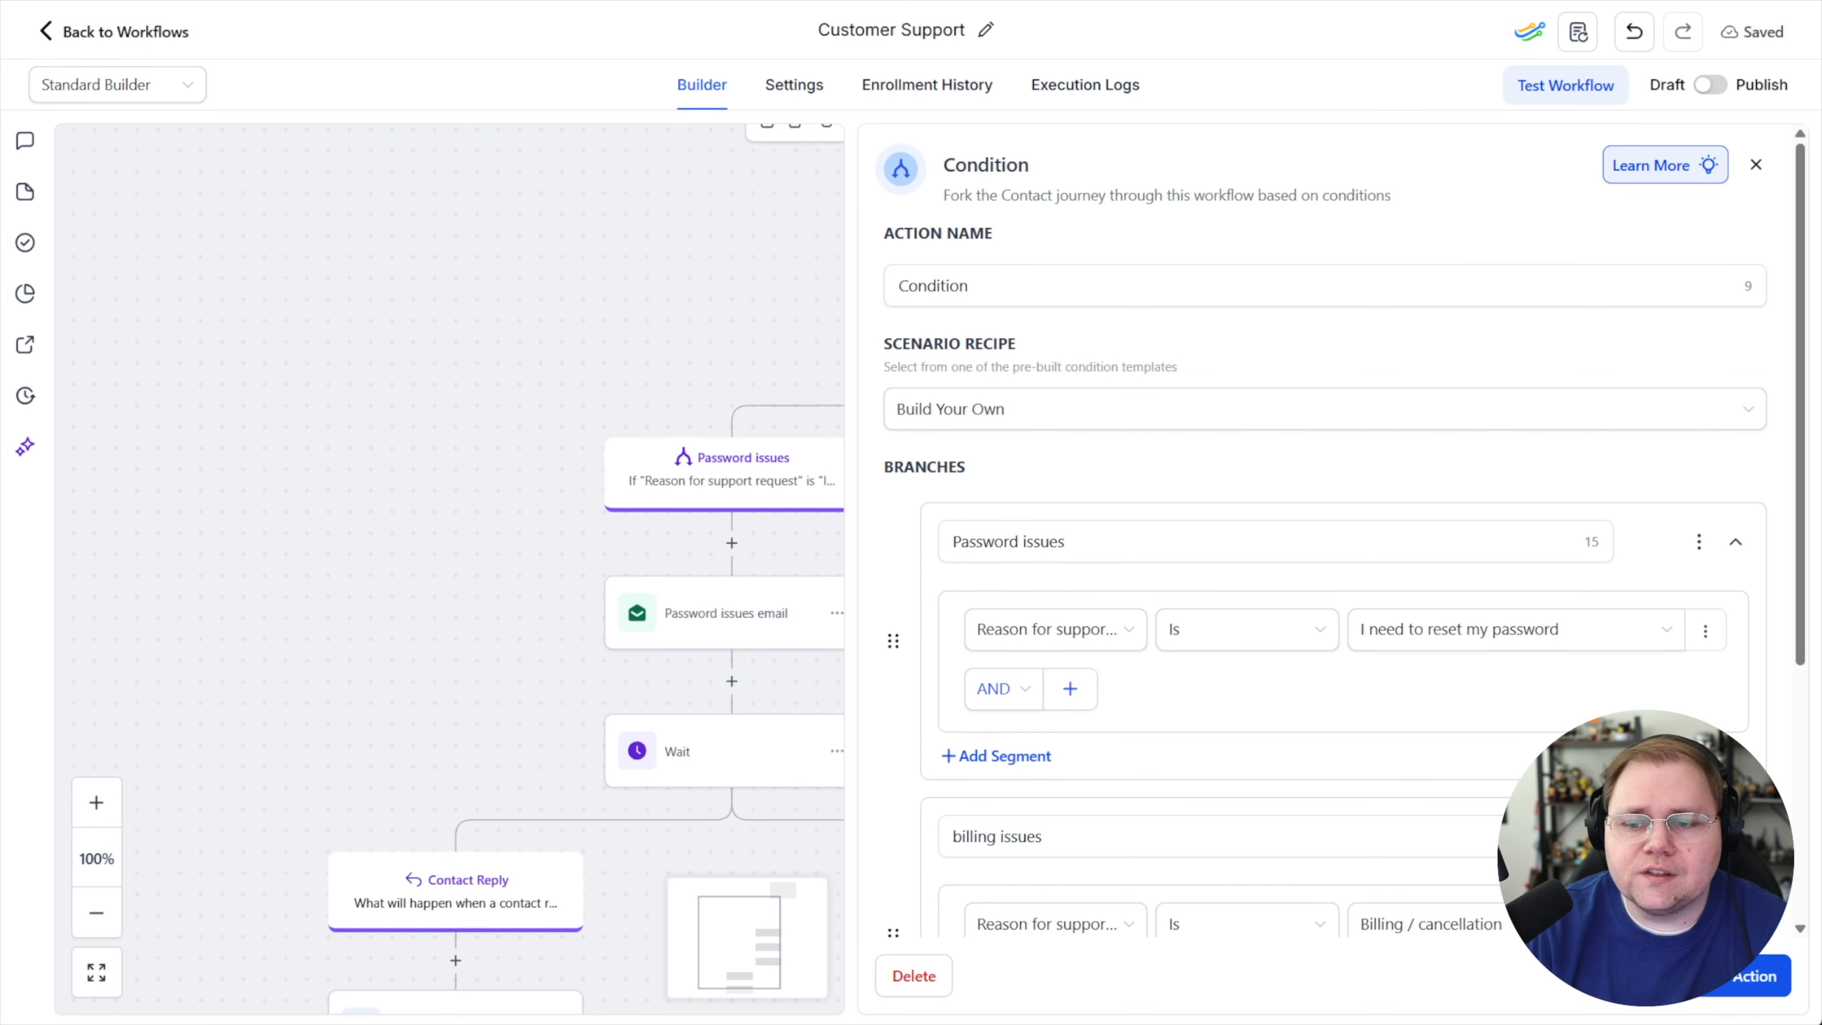
{"action": "left_click", "coordinate": [1634, 976]}
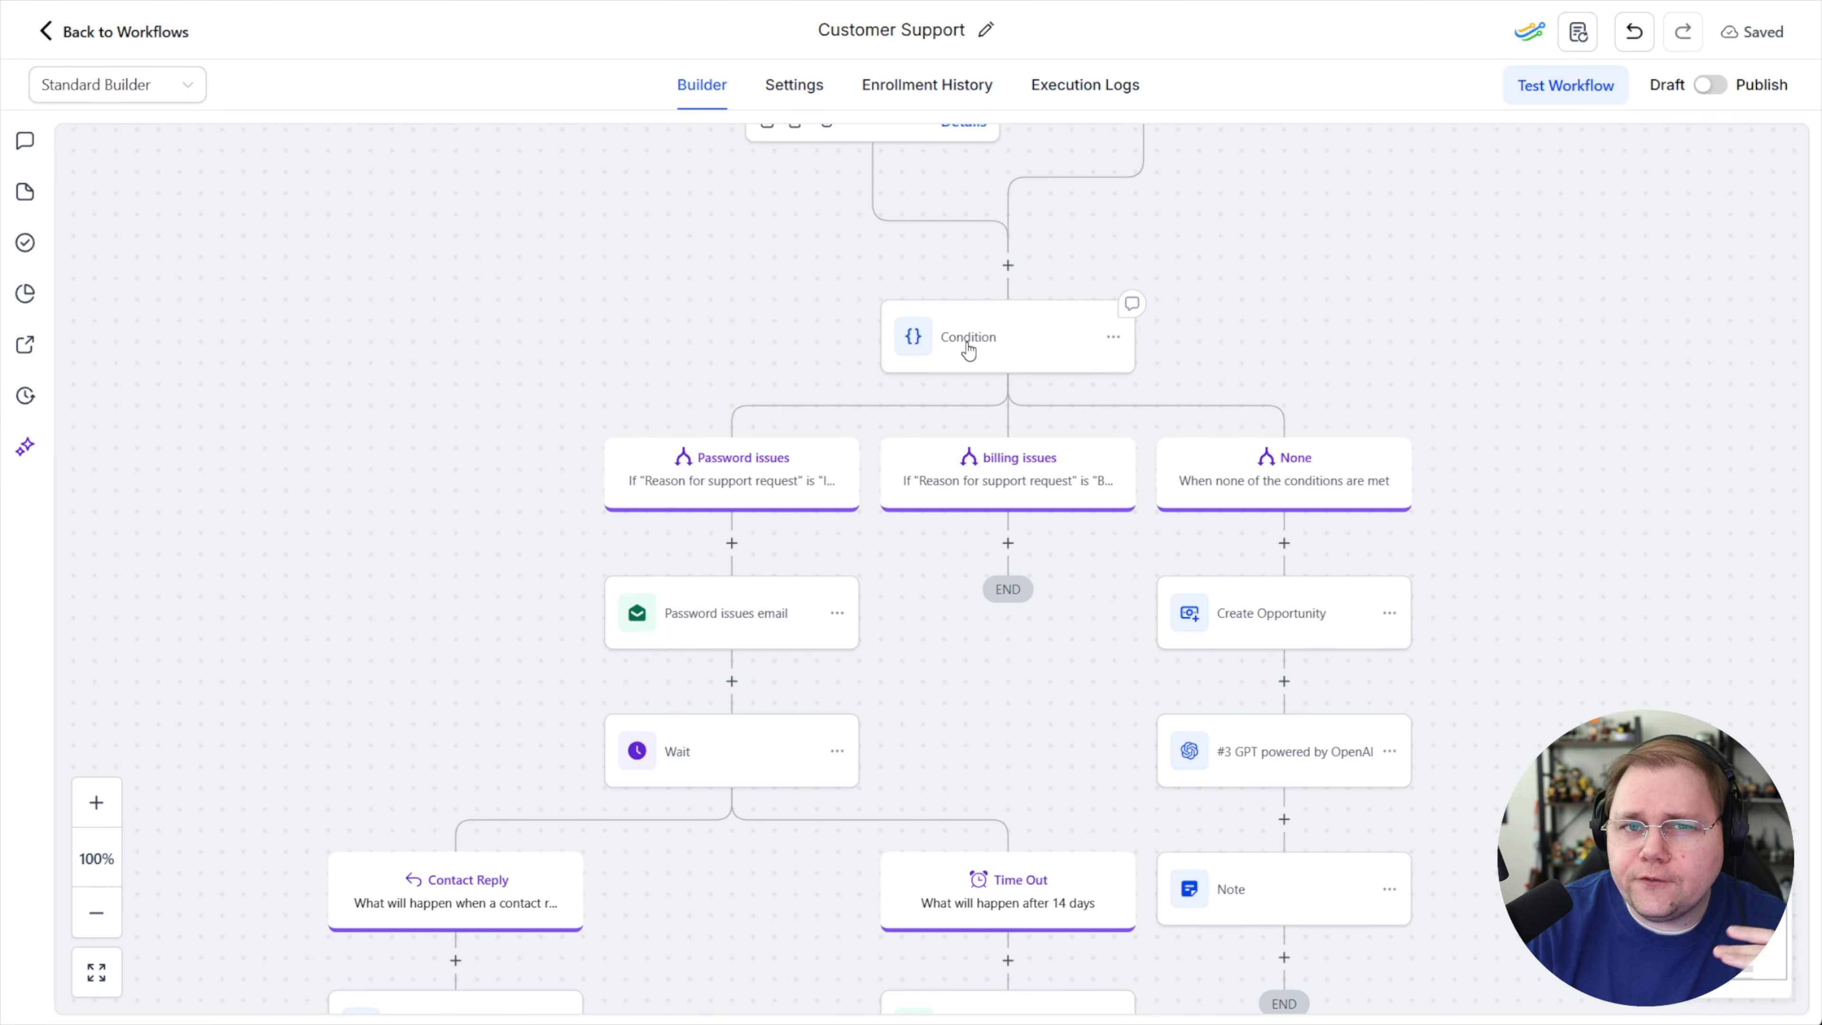
Review the Password issues email action's settings and the overall workflow layout
{"action": "scroll", "coordinate": [801, 557], "scroll_direction": "down", "scroll_amount": 5}
{"action": "left_click_drag", "start_coordinate": [275, 386], "coordinate": [285, 785]}
{"action": "left_click_drag", "start_coordinate": [549, 338], "coordinate": [452, 506]}
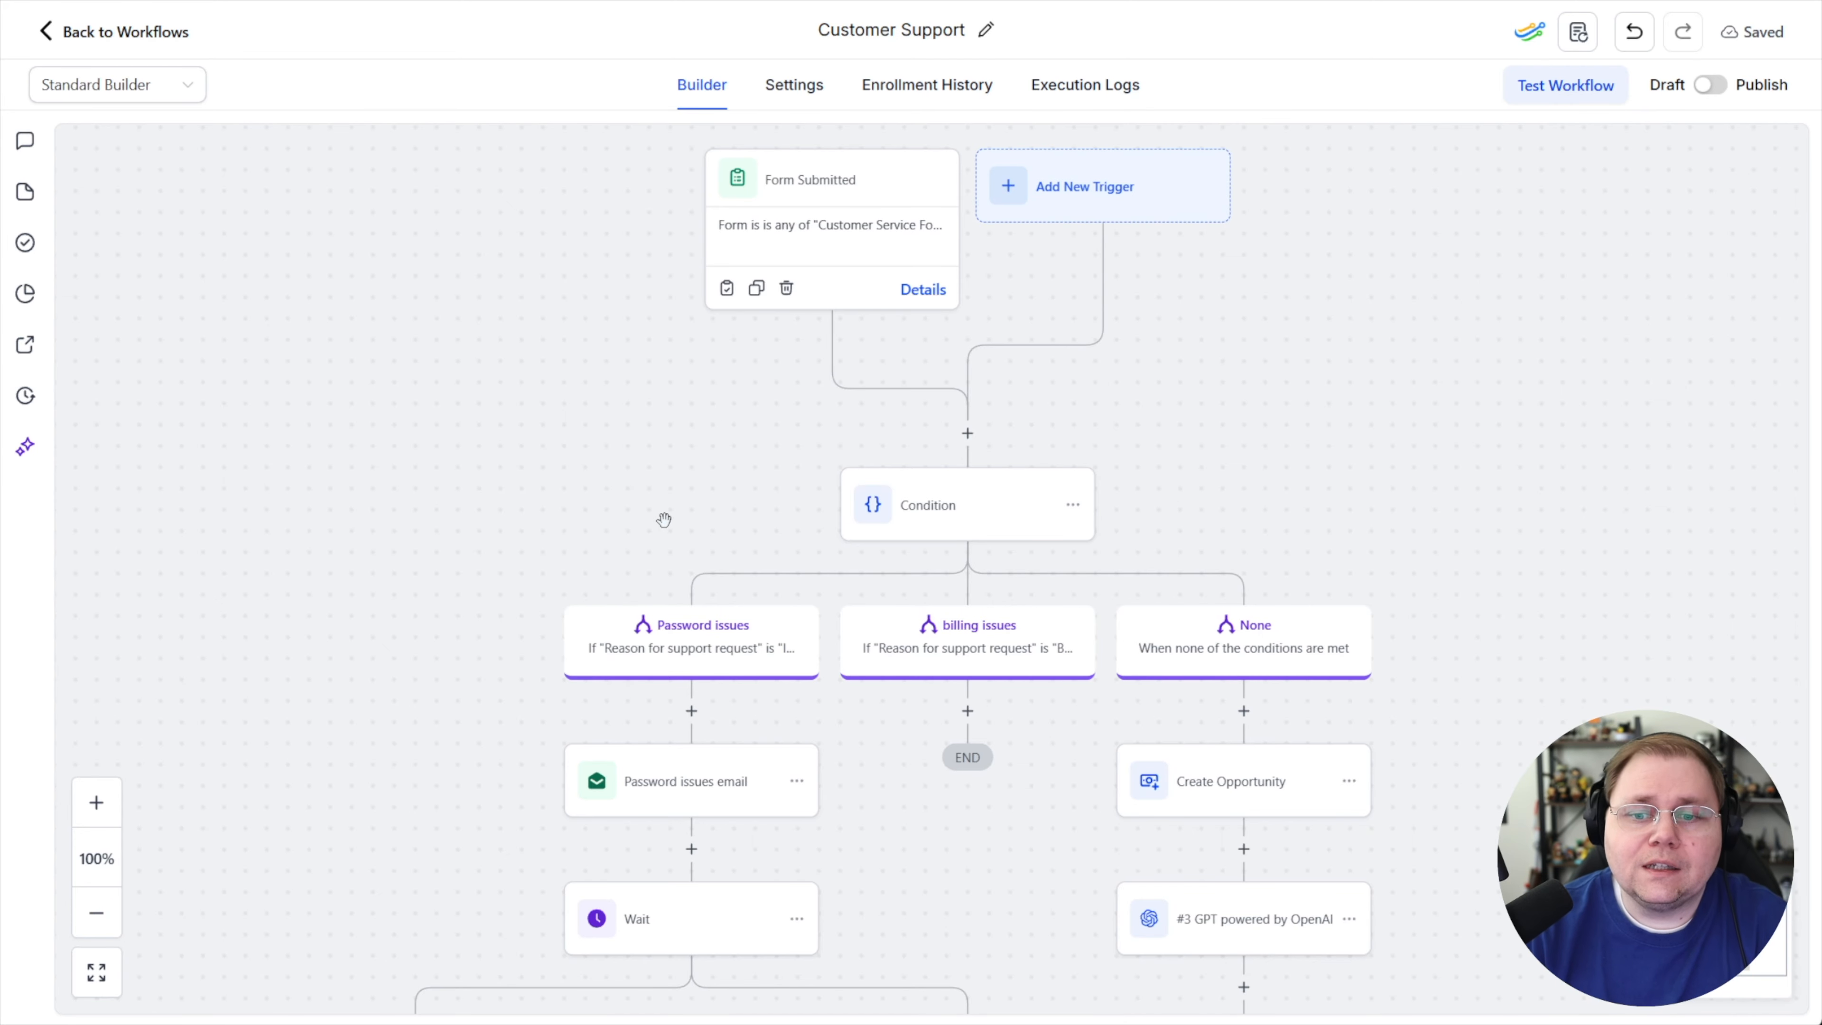
{"action": "scroll", "coordinate": [631, 395], "scroll_direction": "down", "scroll_amount": 3}
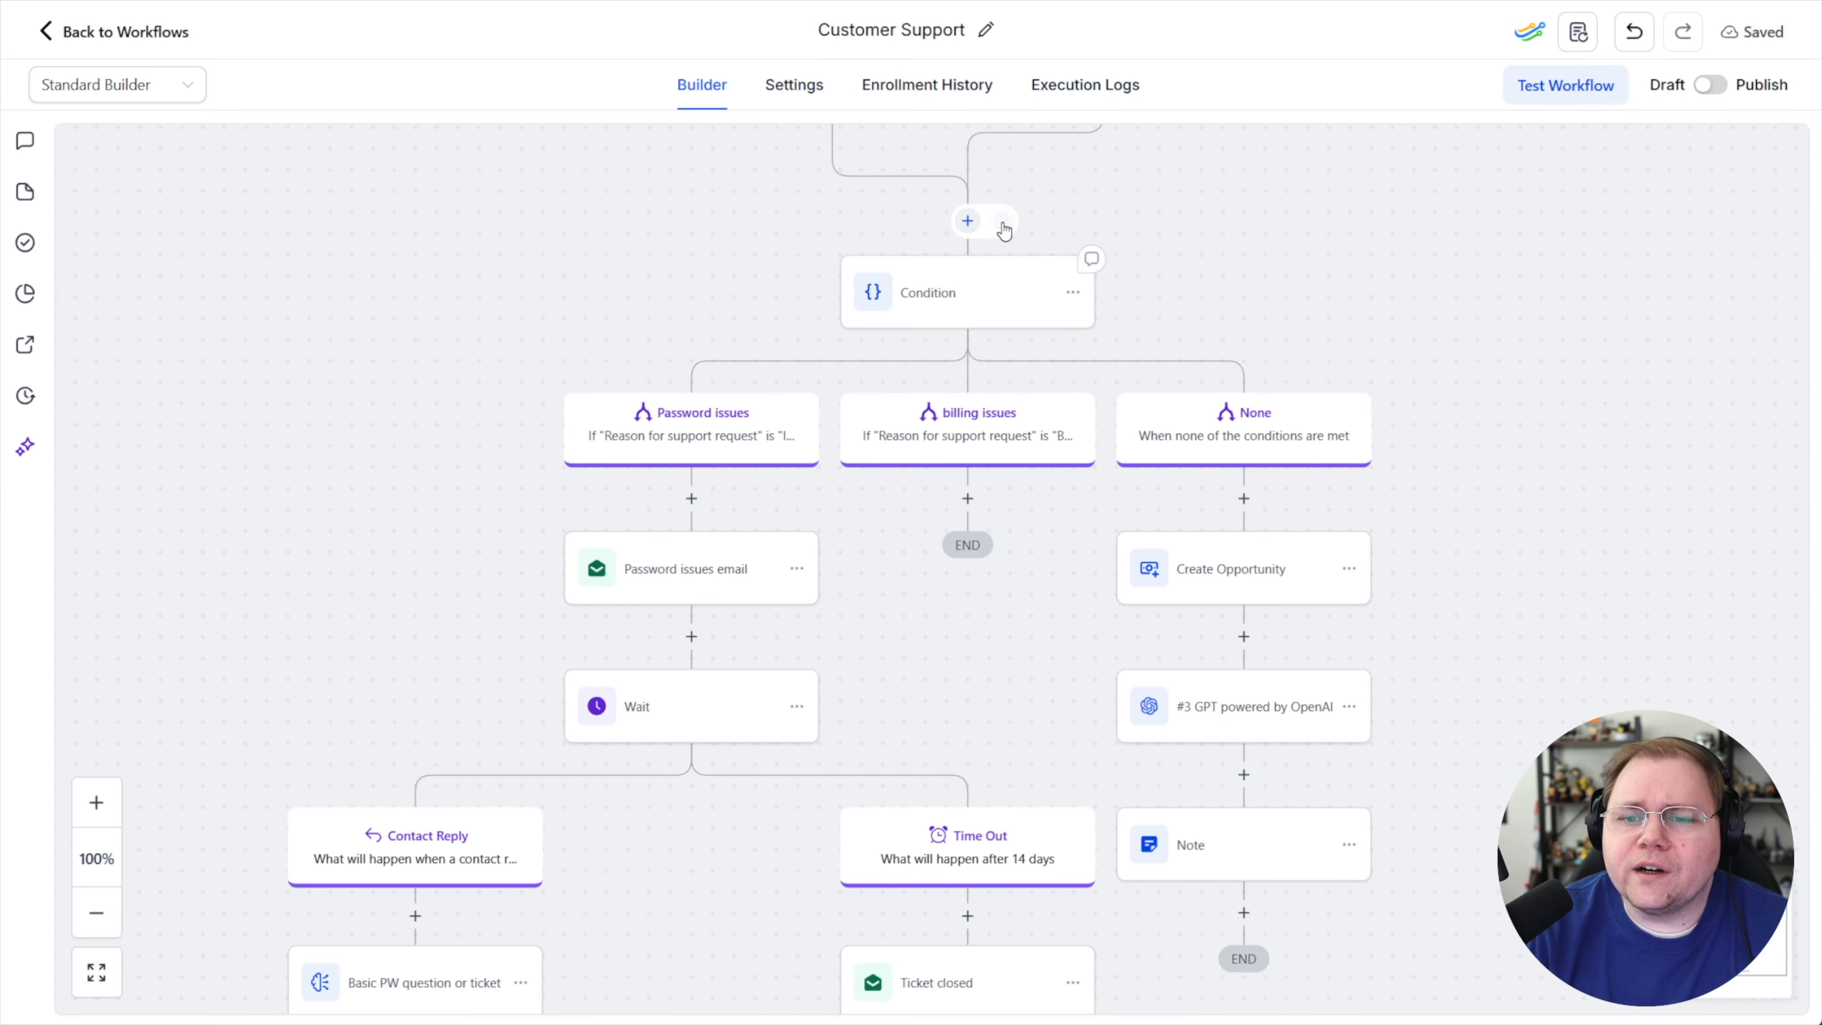
{"action": "left_click", "coordinate": [696, 583]}
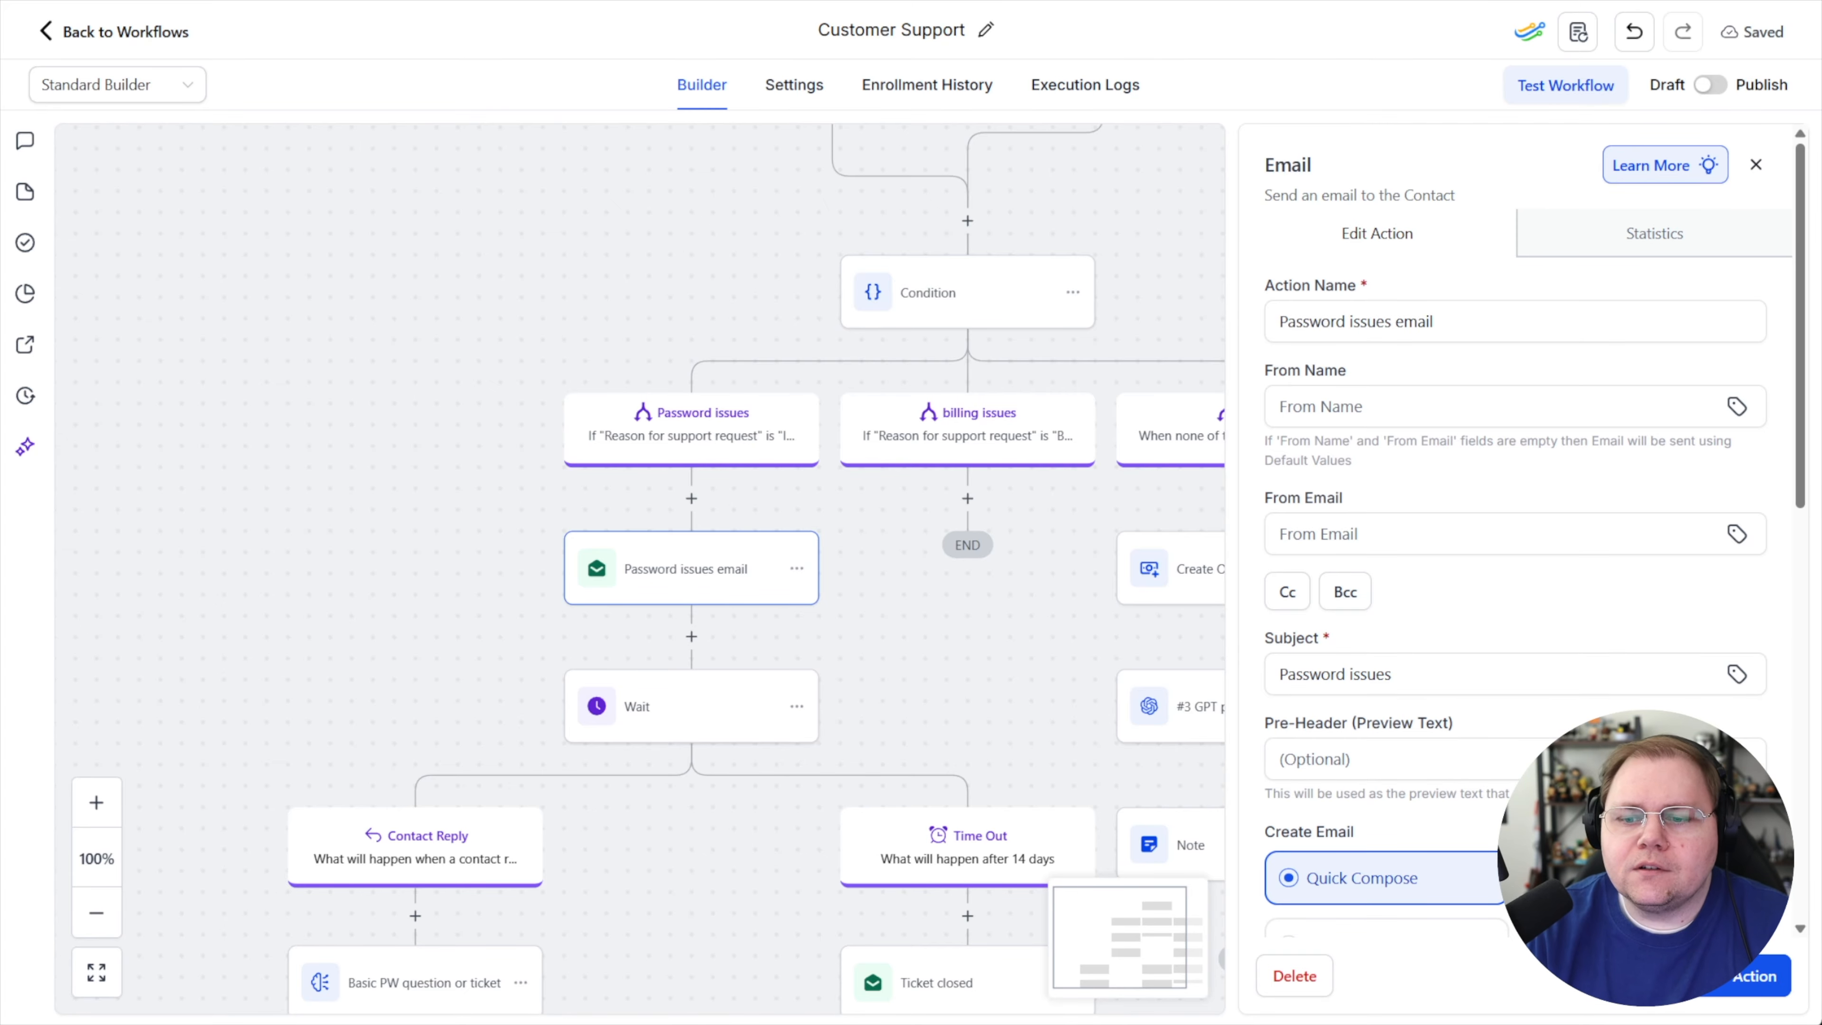
{"action": "left_click", "coordinate": [1715, 975]}
{"action": "left_click_drag", "start_coordinate": [1025, 630], "coordinate": [880, 625]}
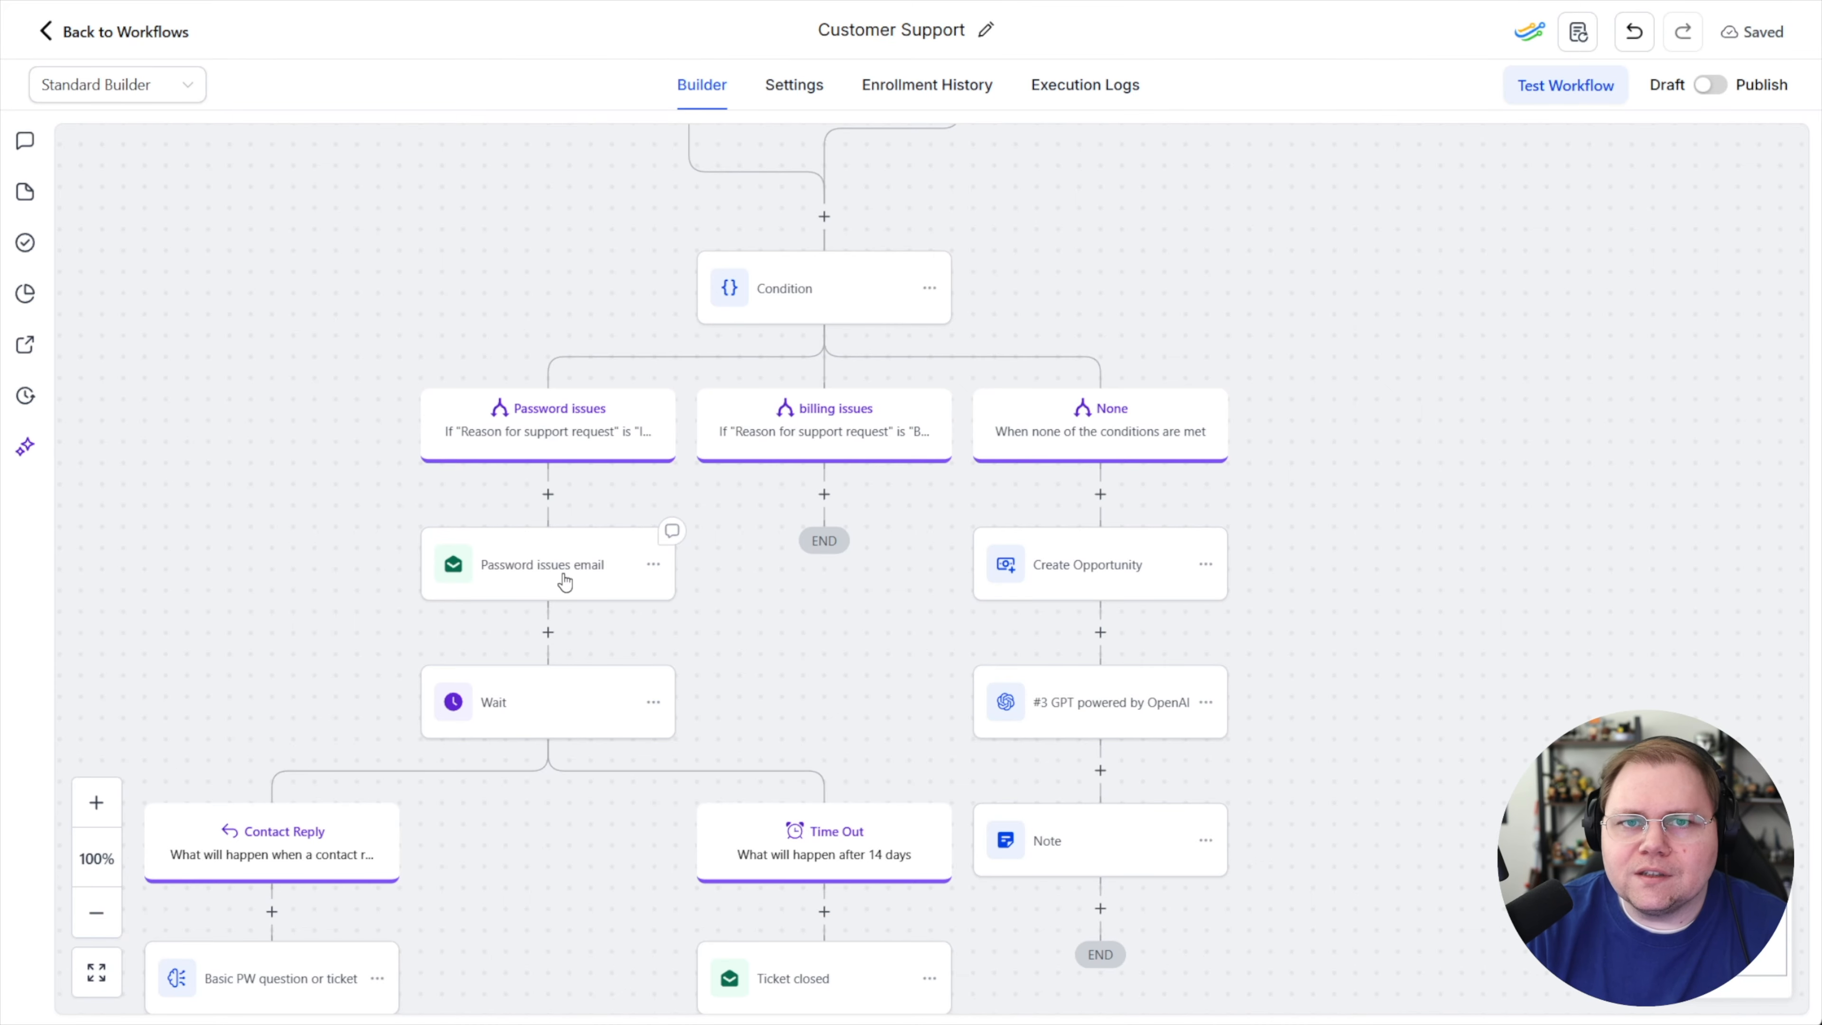
{"action": "scroll", "coordinate": [845, 618], "scroll_direction": "down", "scroll_amount": 2}
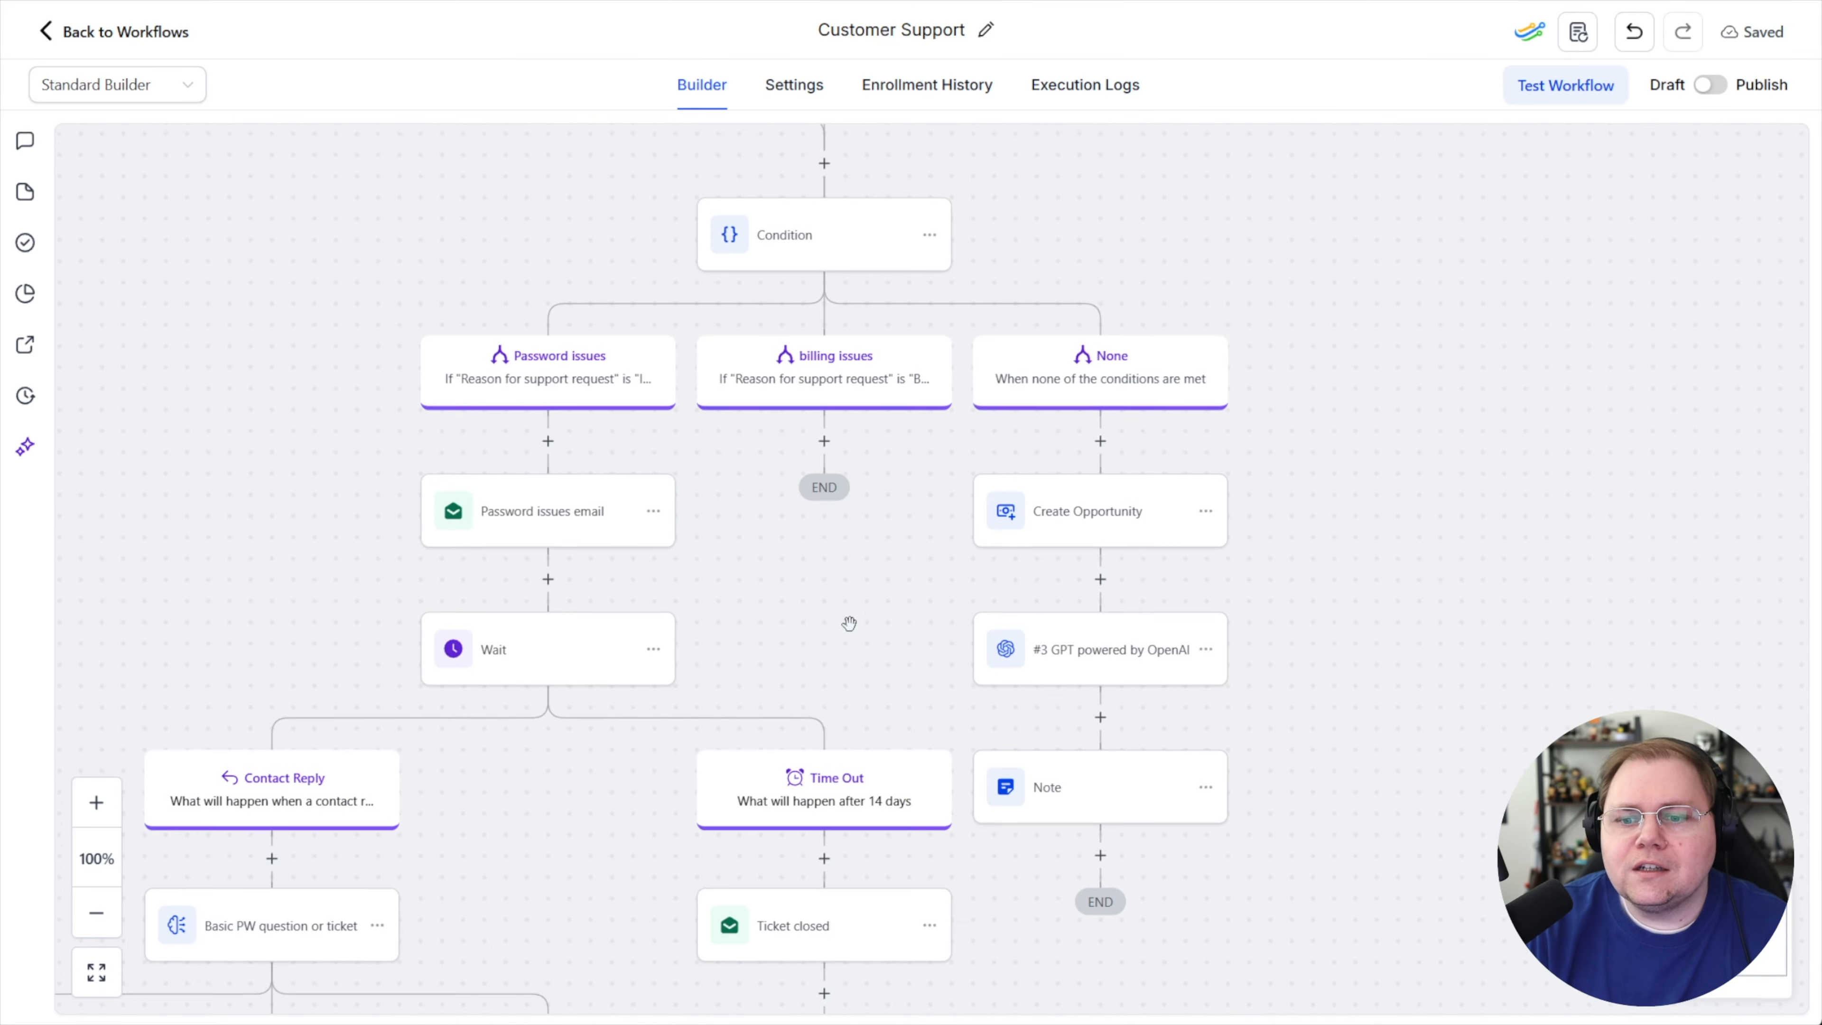